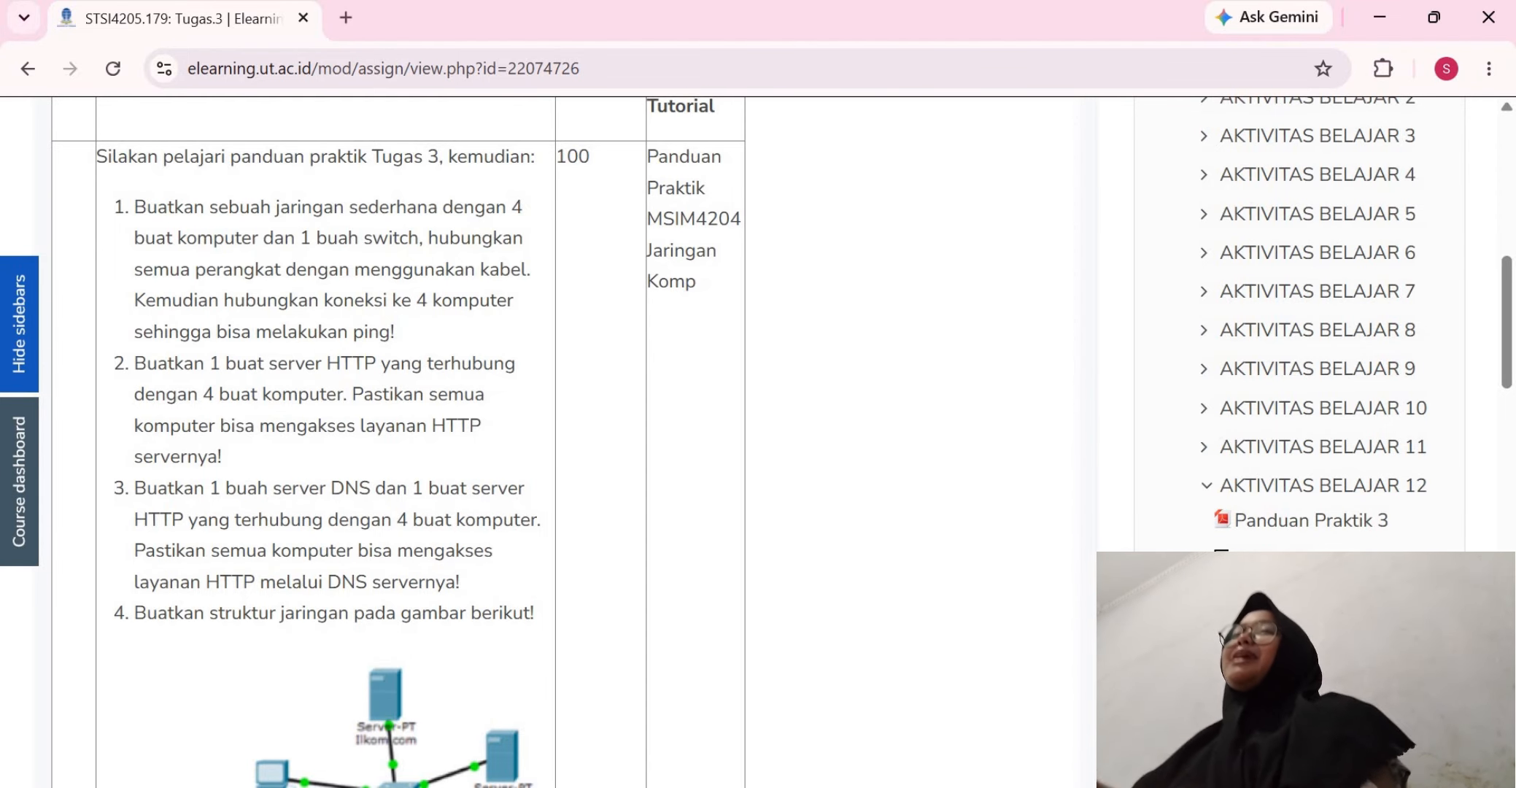
Switch to Cisco Packet Tracer and place four PCs side by side in the empty logical workspace
key(alt+Tab)
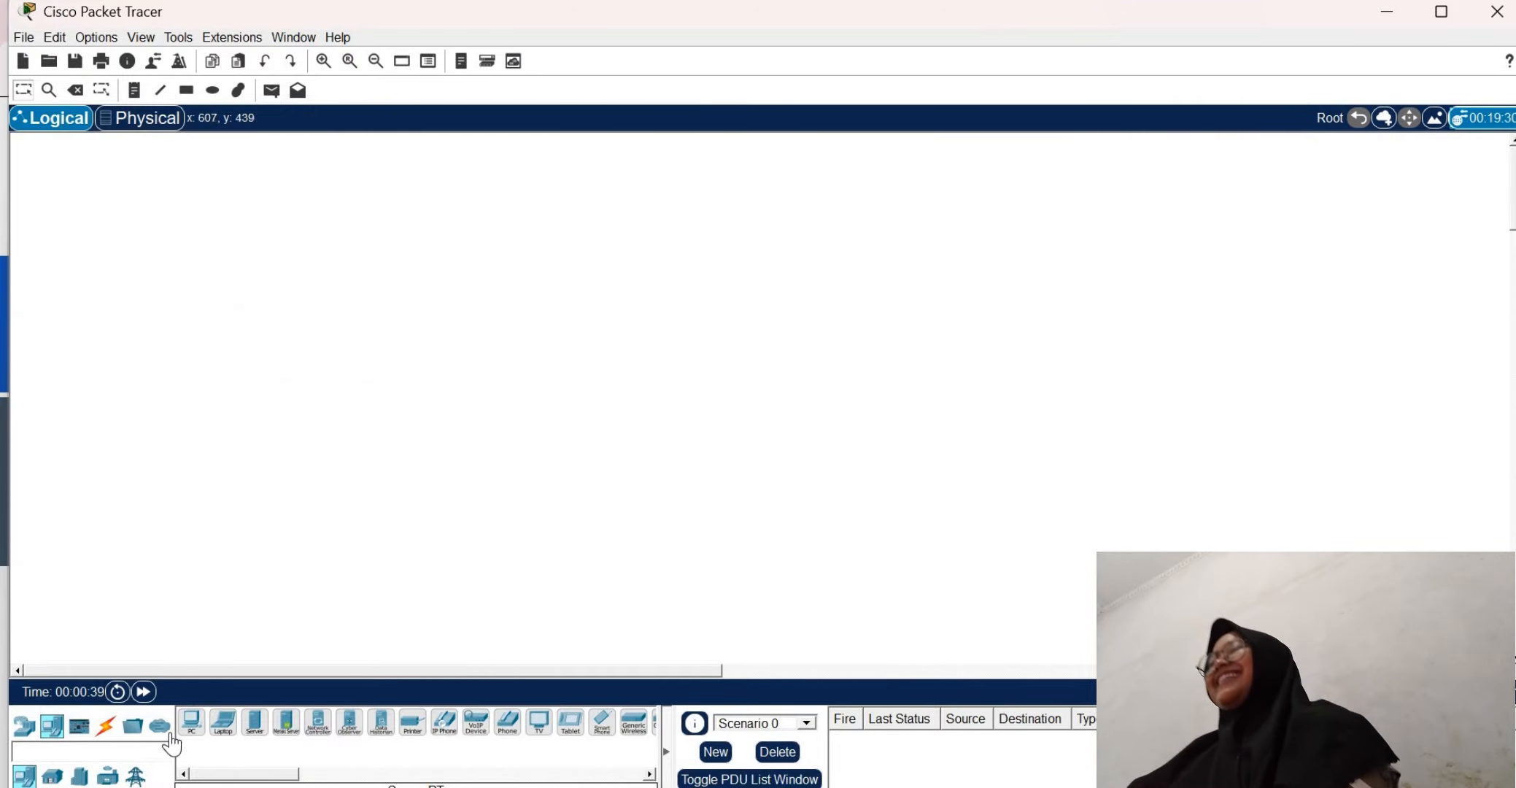
click(192, 722)
click(297, 352)
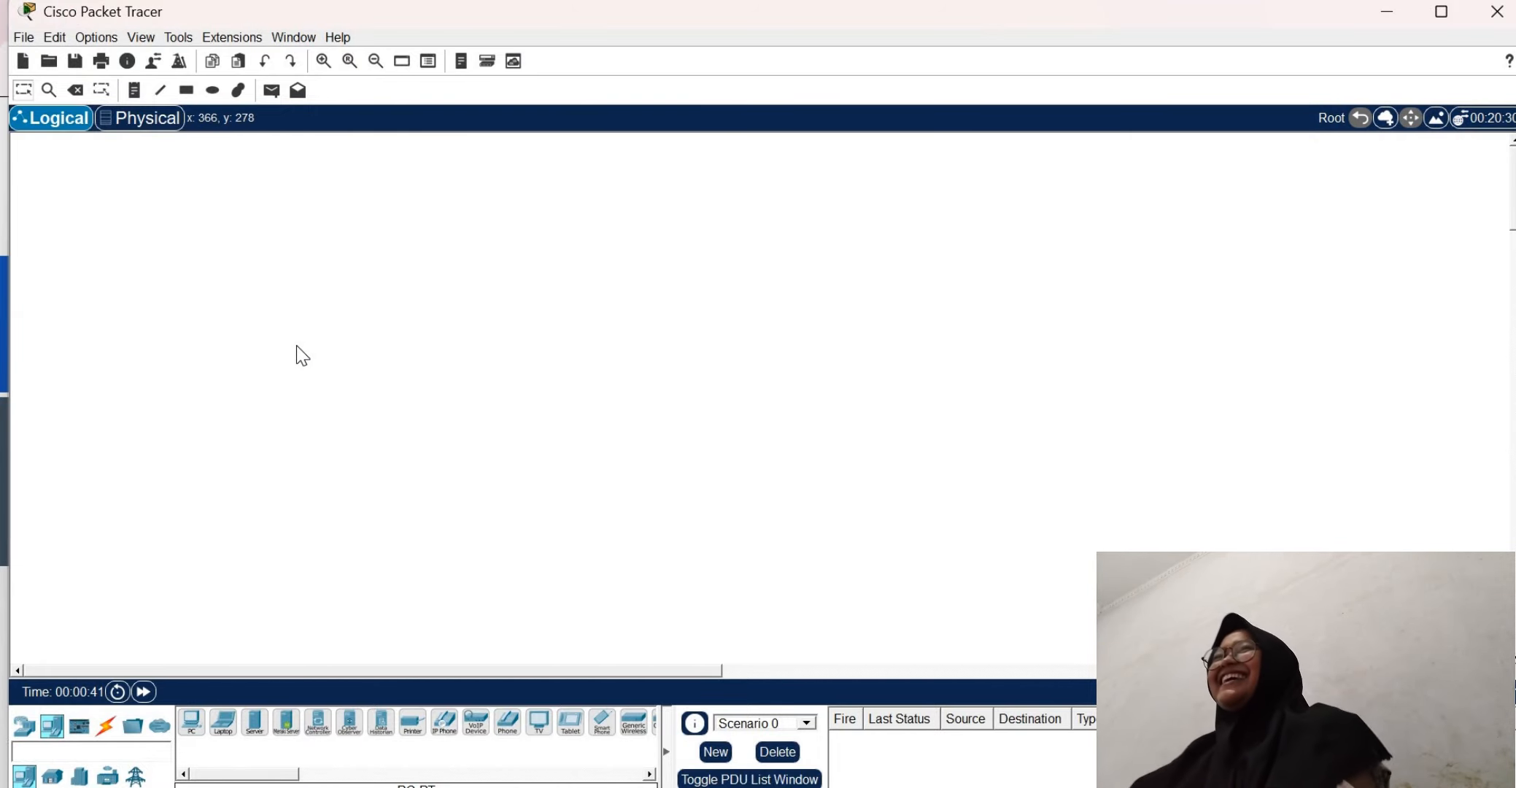
drag(297, 351, 304, 423)
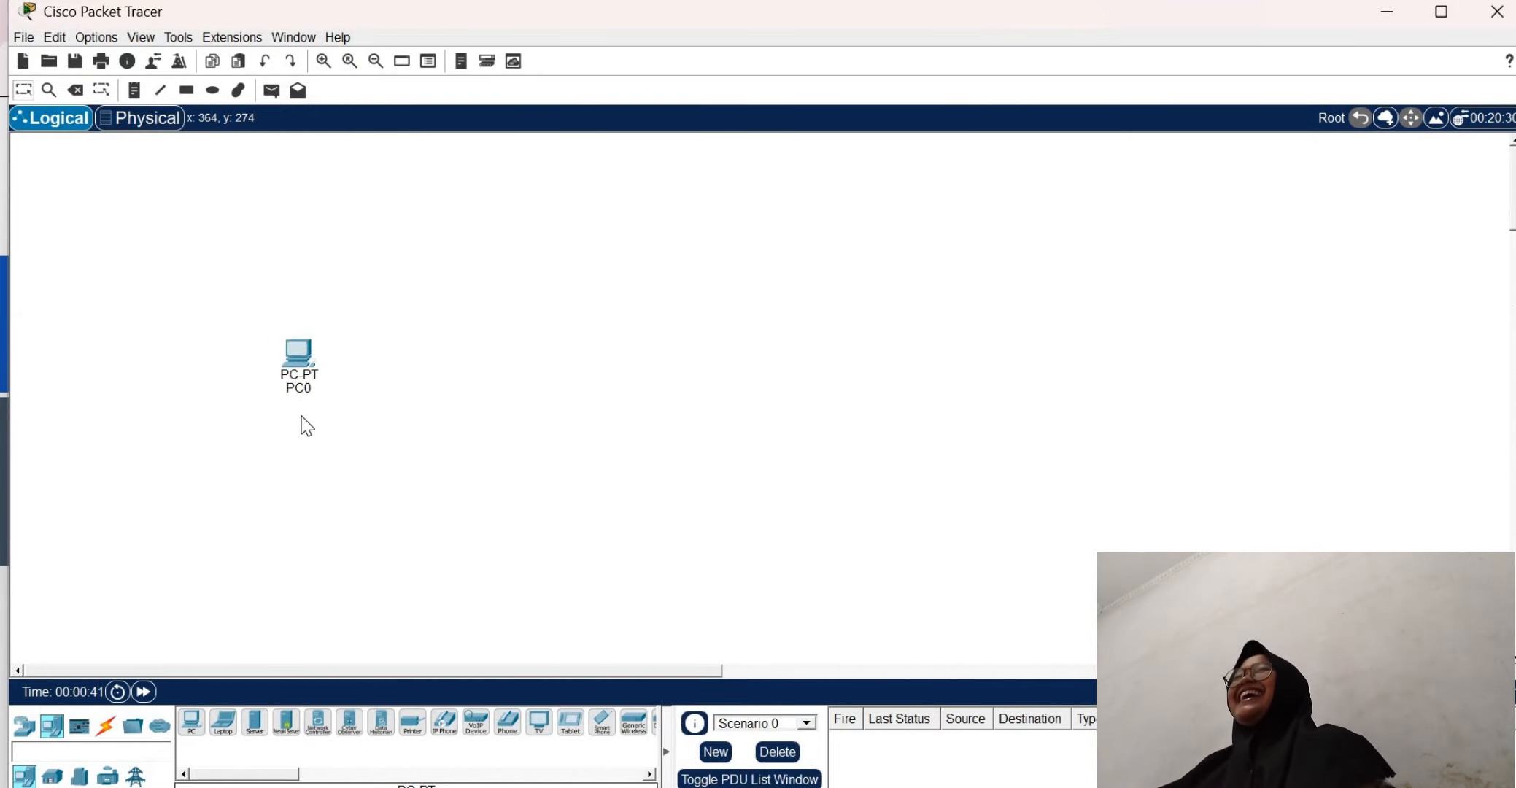
click(191, 722)
click(409, 474)
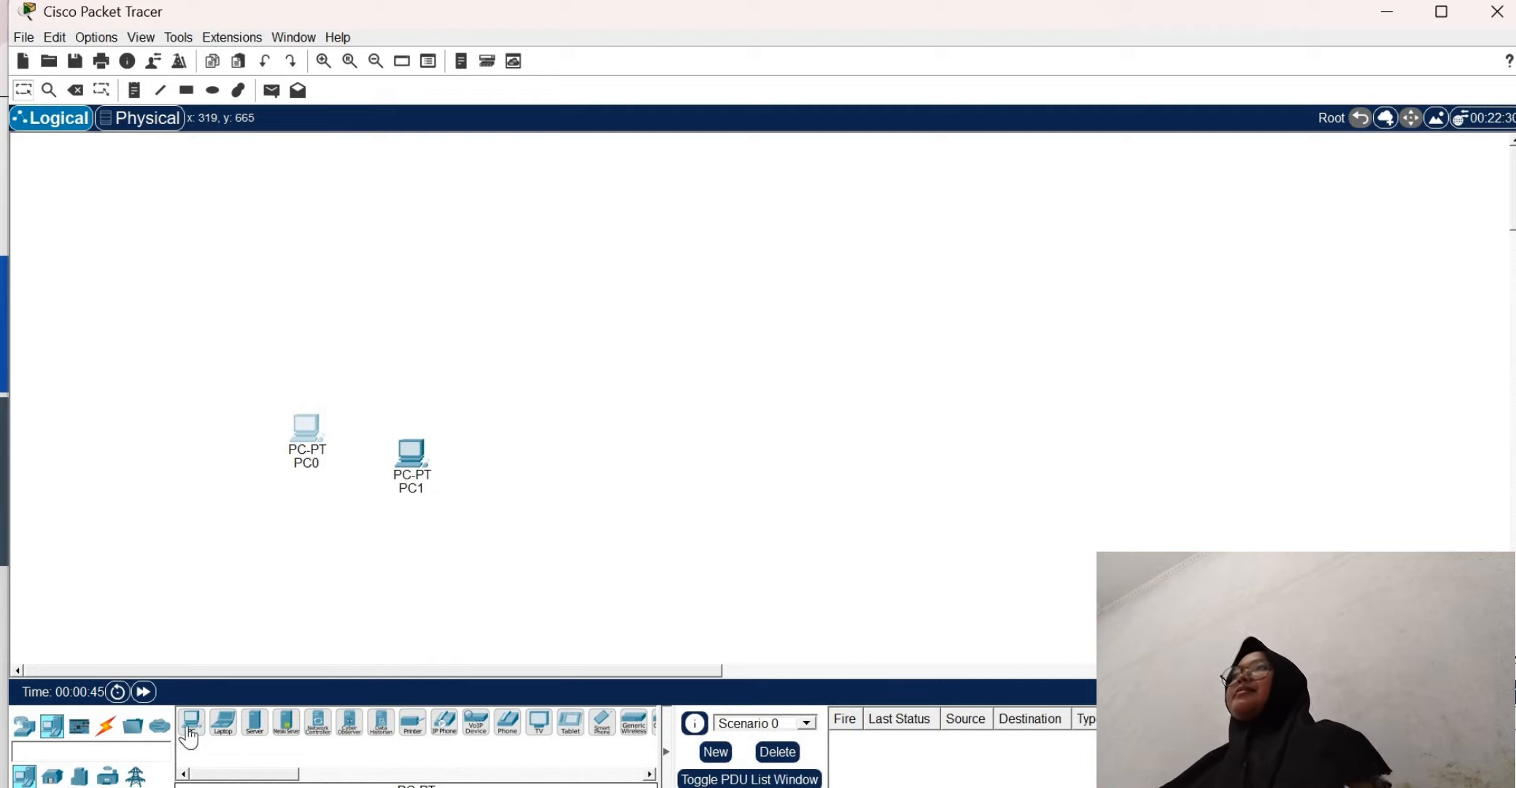
click(520, 474)
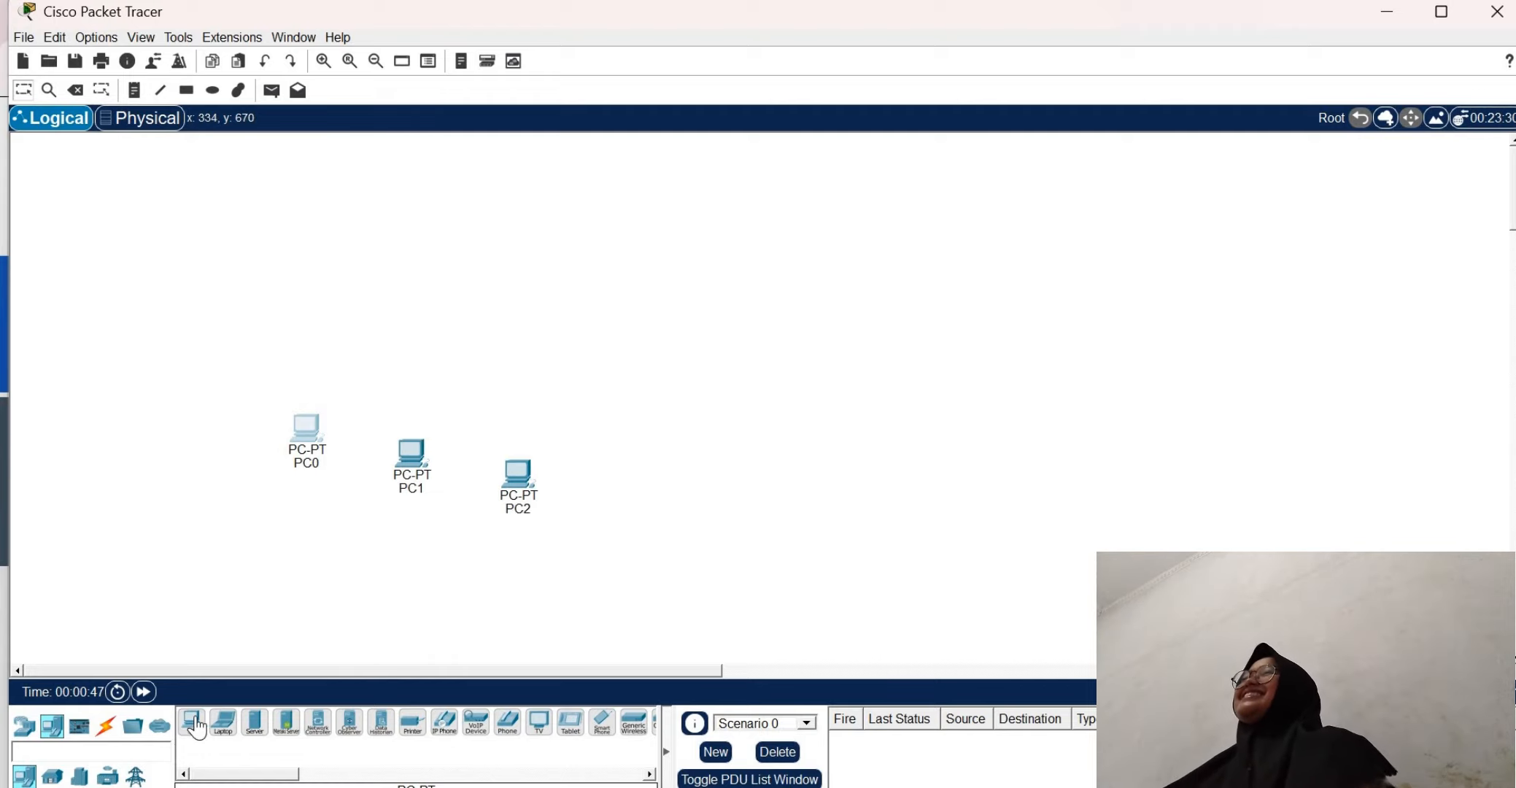
click(604, 452)
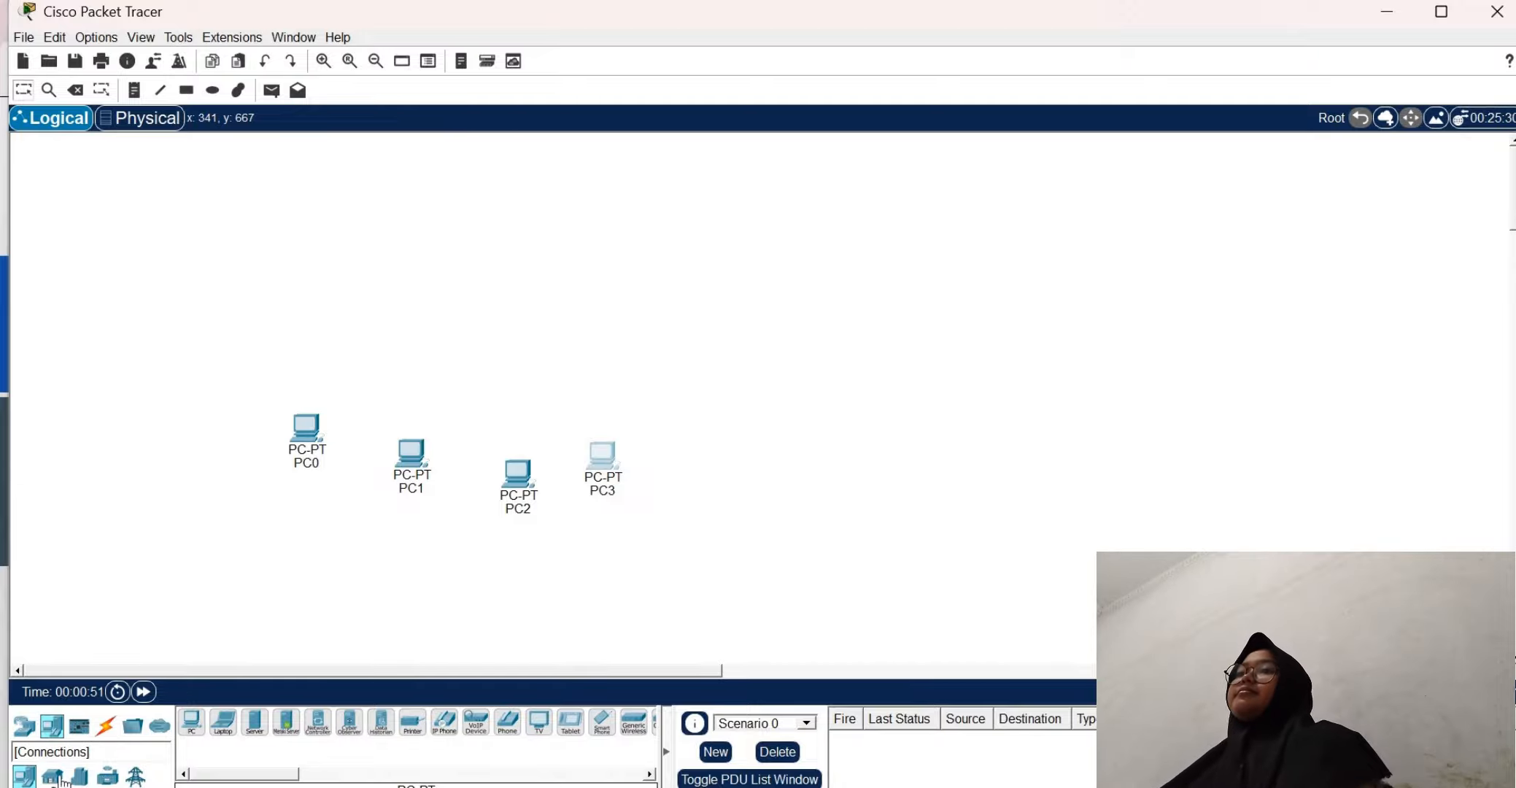
Place a 2960 switch above the four PCs, centred over the group
click(24, 725)
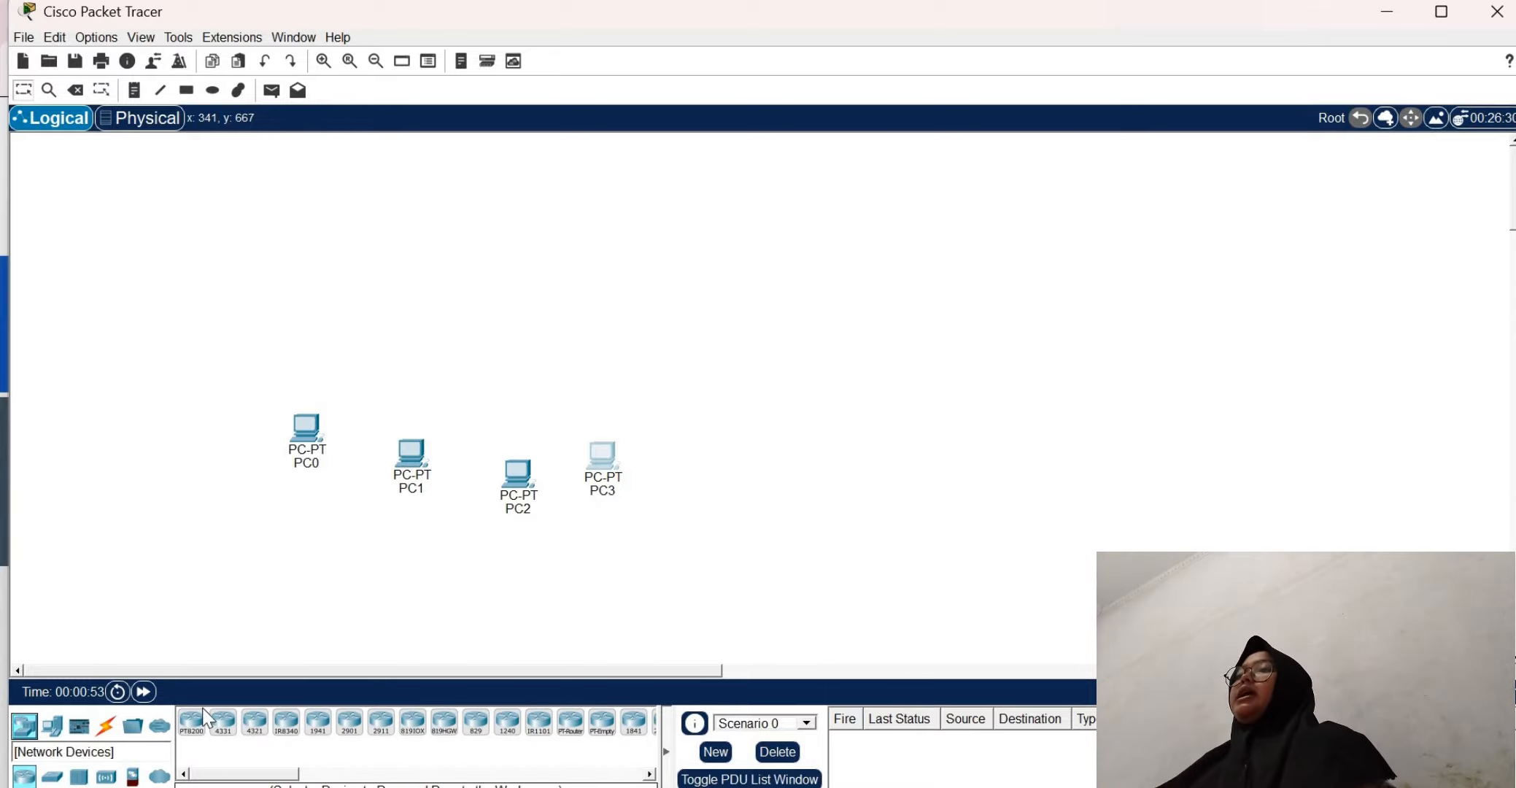
click(52, 776)
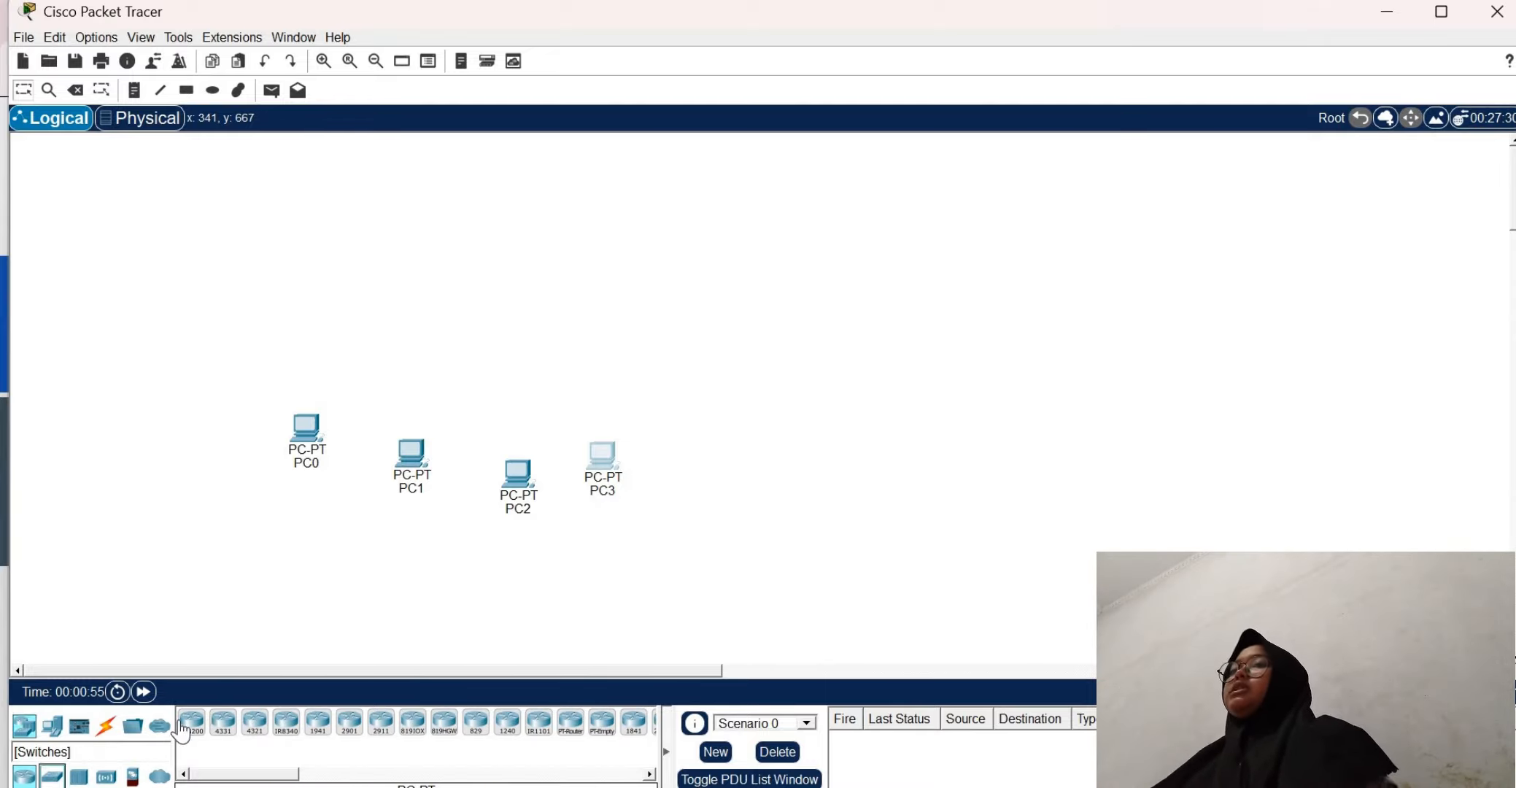
click(192, 725)
click(452, 332)
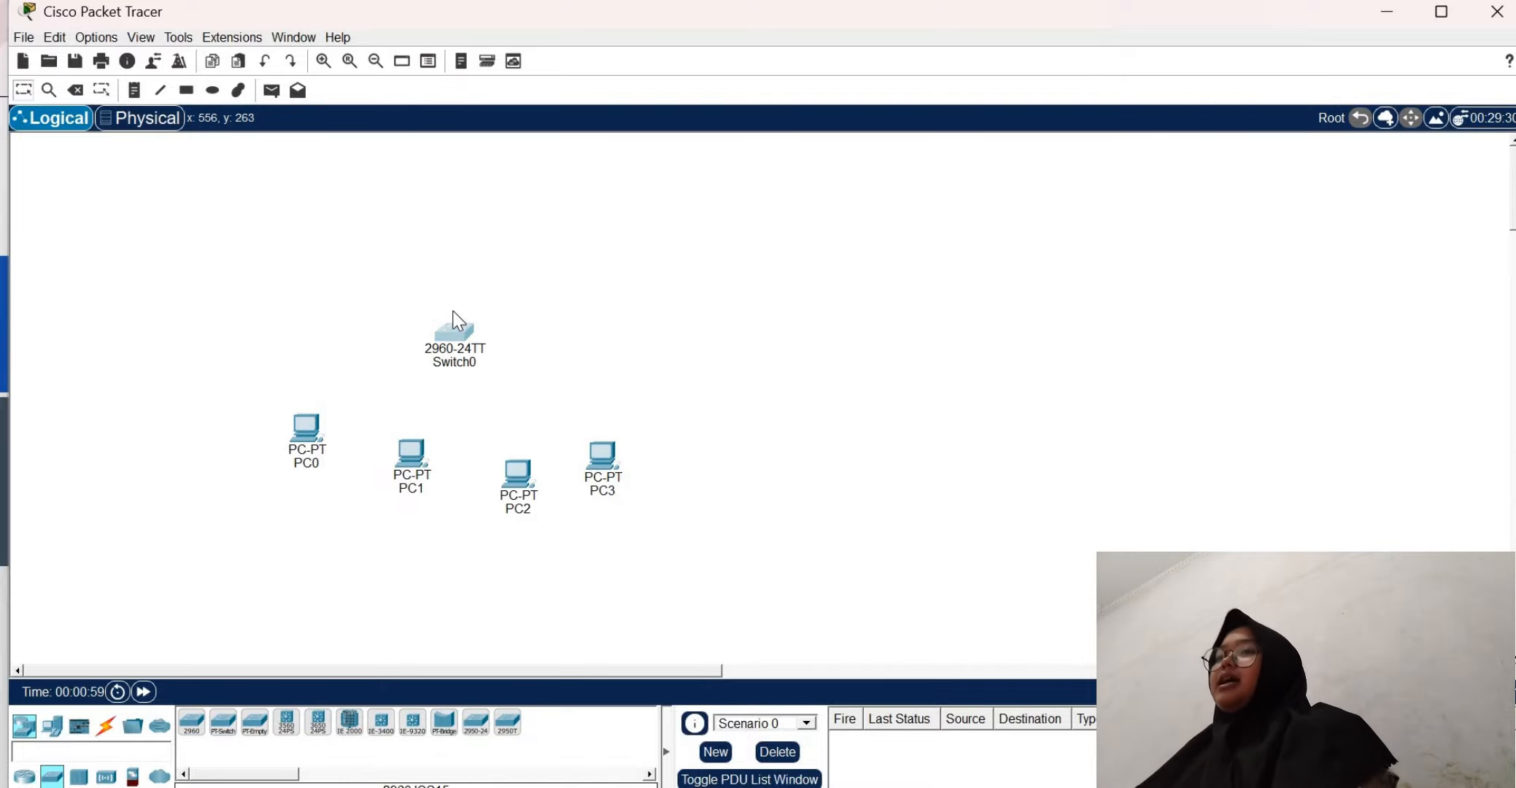
drag(454, 332, 458, 302)
Move PC1, PC2 and PC3 up so the PCs sit closer to the switch
drag(518, 459, 515, 425)
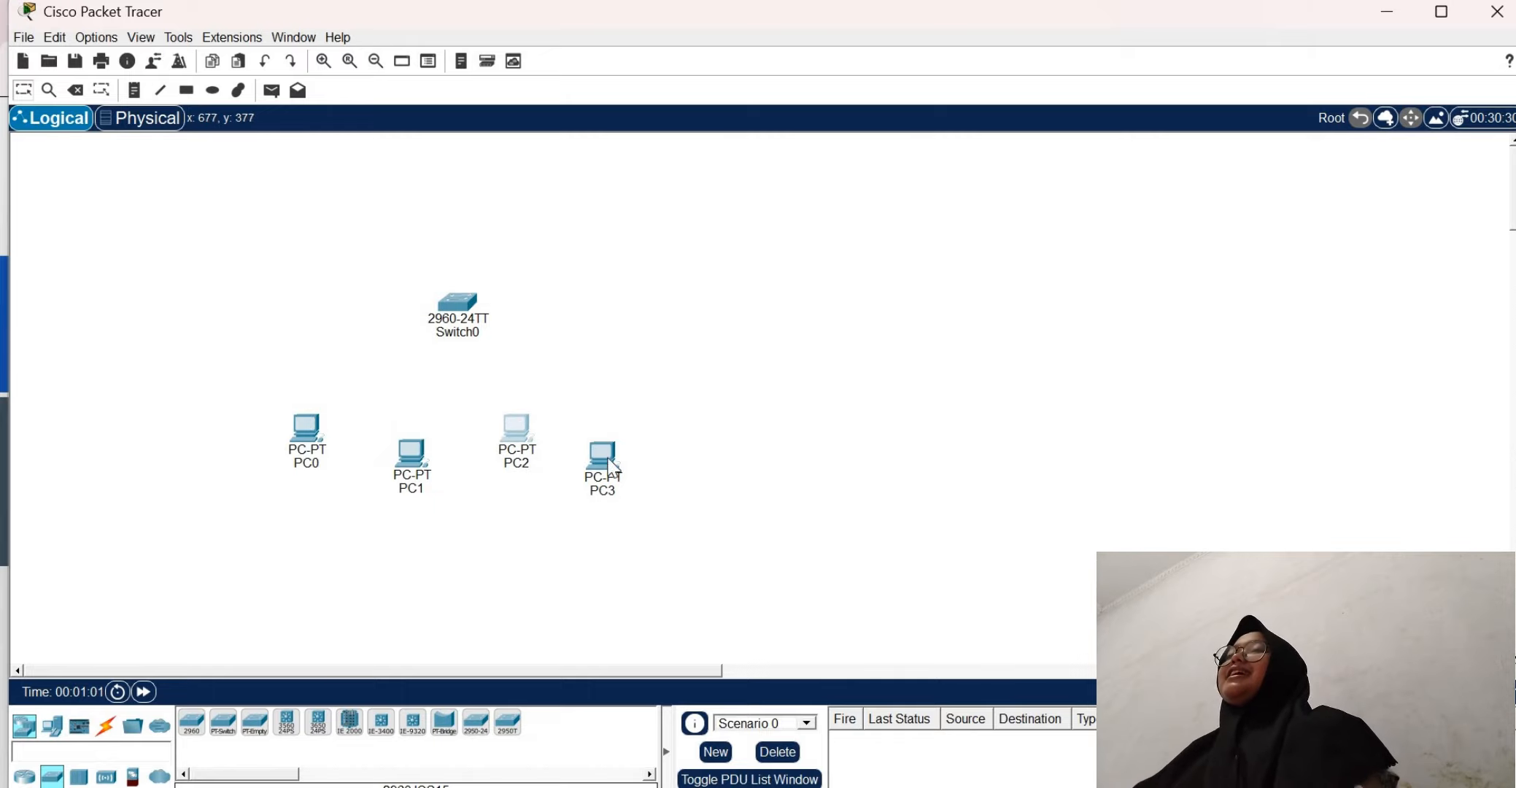
drag(603, 456, 609, 407)
drag(426, 430, 427, 405)
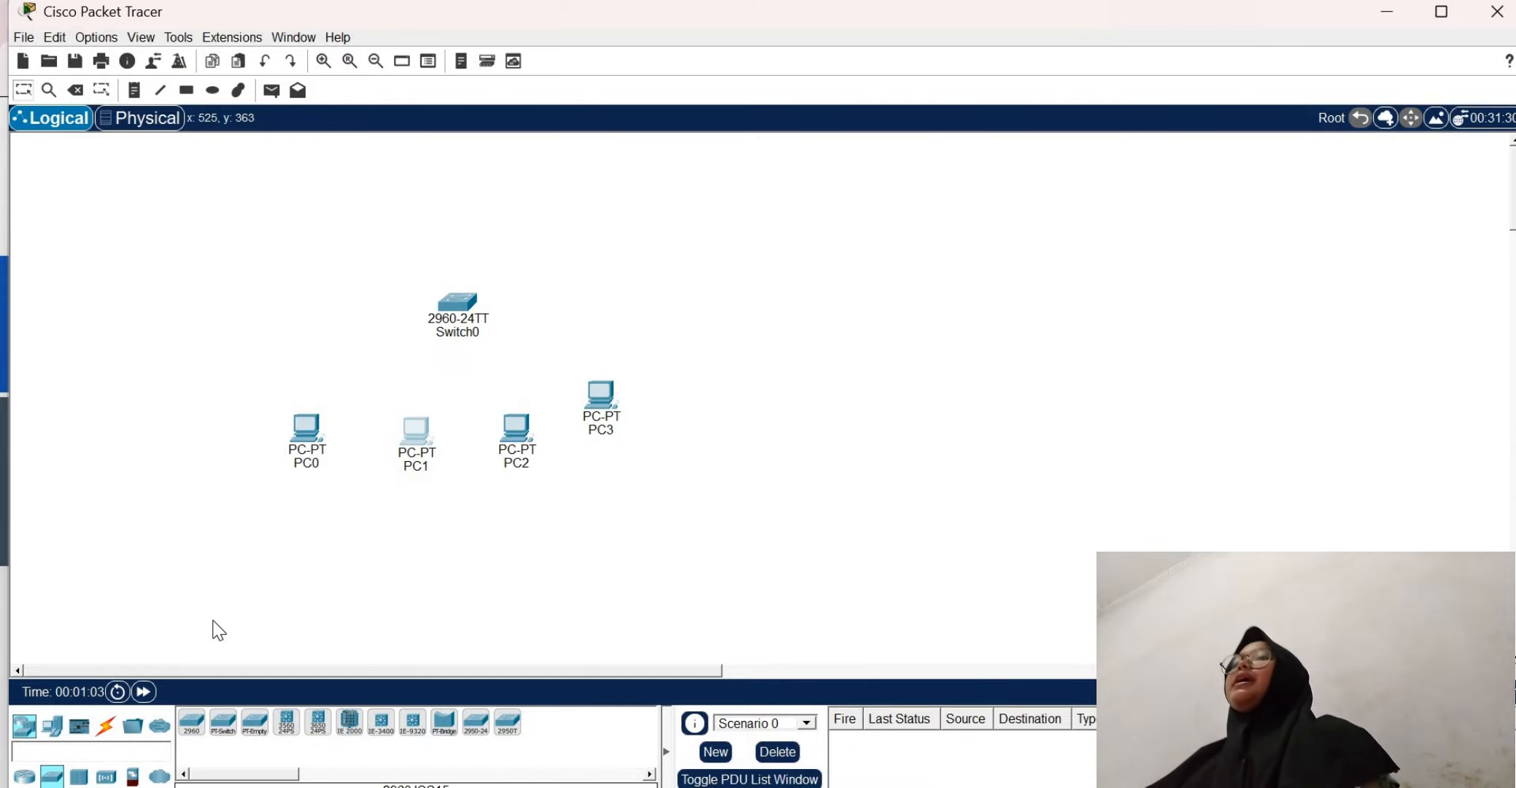
Connect Switch0's FastEthernet0/1 port to PC0's FastEthernet0 port with a copper straight-through cable
click(107, 727)
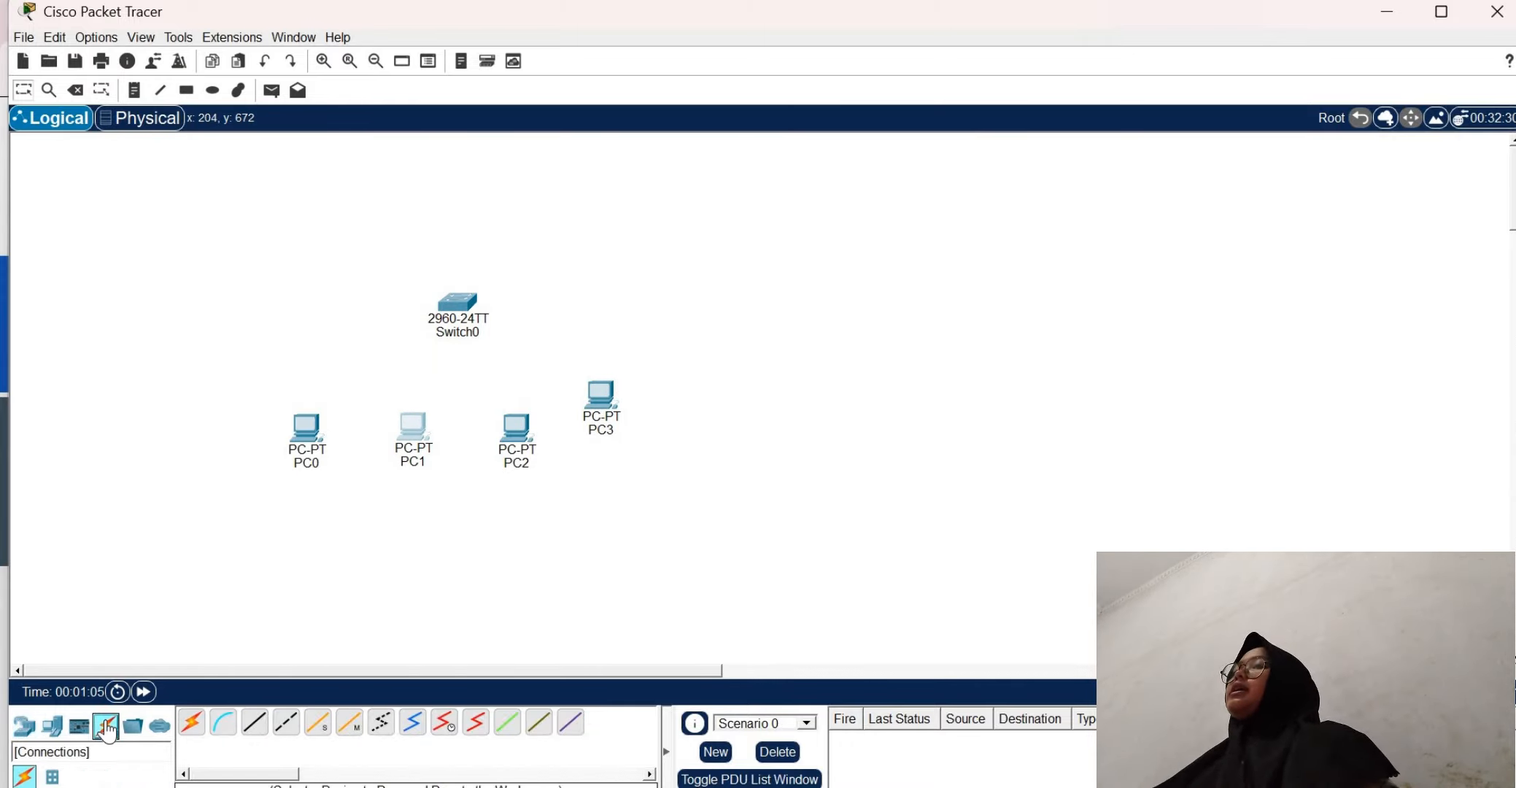
click(257, 725)
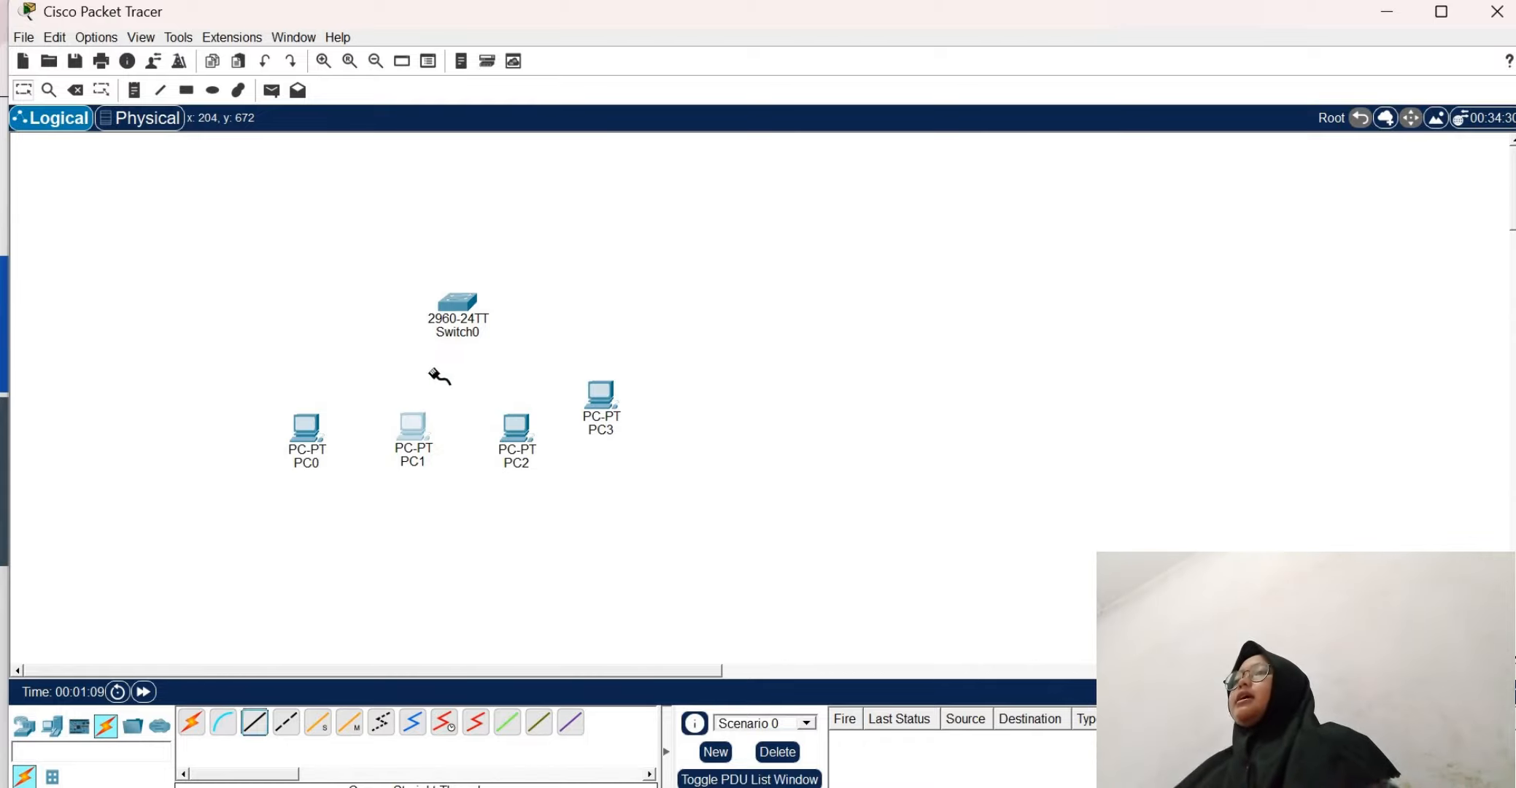
click(457, 302)
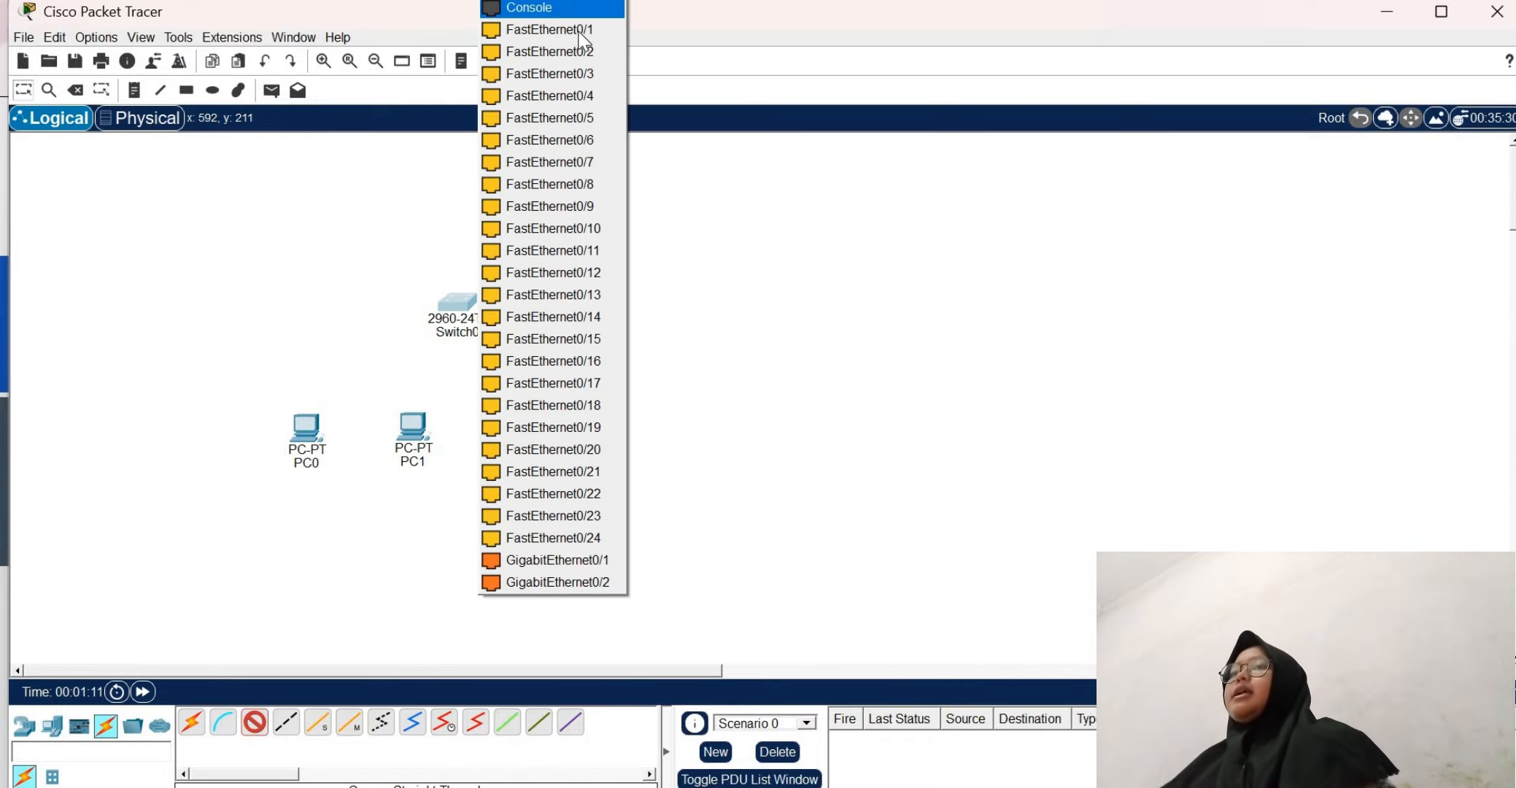
click(577, 33)
click(308, 421)
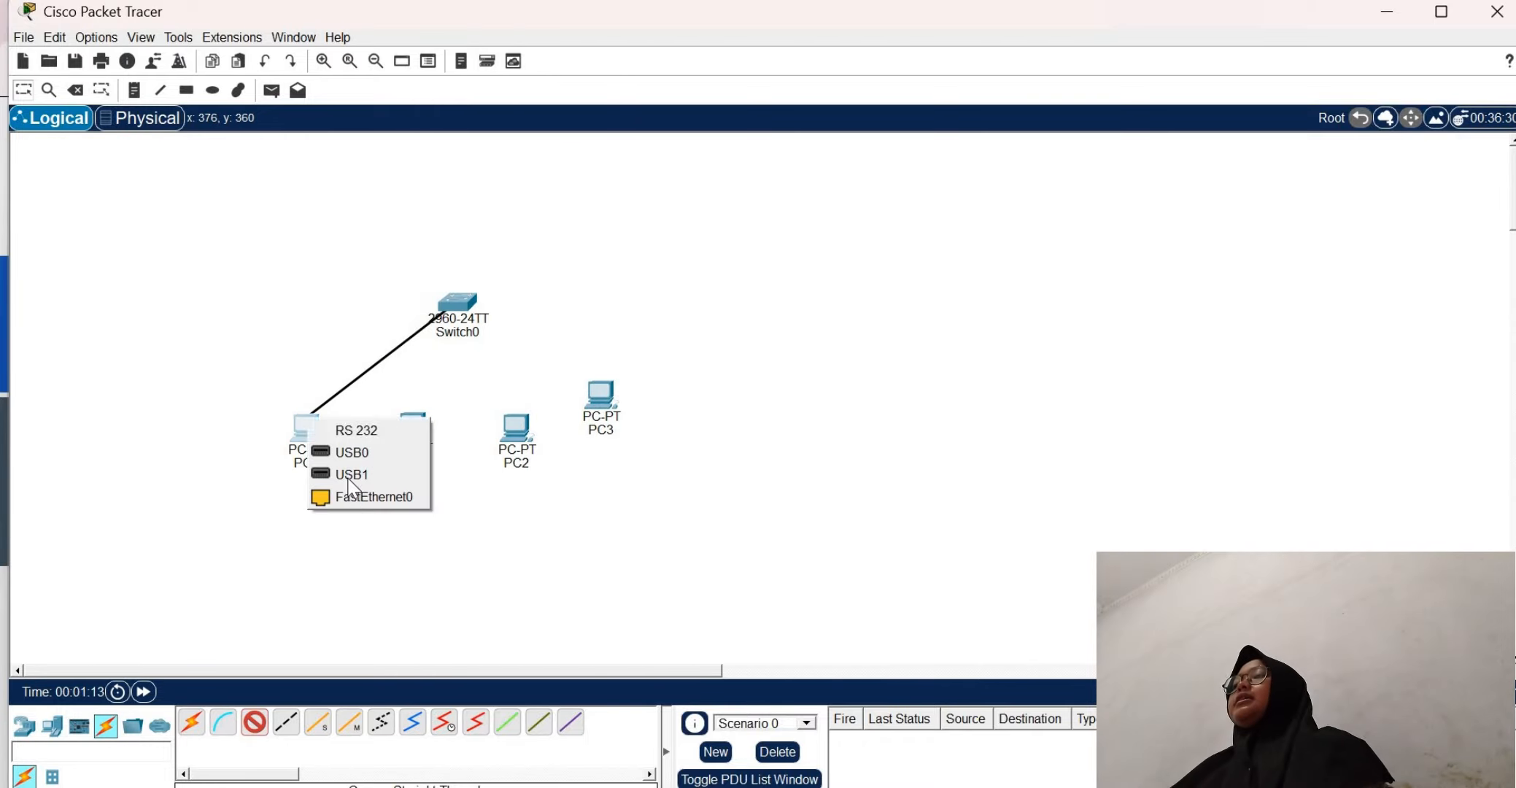
click(369, 497)
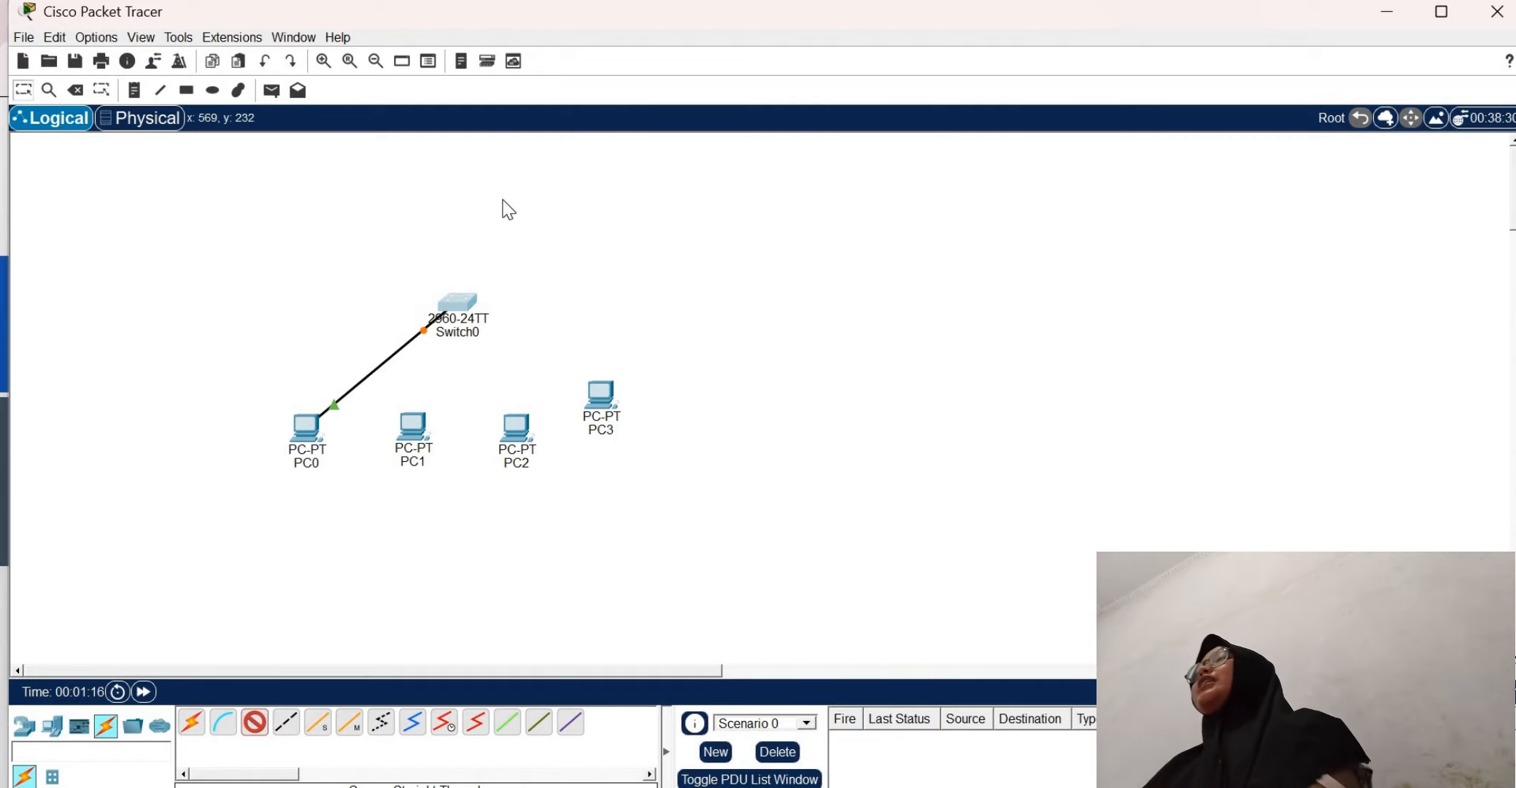
Connect Switch0's FastEthernet0/2 port to PC1's FastEthernet0 port with a copper straight-through cable
click(461, 303)
click(556, 29)
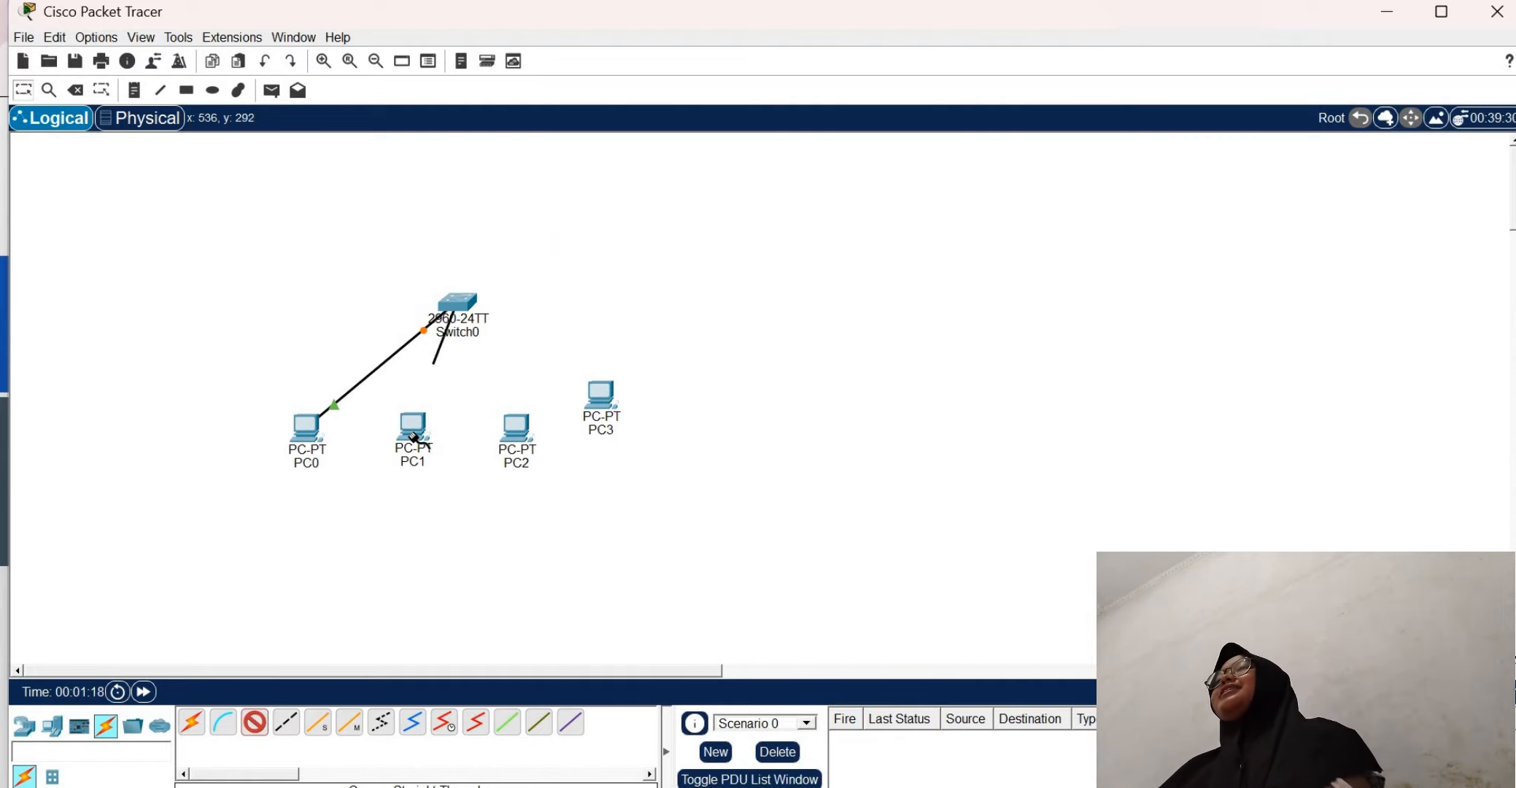
click(414, 458)
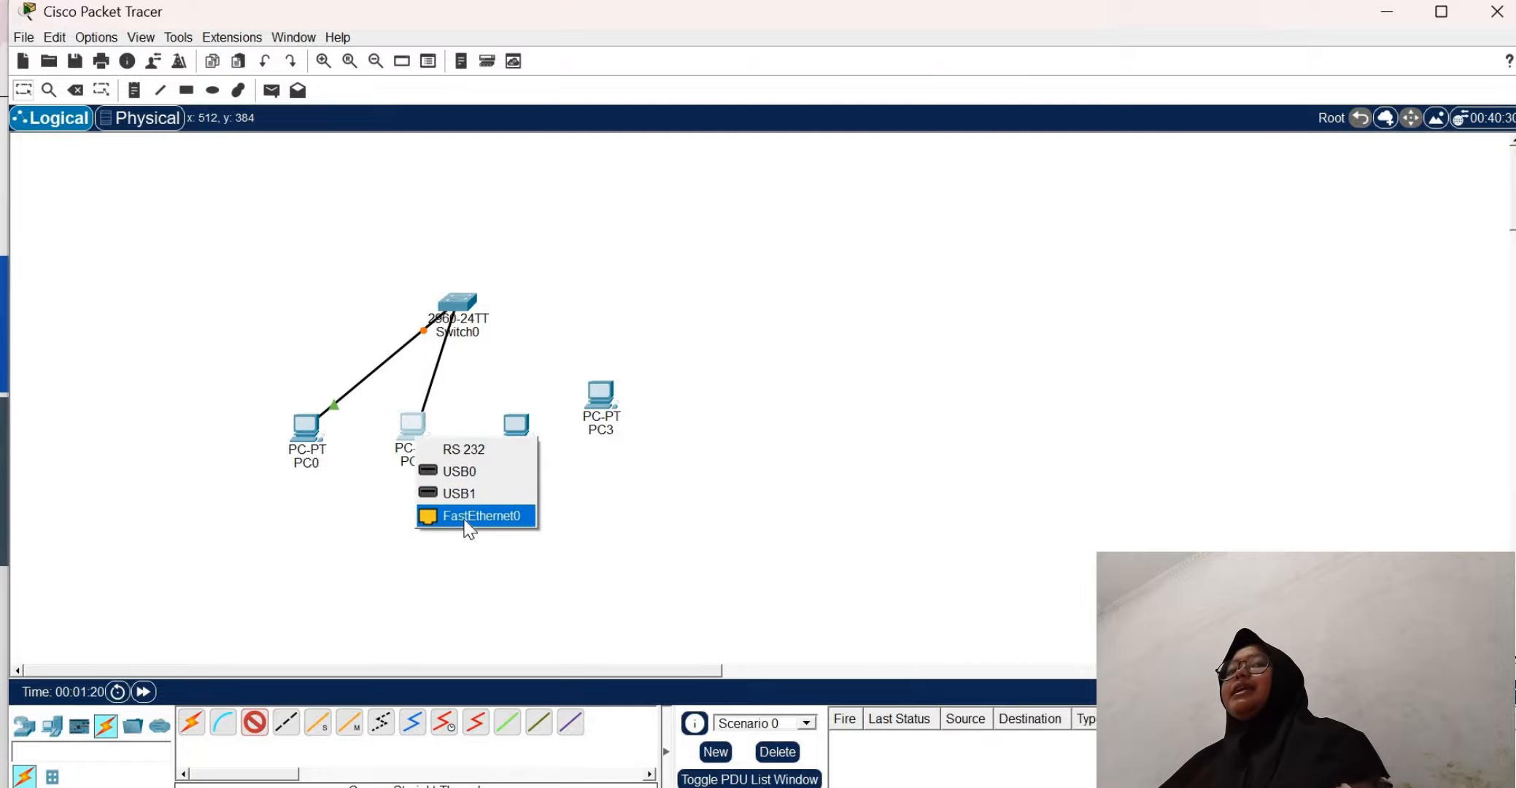
click(464, 519)
Connect Switch0's FastEthernet0/3 port to PC2's FastEthernet0 port with a copper straight-through cable
click(254, 726)
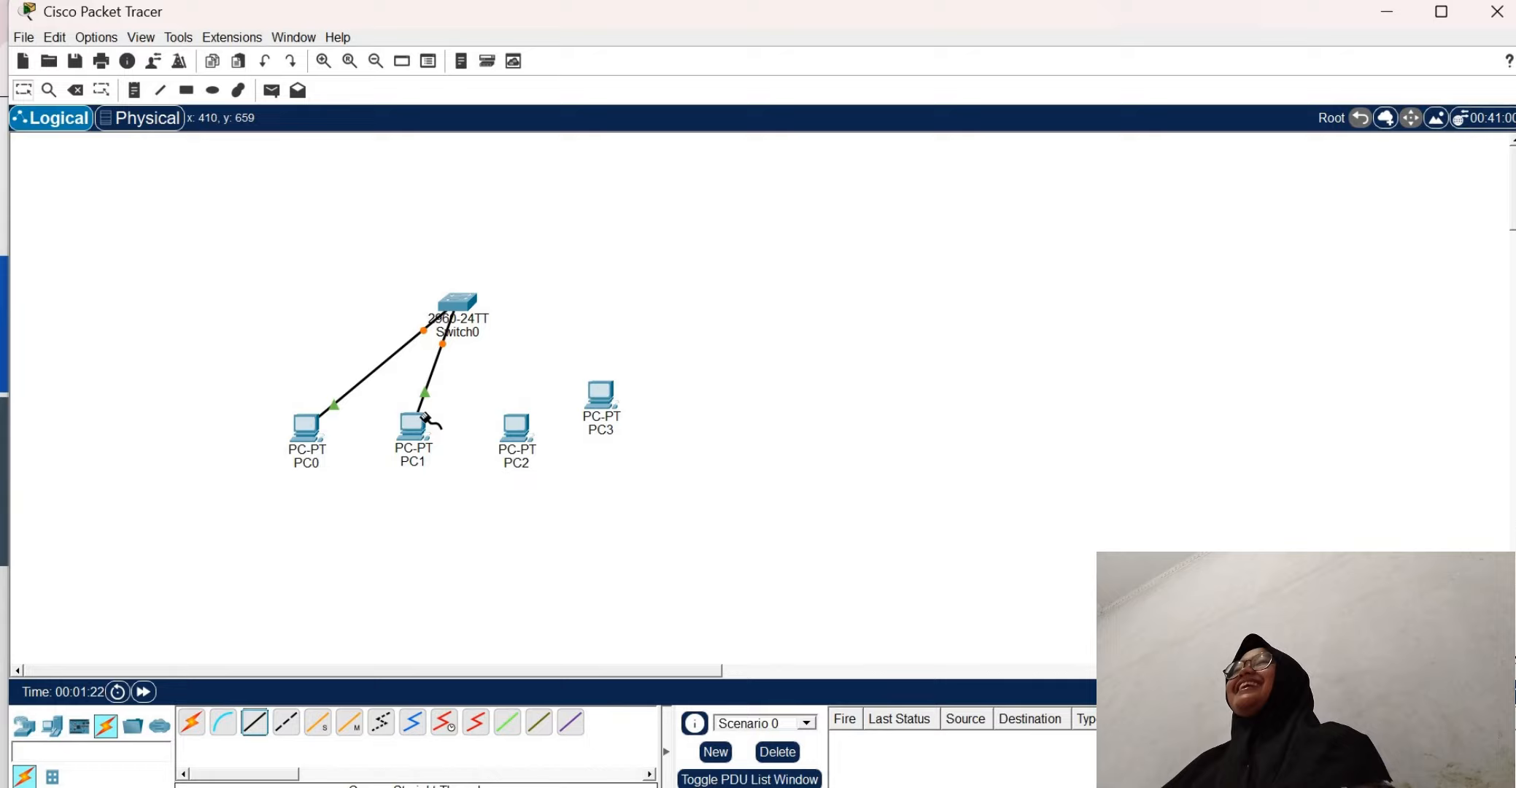
click(461, 312)
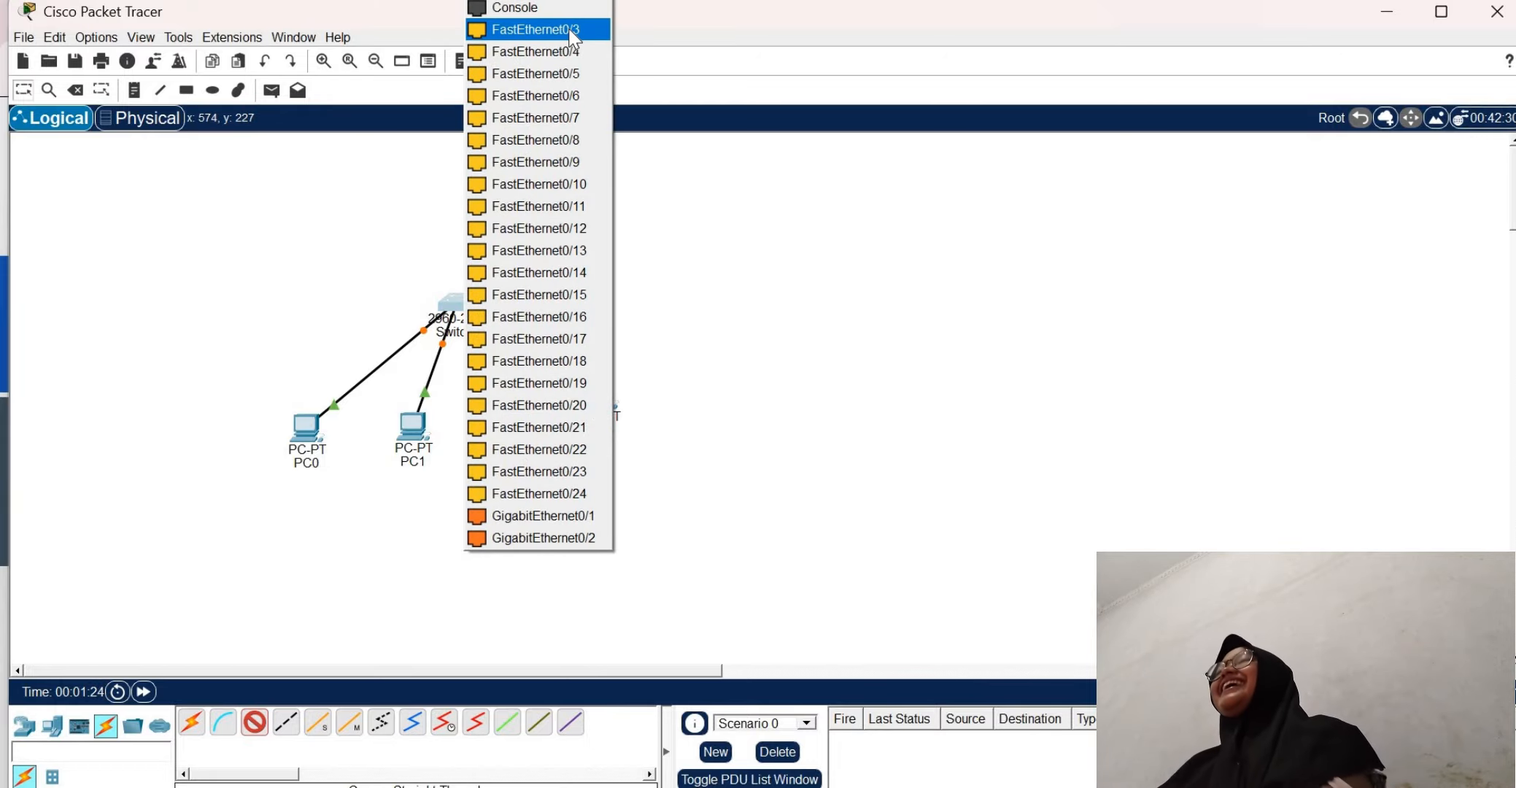
click(558, 29)
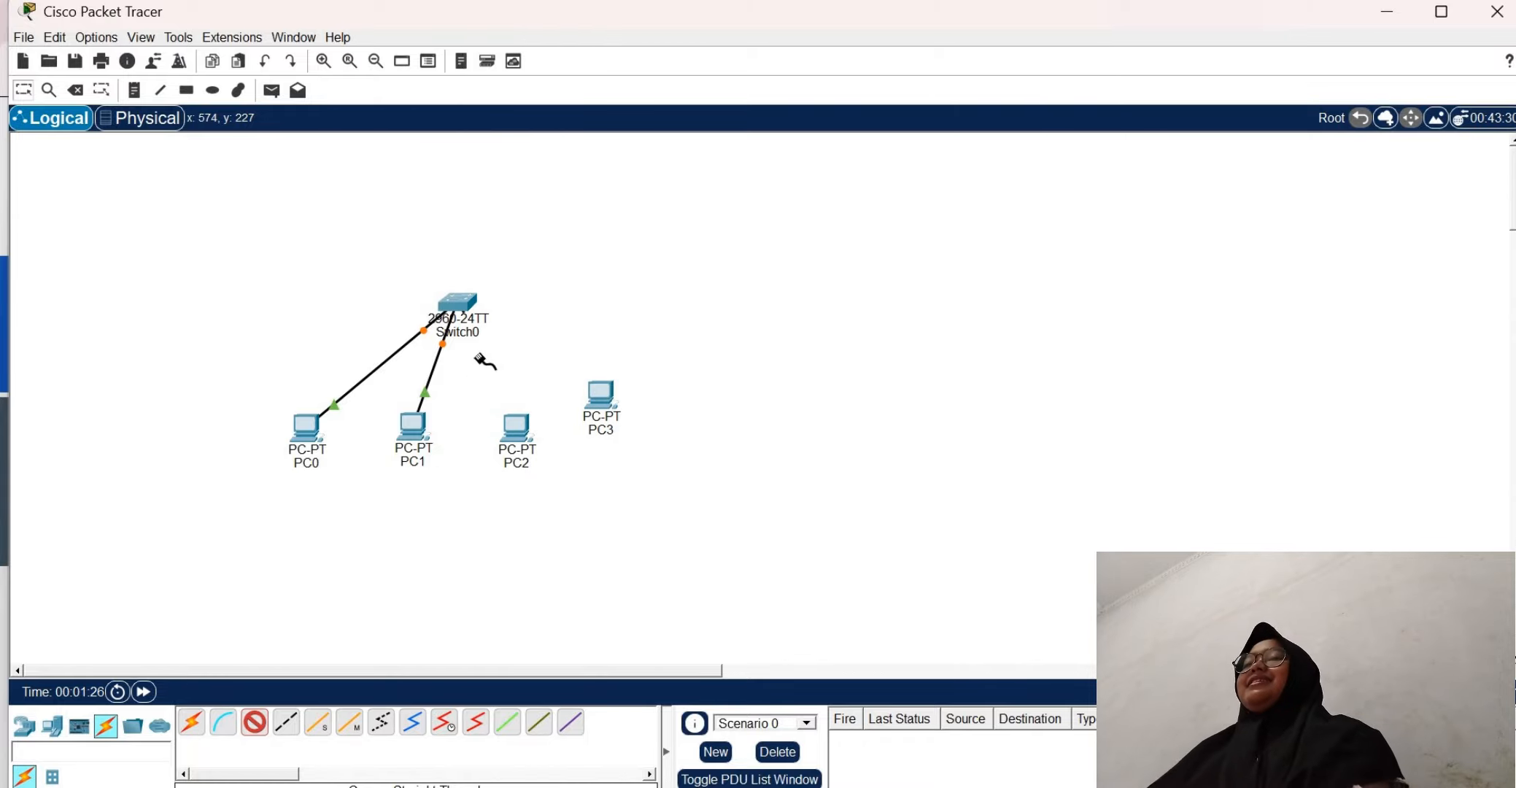
click(514, 437)
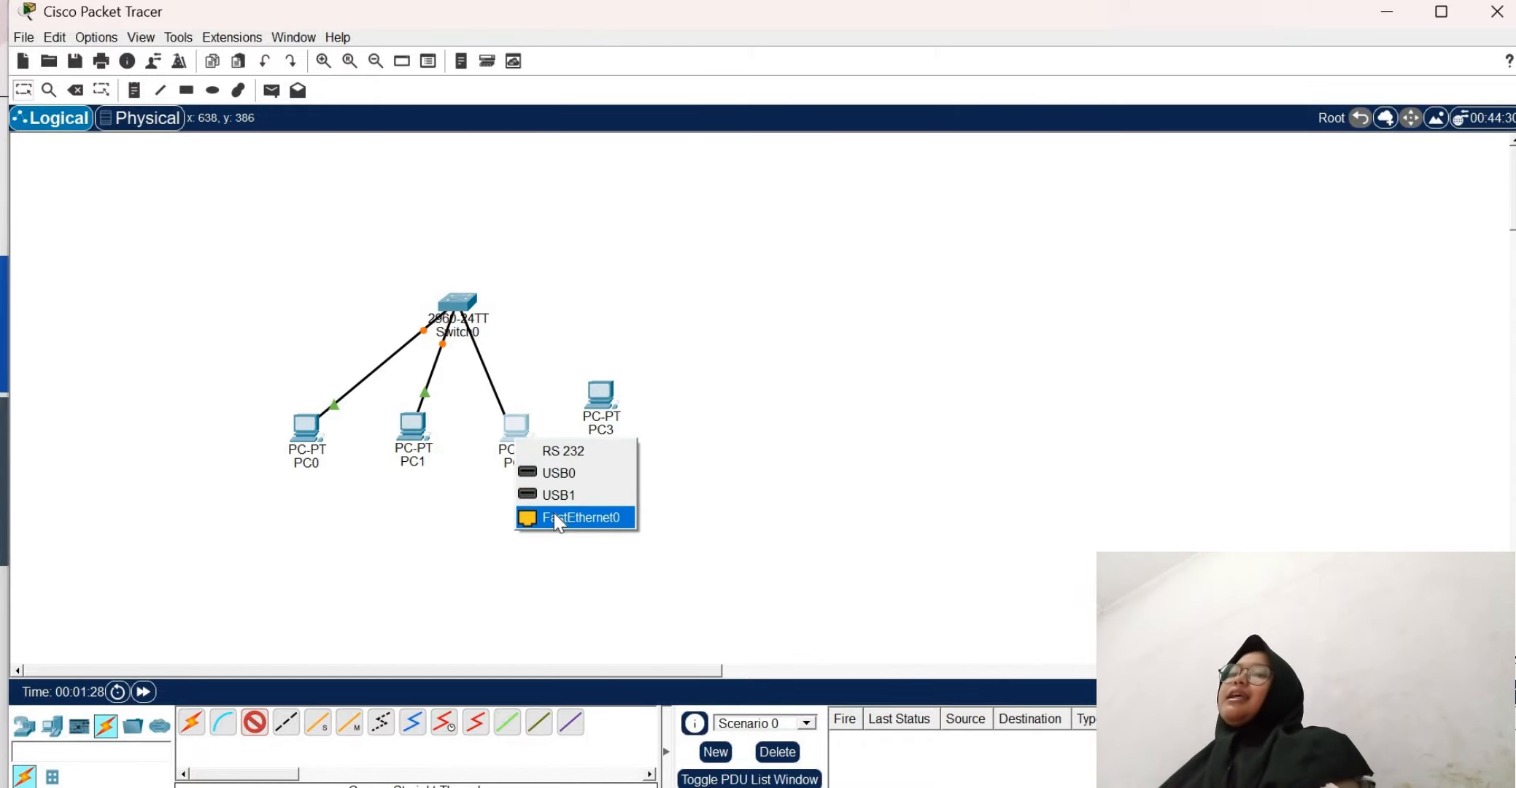
click(555, 518)
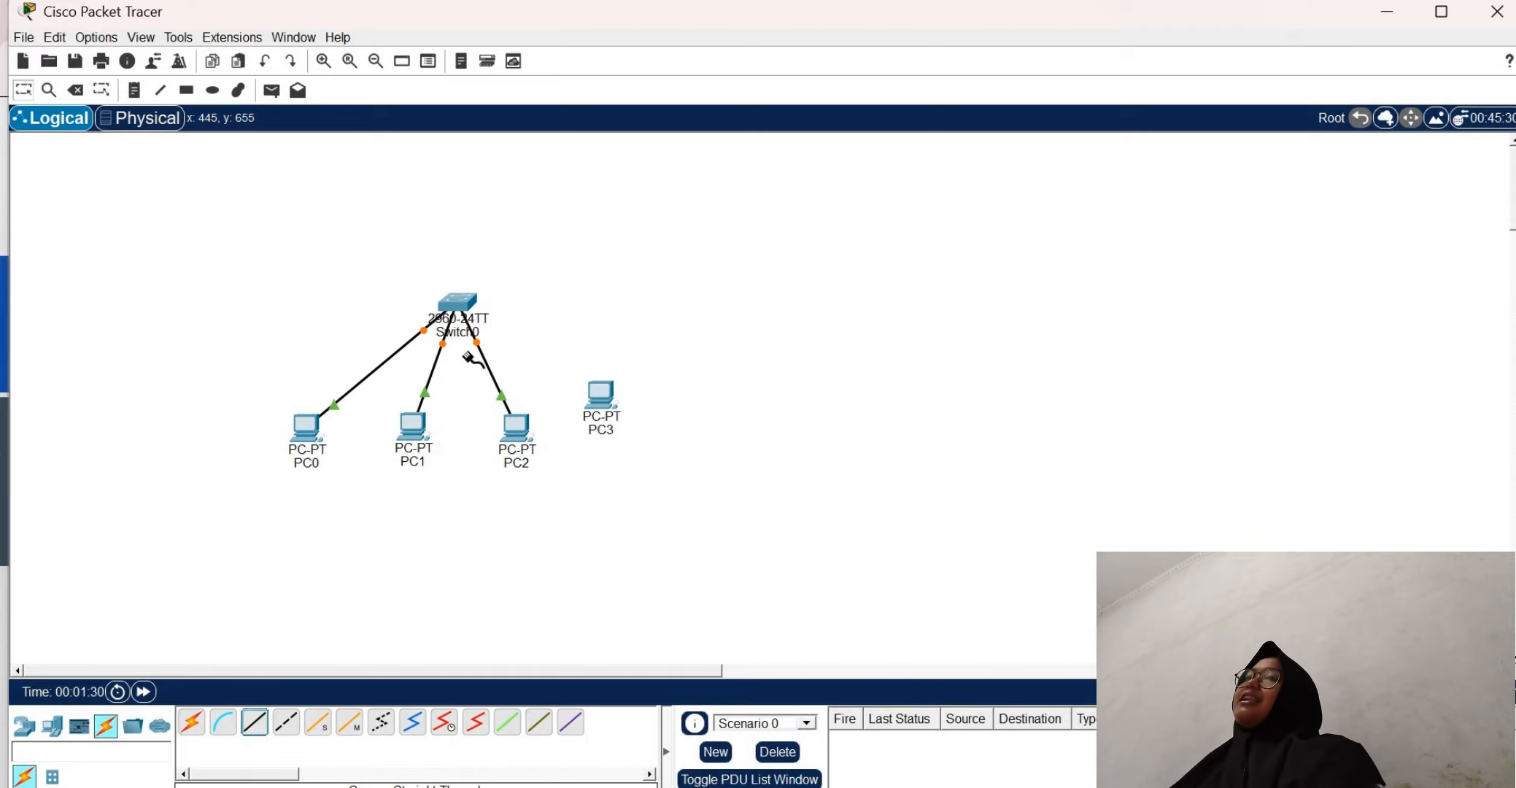
Connect Switch0's FastEthernet0/4 port to PC3's FastEthernet0 port with a copper straight-through cable
click(458, 306)
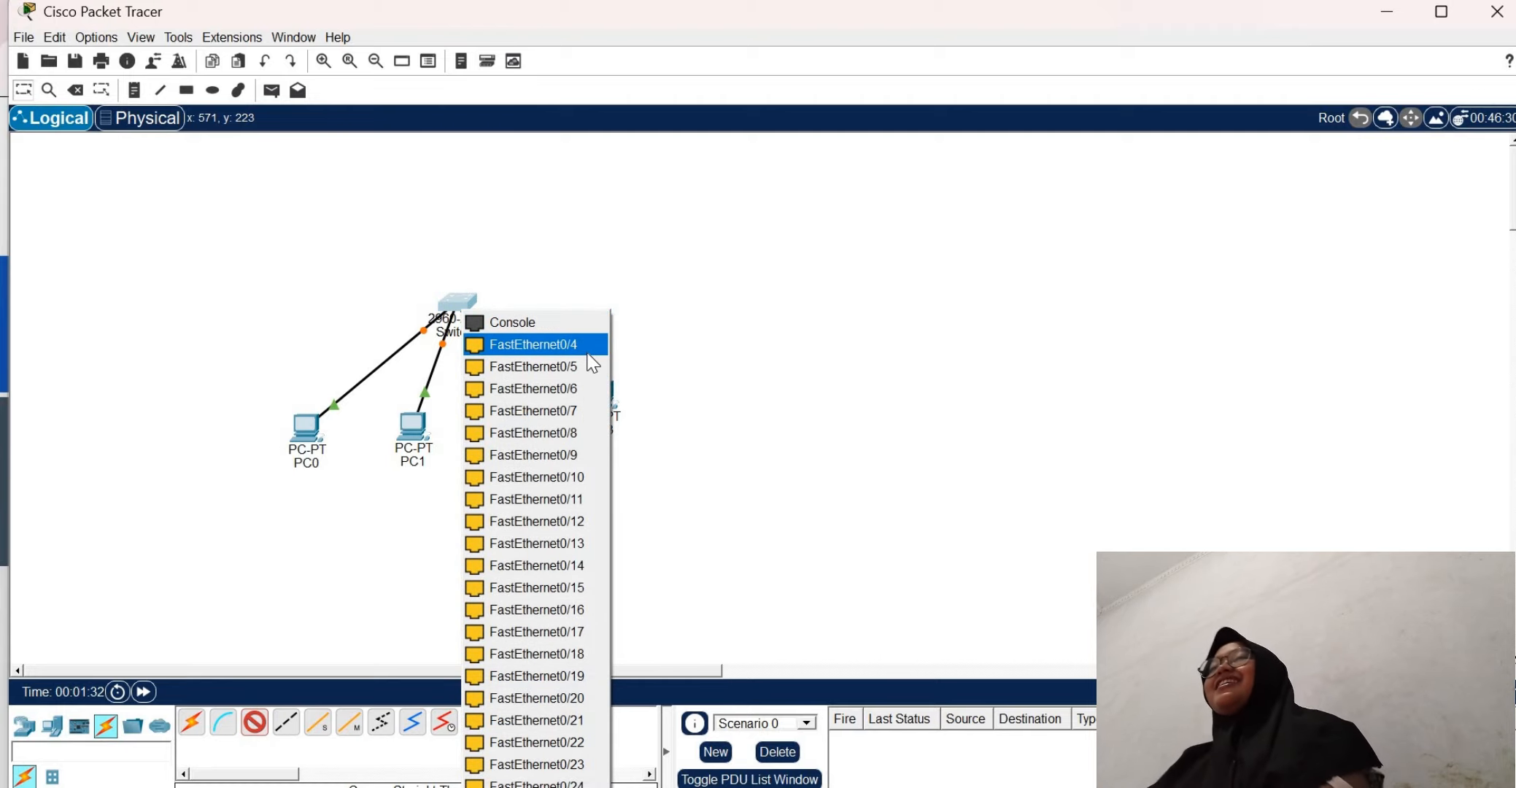
click(533, 344)
click(604, 406)
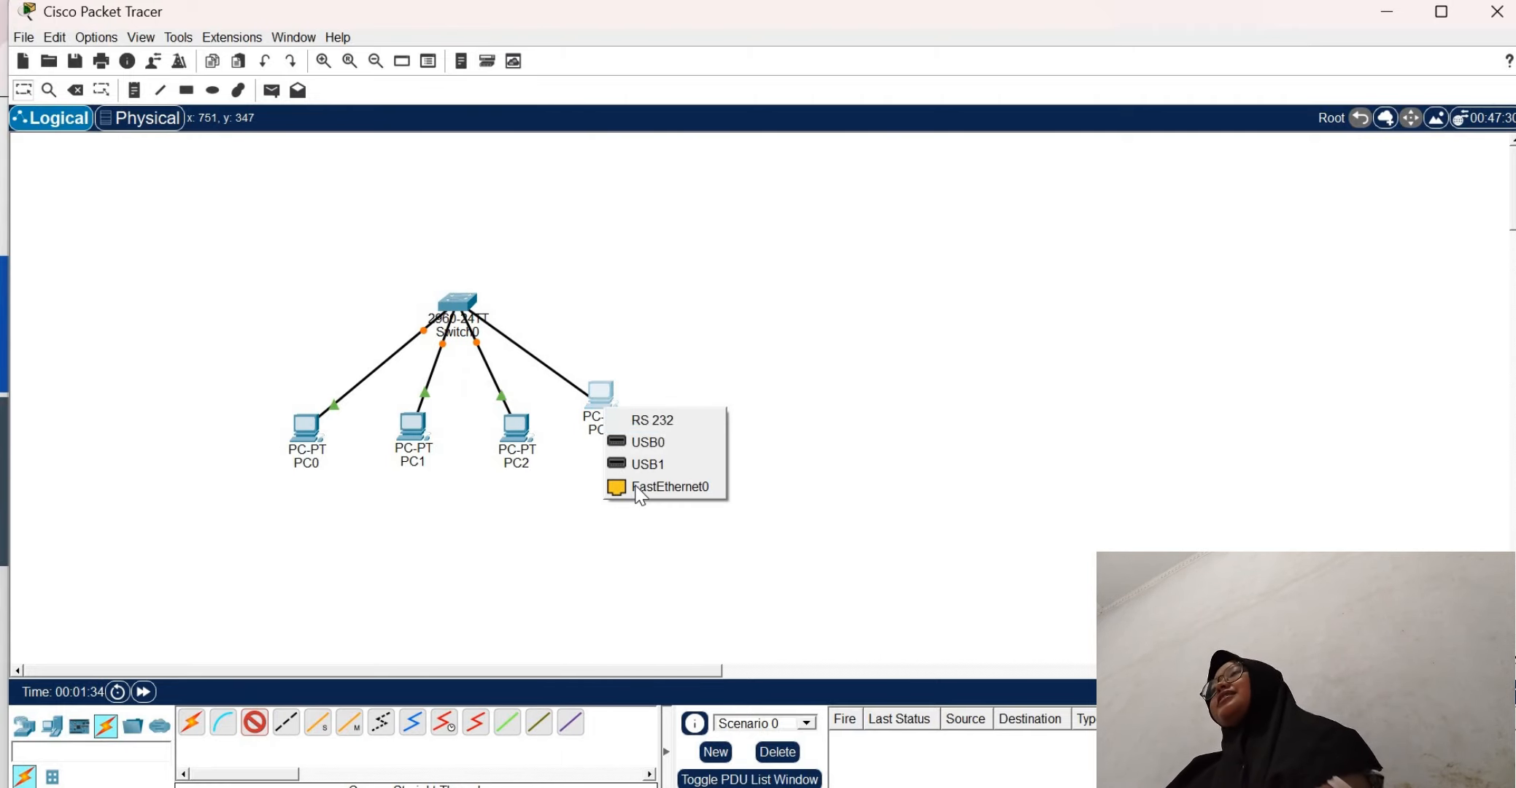
click(641, 487)
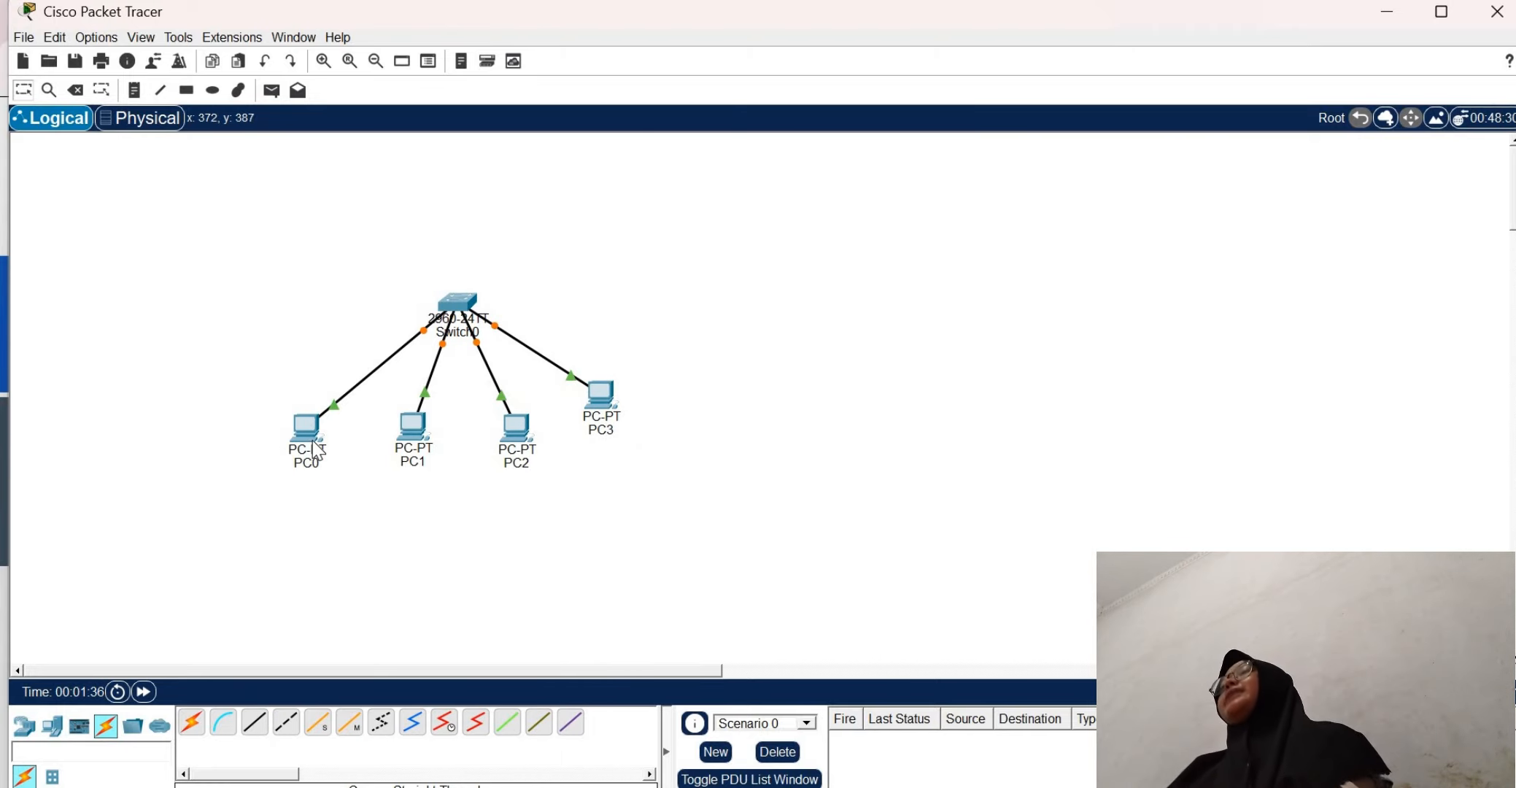
Give PC0 the static IPv4 address 192.168.1.1 with subnet mask 255.255.255.0 and close its configuration window
click(318, 450)
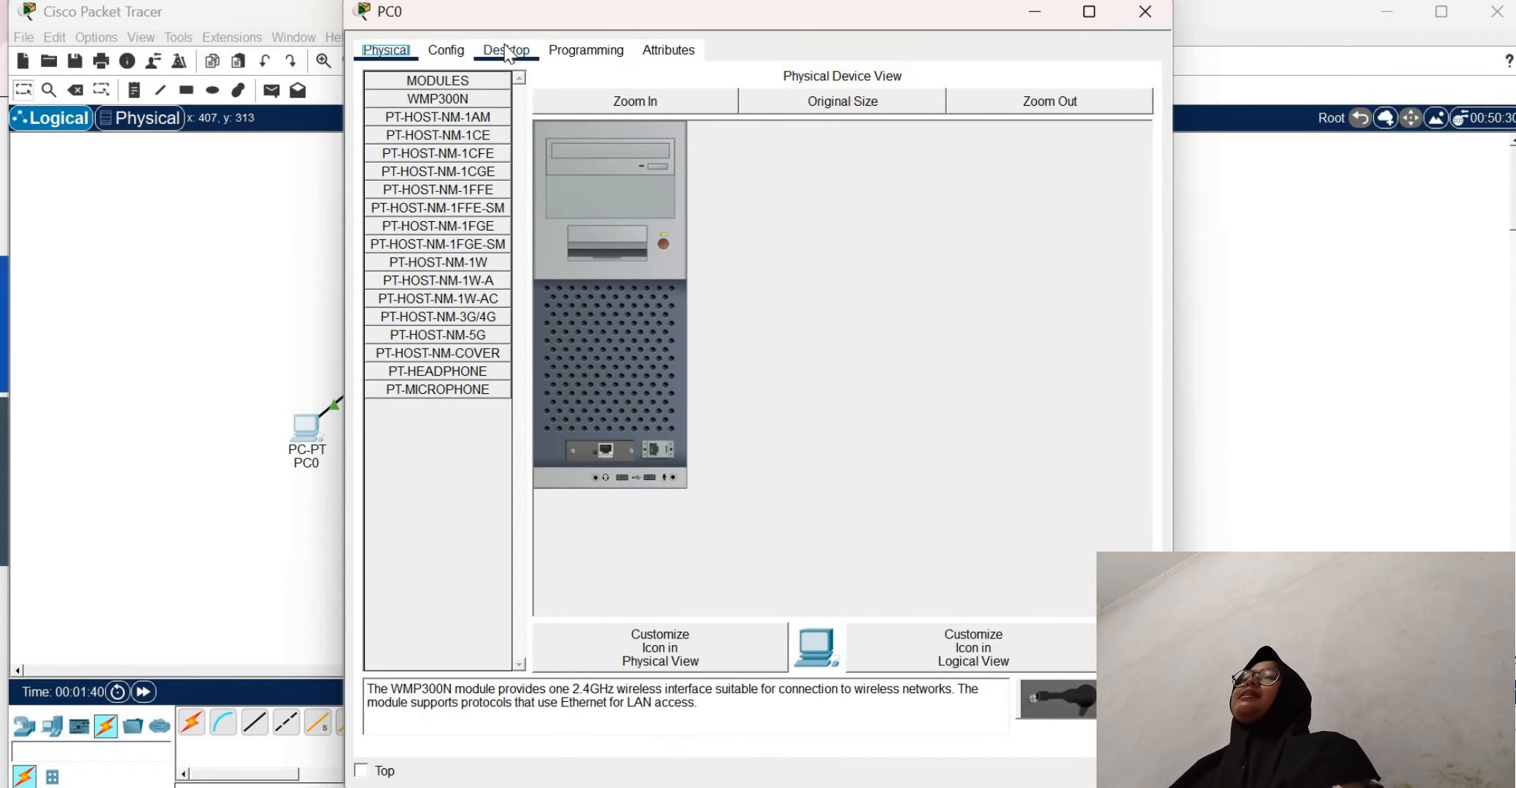
click(508, 51)
click(431, 121)
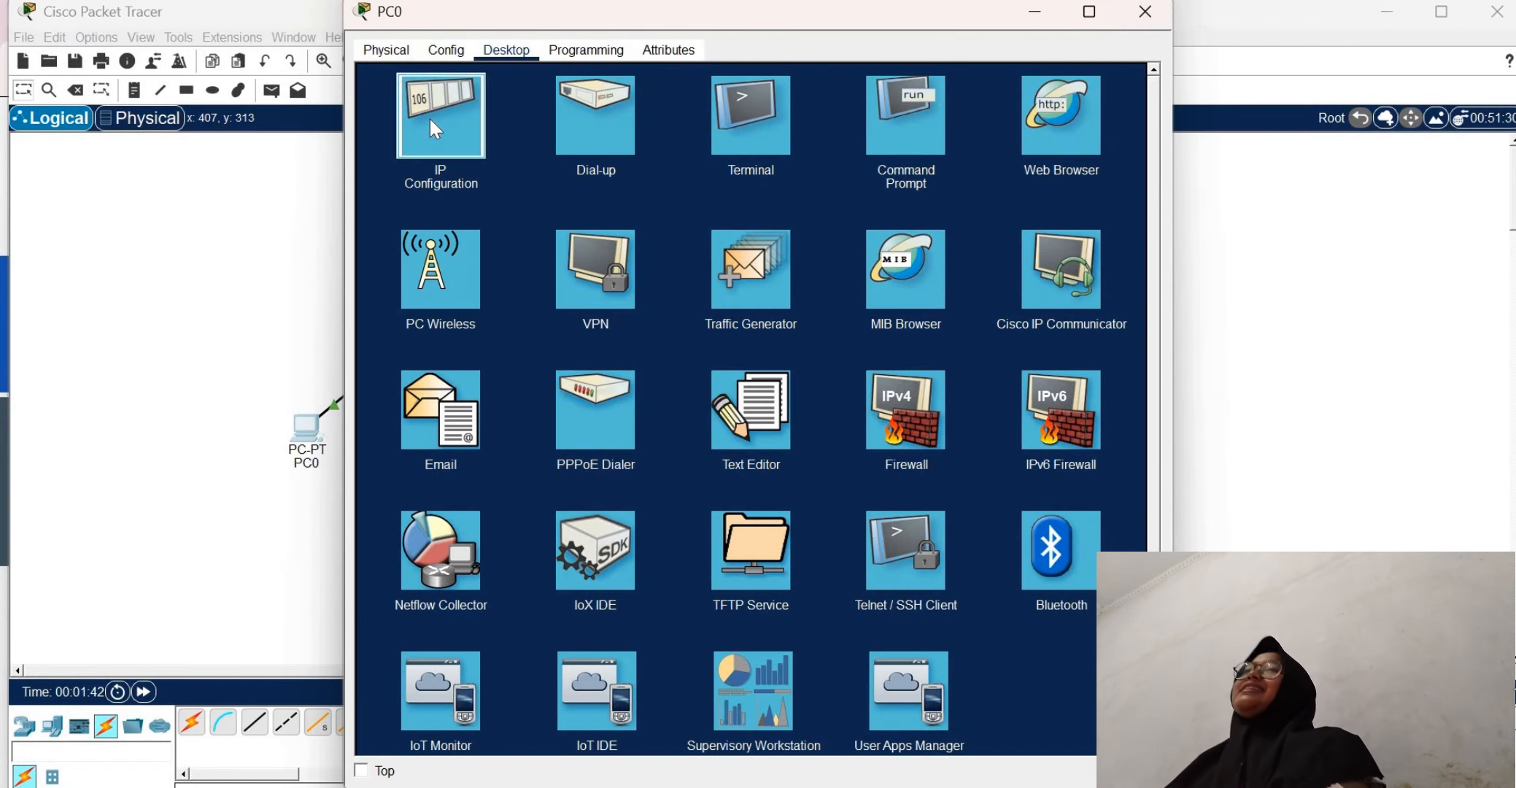
text(19)
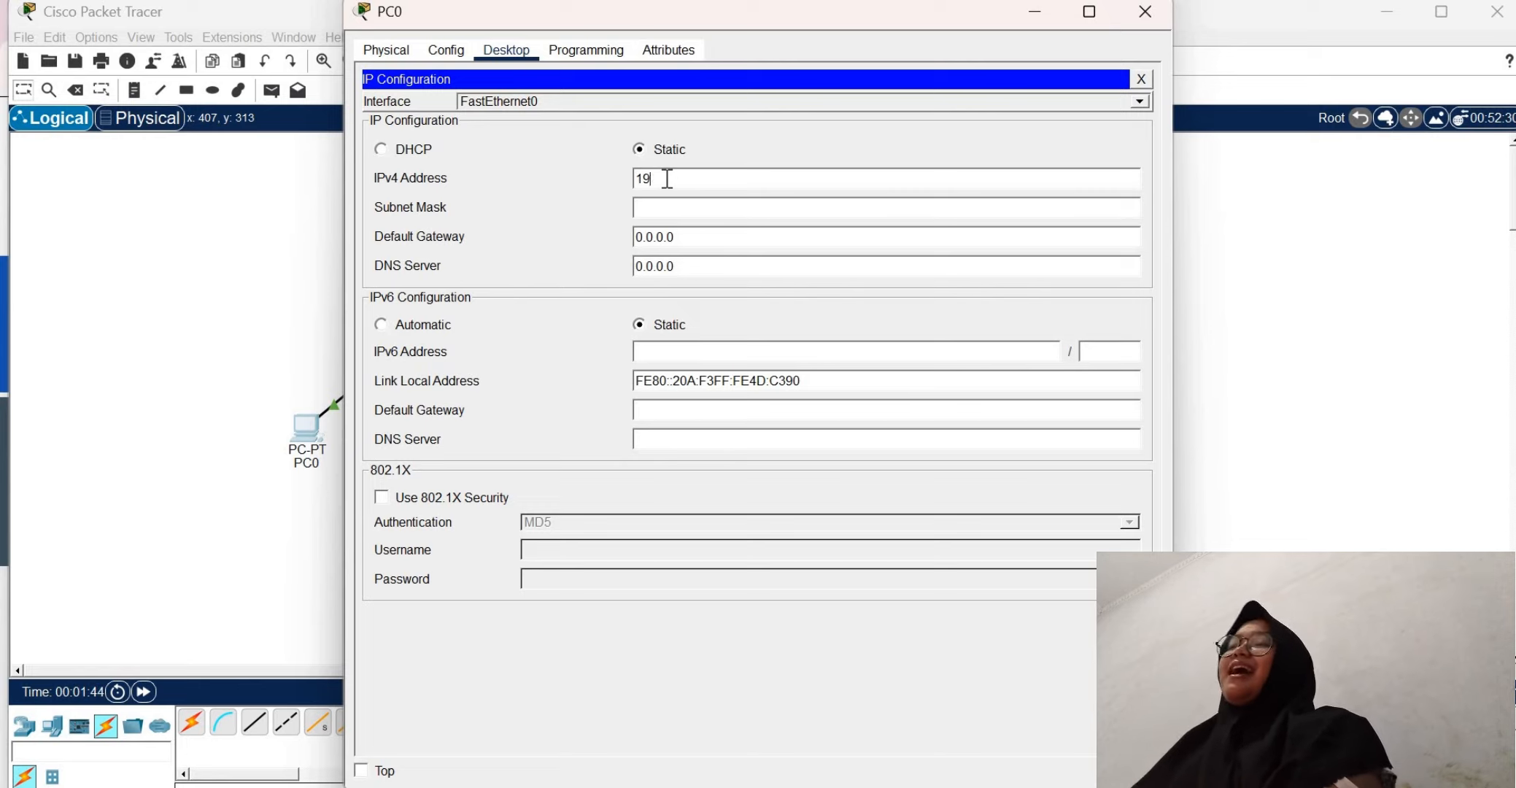
text(2.168.)
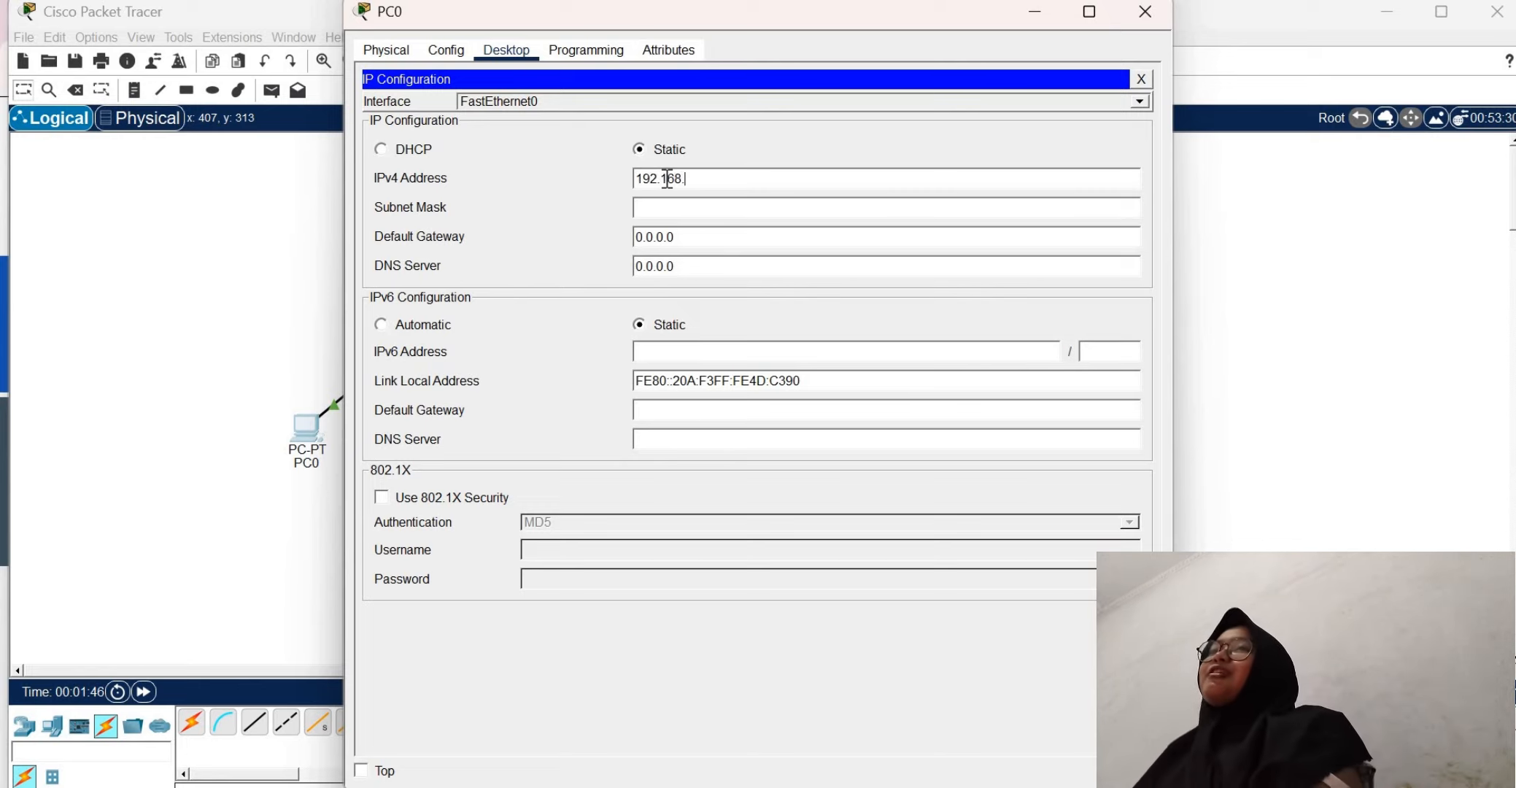
text(1.1)
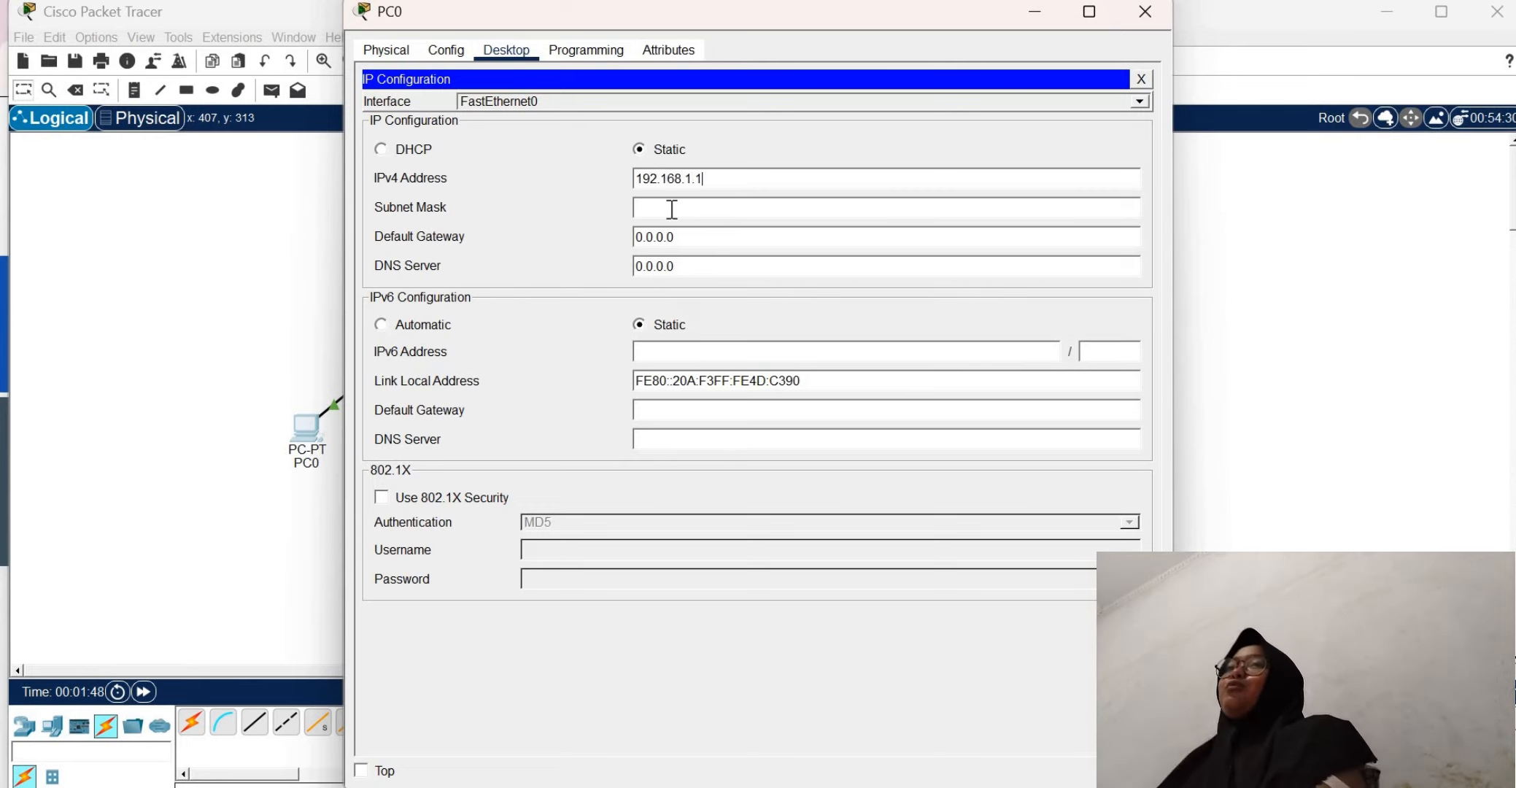
click(667, 207)
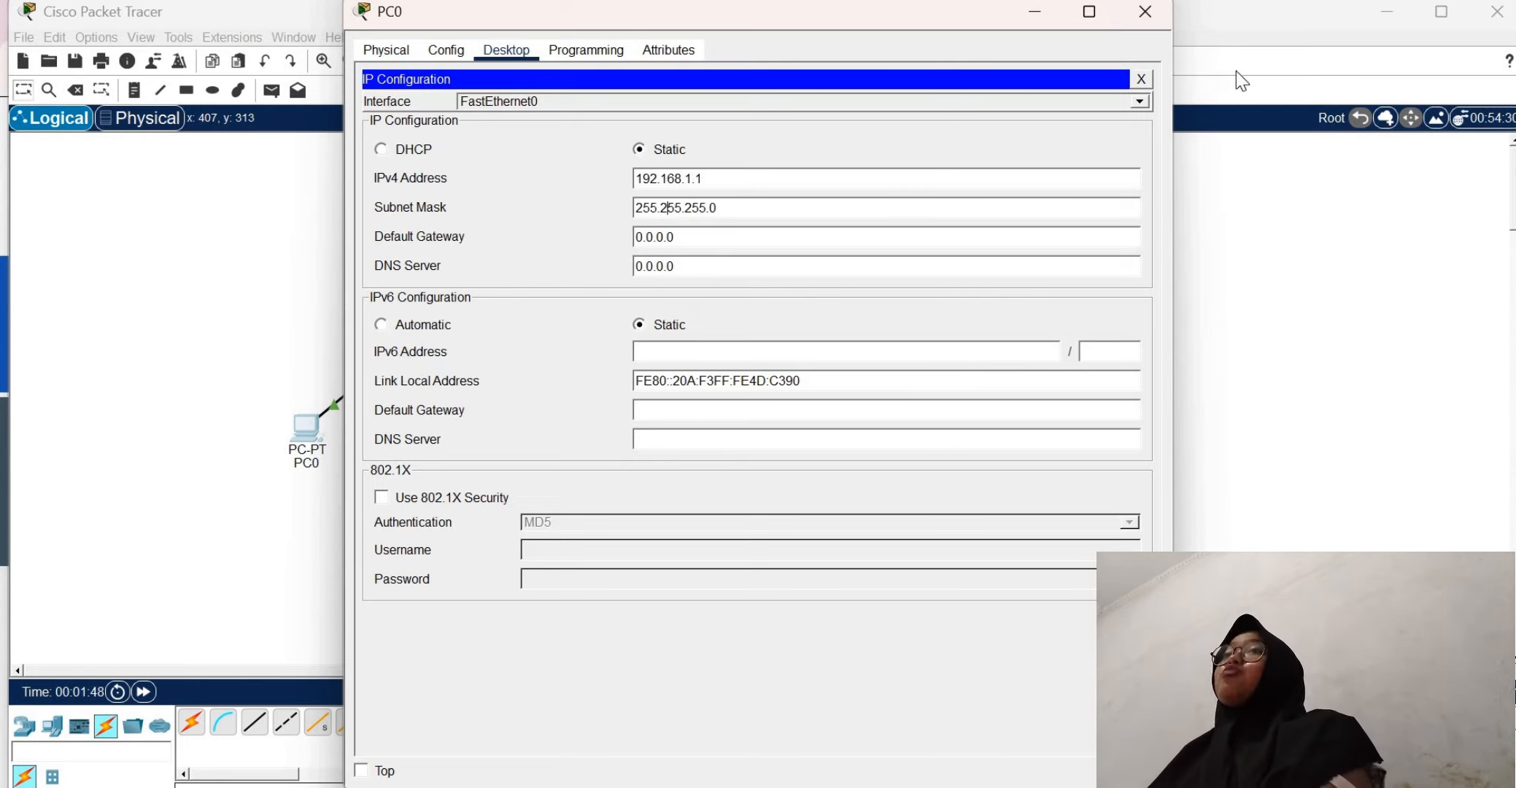
click(1142, 78)
click(1145, 11)
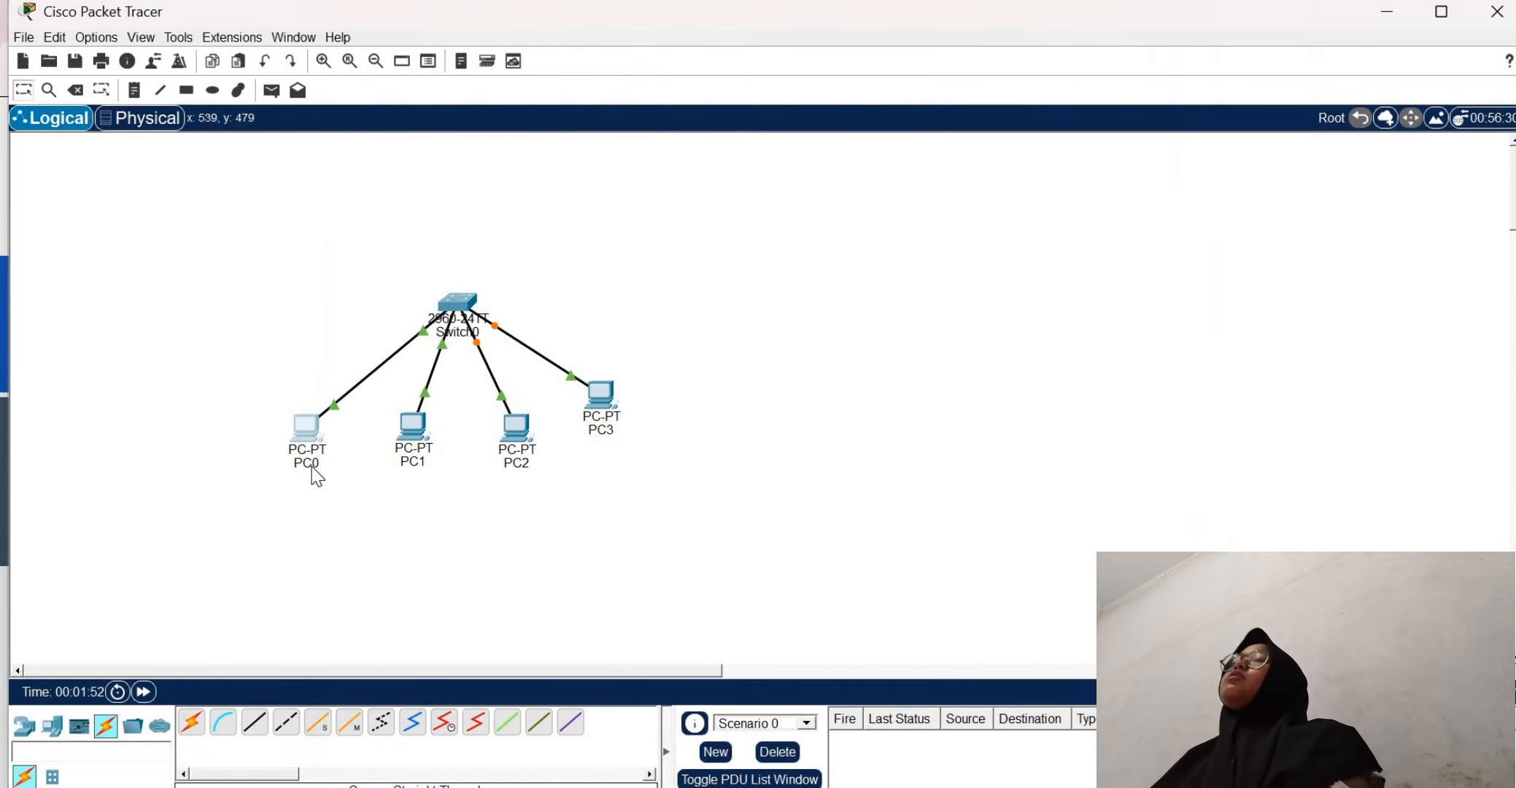
Rename PC0's label in the workspace as 192.168.1.1
click(312, 468)
text(192.1)
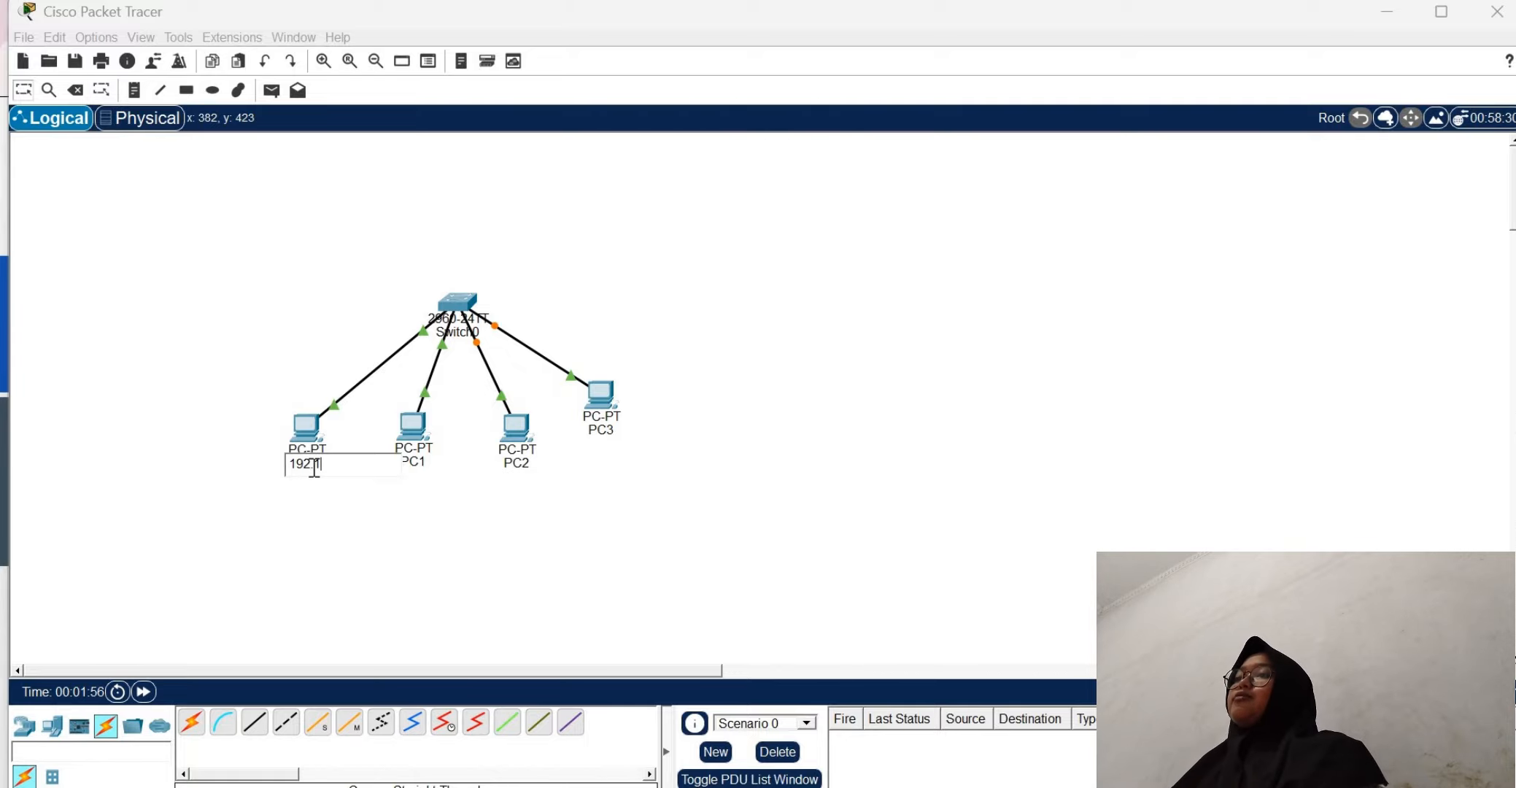
text(68.1.1)
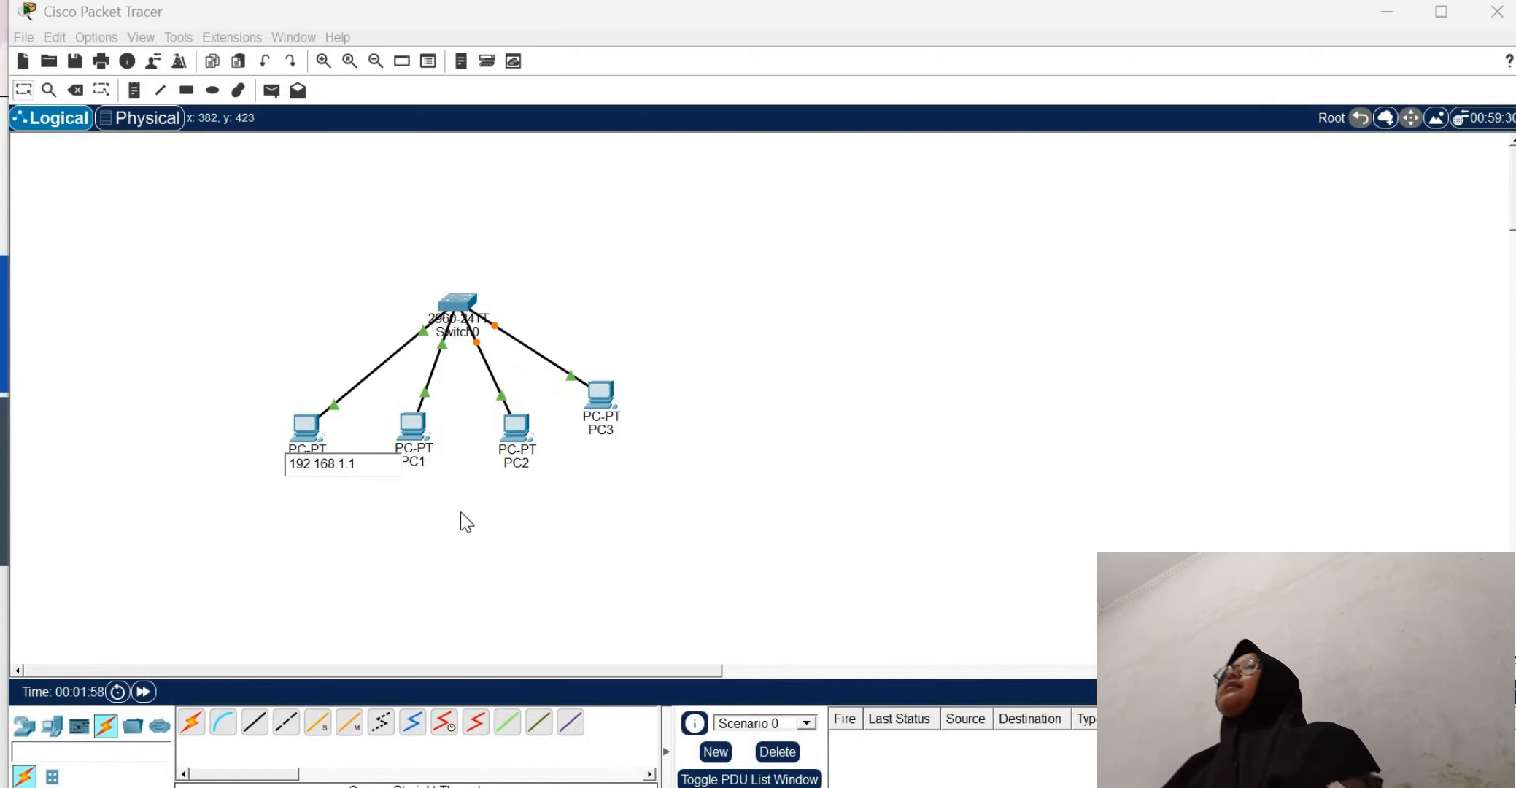
Give PC1 the static IPv4 address 192.168.1.2 with subnet mask 255.255.255.0 and close its configuration window
click(467, 515)
click(413, 426)
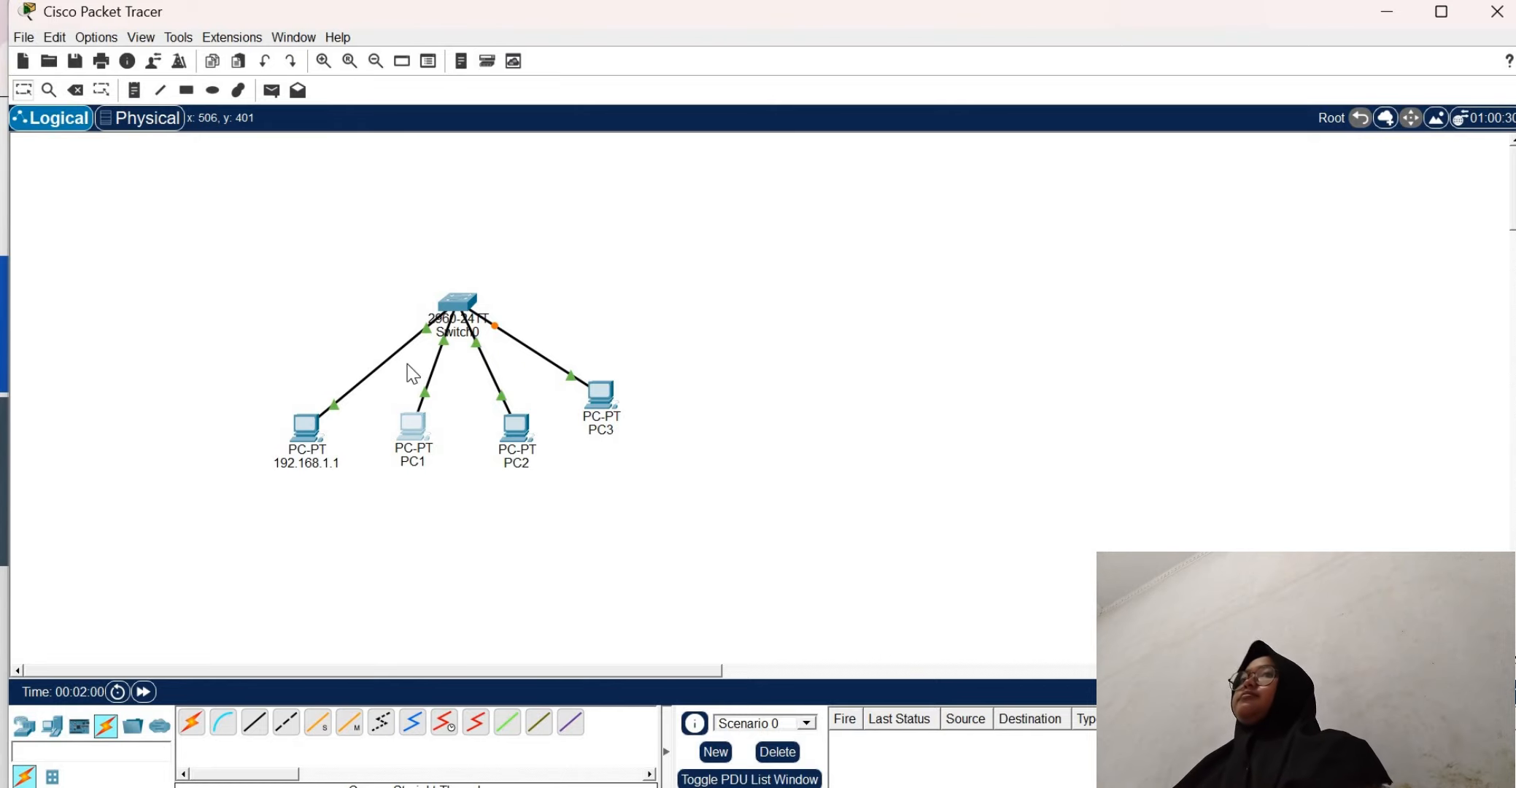
click(446, 50)
click(504, 49)
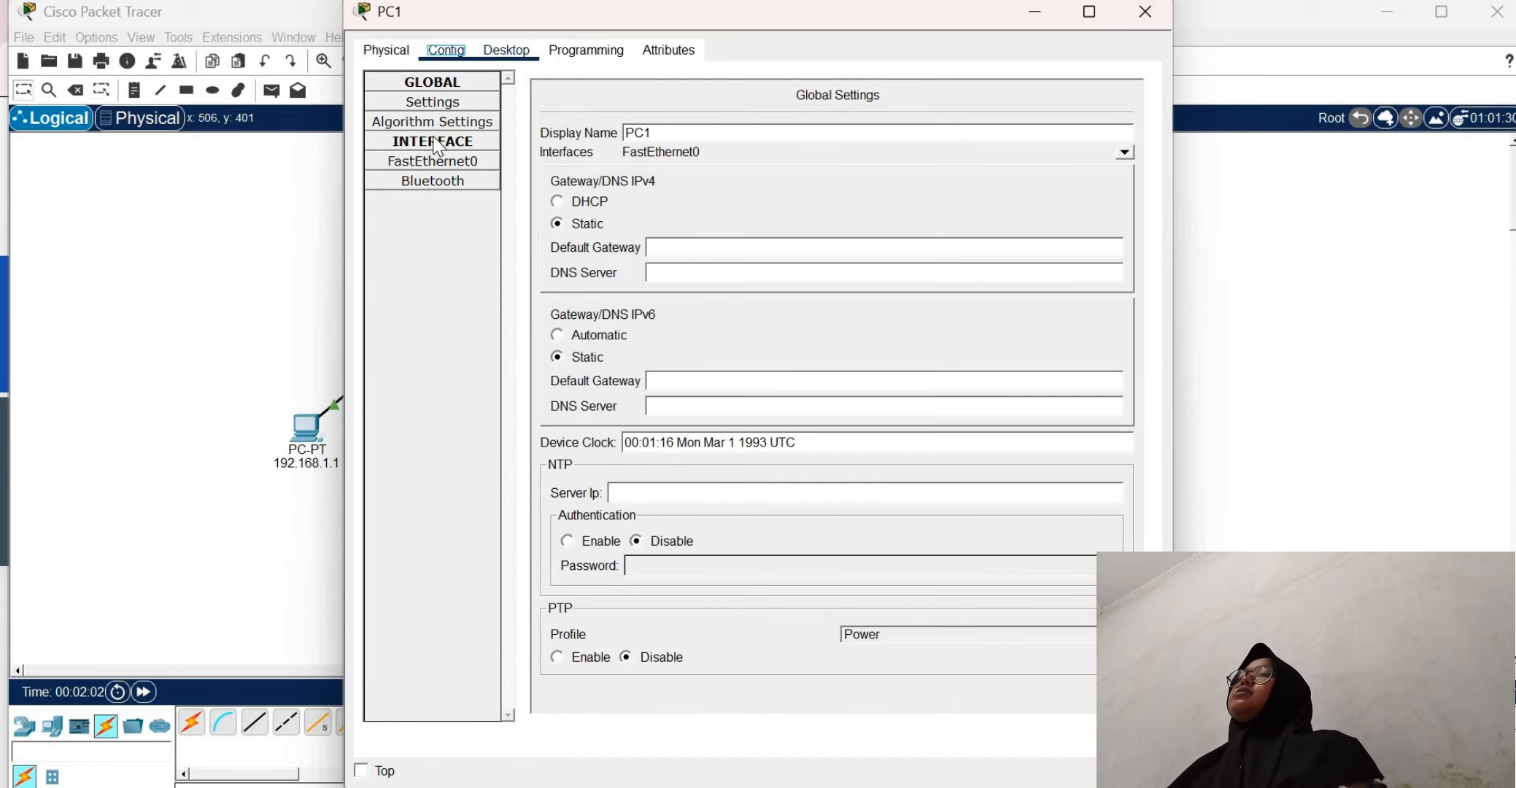
click(431, 137)
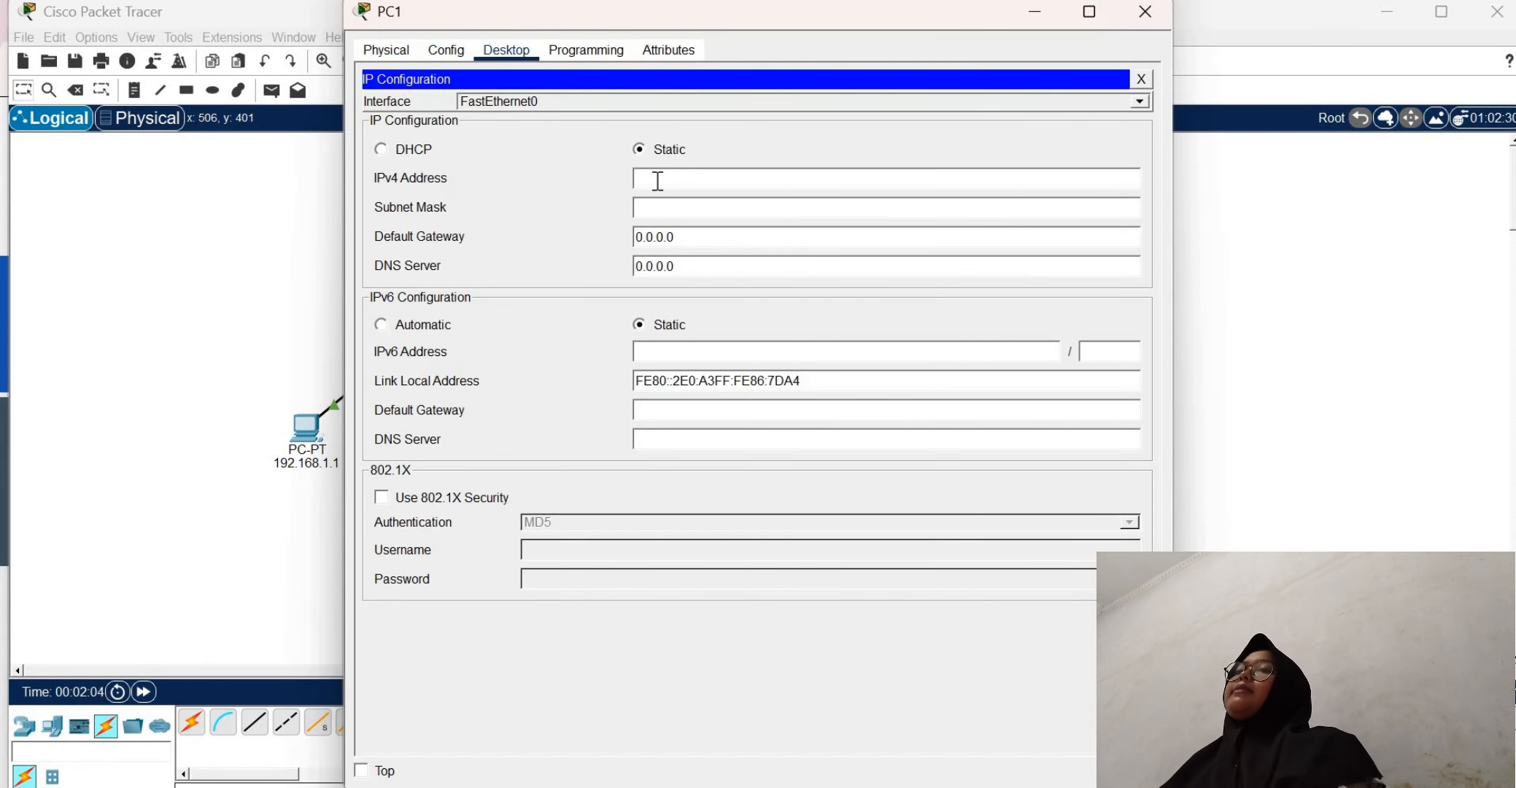
click(657, 181)
text(192.168)
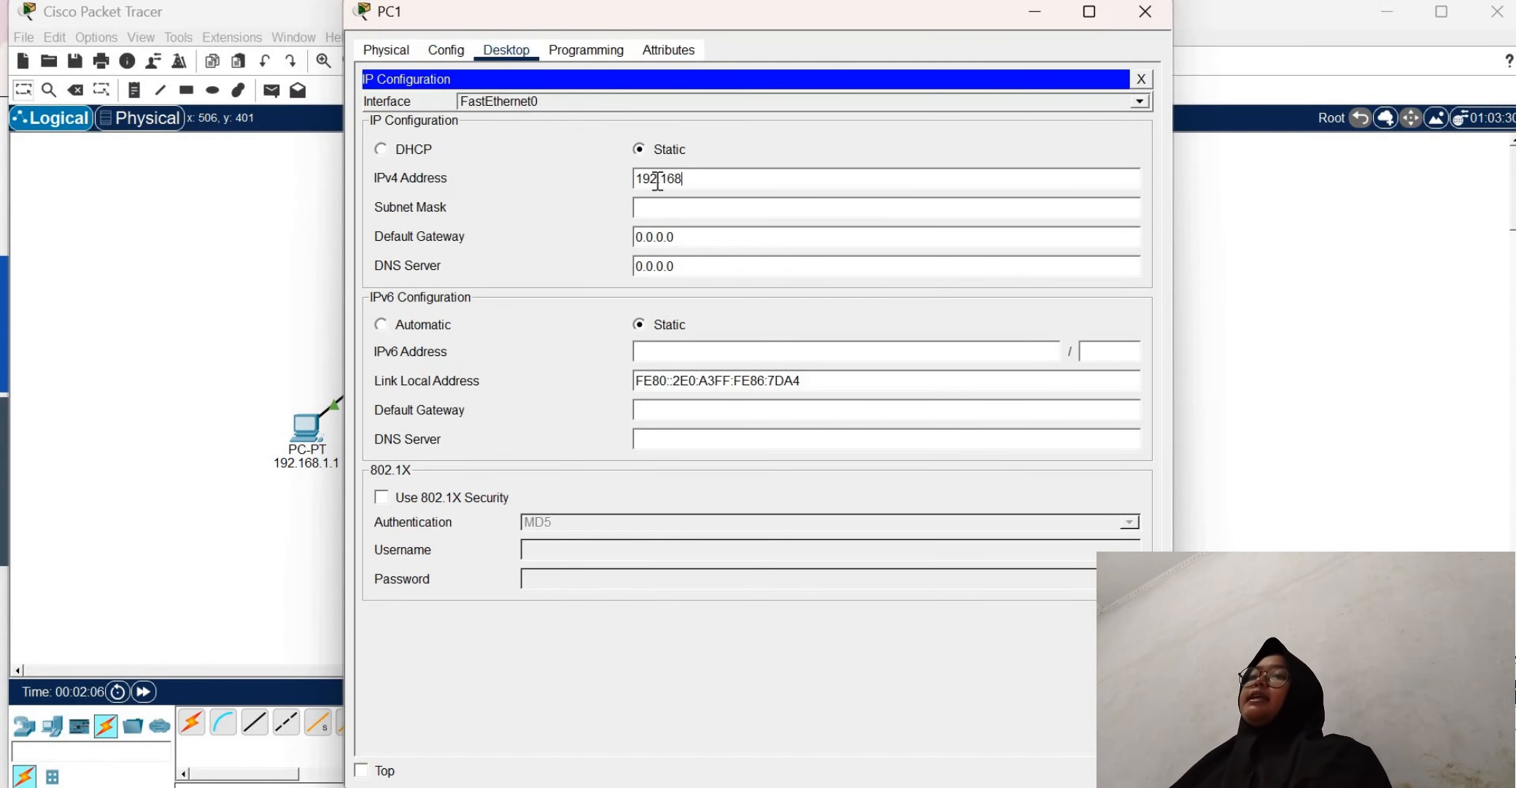
text(.1.2)
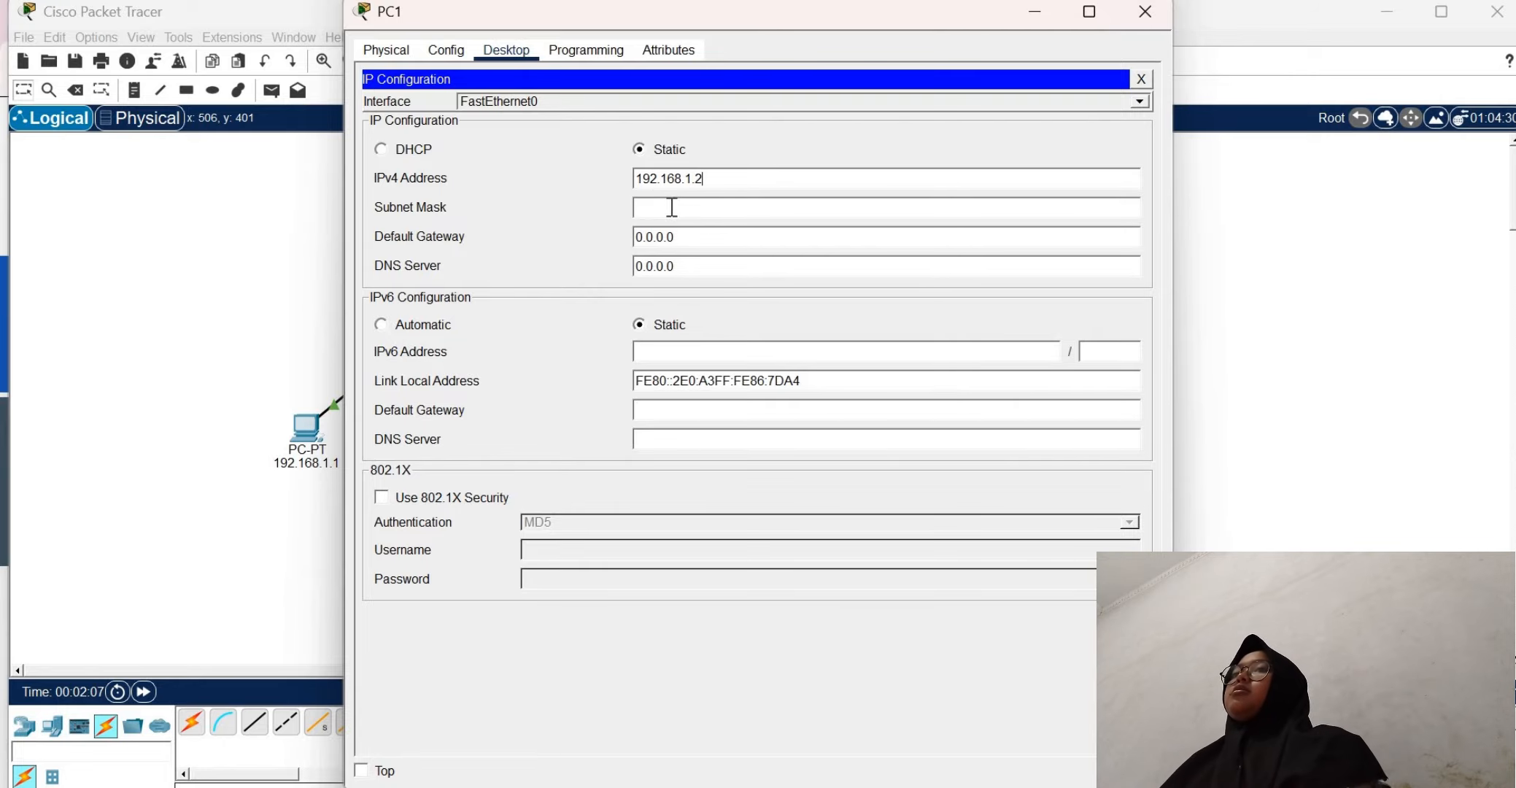
click(676, 207)
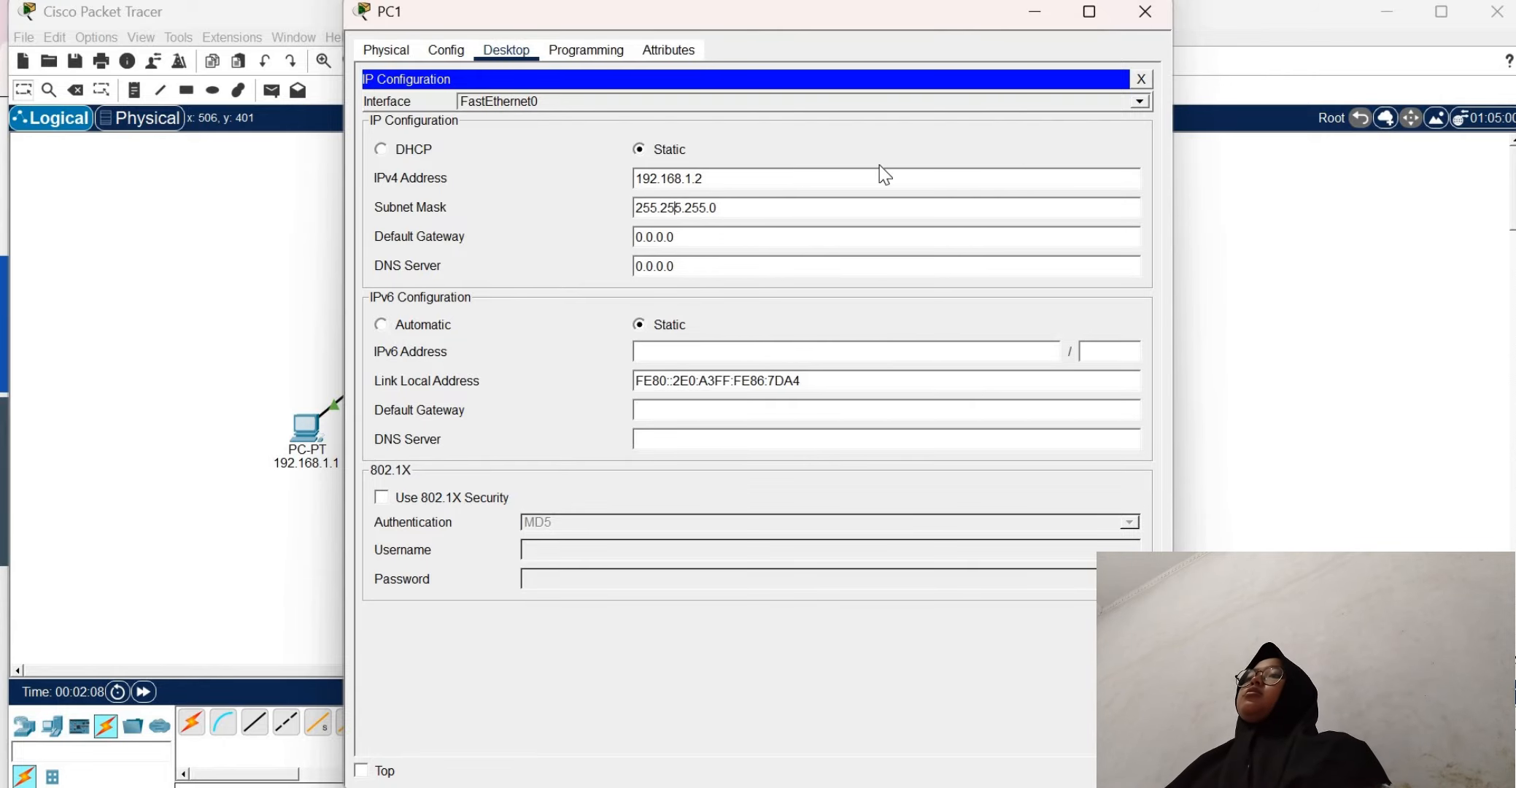
click(1141, 79)
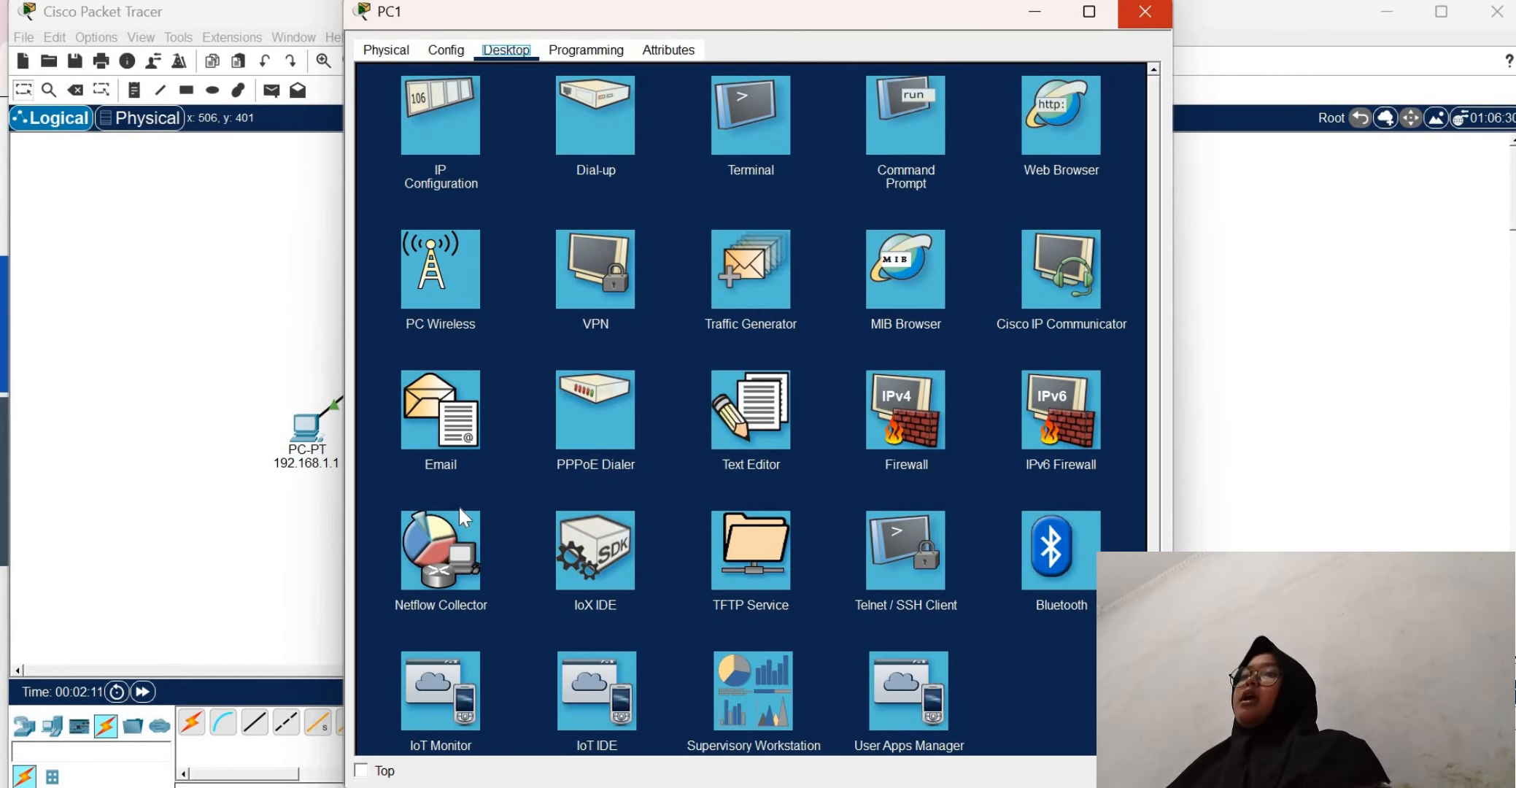
click(1146, 13)
Rename PC1's label in the workspace as 192.168.1.2
click(420, 458)
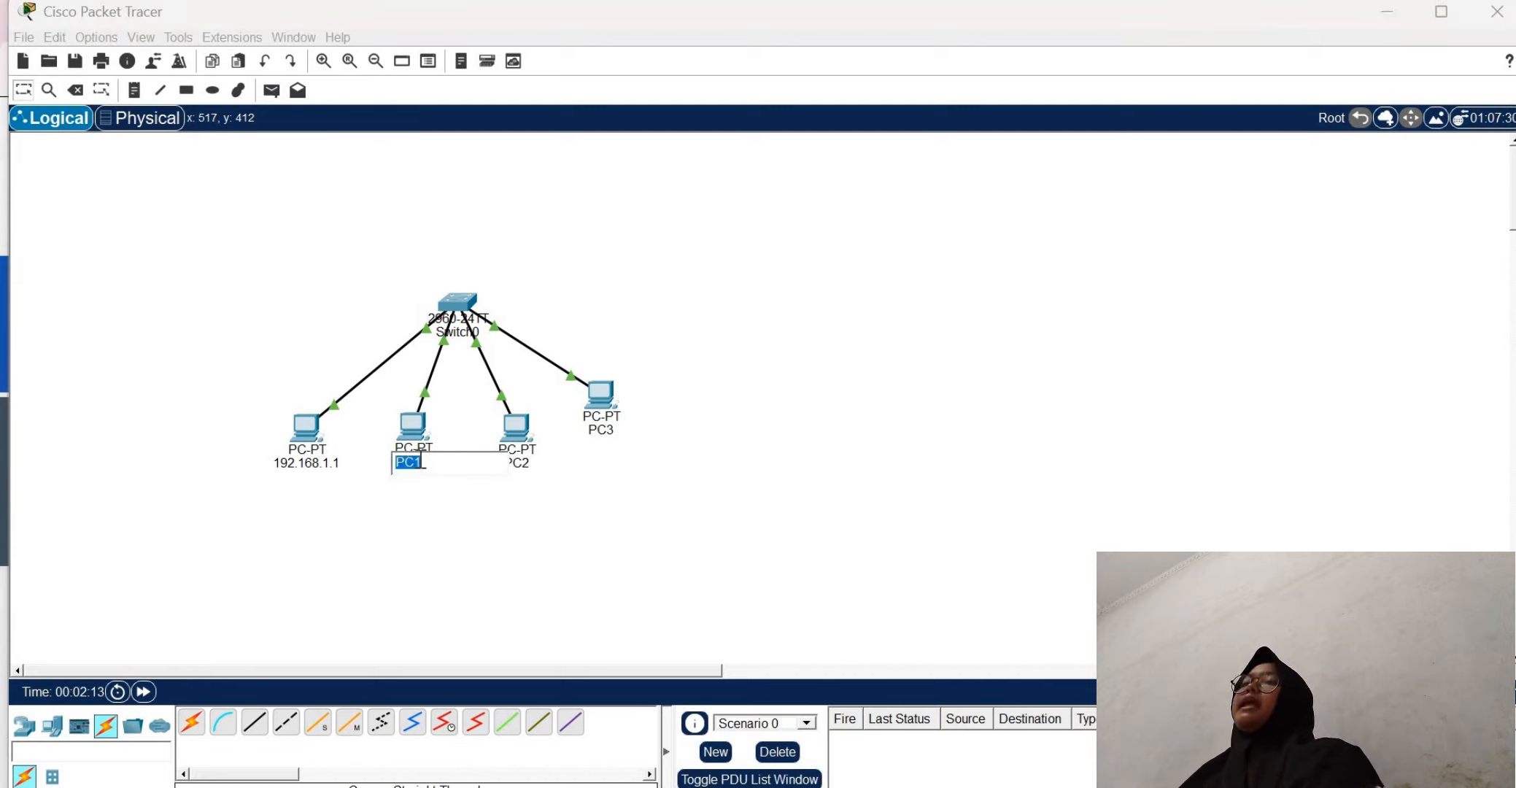
text(192.168)
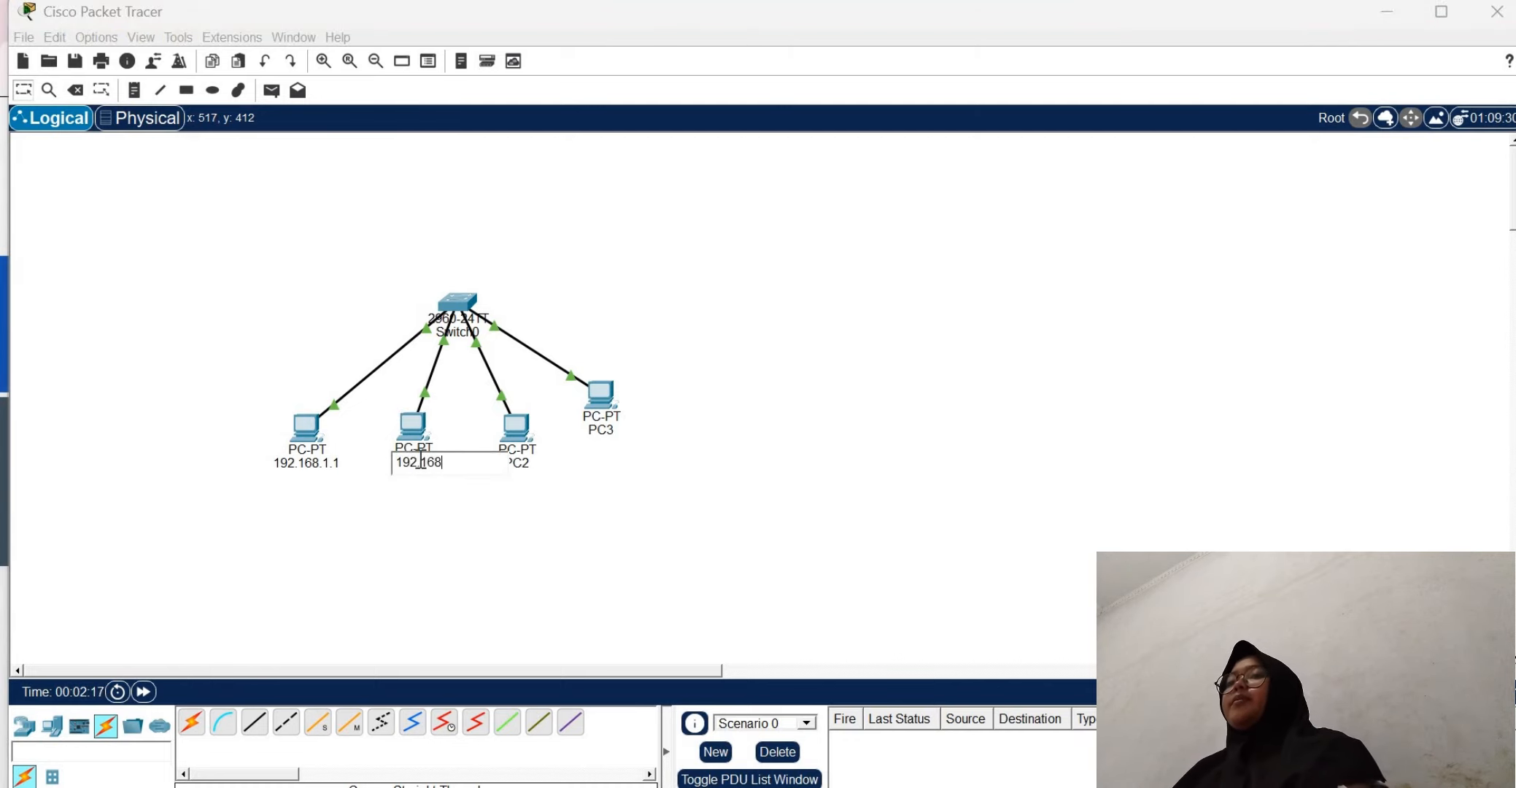
text(.1.2)
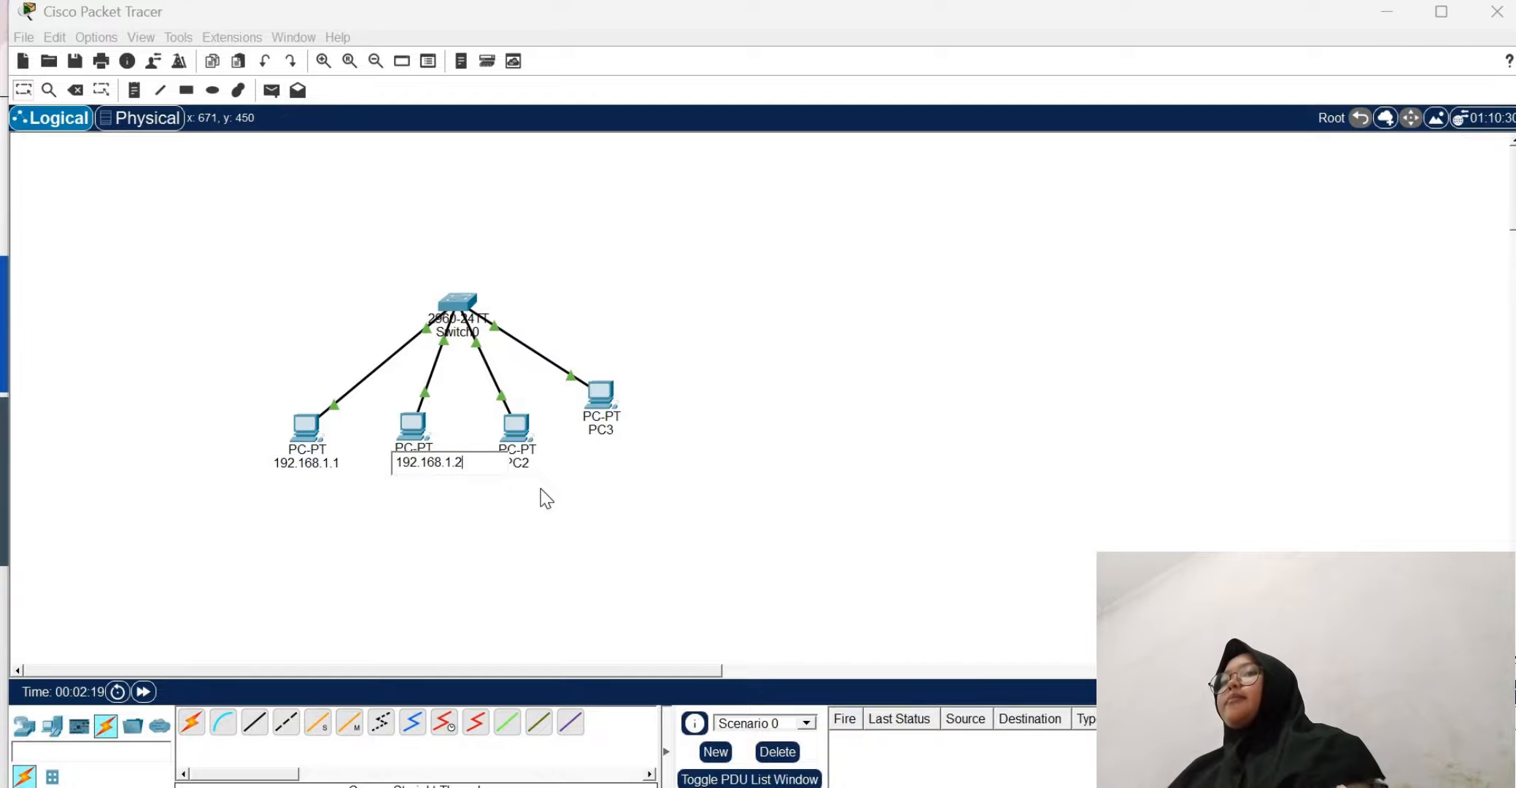
click(542, 498)
Give PC2 the static IPv4 address 192.168.1.3 and close its configuration window
click(516, 427)
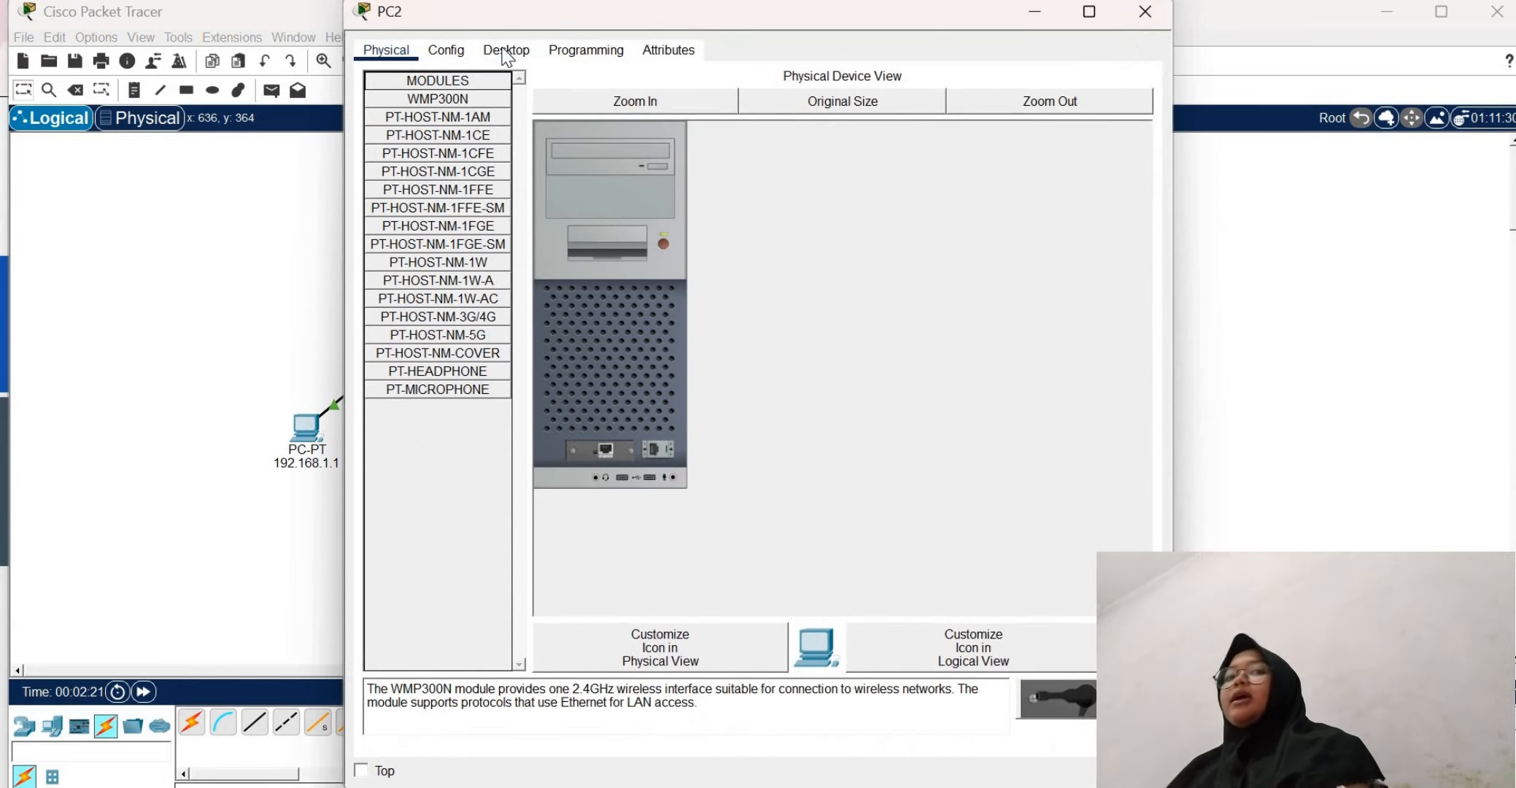
click(507, 49)
click(454, 128)
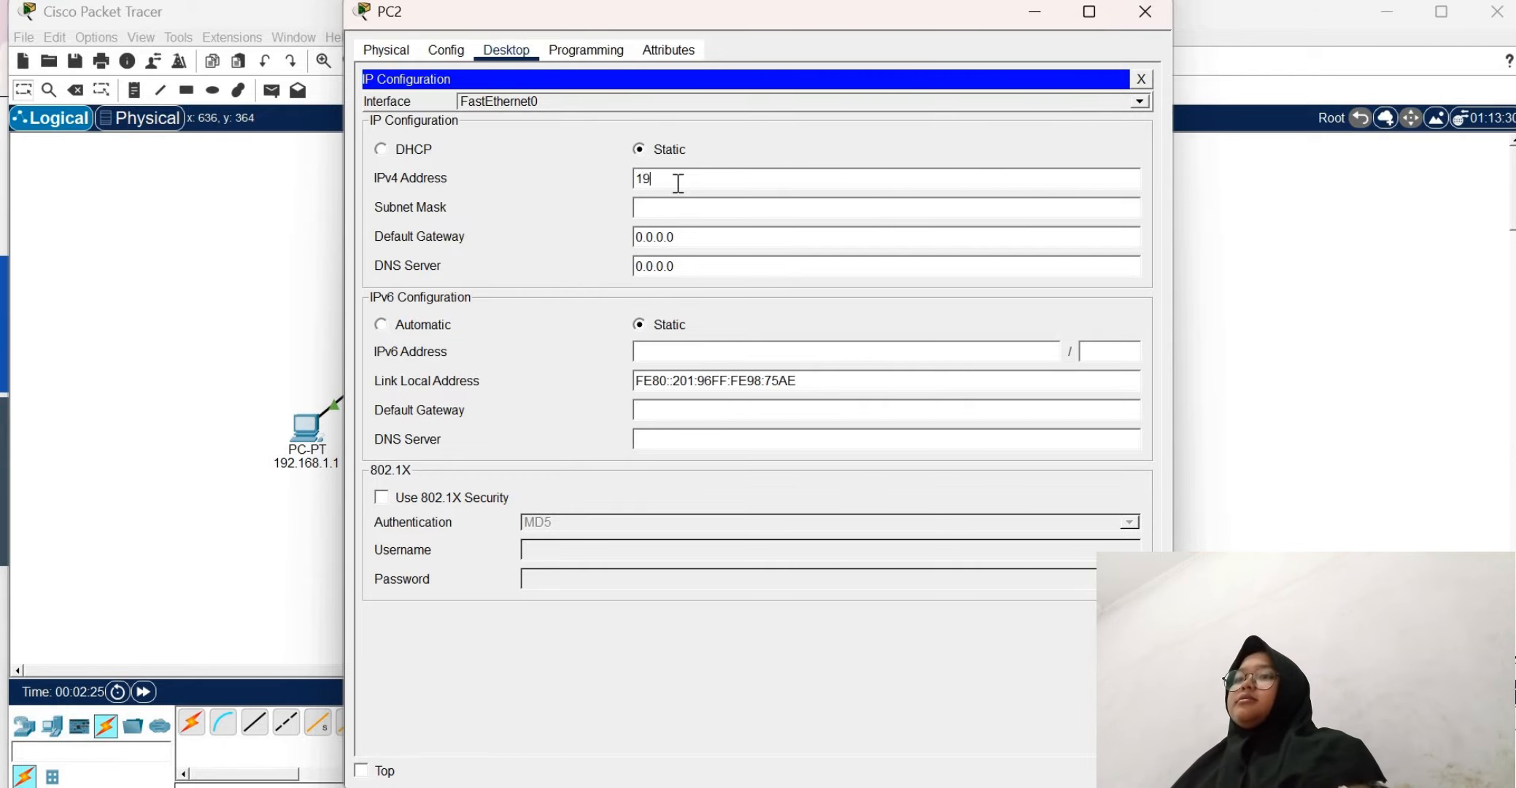
click(678, 183)
text(192.168)
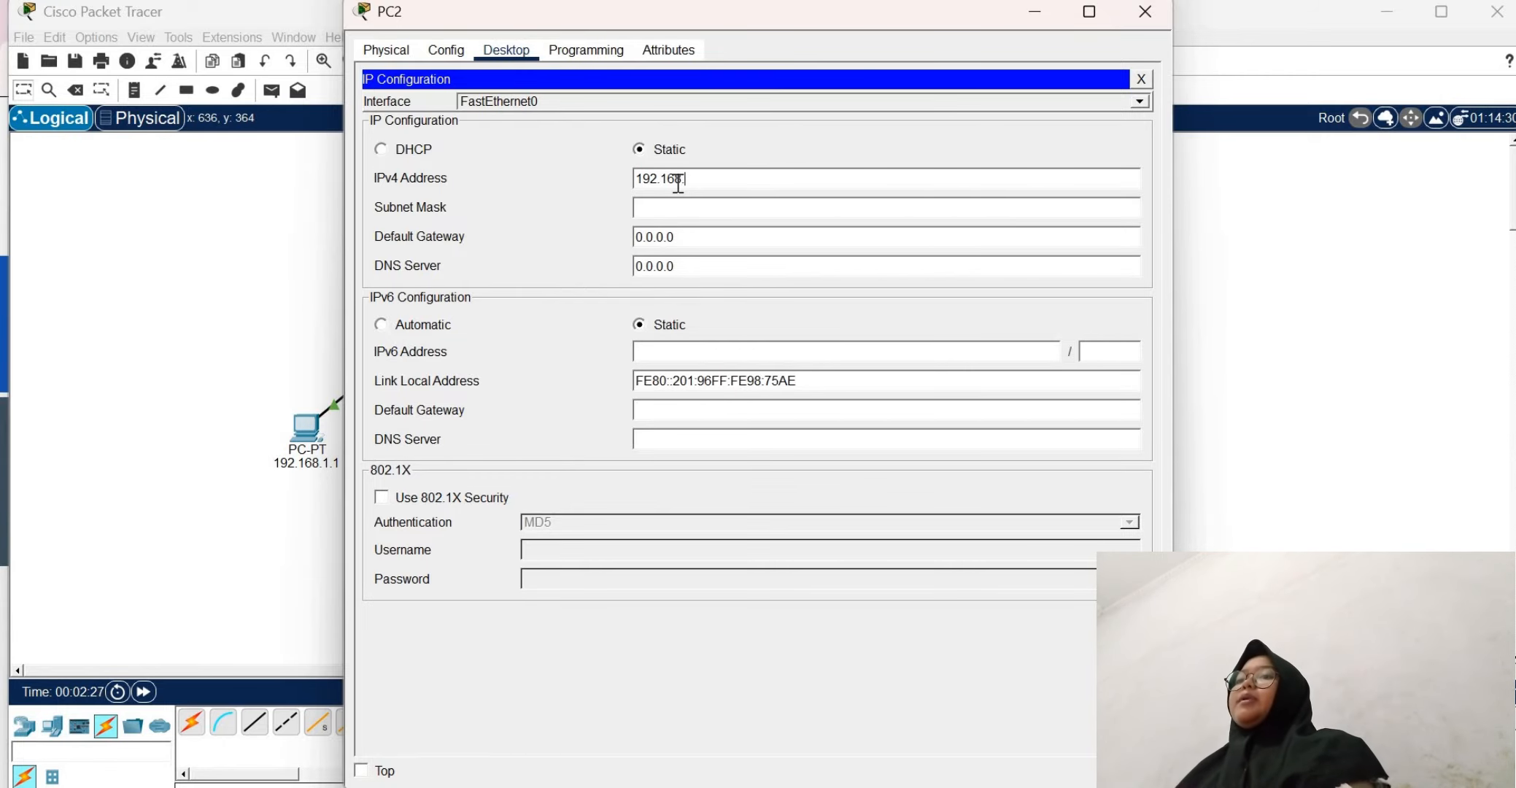
text(.1.3)
click(684, 207)
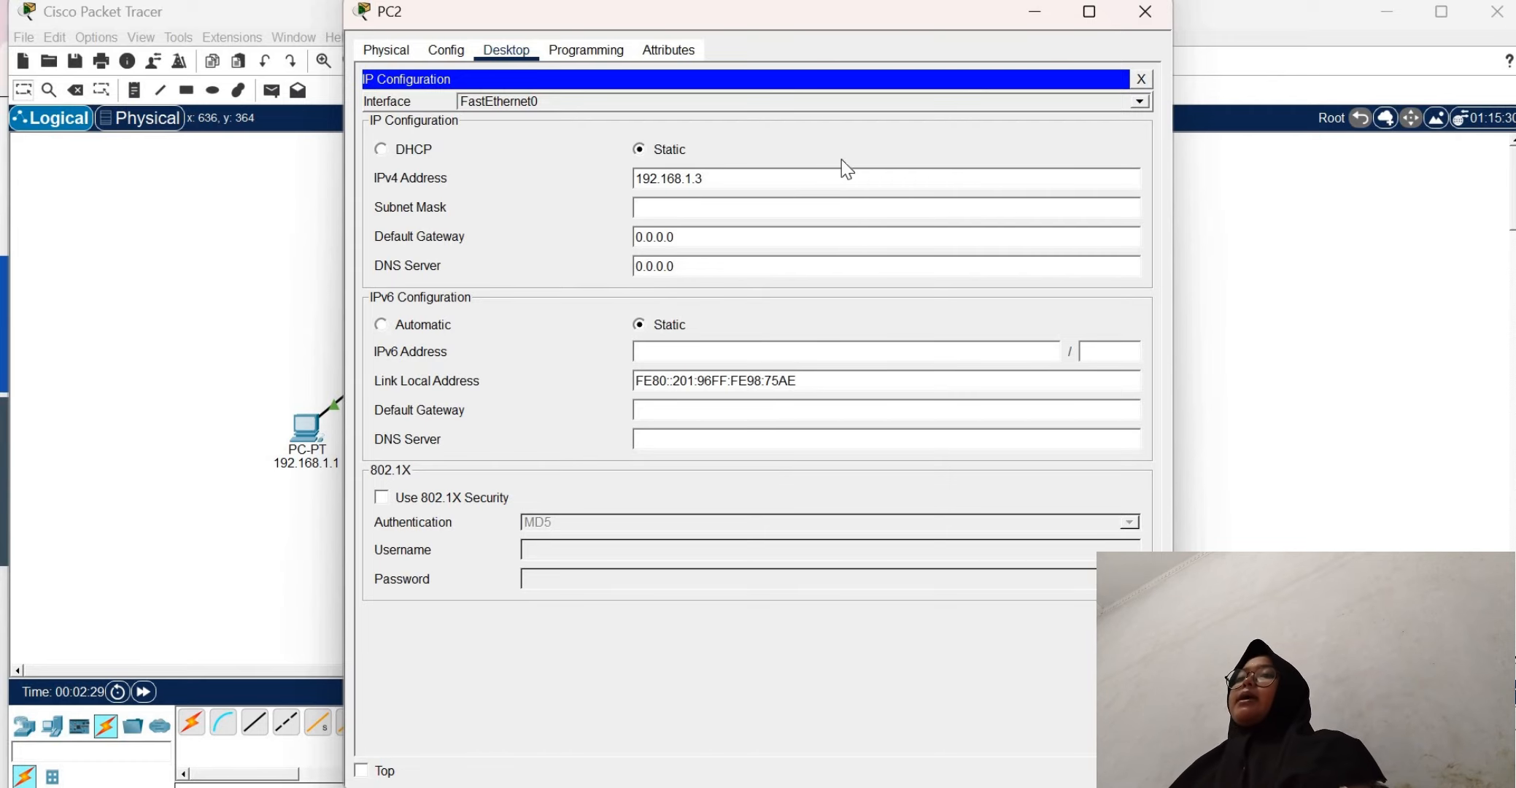
click(1141, 79)
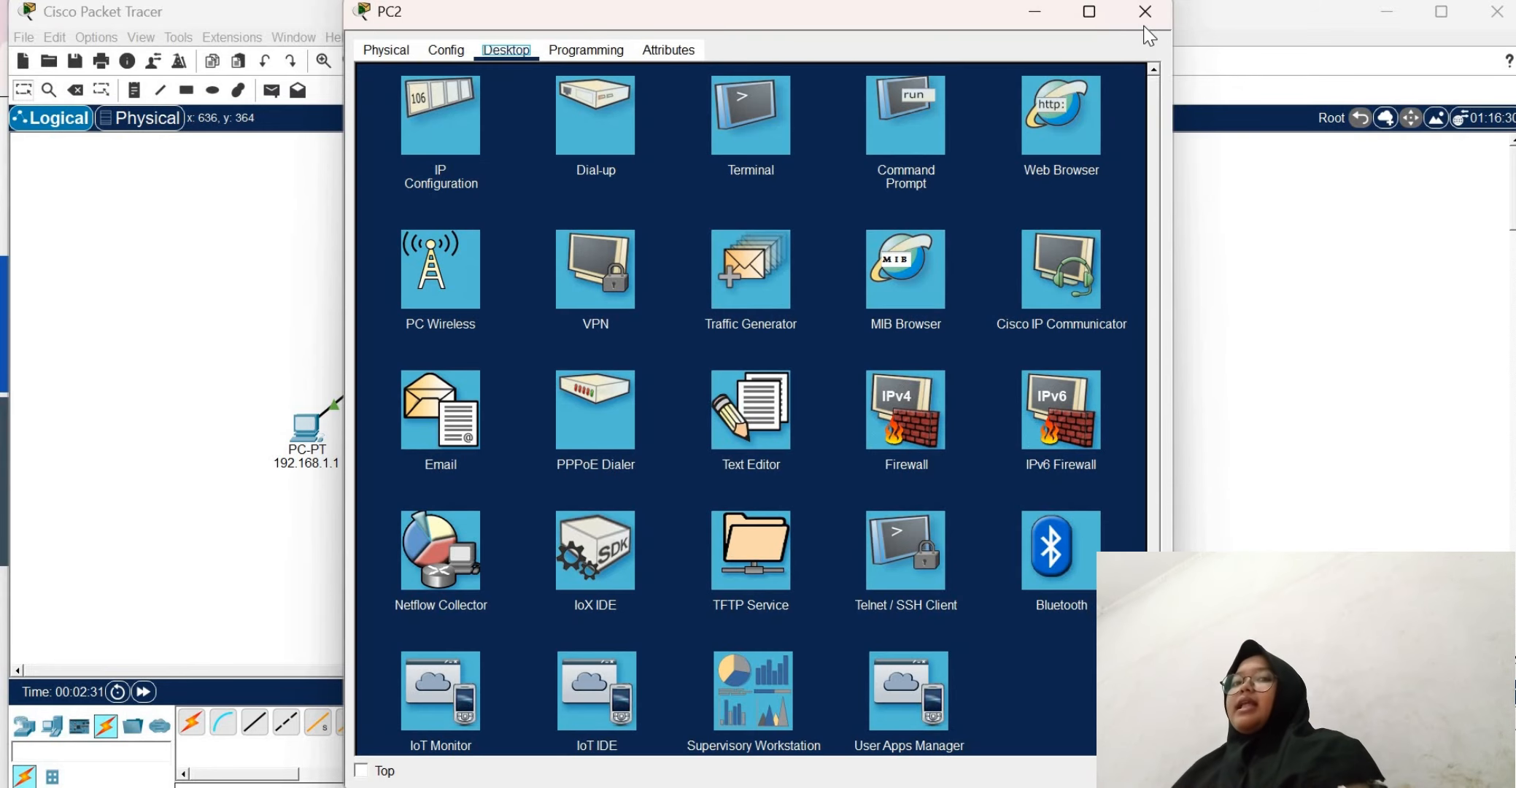
click(1145, 26)
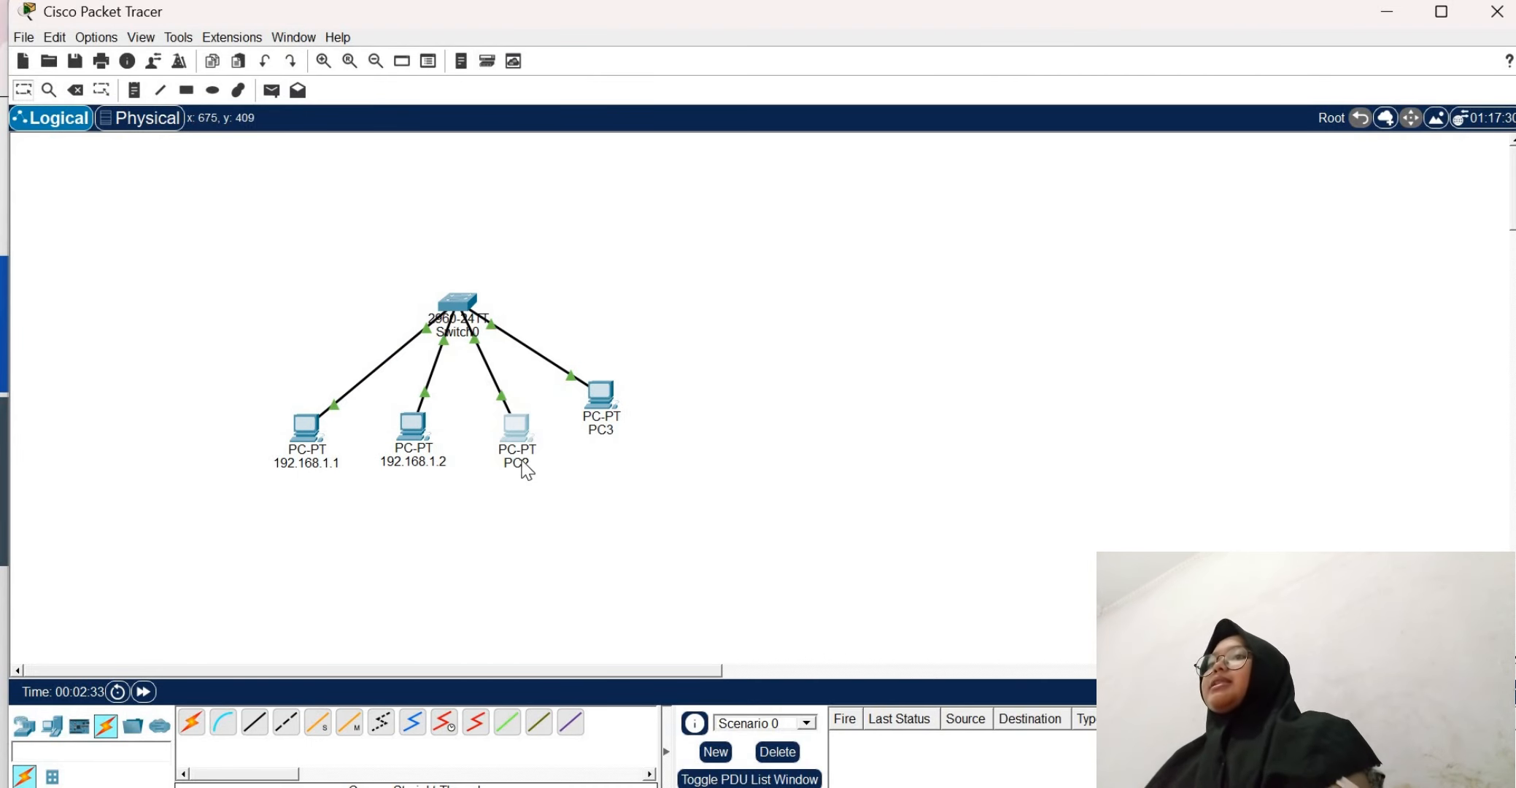
Rename PC2's label in the workspace as 192.168.1.3
click(523, 461)
text(192.168.1.)
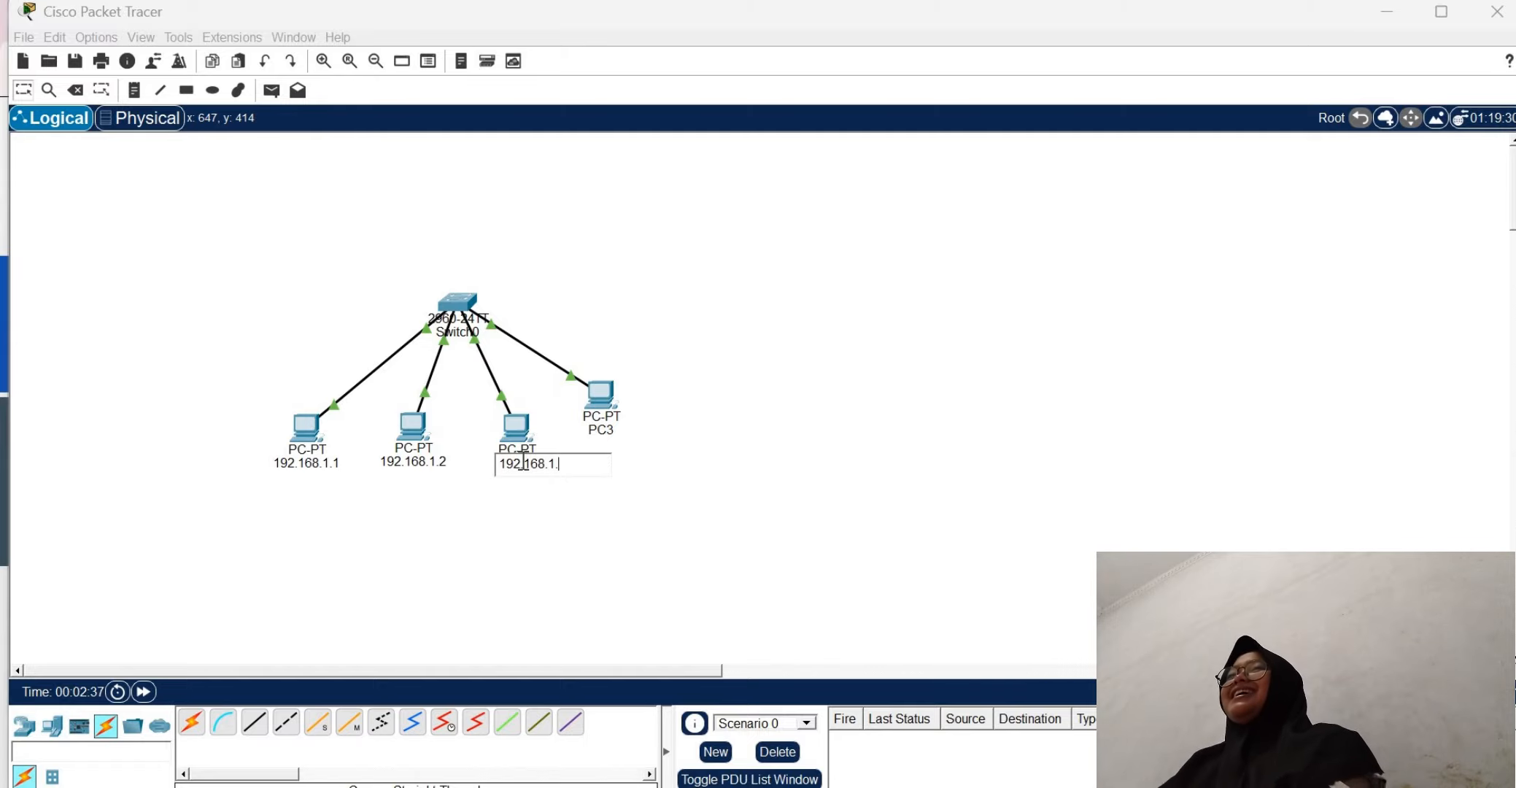
text(3)
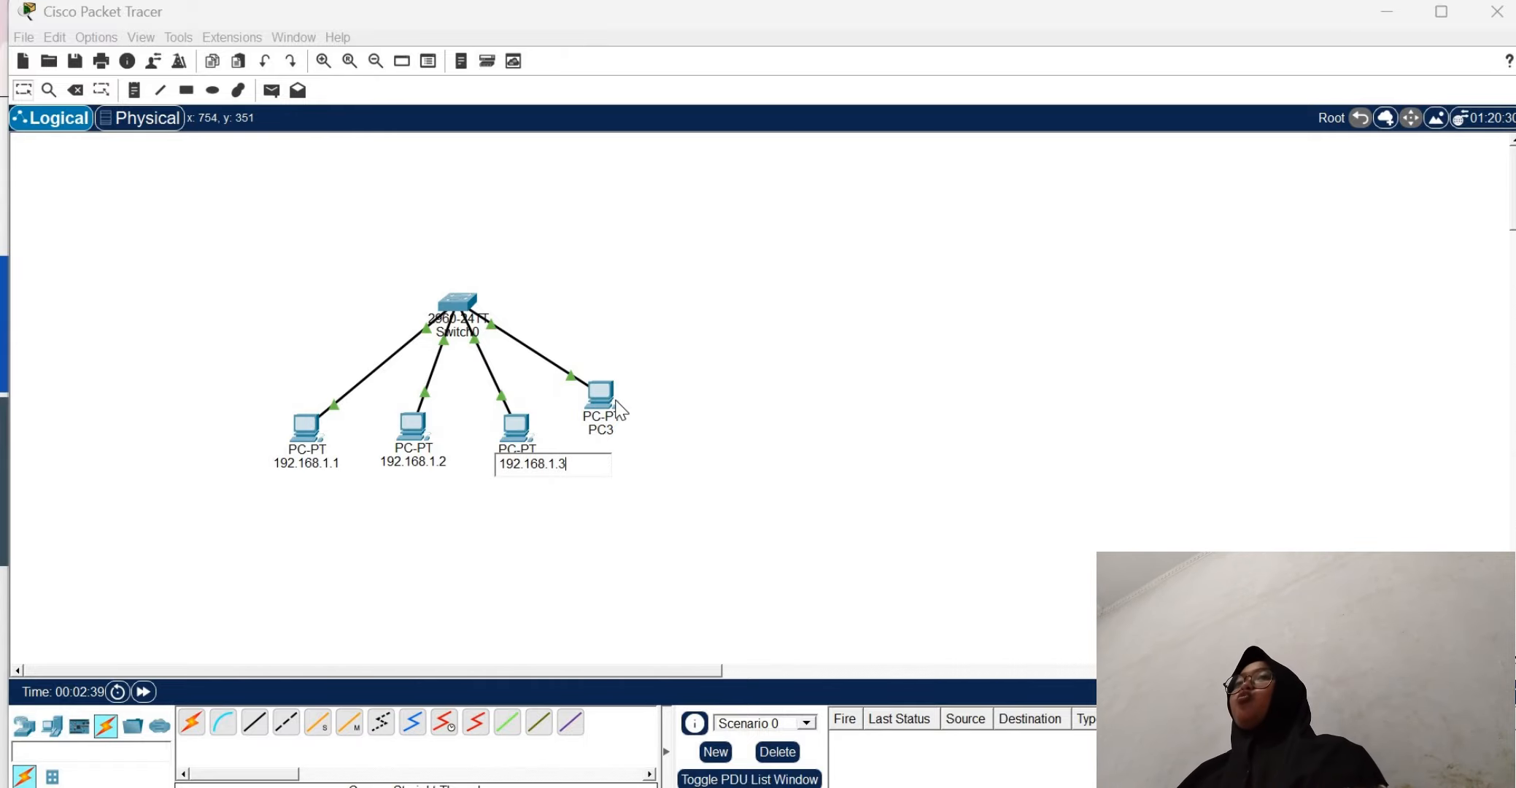
Give PC3 the static IPv4 address 192.168.1.4 with subnet mask 255.255.255.0 and close its configuration window
click(604, 400)
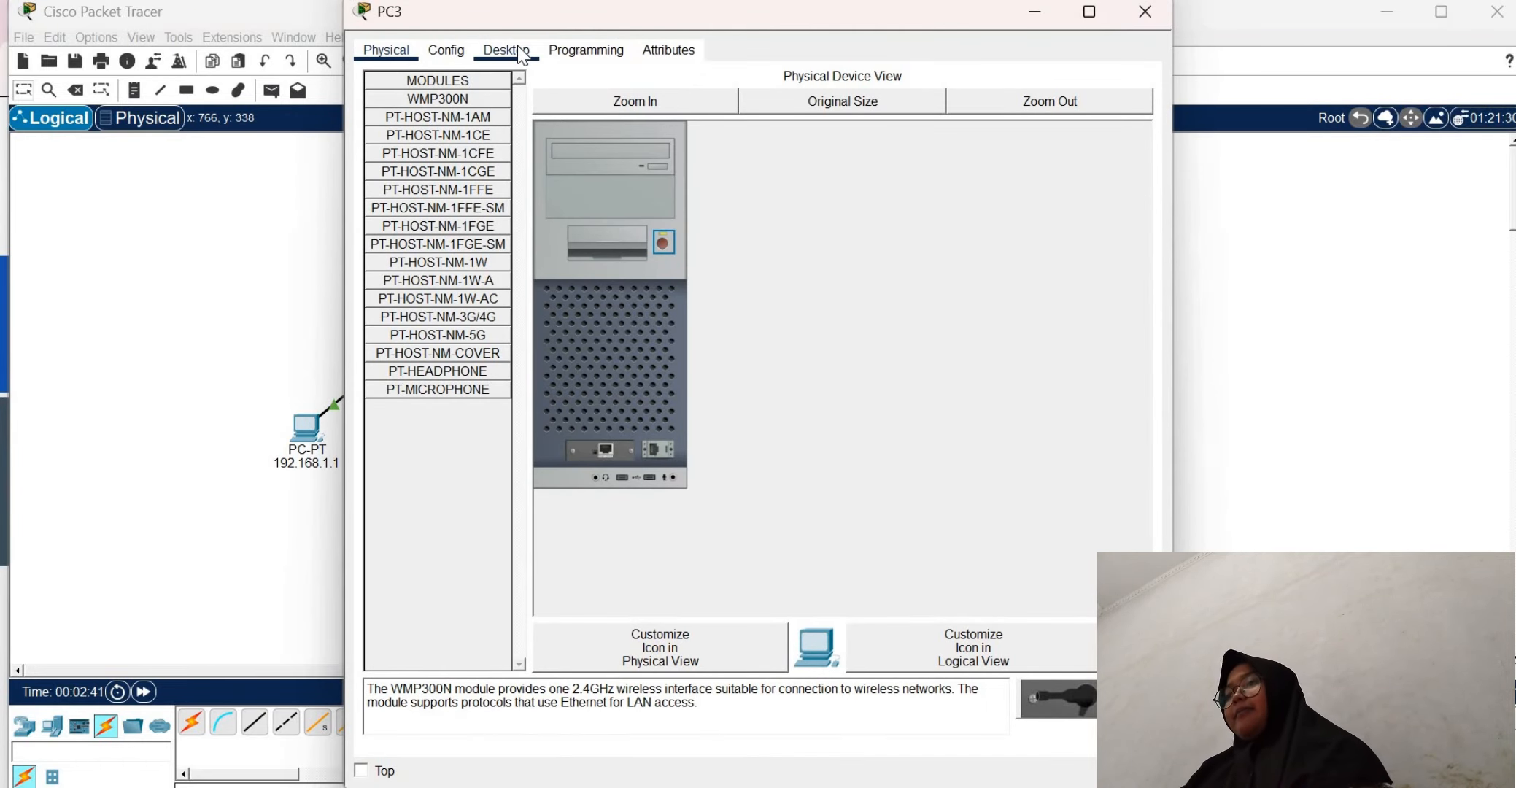
click(517, 45)
click(442, 115)
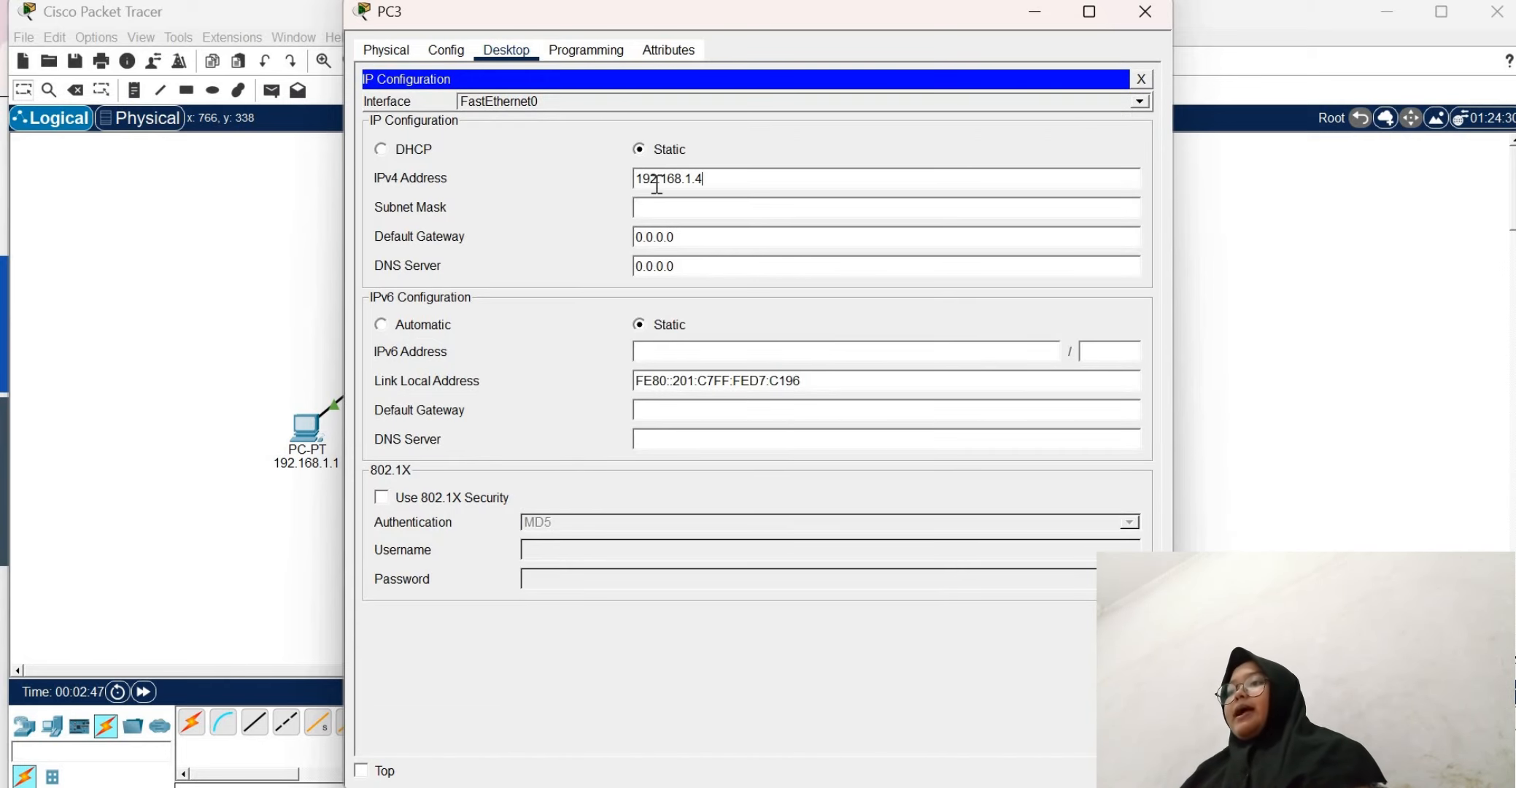
click(664, 209)
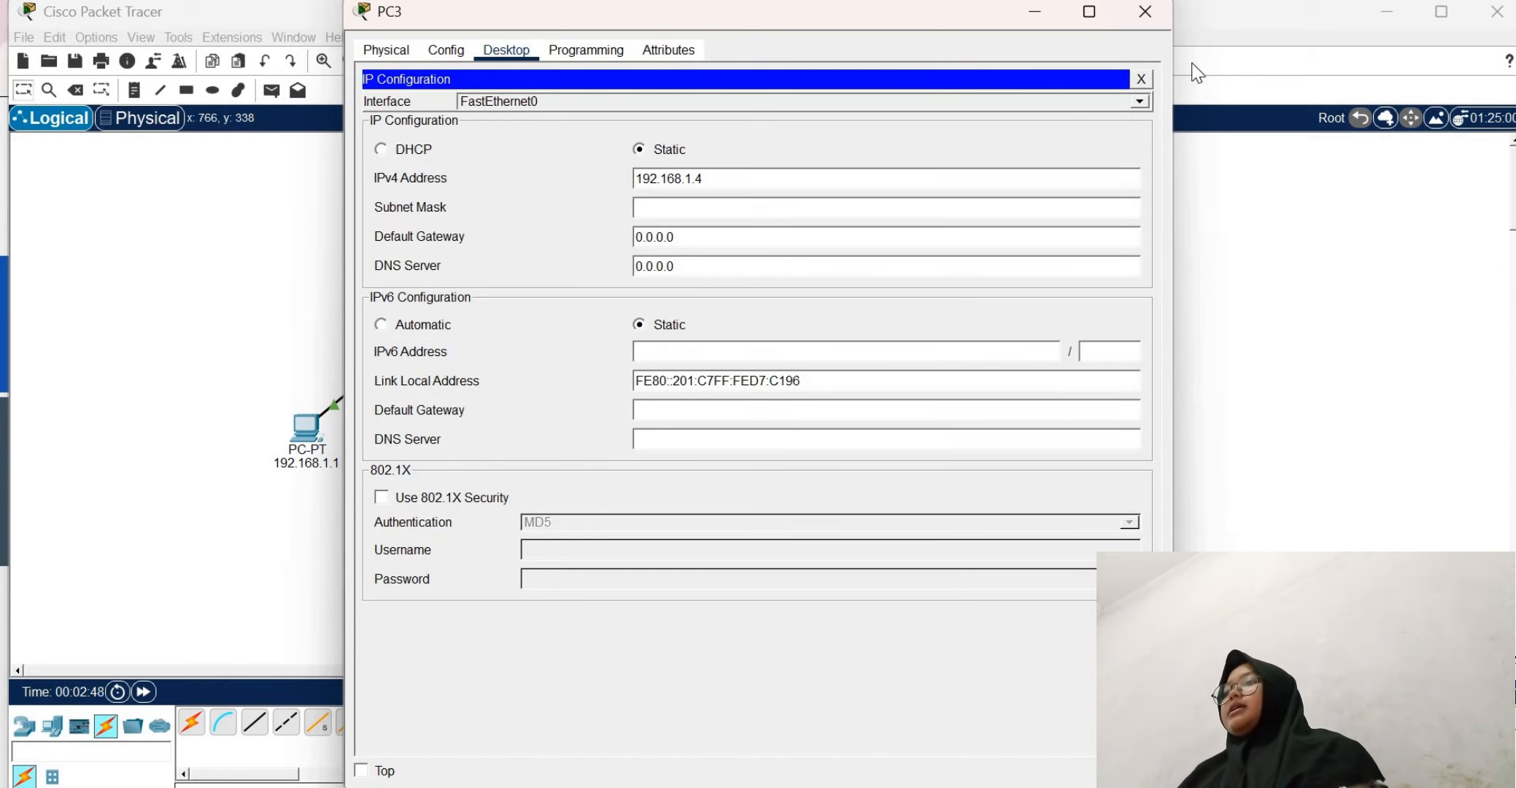
click(1142, 79)
click(1145, 12)
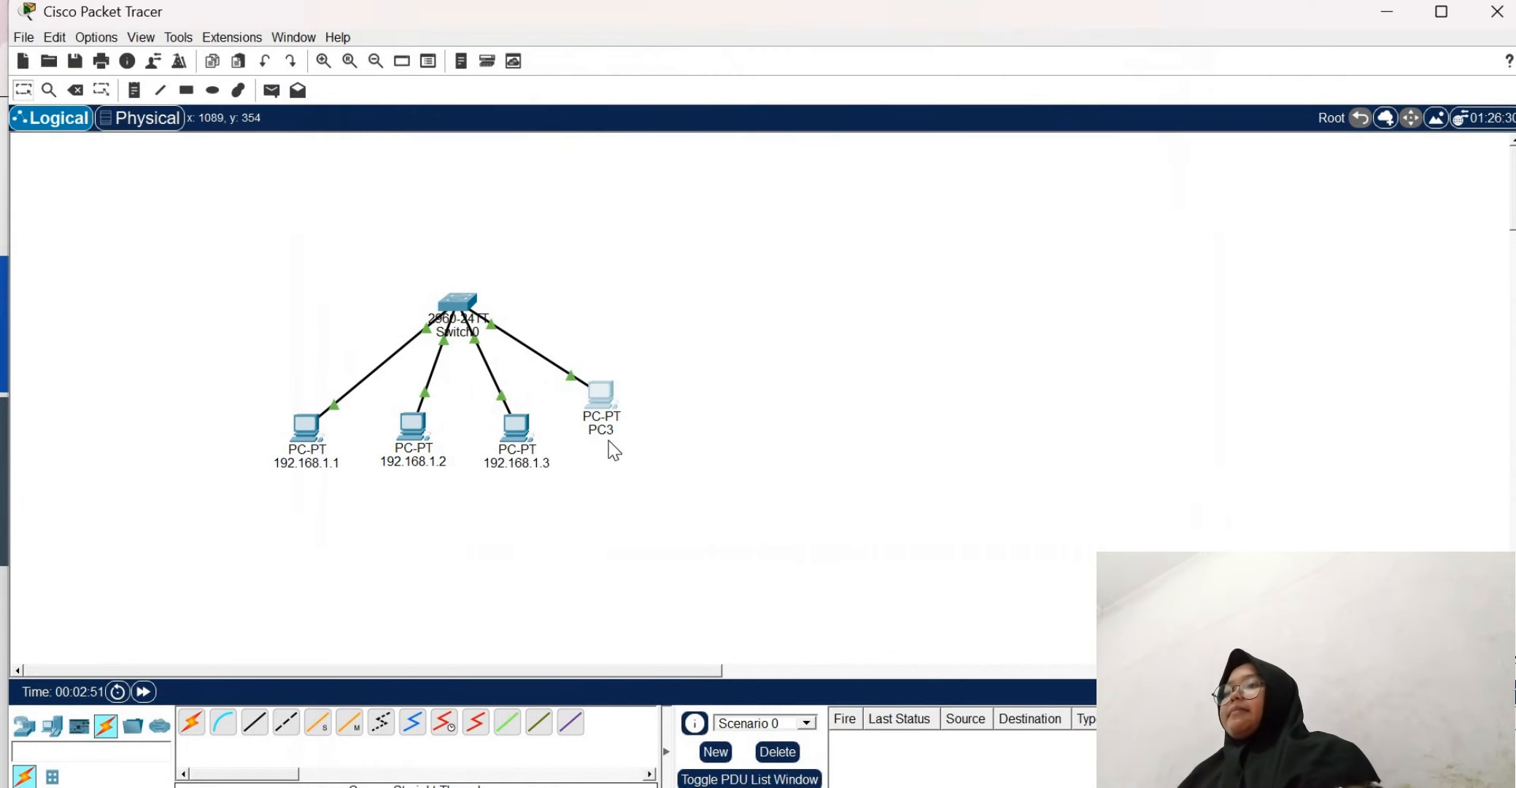
Rename PC3's label in the workspace as 192.168.1.4
click(601, 429)
text(1)
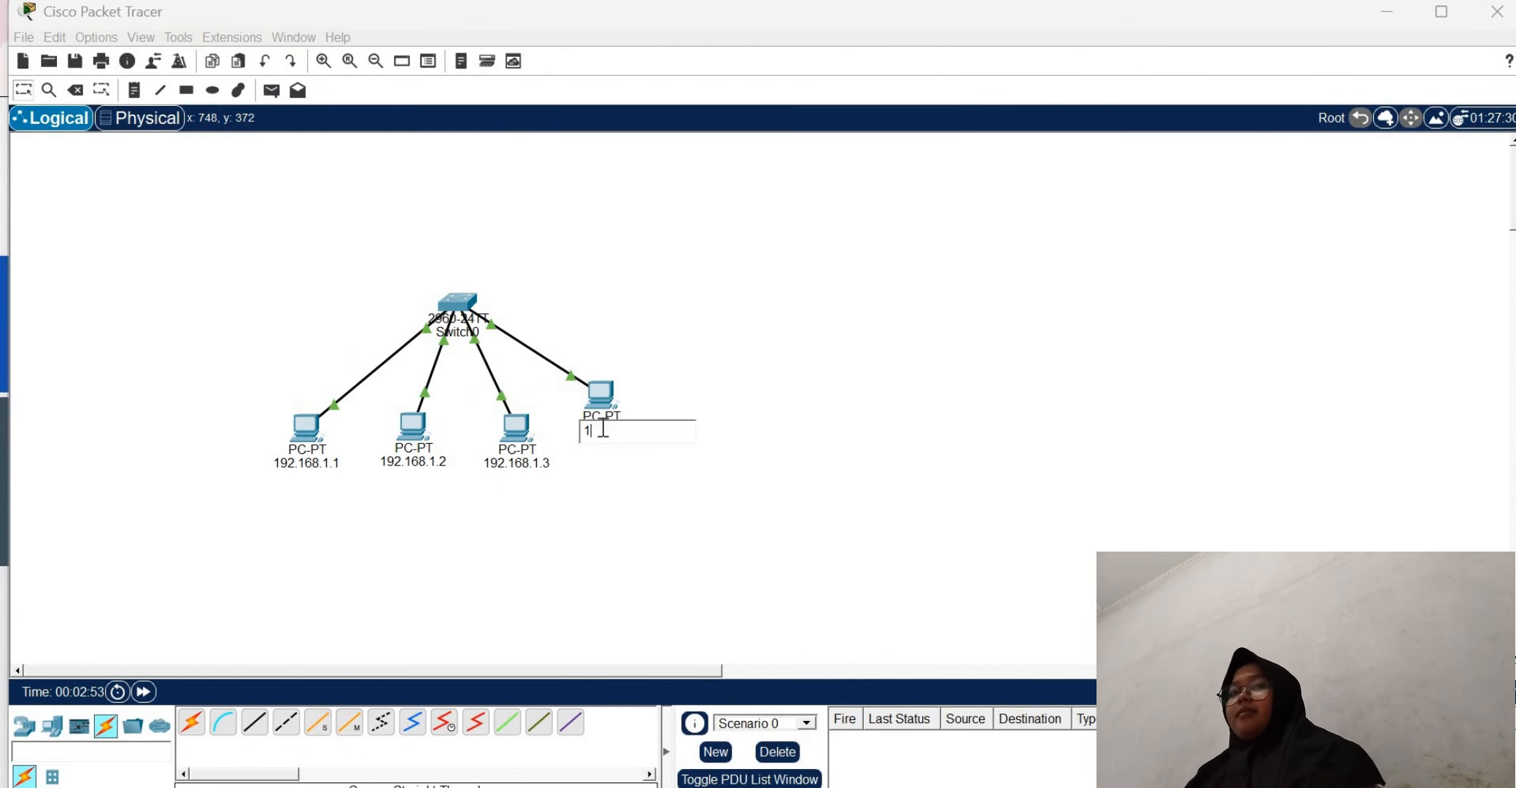
text(92.1)
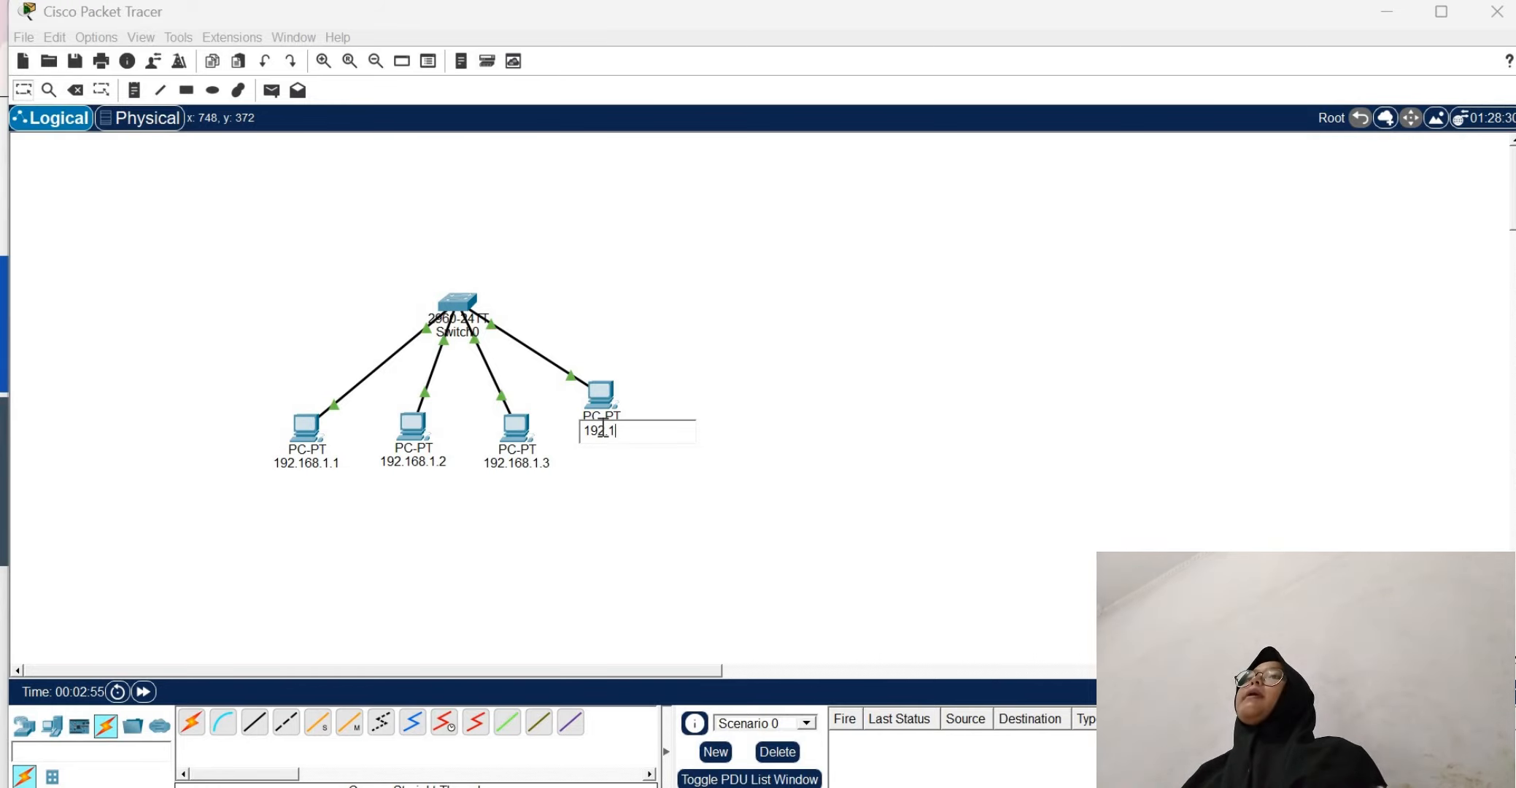
text(68.1.4)
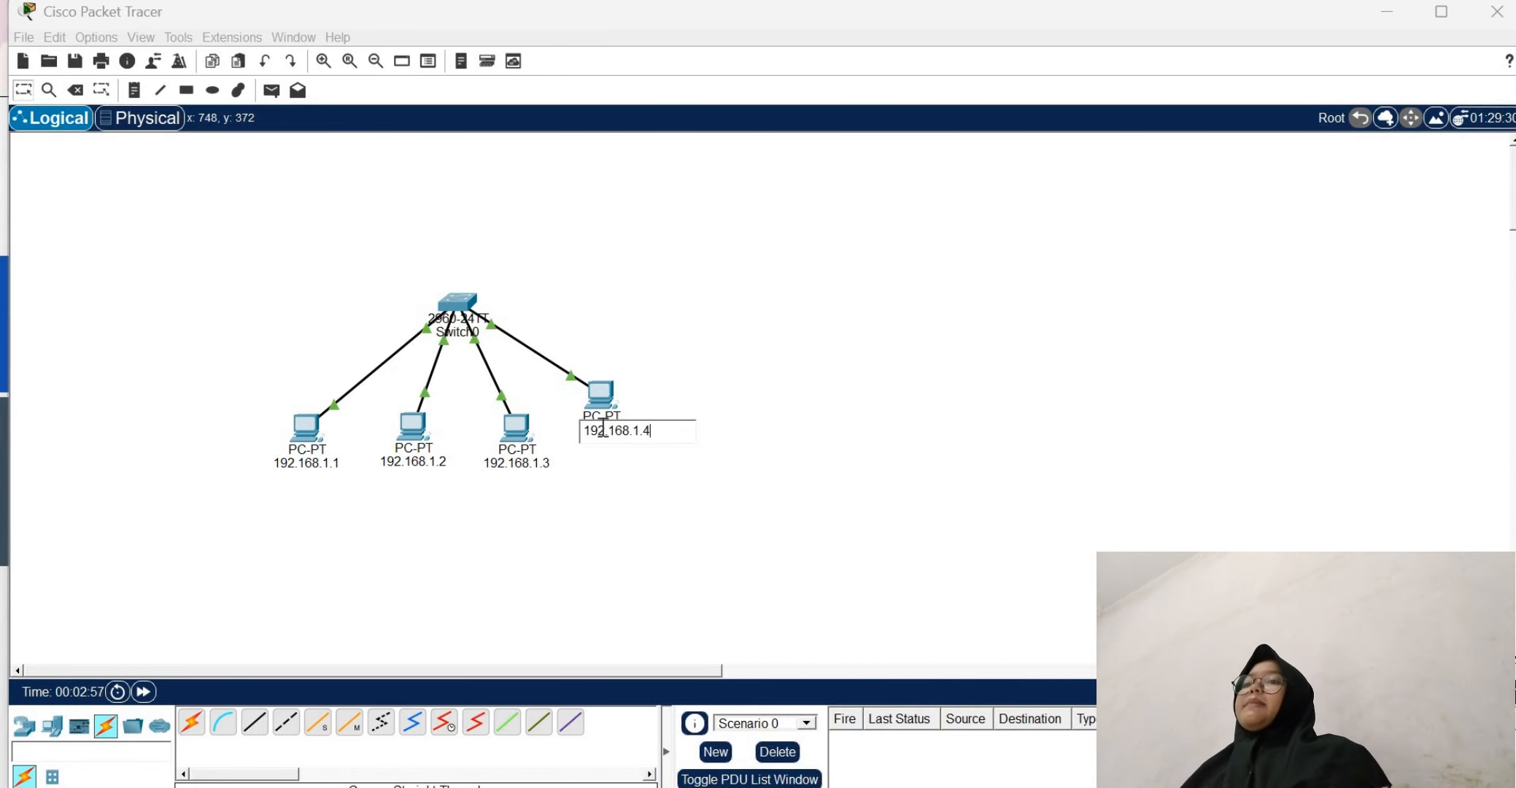
click(784, 379)
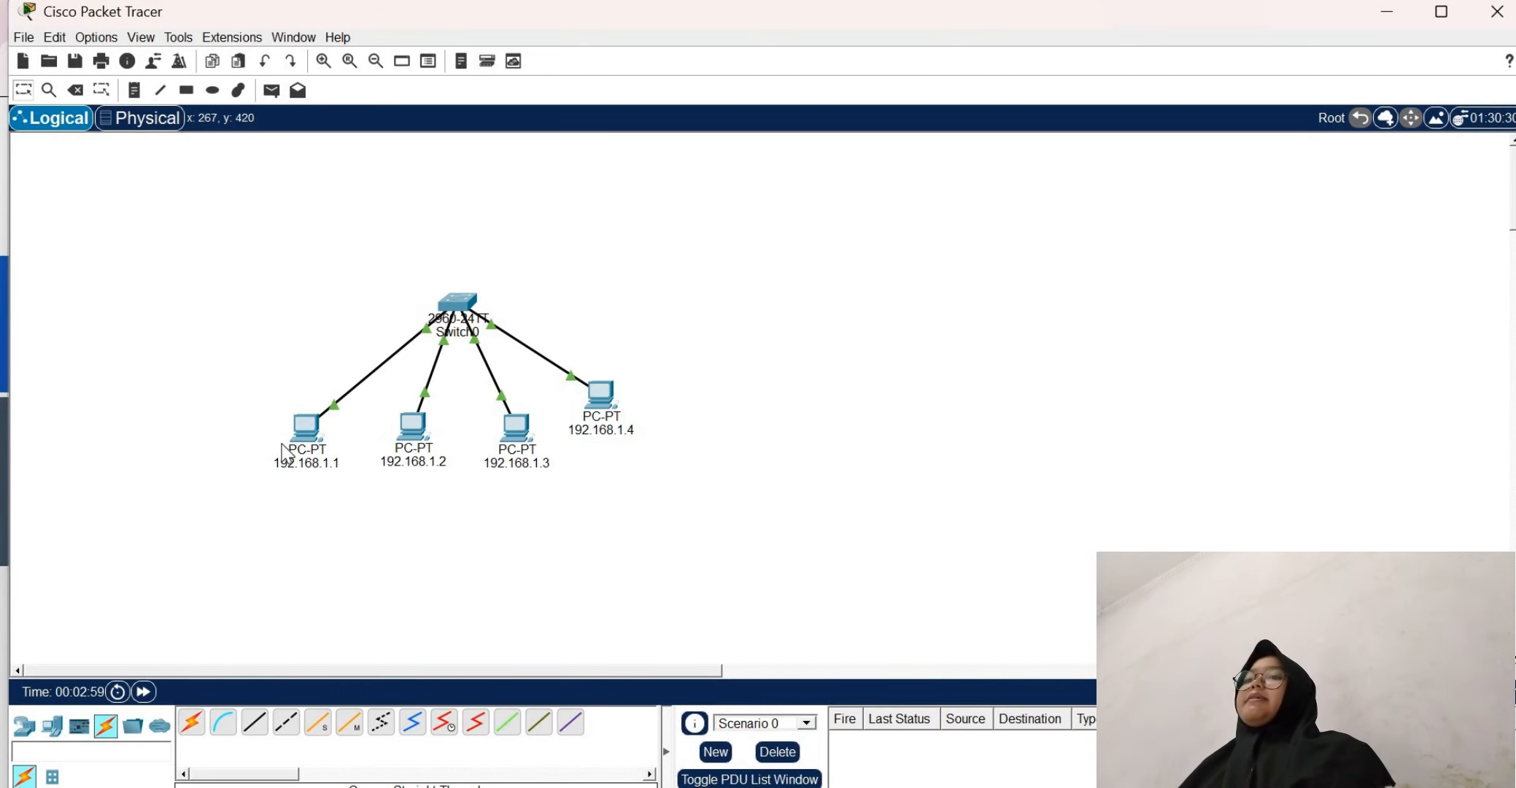
Open the command prompt of the PC labelled 192.168.1.1 and ping 192.168.1.2
click(317, 433)
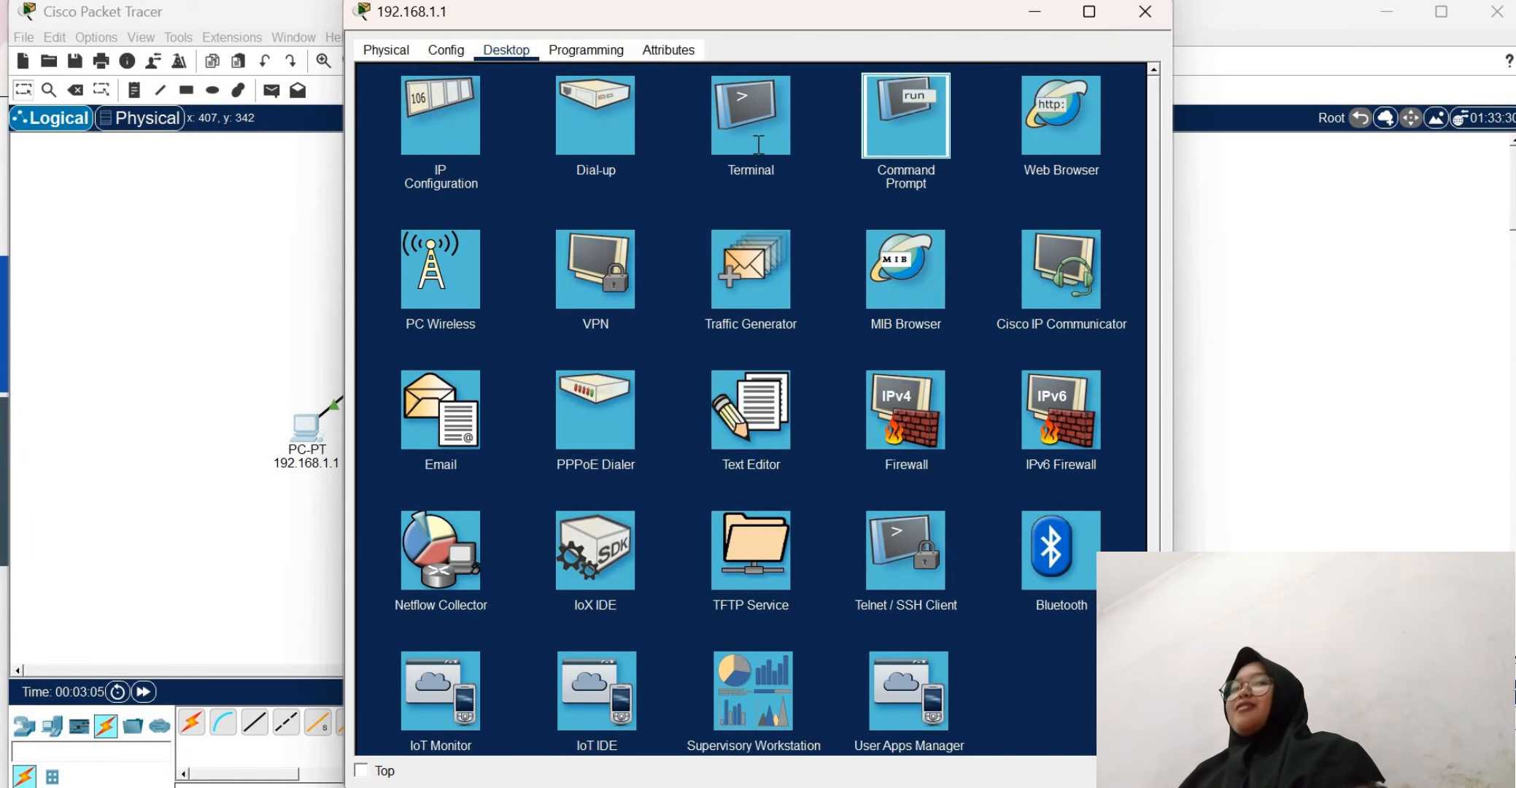
click(930, 155)
text(ping )
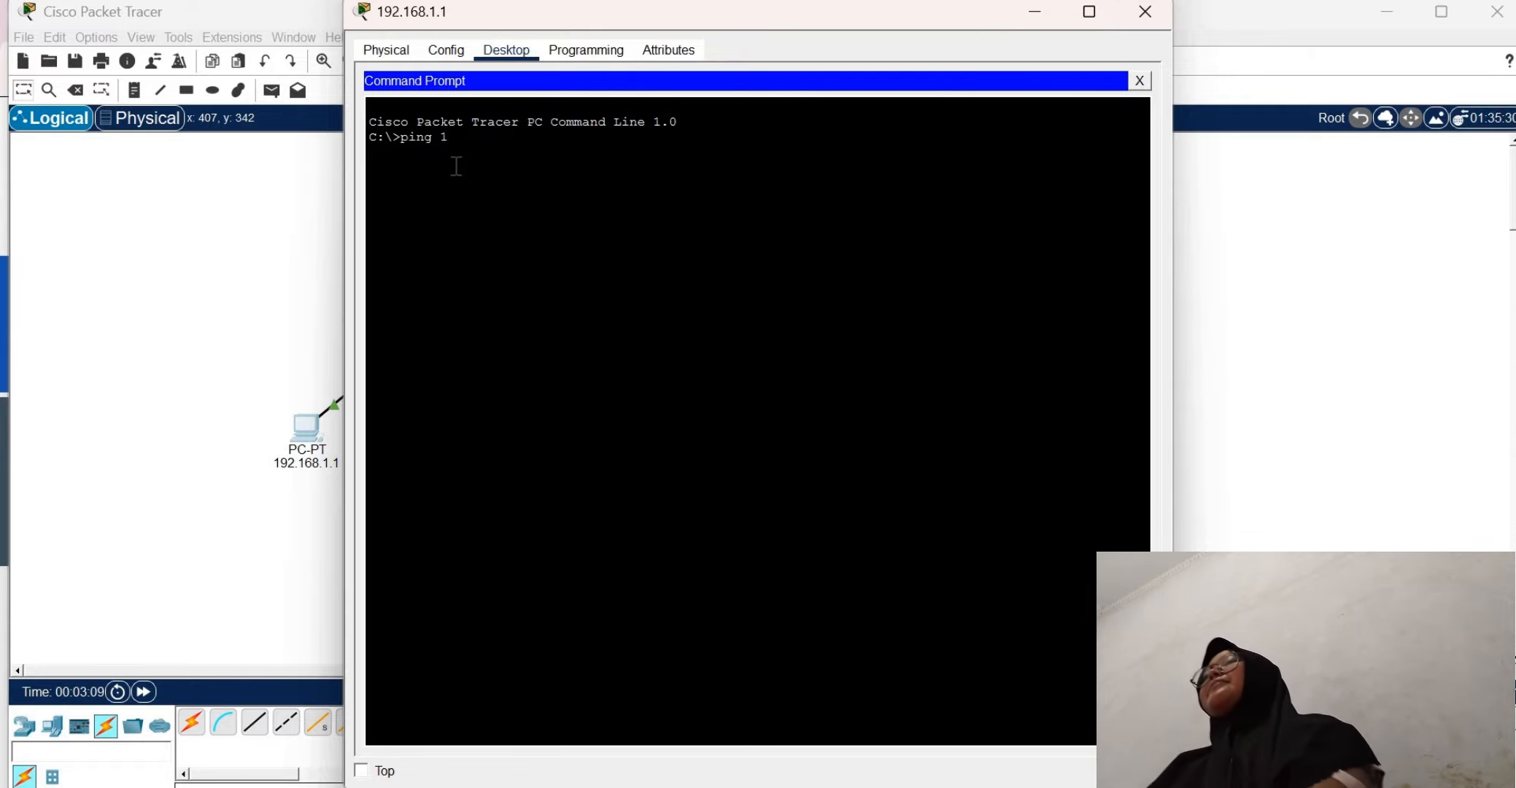
text(192.16)
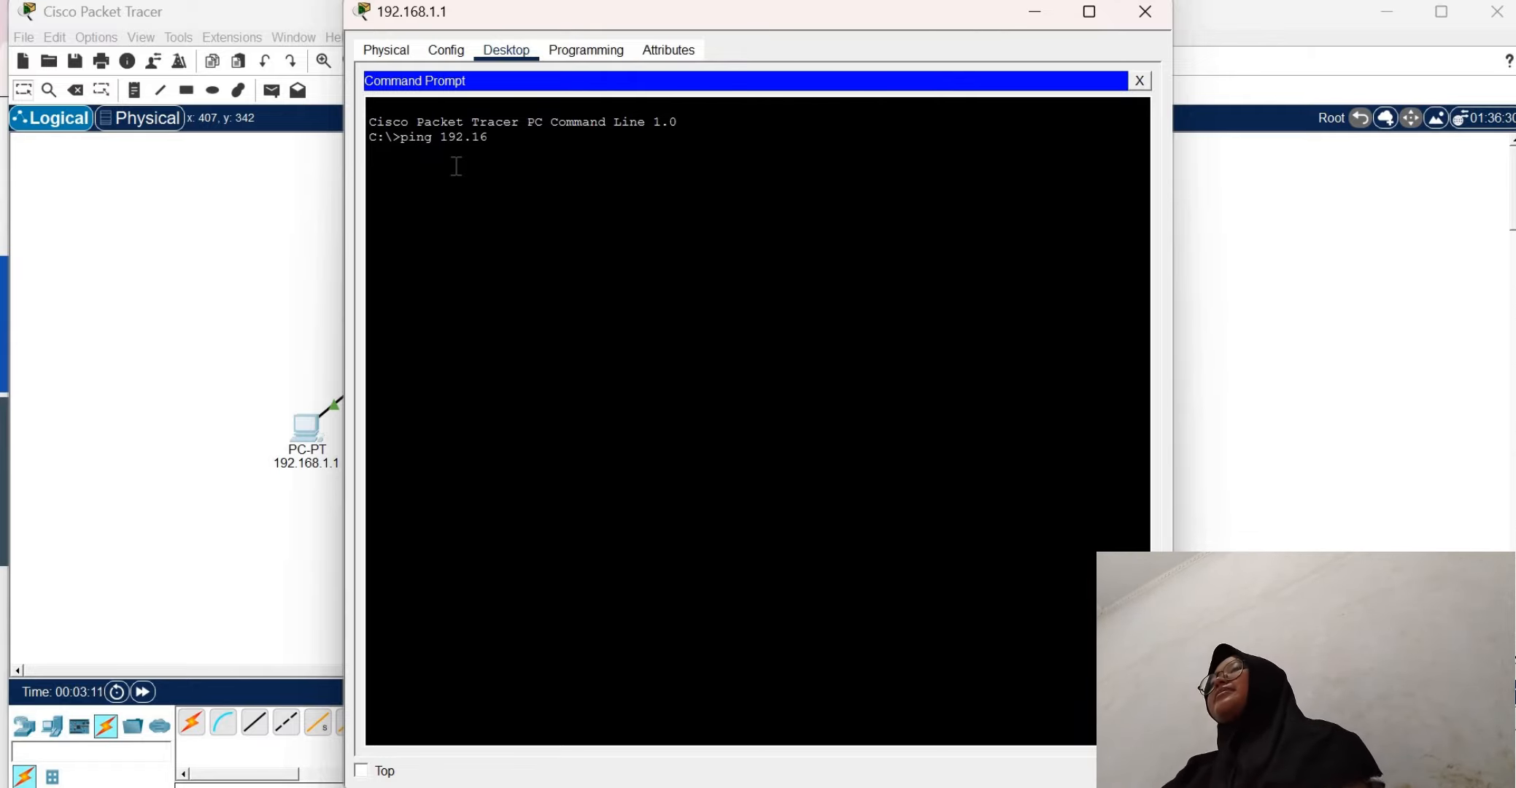
text(8.1.2)
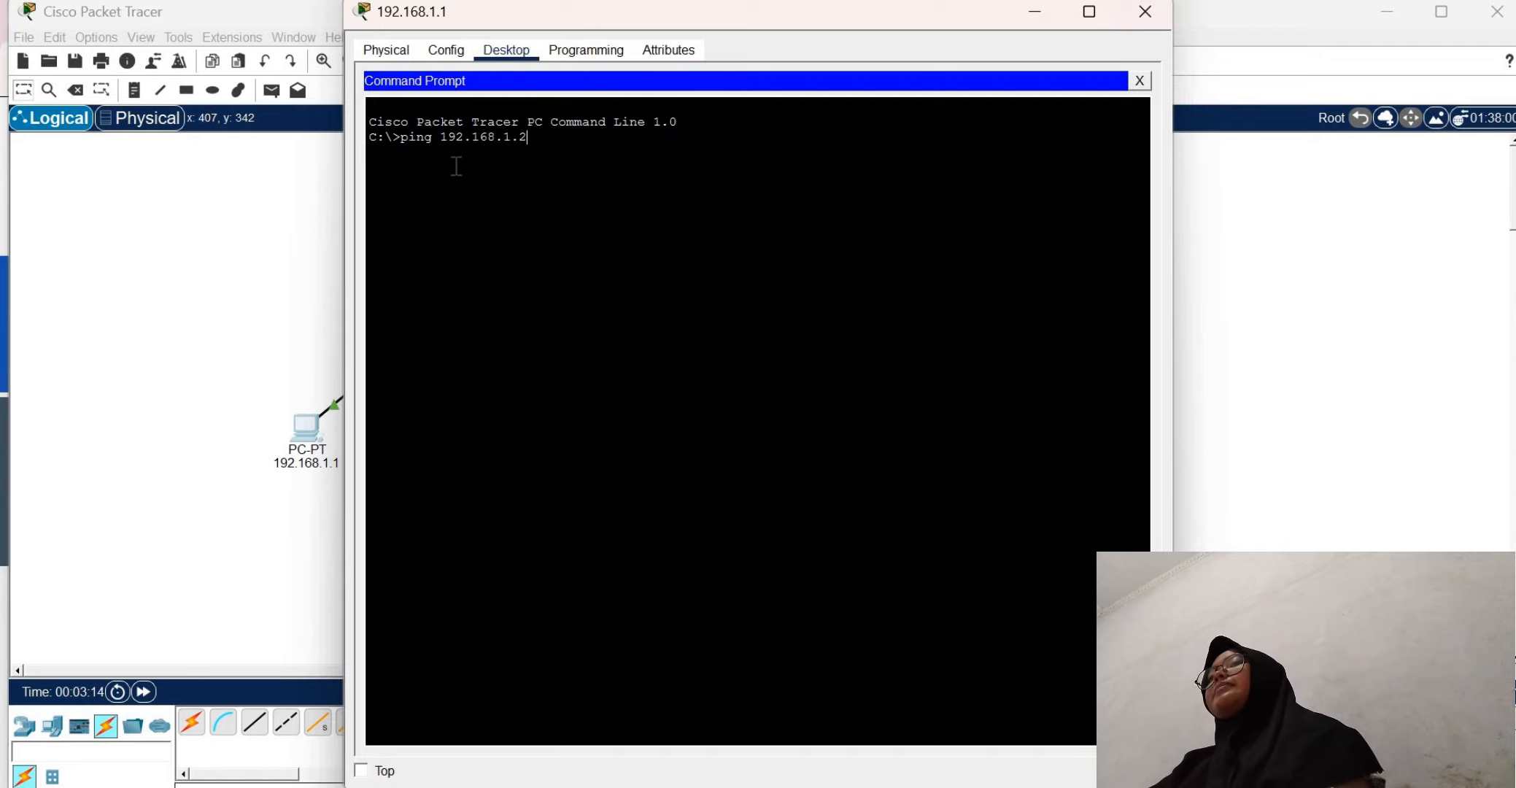
key(Return)
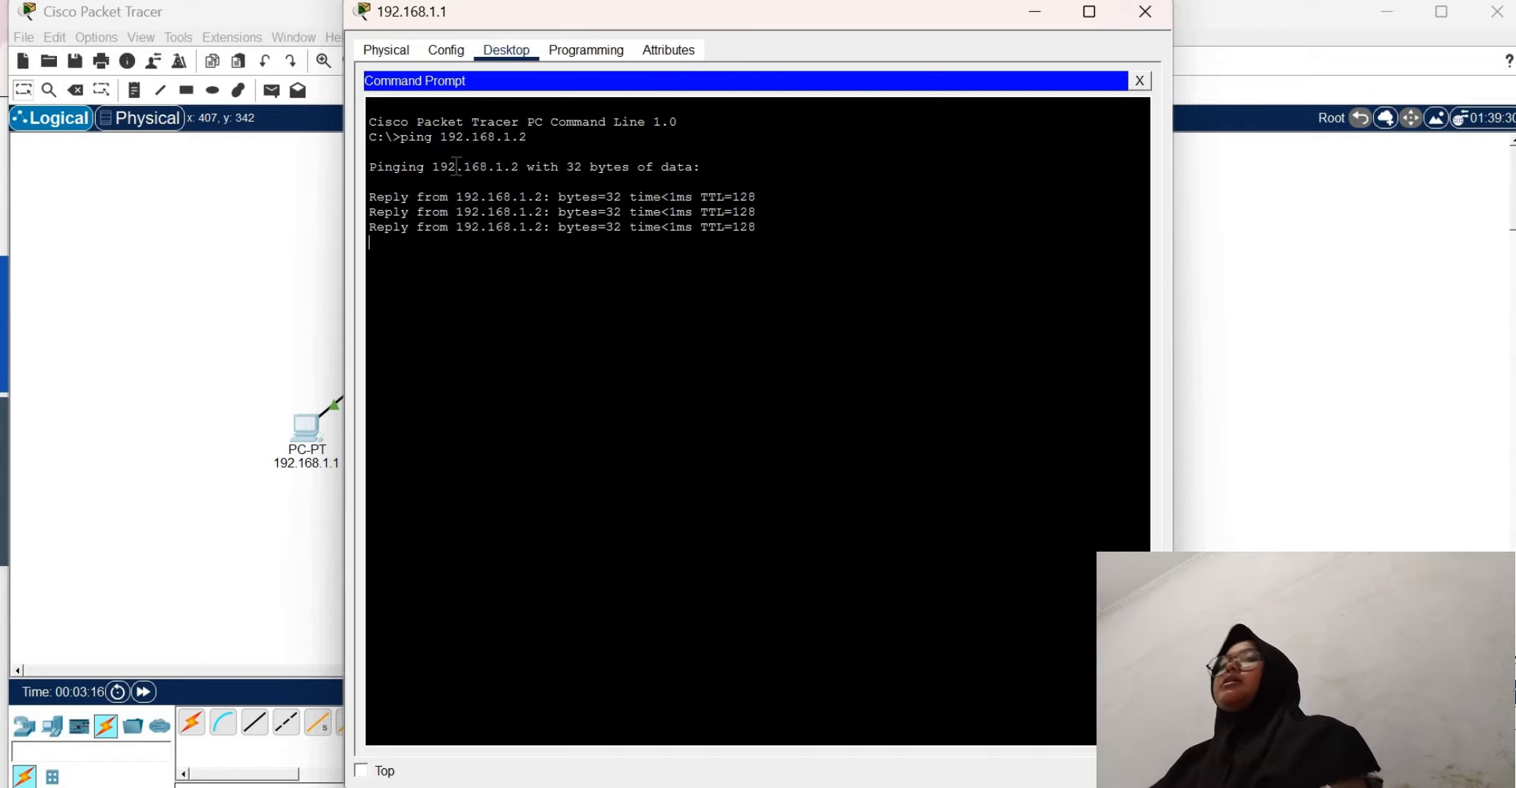
Ping 192.168.1.3 and 192.168.1.4 from the same PC's command prompt
key(Up)
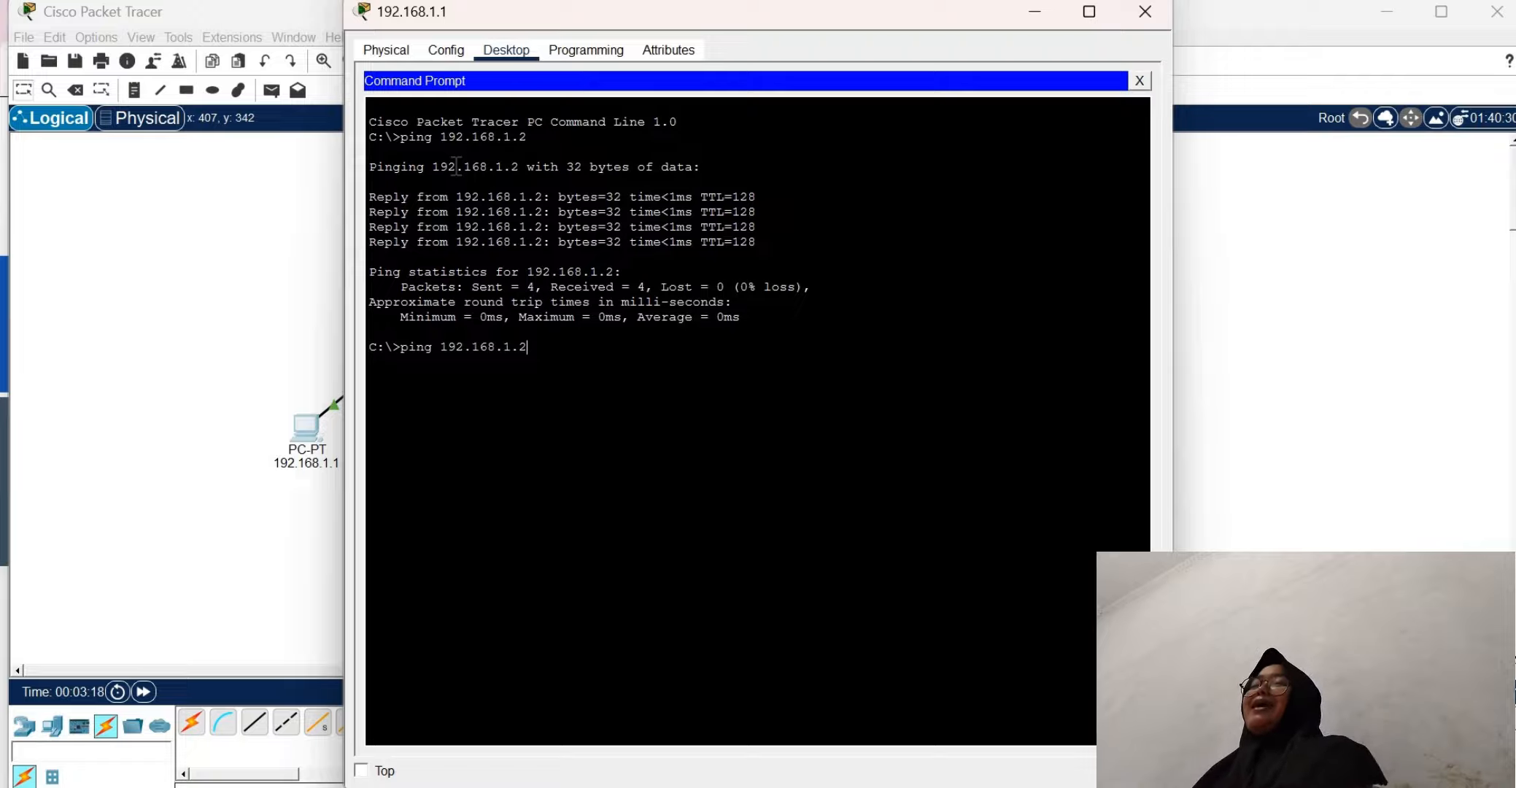
text(3)
key(Return)
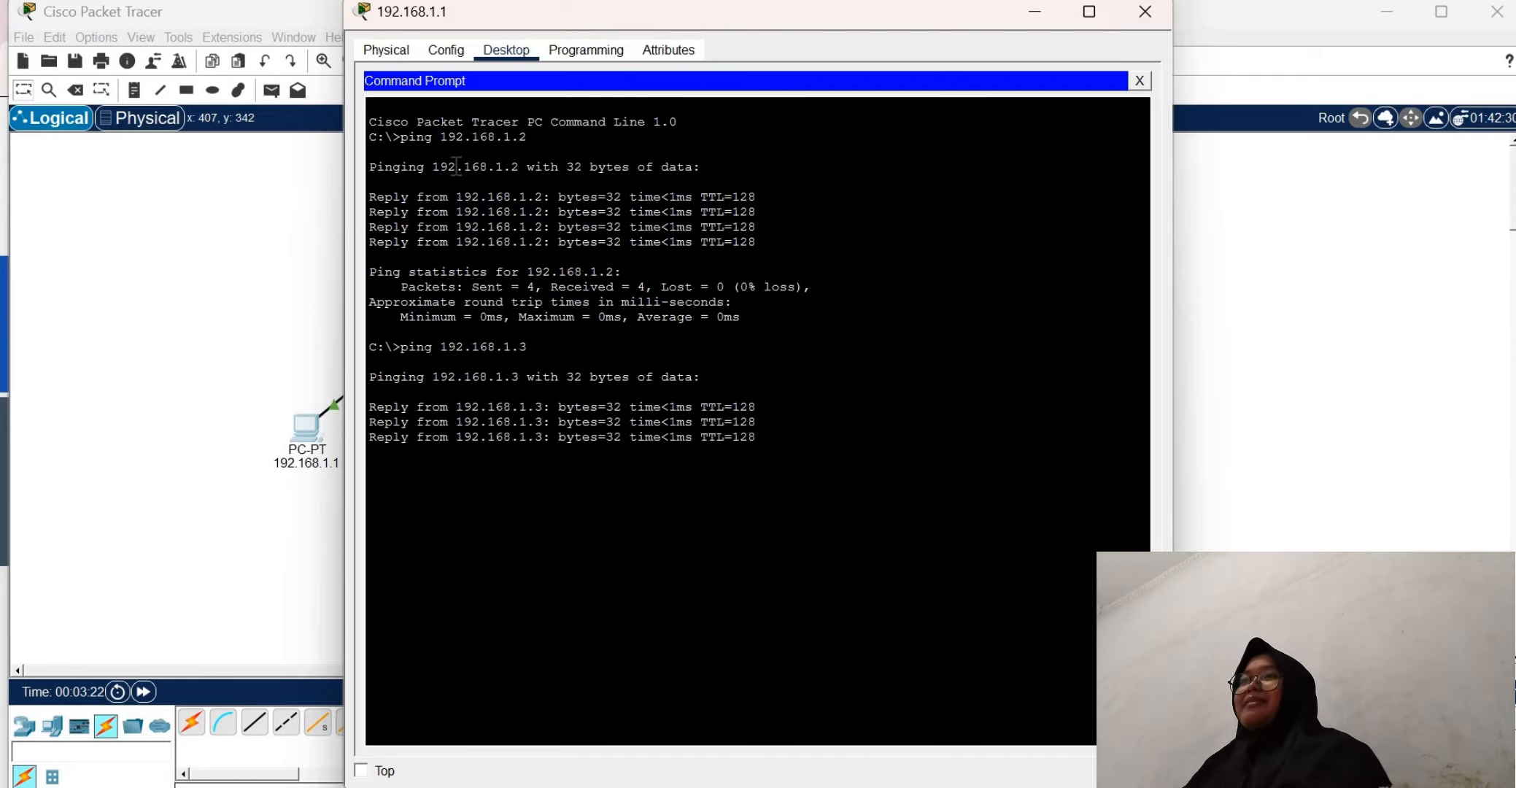
key(Up)
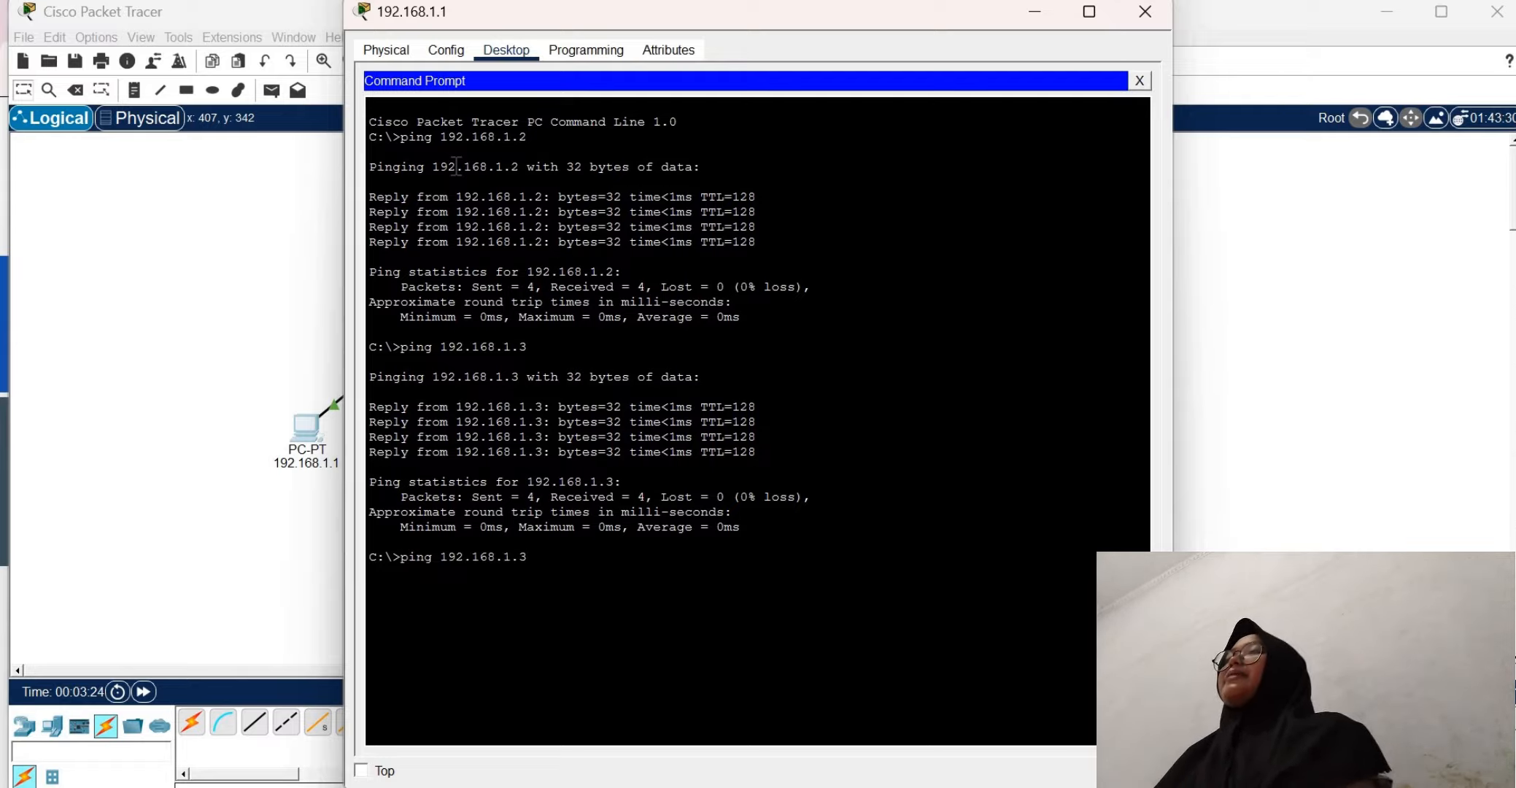
key(Return)
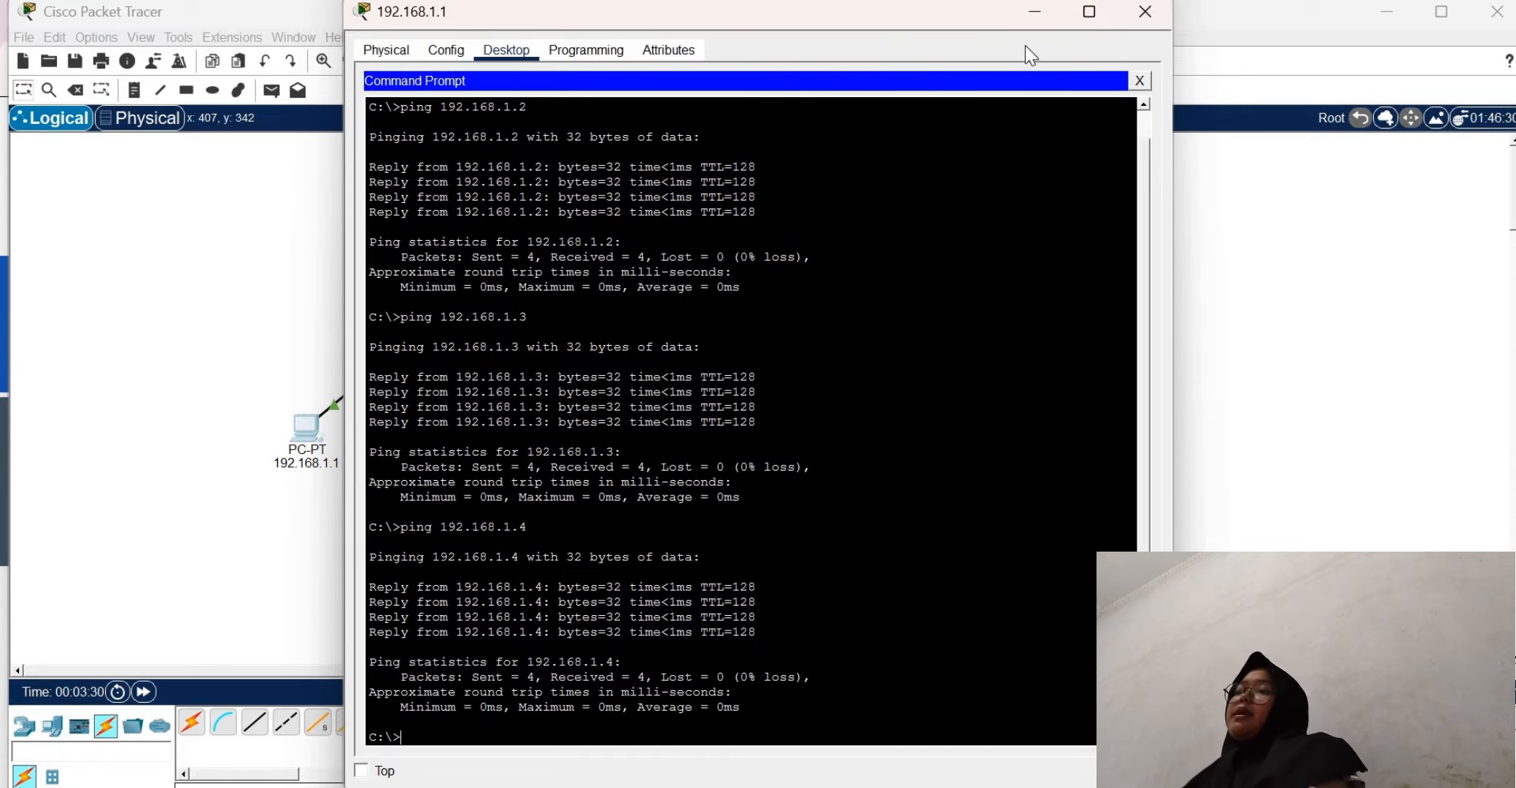
Close the command prompt and PC window, read the next task on the browser's assignment page, and return to Cisco Packet Tracer
click(1140, 79)
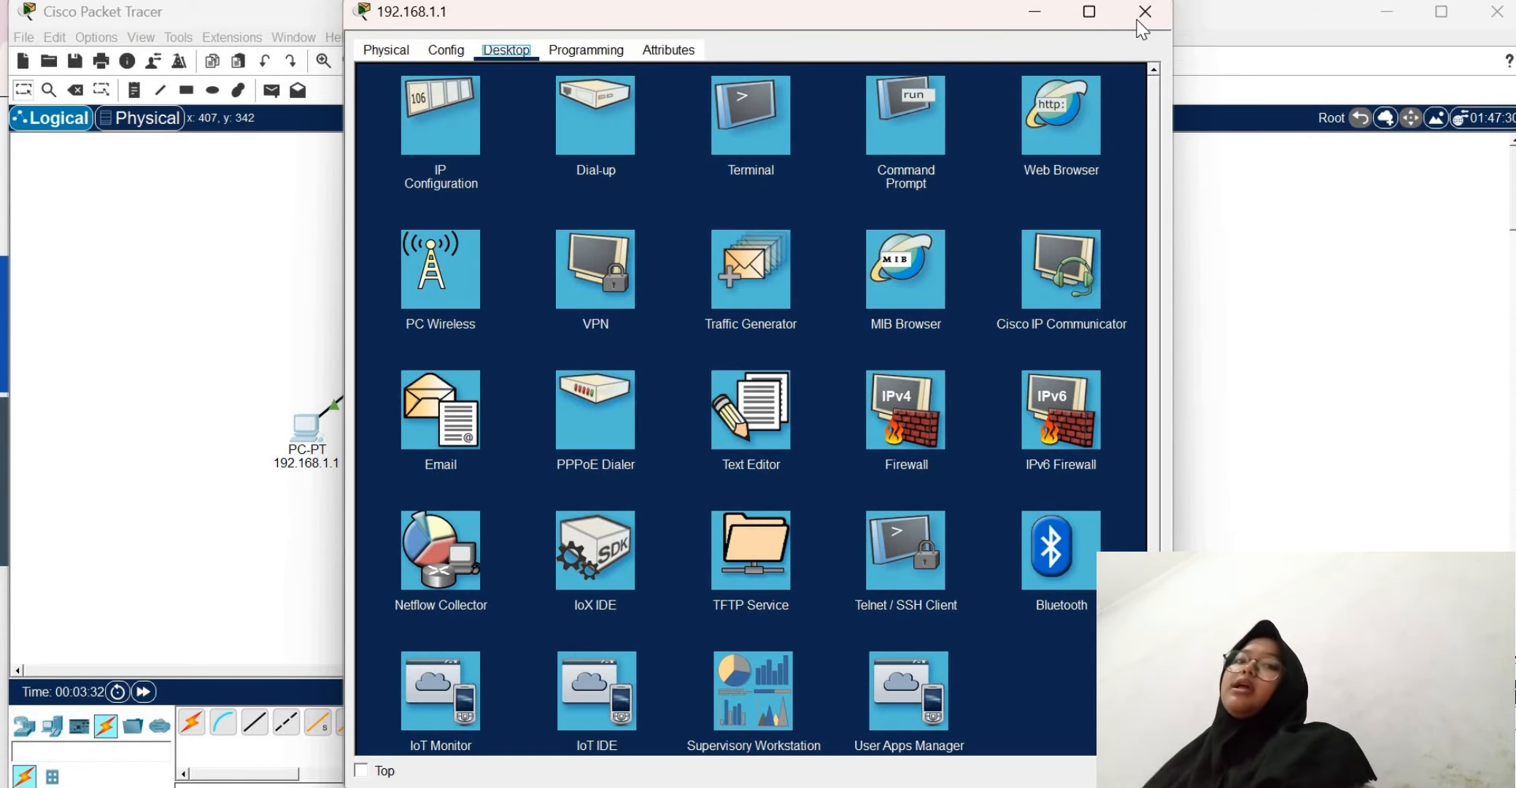
click(1142, 22)
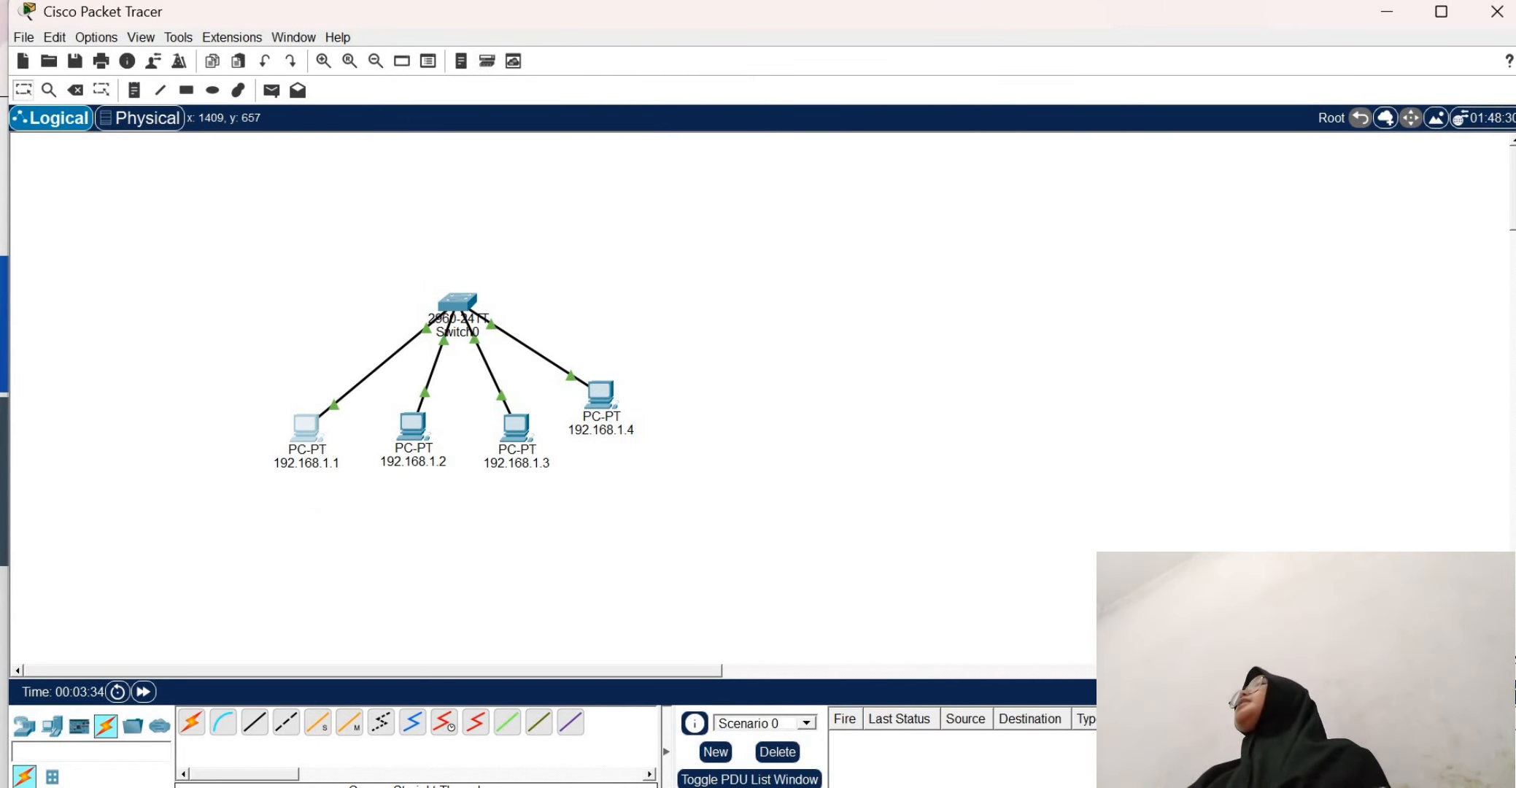
key(alt+Tab)
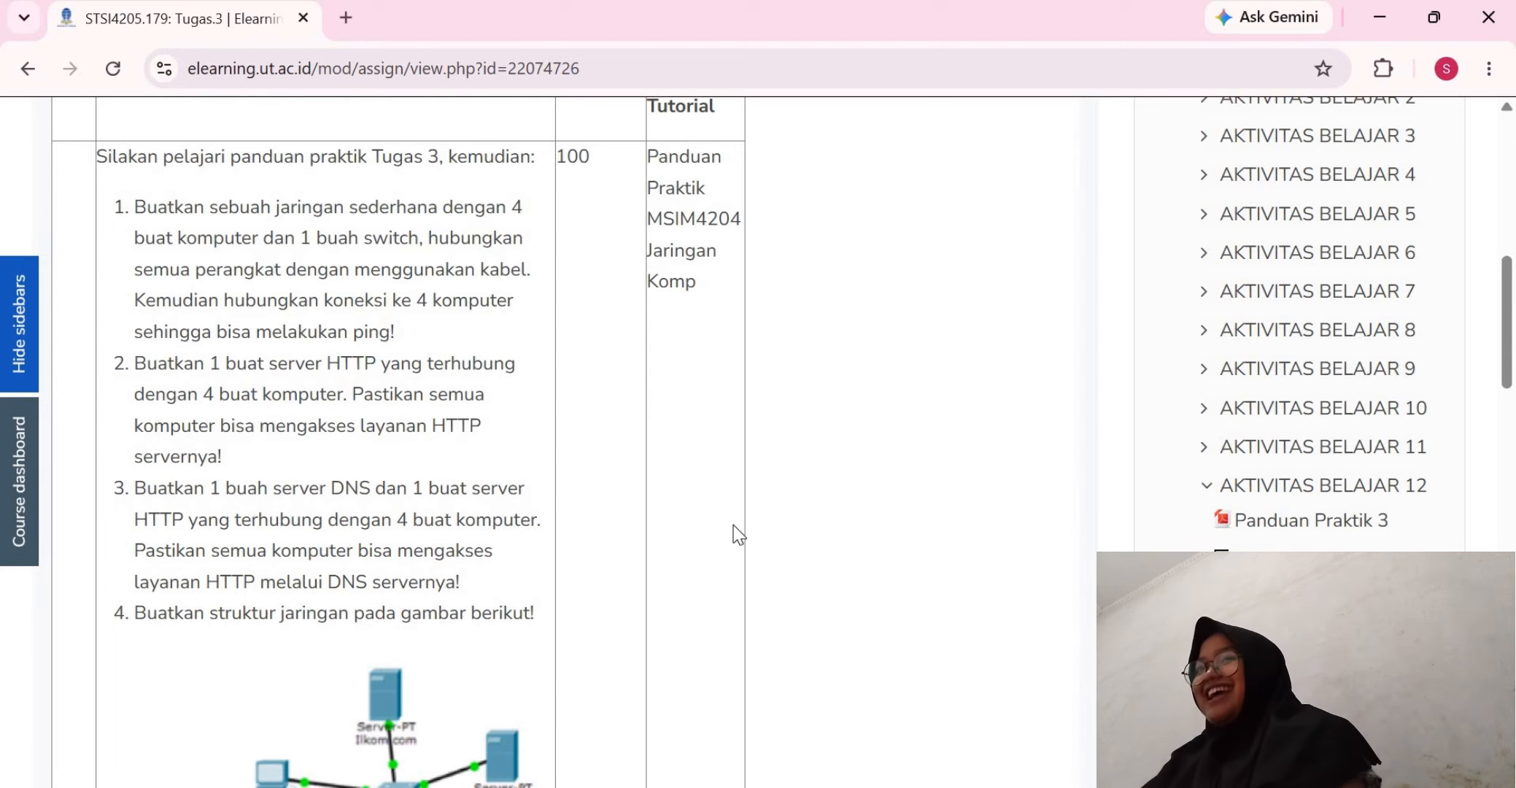
mouse_move(1098, 787)
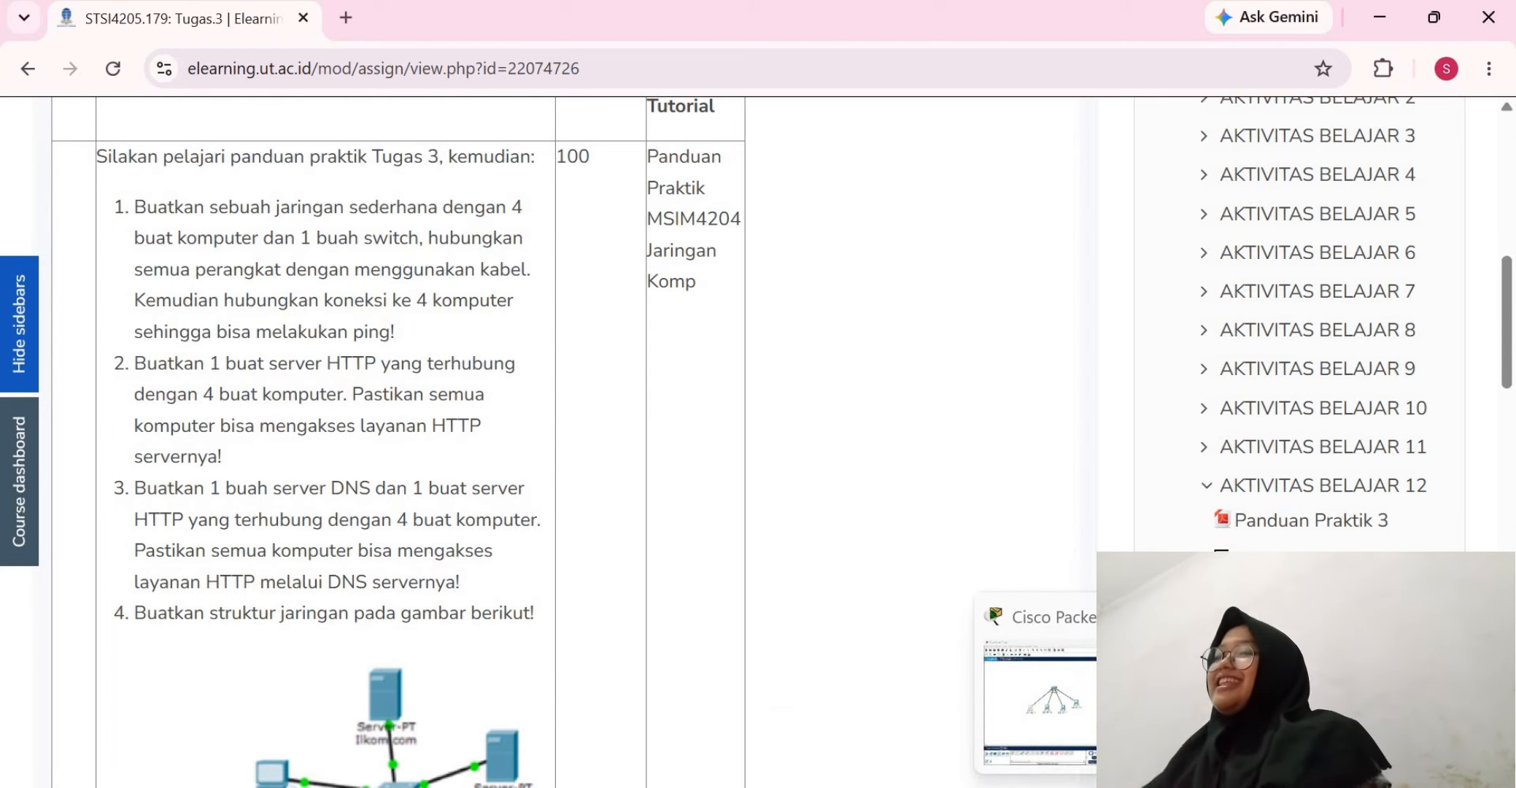
click(1167, 657)
Place a Server-PT end device in the workspace, above and to the left of the switch
click(58, 731)
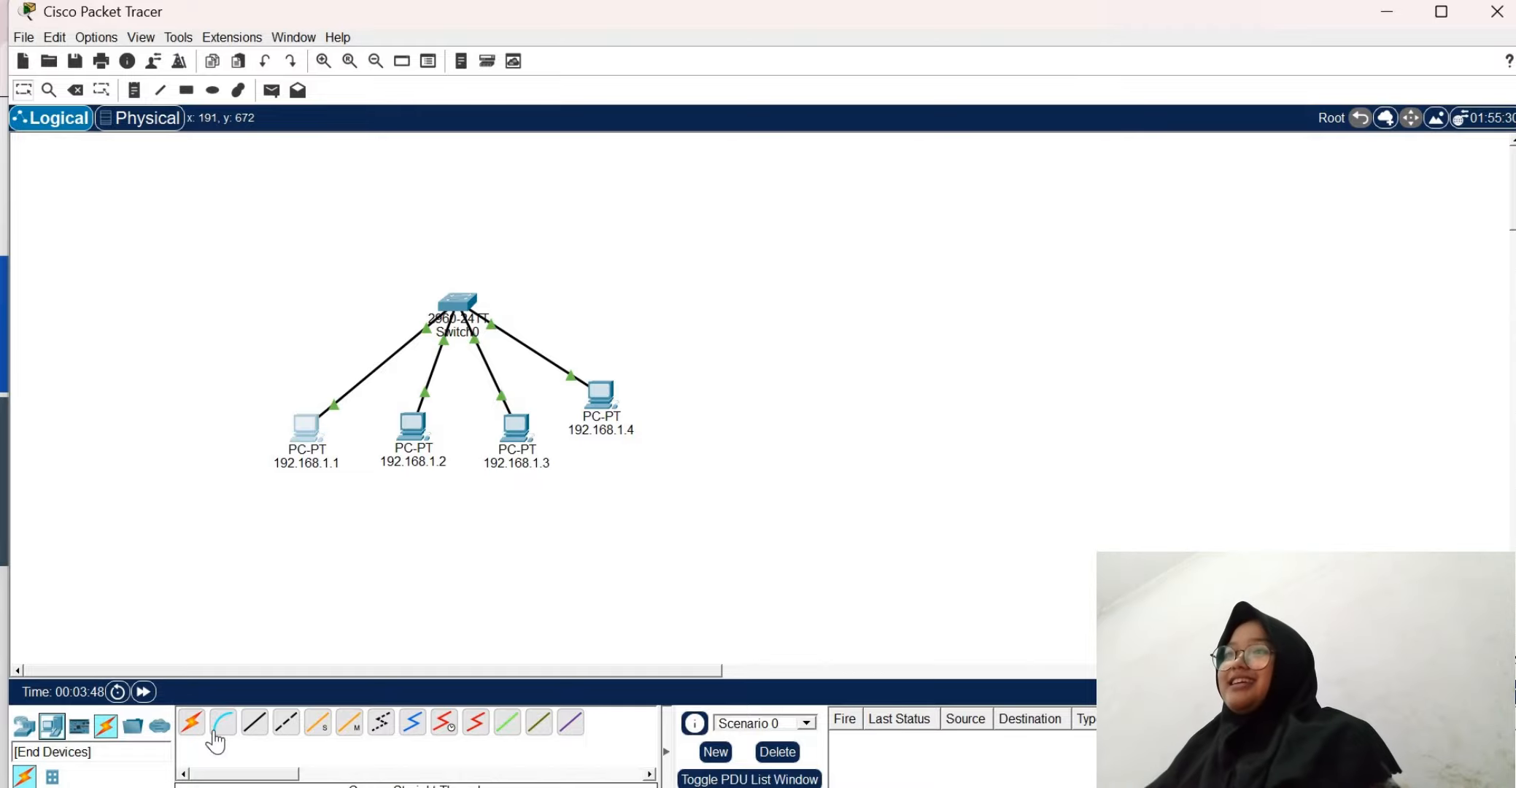
click(256, 724)
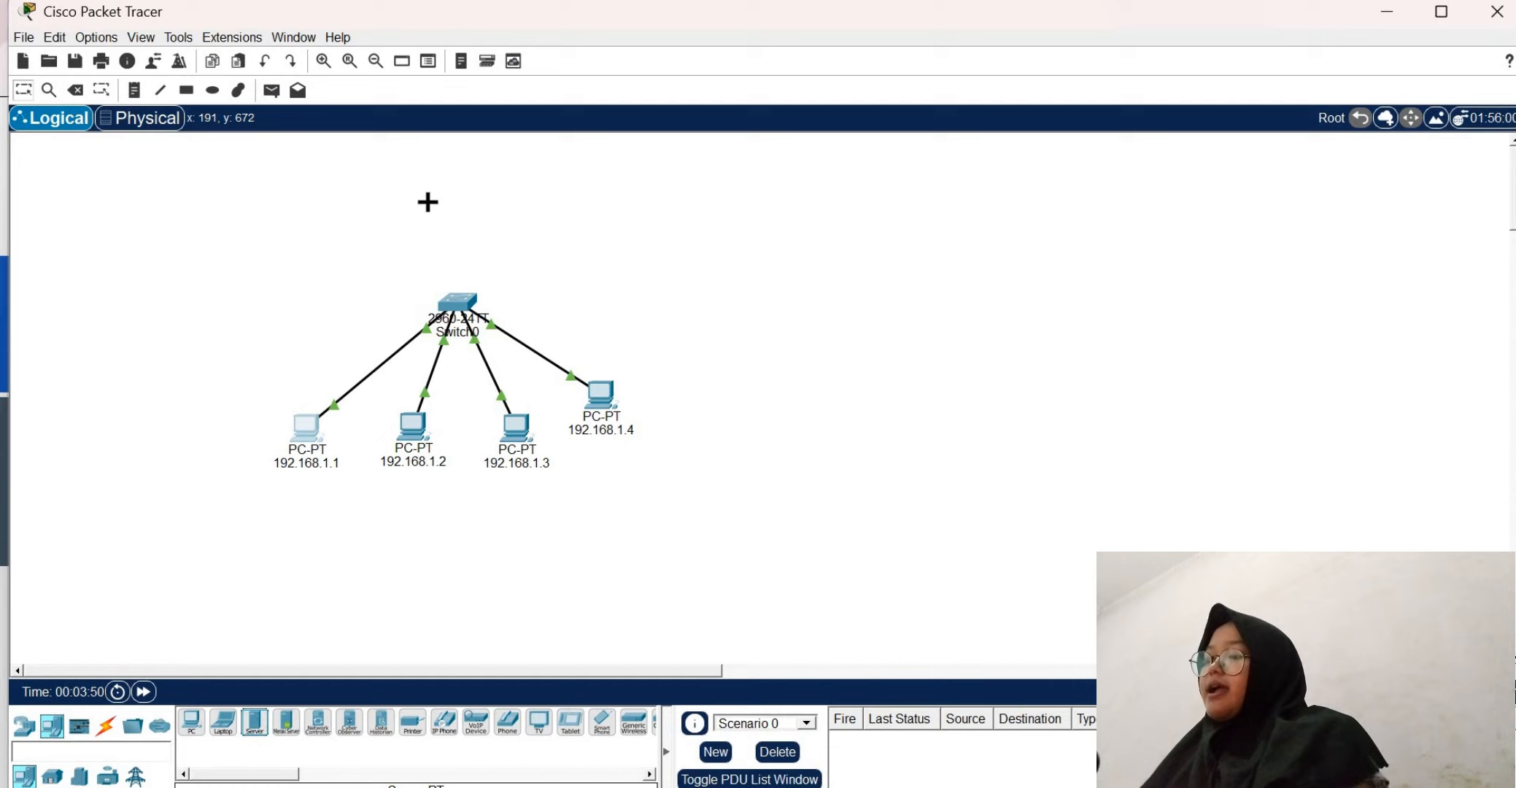
click(295, 207)
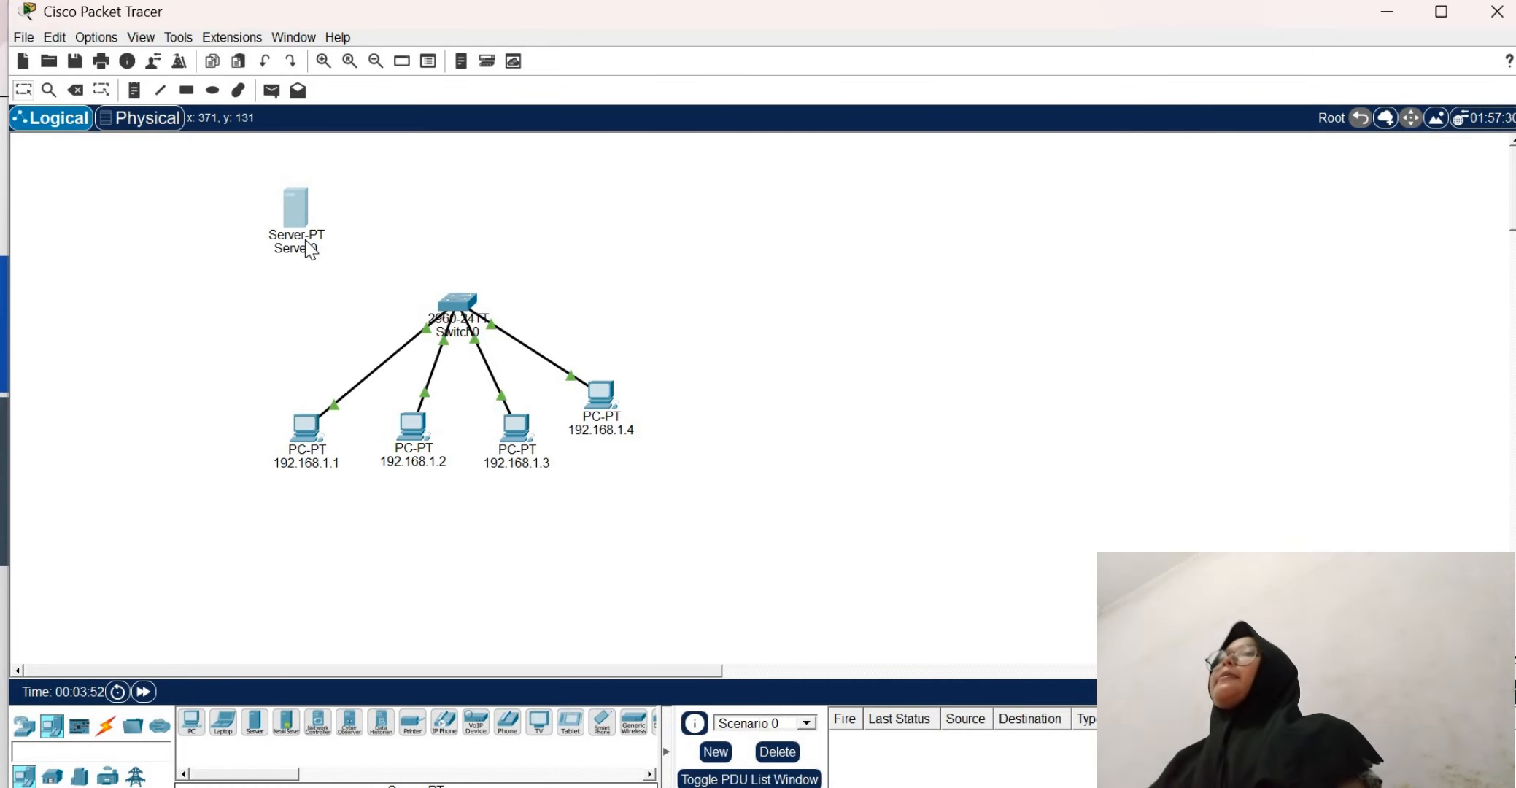
Rename the new server's label in the workspace as Server HTTP
click(305, 240)
click(345, 262)
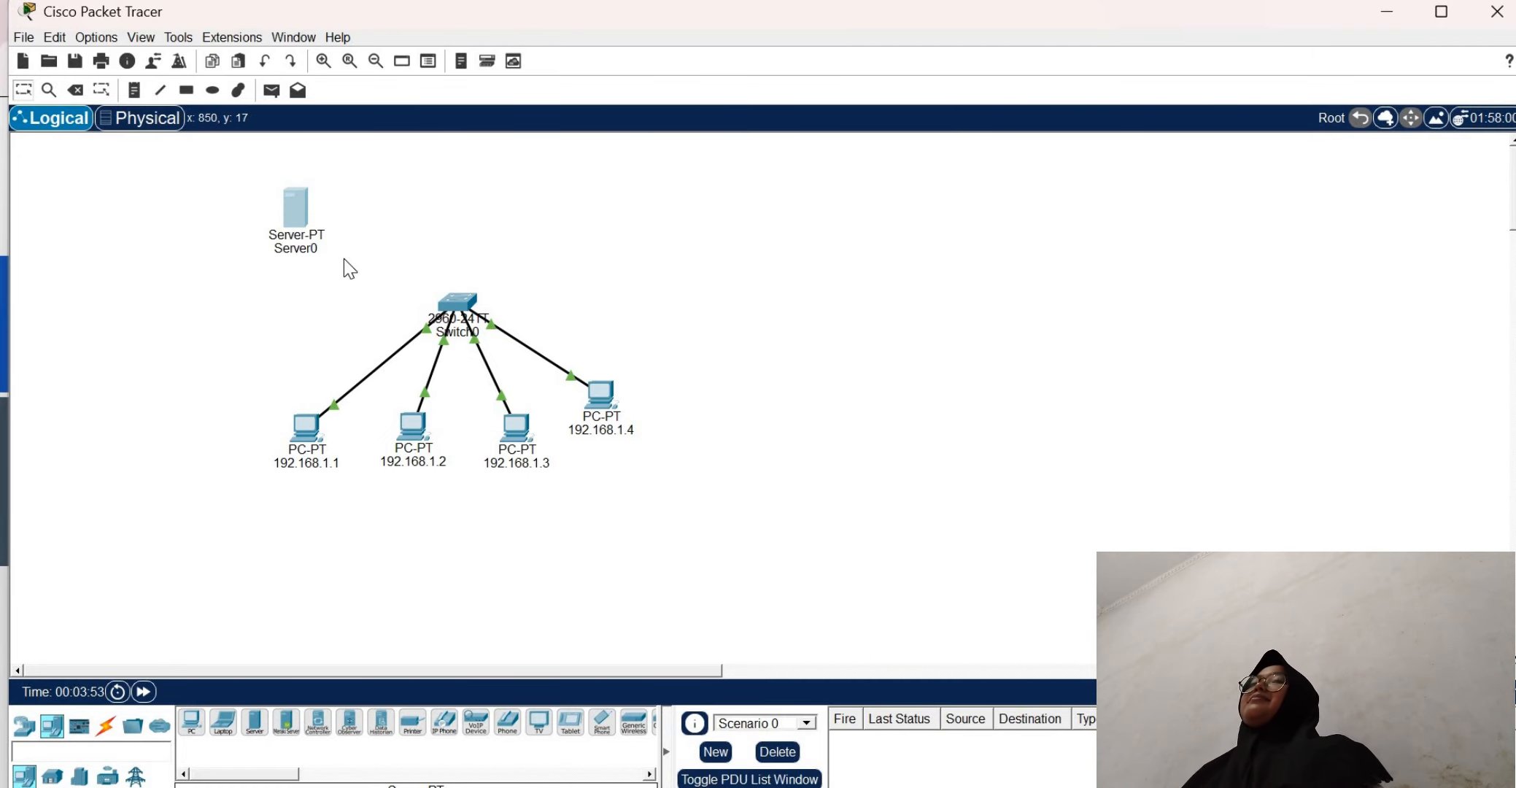
click(306, 249)
text(se)
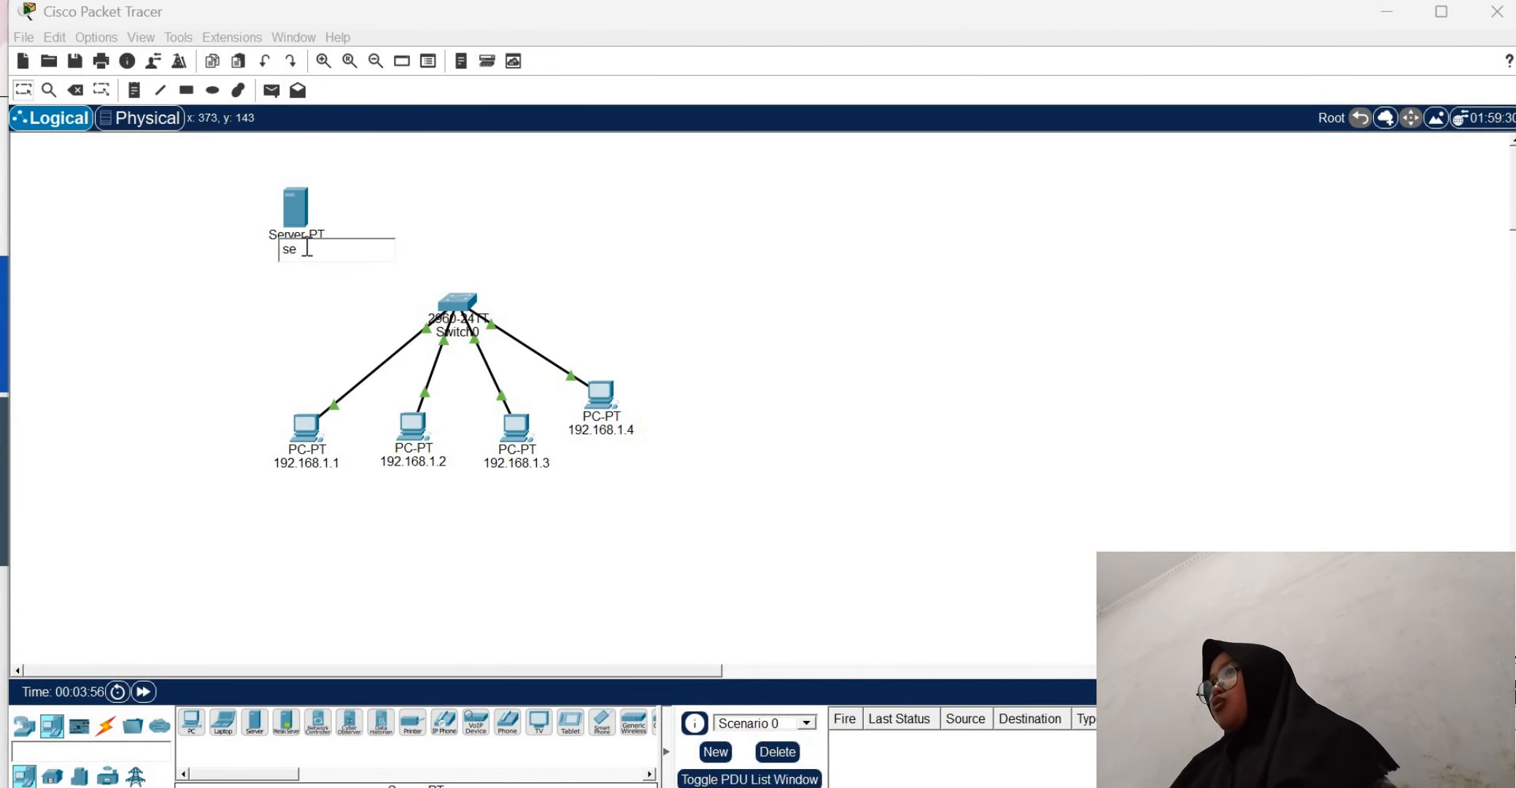
text(Server)
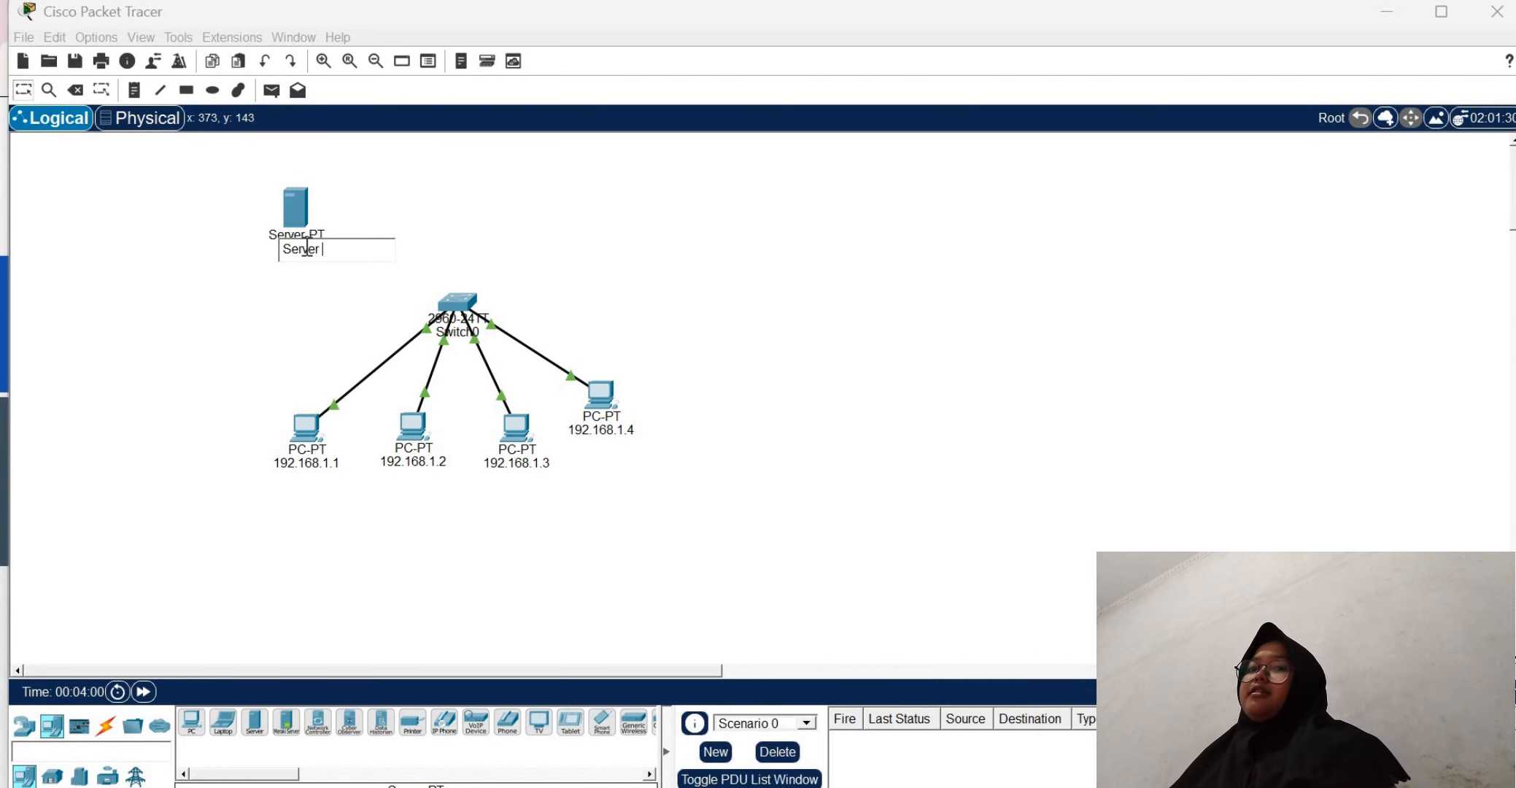
text( HTTP)
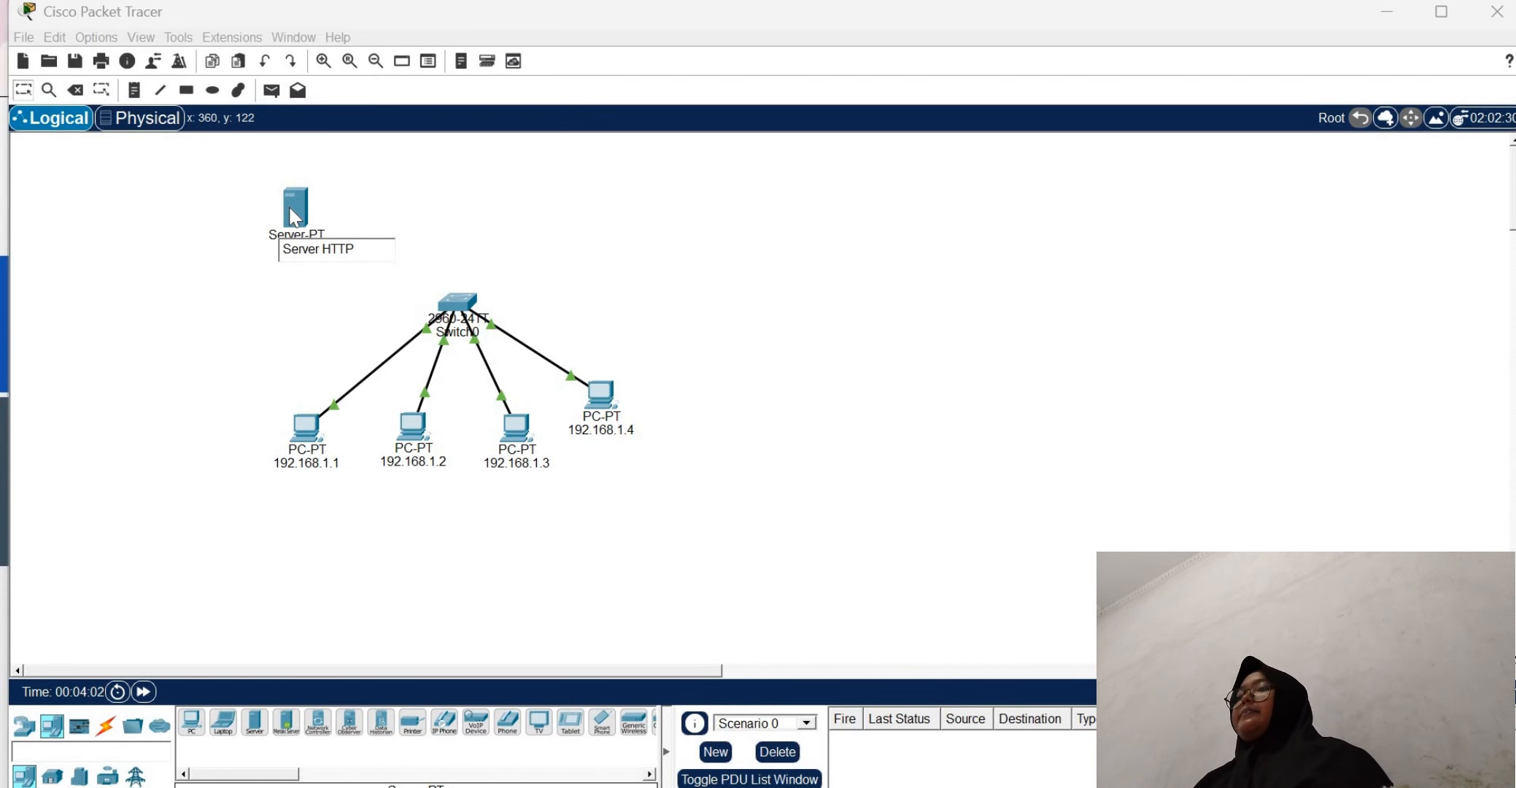
key(Return)
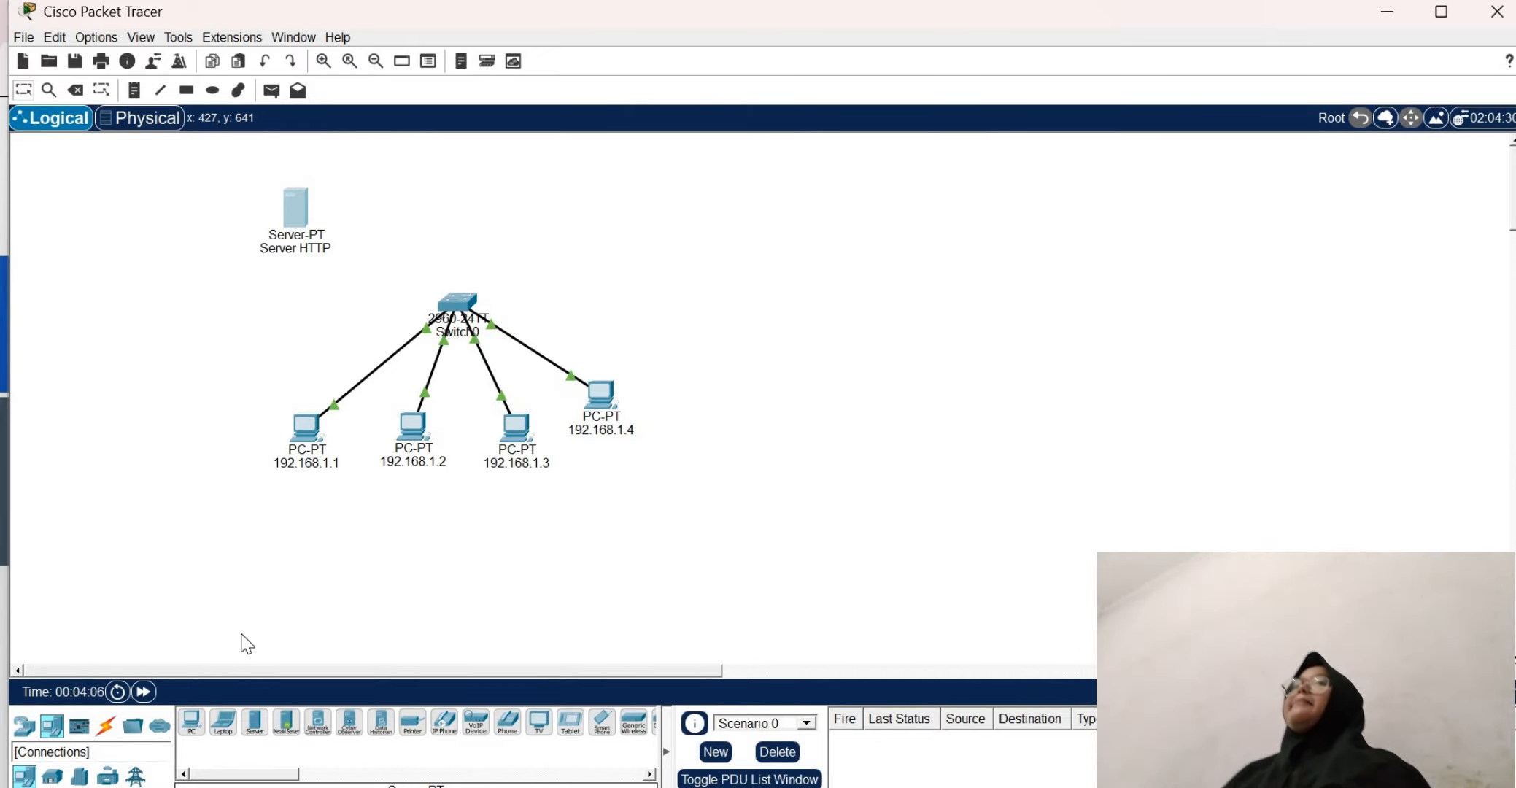
Connect the Server HTTP device to the switch with an automatically chosen connection type
click(106, 726)
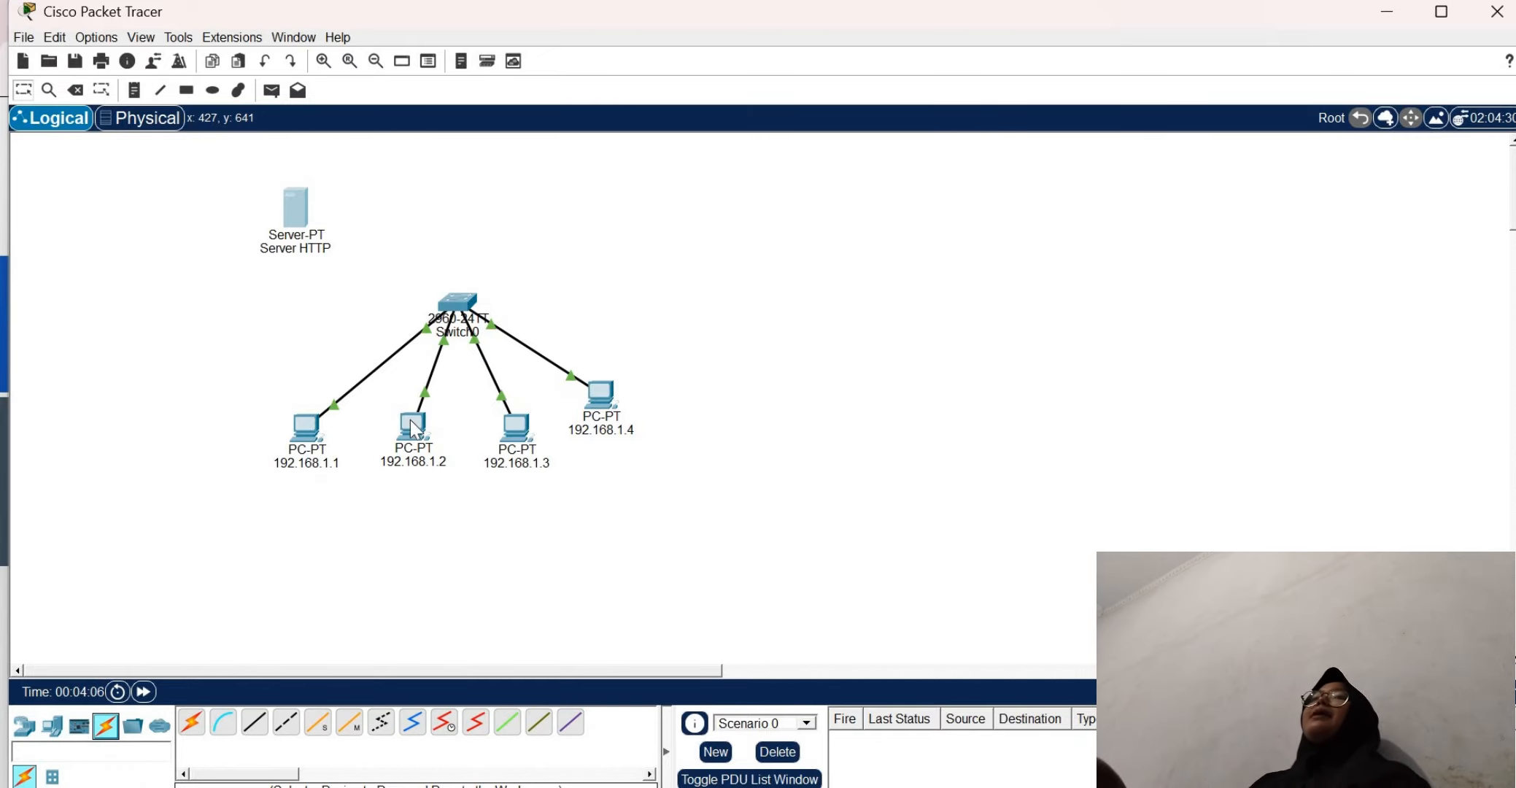
click(189, 729)
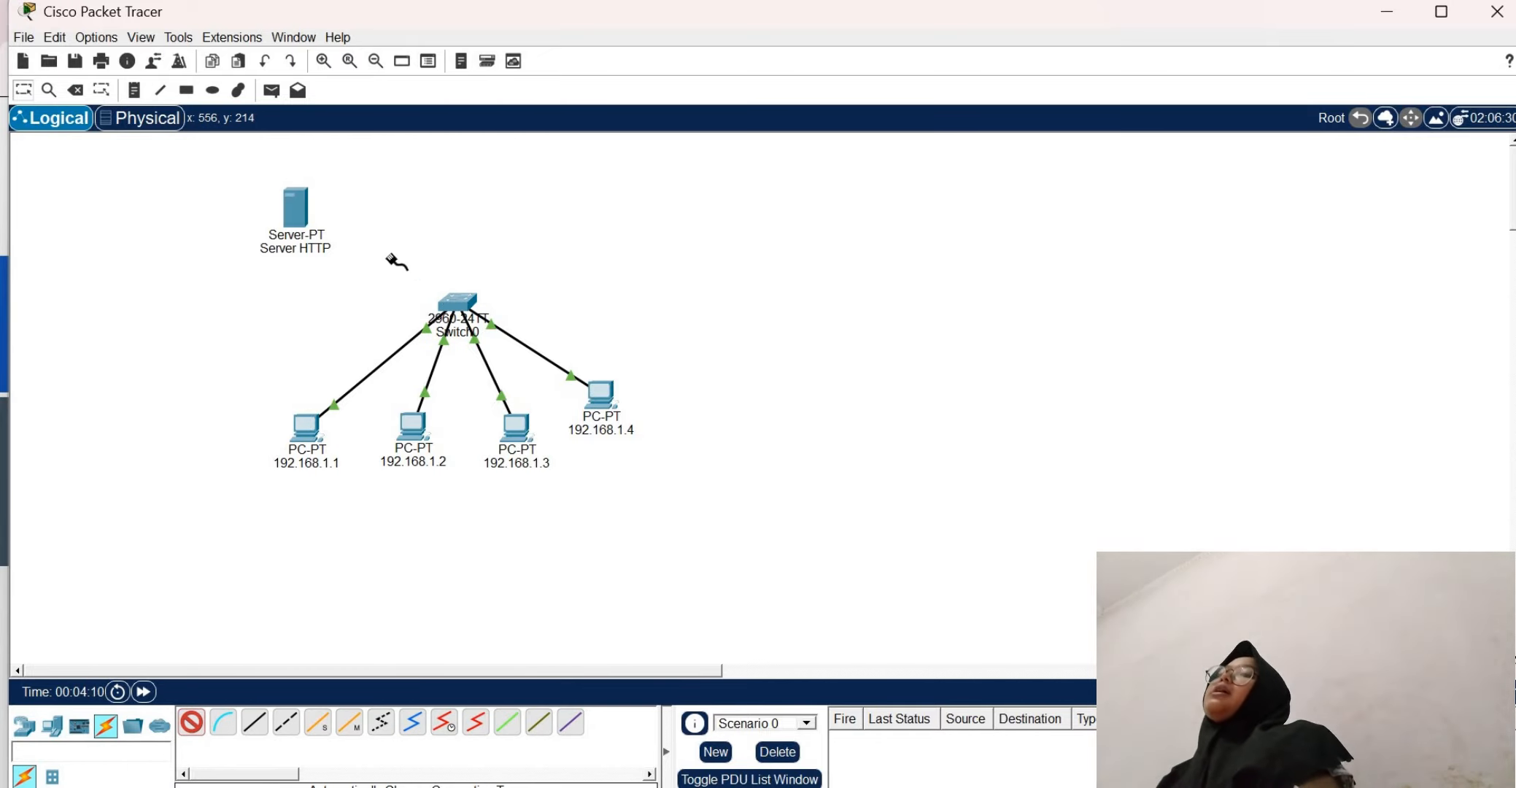
click(300, 216)
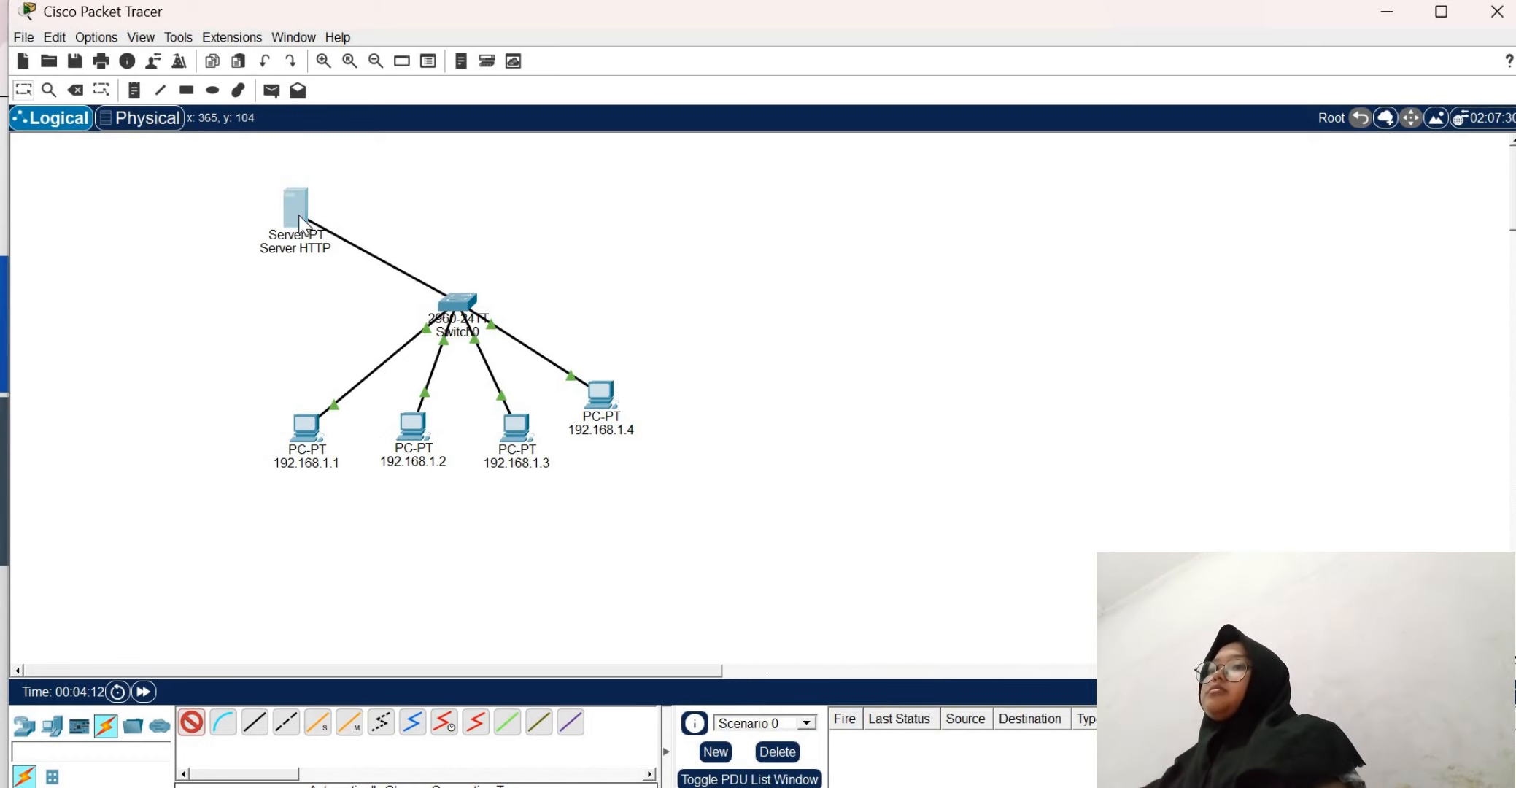
Give Server HTTP the static IPv4 address 192.168.1.5 with subnet mask 255.255.255.0 and close its IP configuration
click(296, 208)
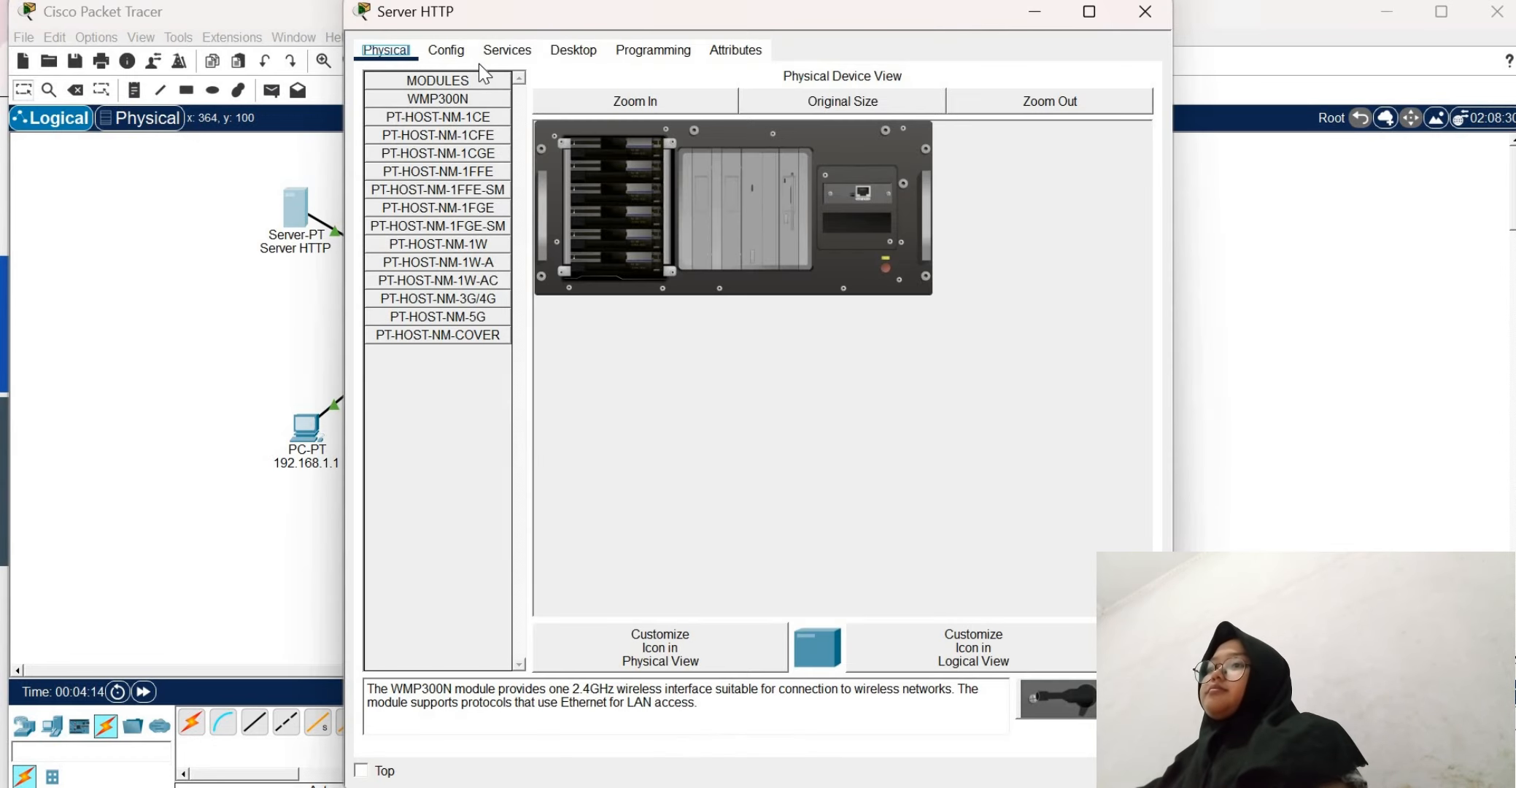
click(555, 54)
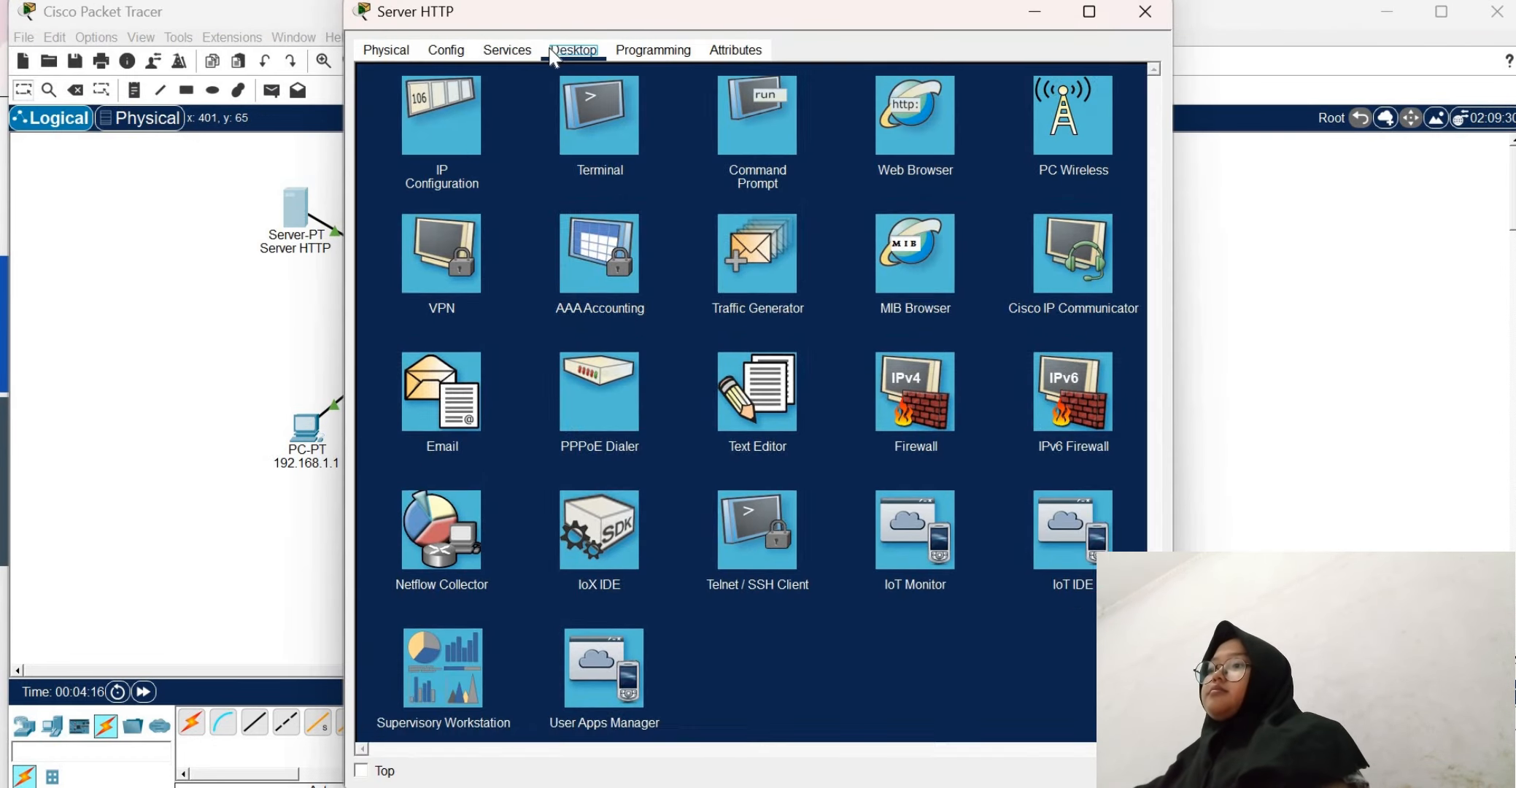
click(439, 127)
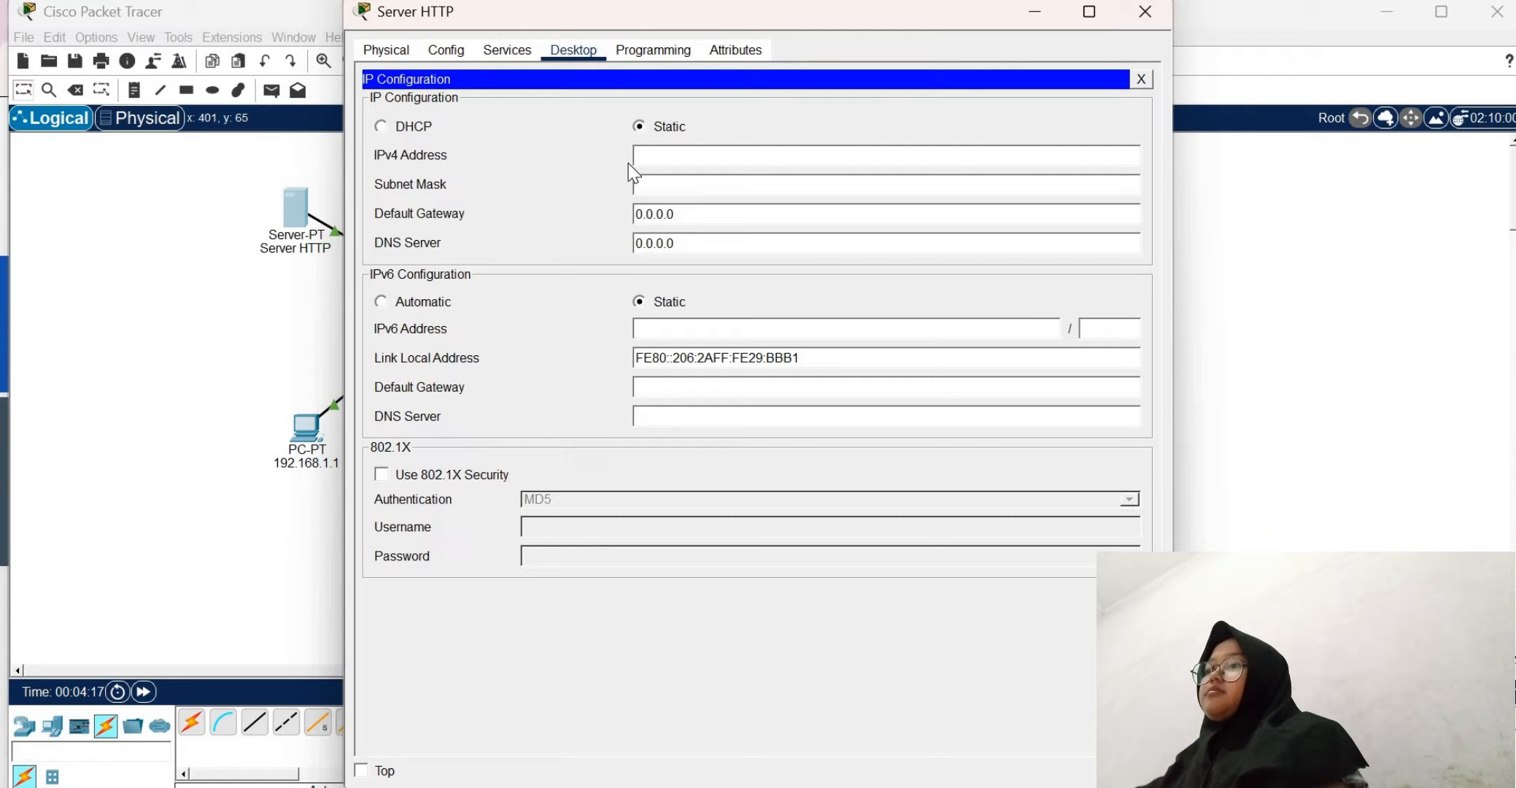
click(682, 163)
text(192.)
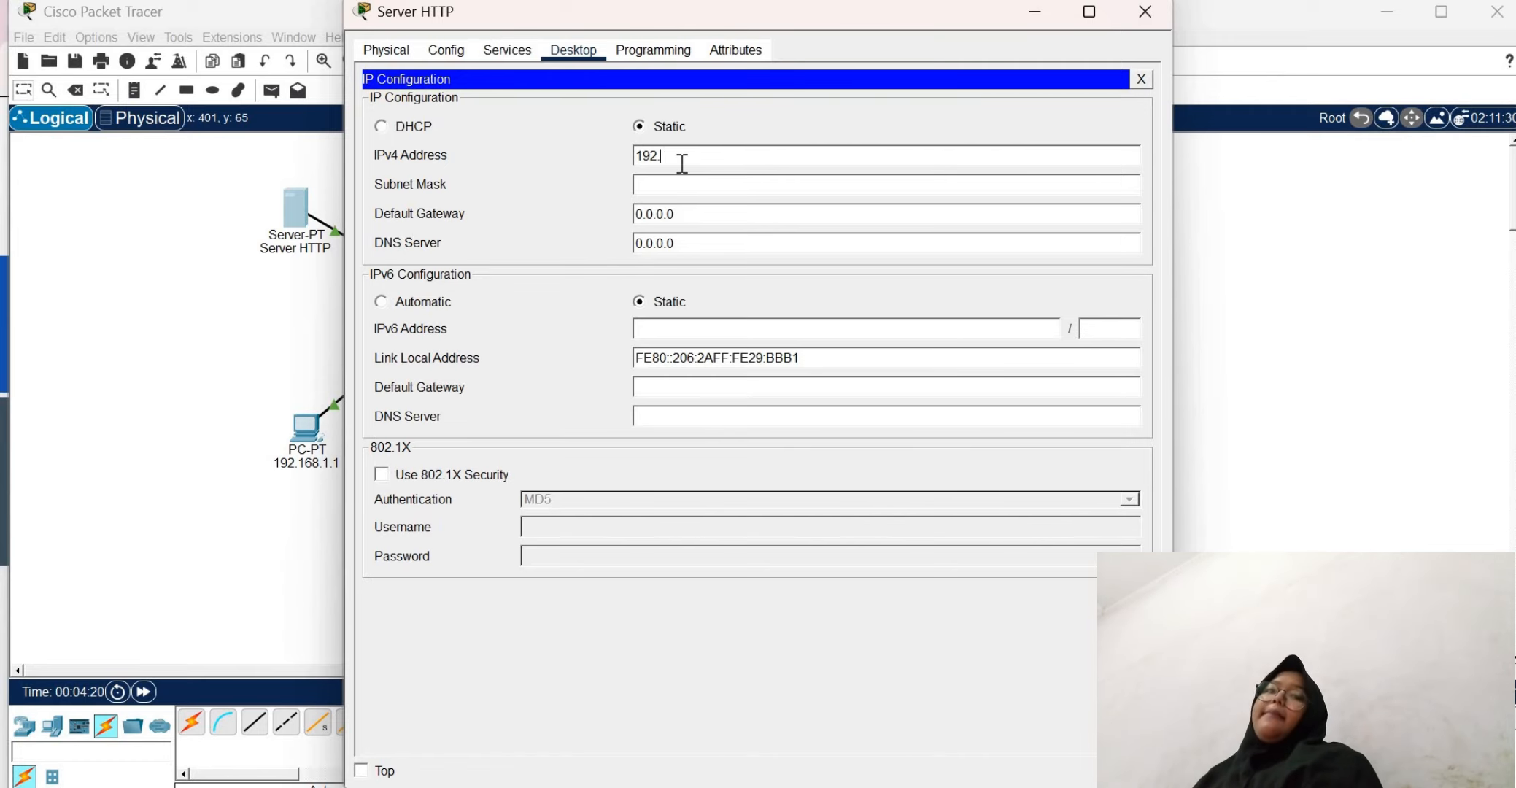
text(168)
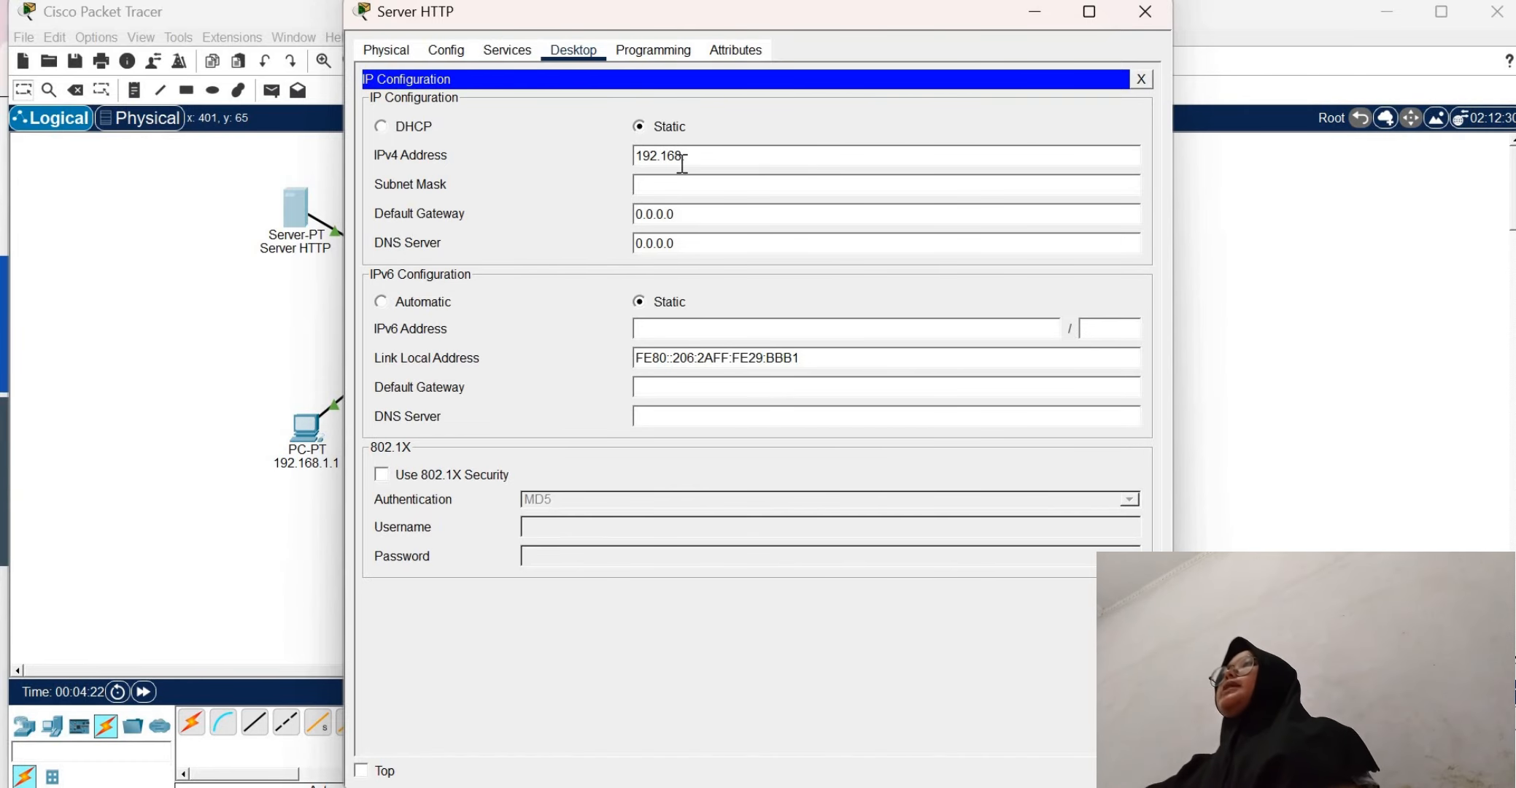
text(.1.5)
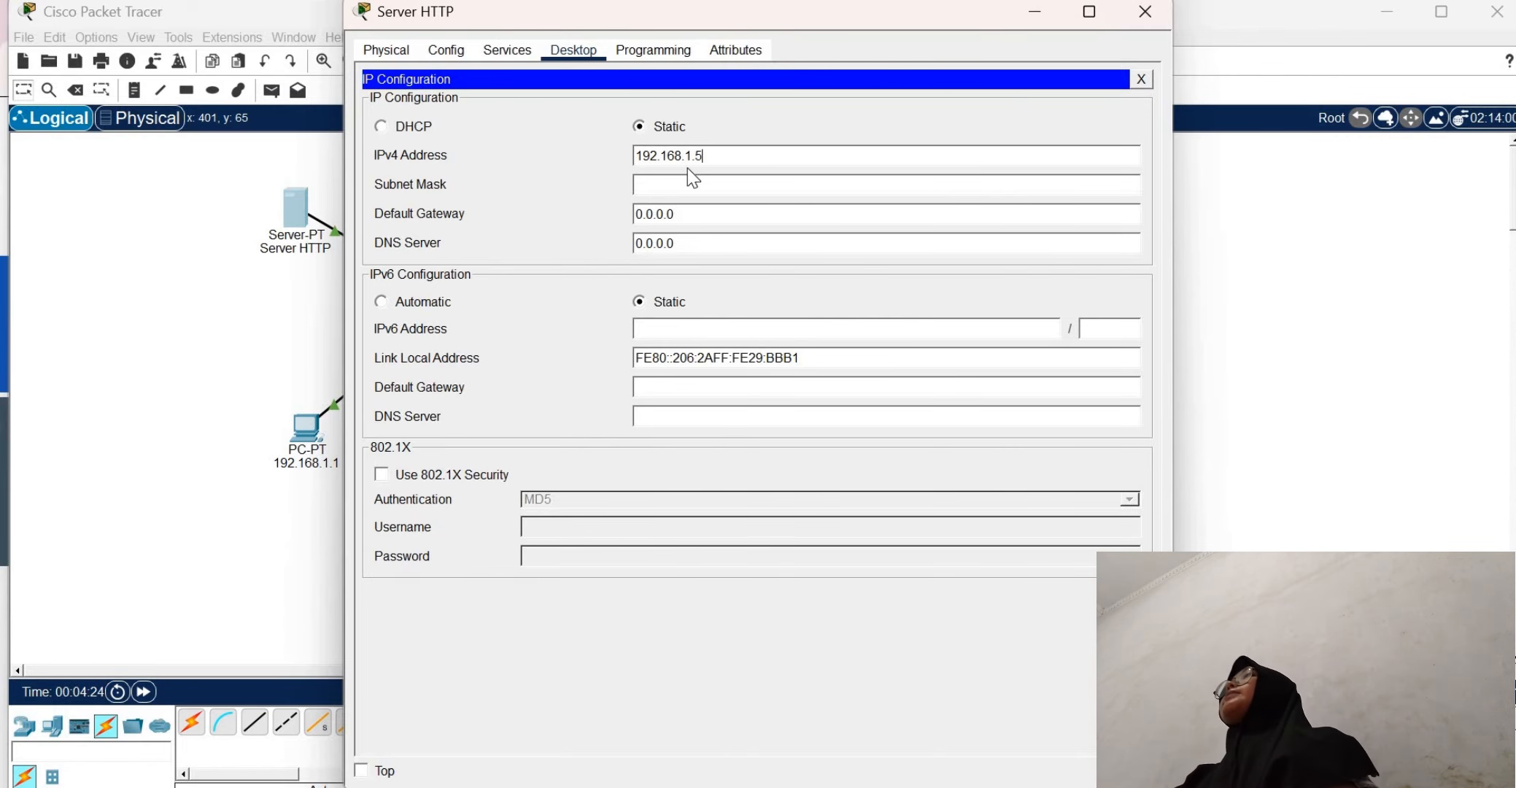
click(728, 190)
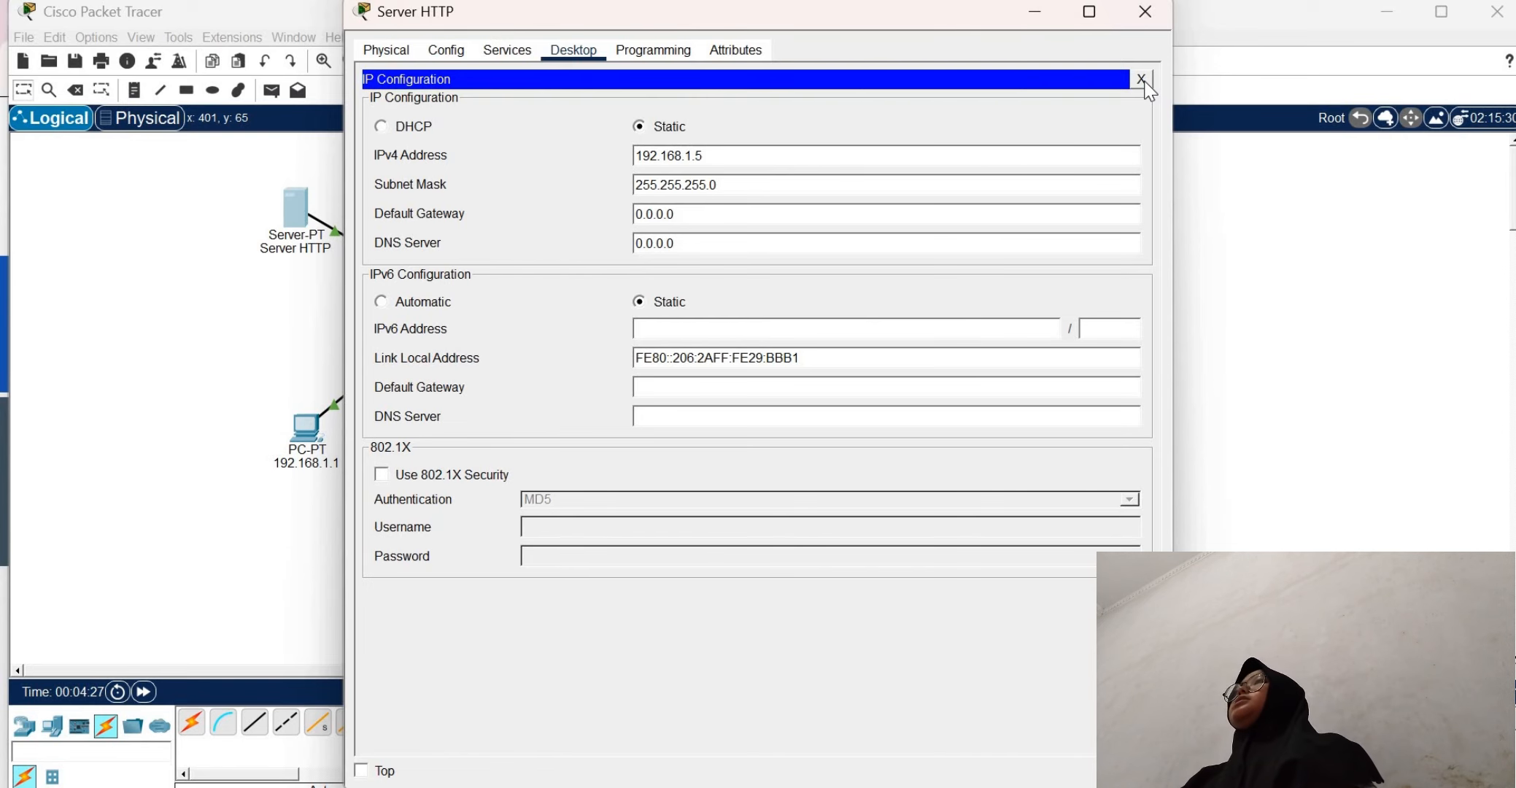
click(1142, 80)
Open the index.html file of the server's HTTP service for editing
click(459, 46)
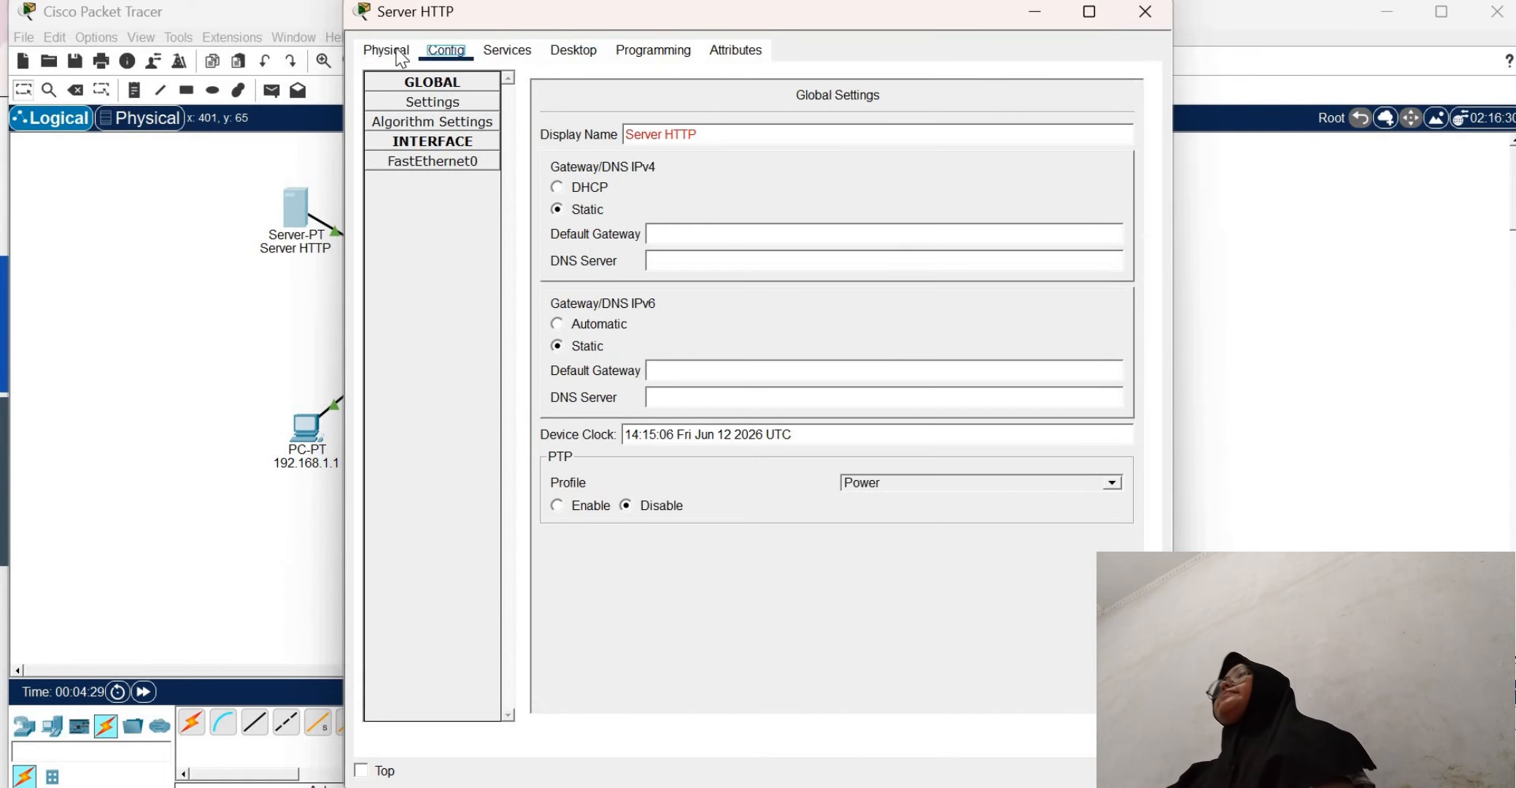
click(387, 49)
click(505, 51)
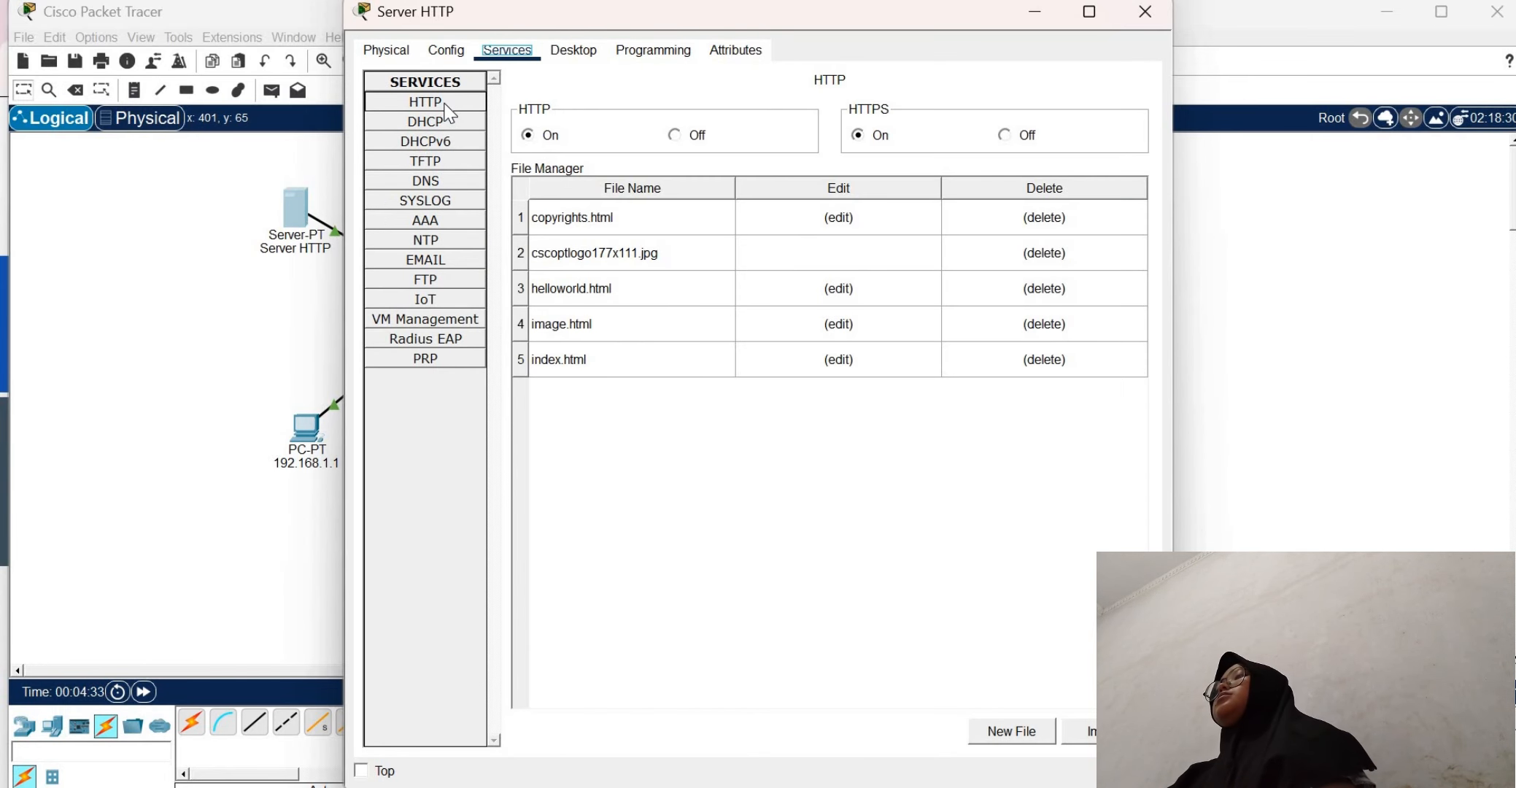
click(425, 102)
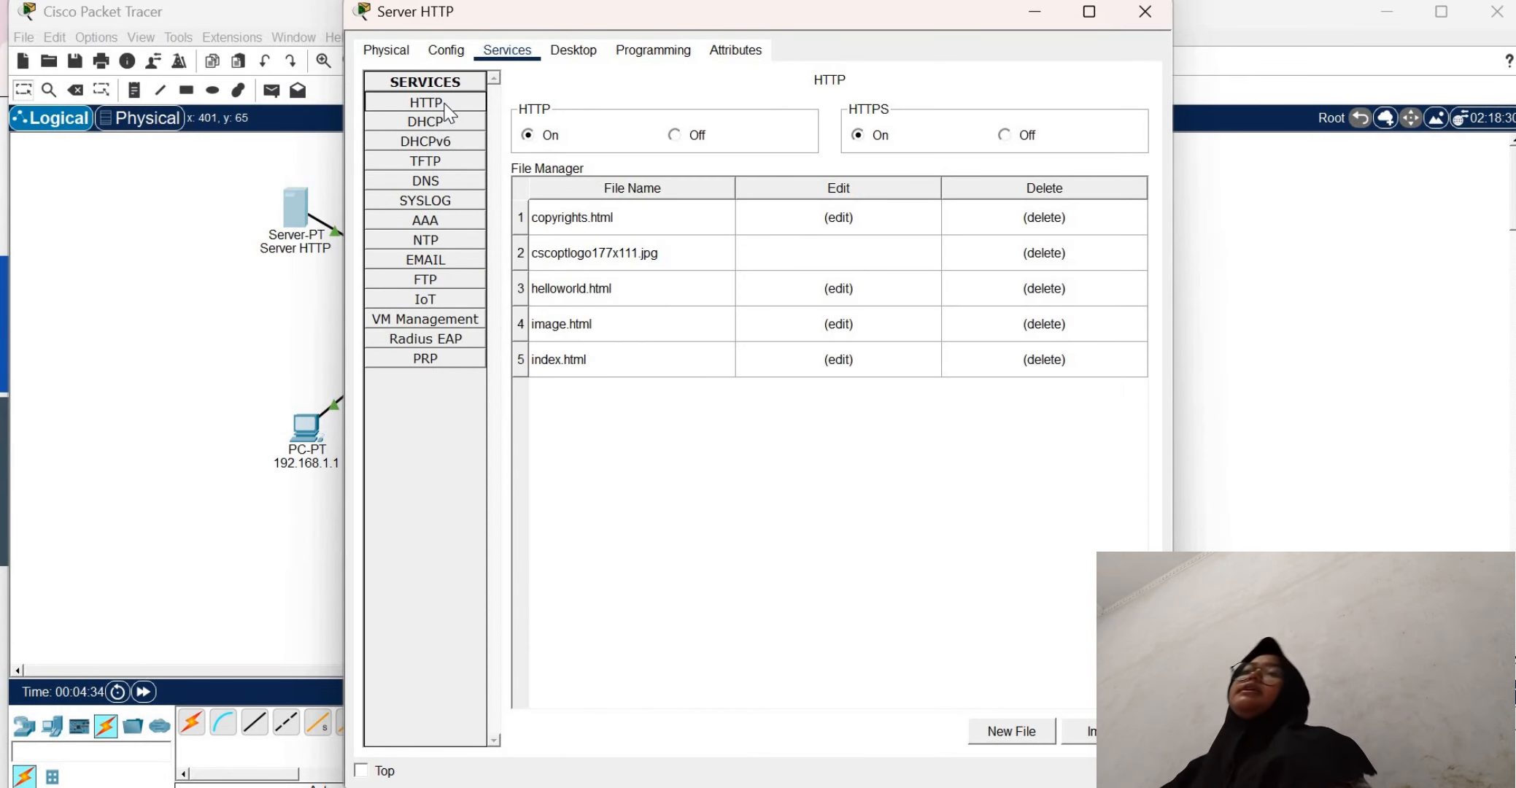
click(841, 357)
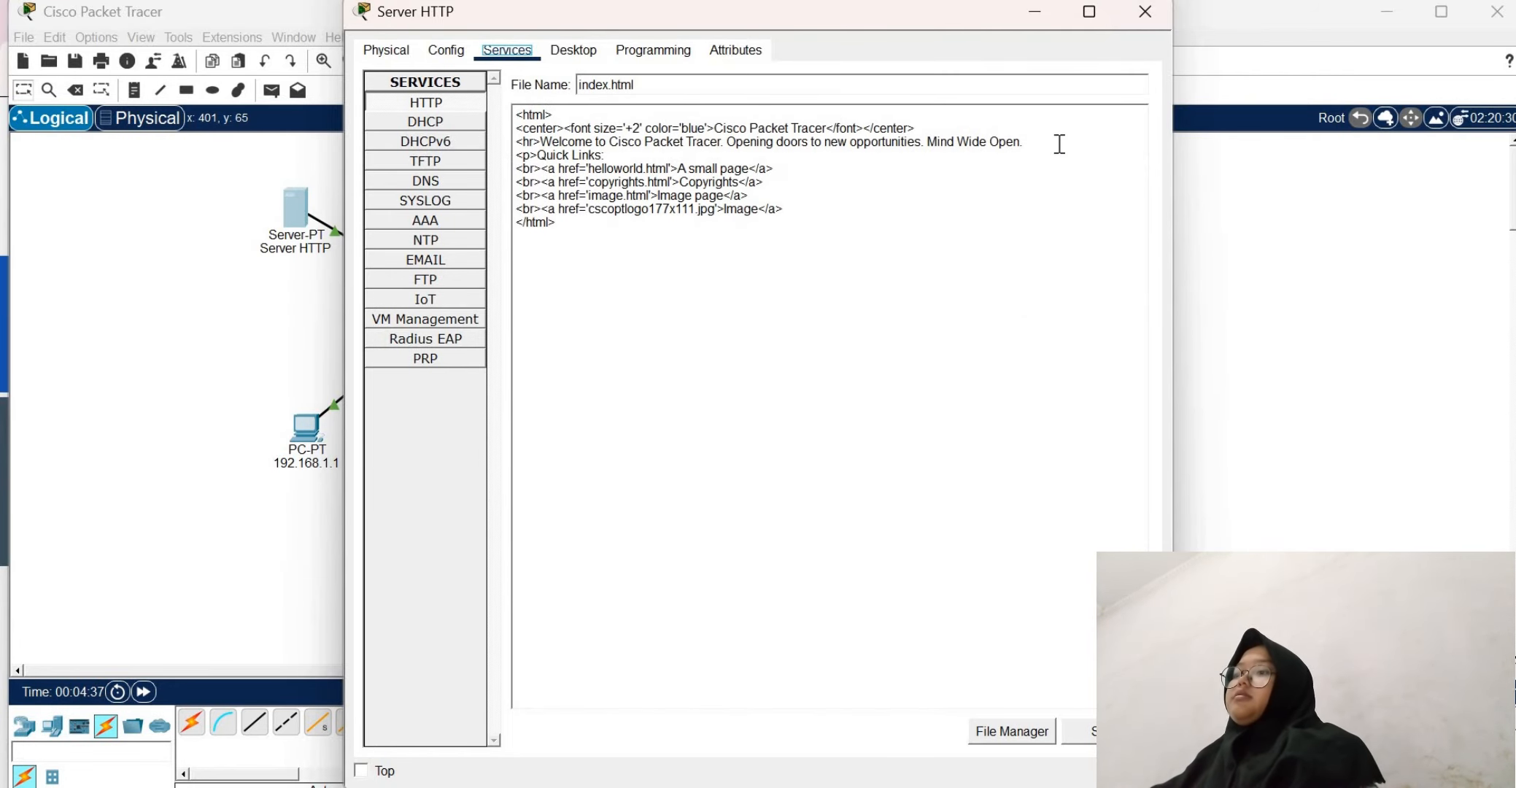
Replace the welcome sentence after the <hr> tag in index.html with "SELAM AT ANDA BERHASIL!!!"
drag(1024, 142, 937, 141)
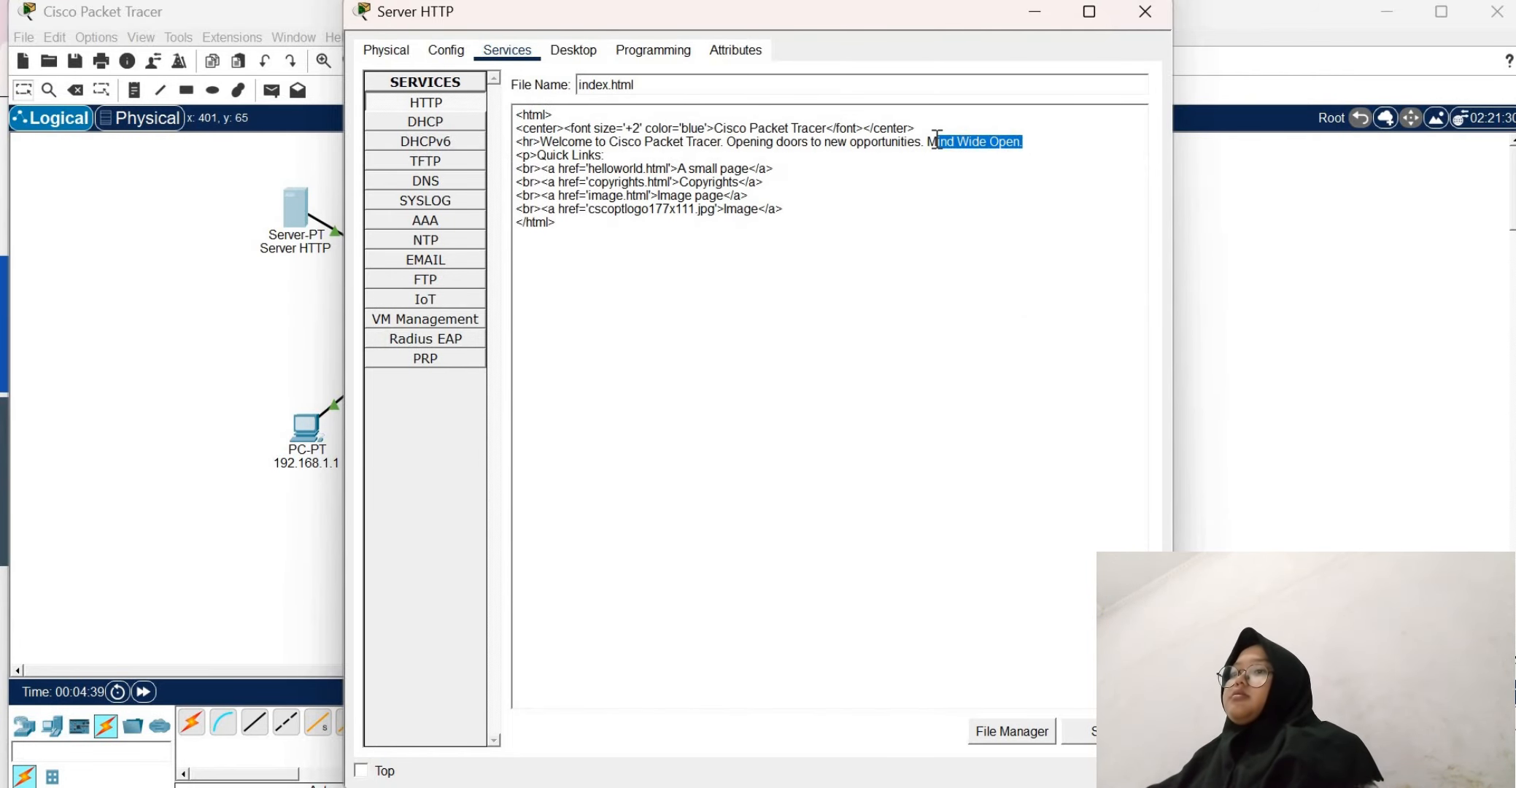
click(791, 156)
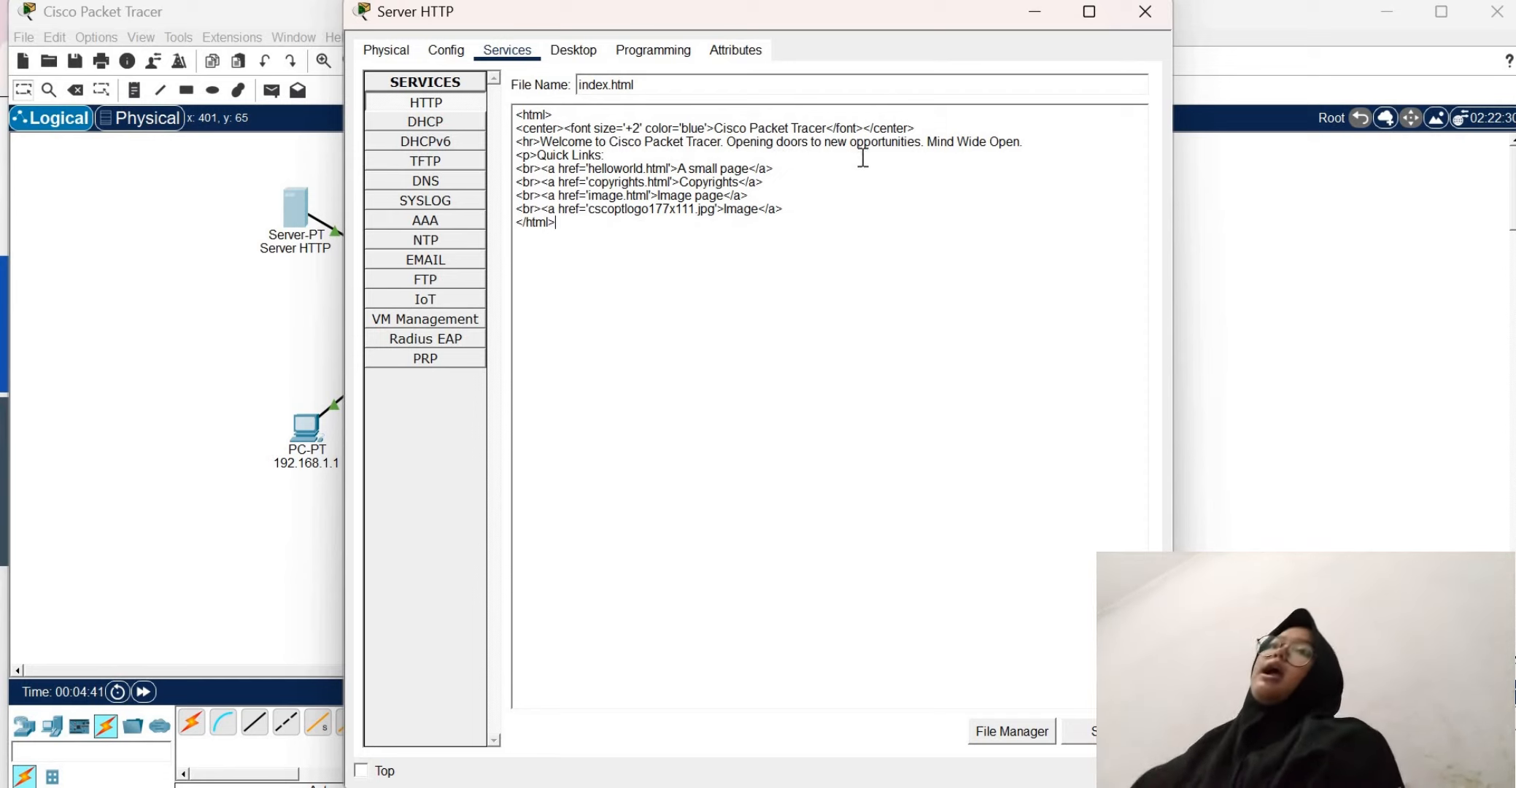
drag(1024, 142, 554, 141)
key(BackSpace)
key(BackSpace)
key(BackSpace)
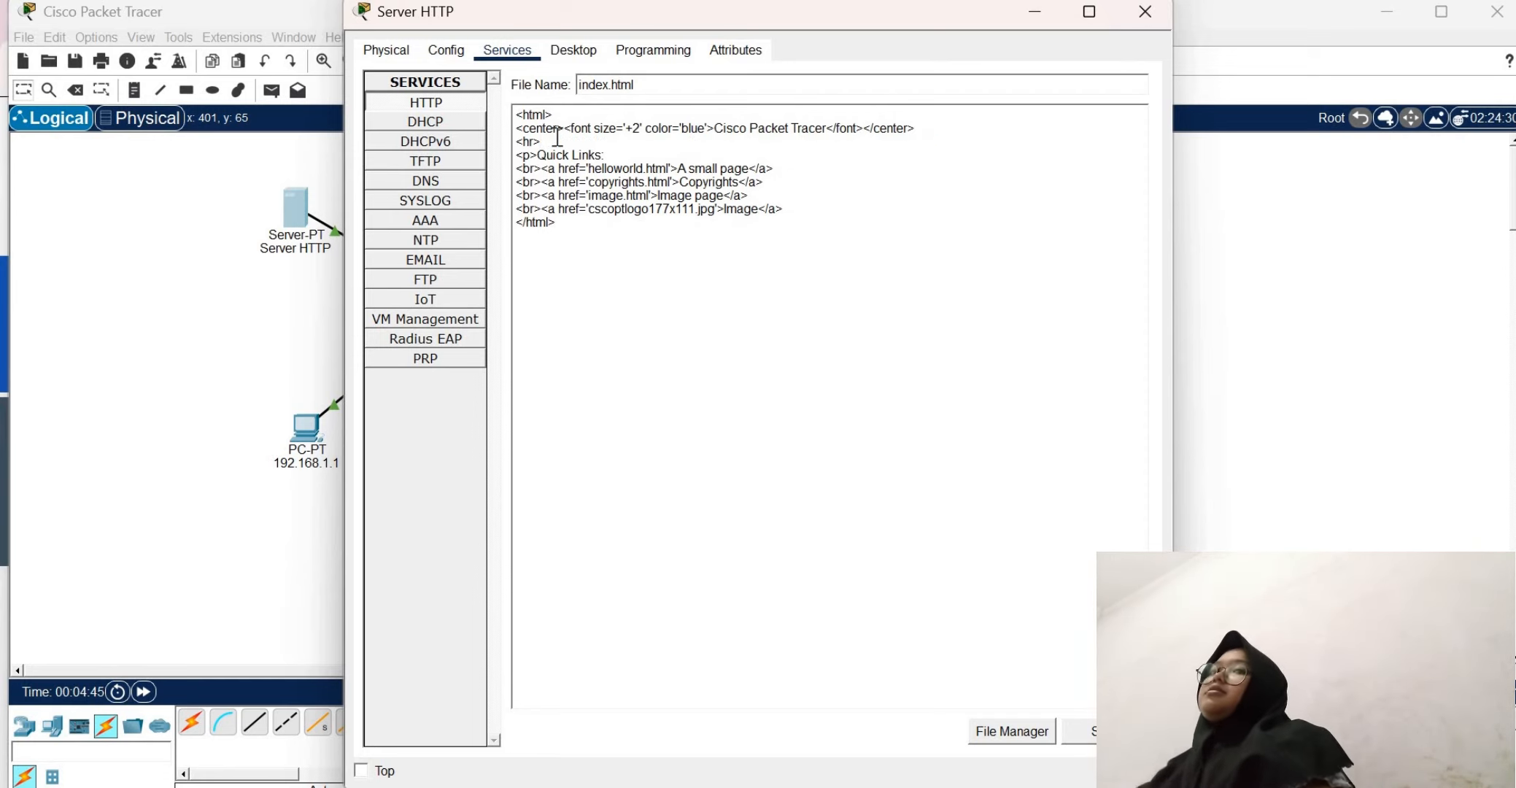
text(SELAM)
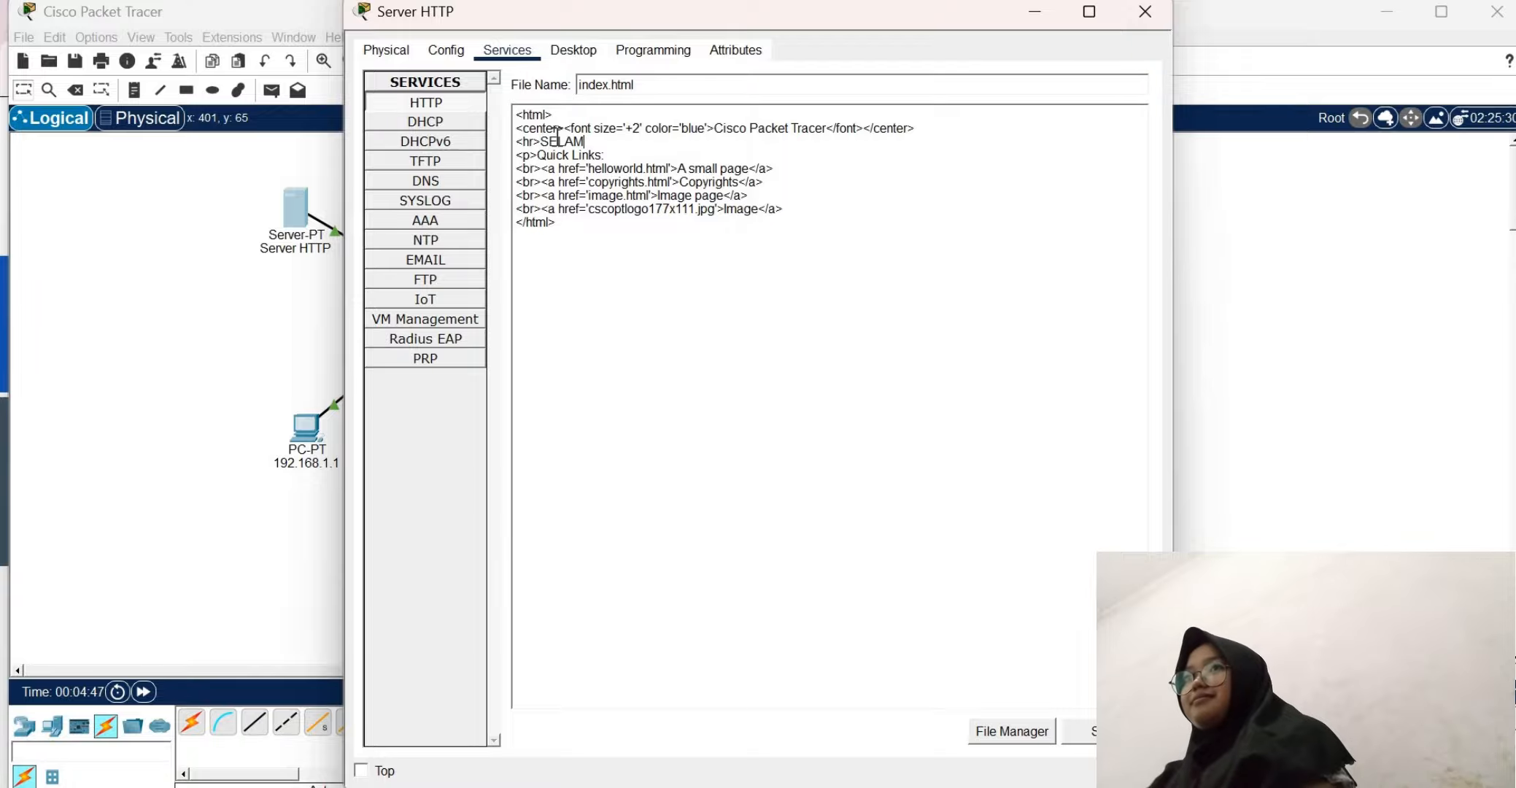
text( A)
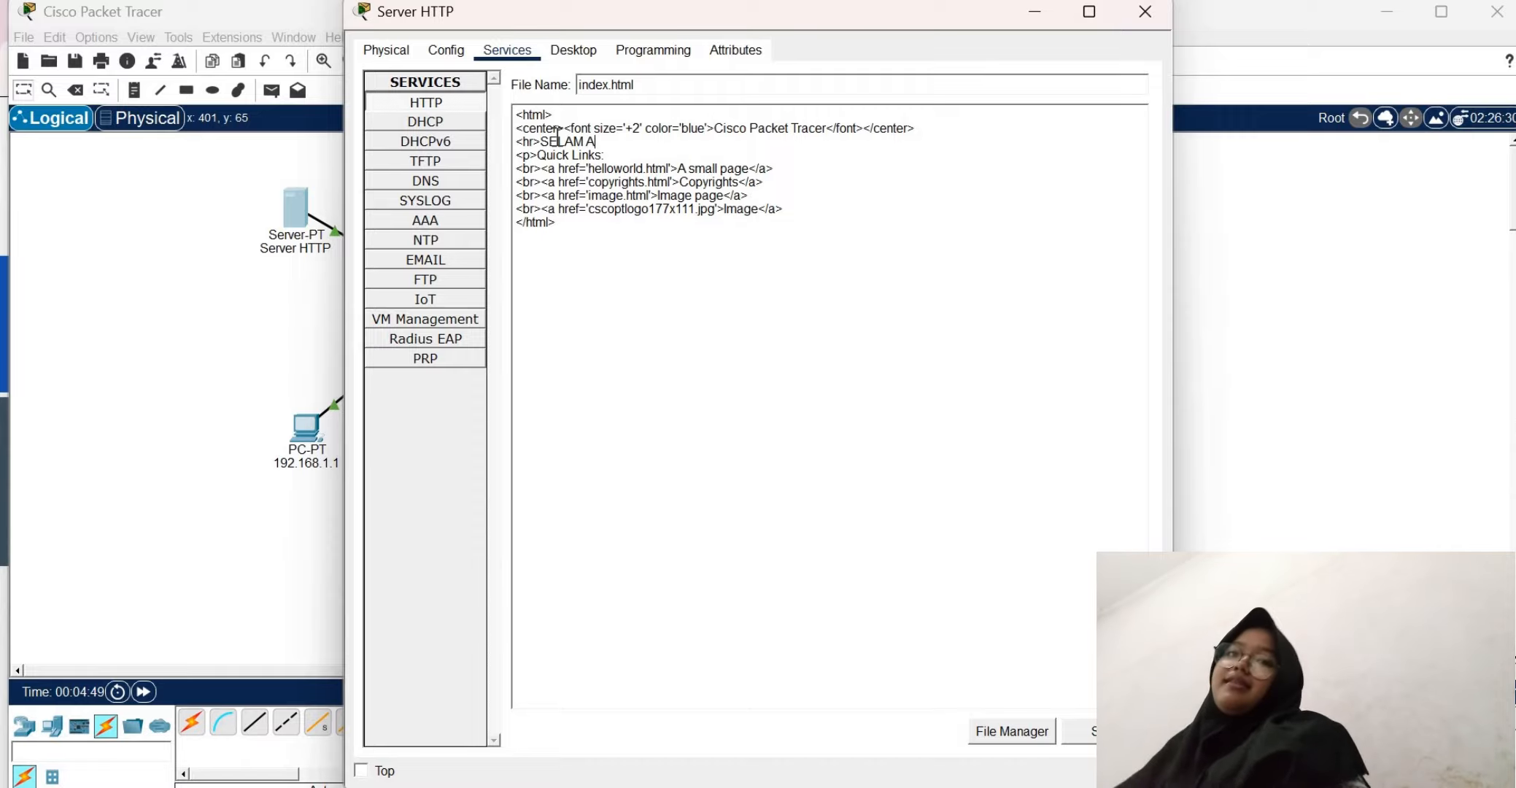
text(T ANDA BE)
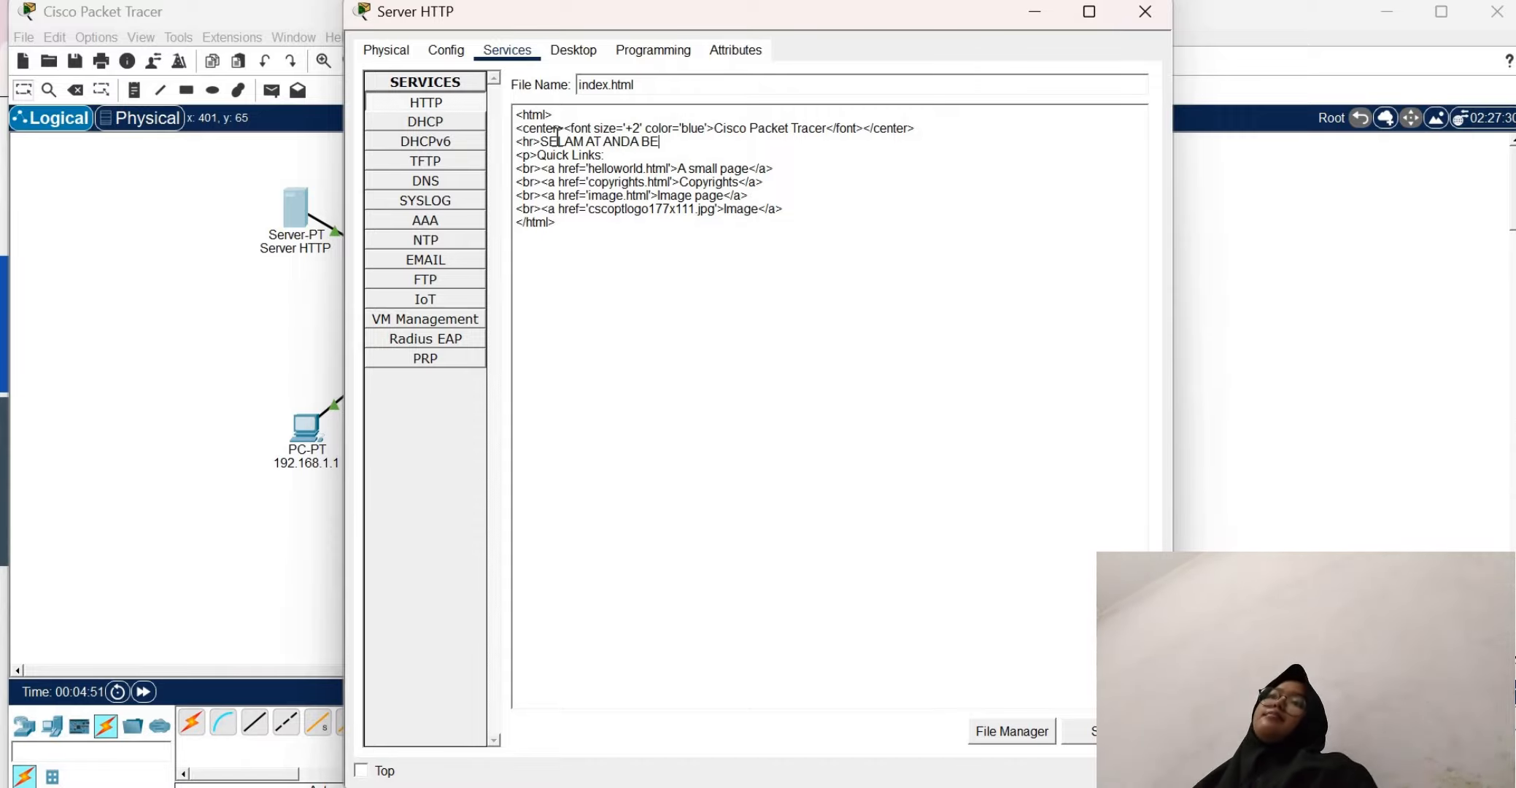
text(RHASIL)
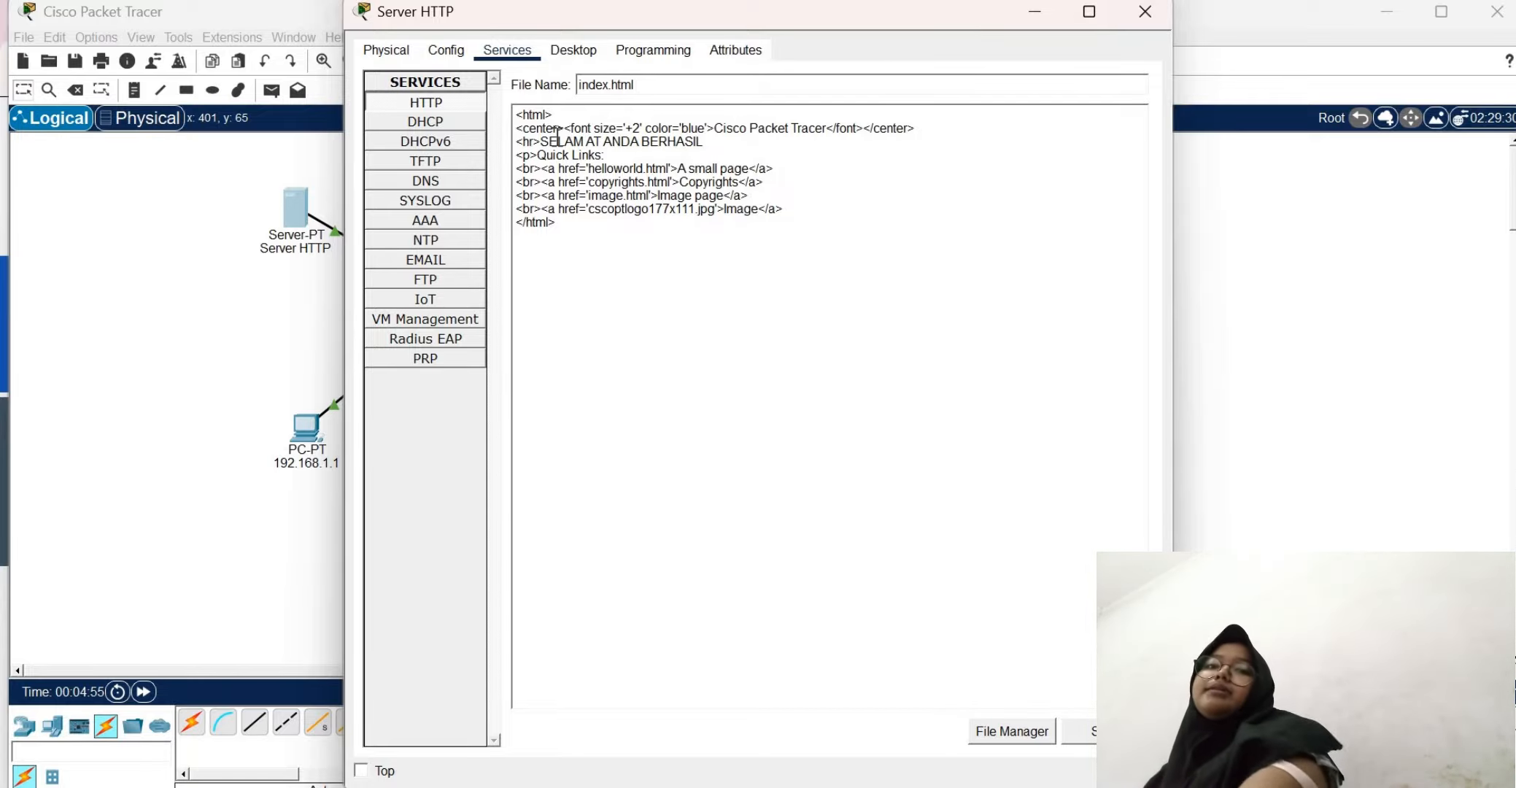
text(!!!)
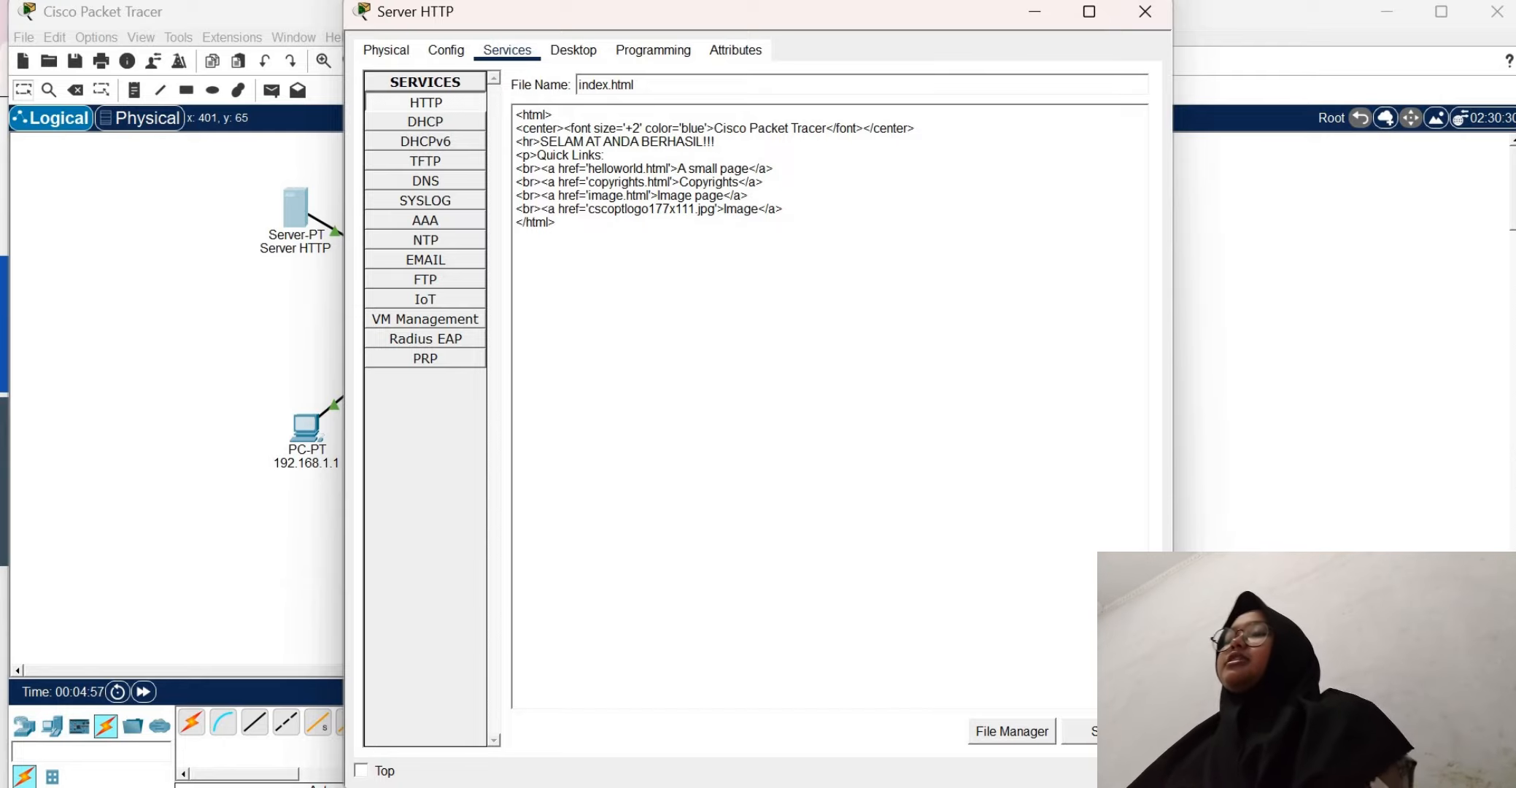
Save index.html over the existing file and close the Server HTTP window
click(1078, 730)
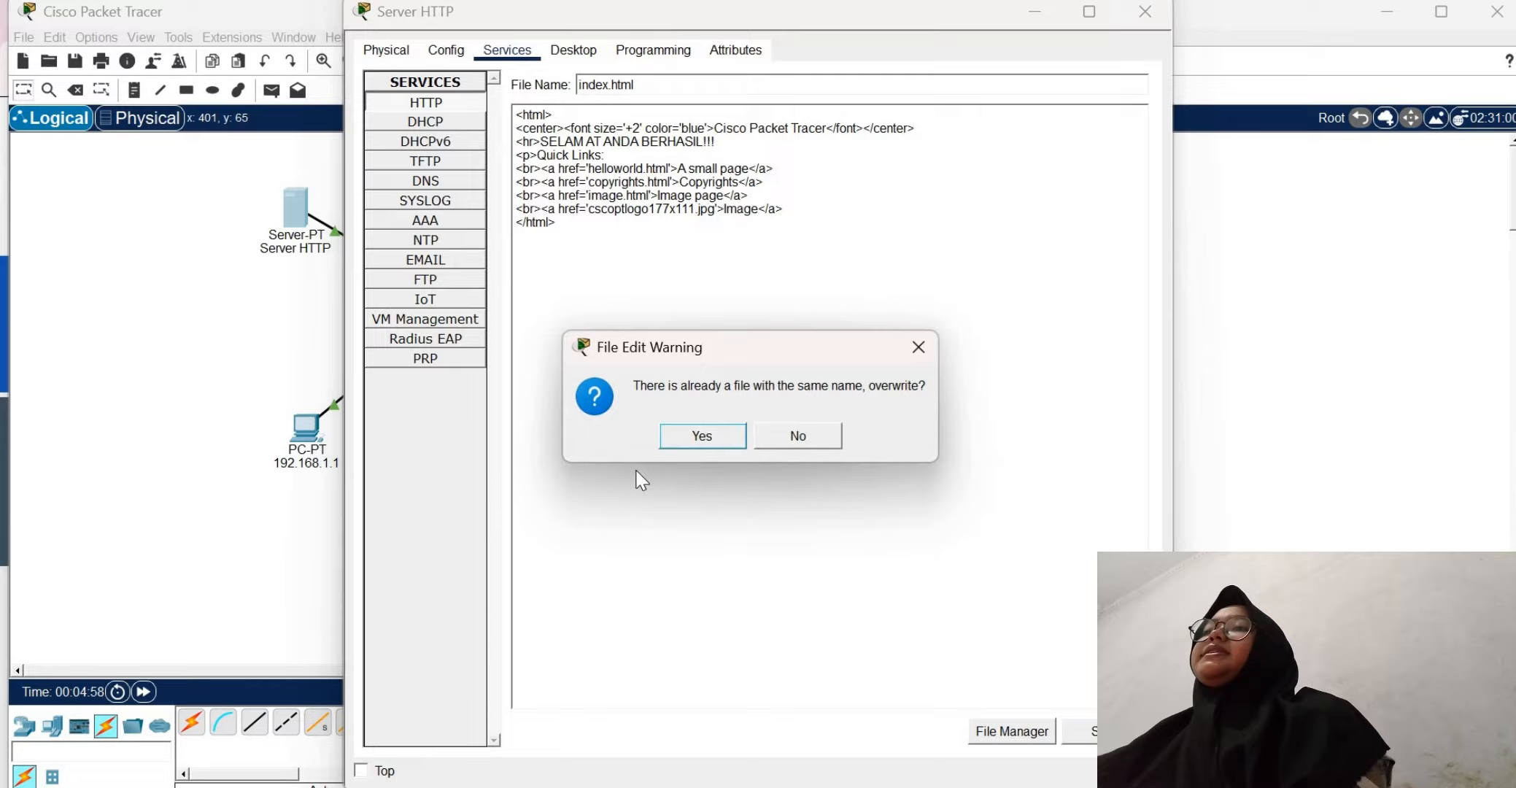
click(702, 435)
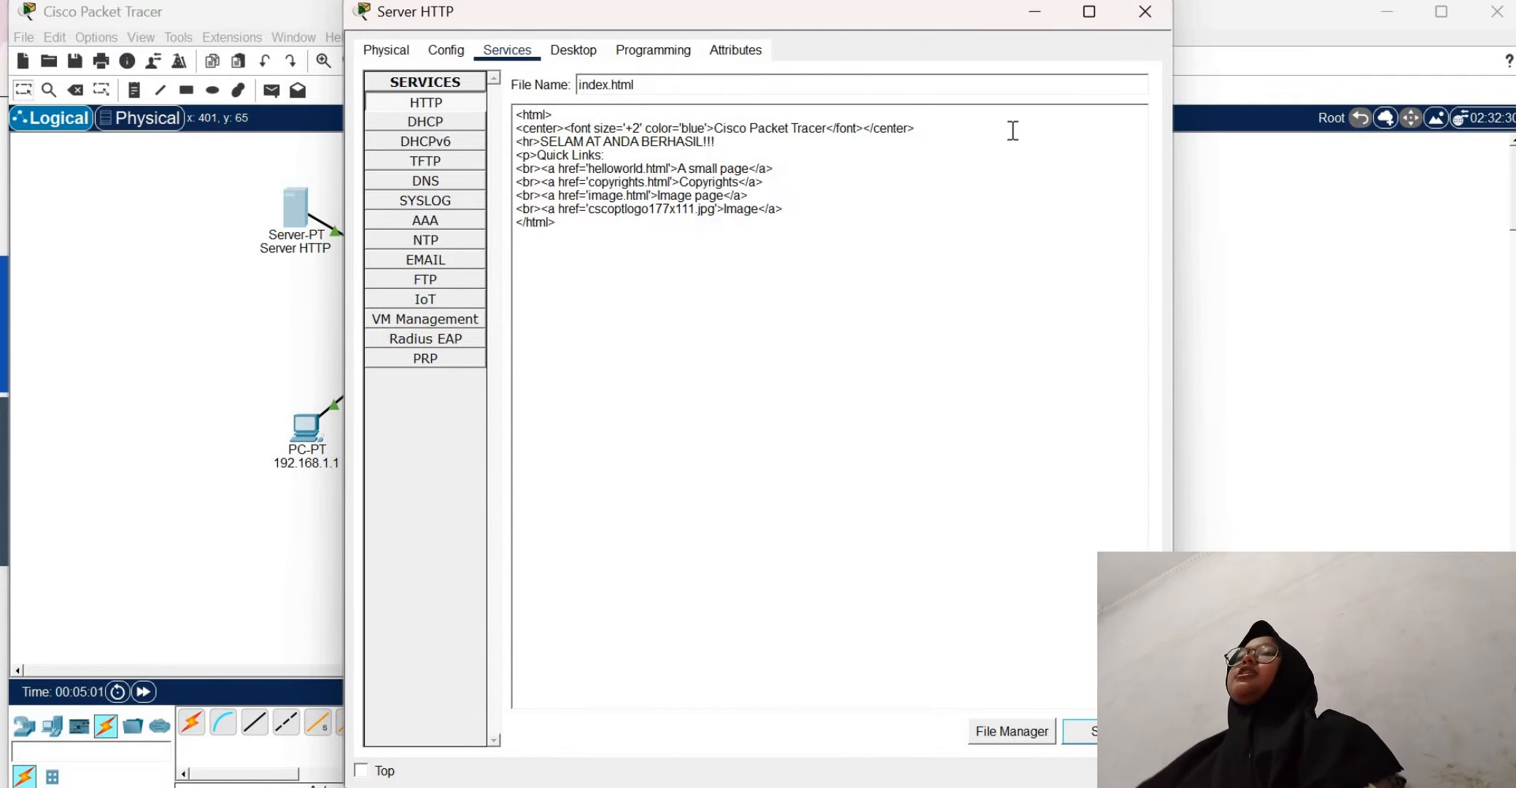
click(574, 51)
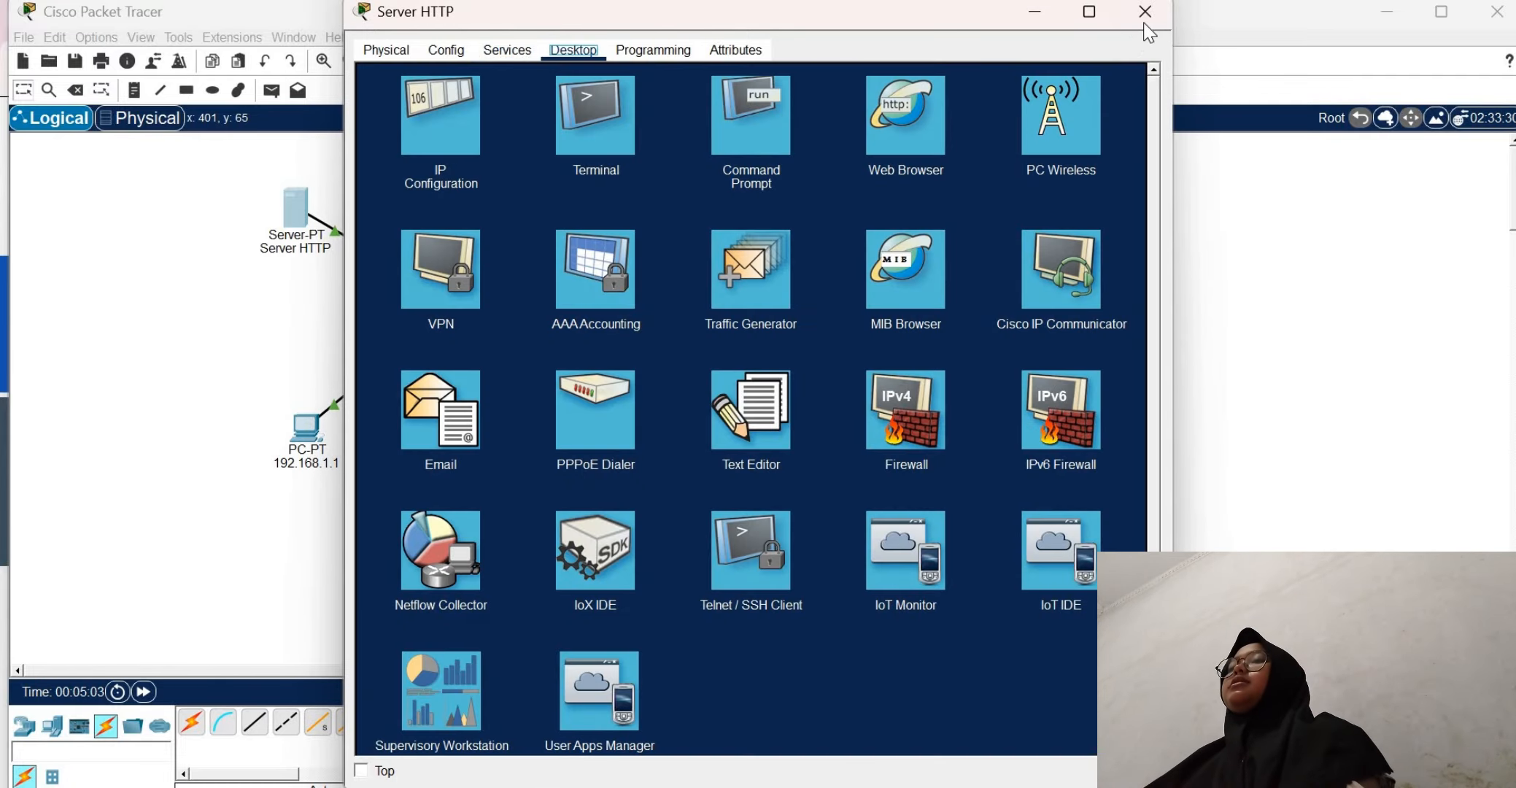
click(1145, 14)
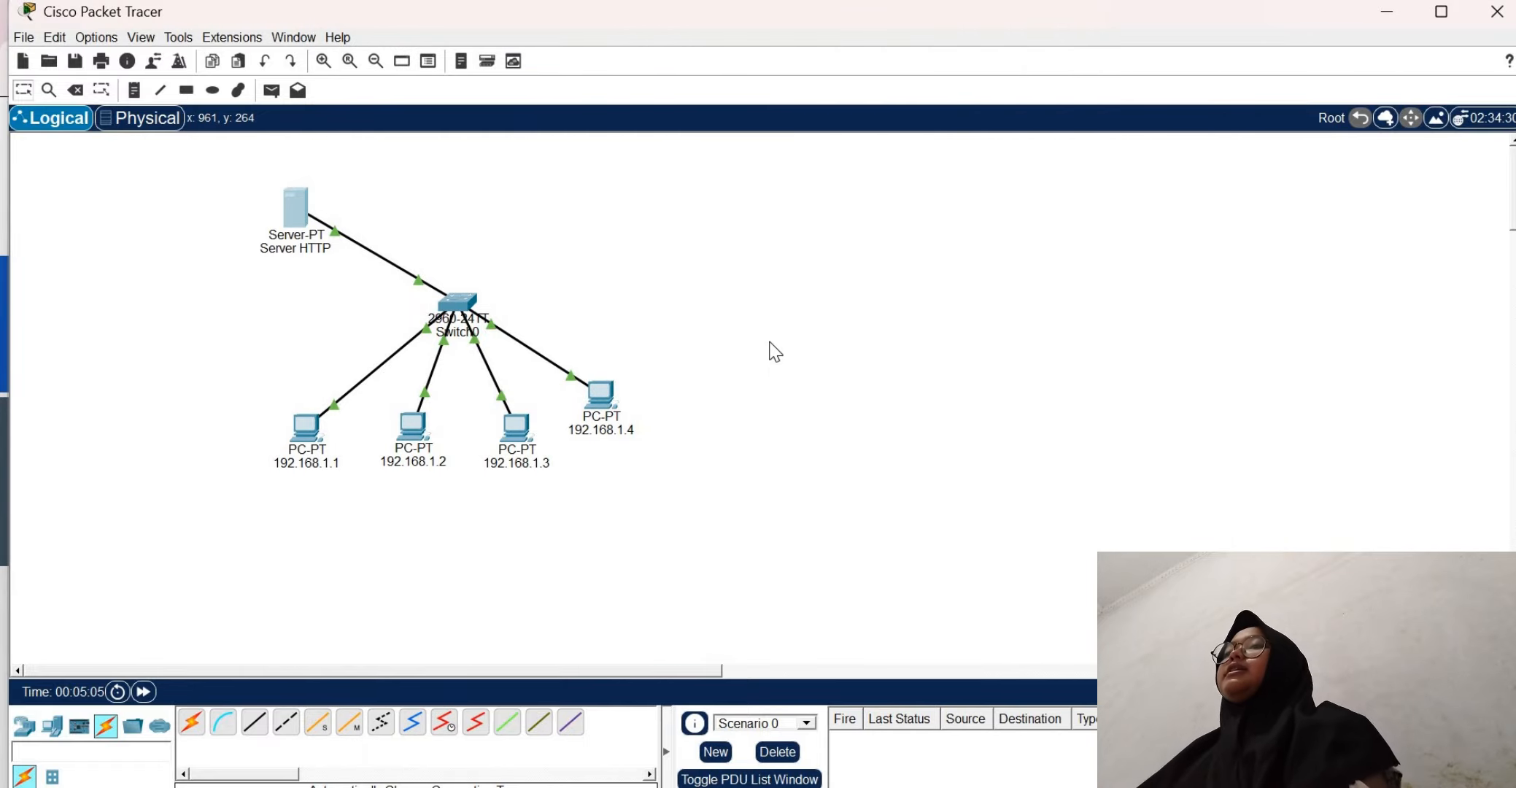
Load the server's page at 192.168.1.5 in the web browser of PC 192.168.1.1, and close that PC's window
click(307, 429)
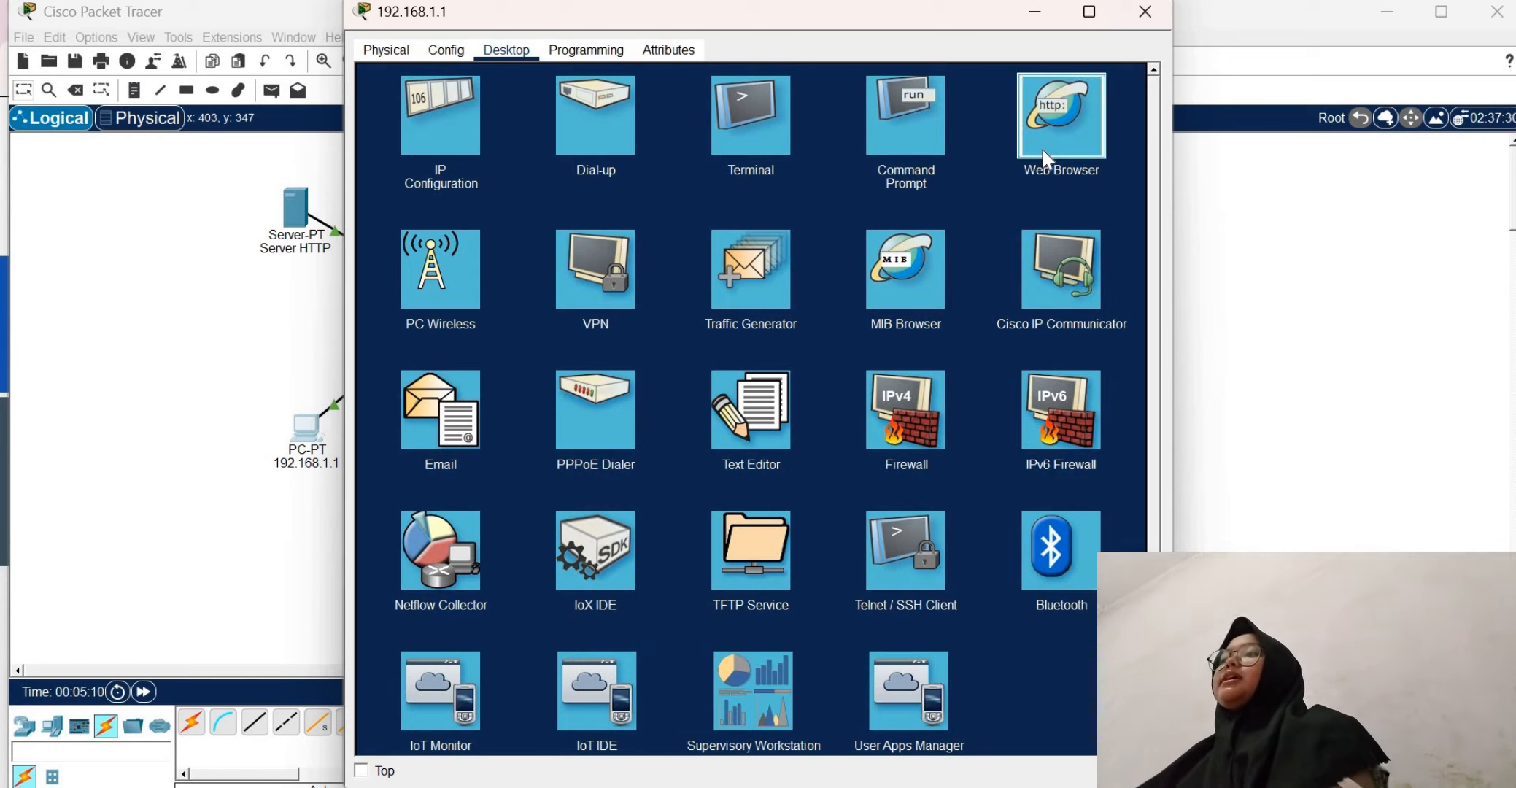
click(1045, 157)
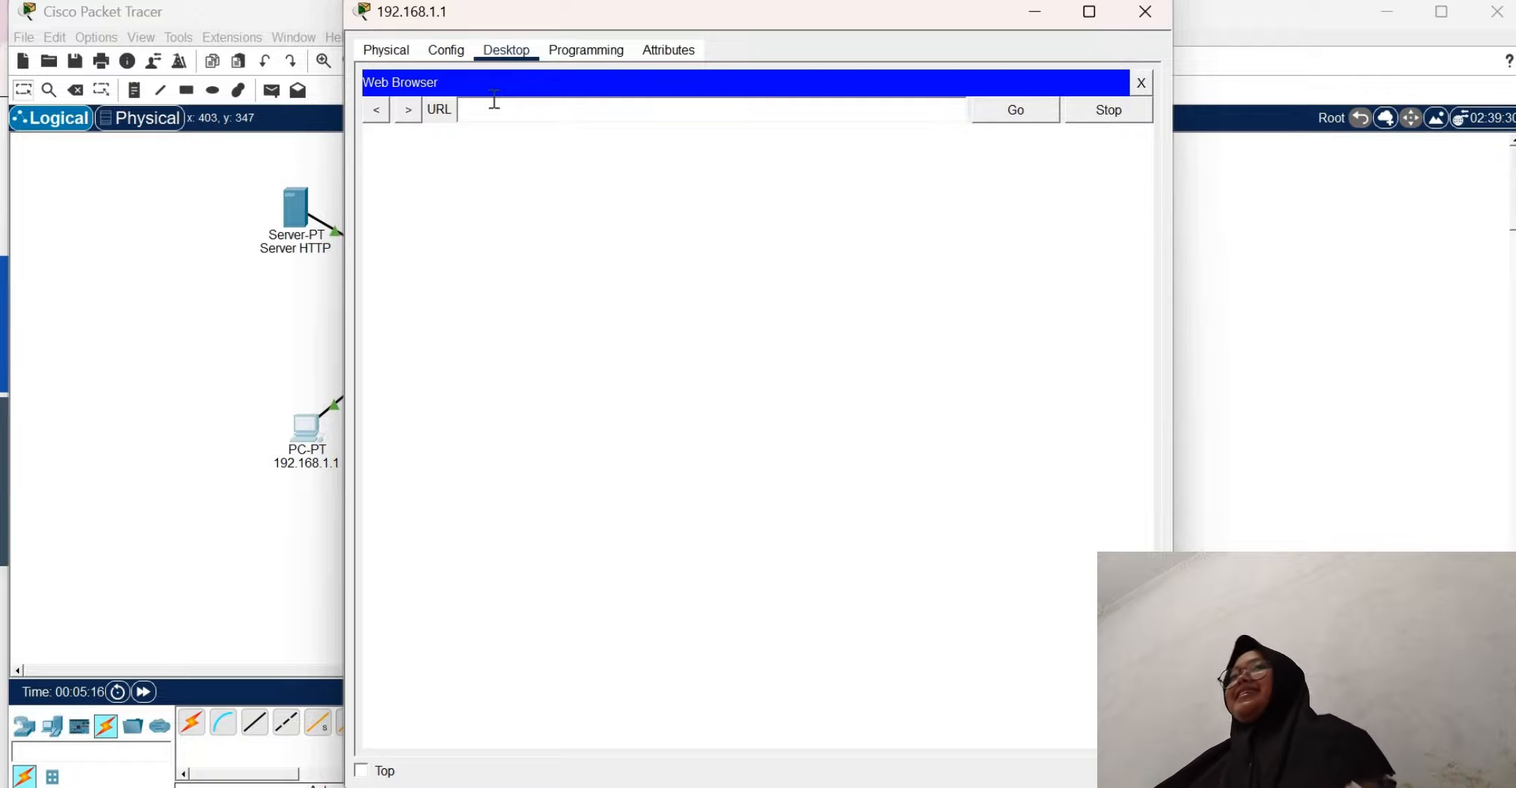
click(493, 99)
text(192.16)
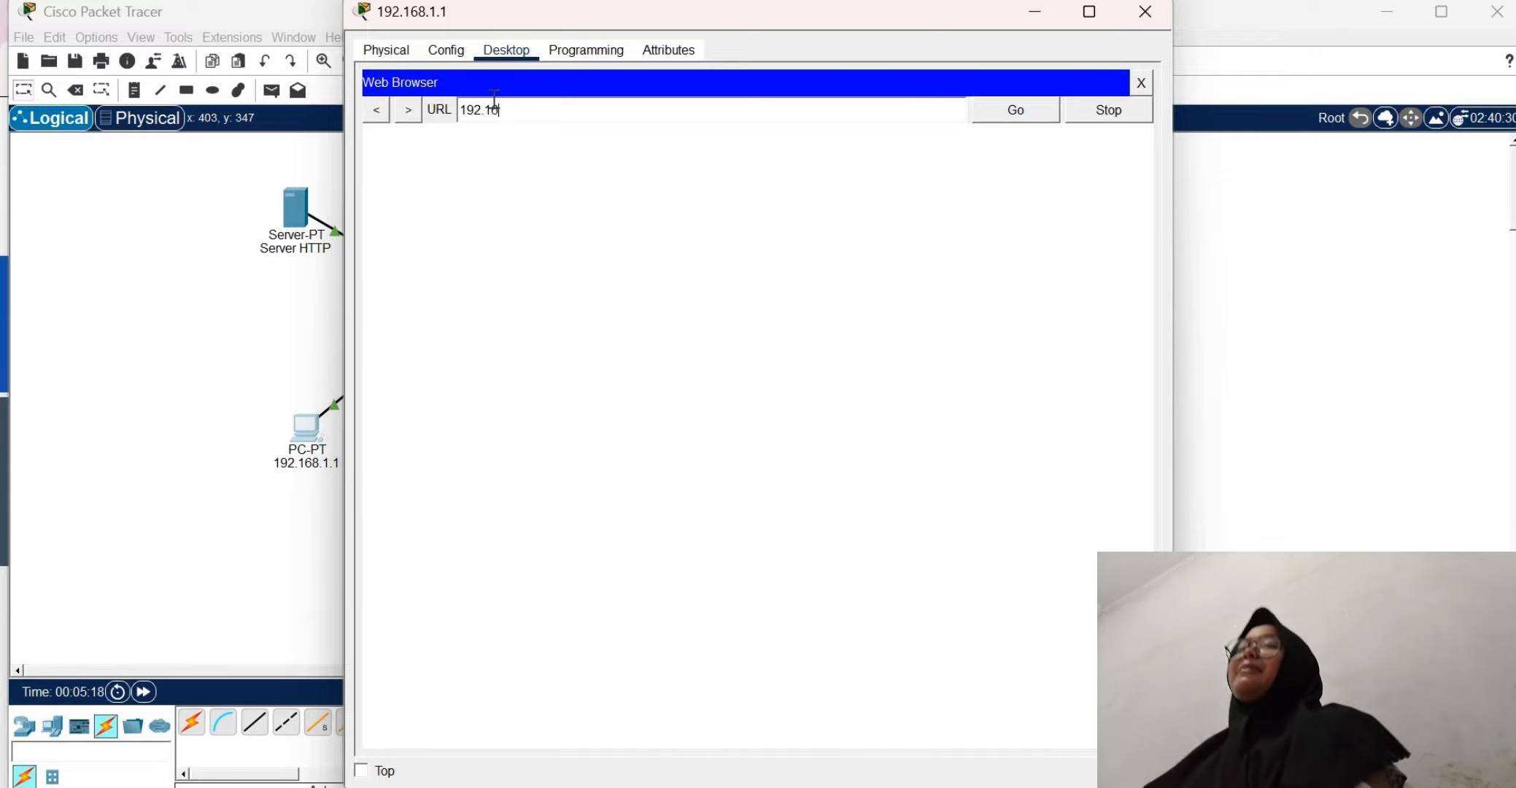
text(8.1.5)
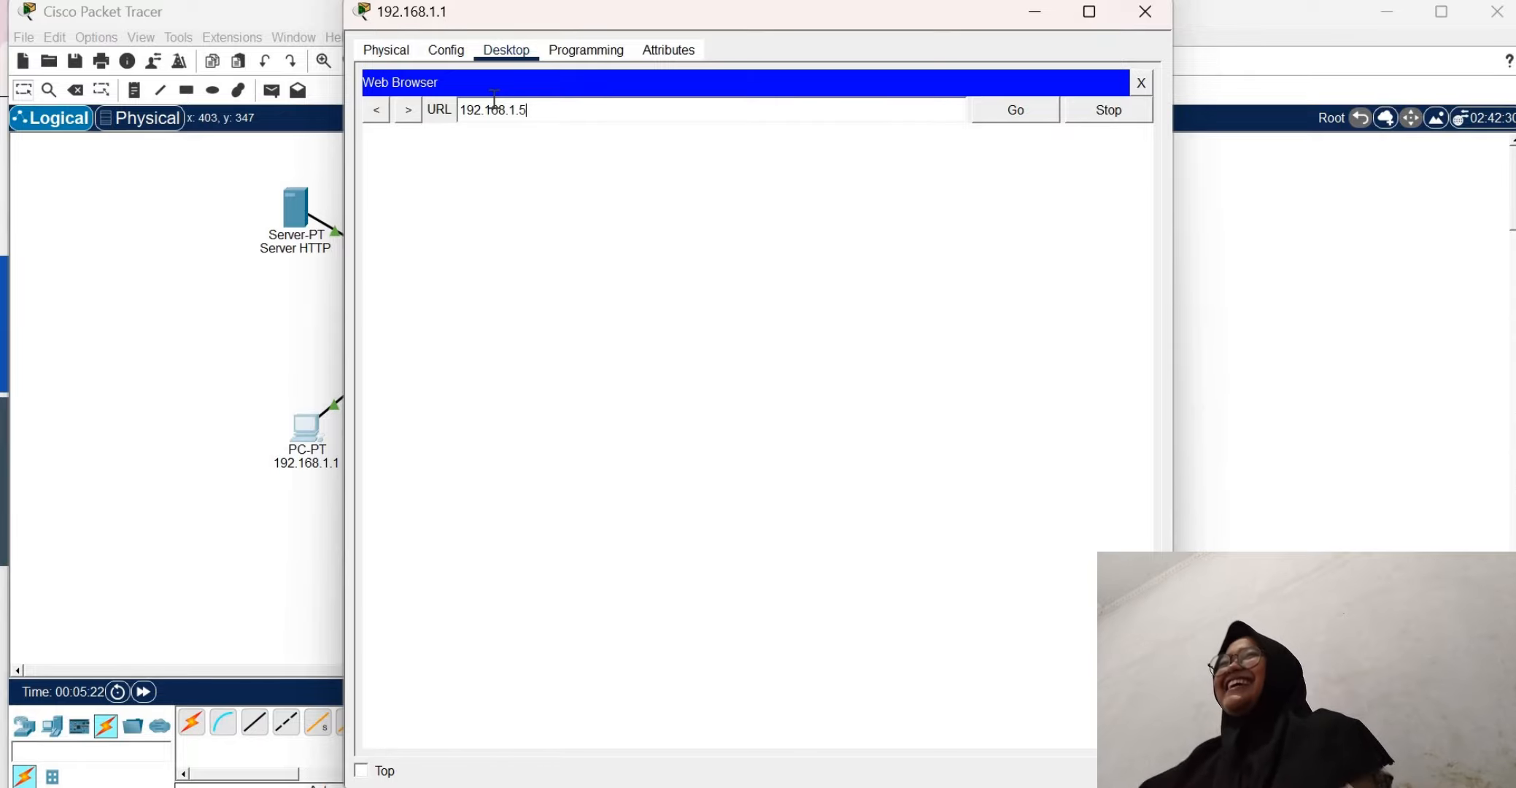
key(Return)
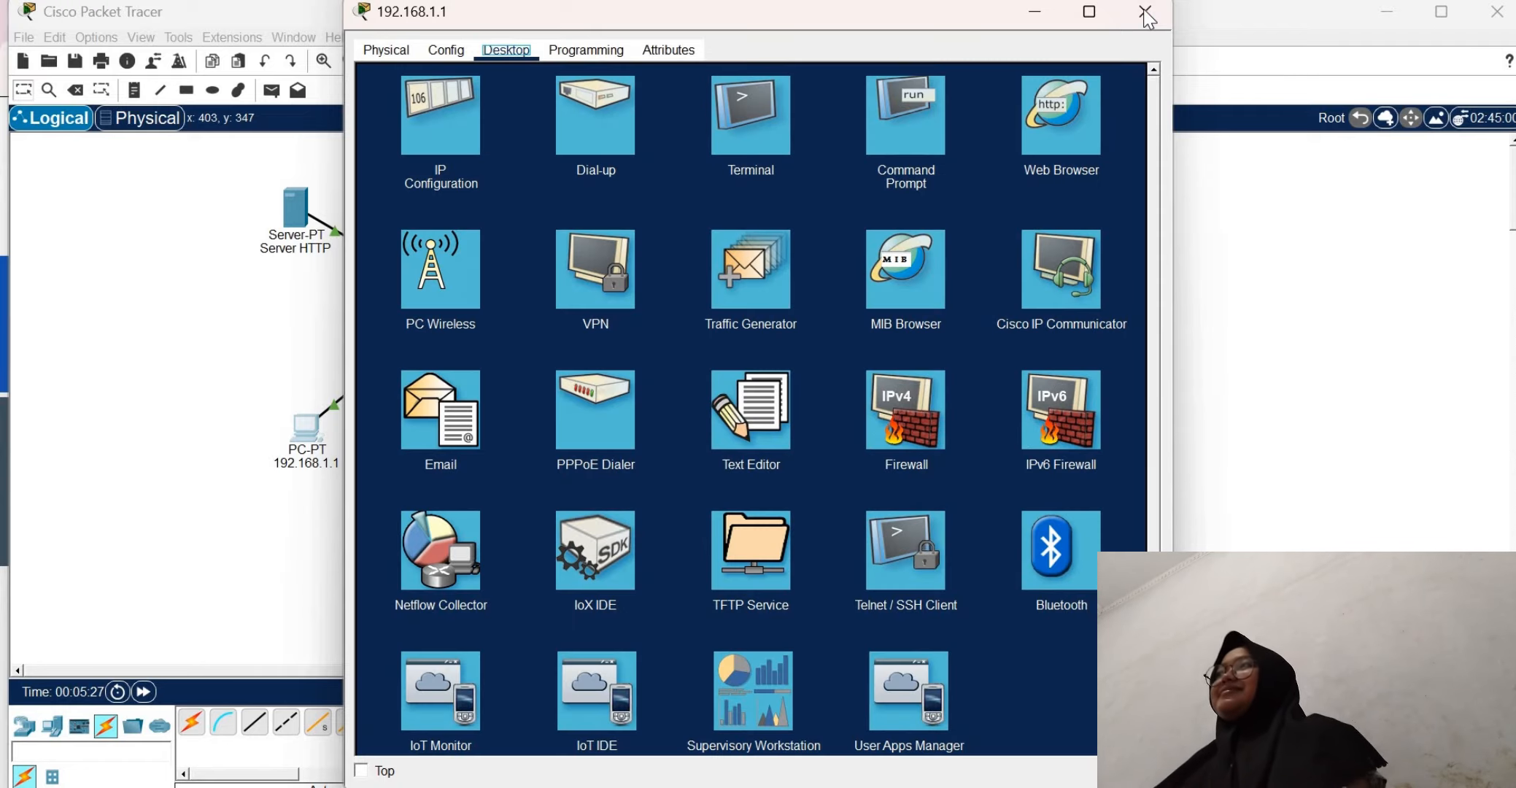
click(1141, 80)
click(1143, 8)
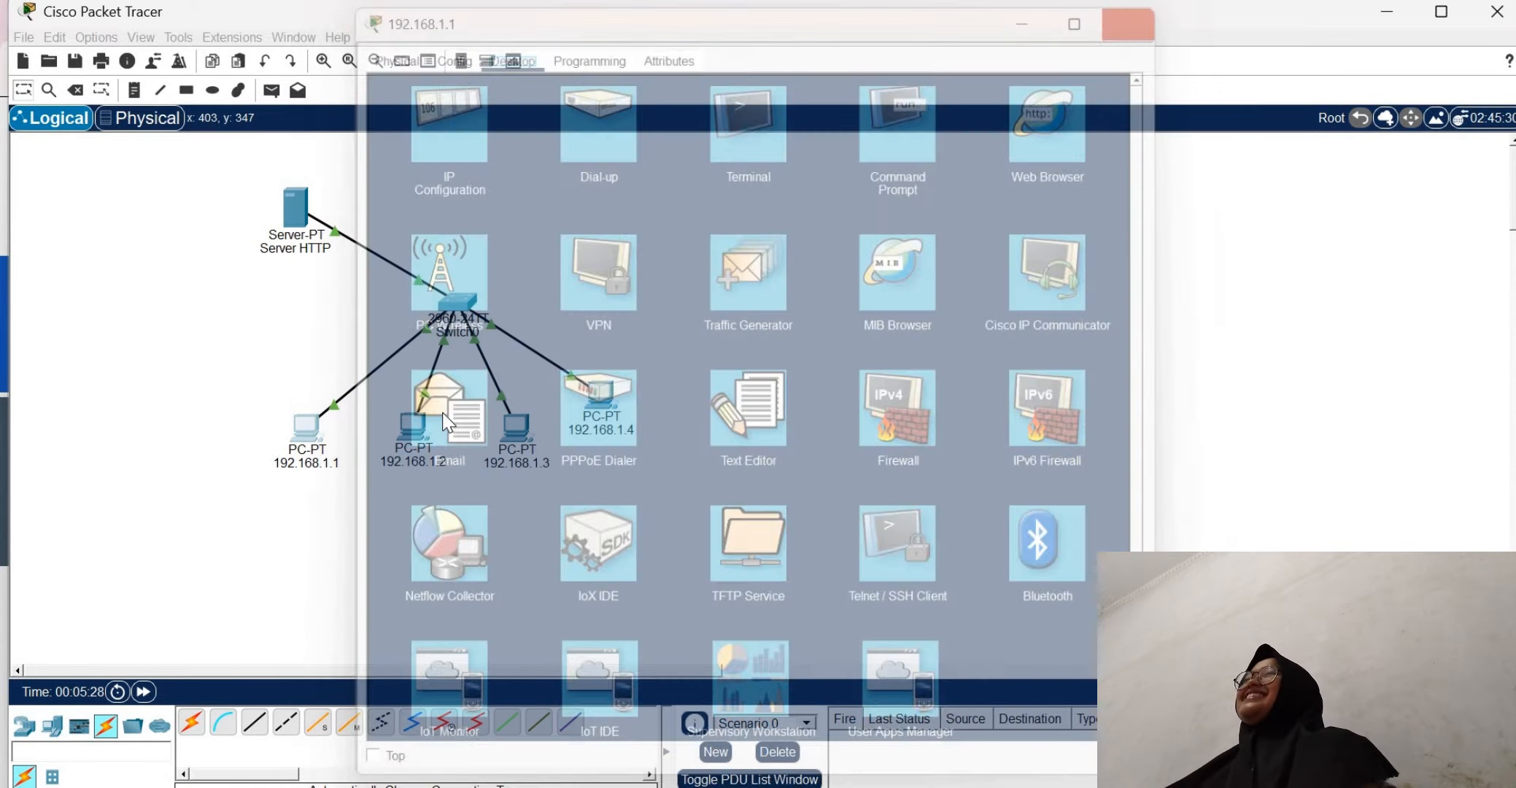
Try to load 192.168.1.1 in the web browser of PC 192.168.1.2
click(426, 435)
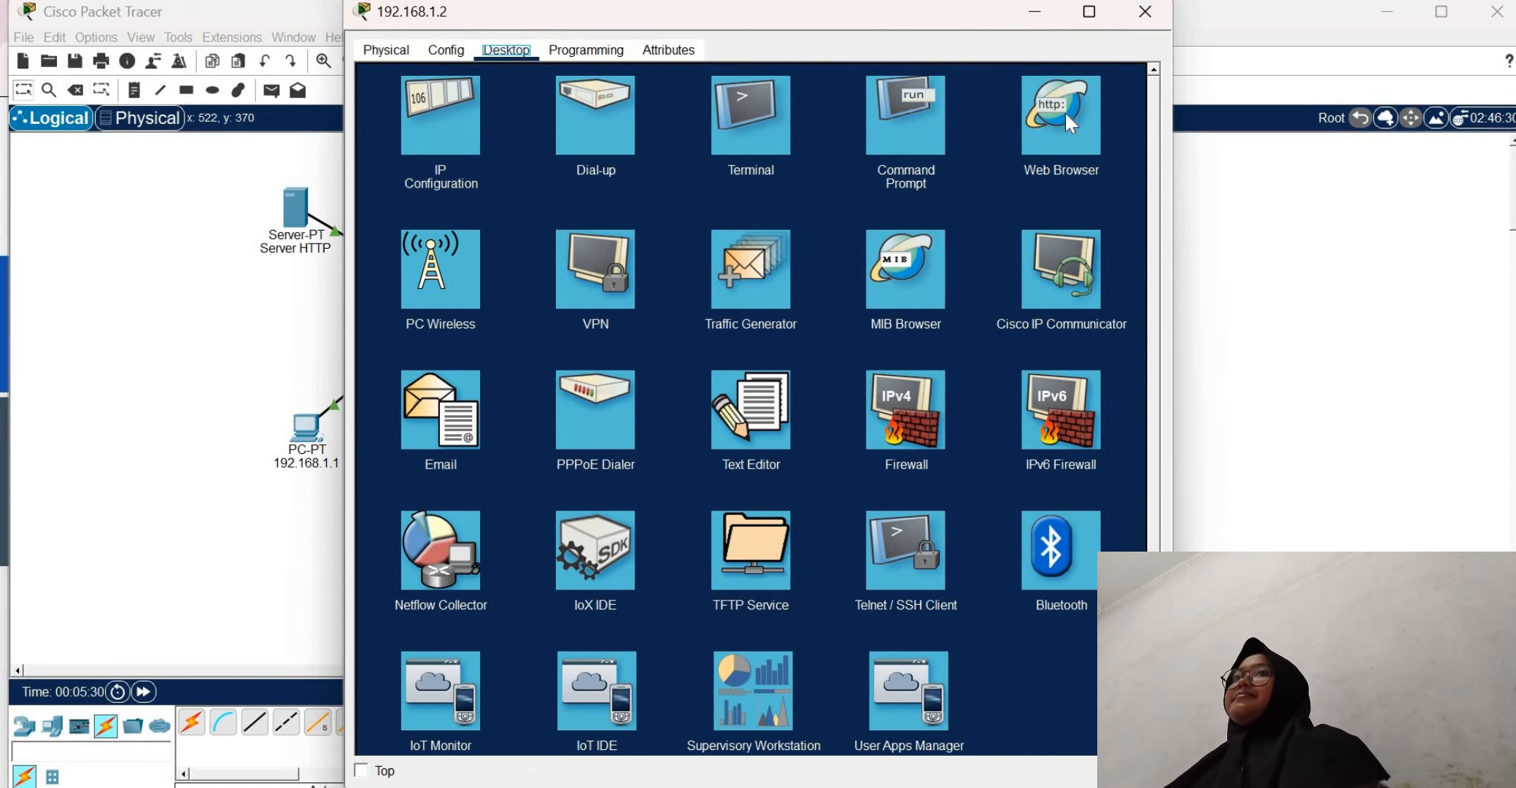
click(1065, 112)
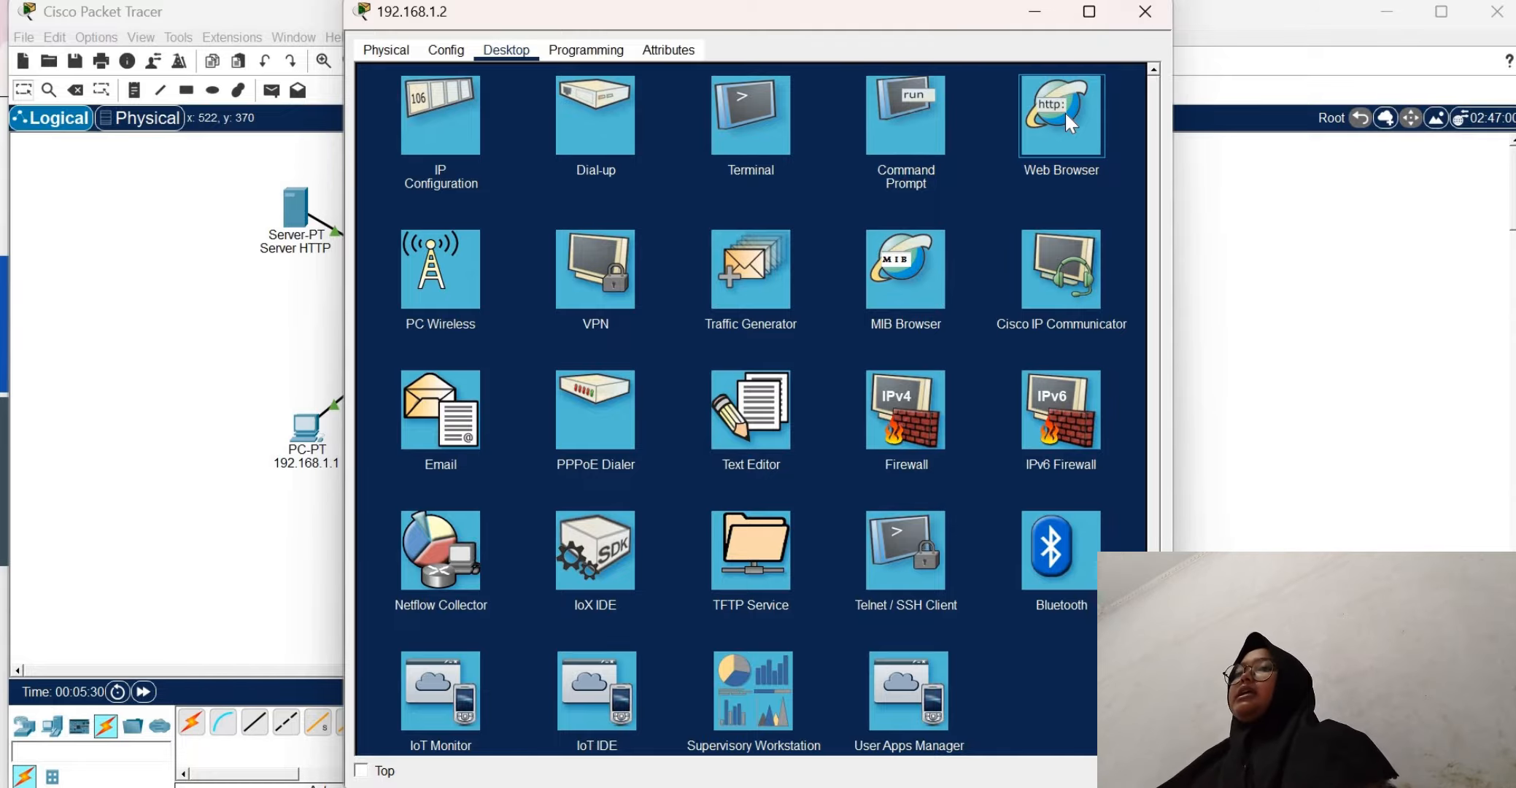
click(1065, 112)
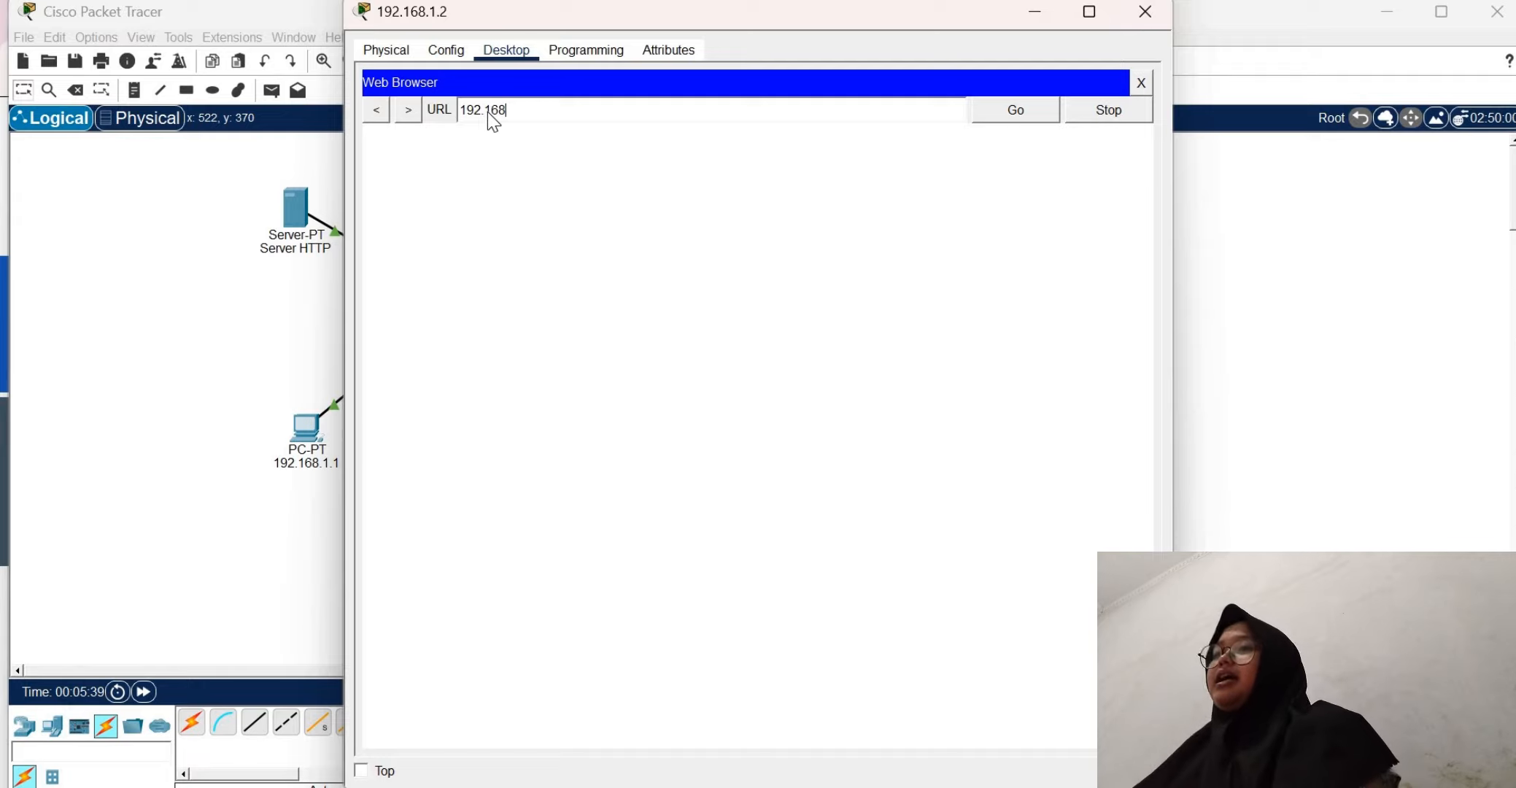
text(192.168.1.1)
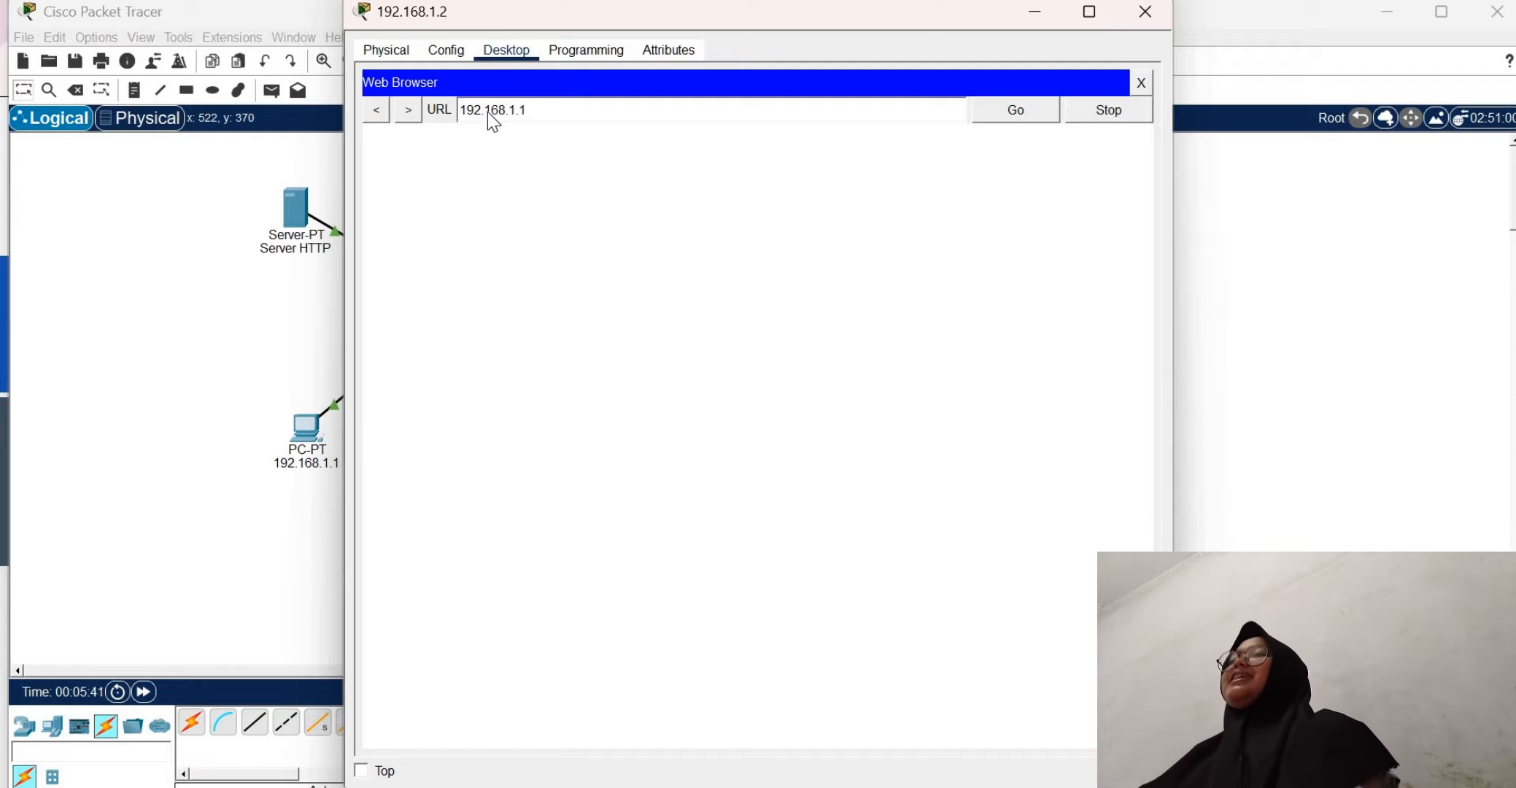
key(Return)
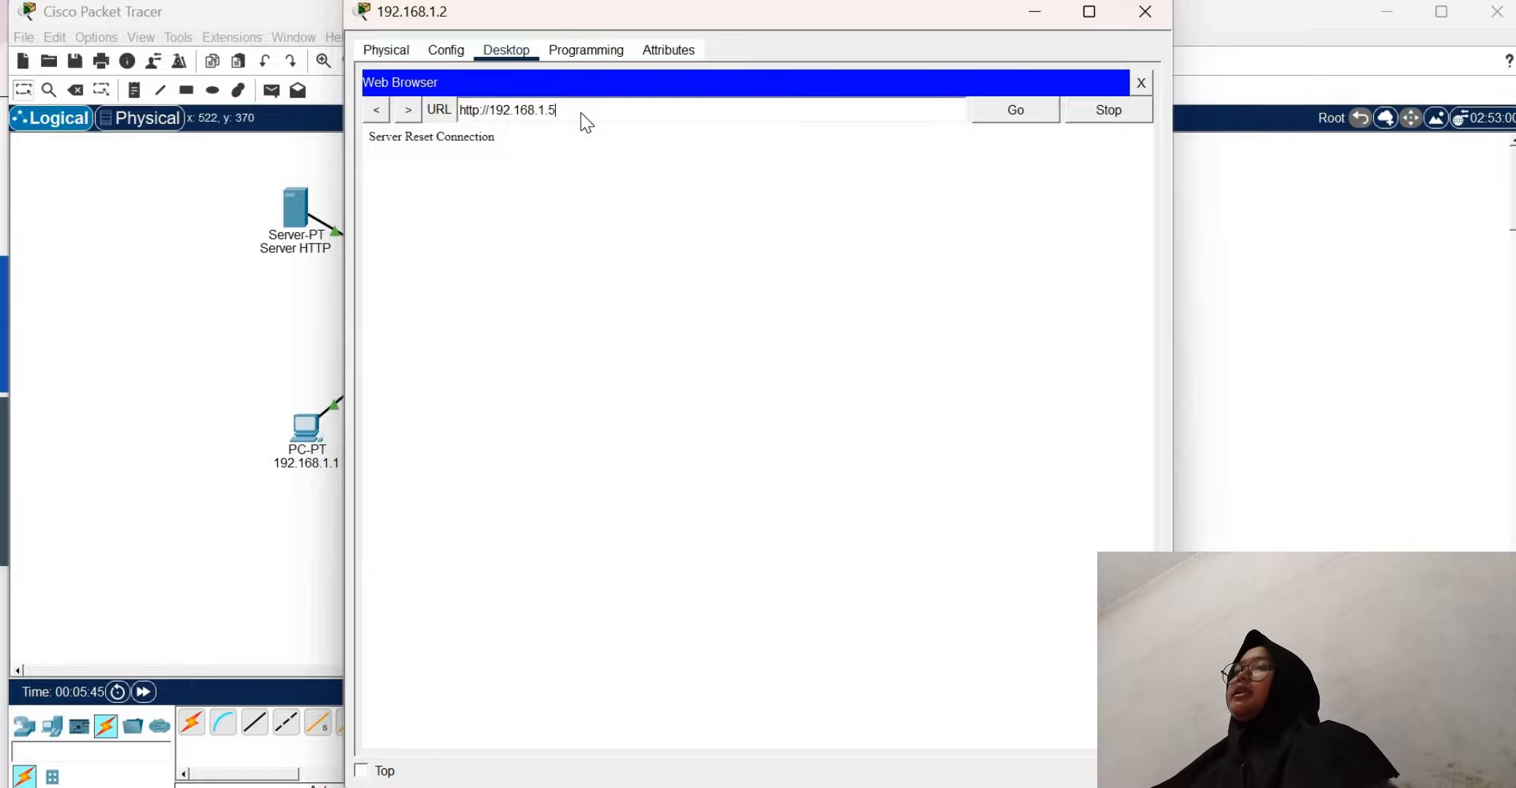
key(Return)
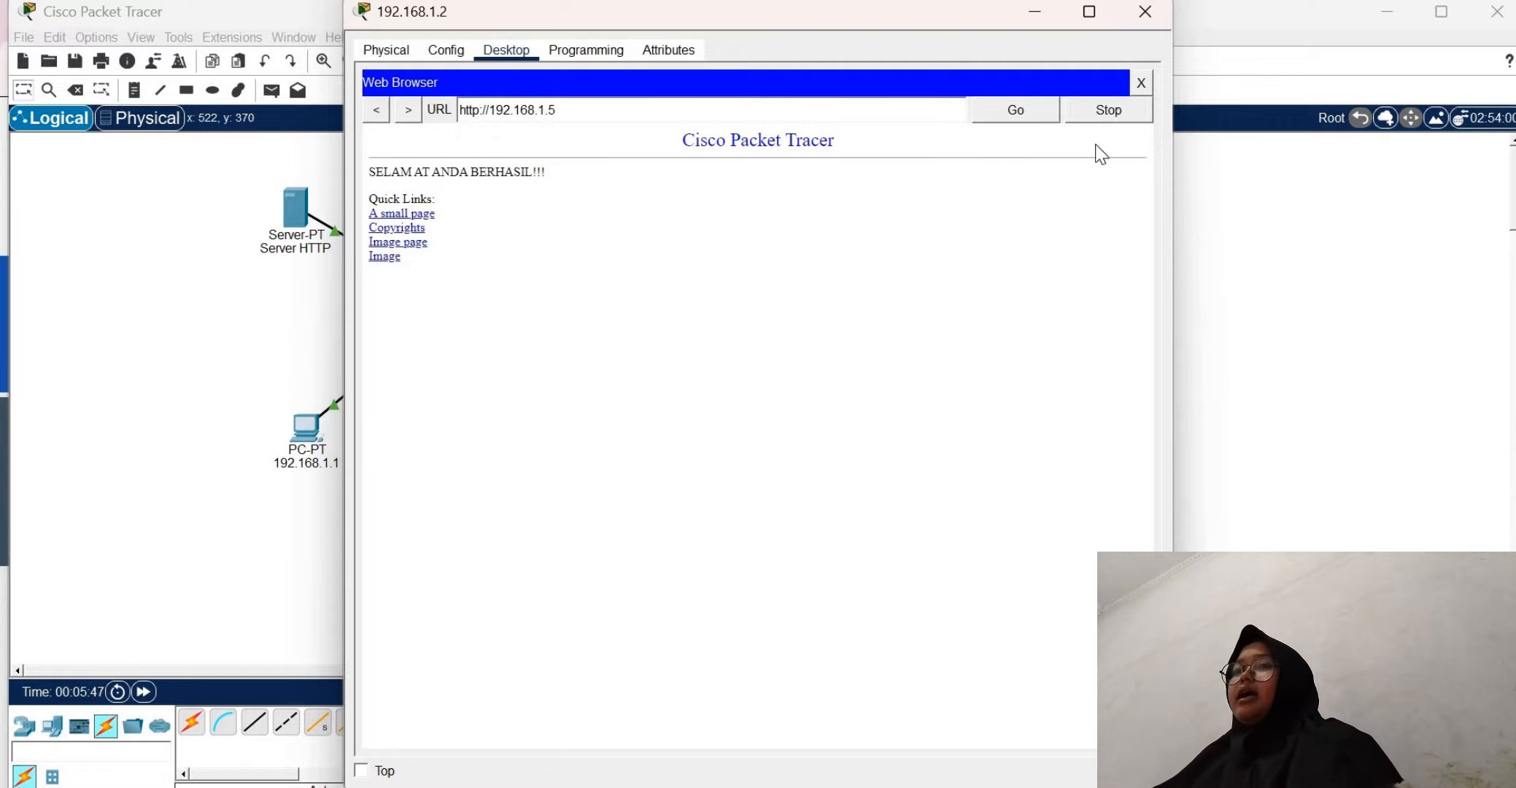
click(1142, 82)
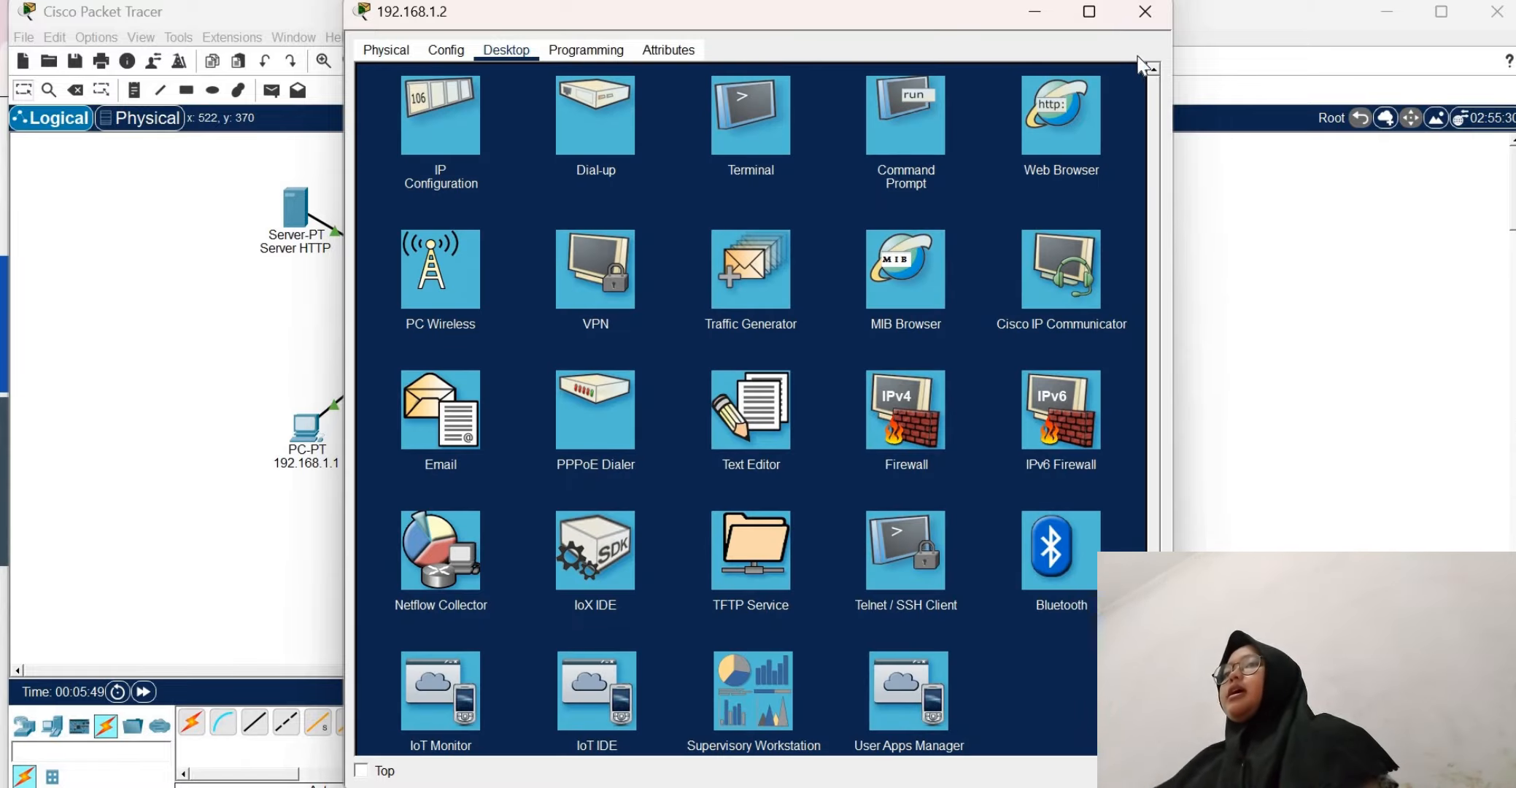
click(1142, 16)
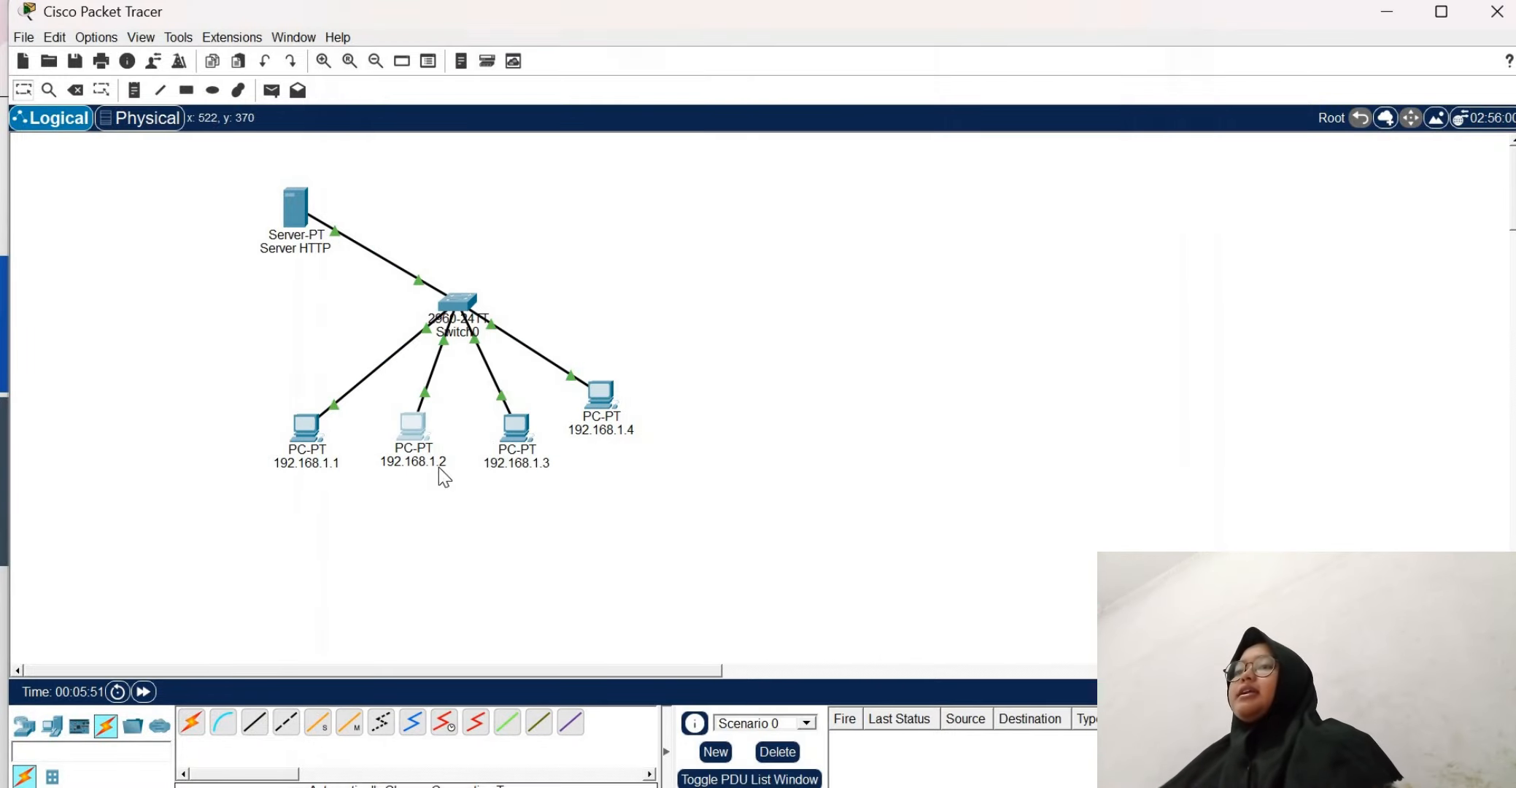
Load the server's page at 192.168.1.5 in the web browser of PC 192.168.1.3, and close that PC's window
click(507, 441)
click(1040, 127)
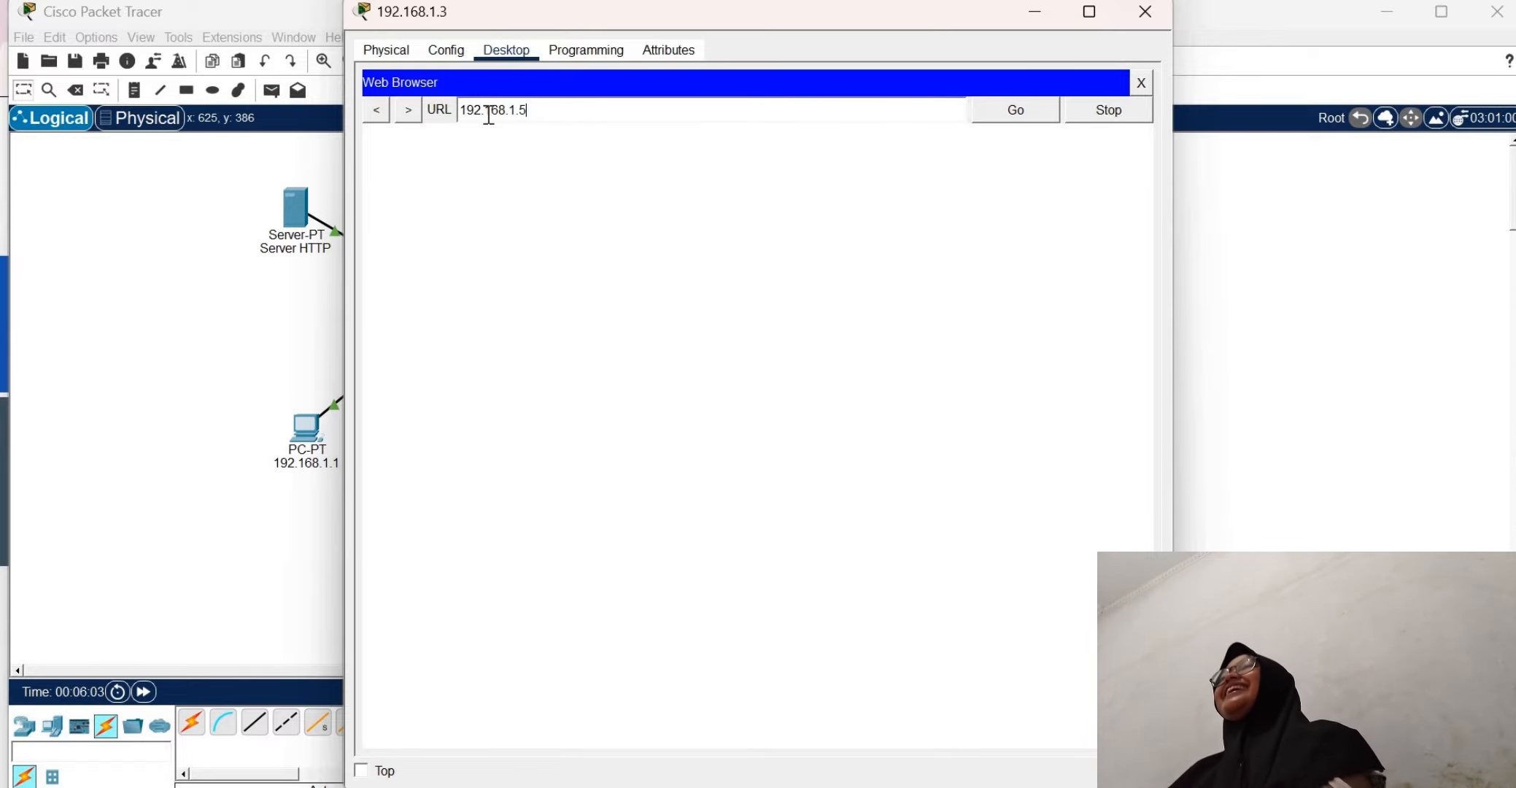
key(Return)
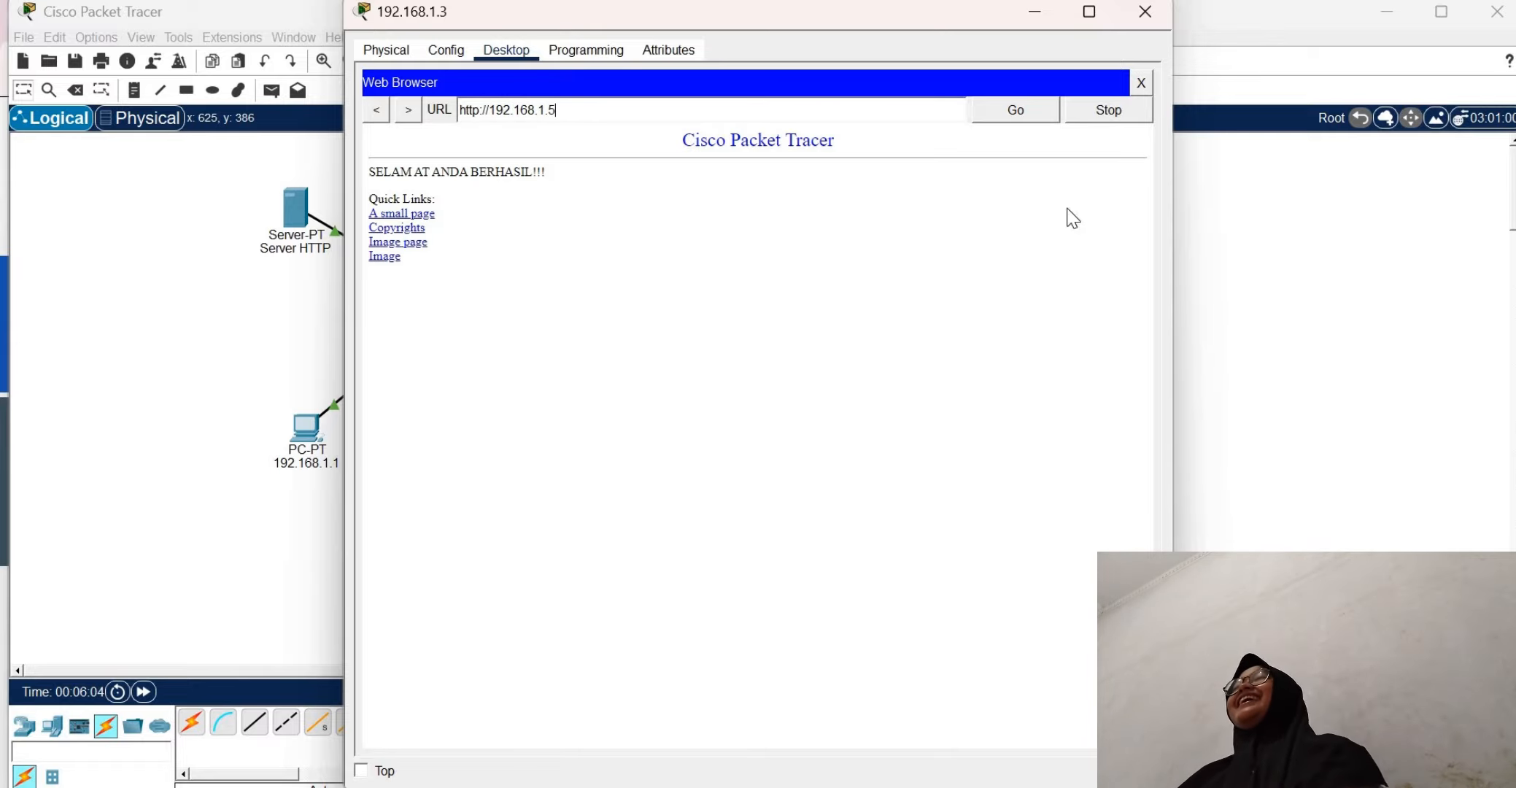
click(1144, 84)
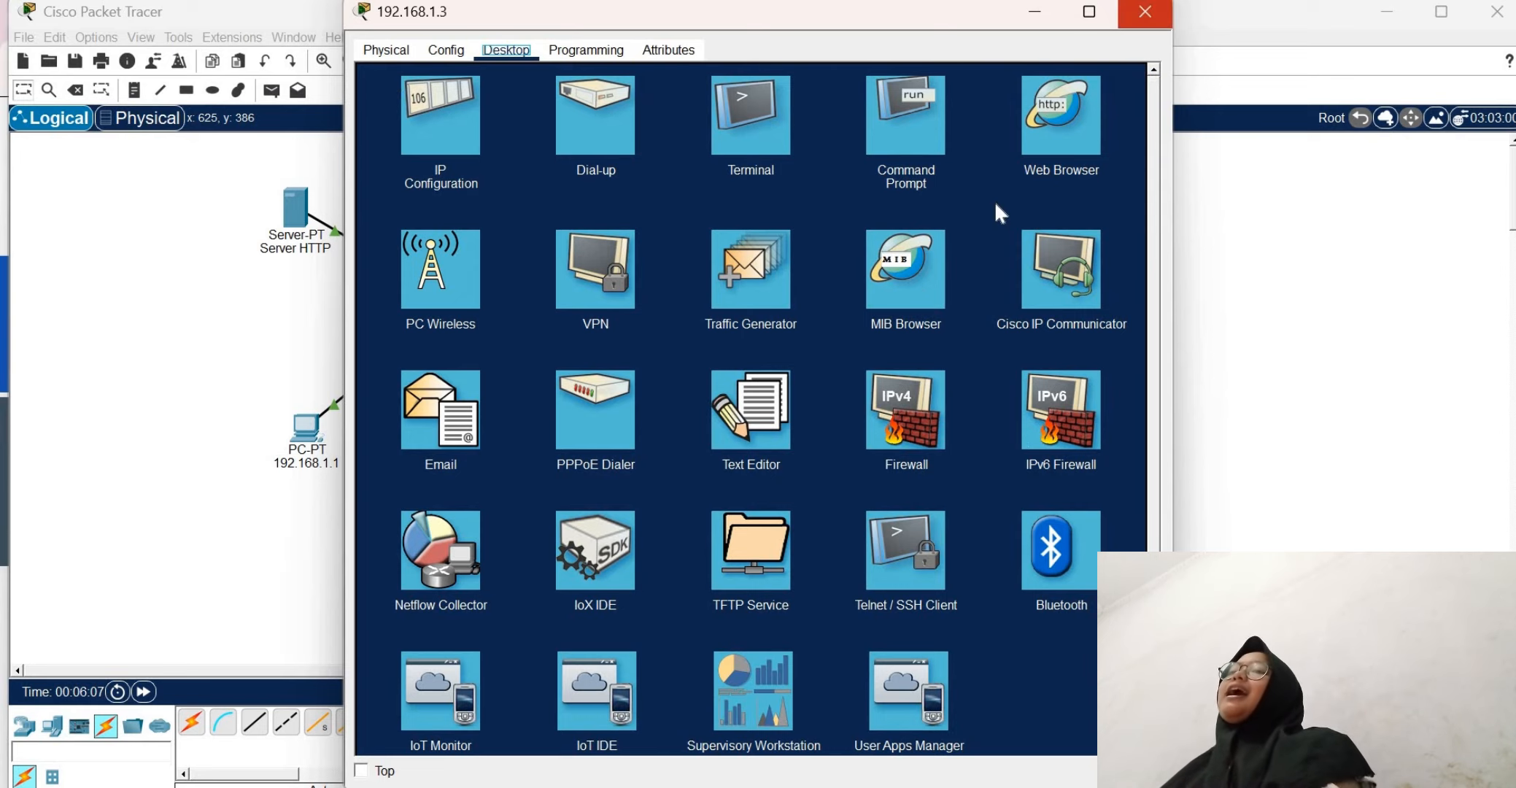
click(1144, 12)
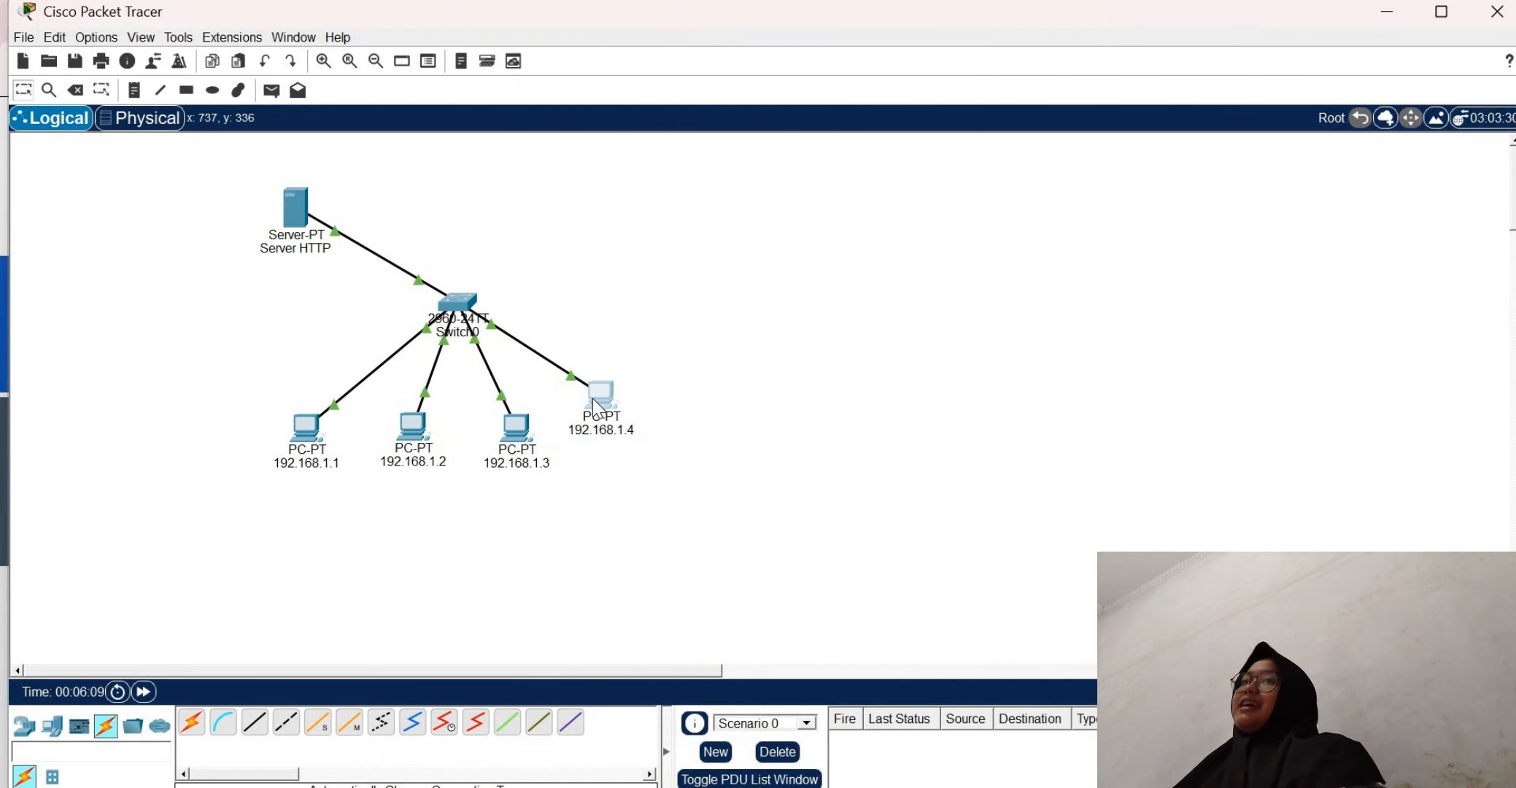
Load the server's page at 192.168.1.5 in the web browser of PC 192.168.1.4, and close that PC's window
click(598, 403)
click(1065, 119)
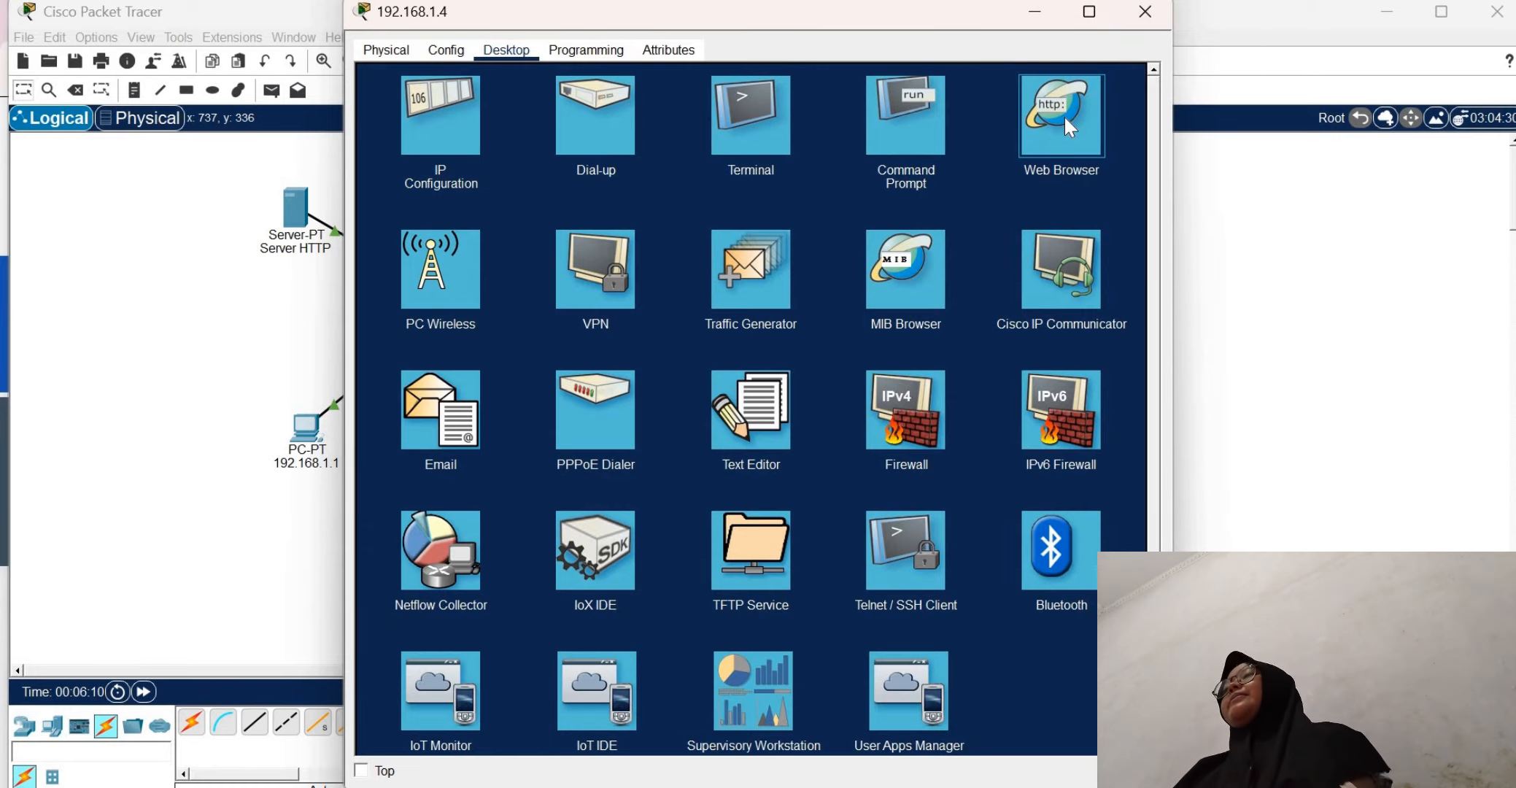
click(1063, 114)
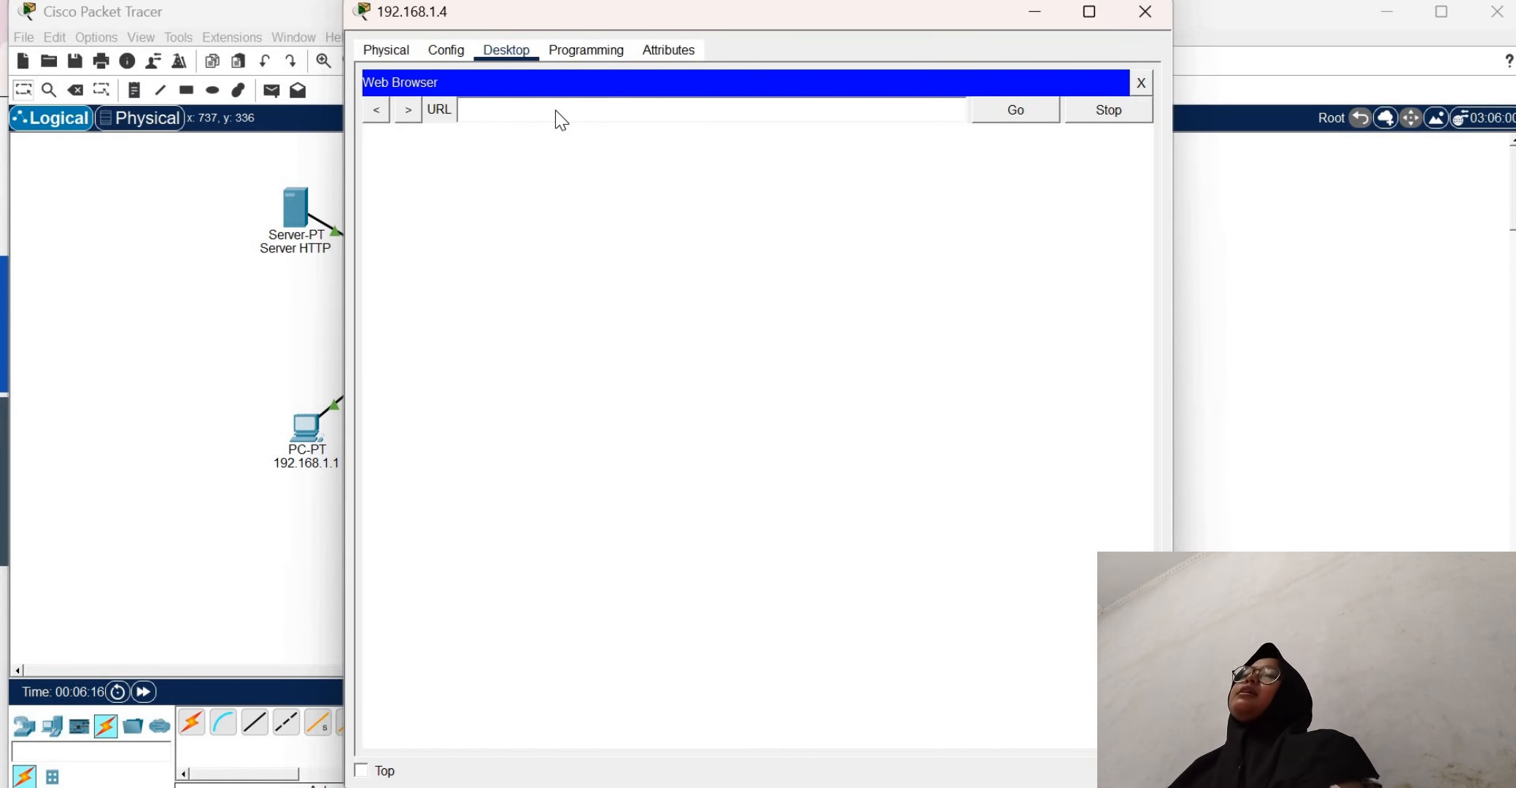
text(192/)
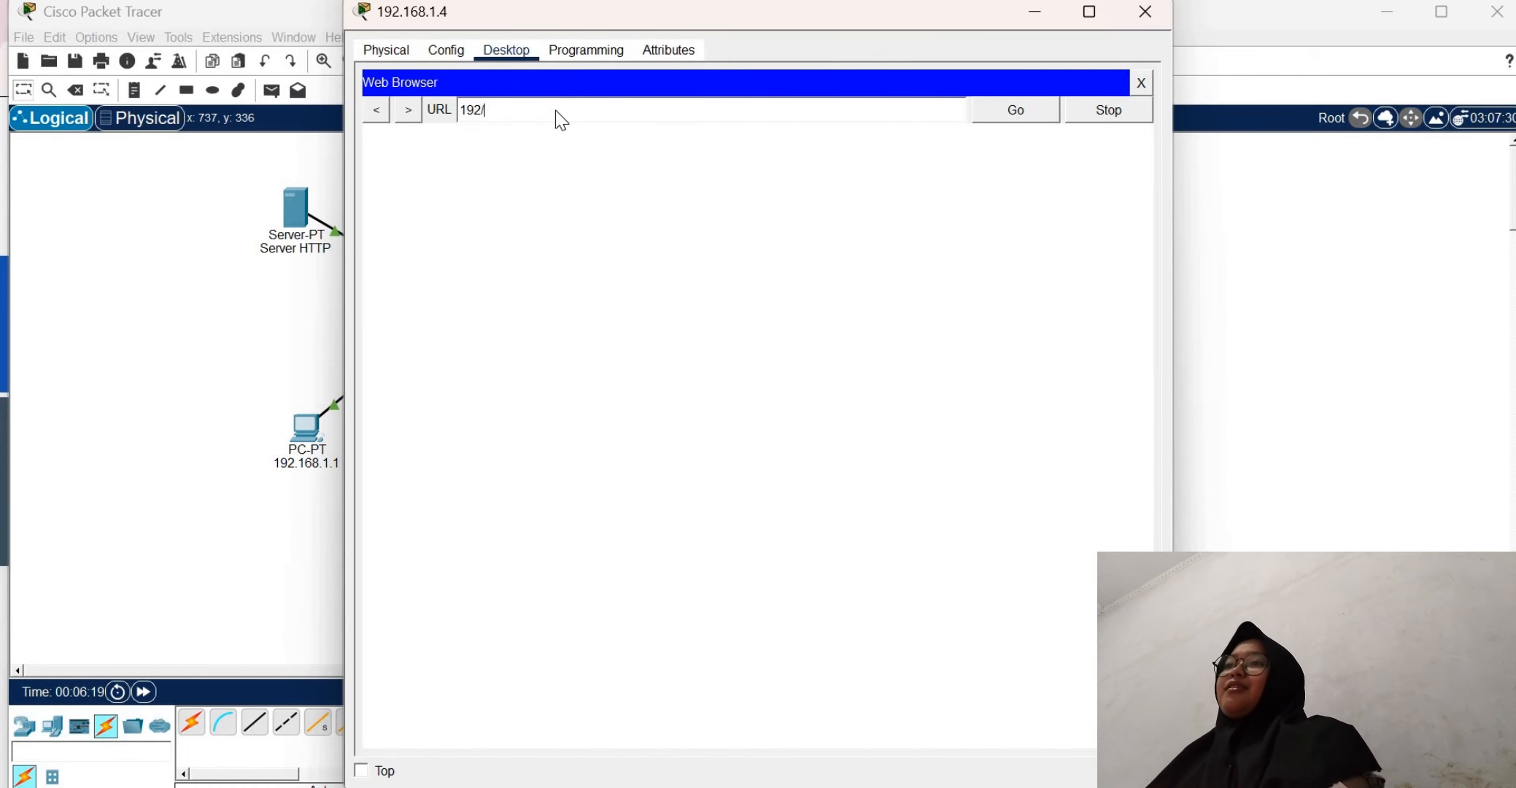
key(BackSpace)
text(.16)
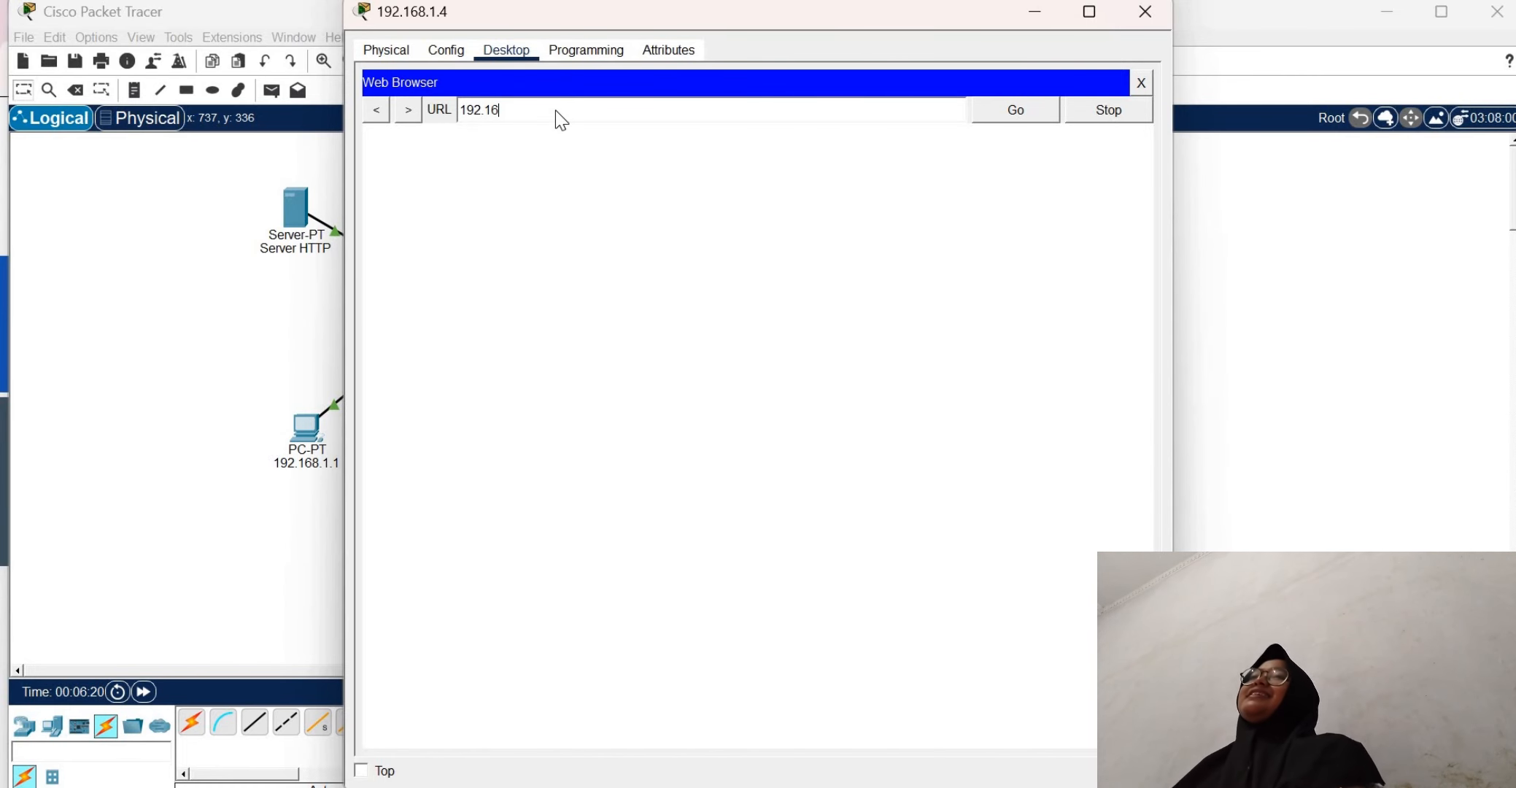
text(8.1.5)
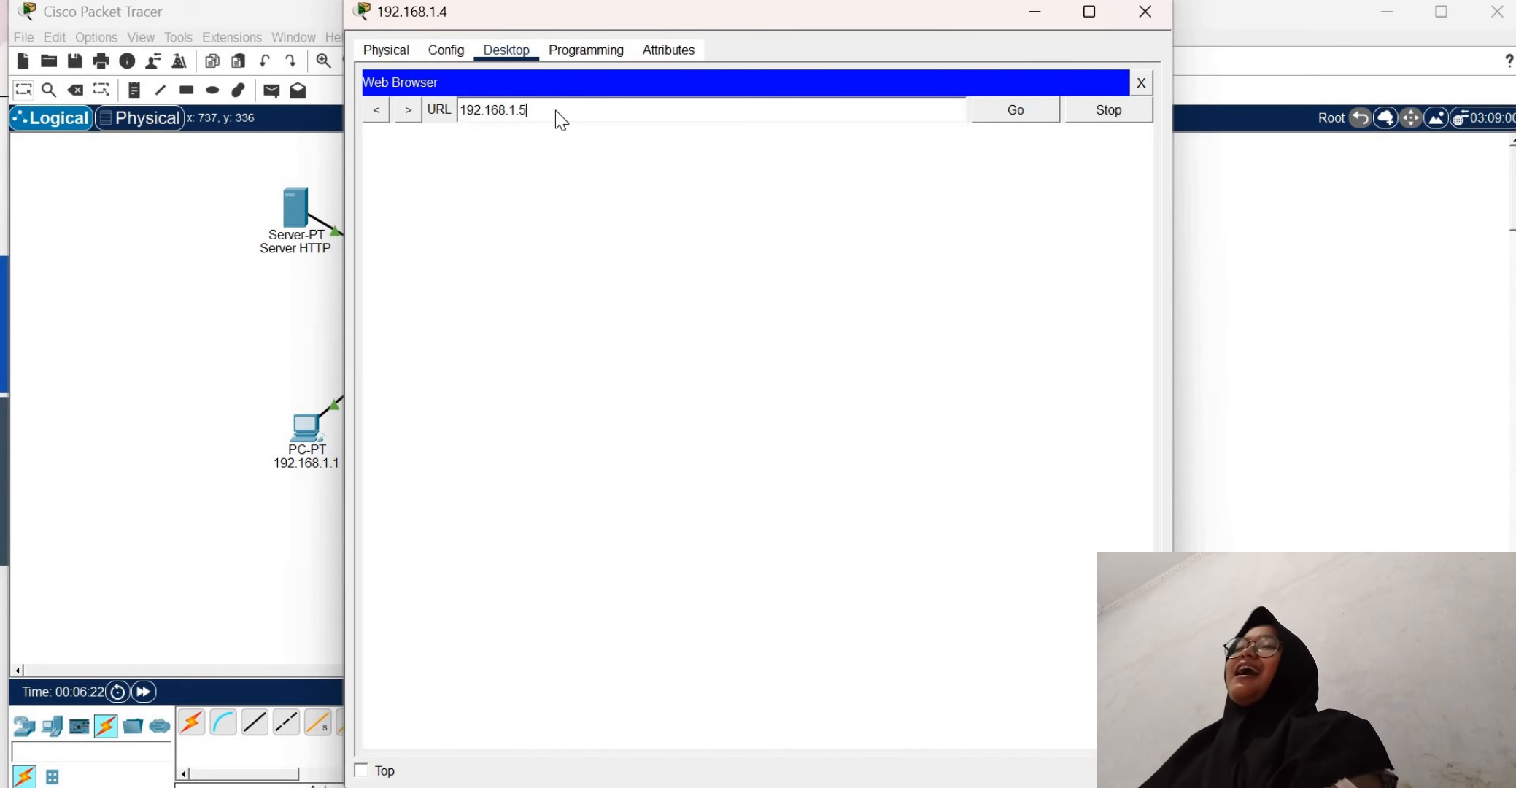
key(Return)
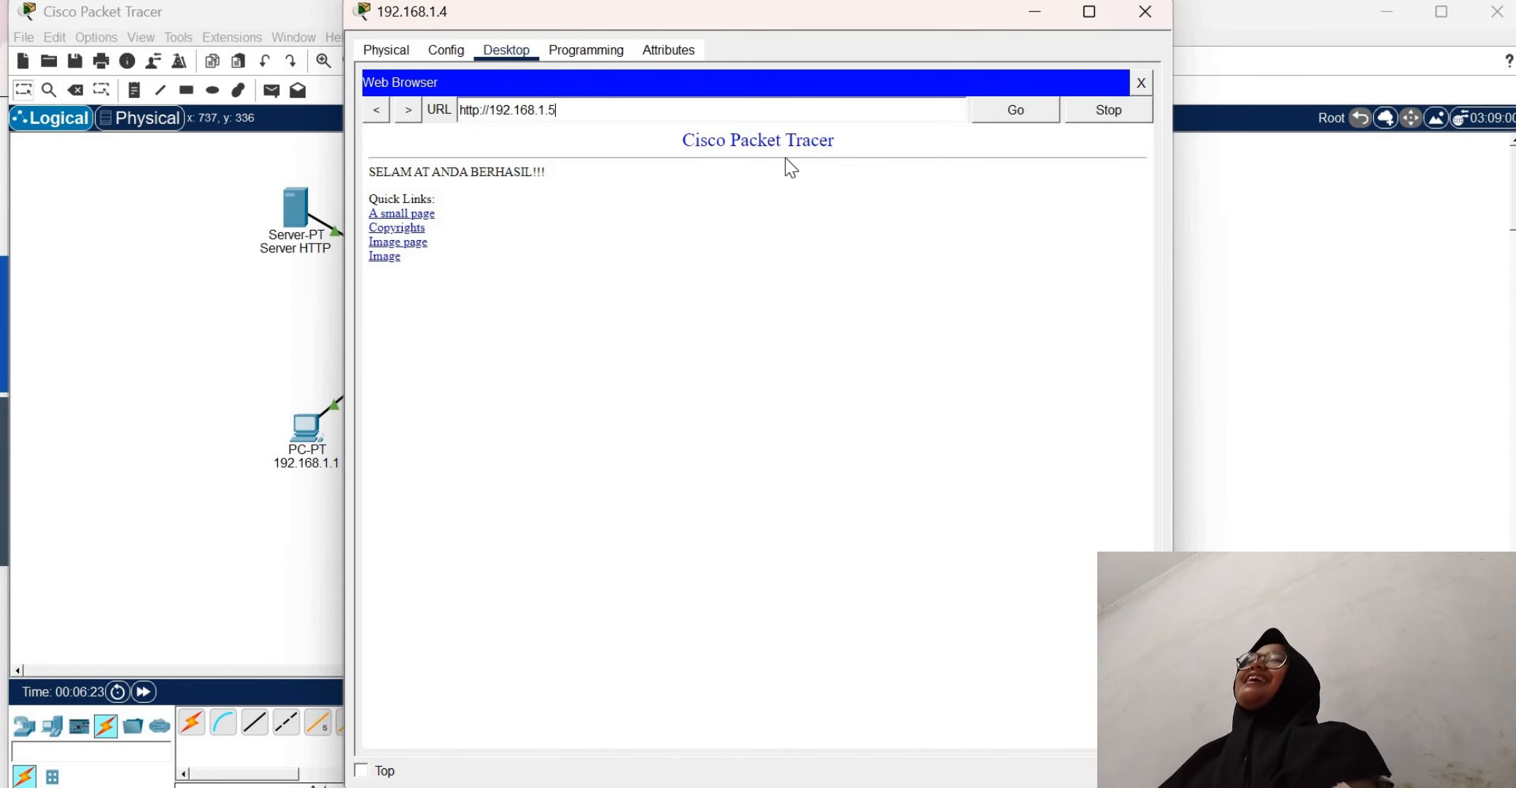
click(1141, 84)
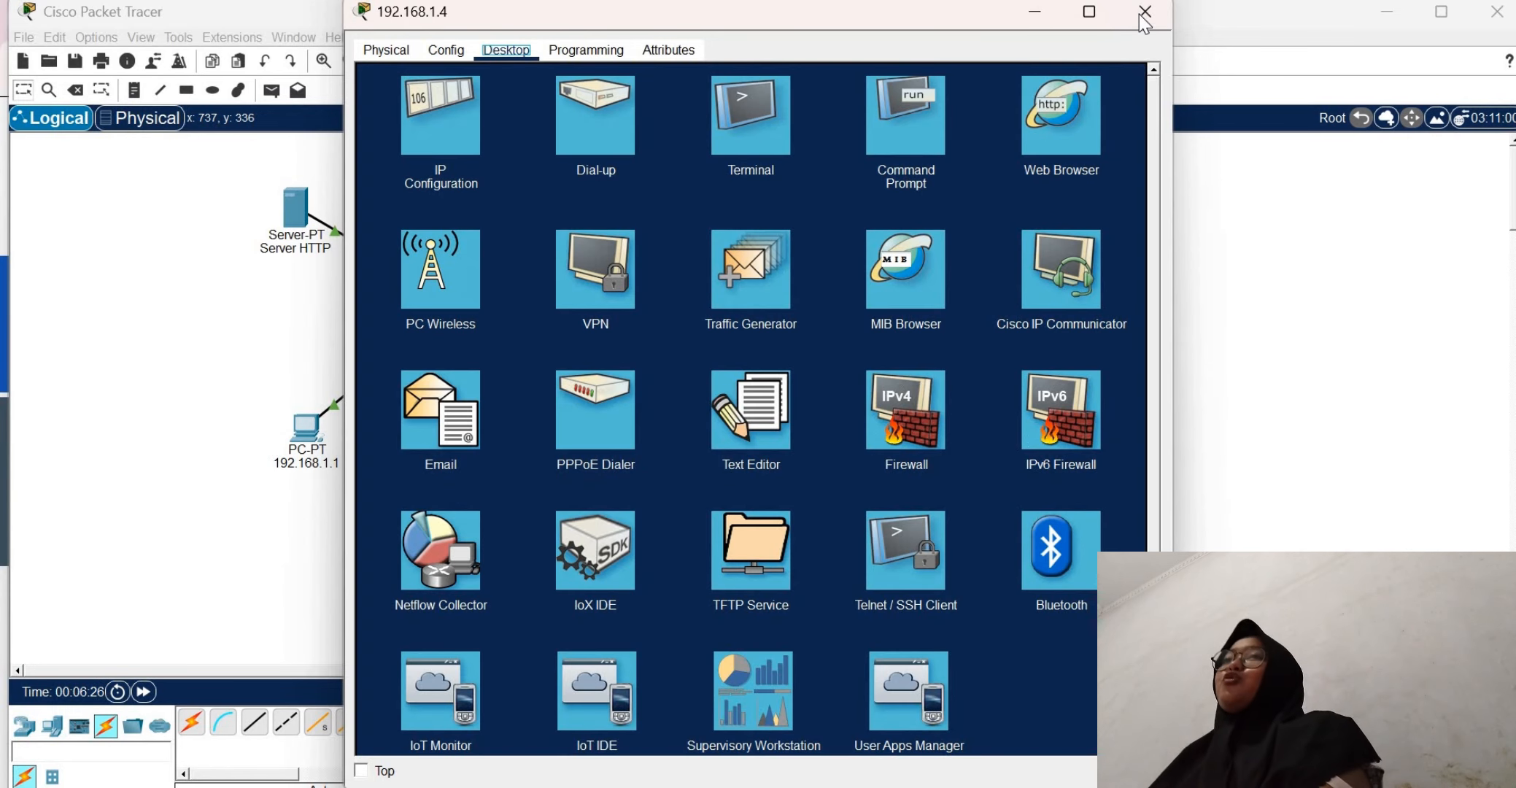
click(1144, 12)
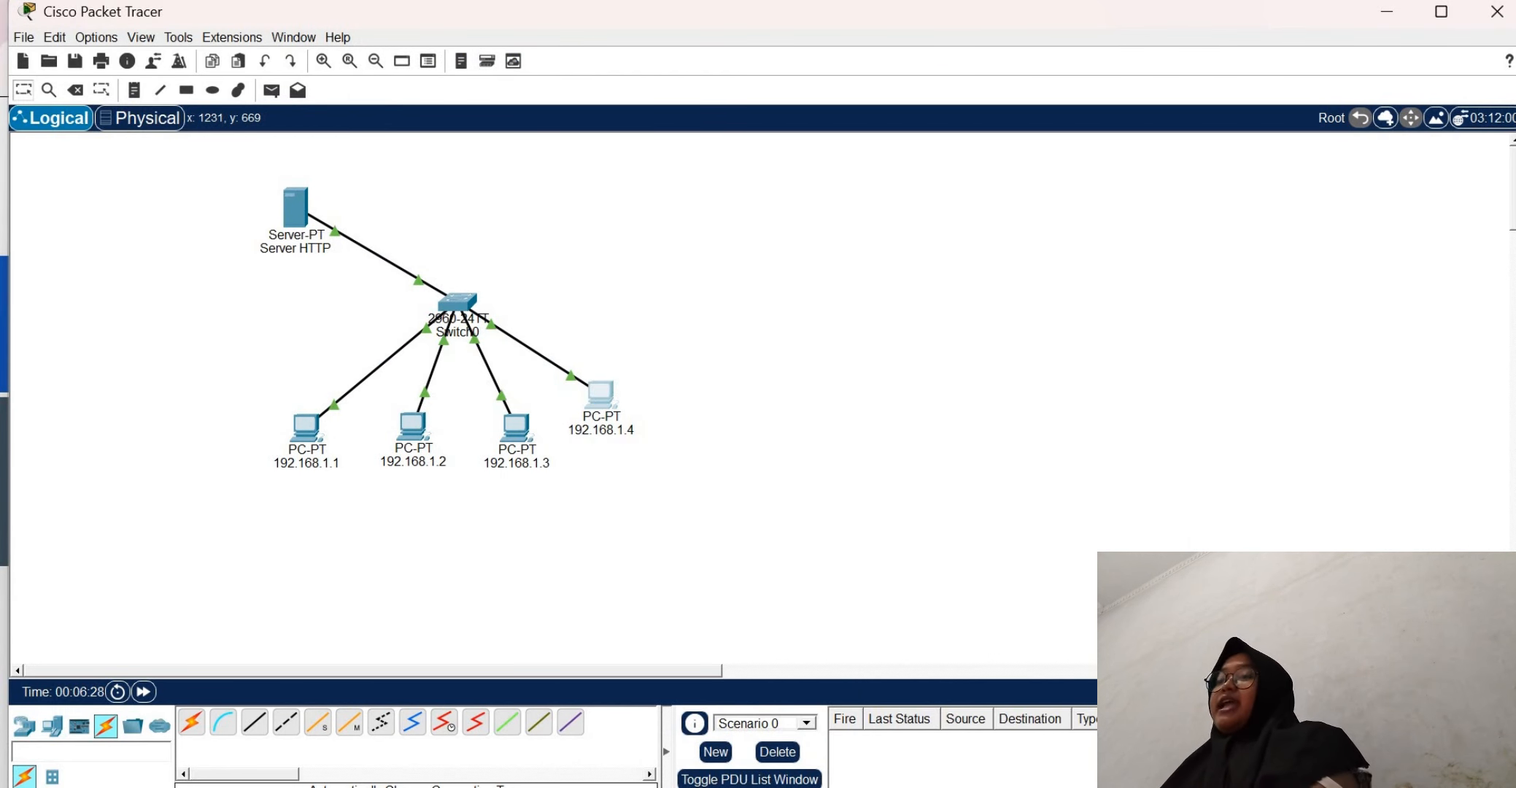
Check the assignment page in the browser, return to Cisco Packet Tracer, and place a second server above the switch, opposite the HTTP server
key(alt+Tab)
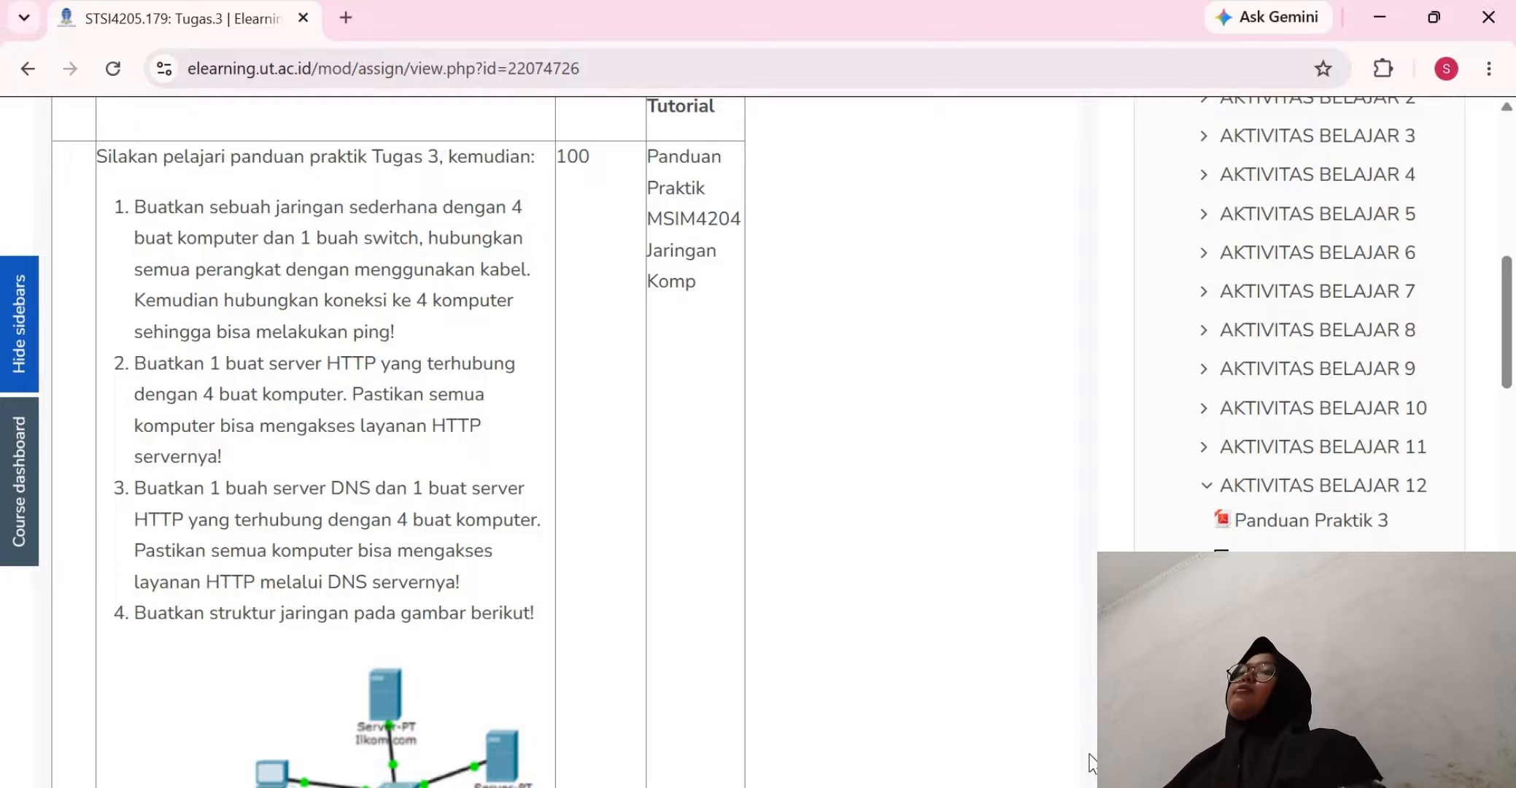
click(1094, 785)
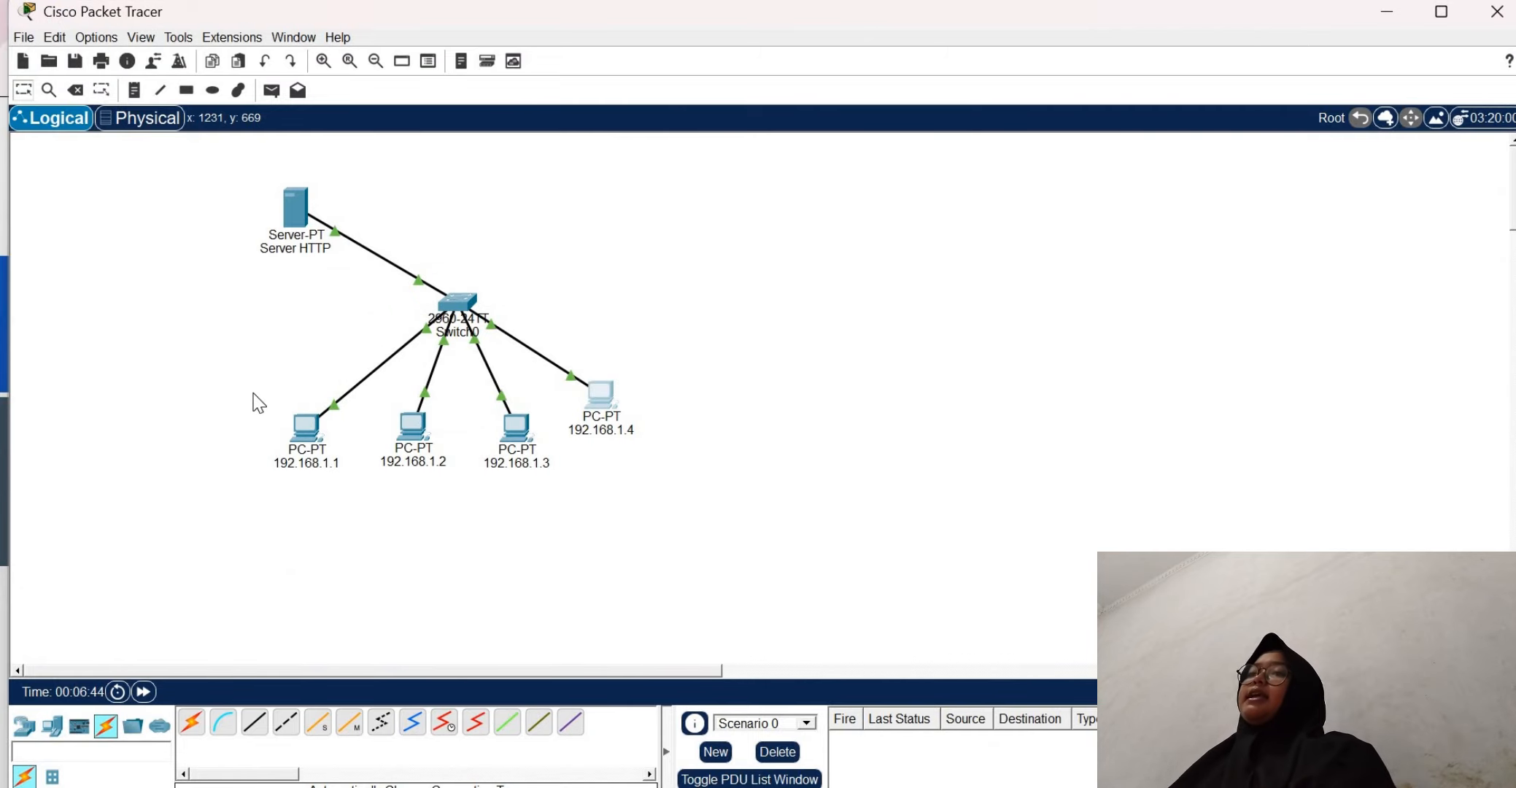
click(51, 726)
click(255, 723)
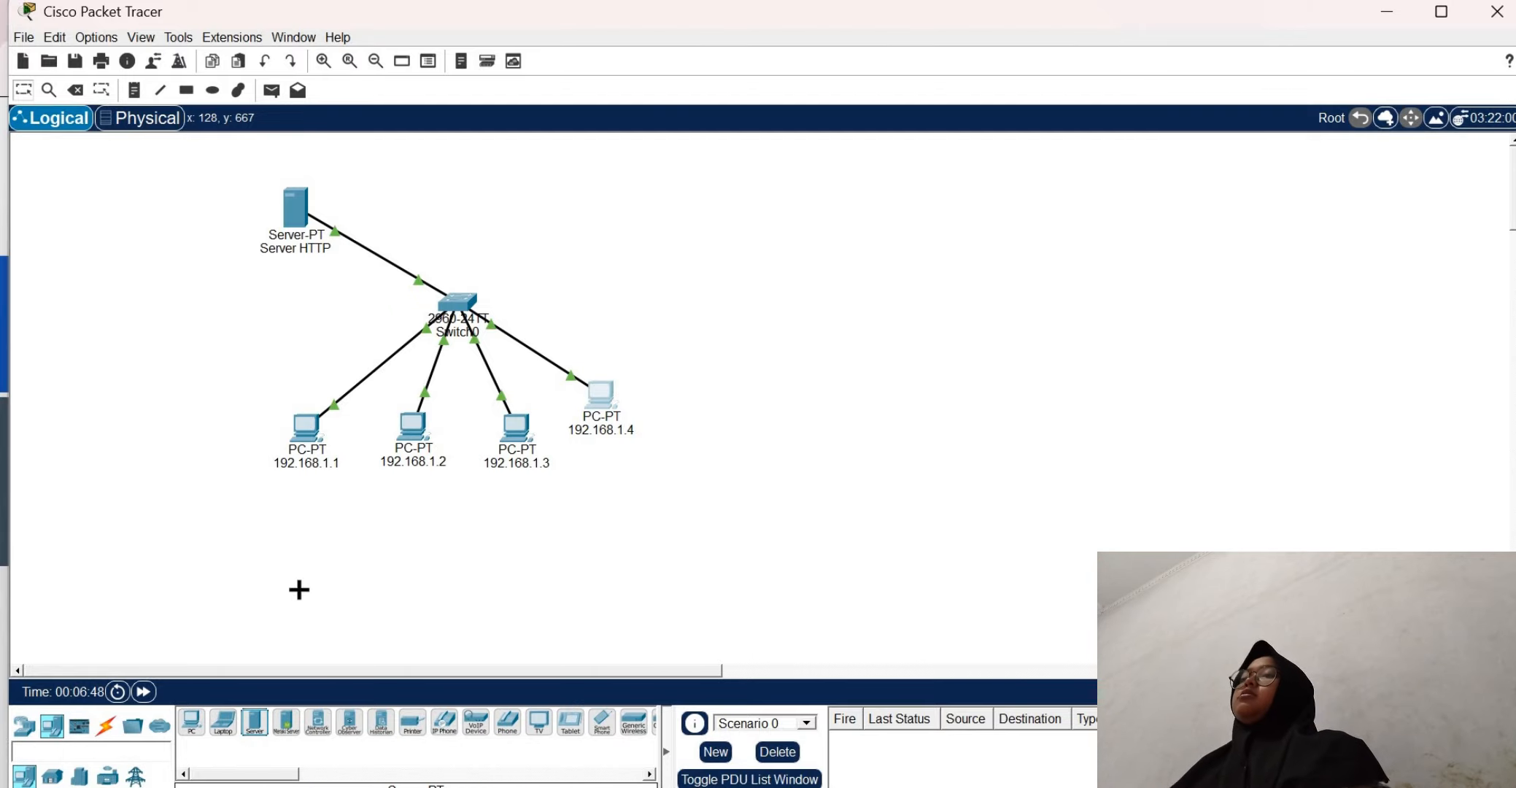
click(608, 197)
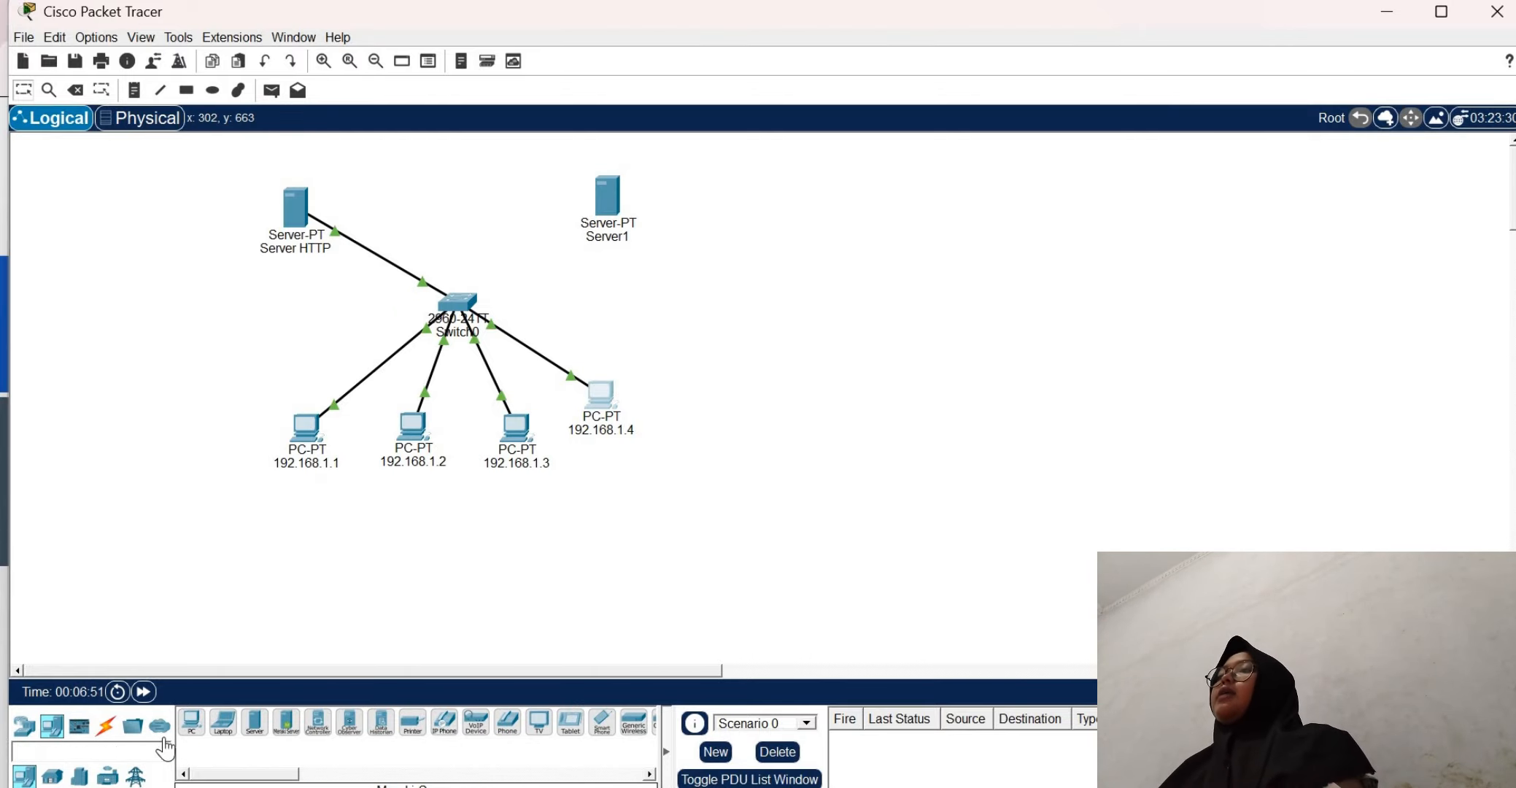
Connect the switch to the new server with an automatically chosen cable
click(106, 725)
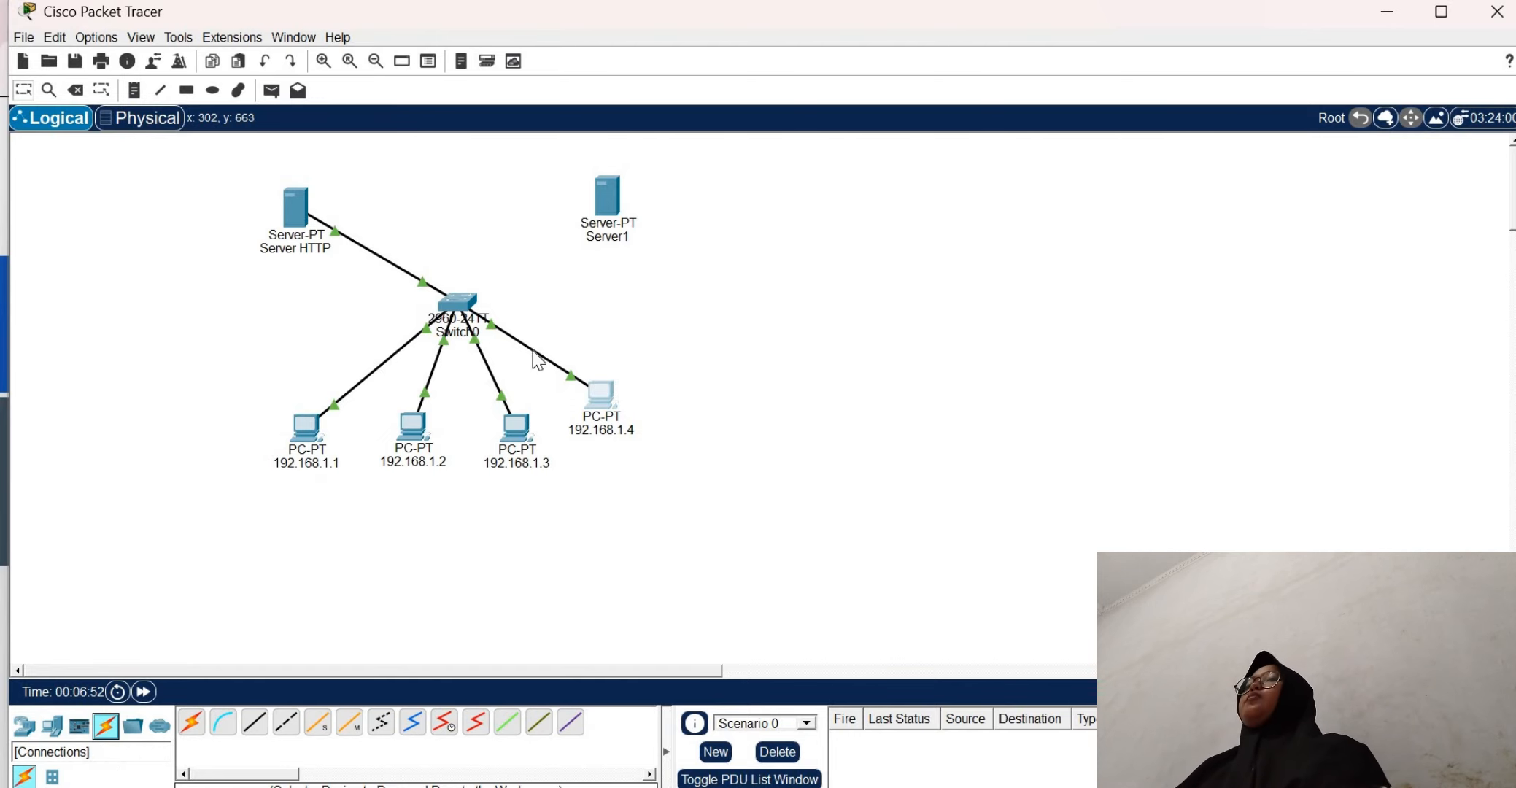
click(191, 723)
click(458, 302)
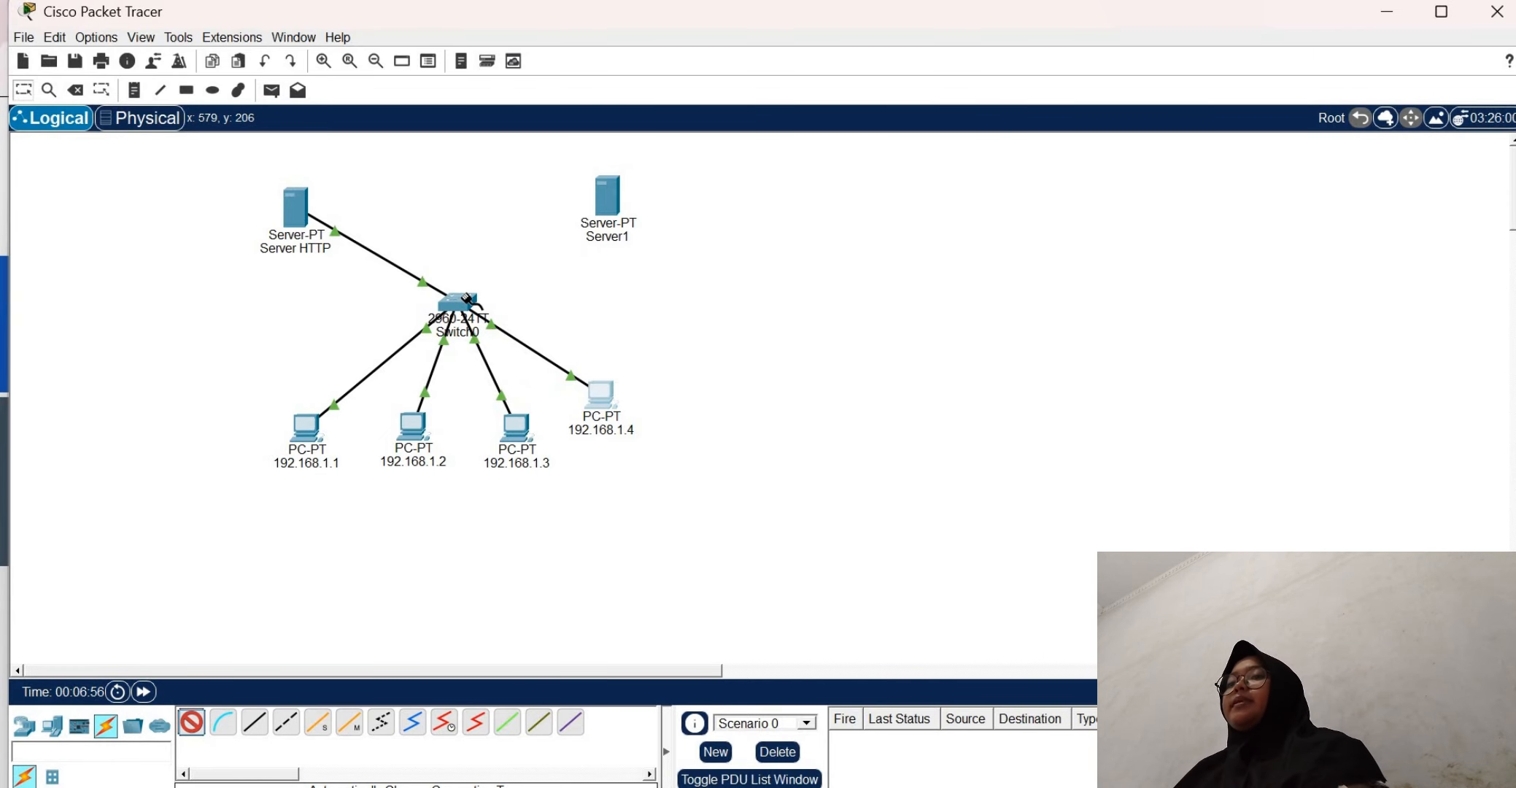
click(606, 204)
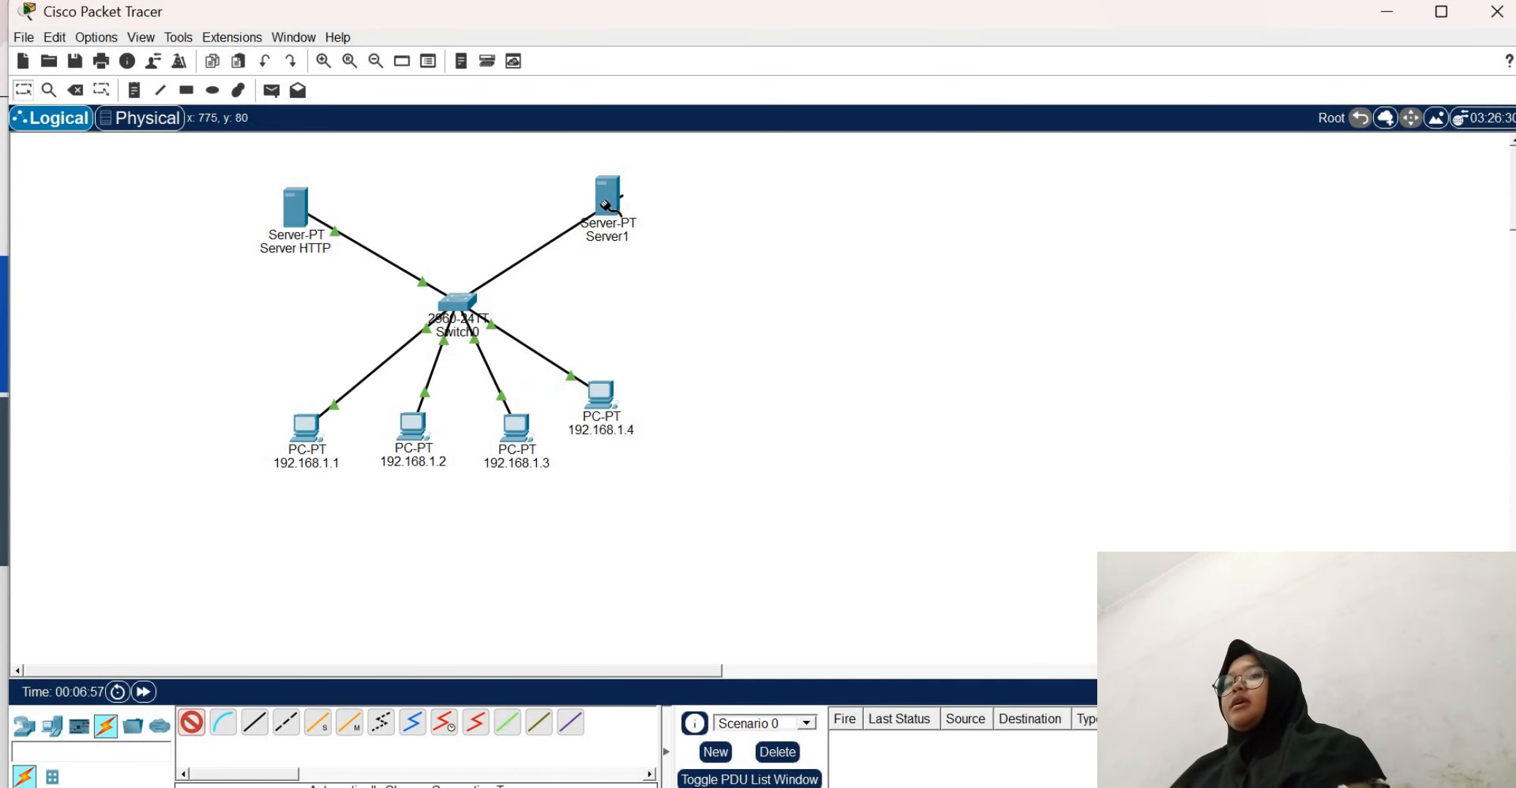
Rename the new server as "DNS server"
click(619, 237)
text(D)
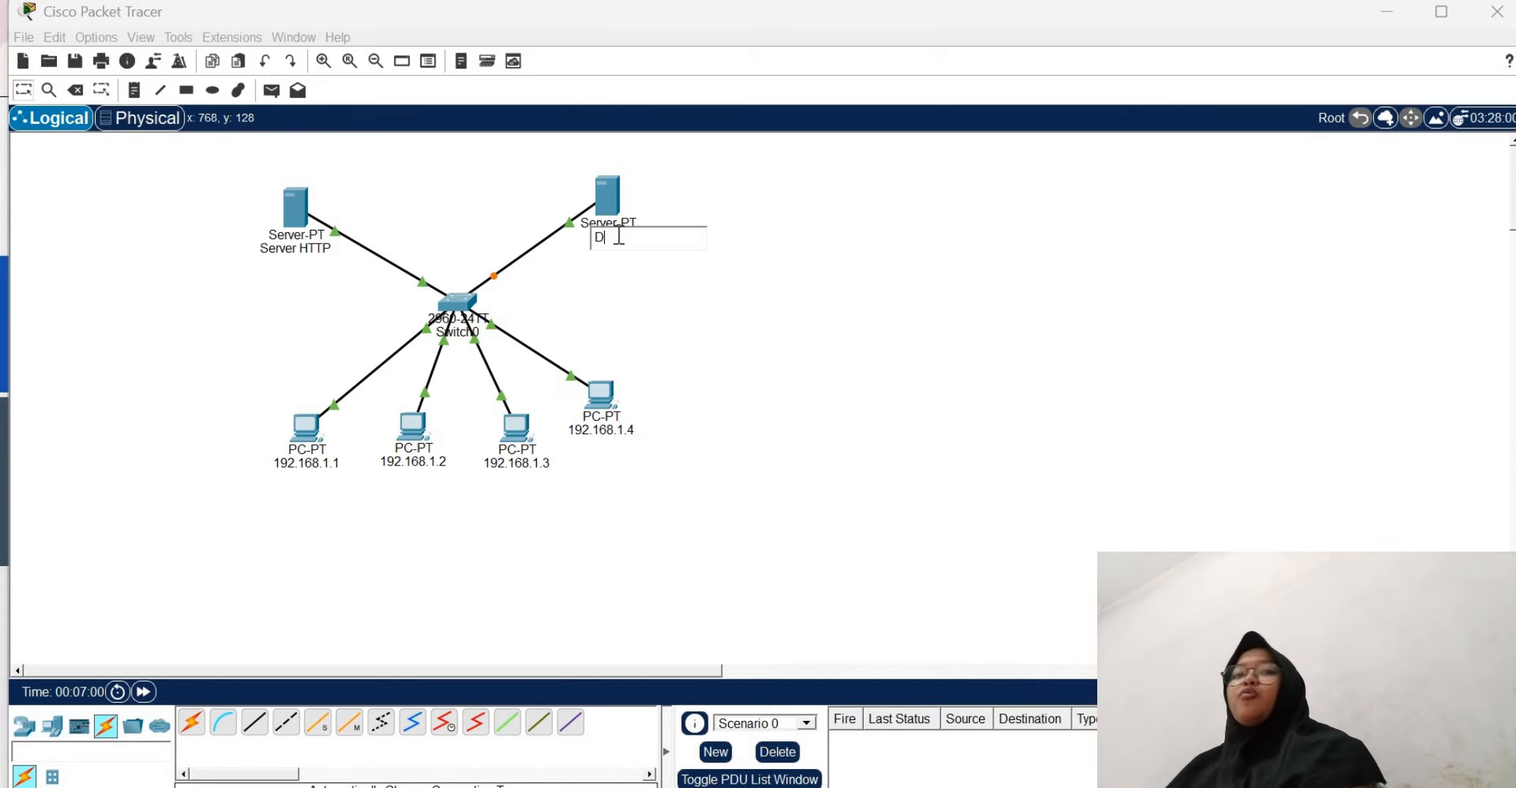
text(NS SERVER)
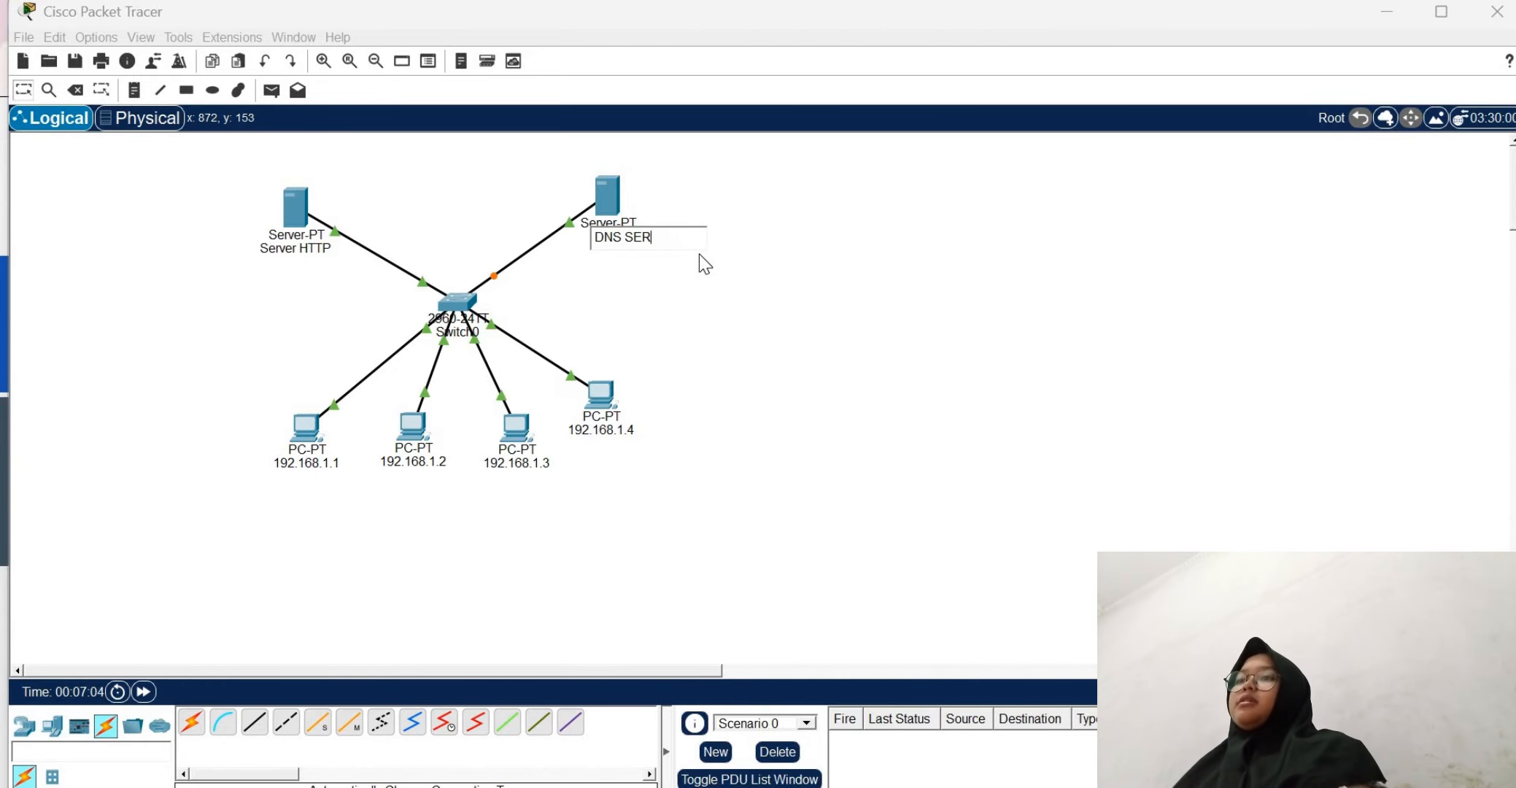
key(BackSpace)
key(BackSpace)
key(BackSpace)
key(BackSpace)
key(BackSpace)
key(BackSpace)
text(server)
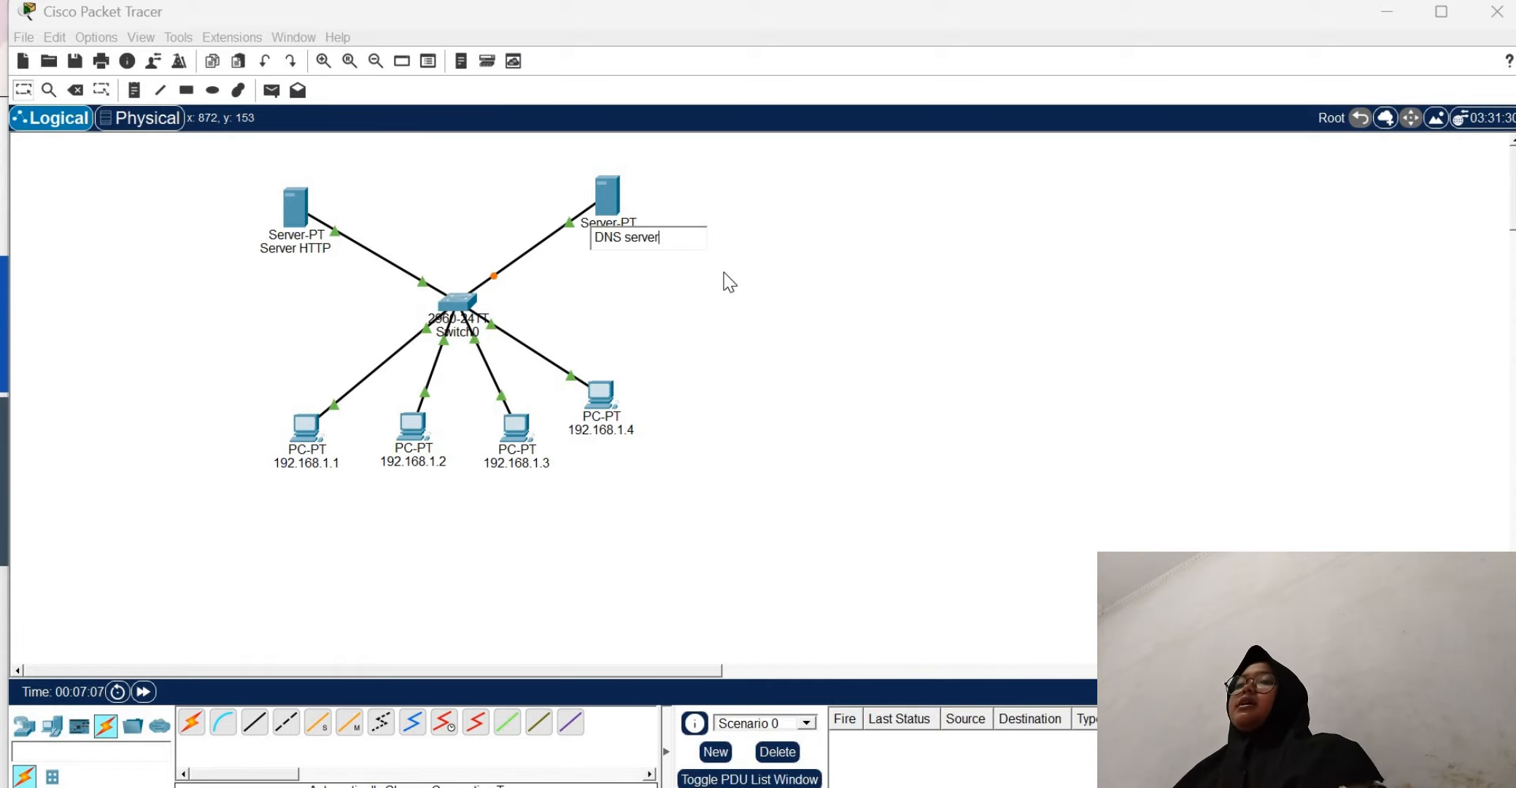
key(Return)
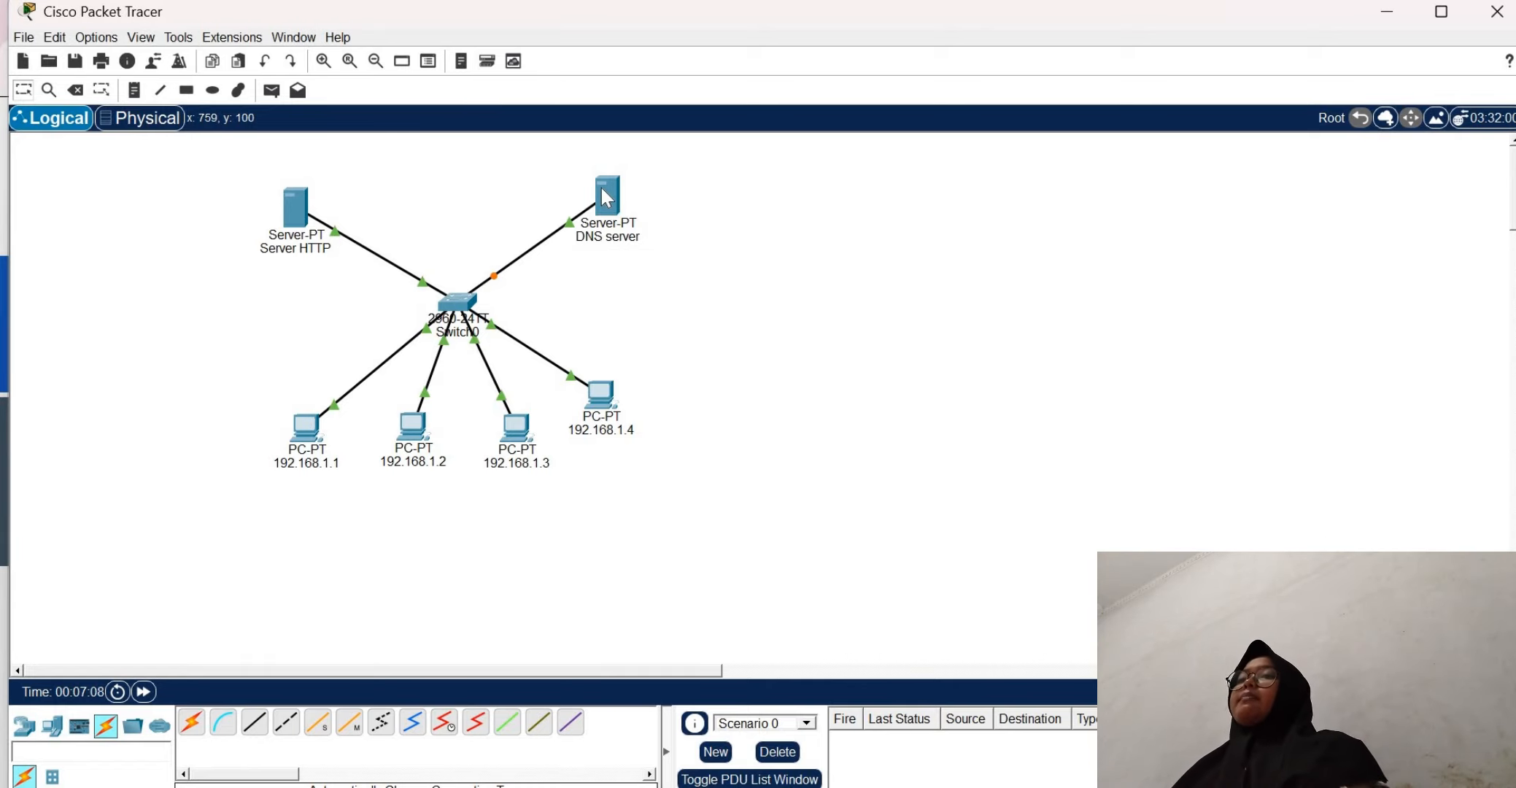
Set the DNS server's static IPv4 address to 192.168.1.6 and fill in its default subnet mask
click(602, 189)
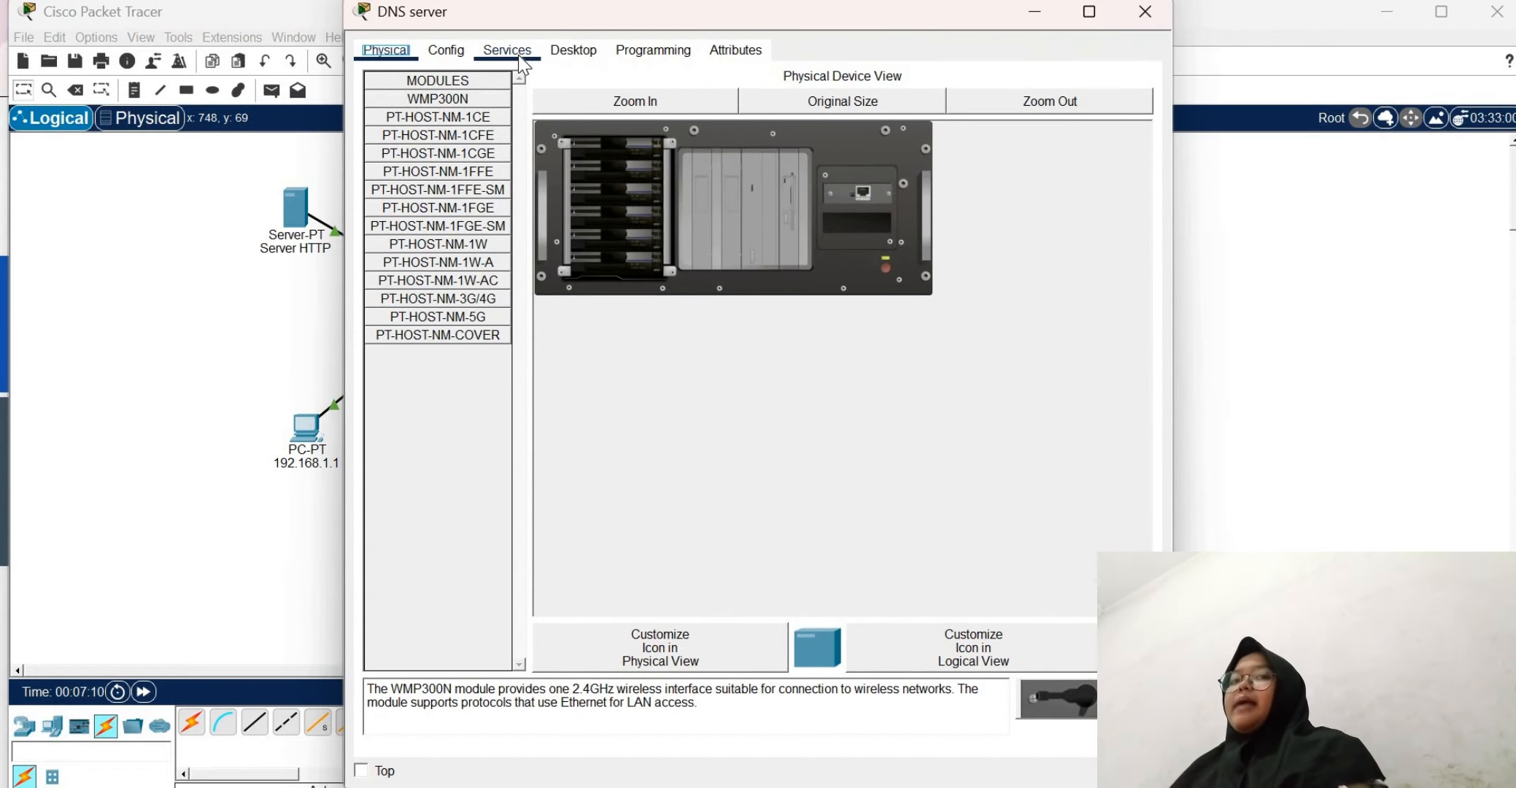
click(567, 52)
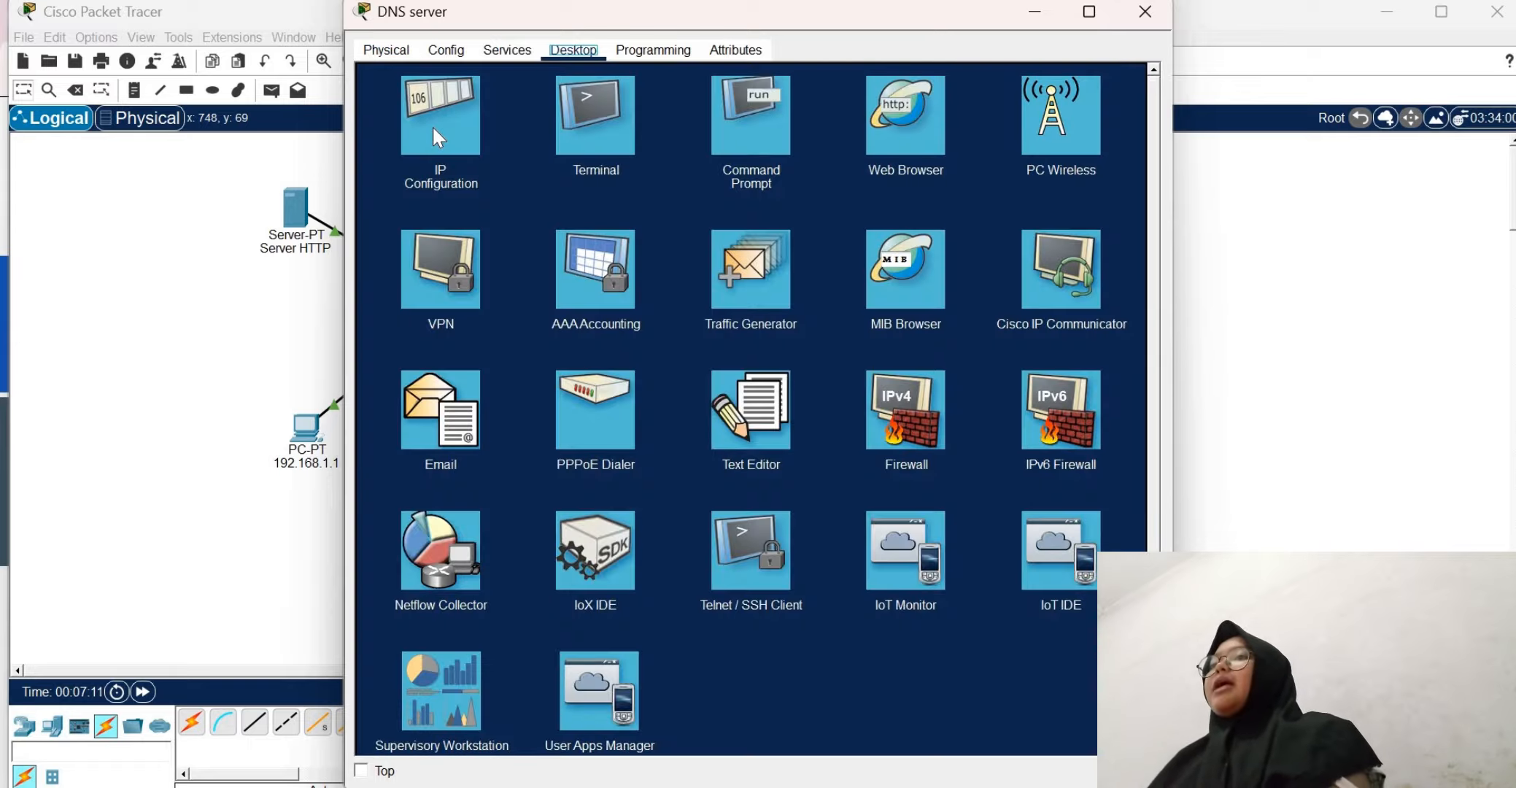
click(473, 145)
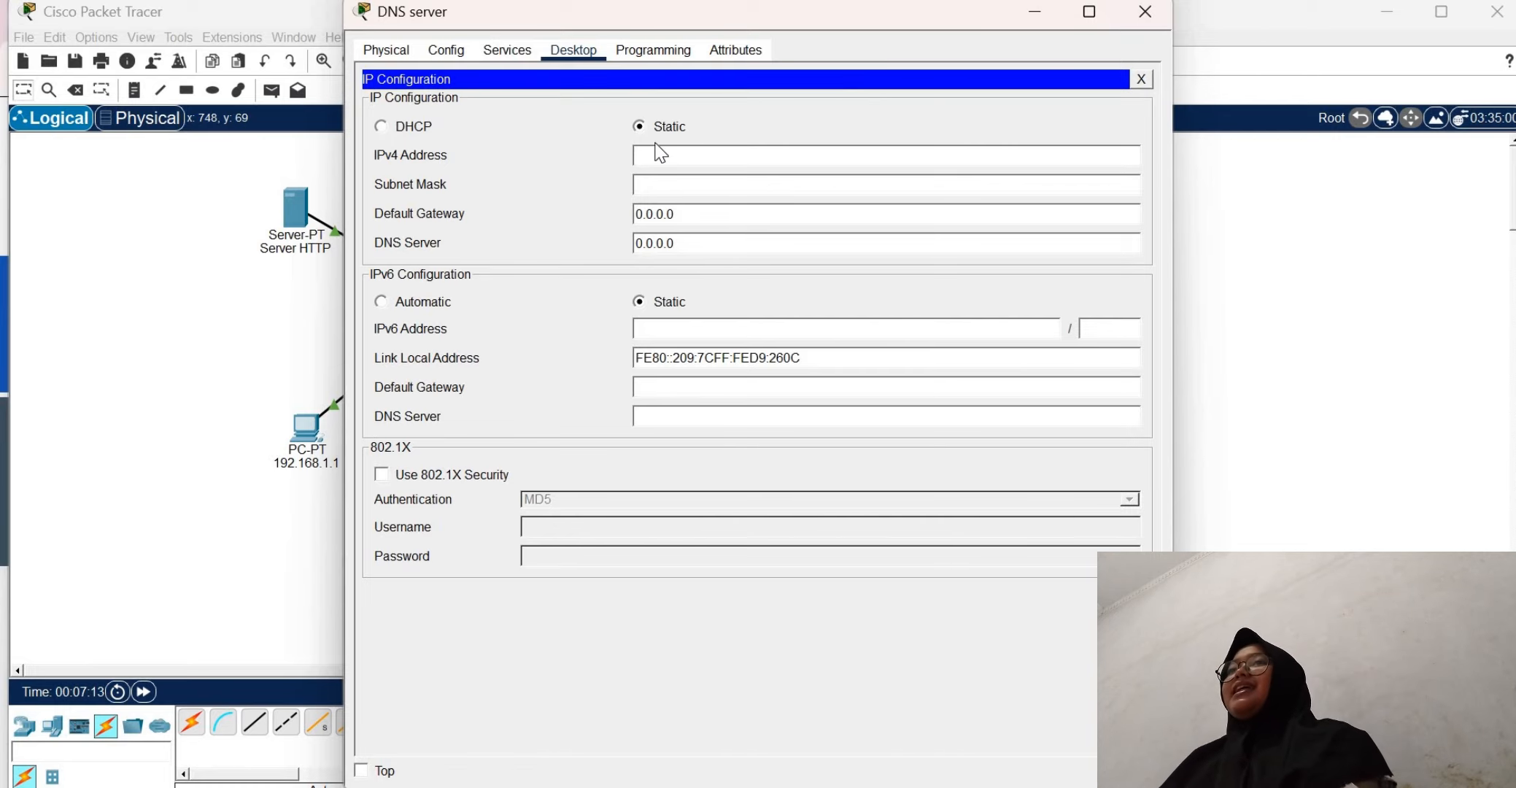
text(1)
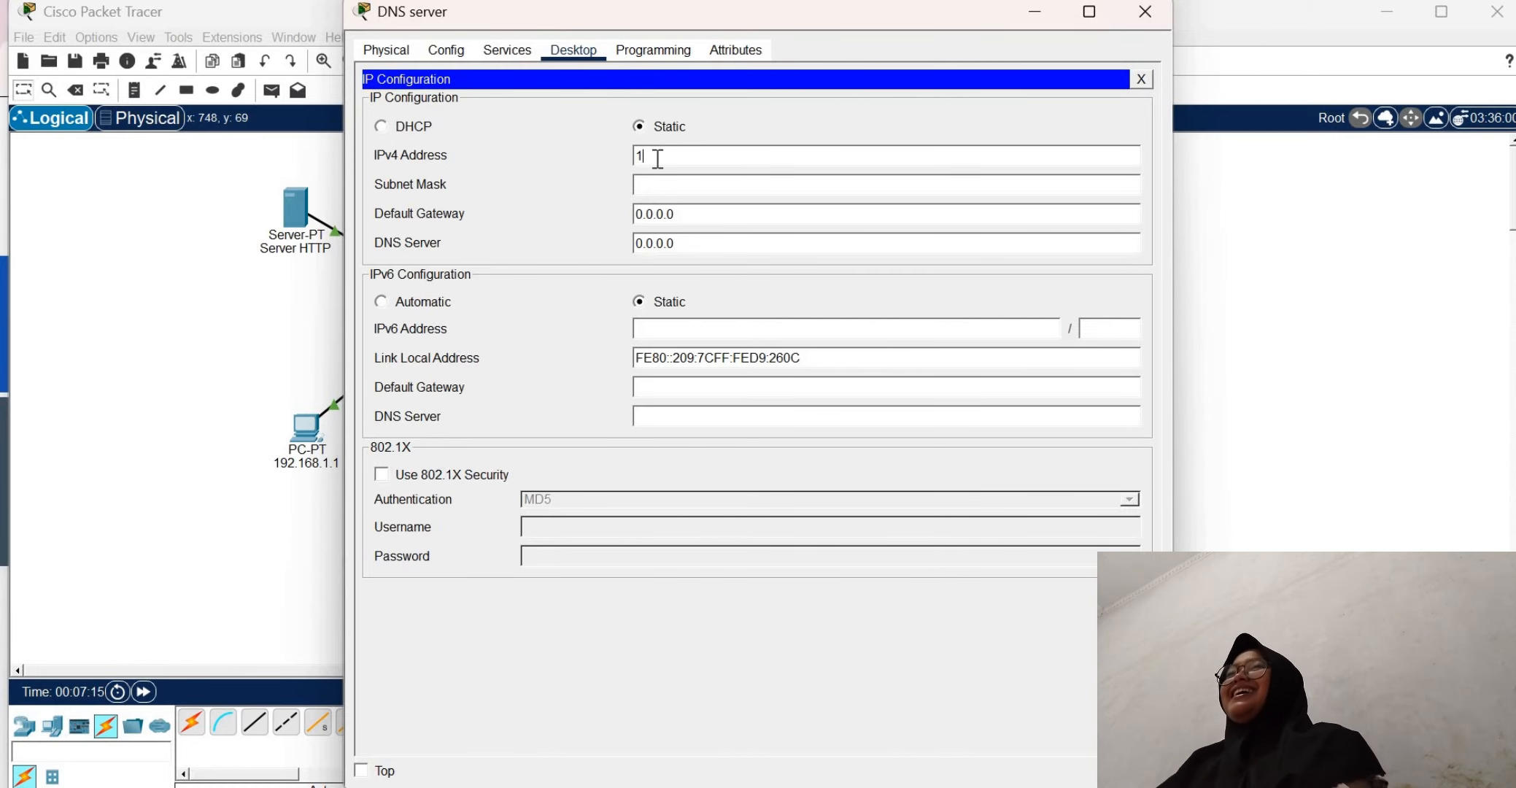
text(92.168.)
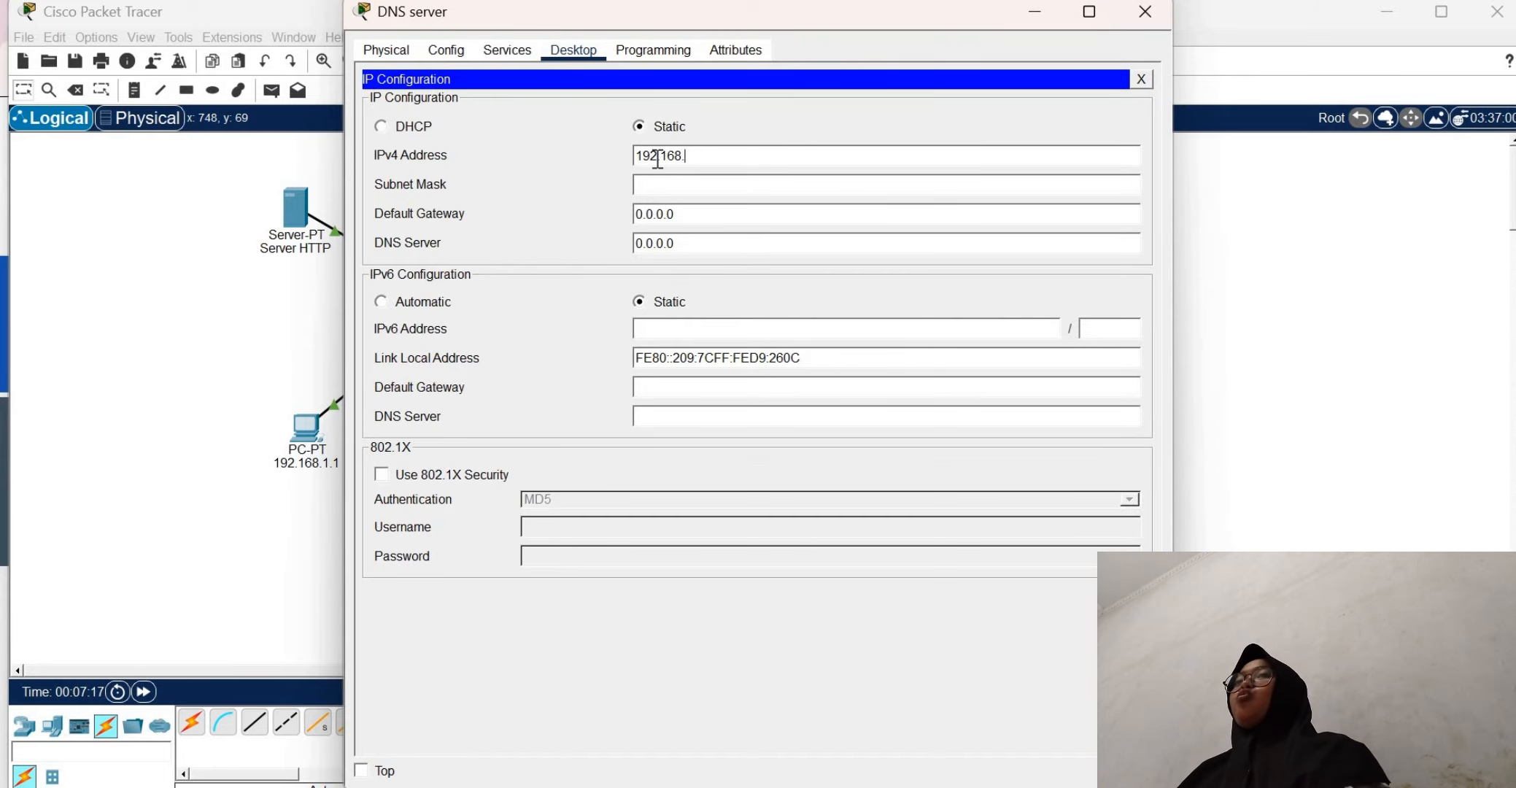
text(1.6)
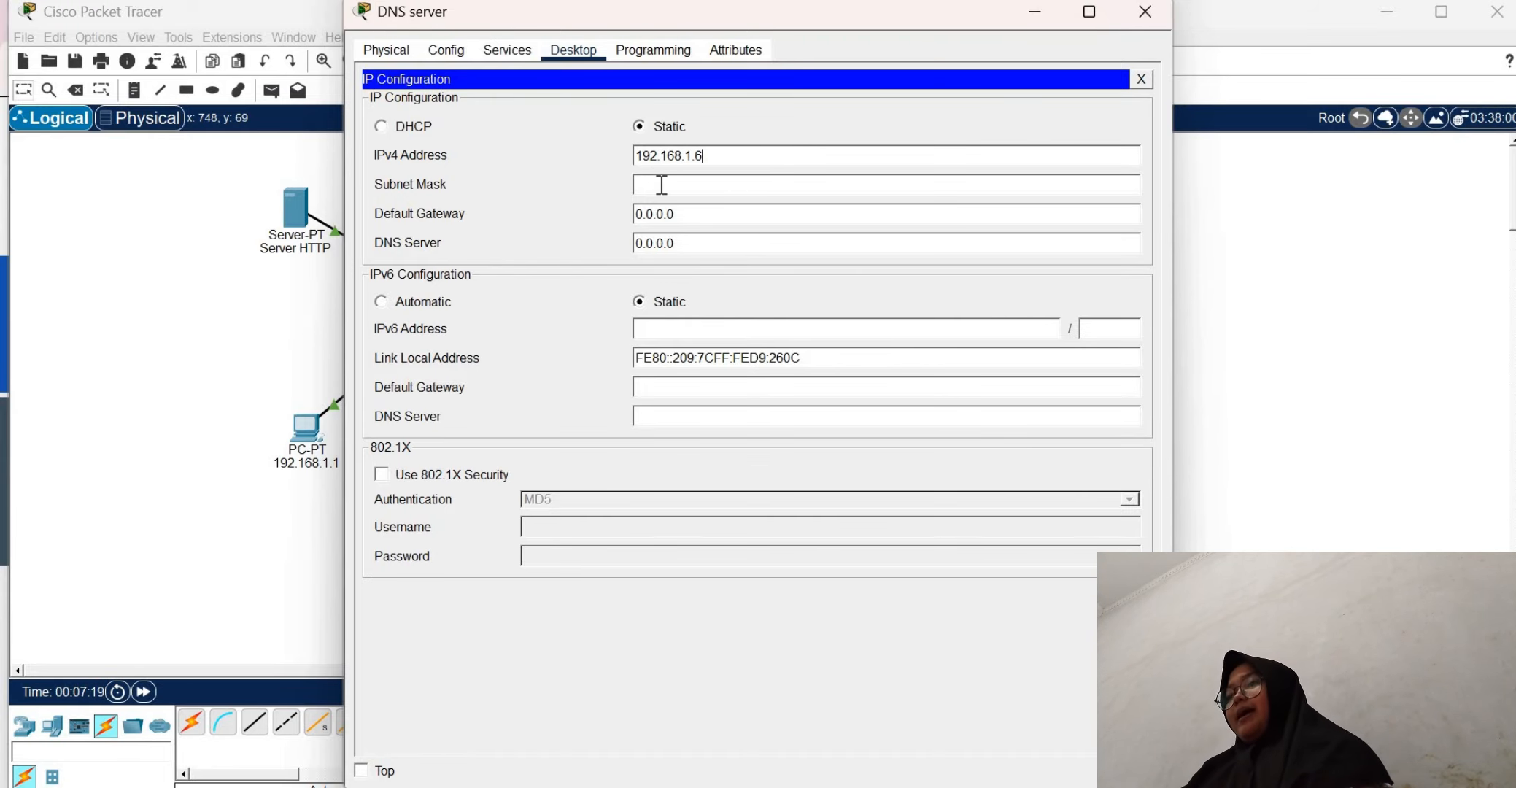
click(659, 186)
Turn on the DNS service on the DNS server
click(509, 57)
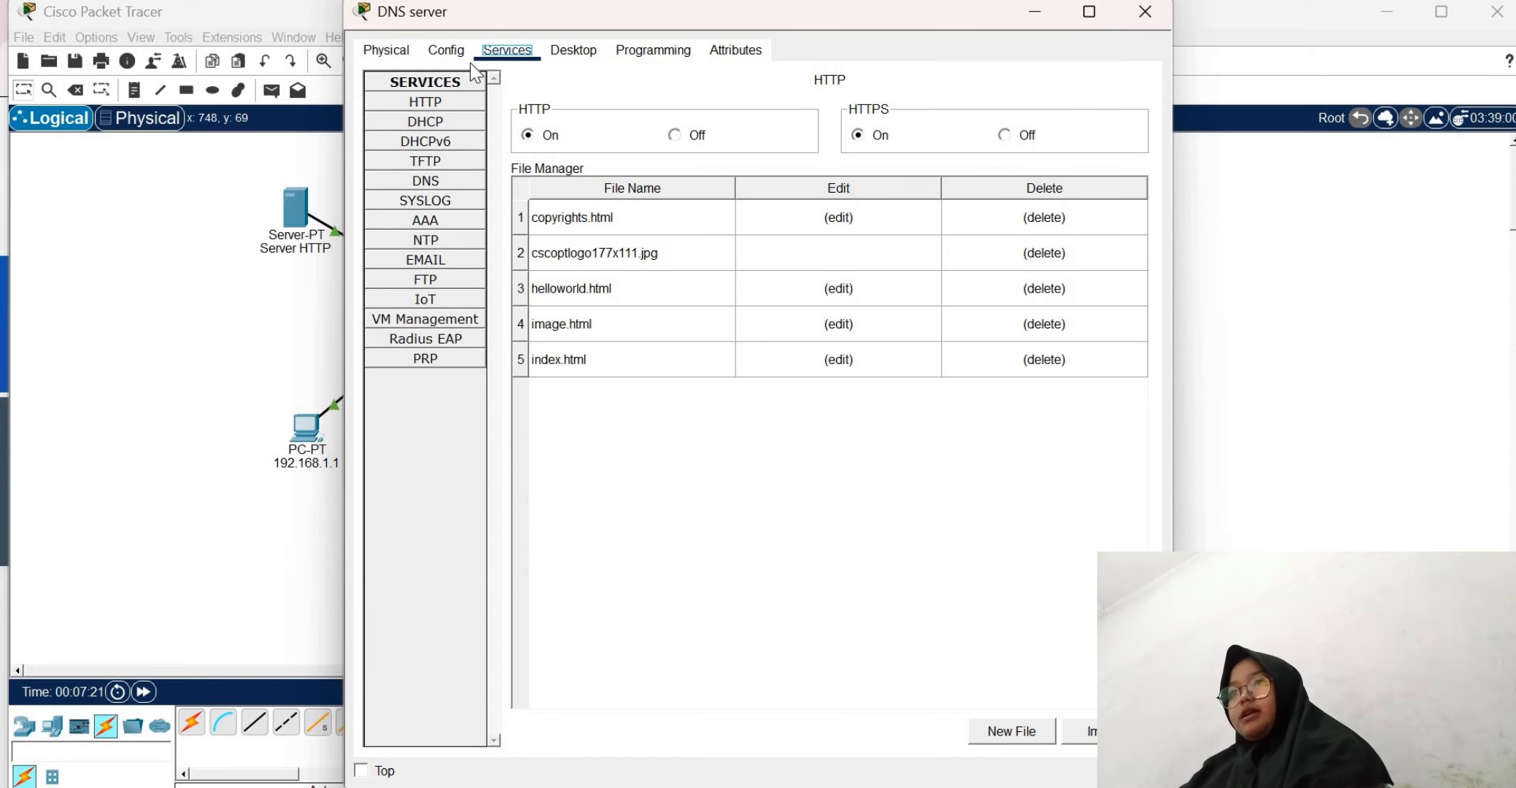
click(430, 182)
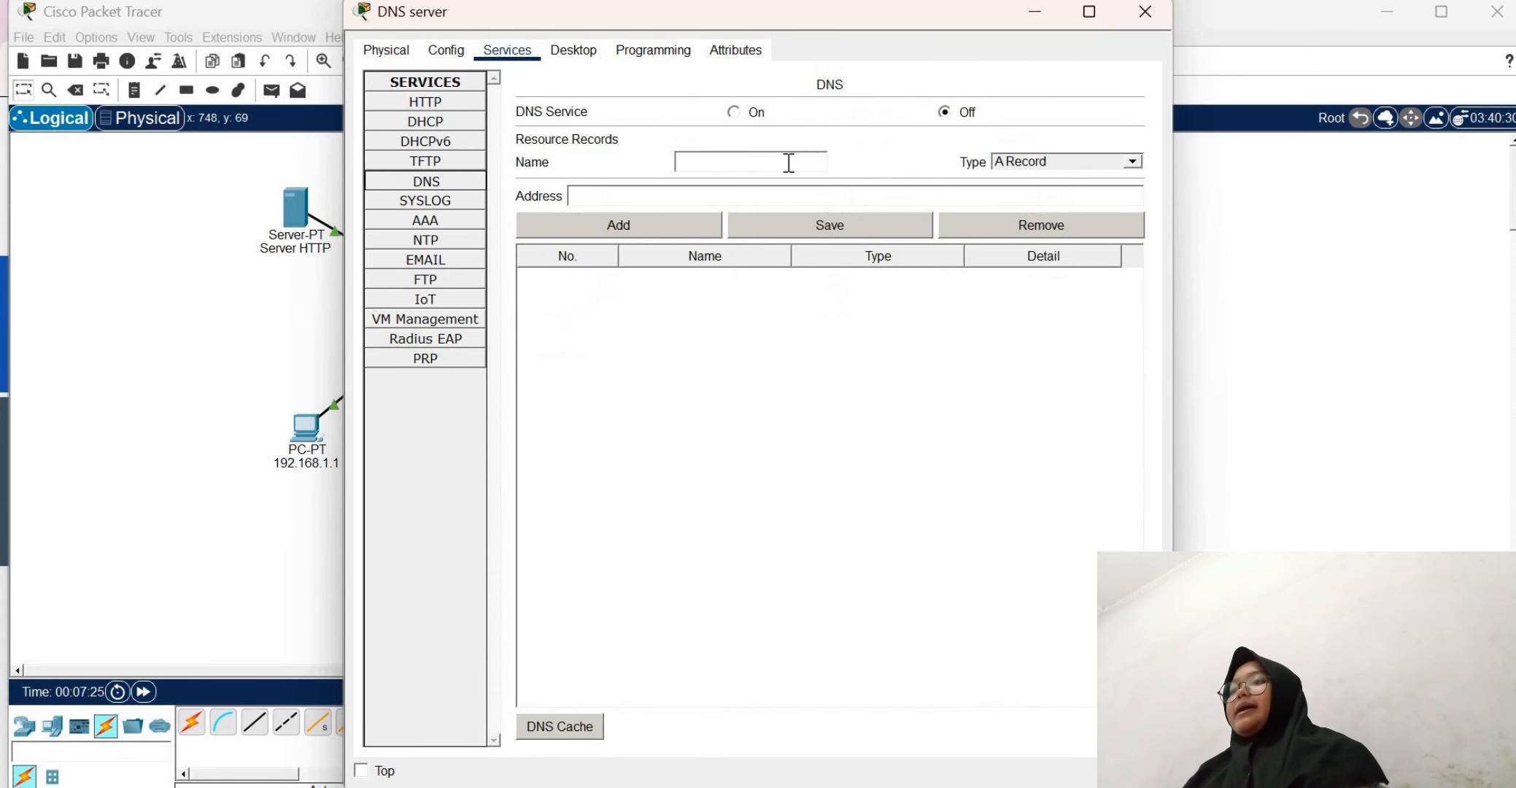
click(734, 111)
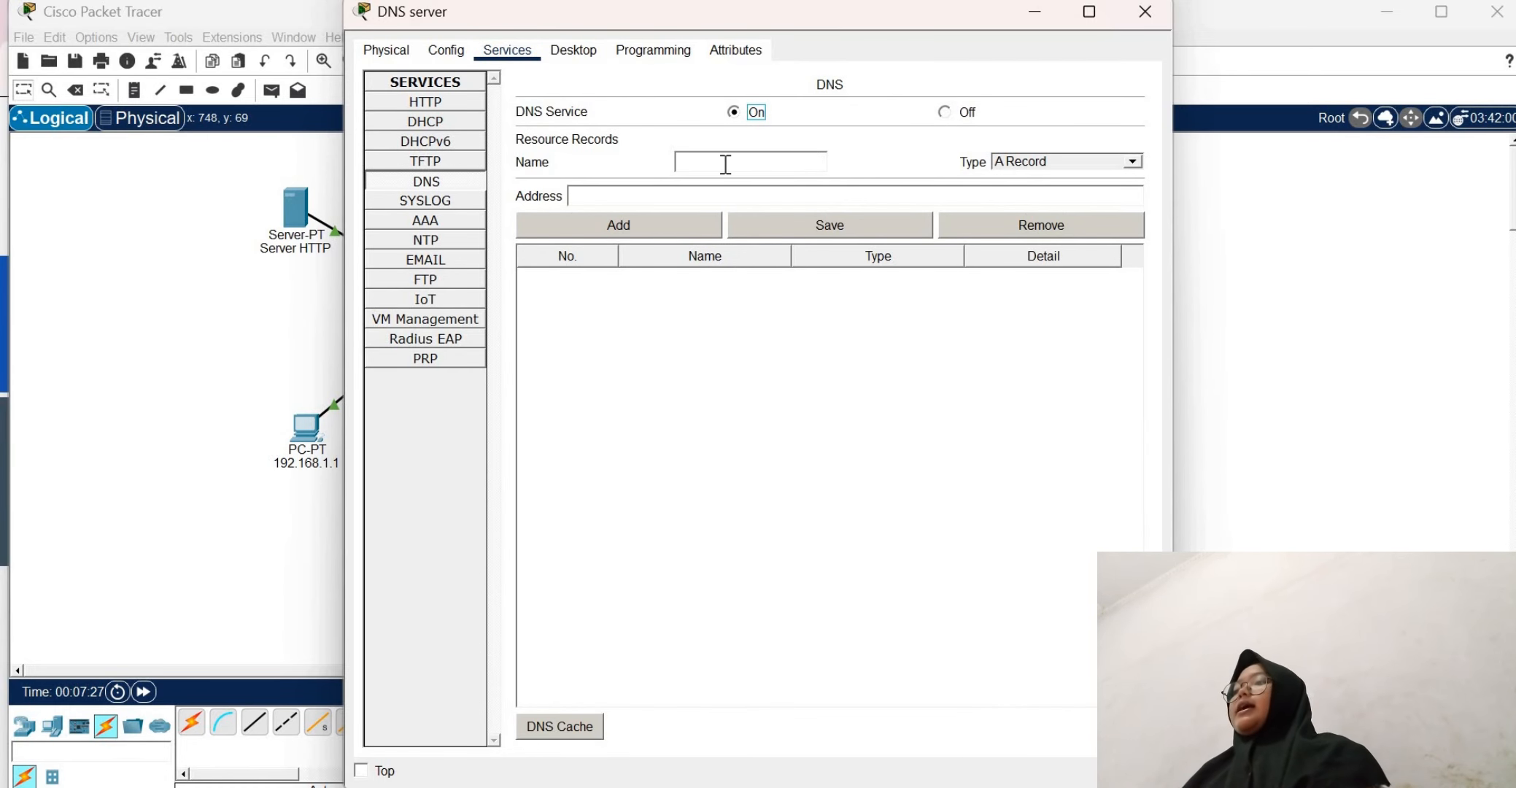
Add an A record named ujicoba.com with address 192.168.1.6 to the DNS server and close its window
click(726, 162)
text(uji)
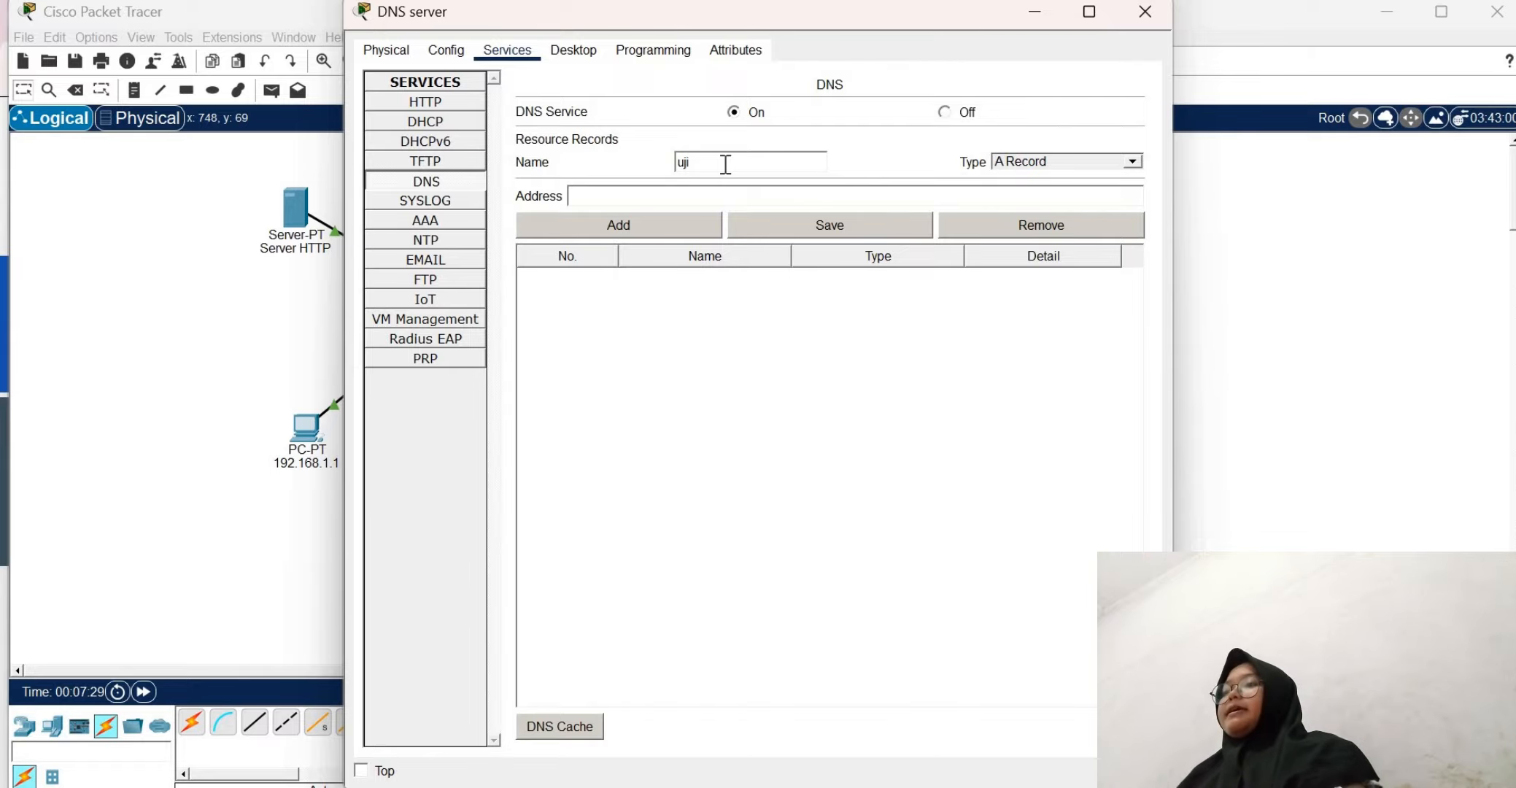
text(coba)
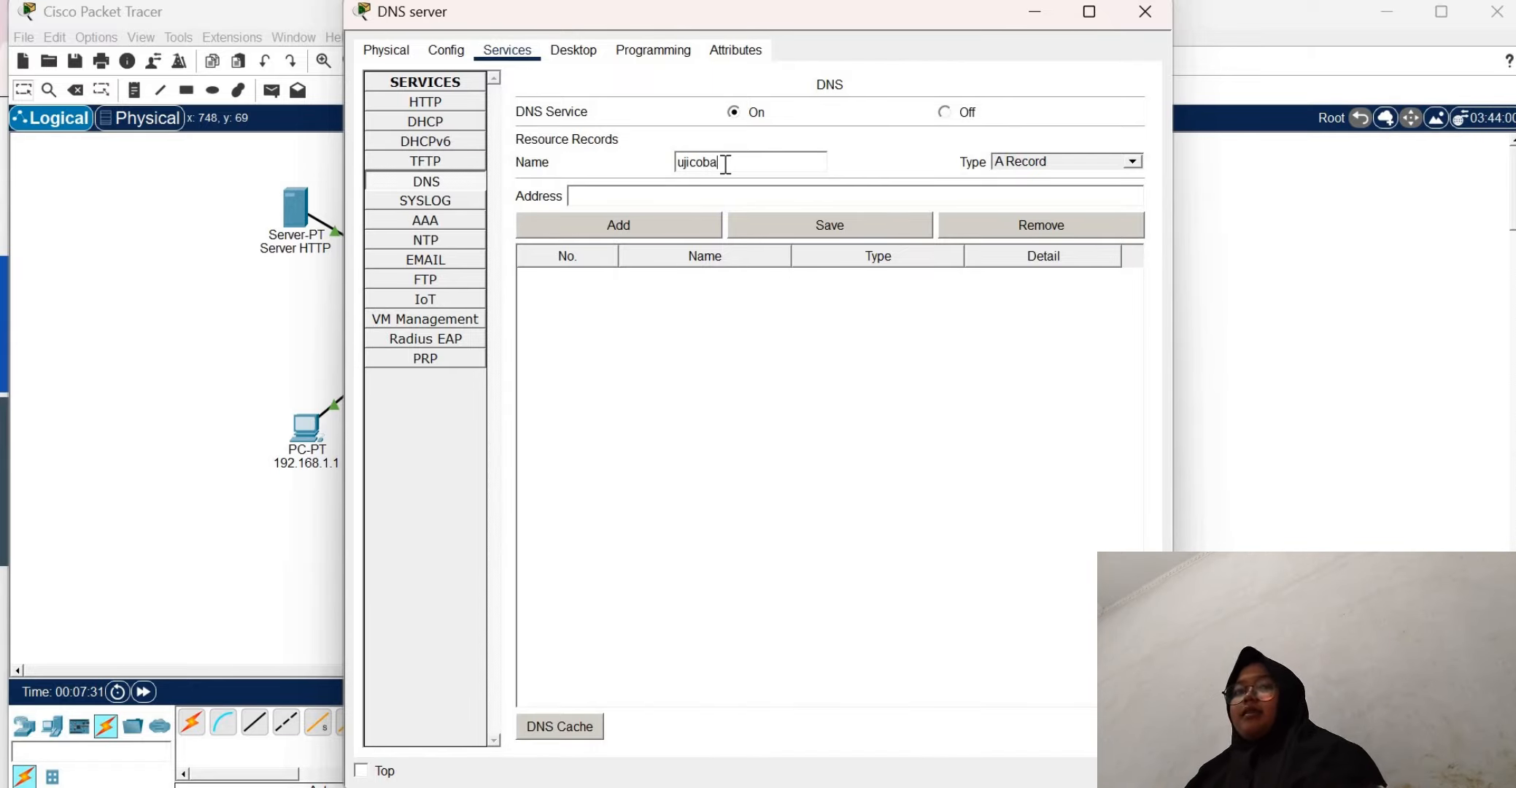
text(.com)
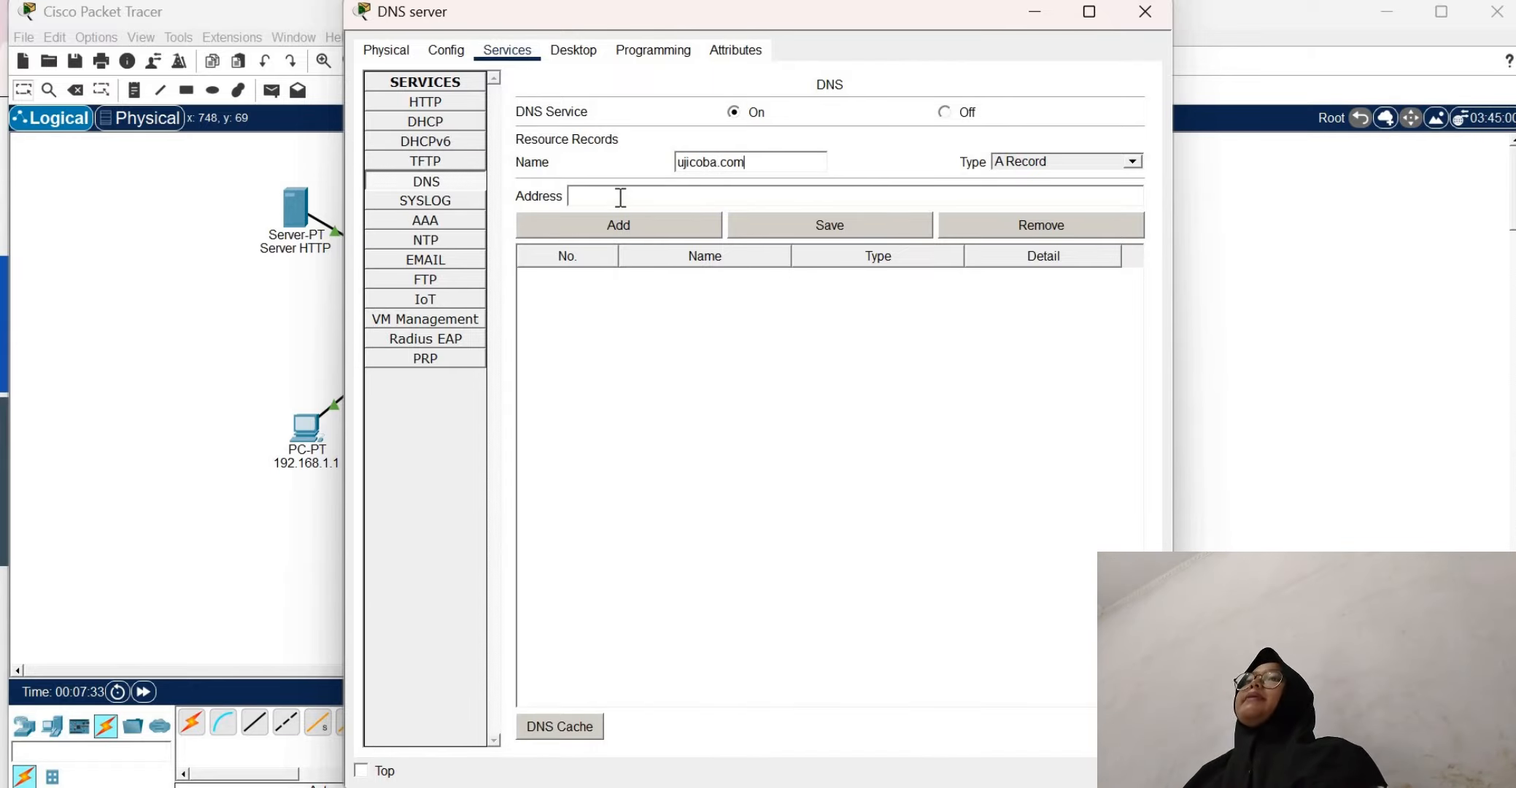
click(620, 197)
text(192.)
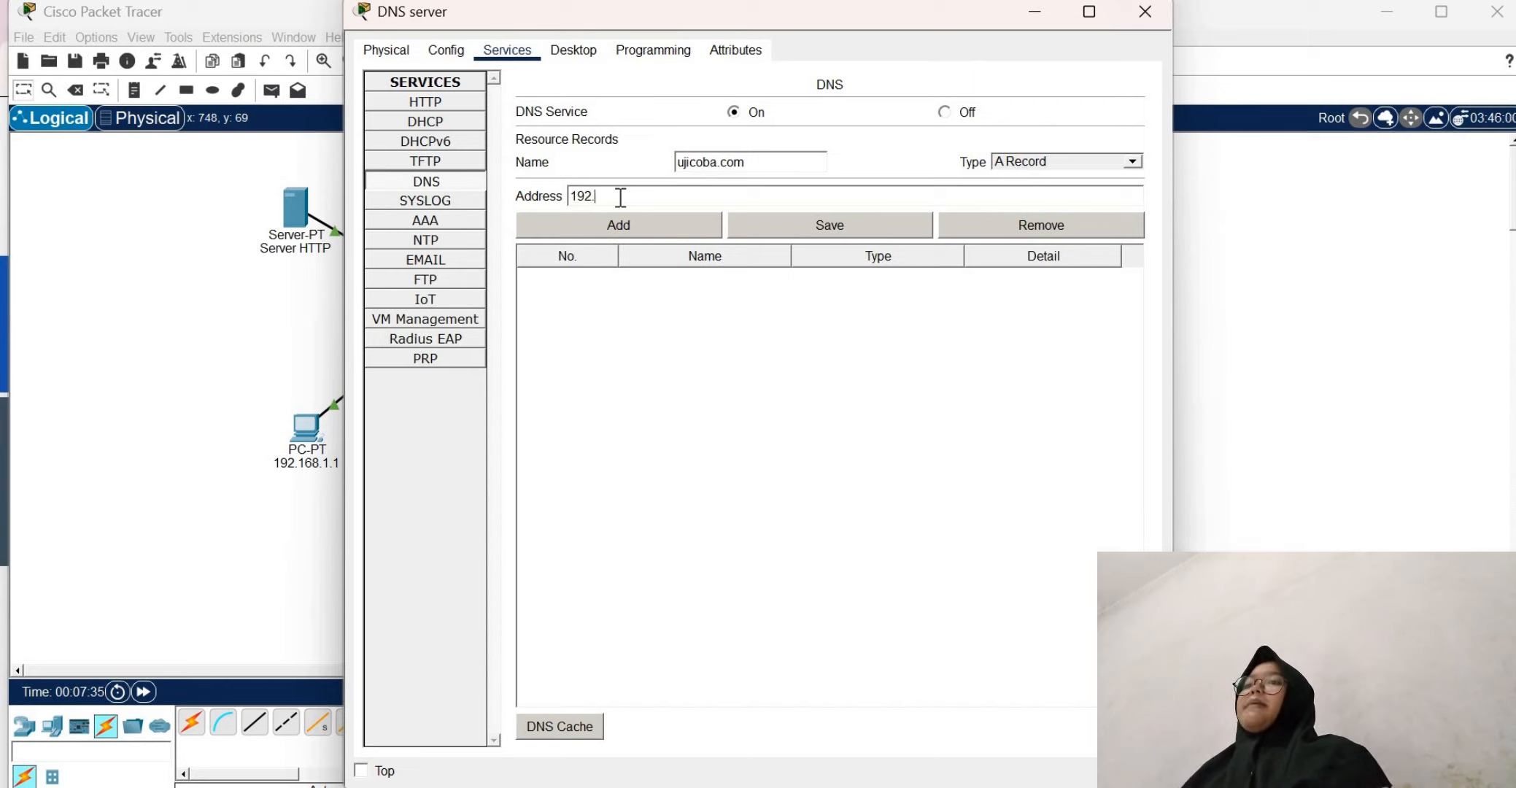
text(168)
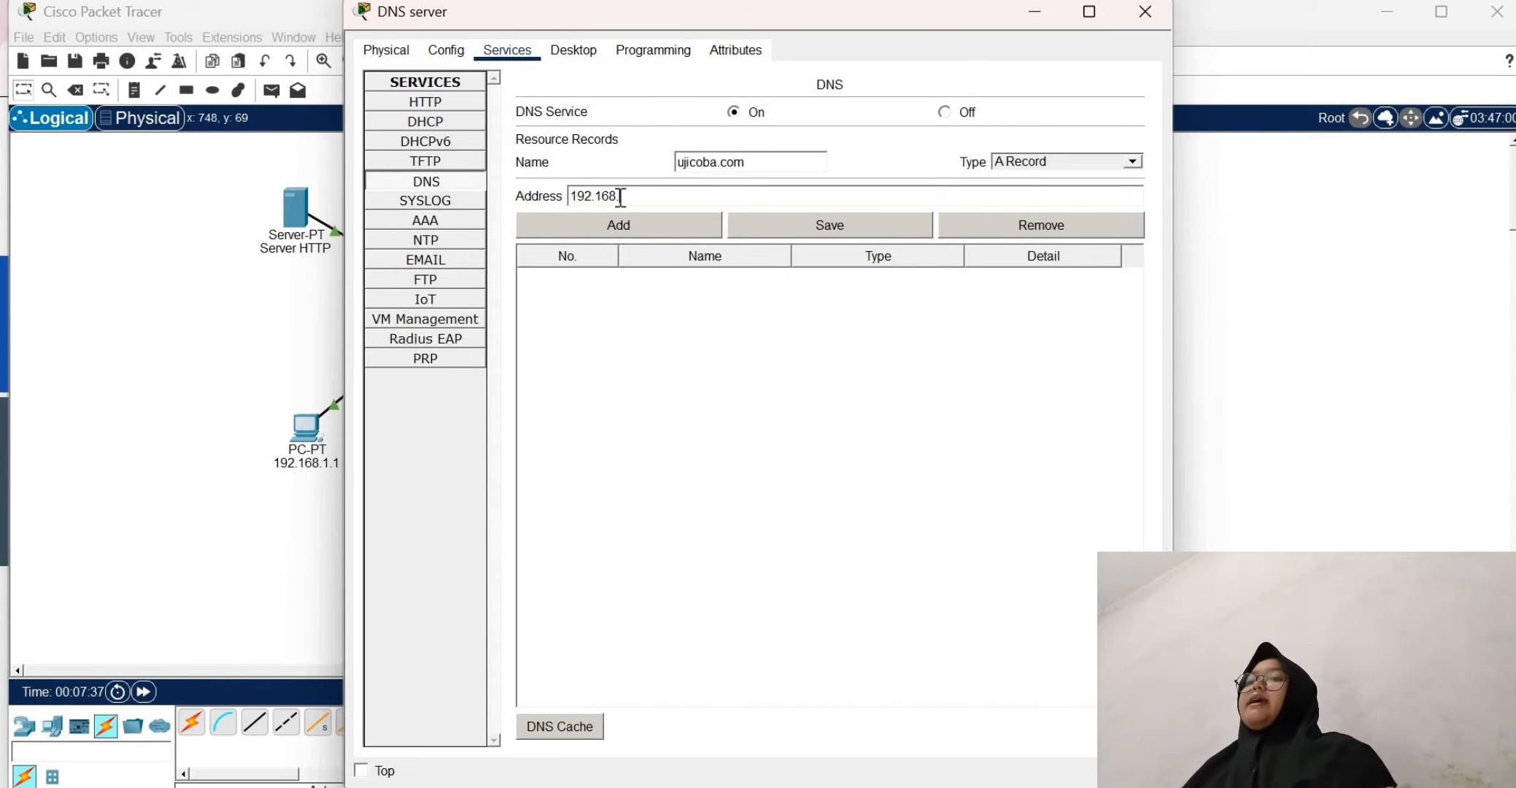
text(.)
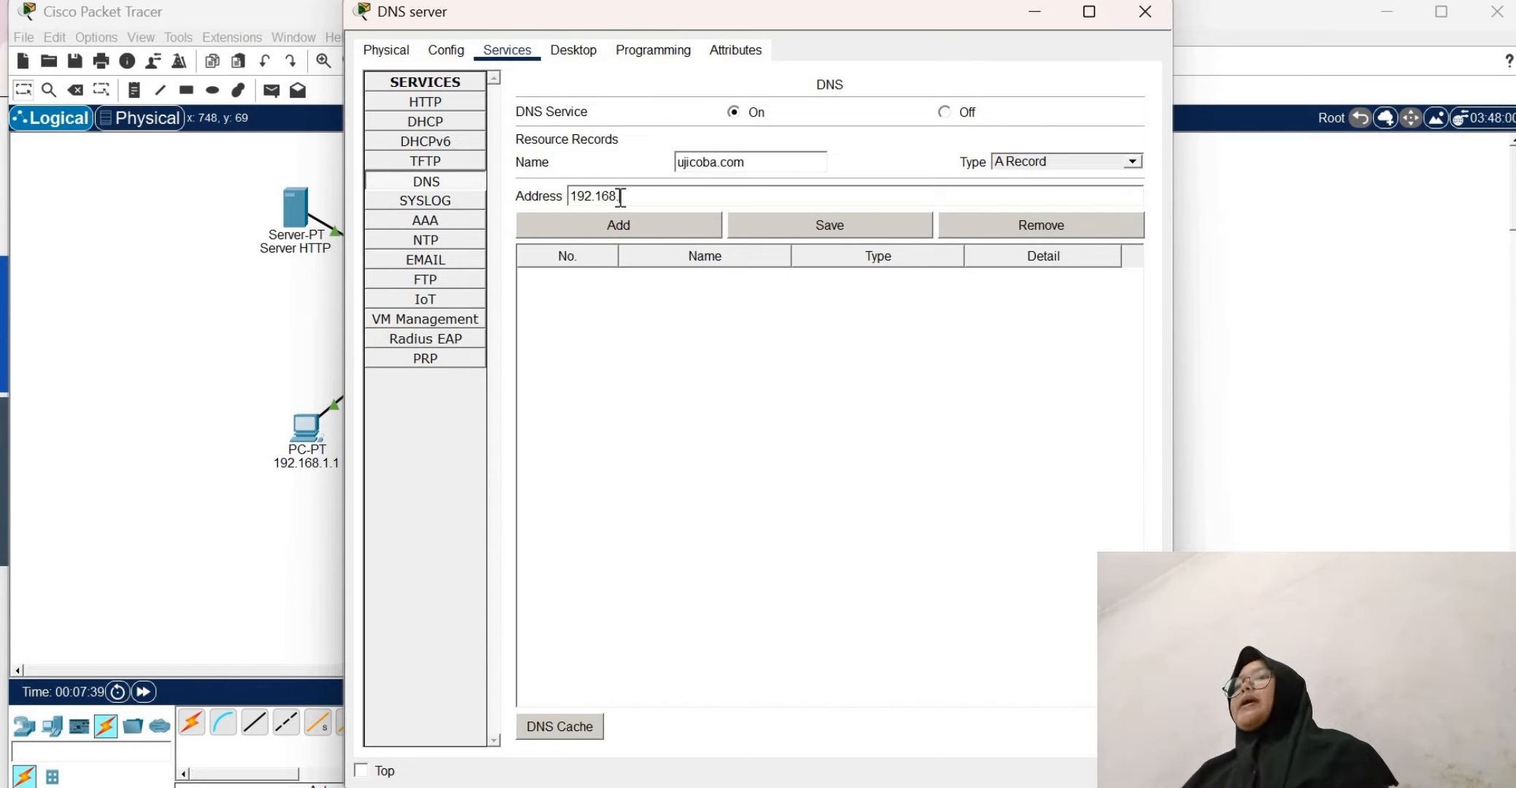
text(1.6)
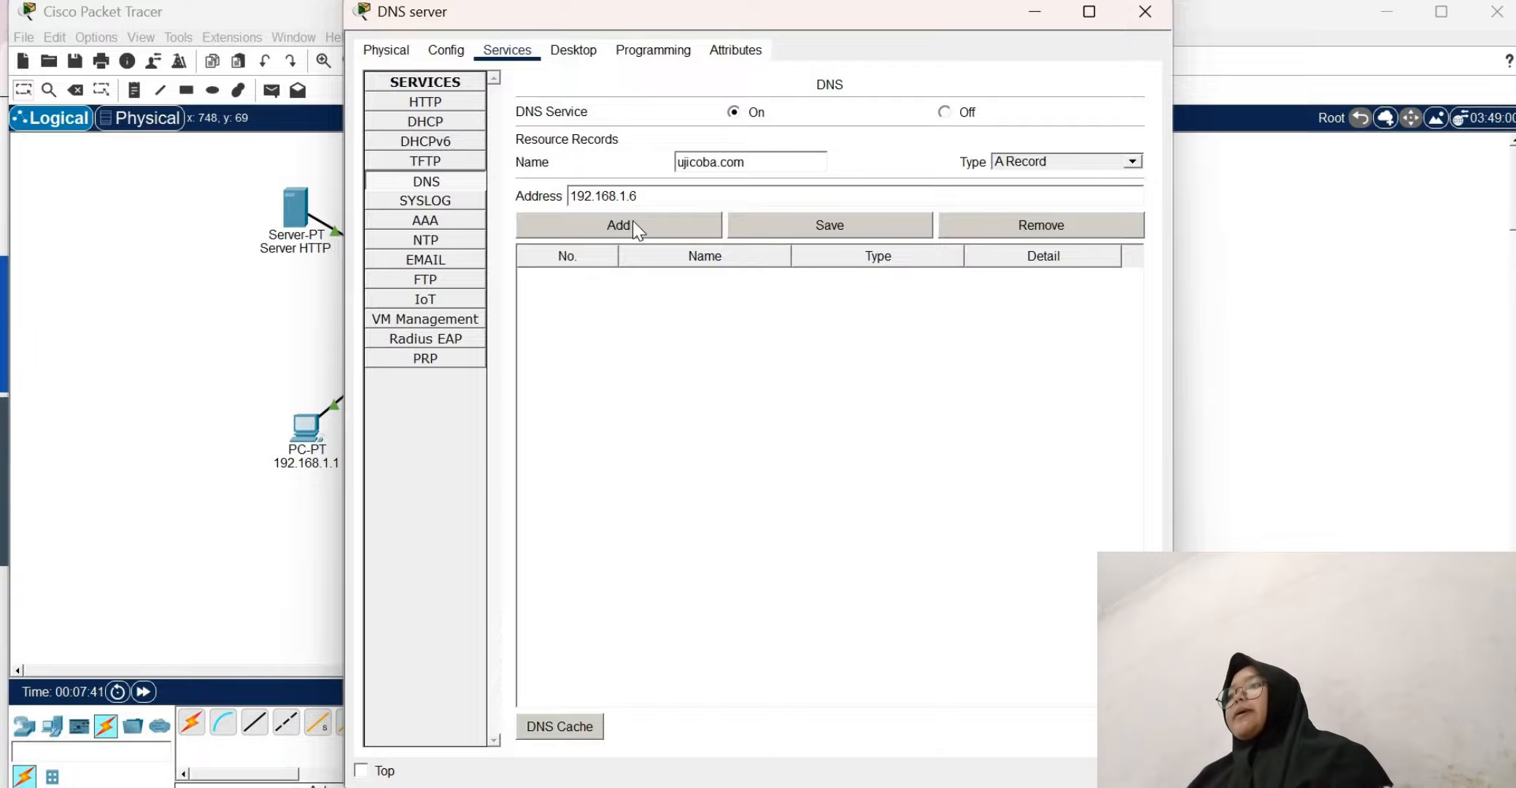
click(632, 220)
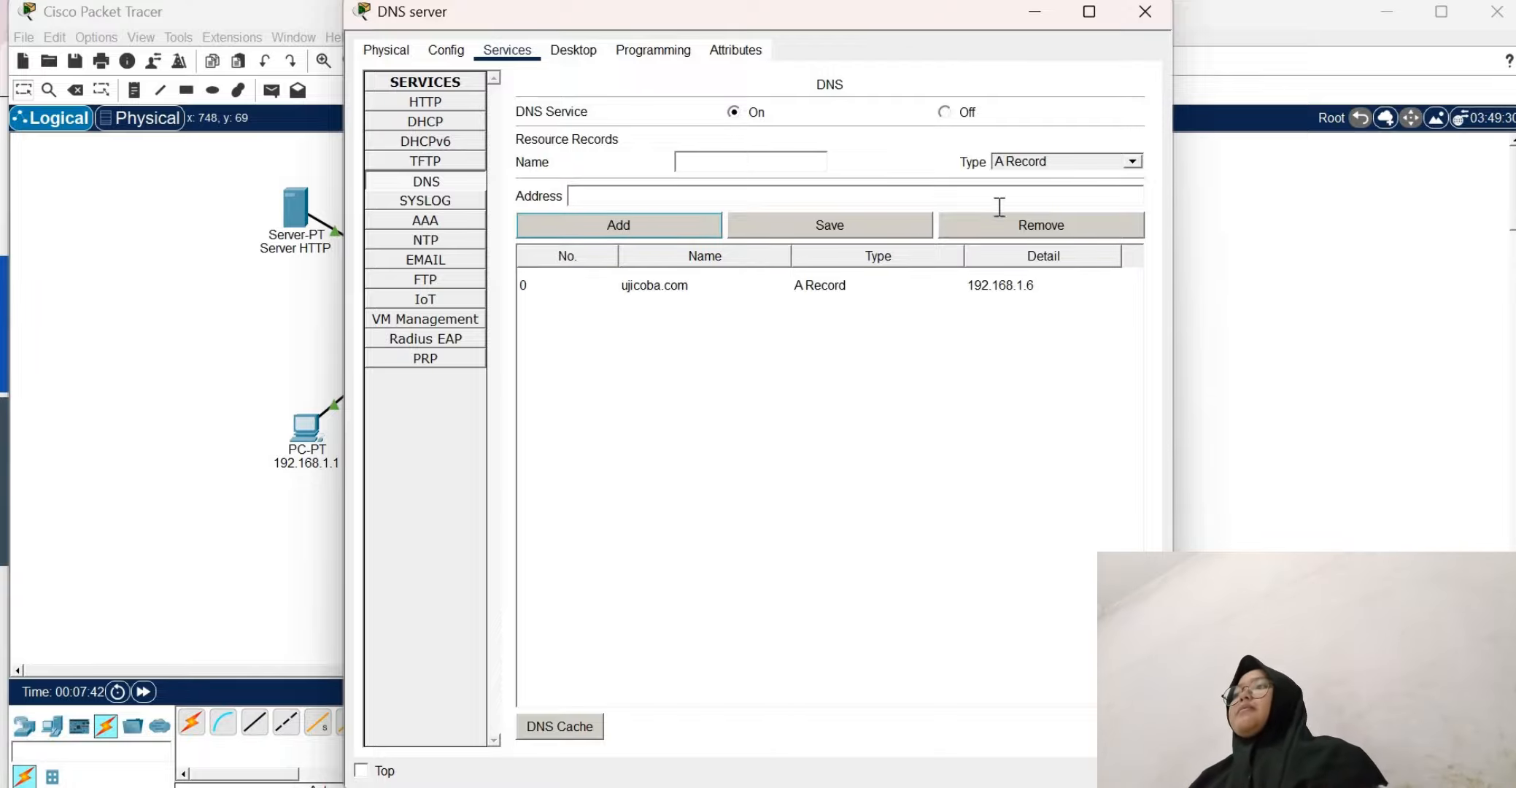
click(1142, 16)
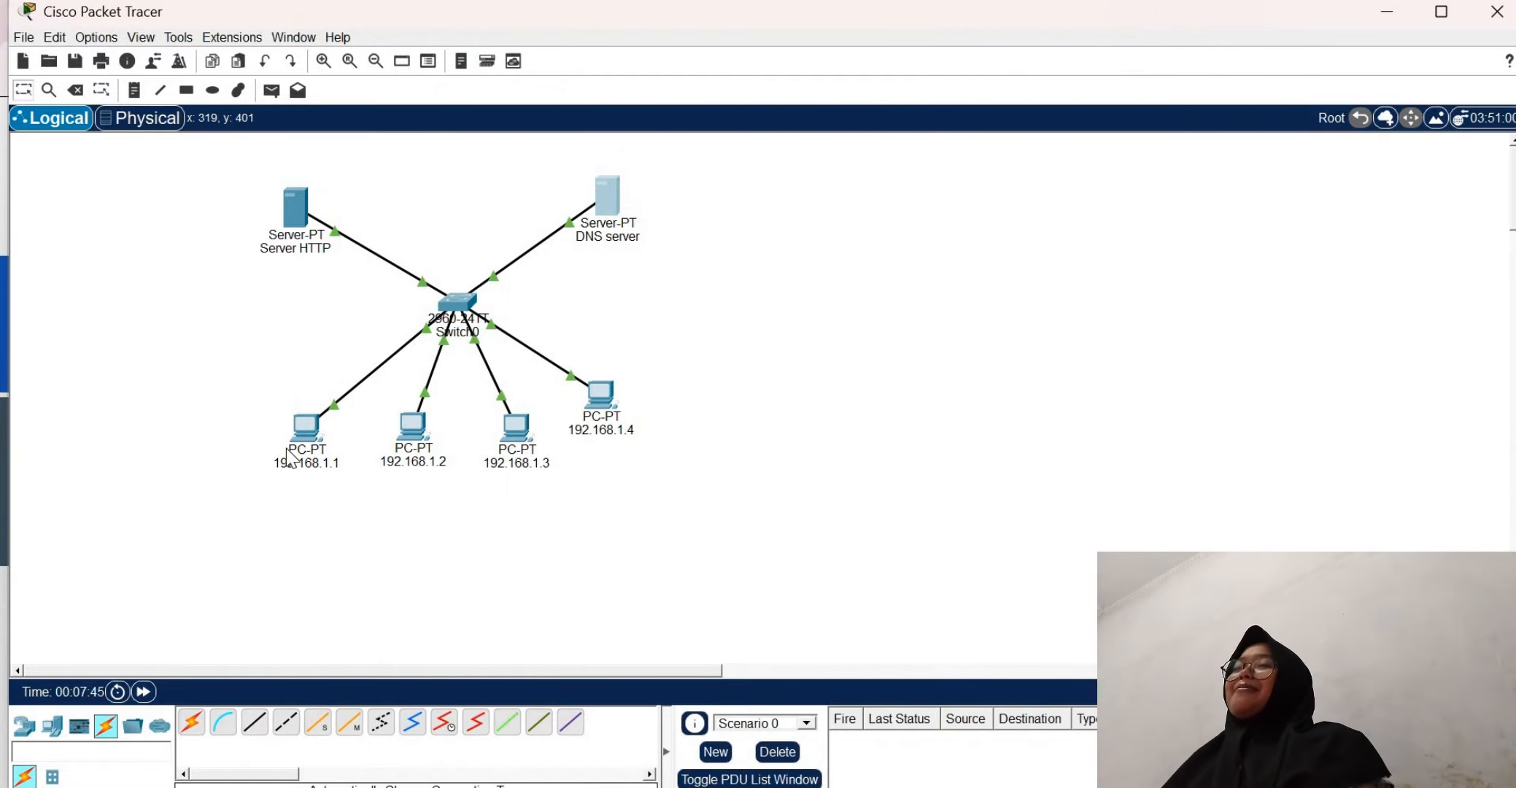
Test name access by loading ujicoba.com in the web browser of PC 192.168.1.1, then close that PC
click(315, 454)
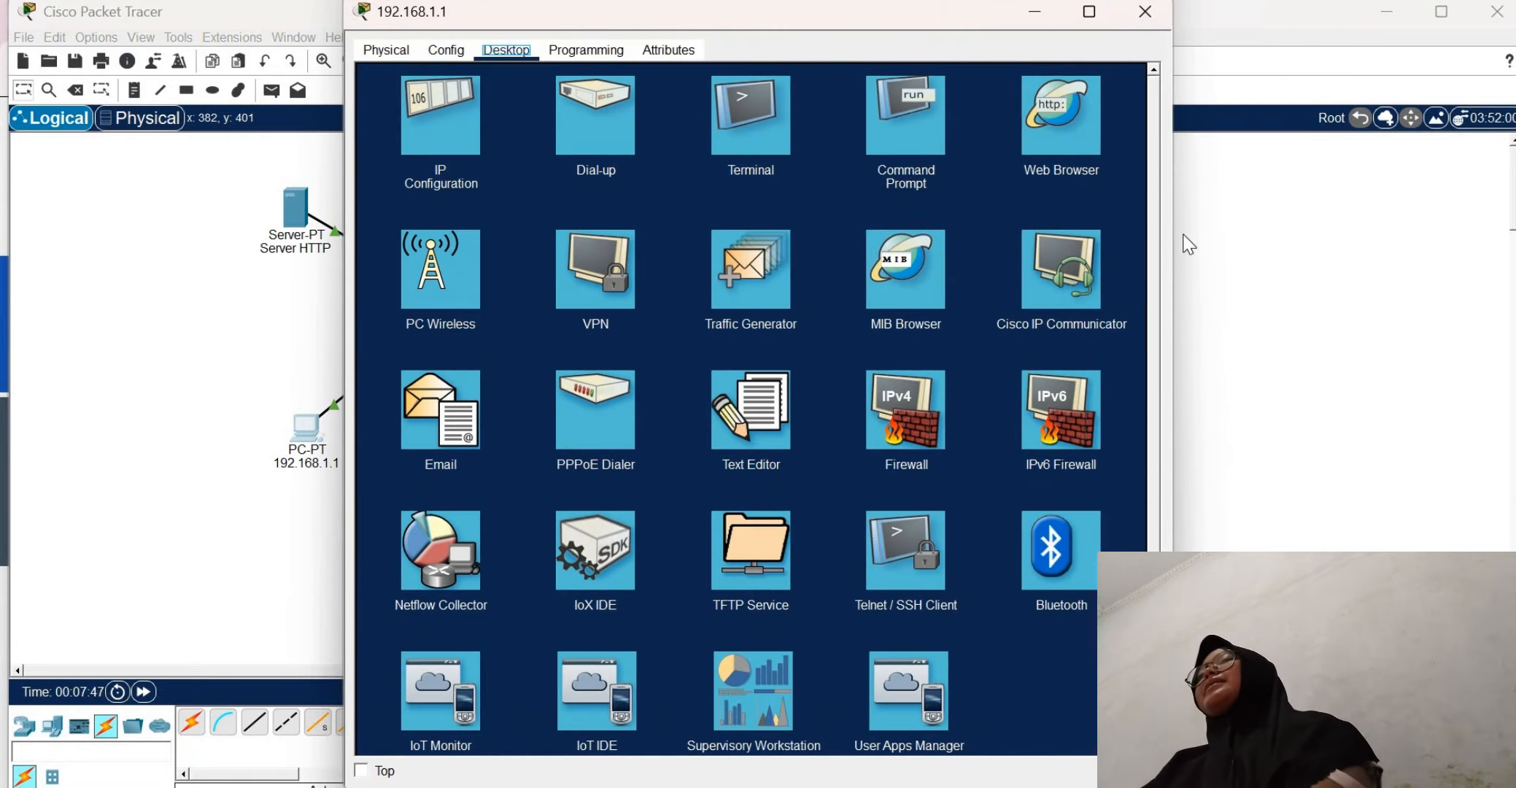
click(1073, 131)
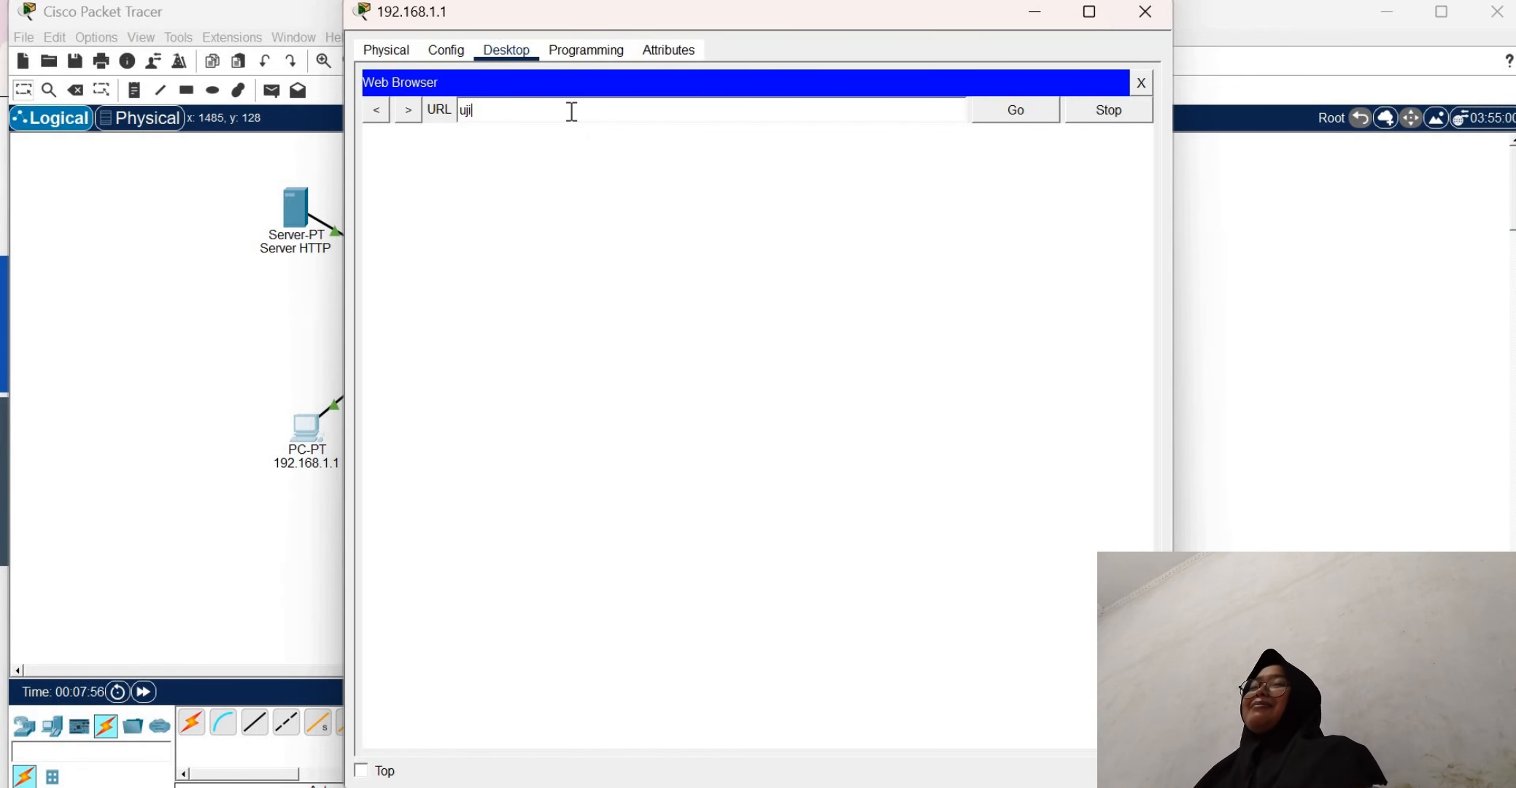
click(572, 111)
text(ujicoba.con)
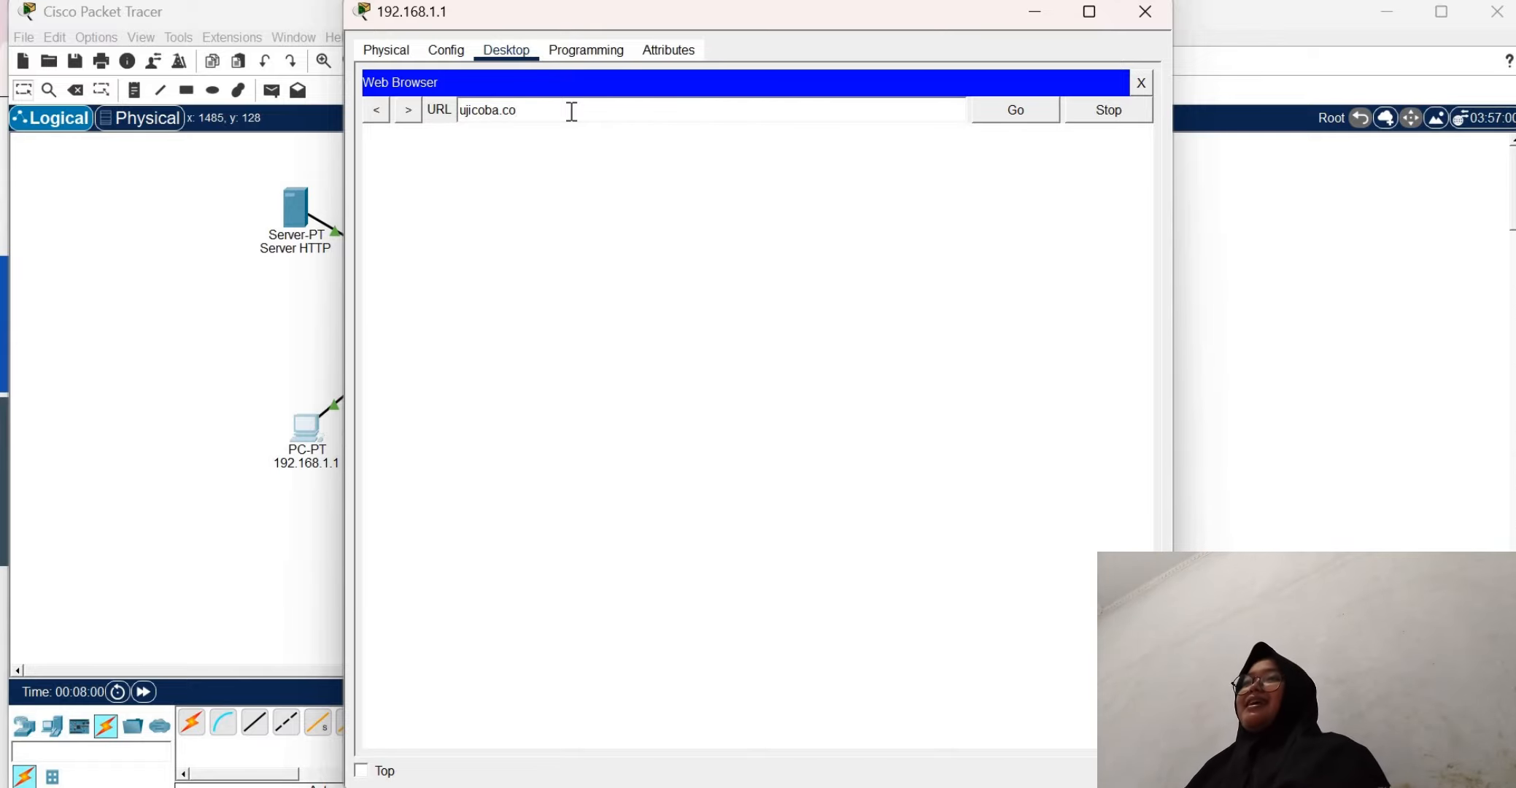
key(Return)
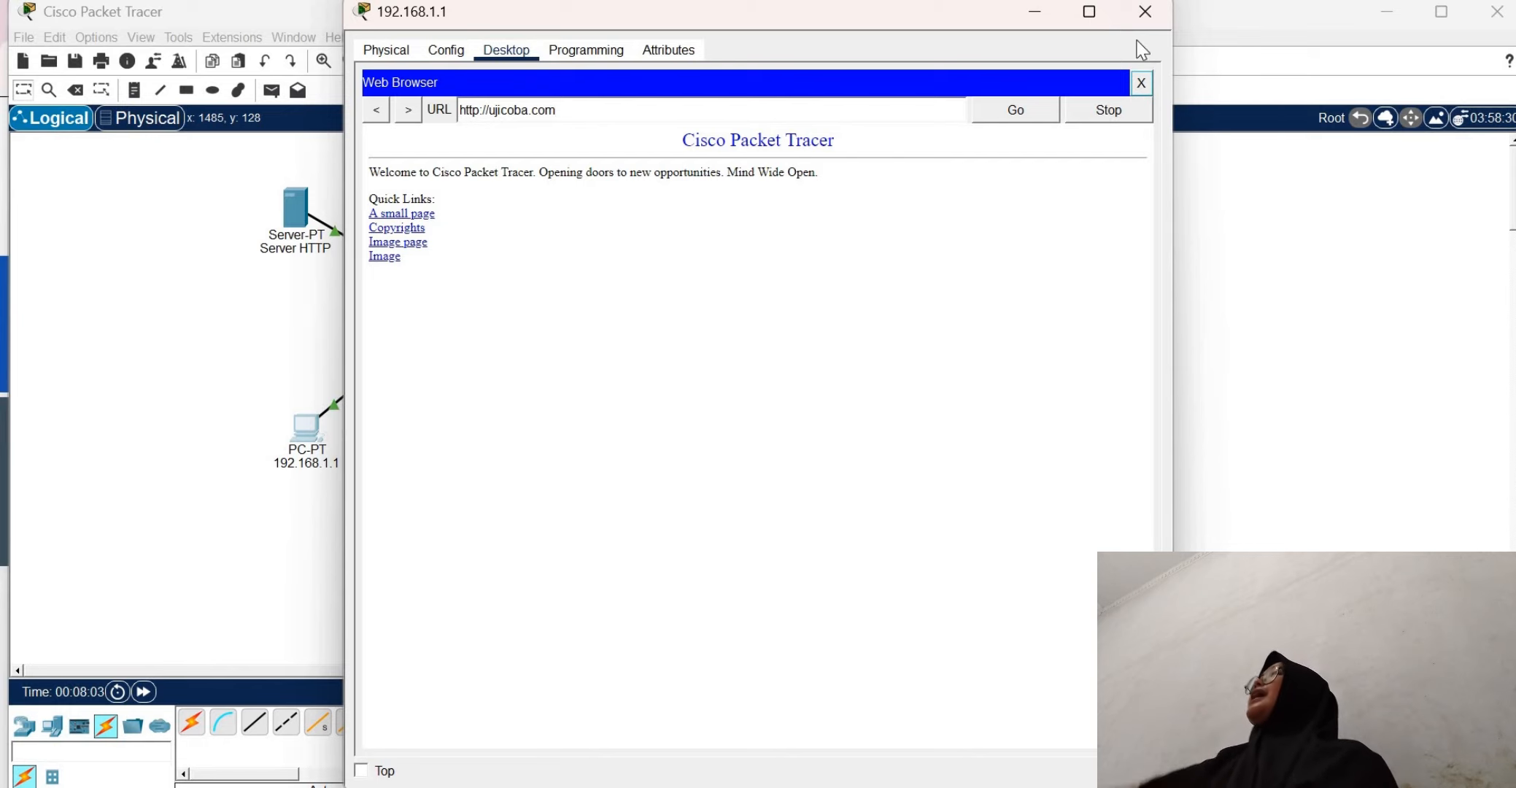
click(1141, 82)
click(1144, 12)
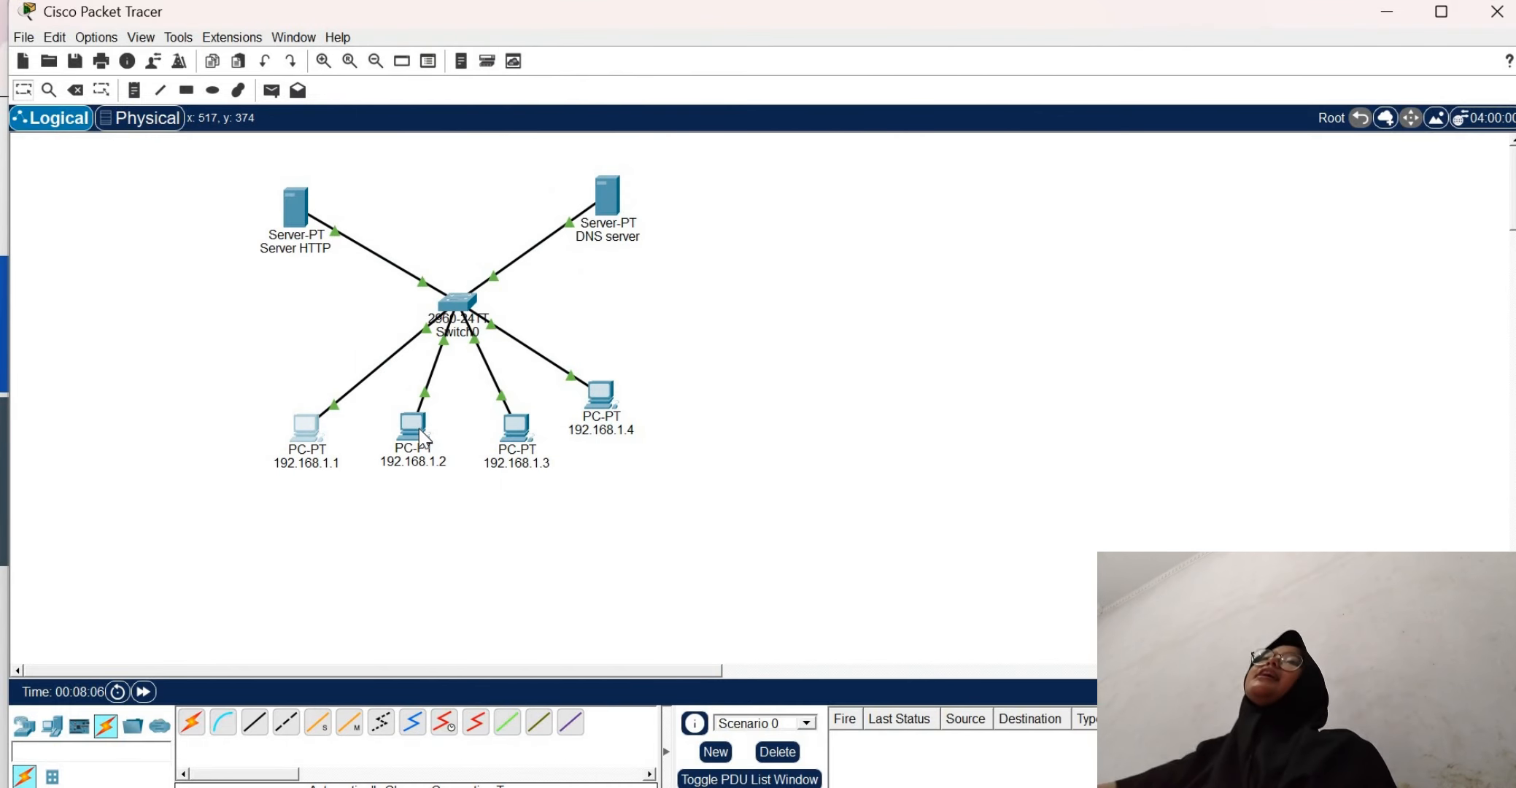
Load ujicoba.com in the web browser of PC 192.168.1.2 to test name access, and close that PC
click(413, 427)
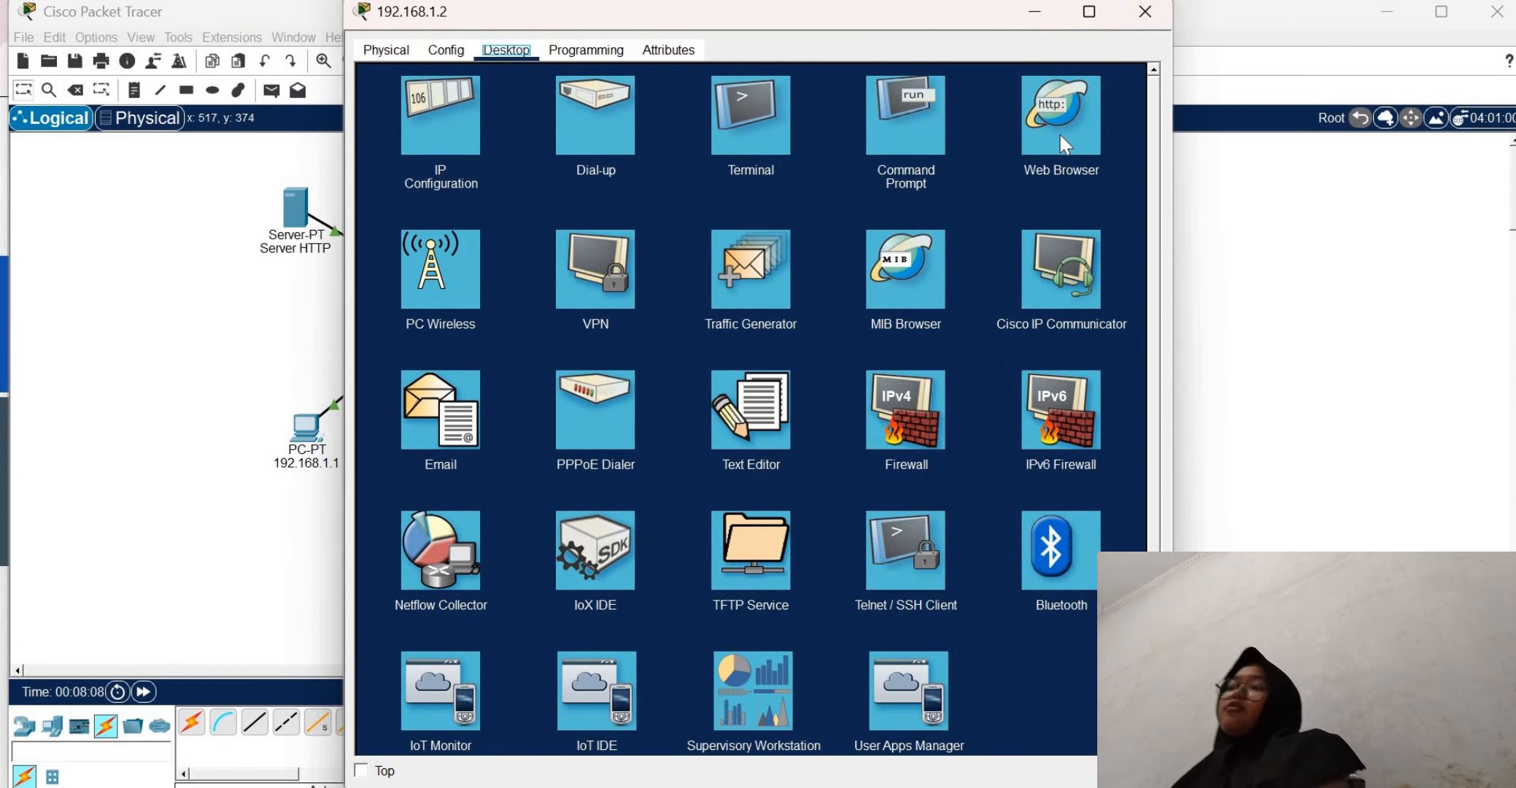
click(1065, 144)
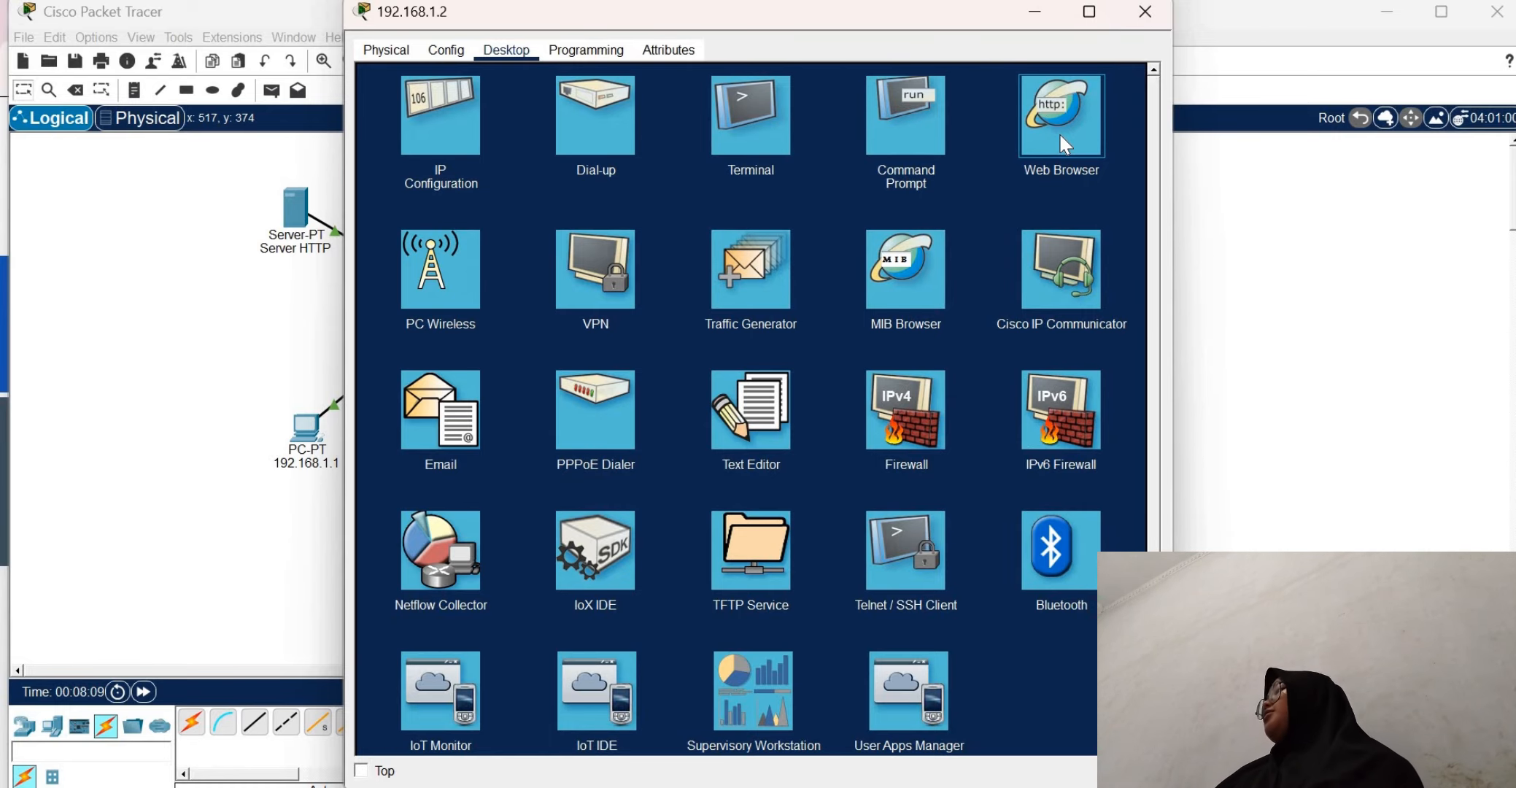
click(1065, 145)
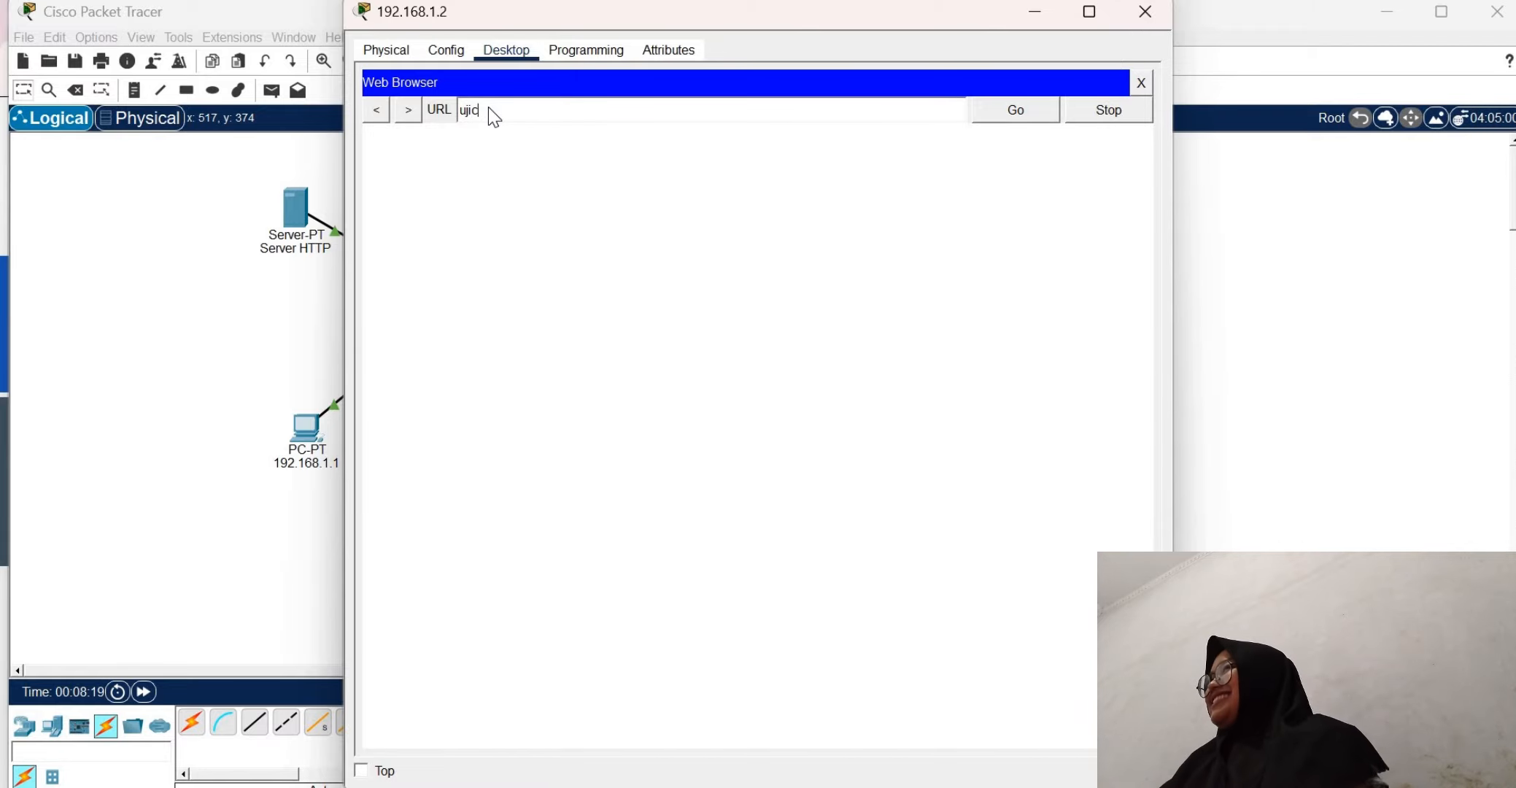
text(ujicoba.com)
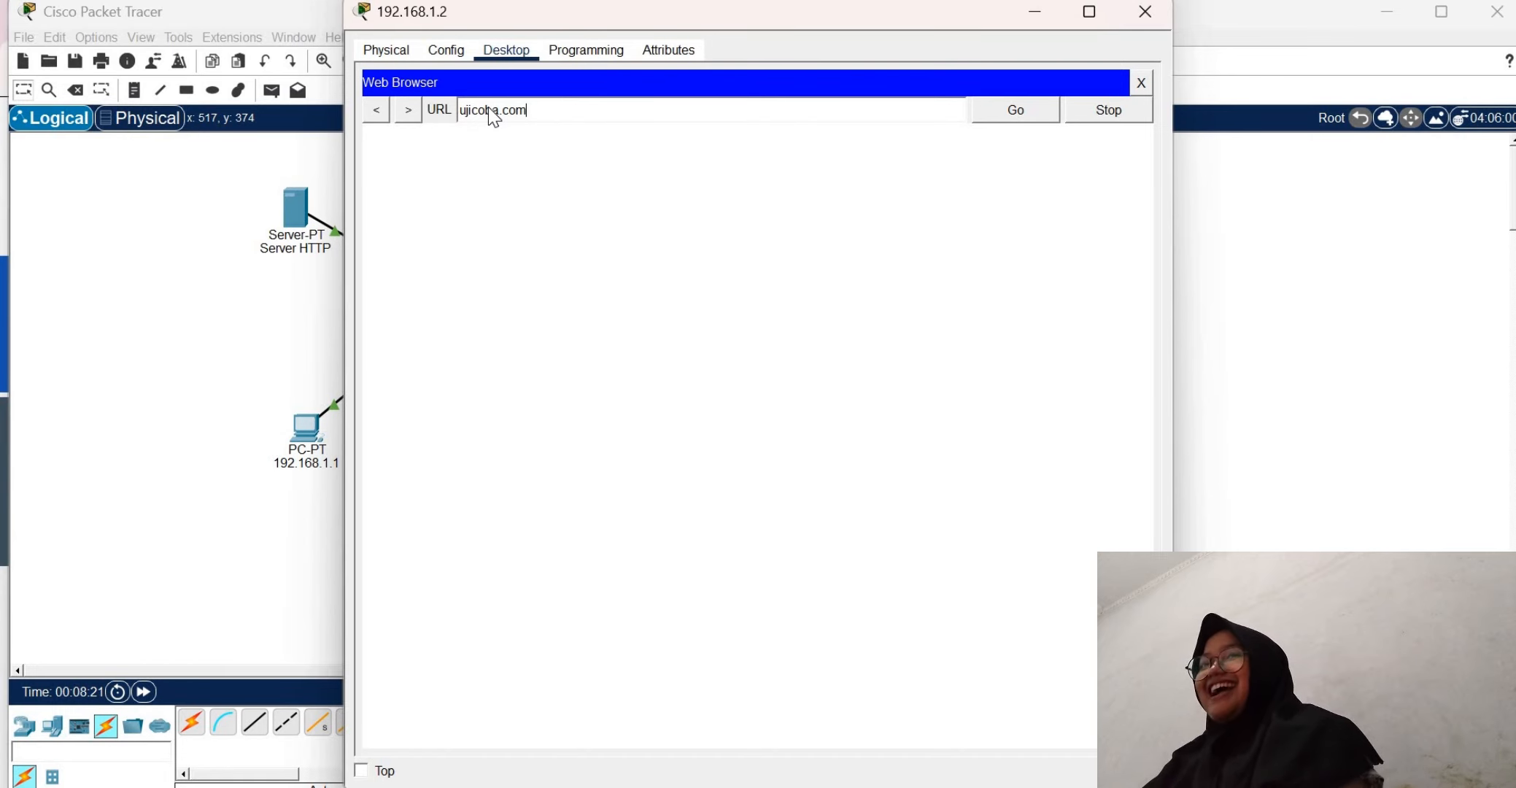
key(Return)
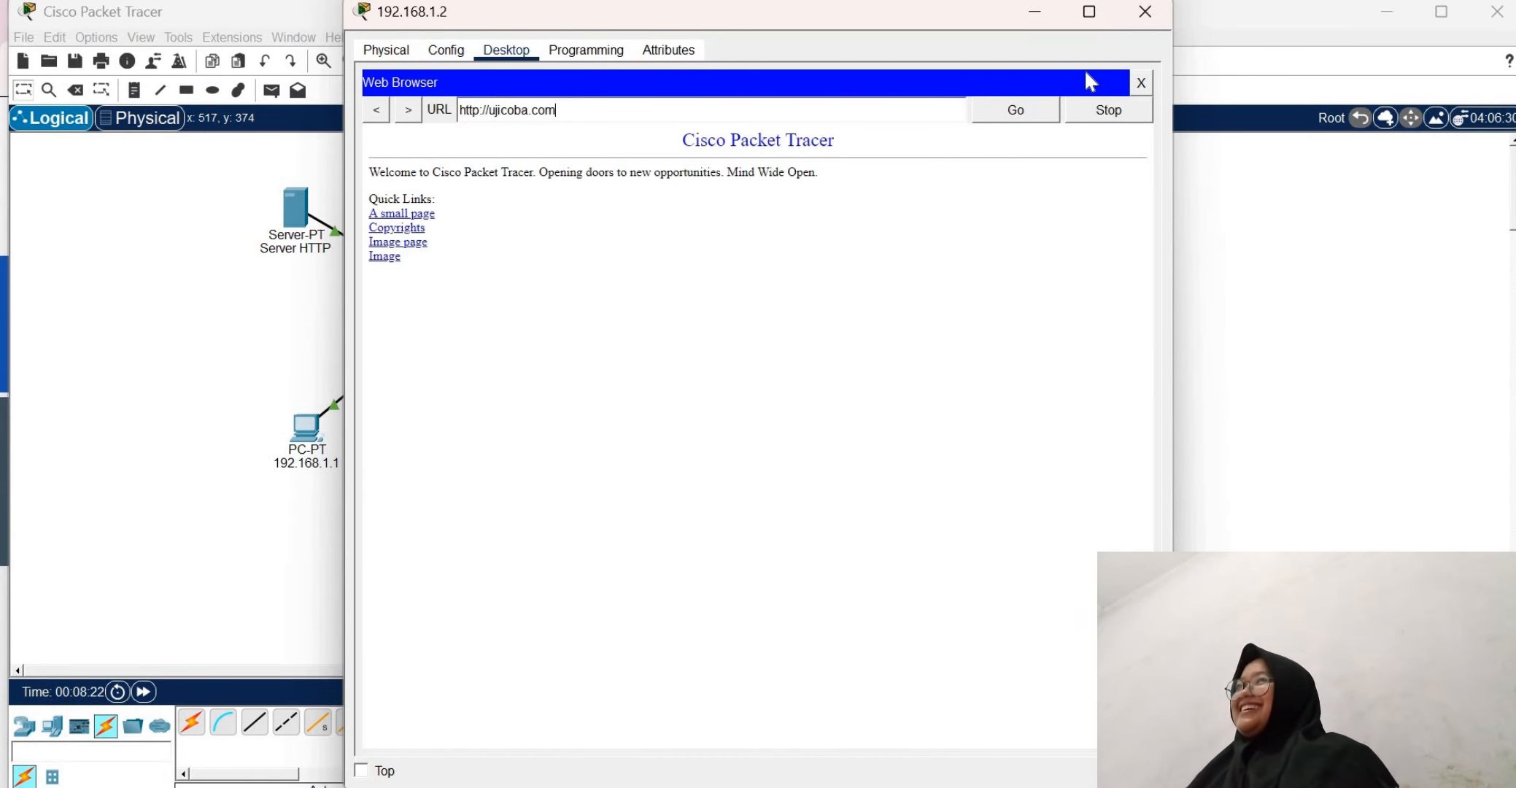
click(1141, 83)
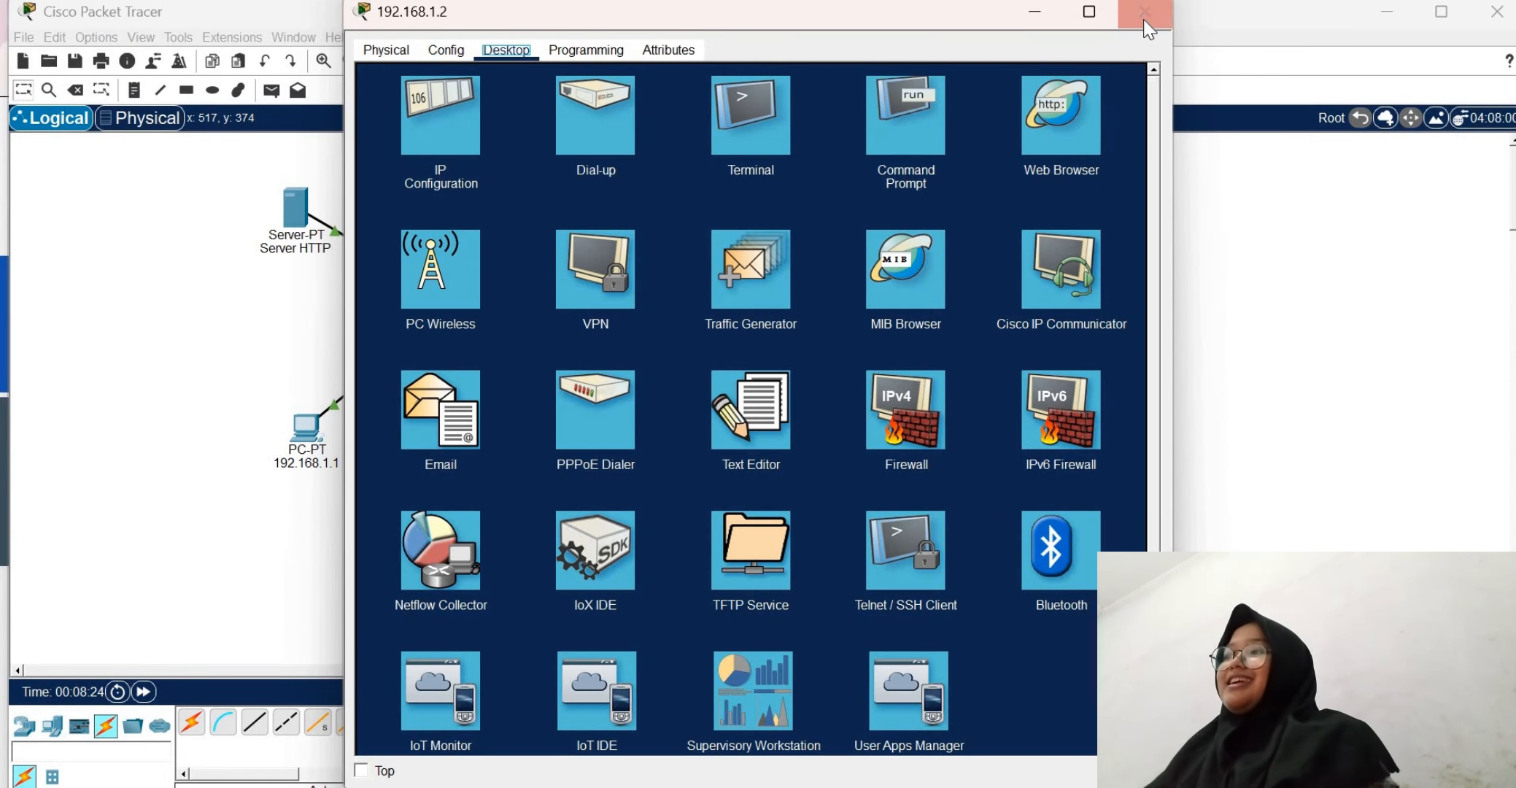
click(1145, 11)
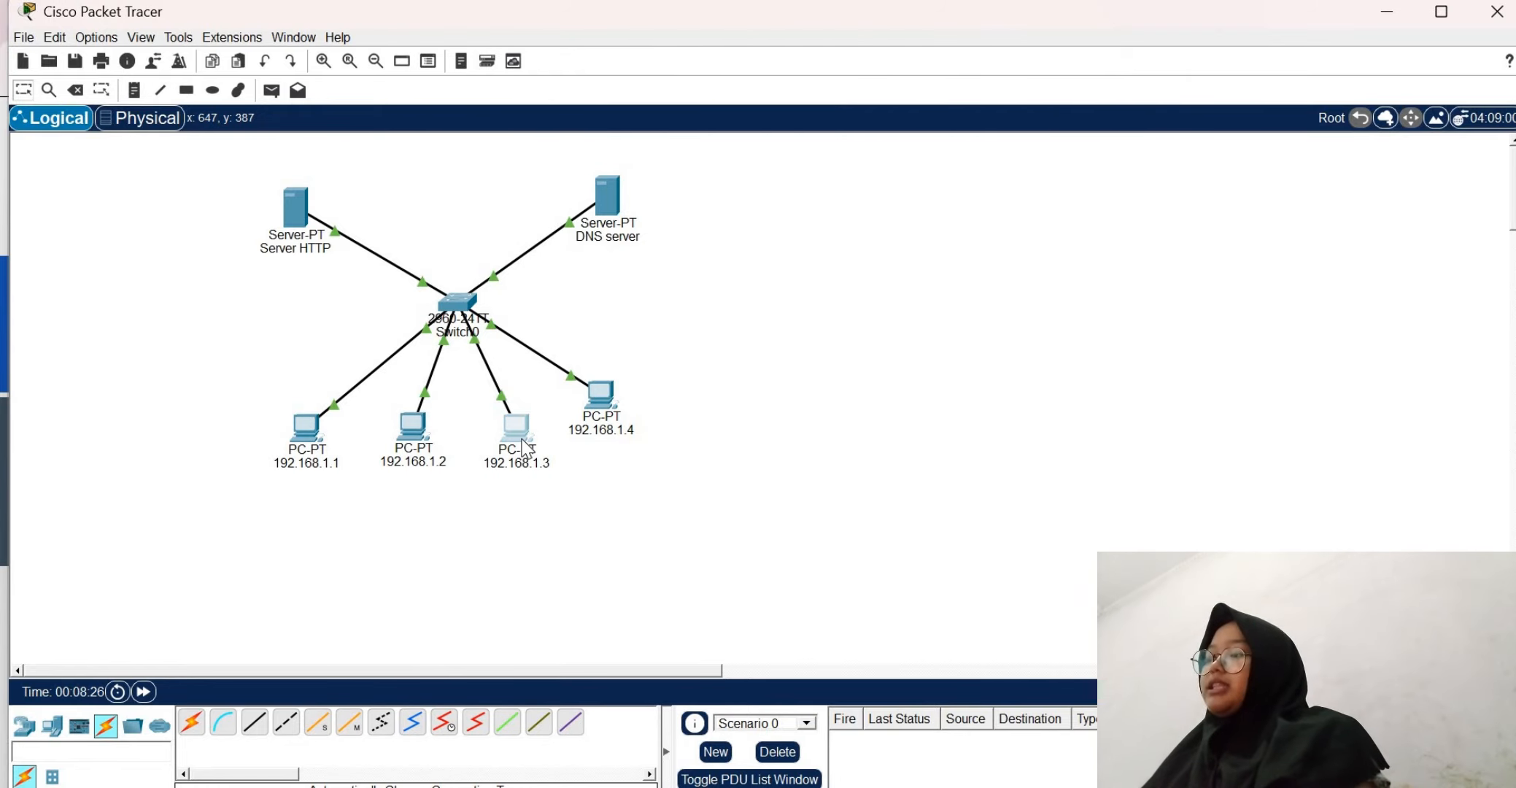
Load ujicoba.com in the web browser of PC 192.168.1.3 to test name access, and close that PC
click(524, 437)
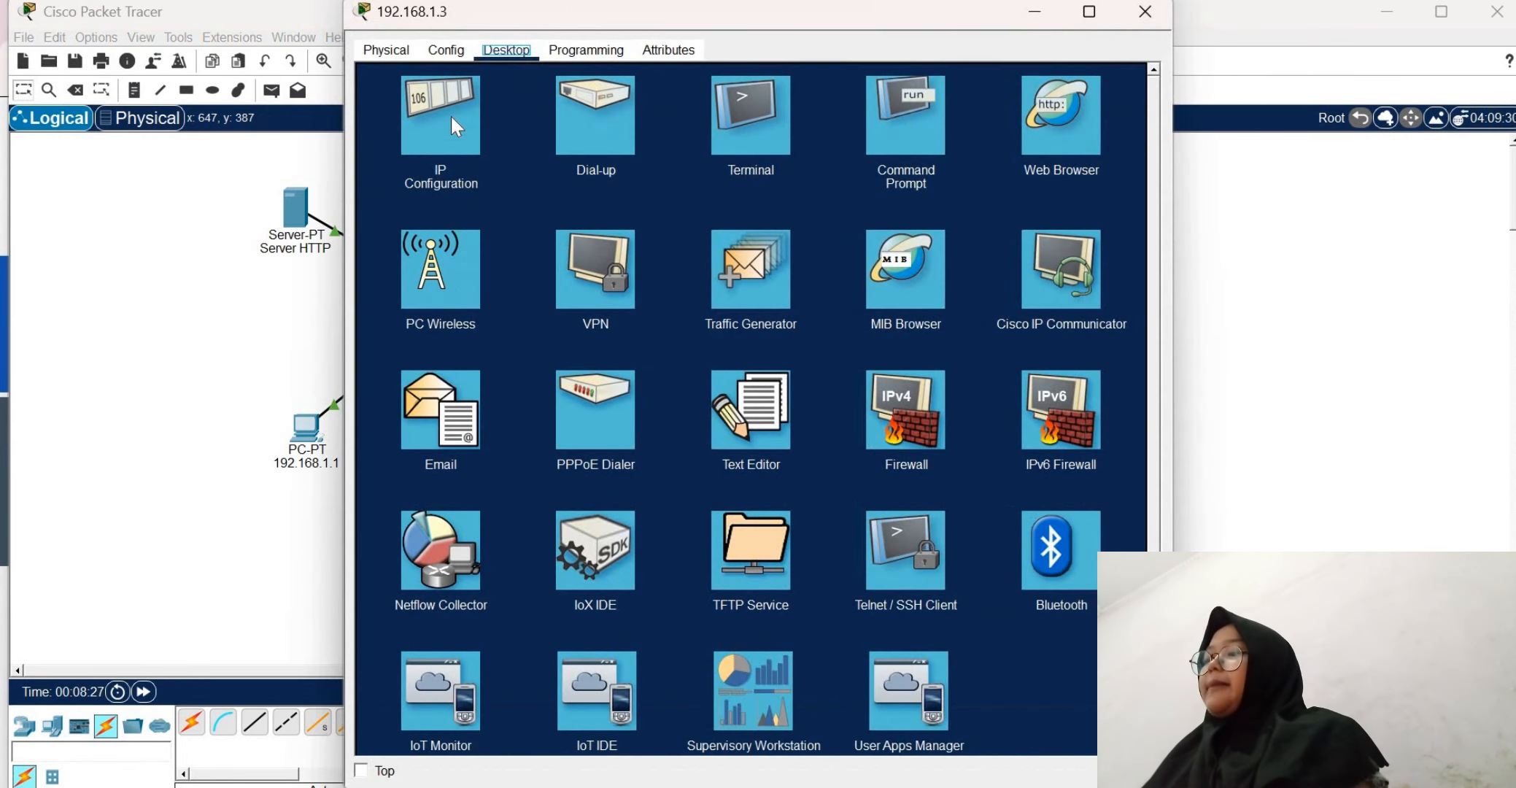
click(1071, 142)
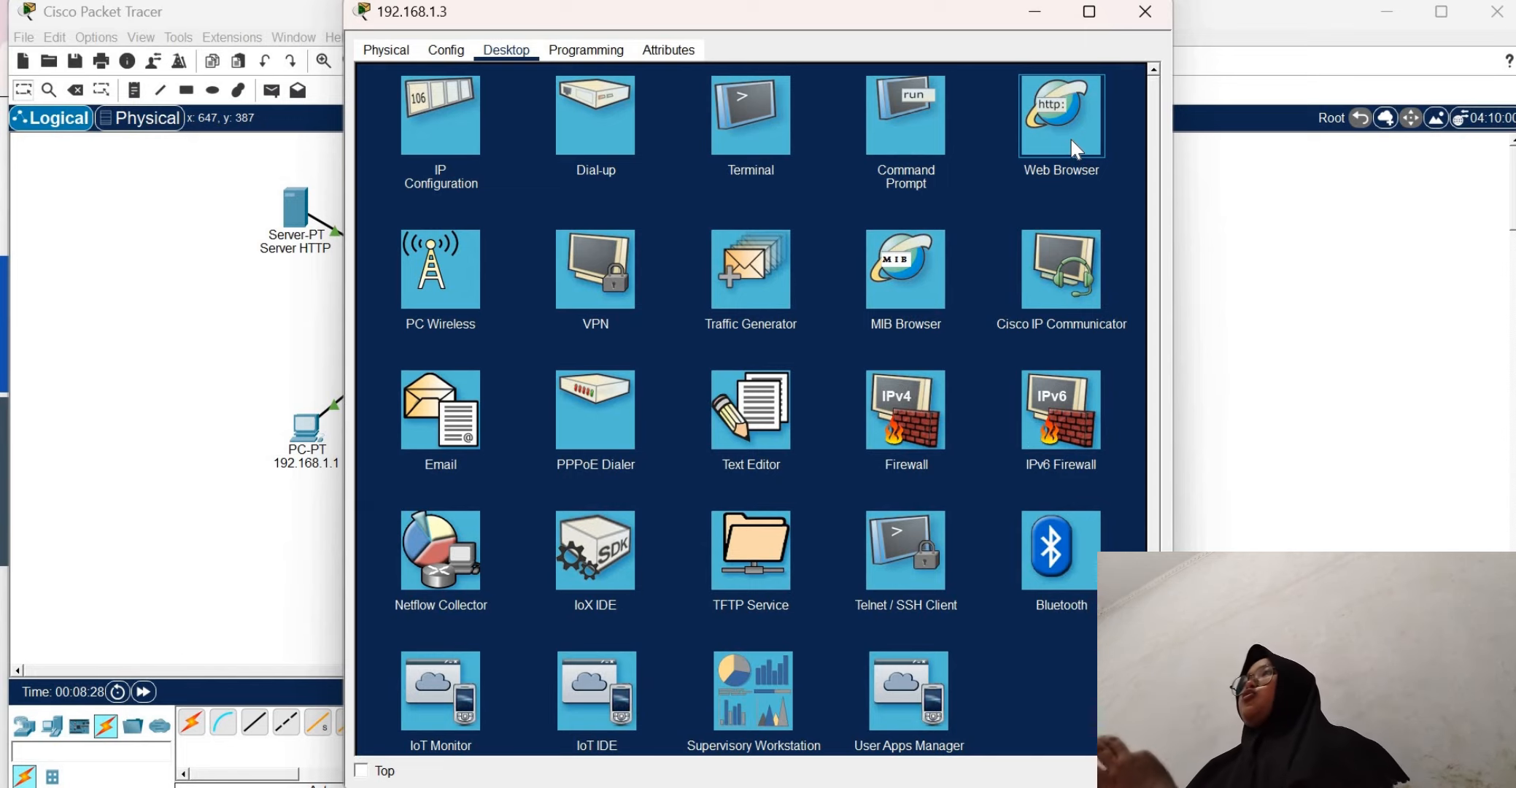
click(1071, 140)
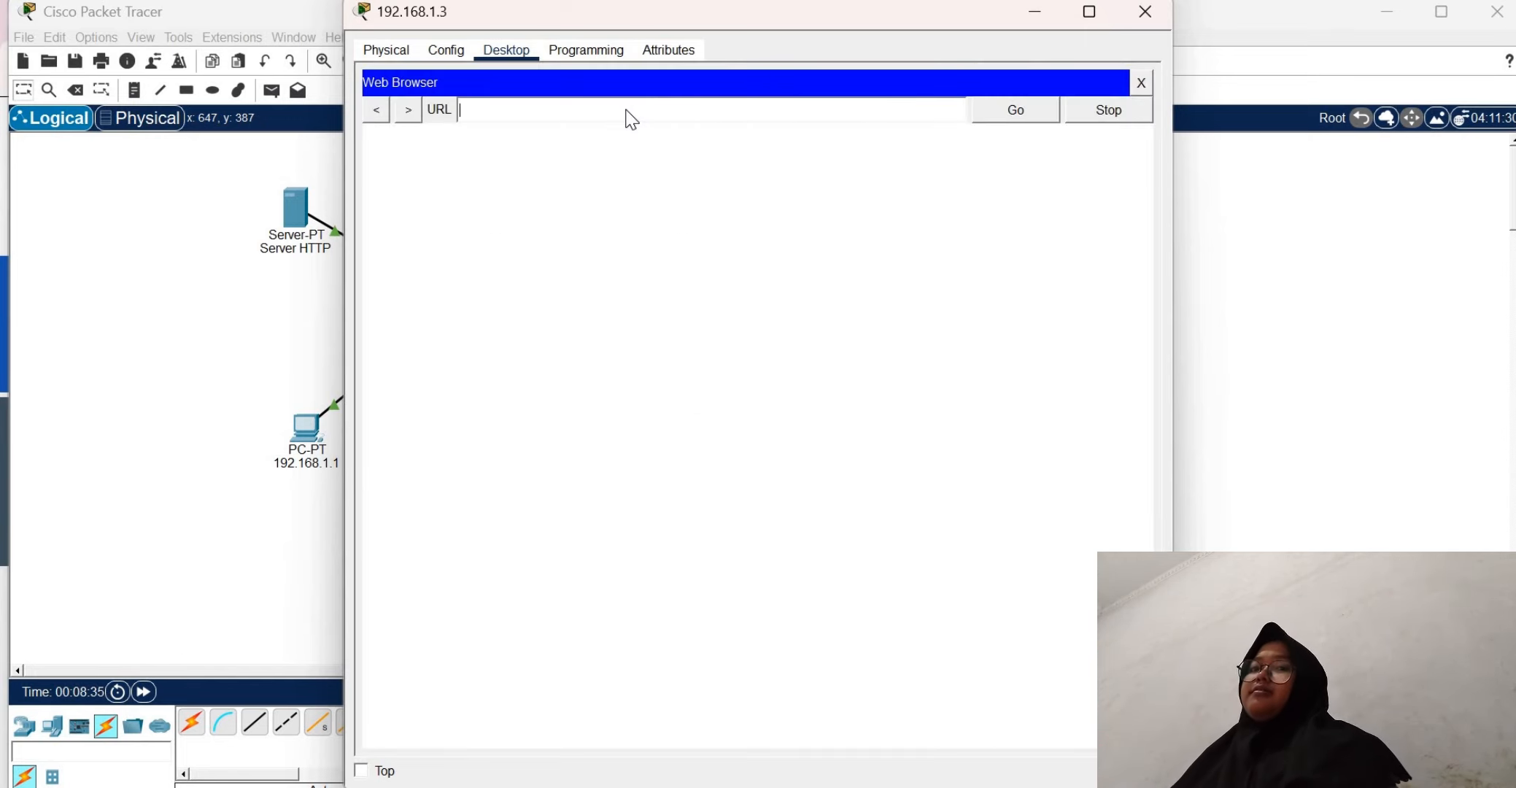
text(ujico)
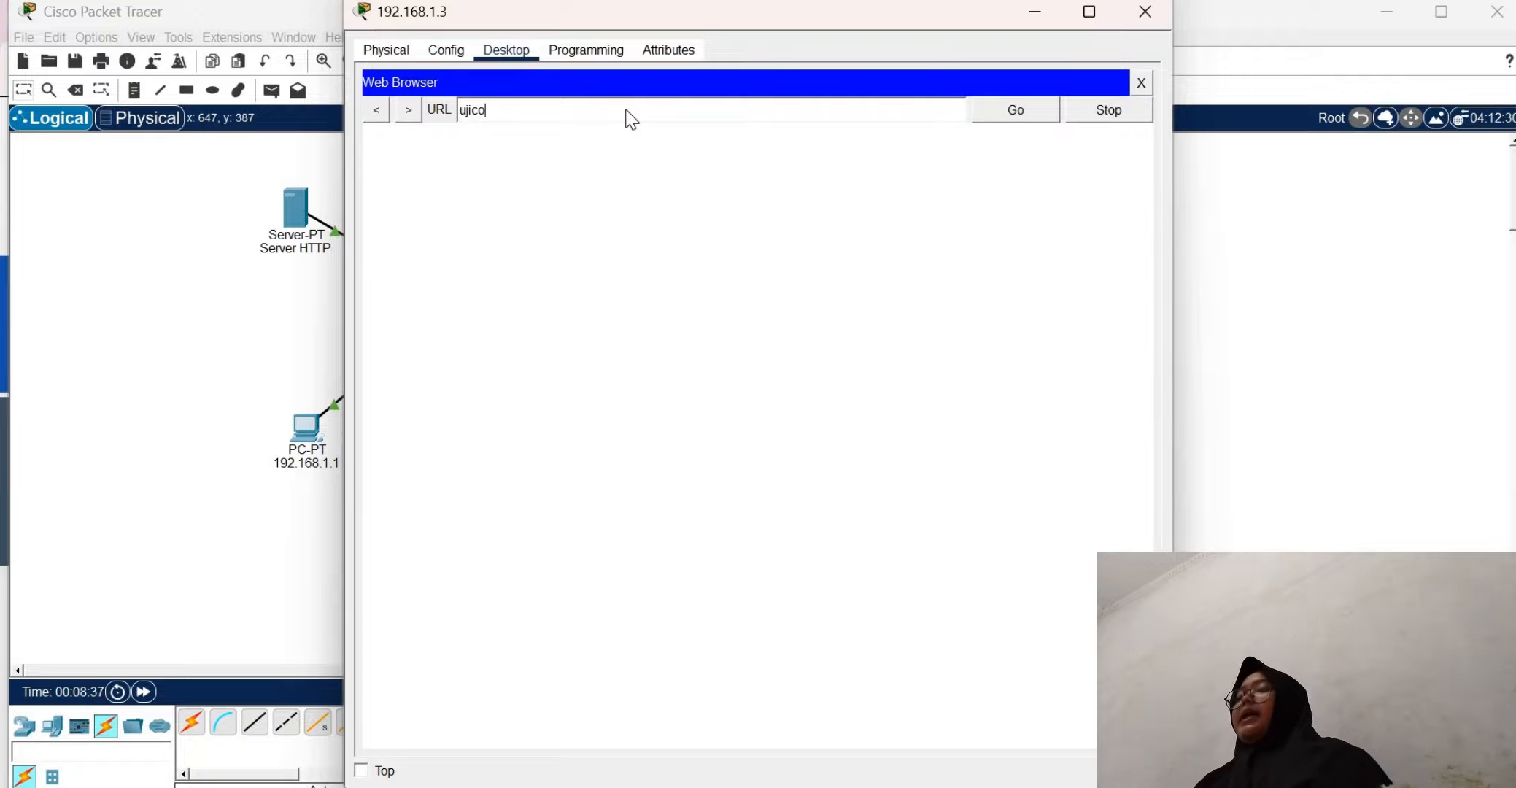
text(ba.com)
key(Return)
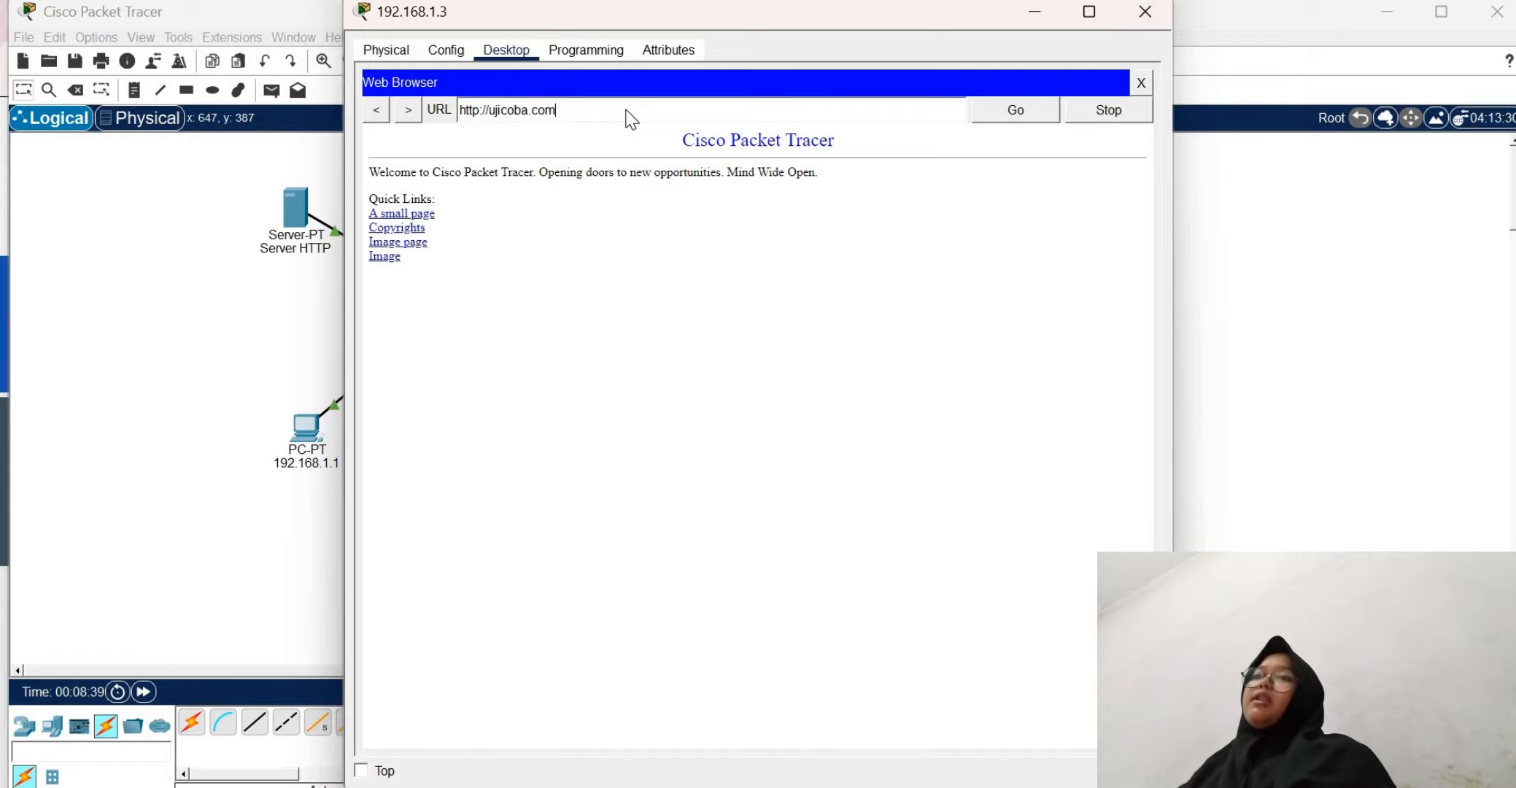
click(1140, 82)
click(1144, 12)
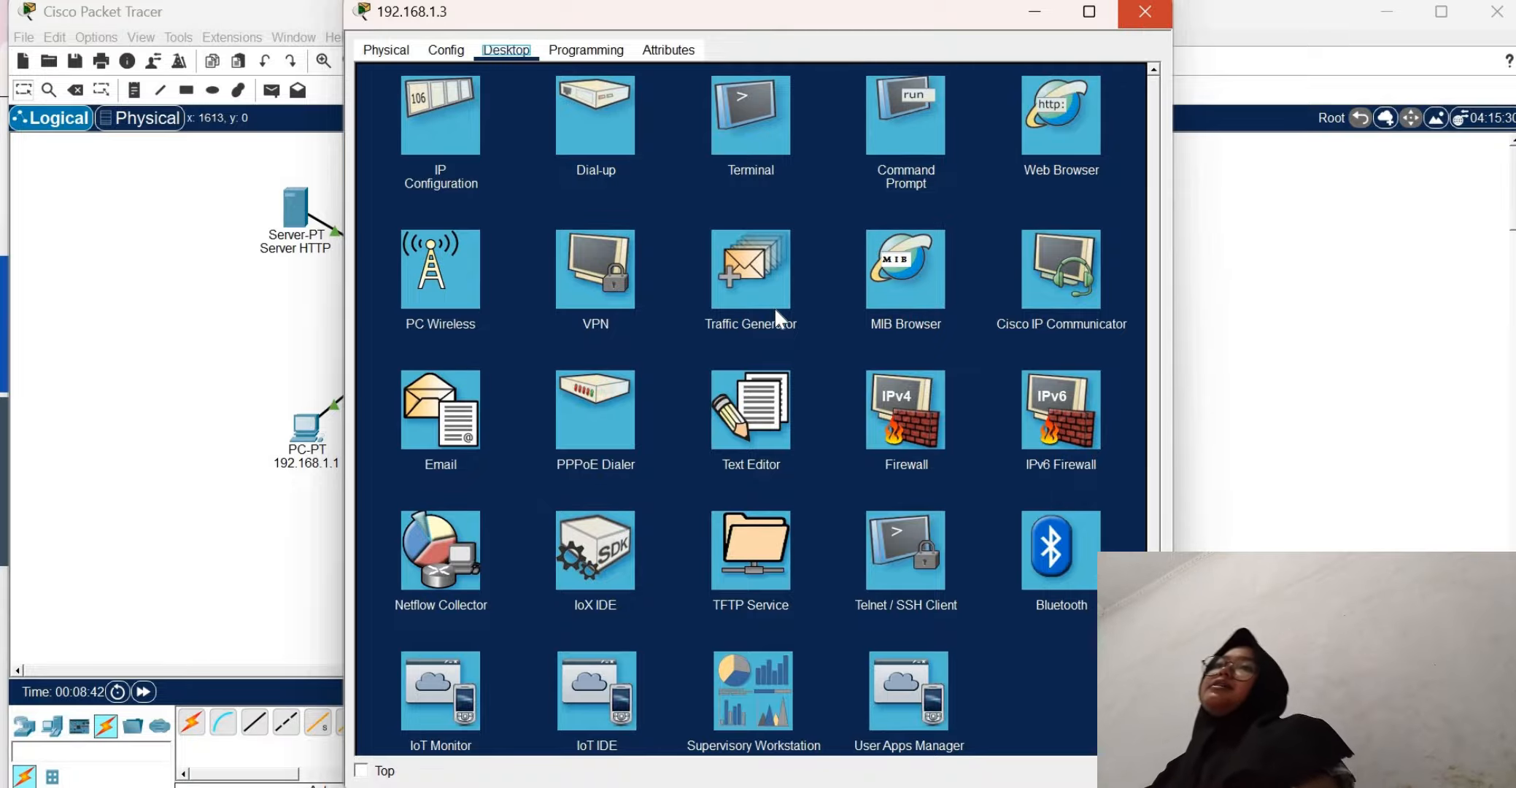
Load ujicoba.com in the web browser of PC 192.168.1.4 to test name access, and close that PC
click(617, 406)
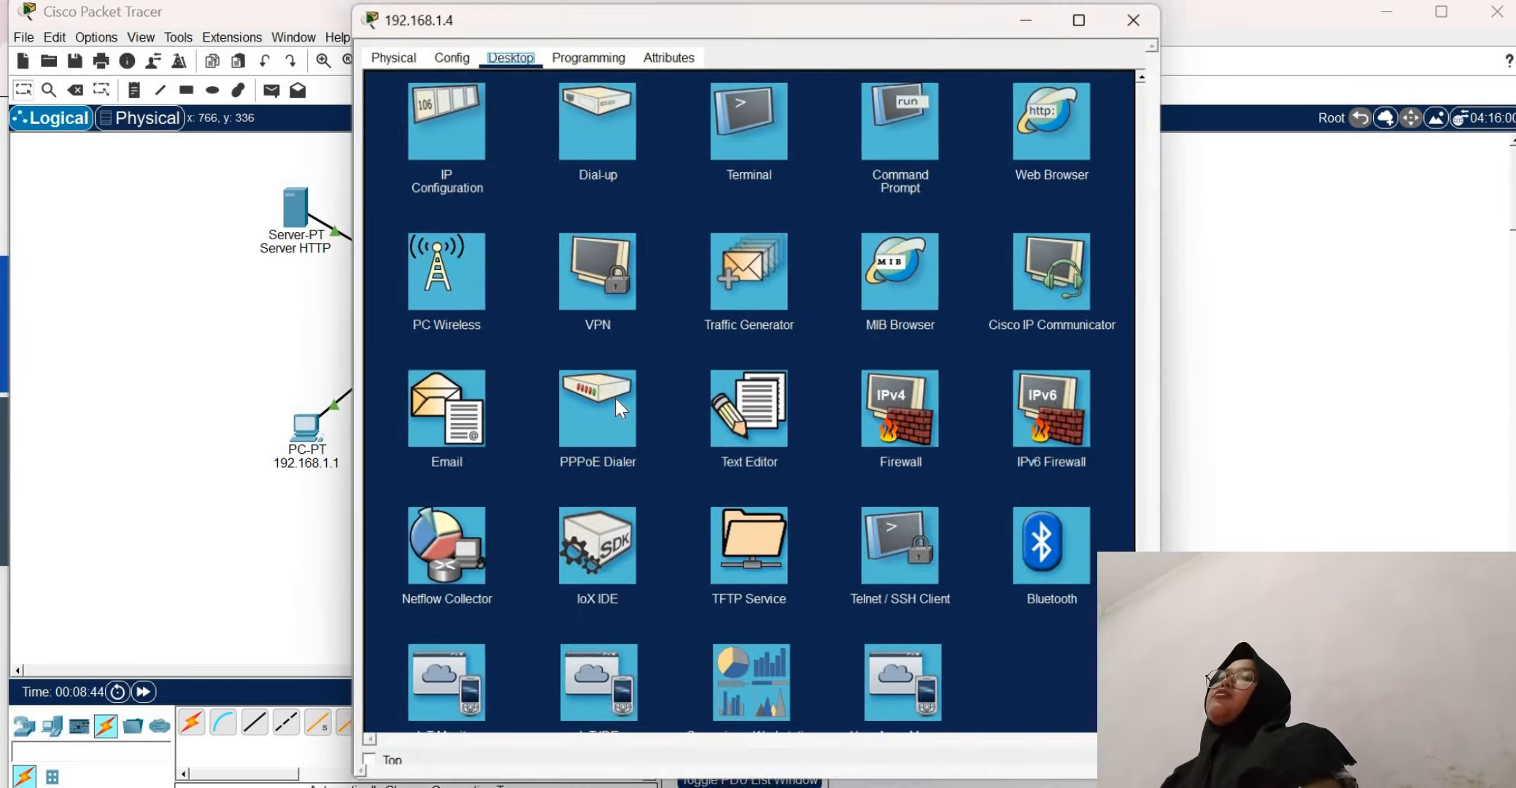
click(1055, 142)
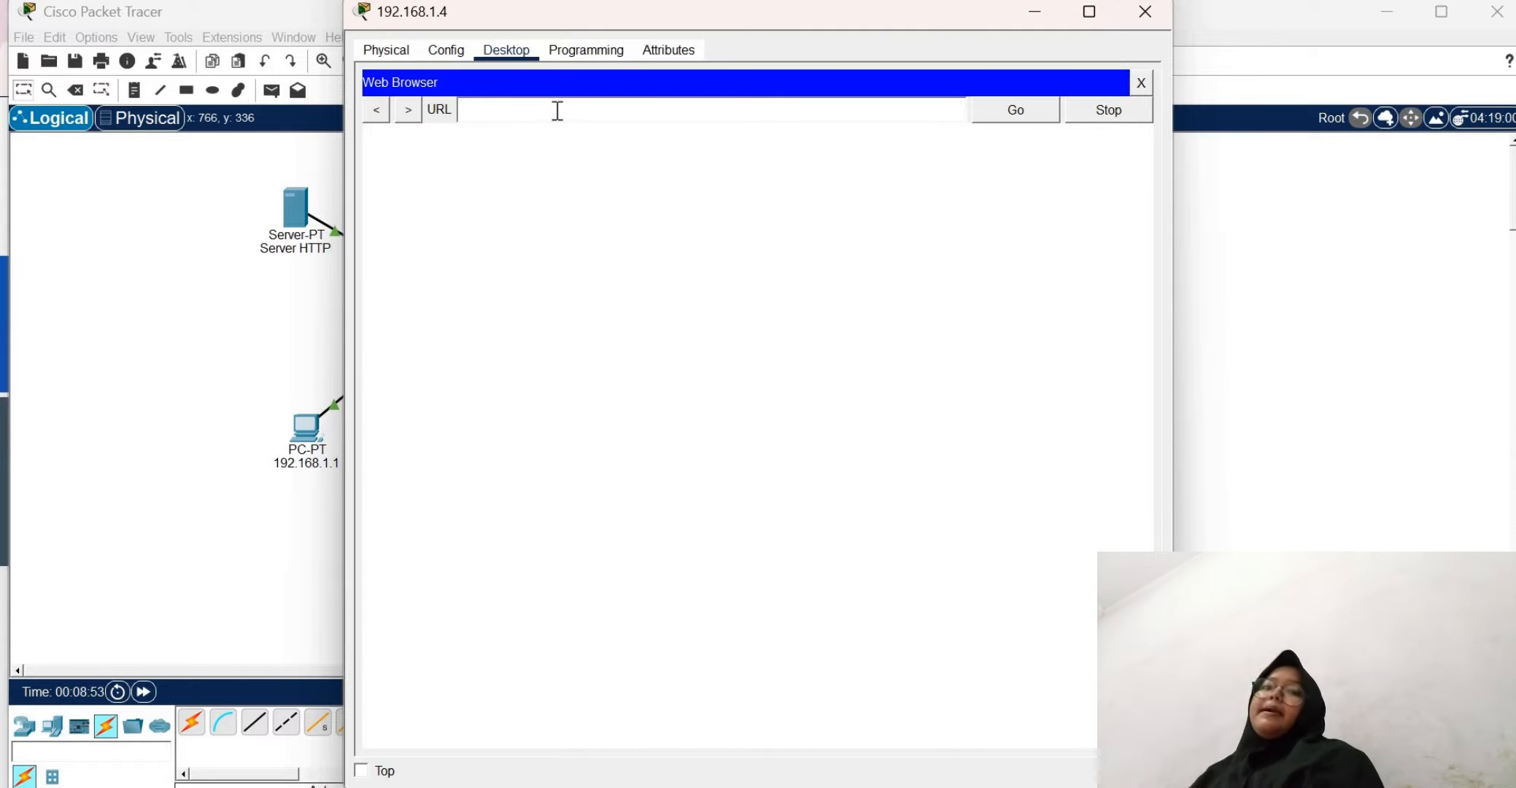
text(uji)
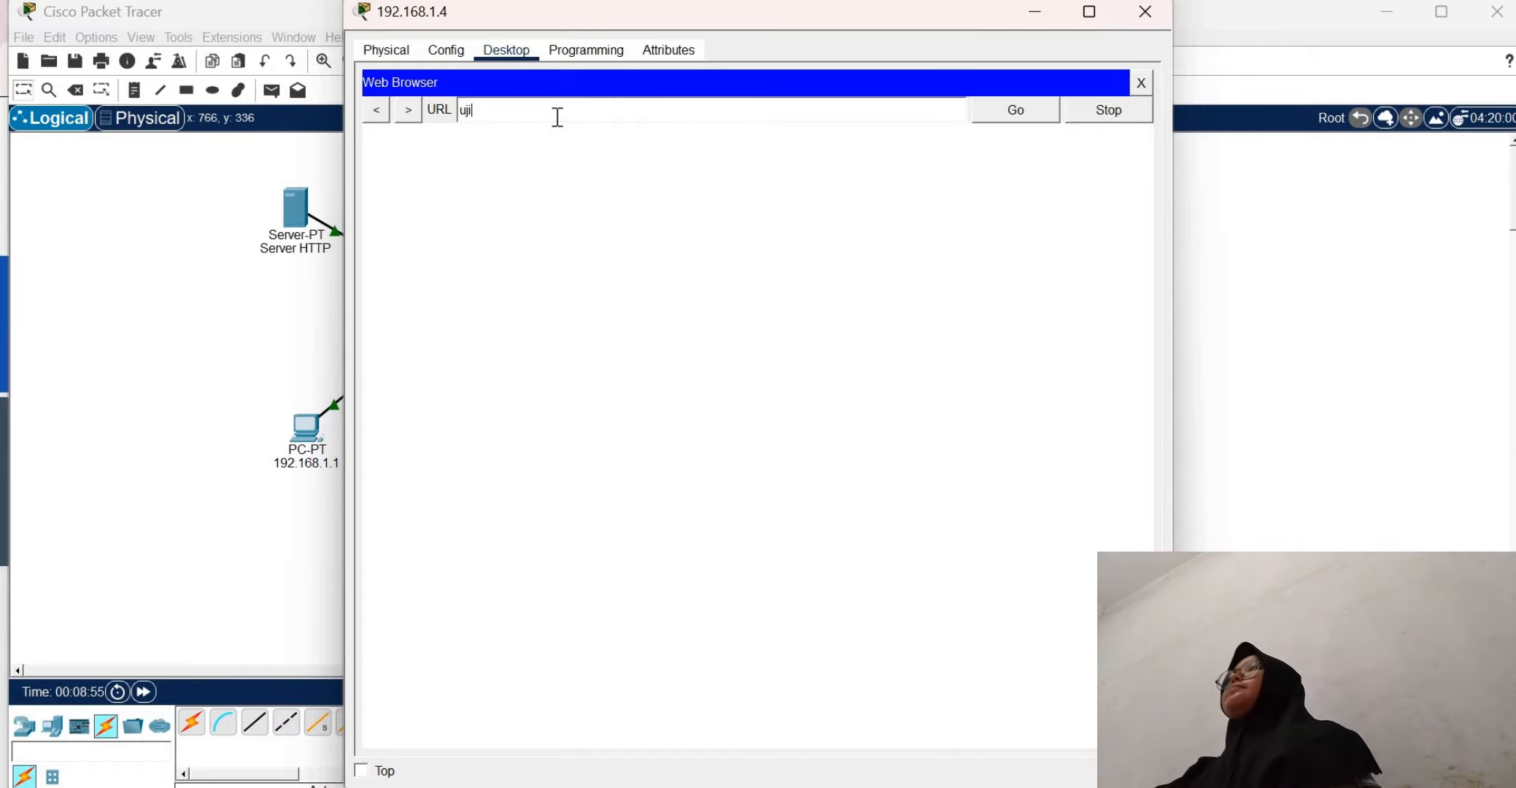
text(coba)
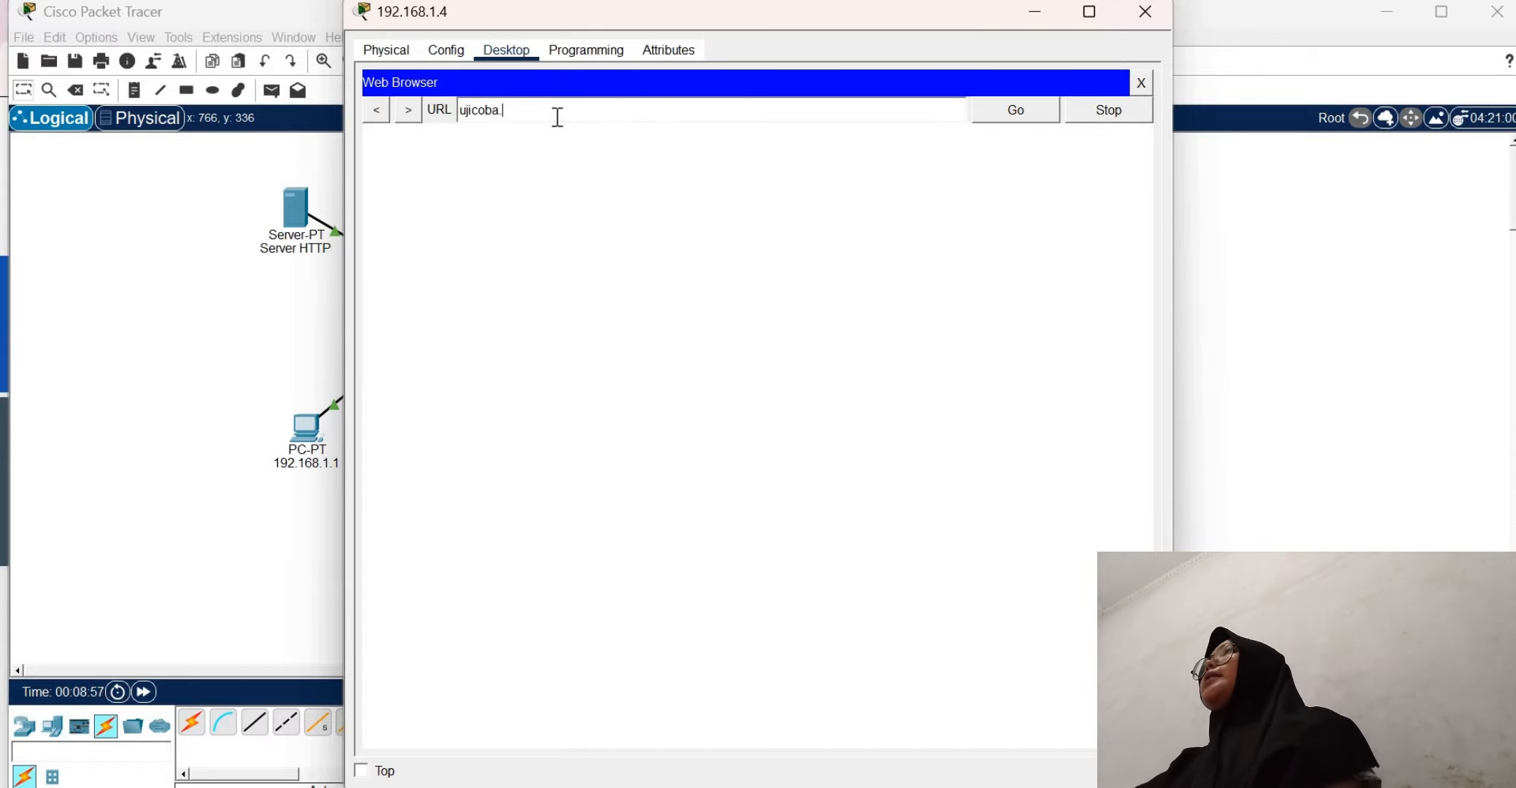
text(.com)
key(Return)
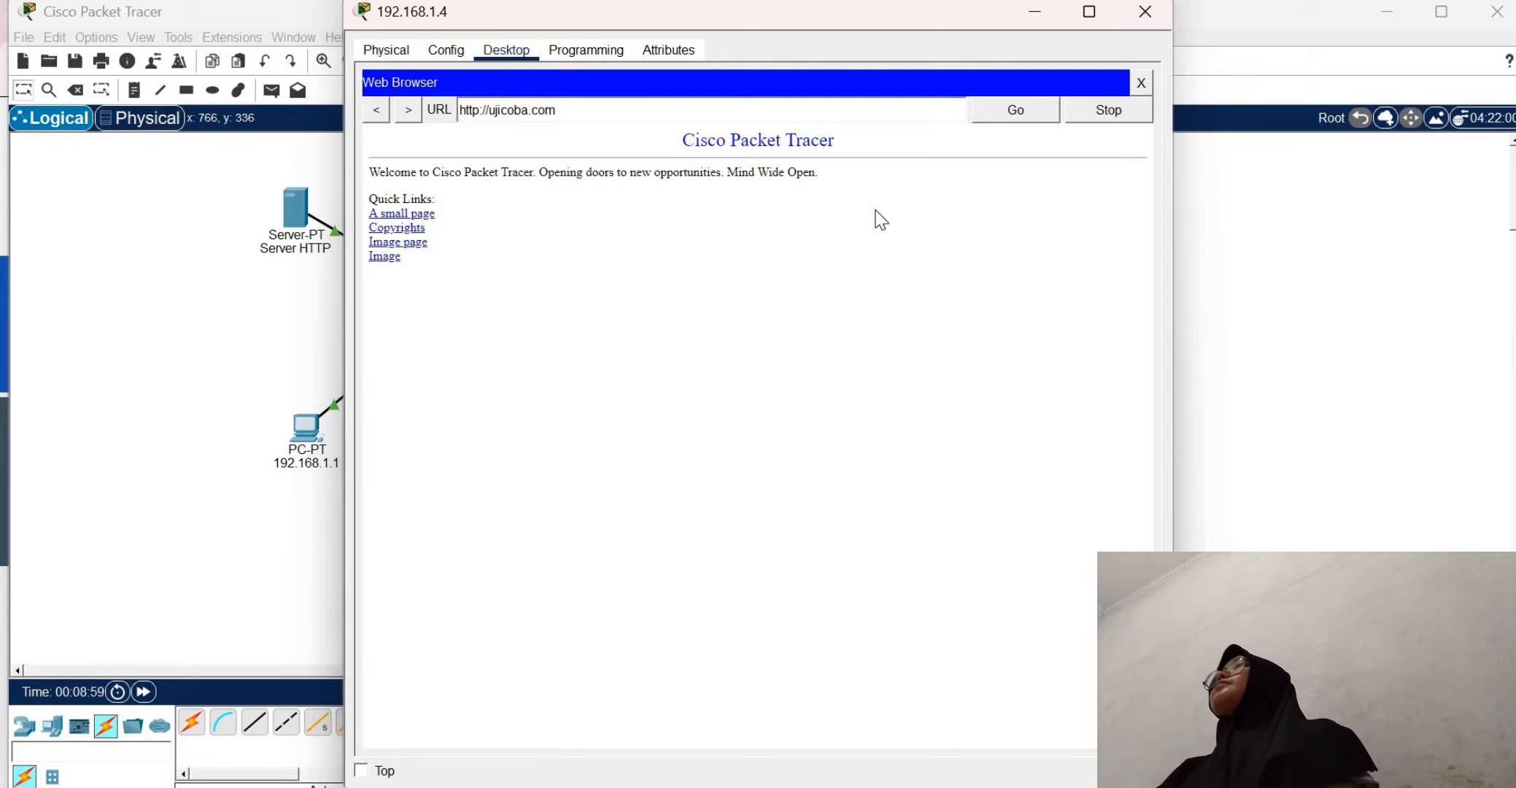
click(1141, 83)
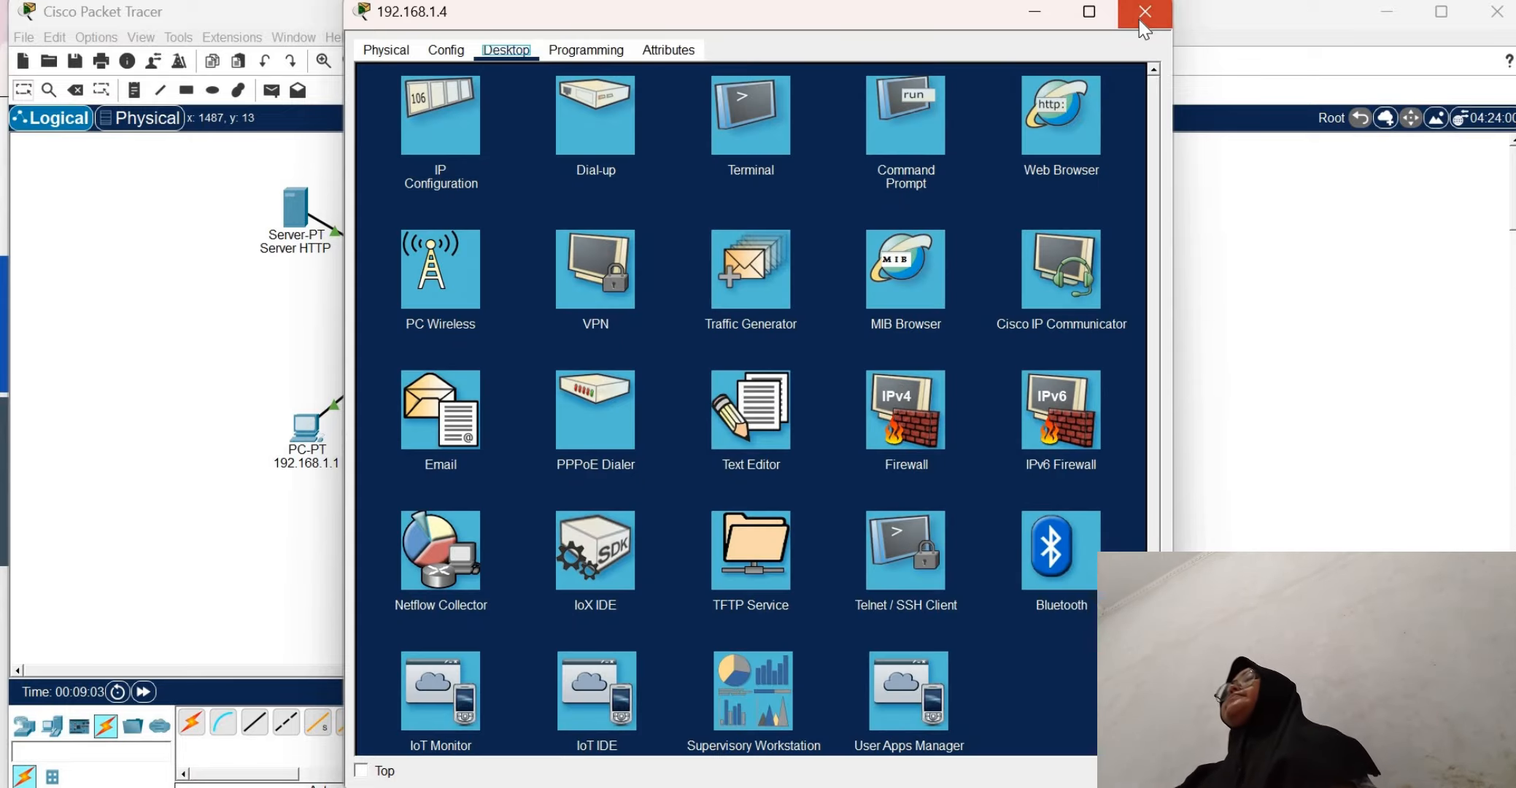
click(1142, 22)
Switch to the browser to examine the task 4 network diagram on the Tugas.3 page, and return to Cisco Packet Tracer
key(alt+Tab)
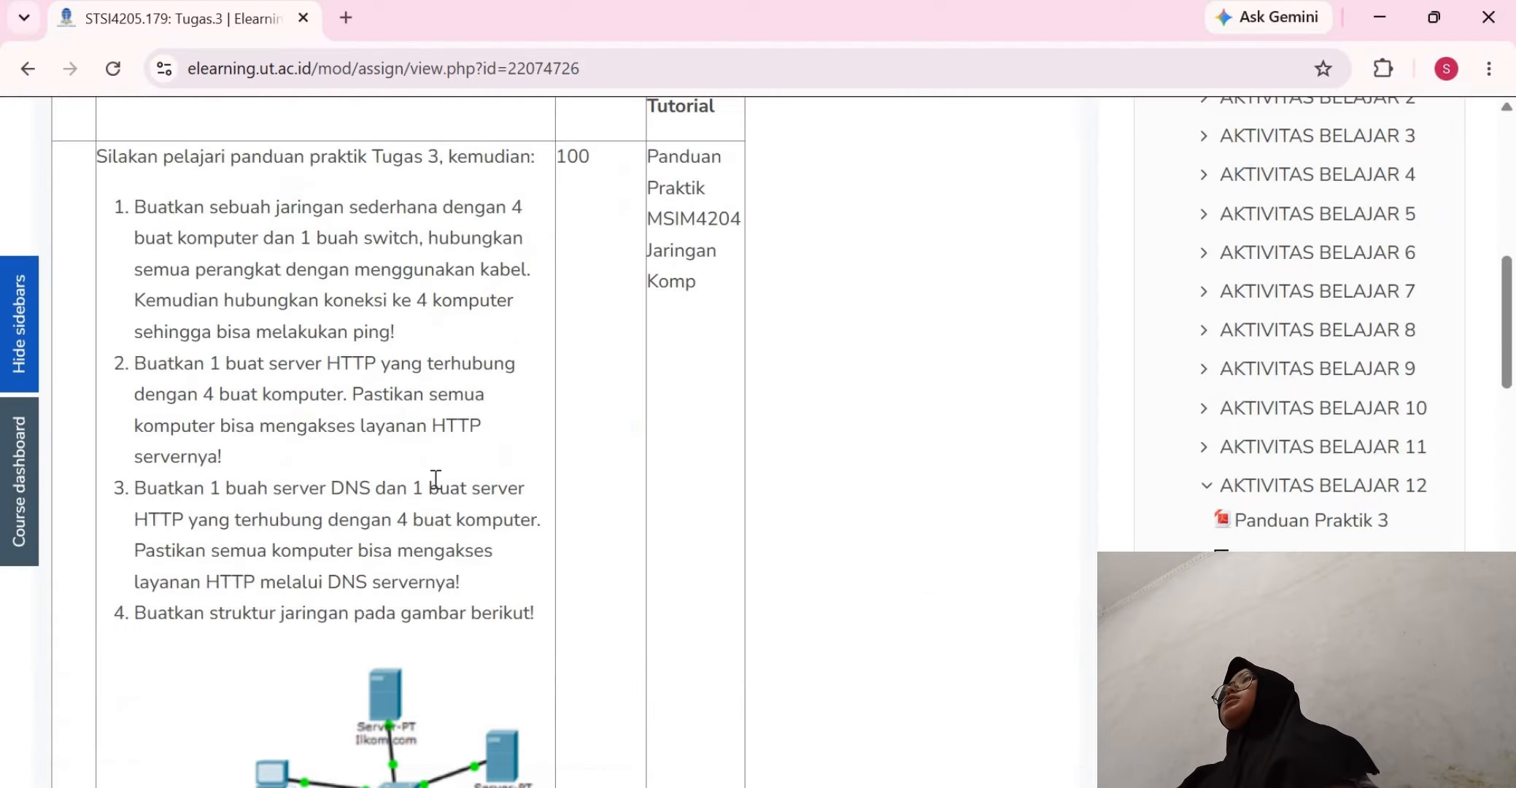
scroll(436, 478, down, 4)
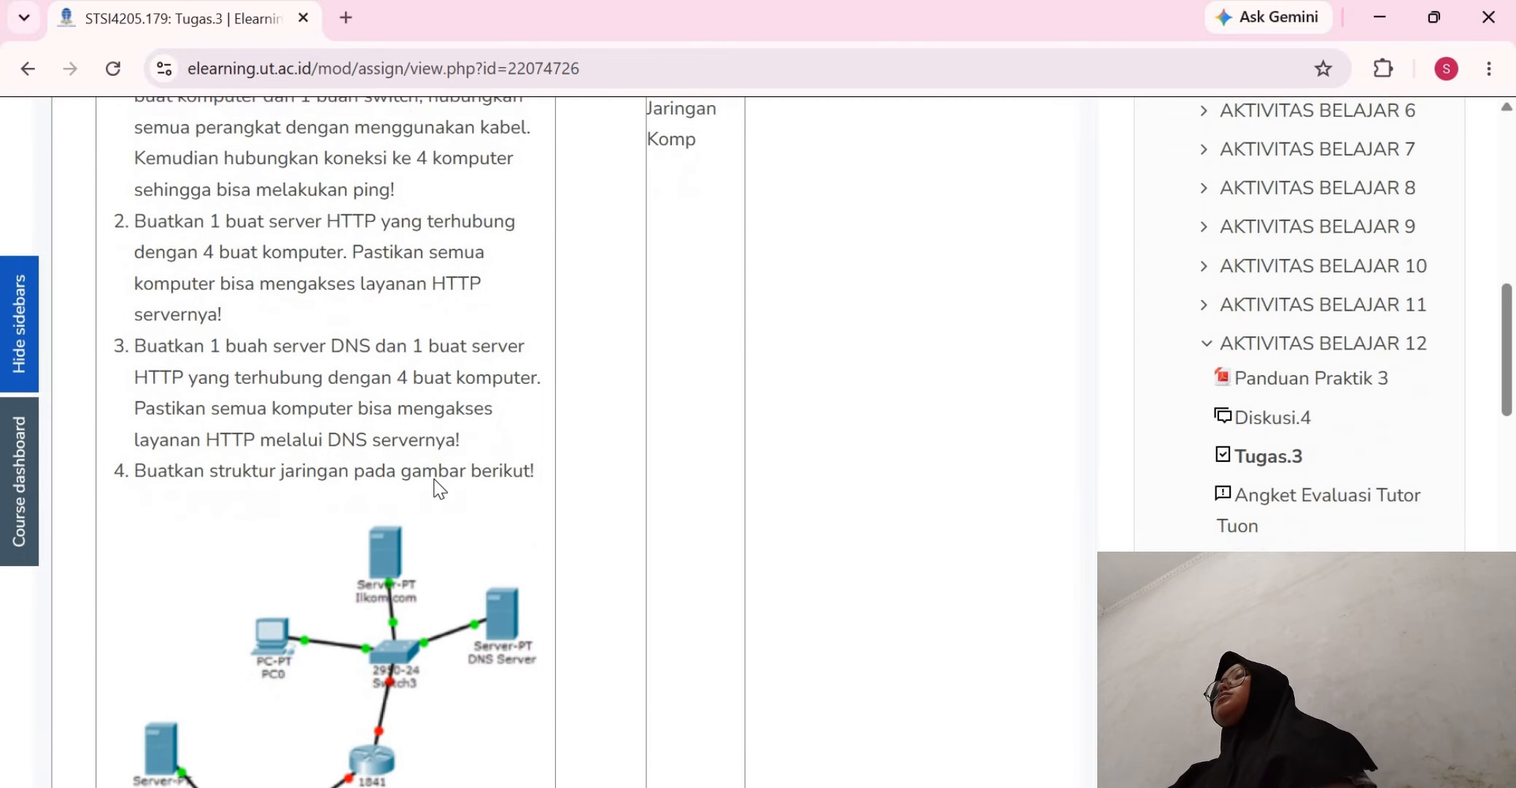
scroll(434, 479, down, 3)
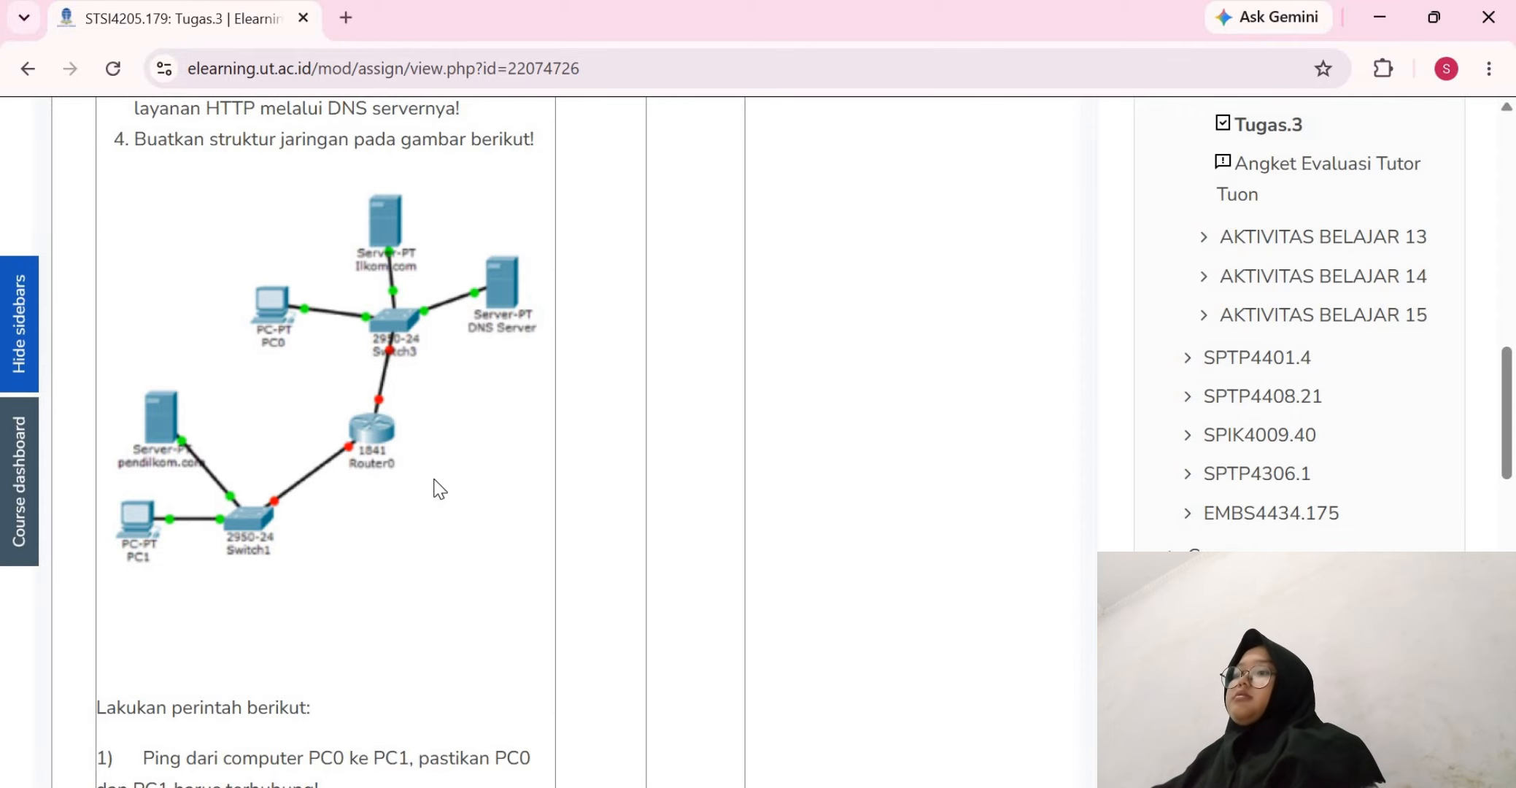
scroll(437, 489, down, 1)
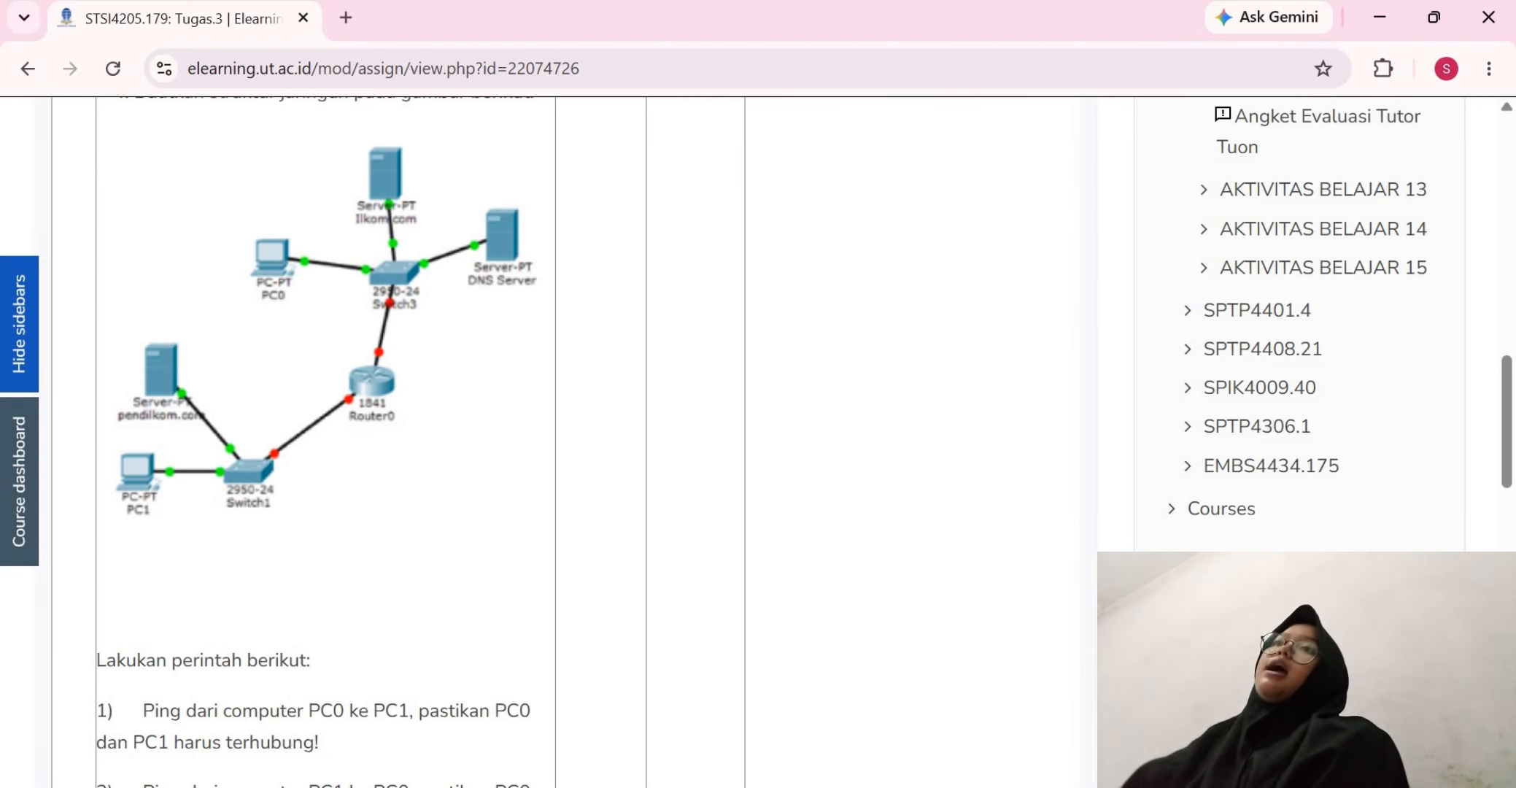
mouse_move(1095, 786)
click(1072, 712)
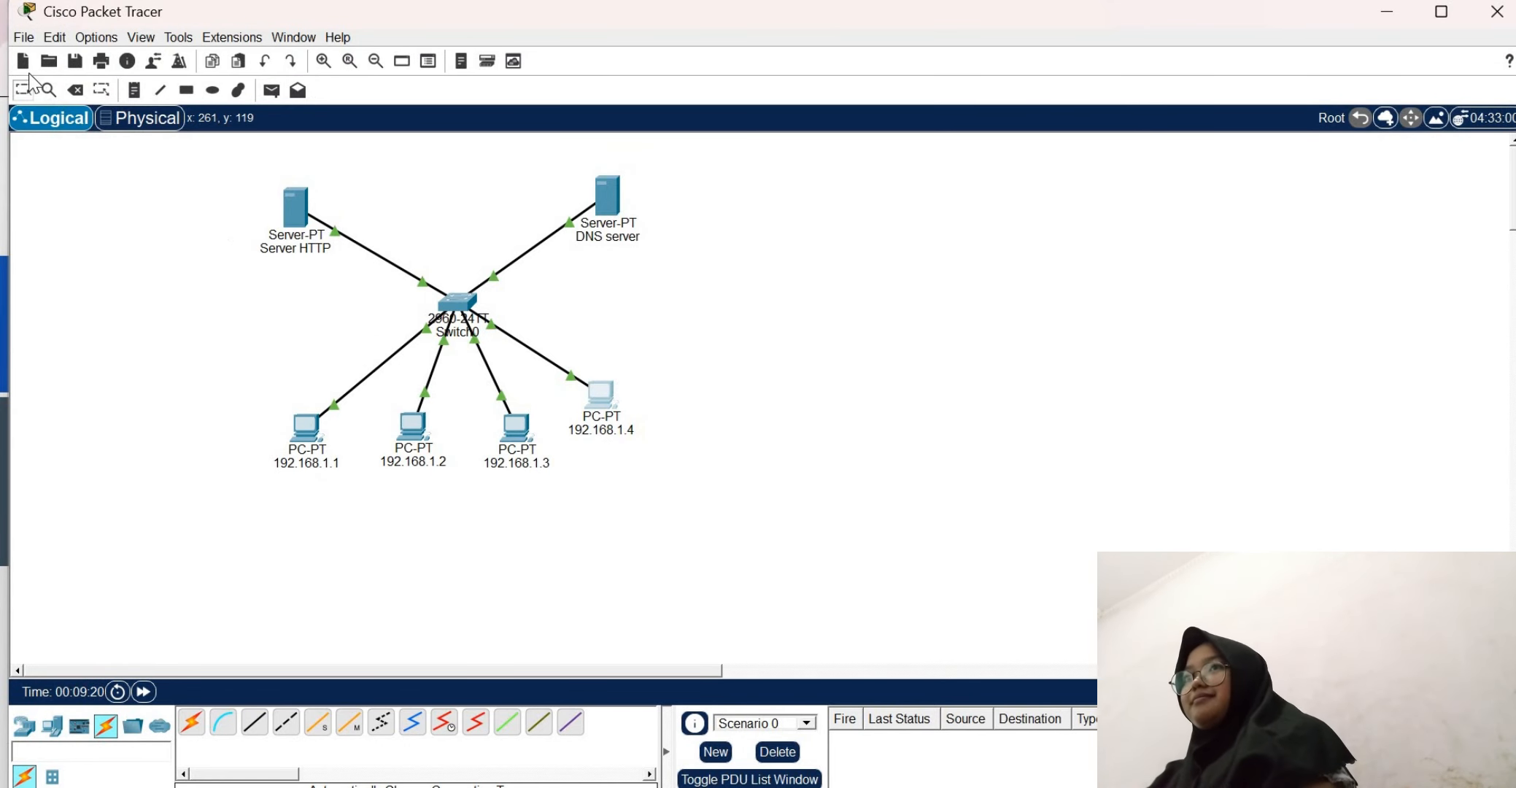
Start a new empty network without saving the current one
click(24, 37)
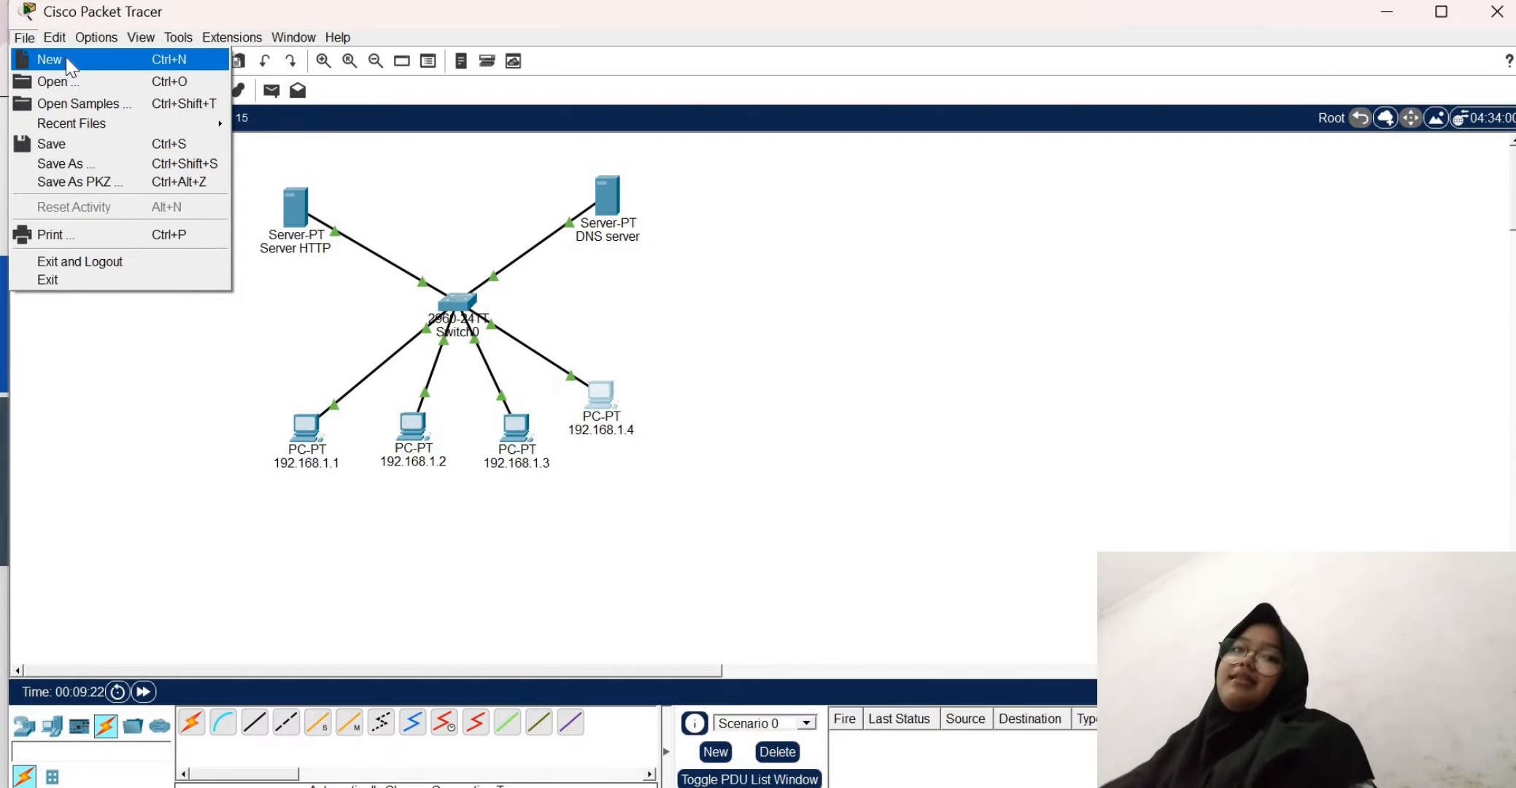
click(67, 61)
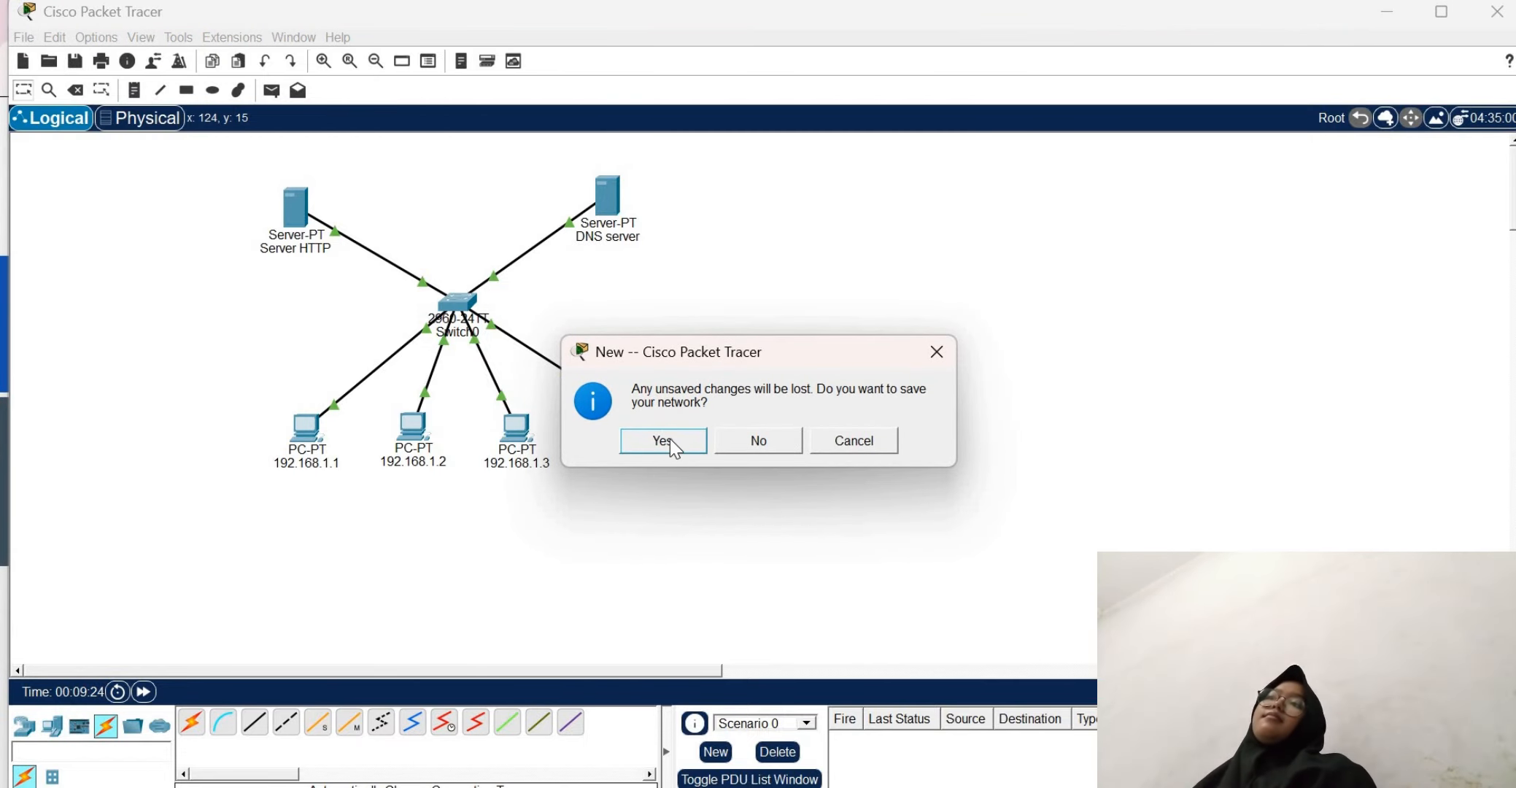
click(773, 440)
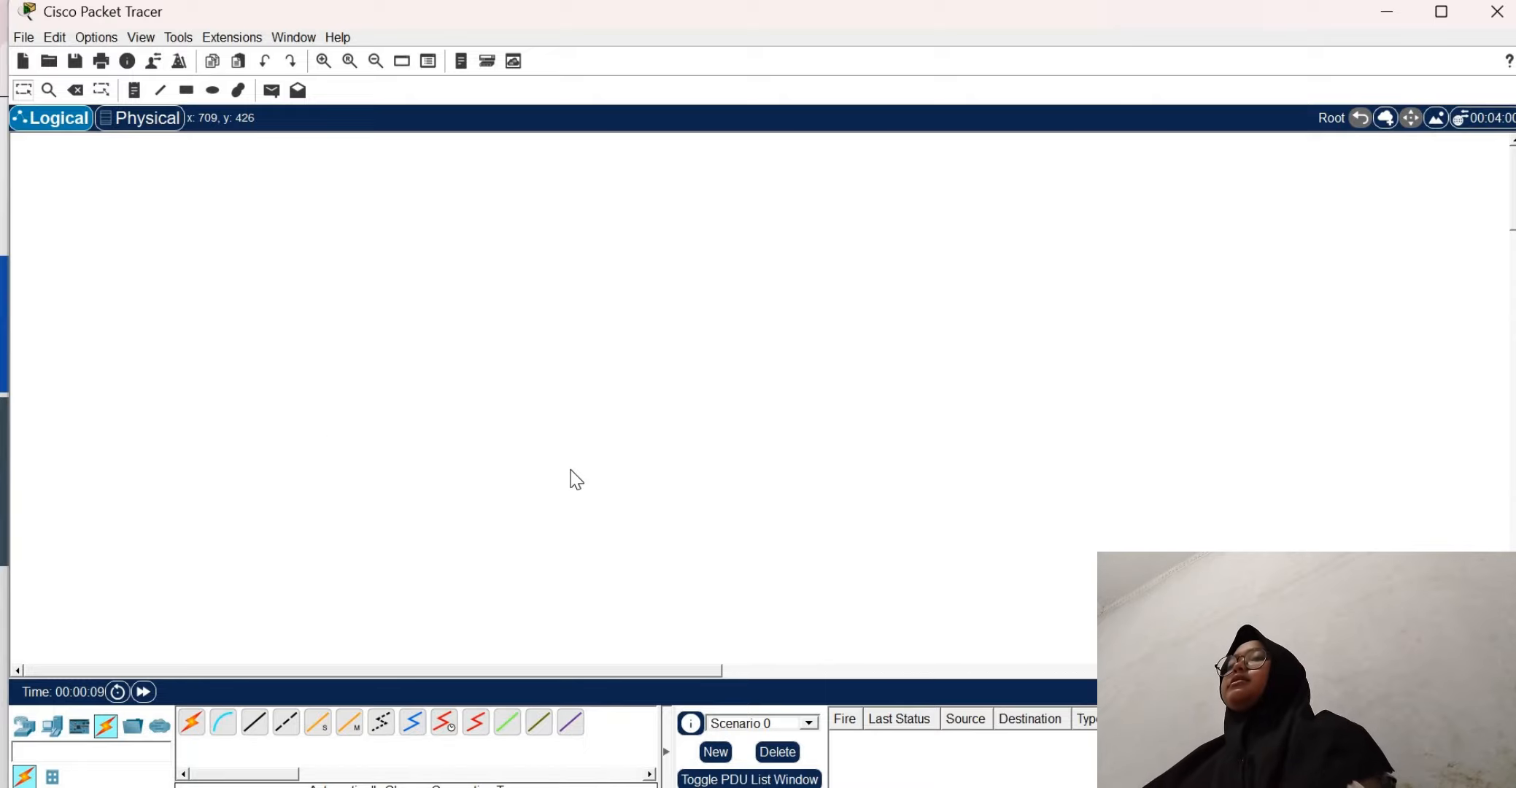
Place a PT8200 router near the middle of the planned network layout
click(24, 728)
click(191, 722)
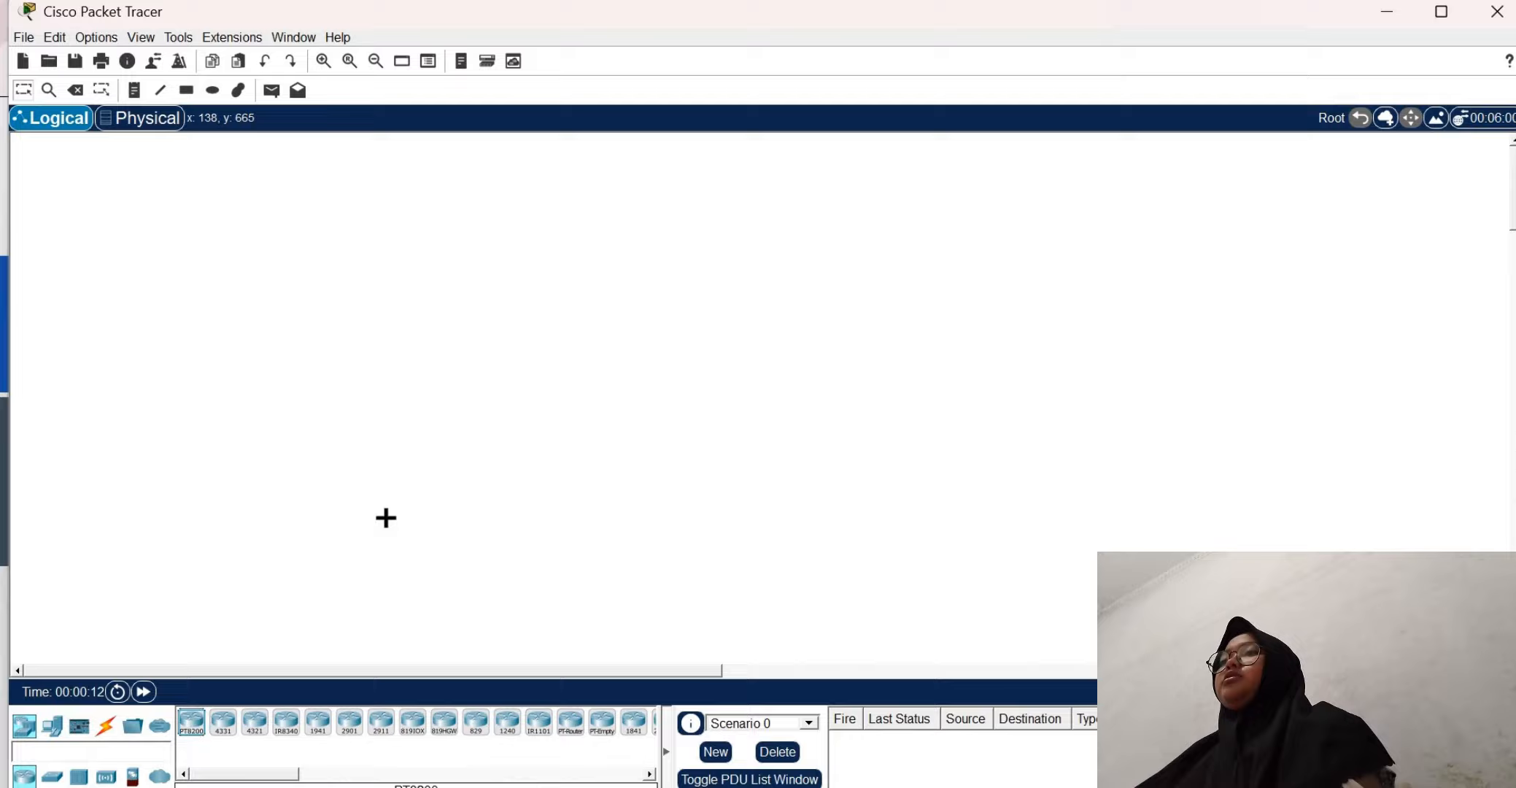
click(413, 403)
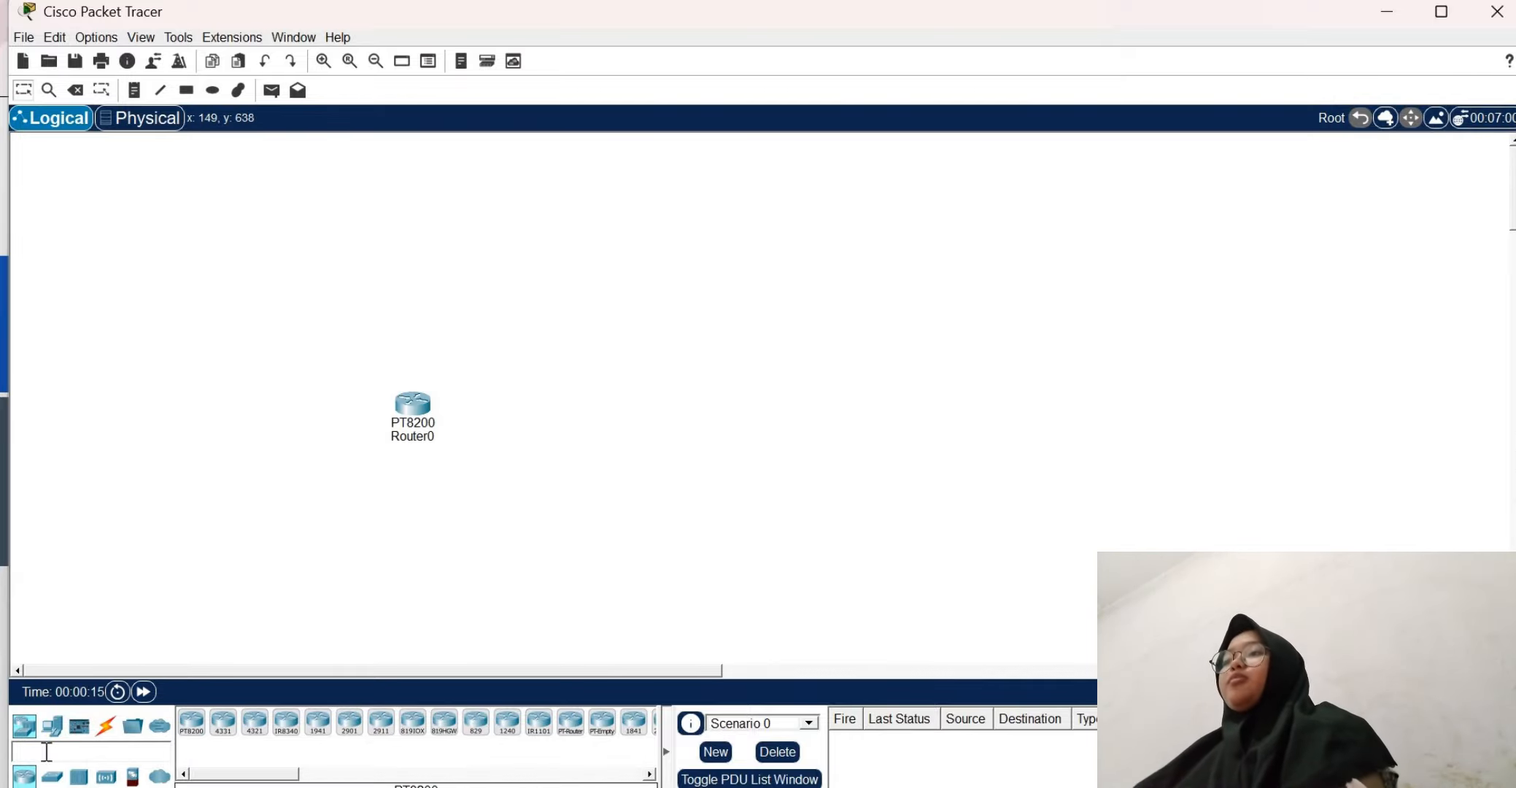
Place two 2960 switches, one above Router0 and one below it to the left
click(51, 776)
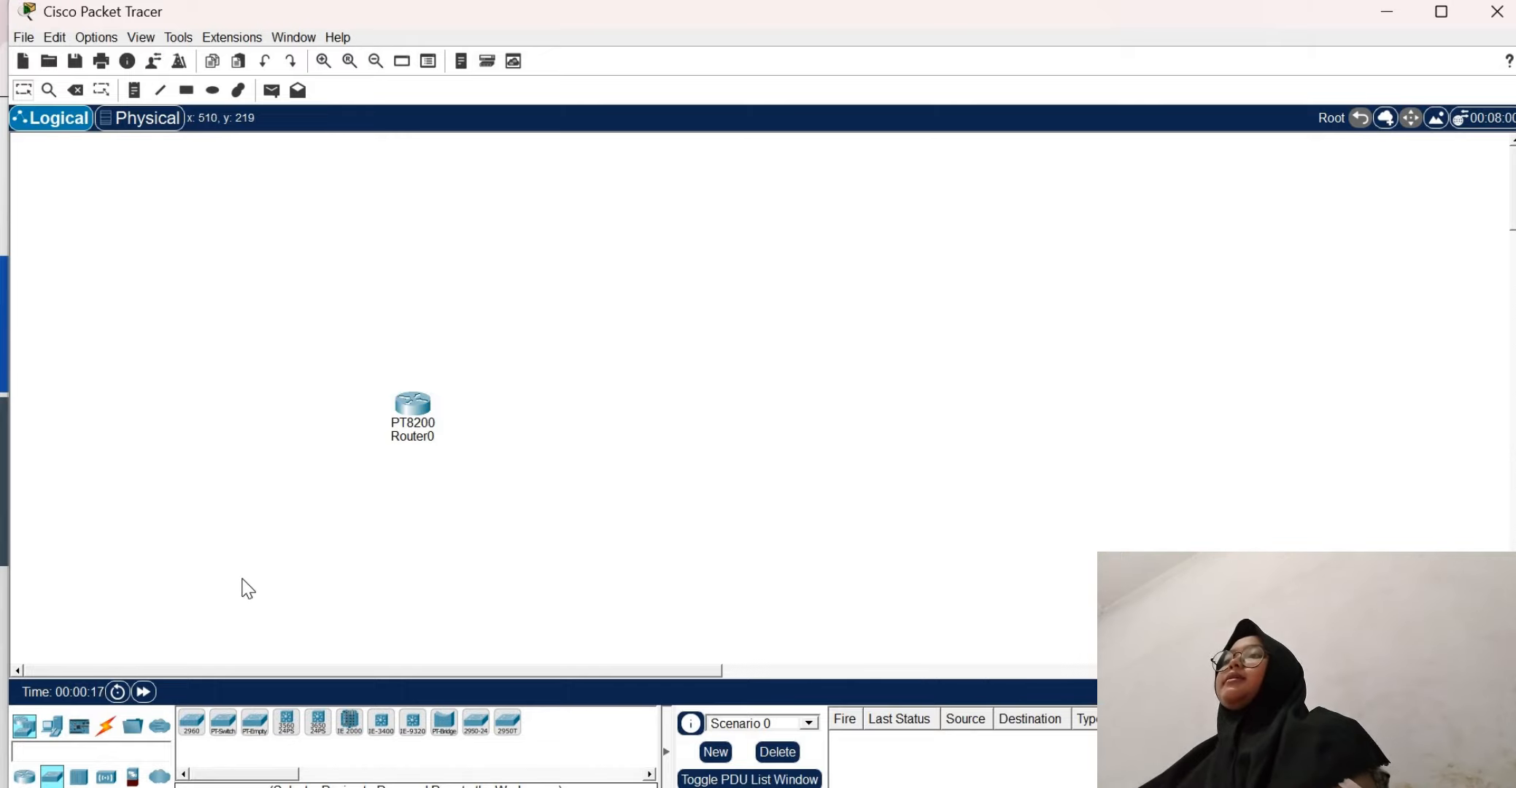
click(191, 722)
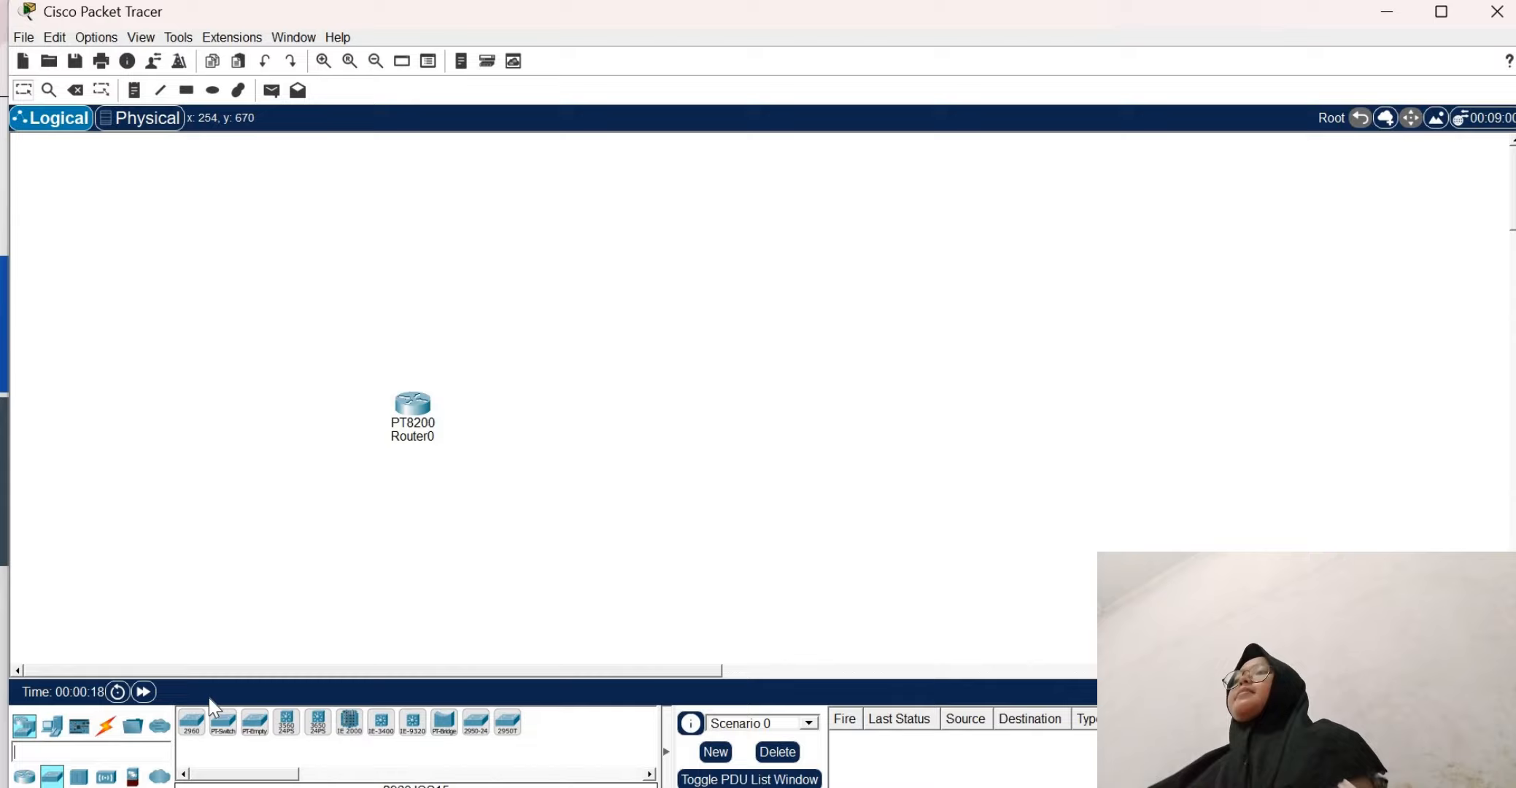
click(458, 337)
drag(459, 337, 458, 304)
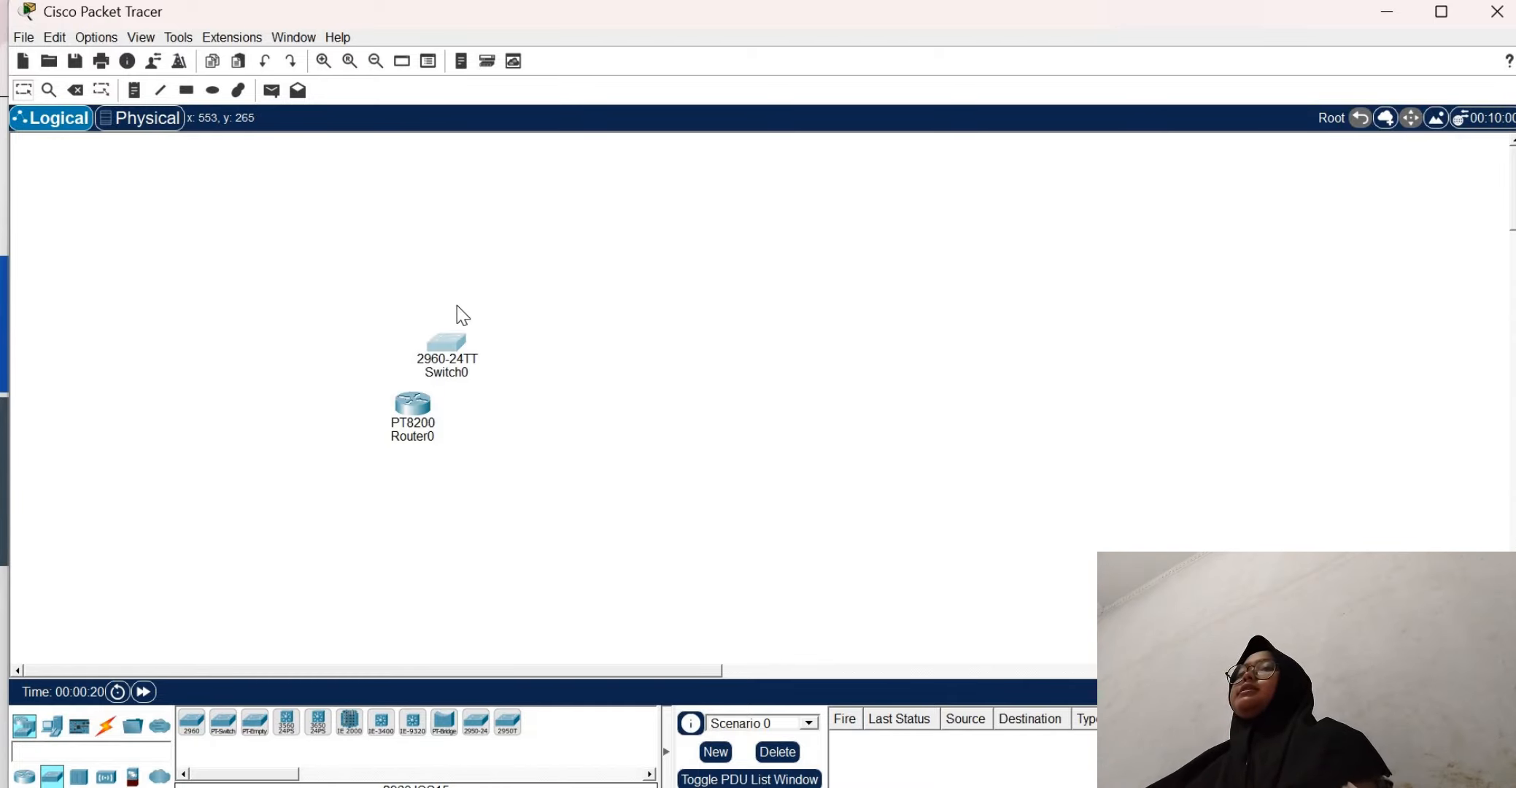
click(192, 722)
click(323, 513)
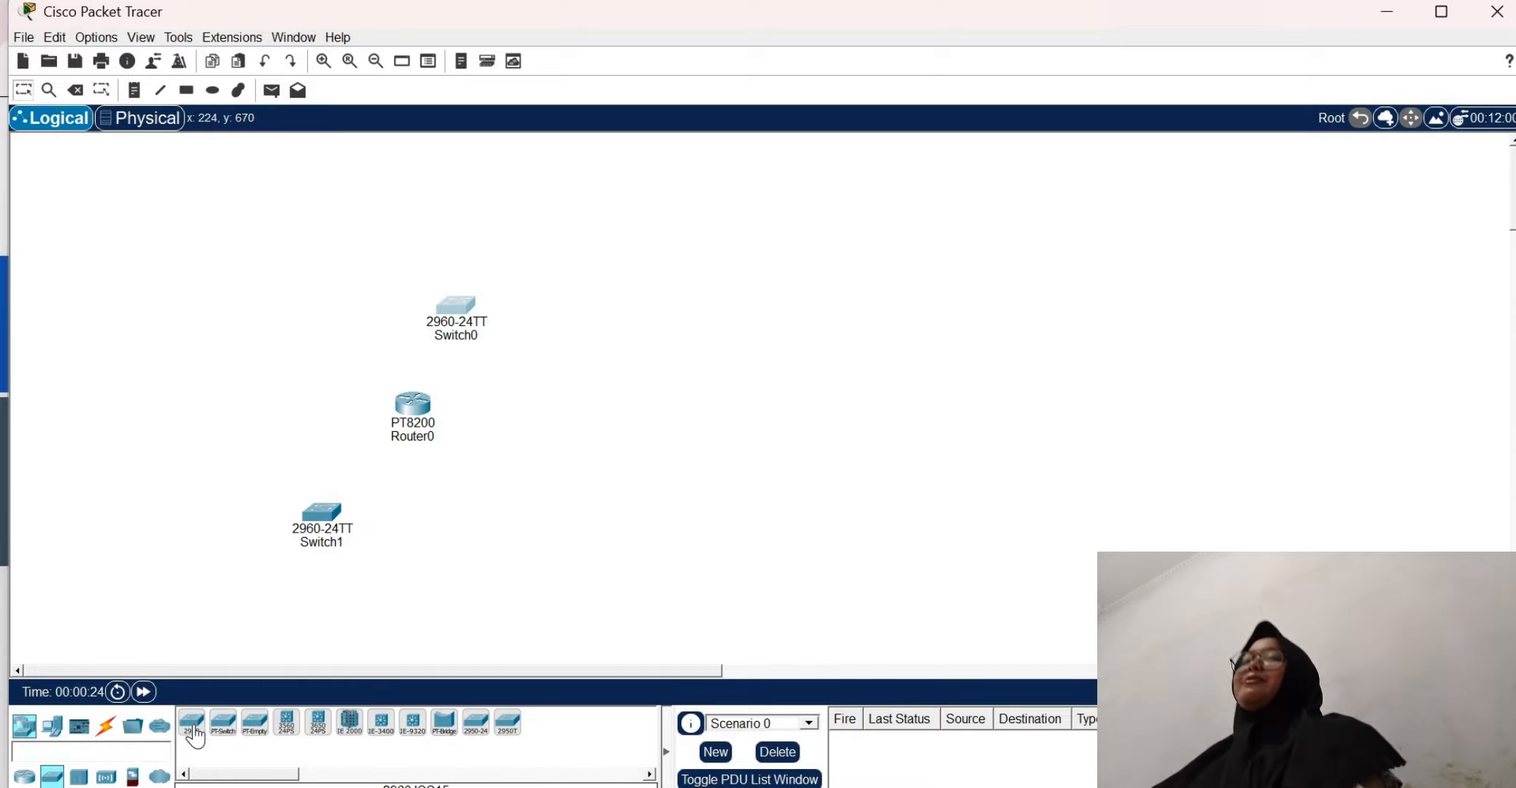
Place two servers above and to the right of Switch0, and one PC to its left
click(52, 726)
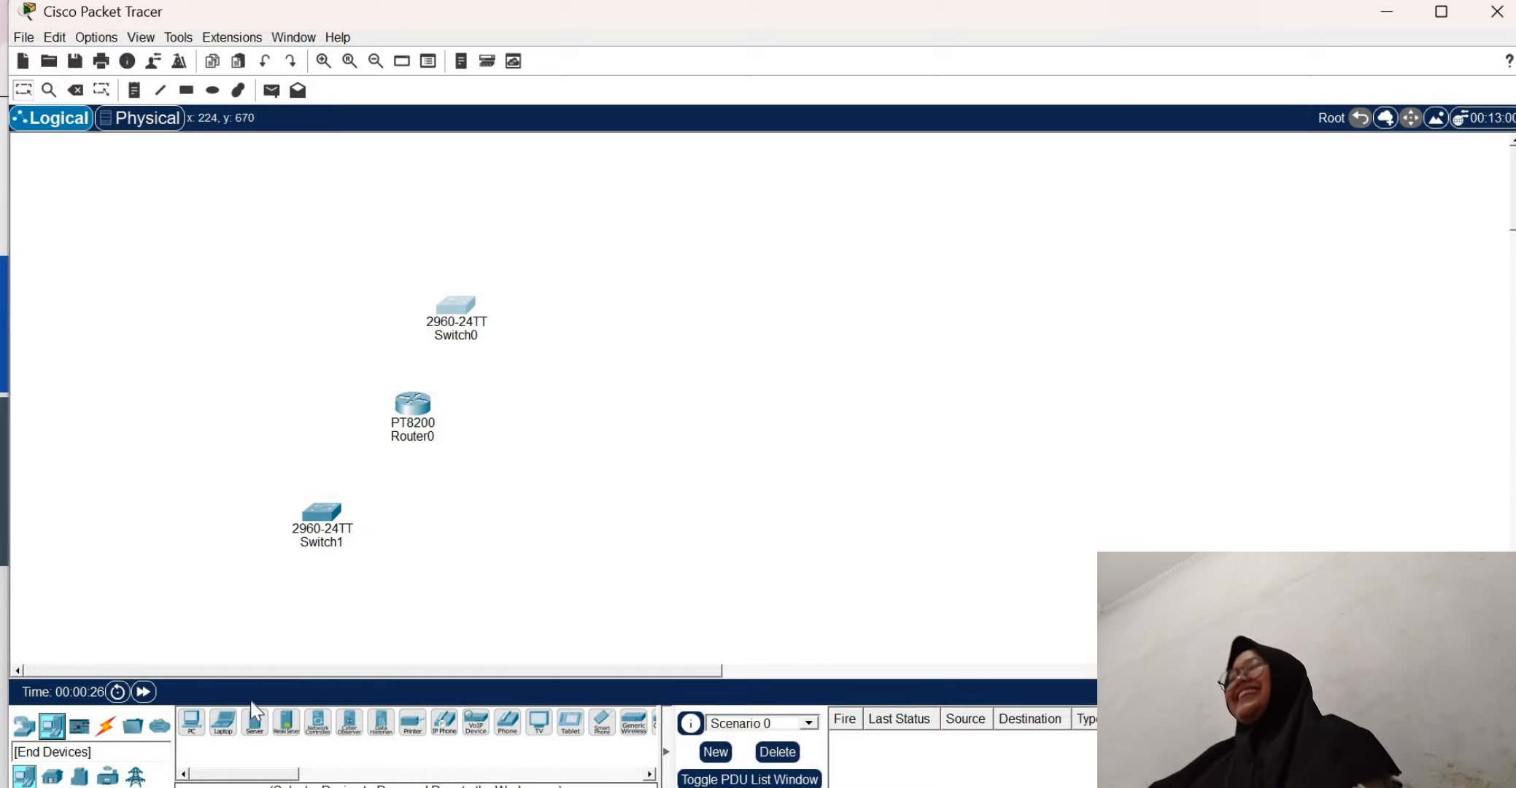
click(255, 722)
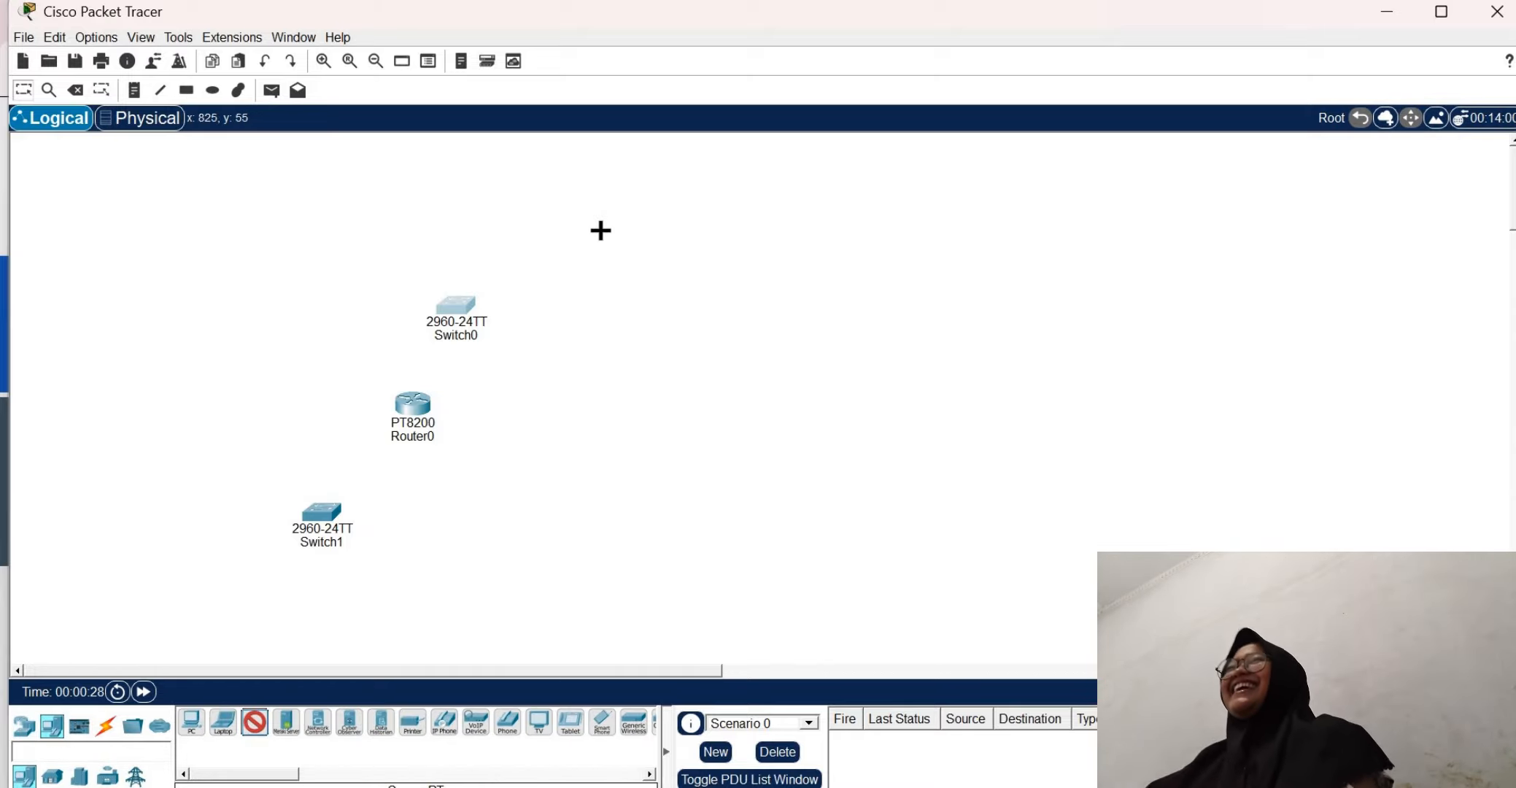
click(254, 723)
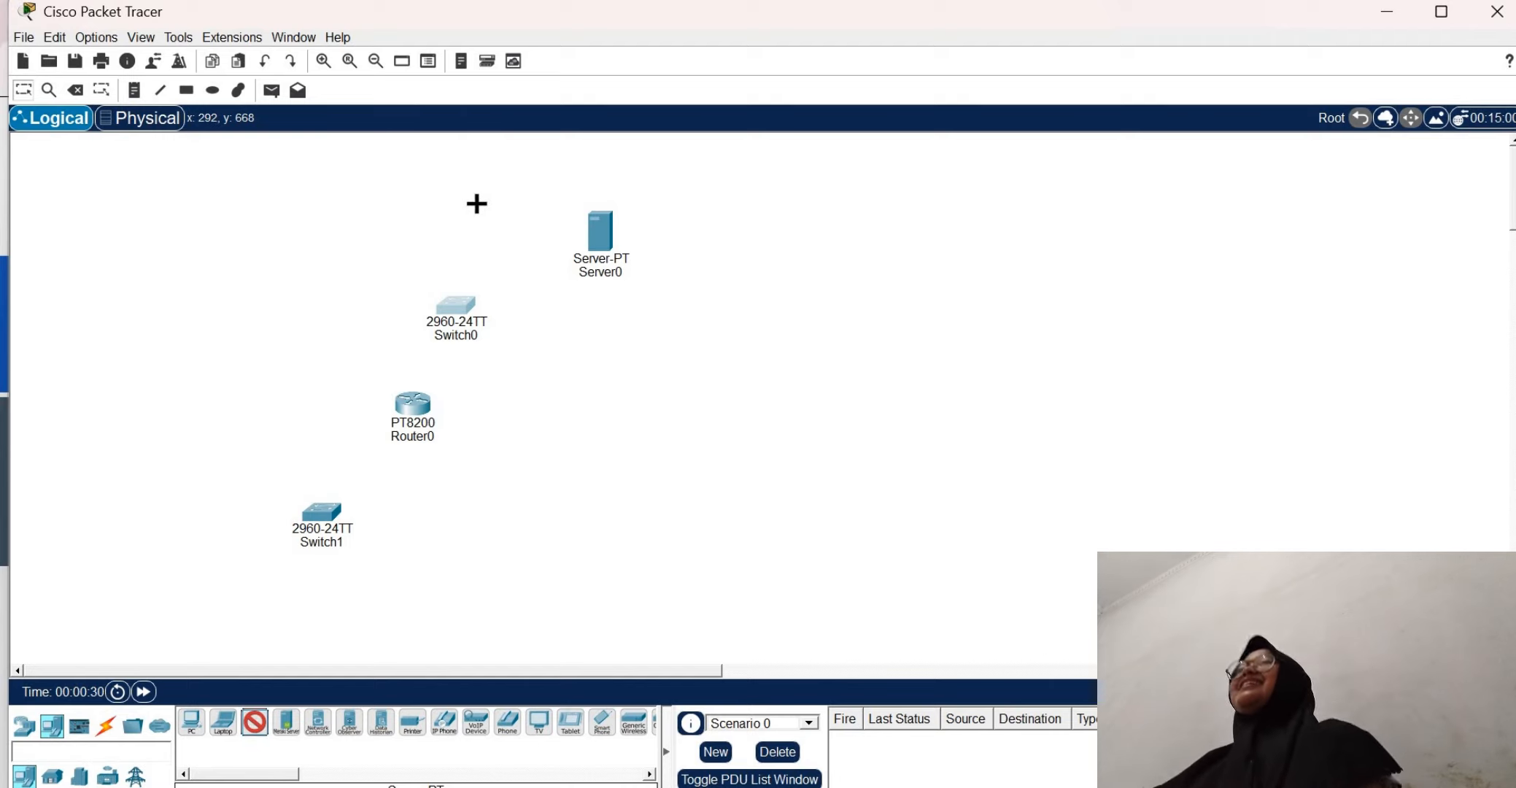
click(476, 205)
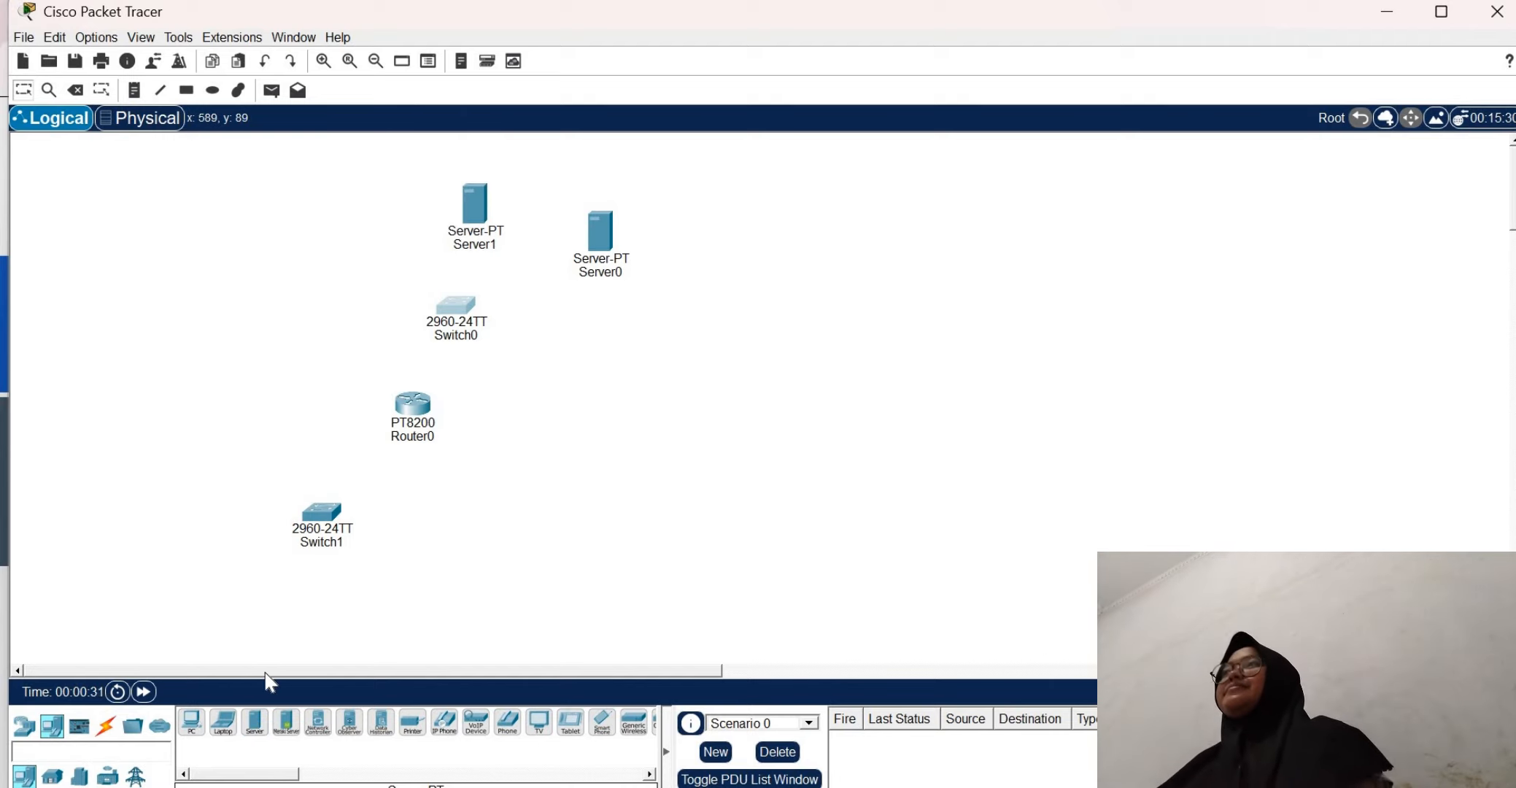
click(192, 724)
click(340, 281)
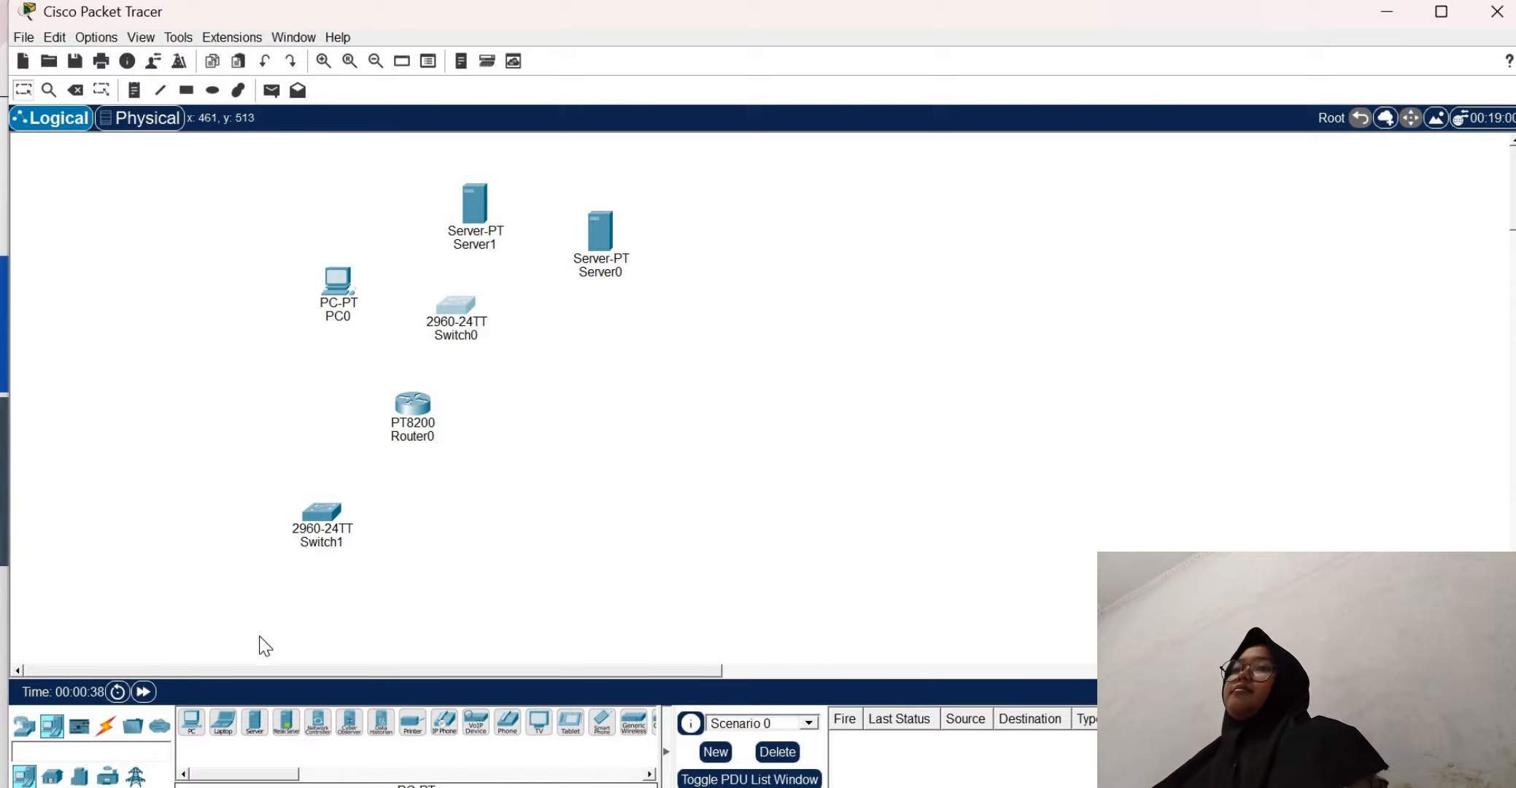
Add a PC to the lower left of Switch1 and a server to its upper left
click(191, 723)
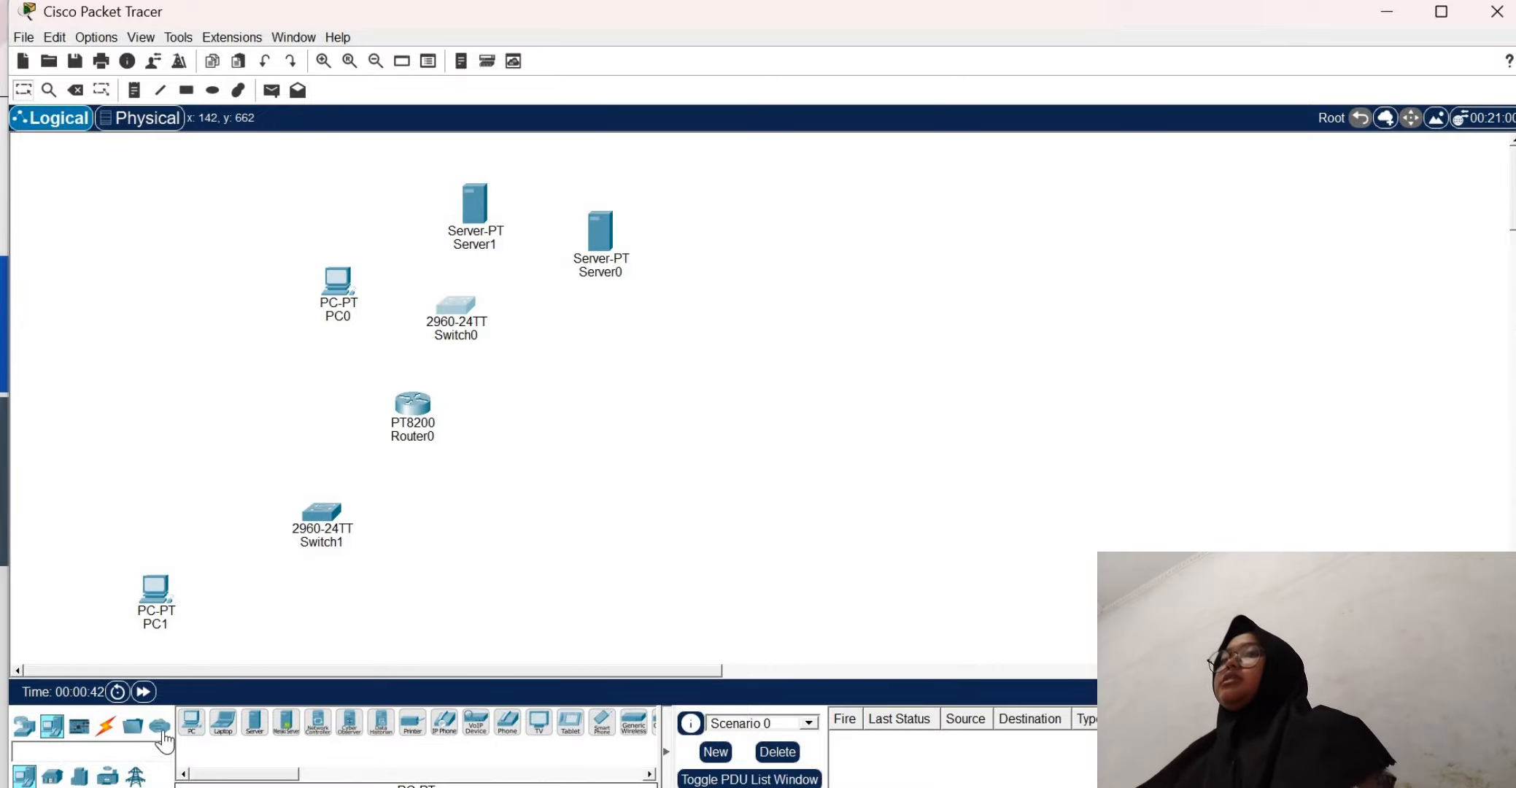
click(255, 723)
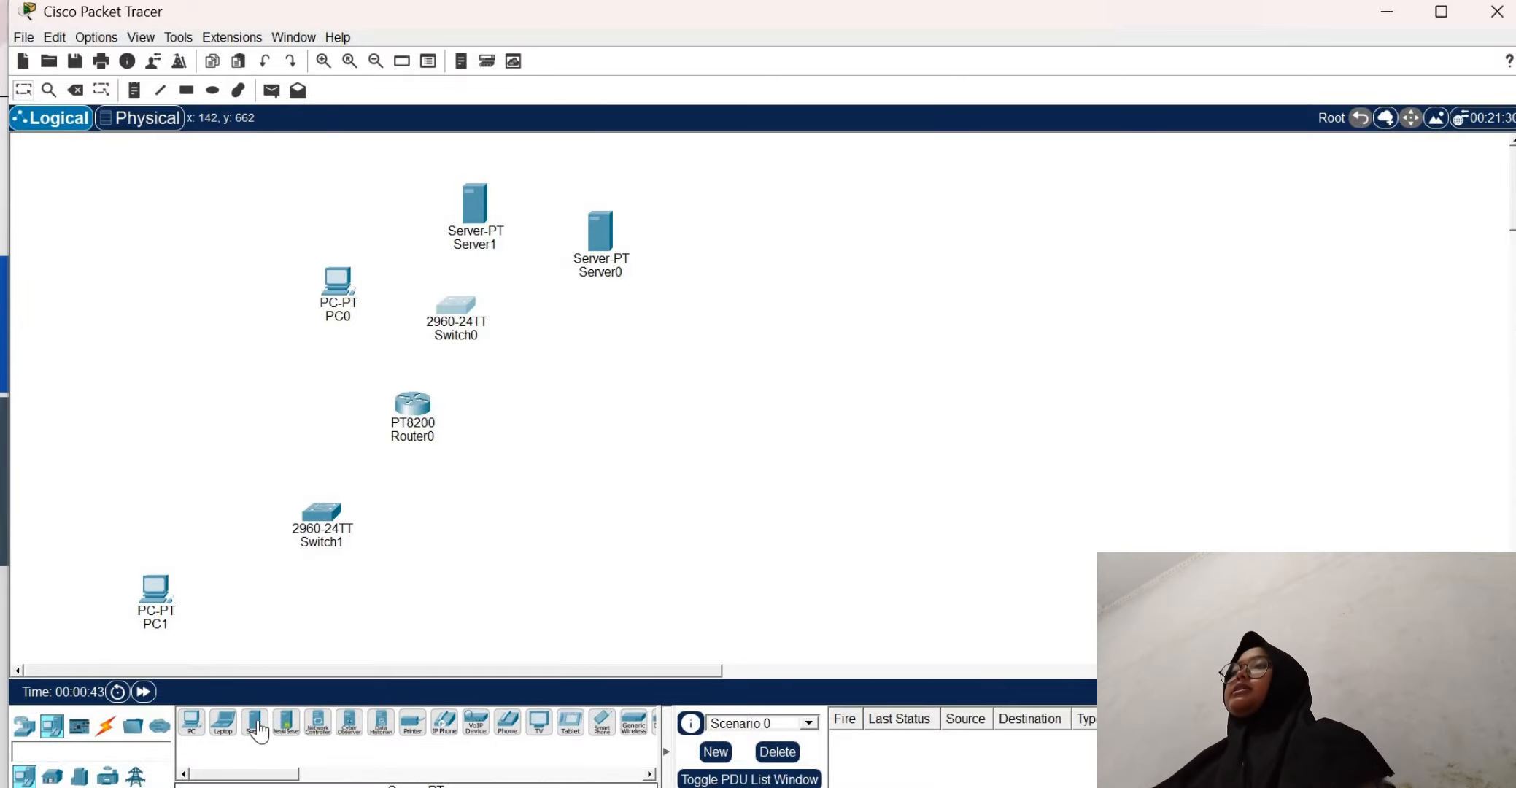
click(135, 430)
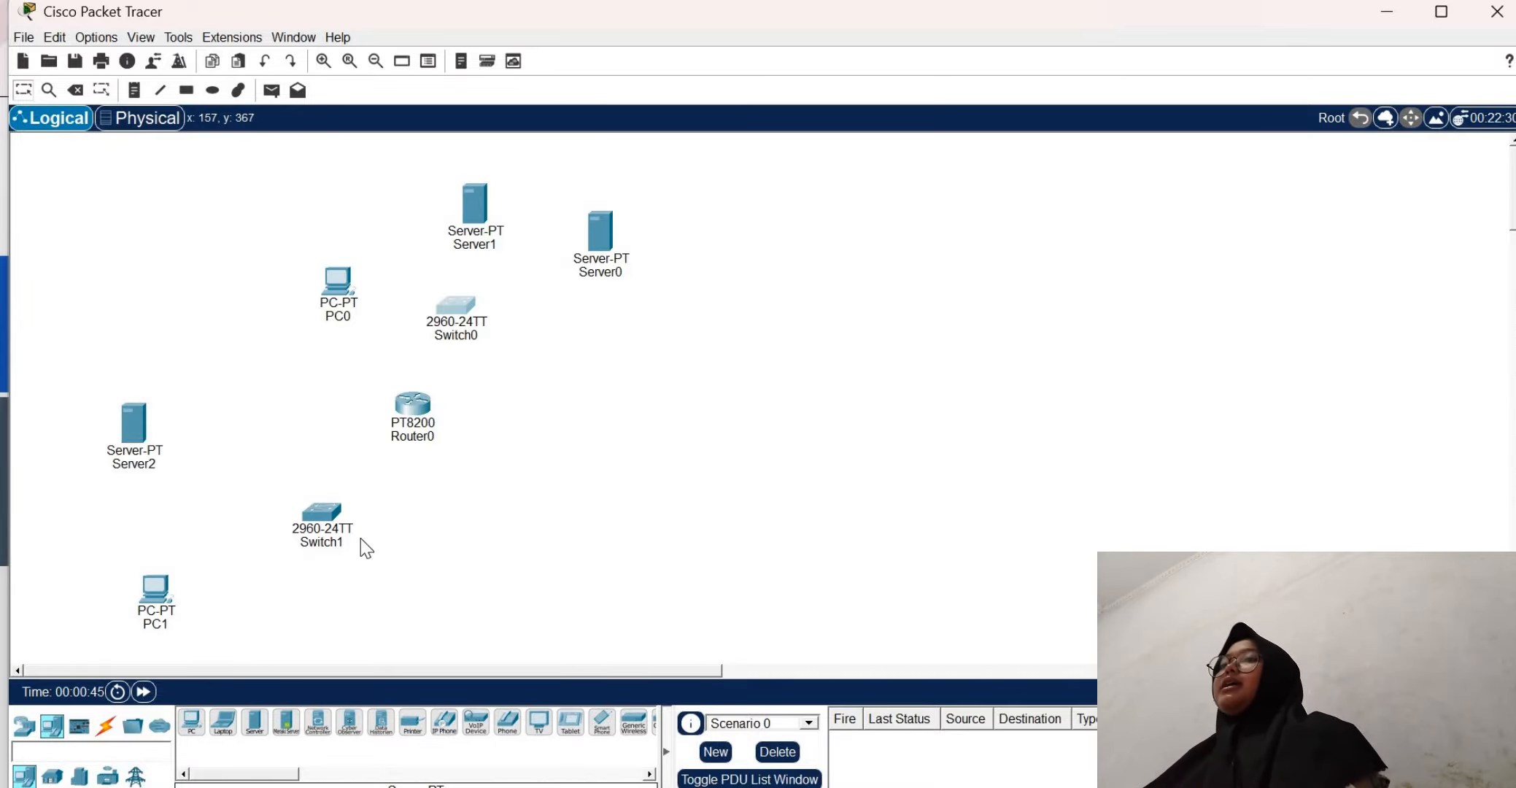
Connect Router0 to Switch0 and to Switch1 using the automatic connection type
click(106, 726)
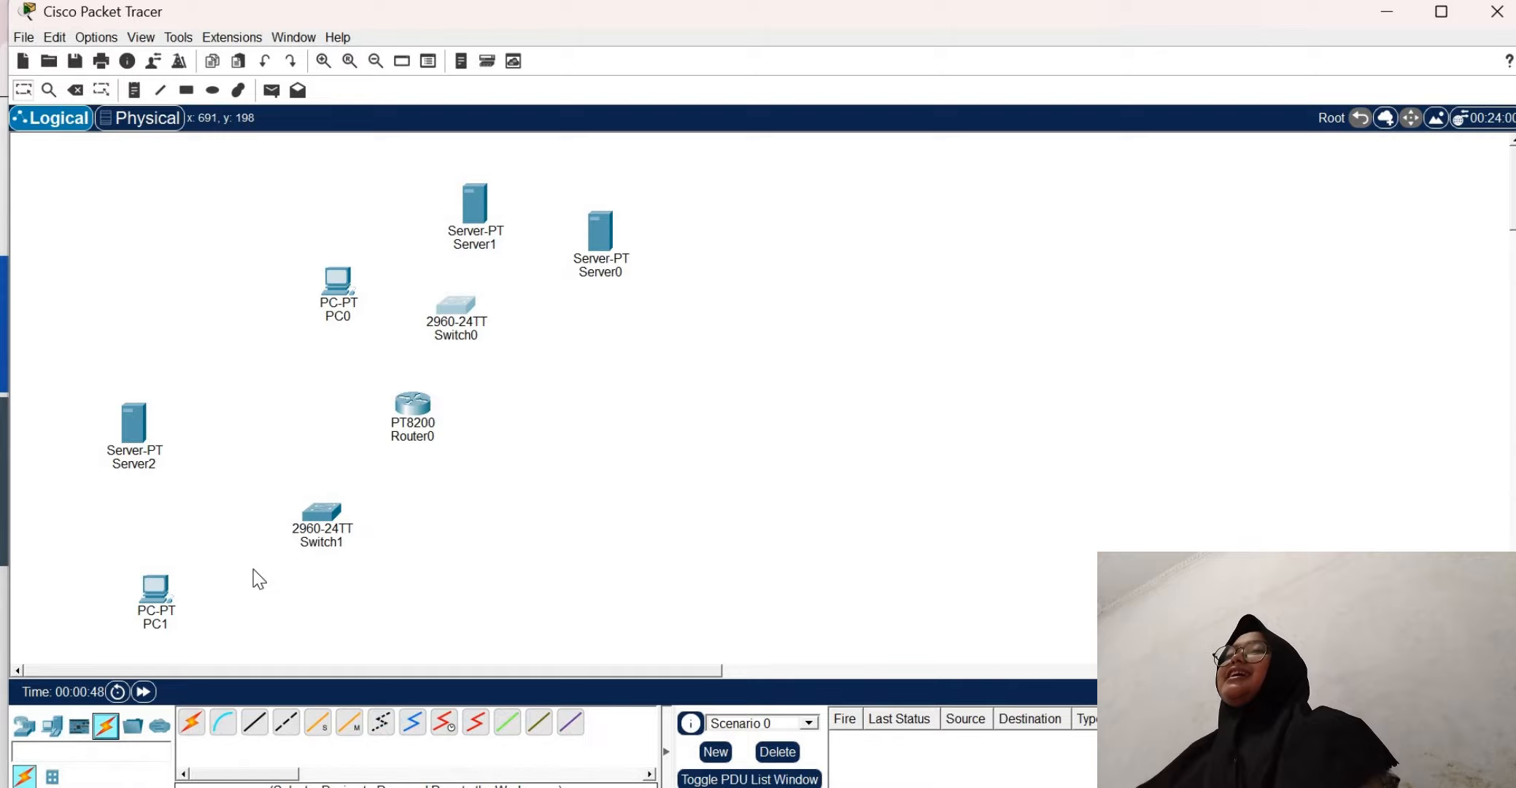
click(192, 722)
click(409, 410)
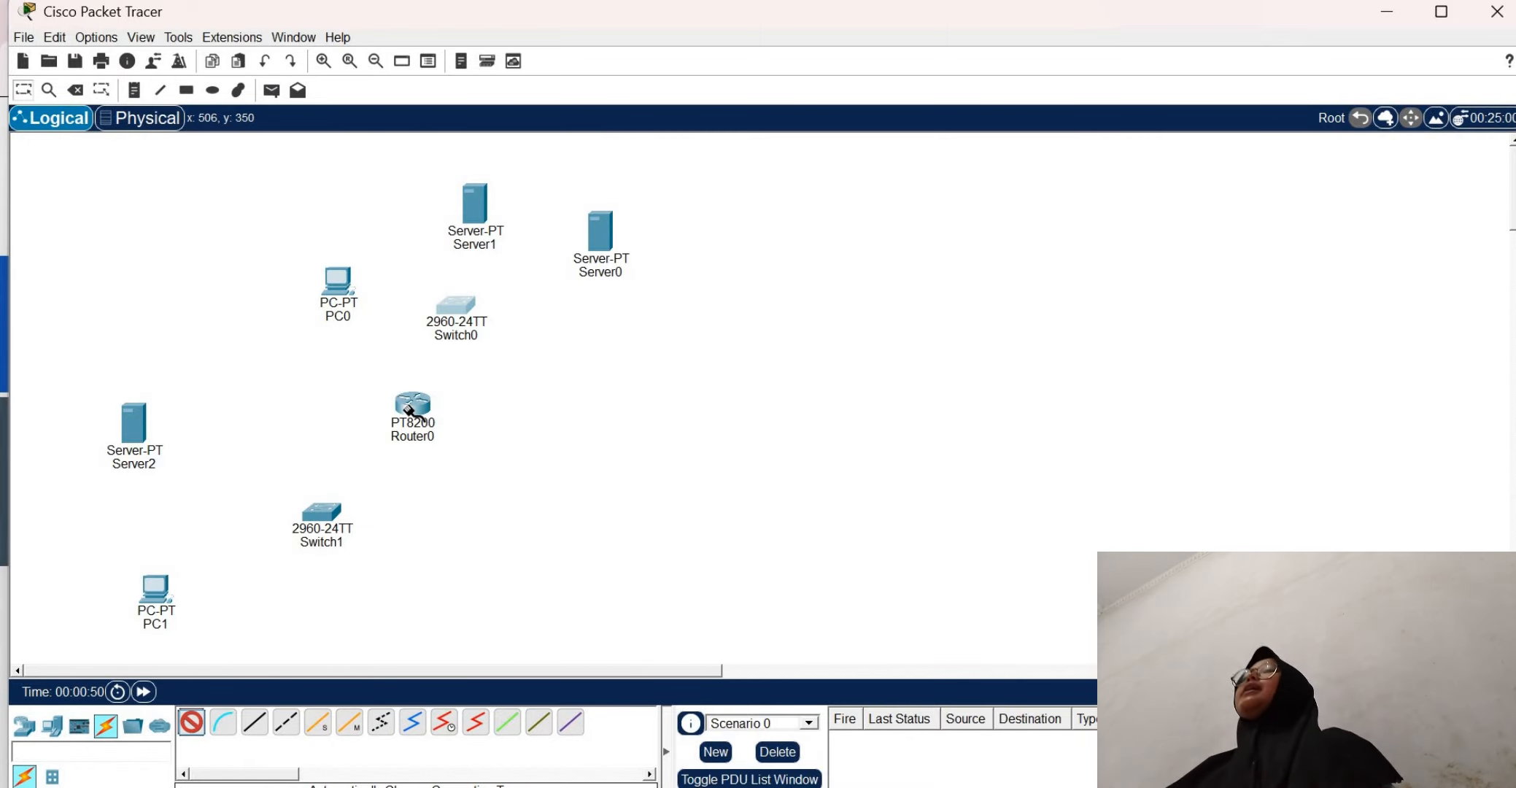
click(450, 315)
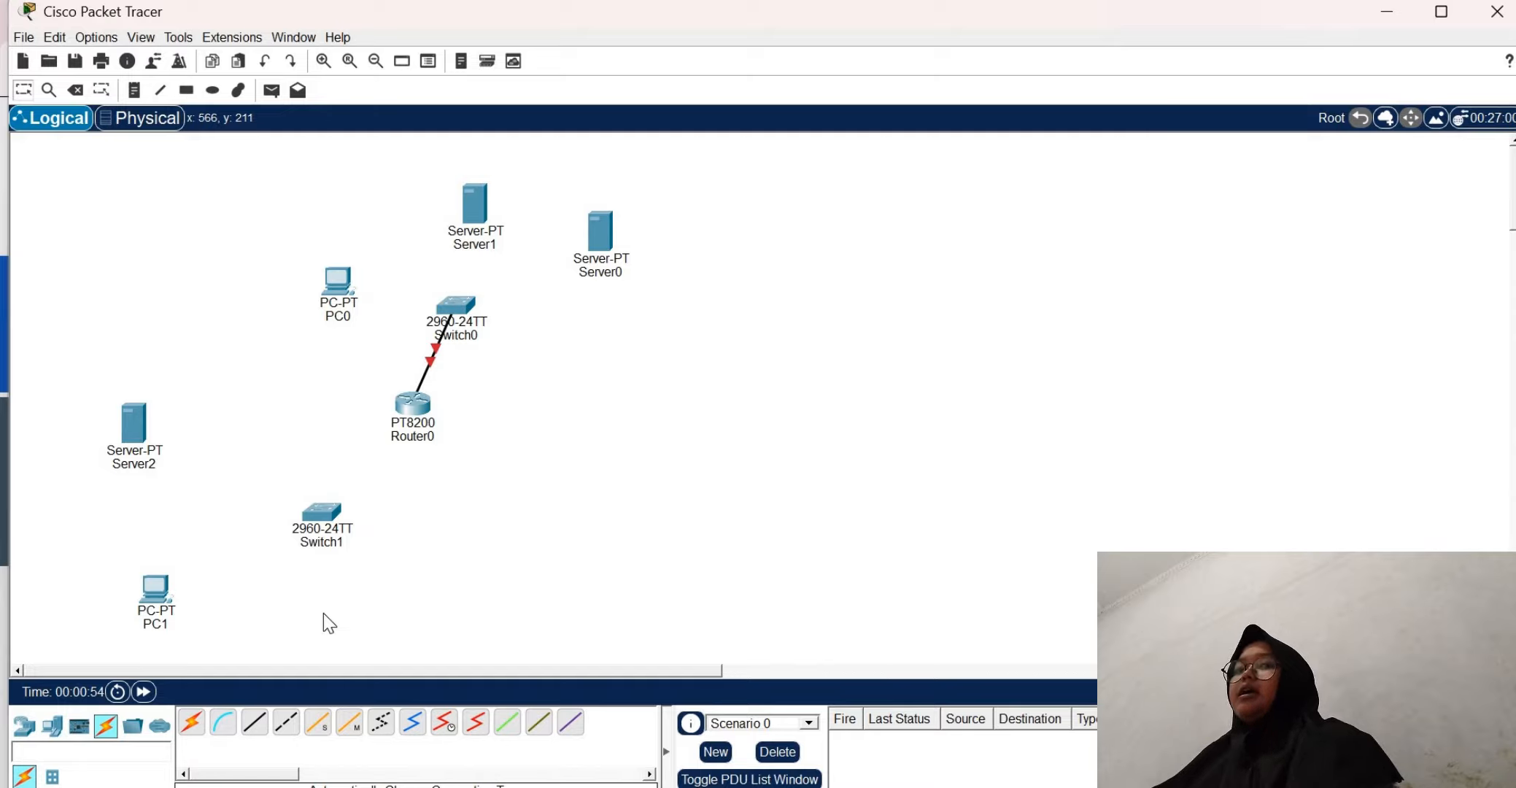
click(191, 723)
click(419, 401)
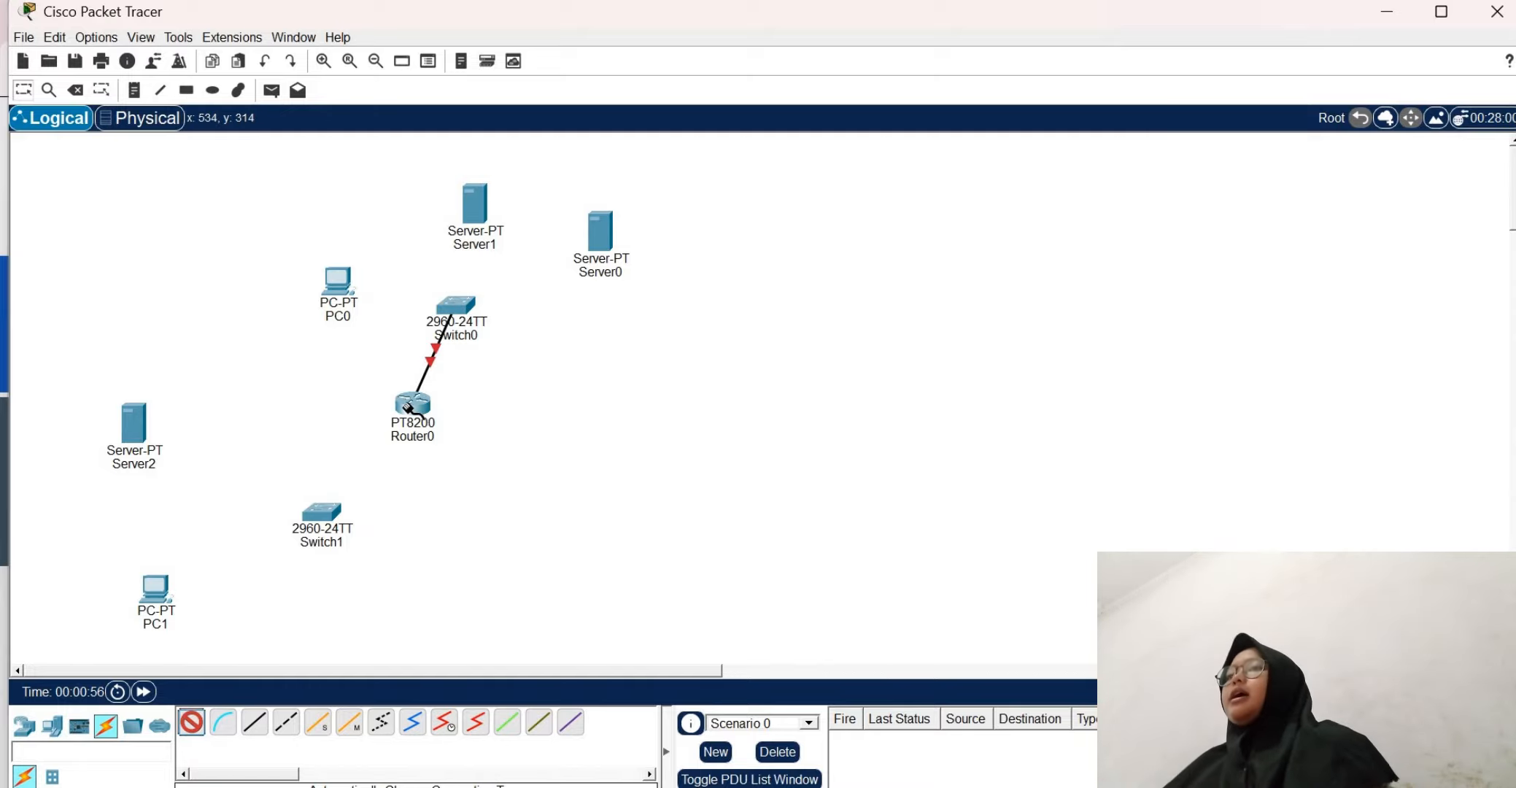
click(328, 510)
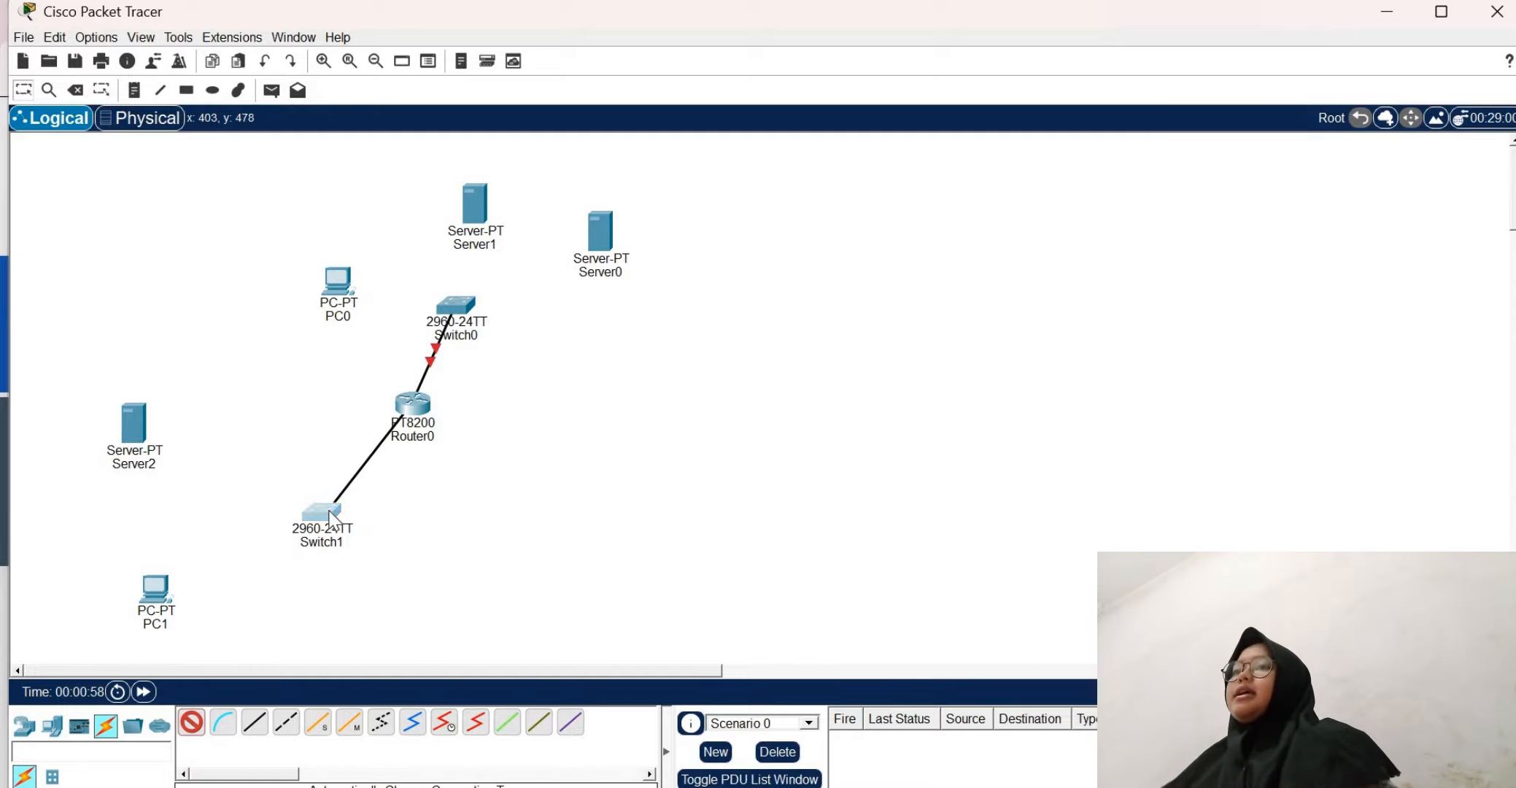
Connect FastEthernet0/2 of Switch0 to FastEthernet0 of Server0 with a copper straight-through cable
click(254, 722)
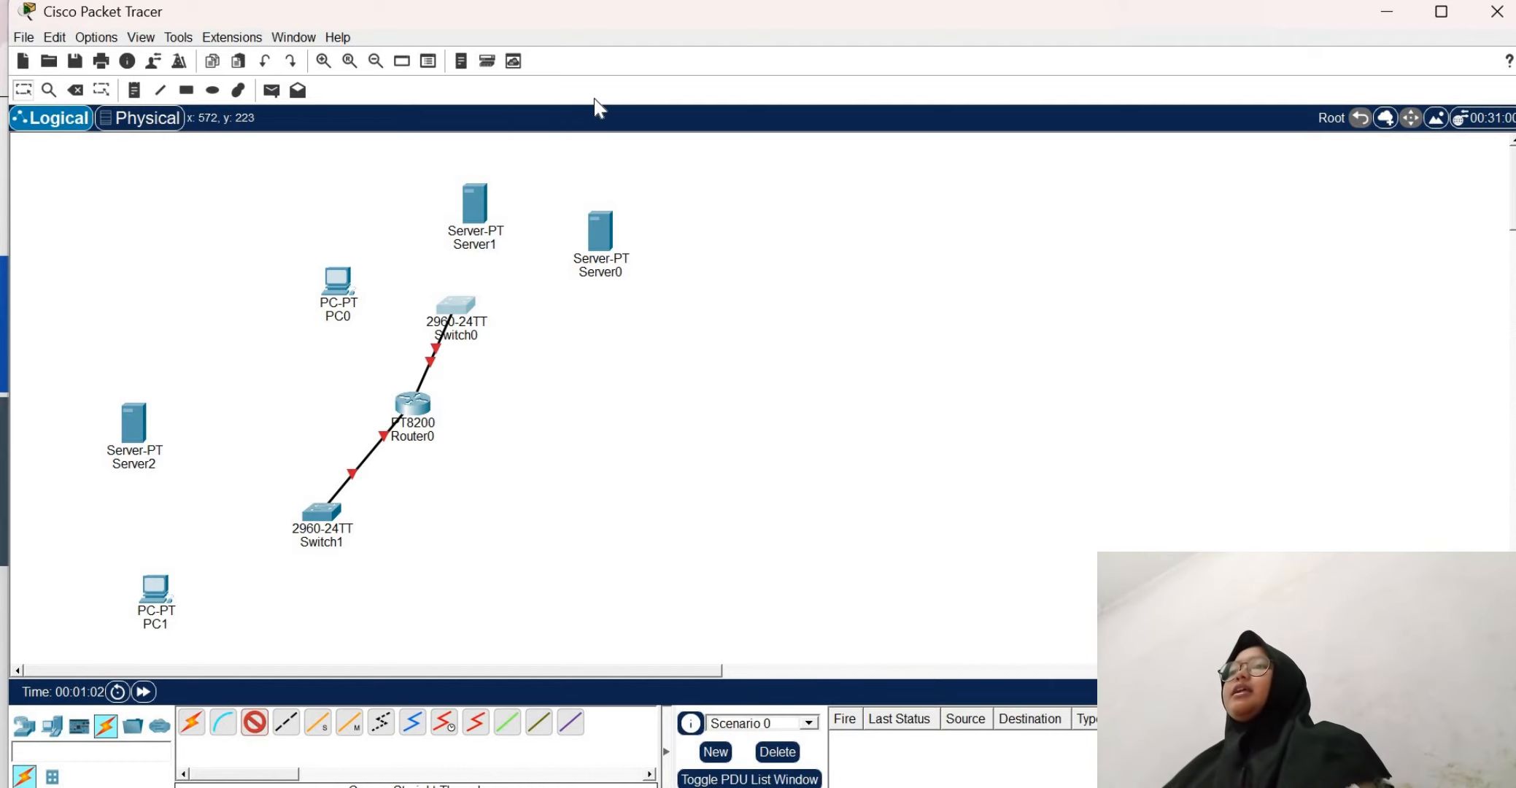
click(458, 309)
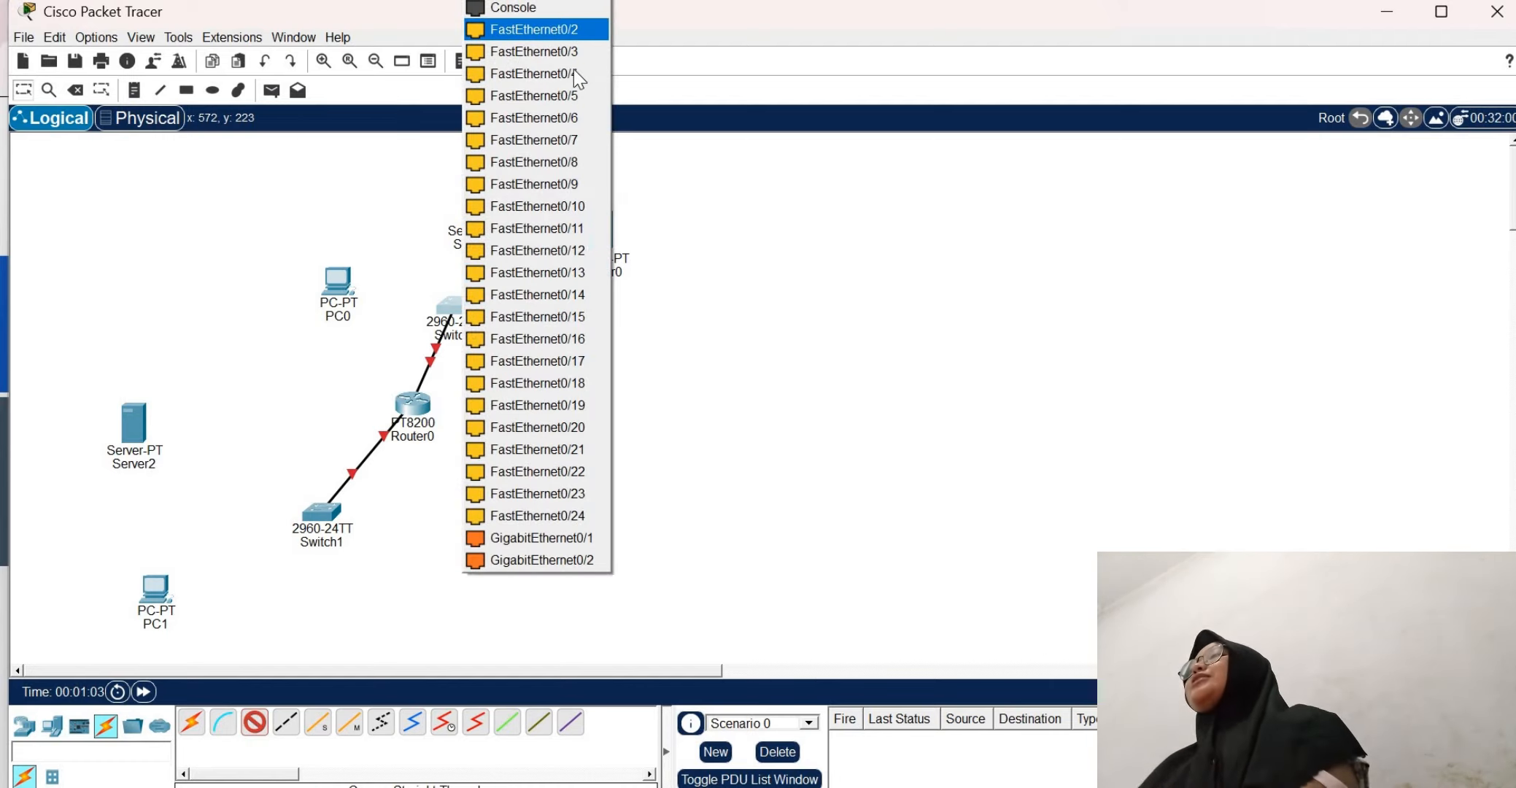
click(571, 33)
click(605, 251)
click(605, 250)
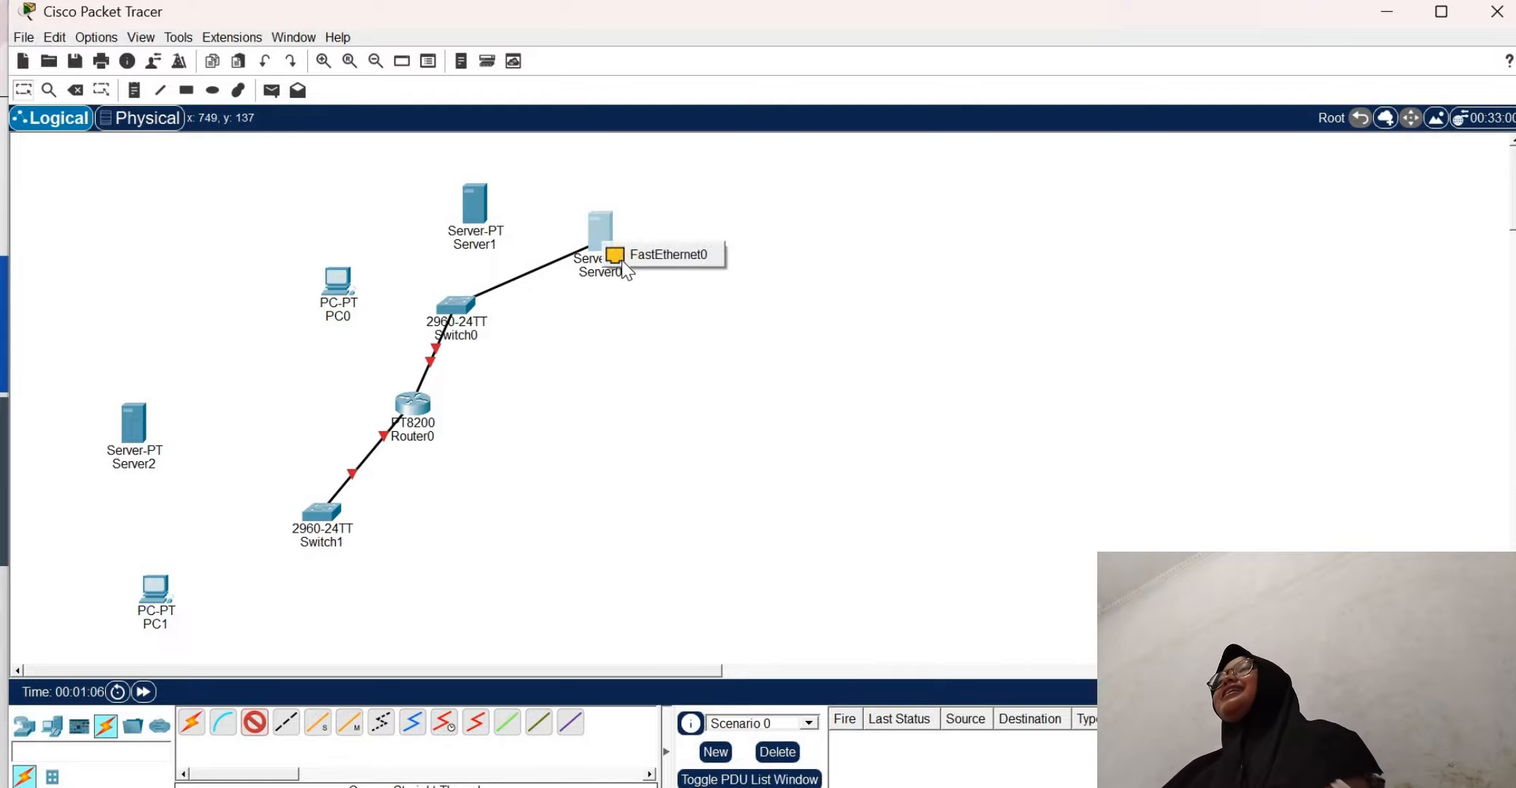
click(620, 253)
Connect FastEthernet0/3 of Switch0 to Server1 with a copper straight-through cable
click(254, 725)
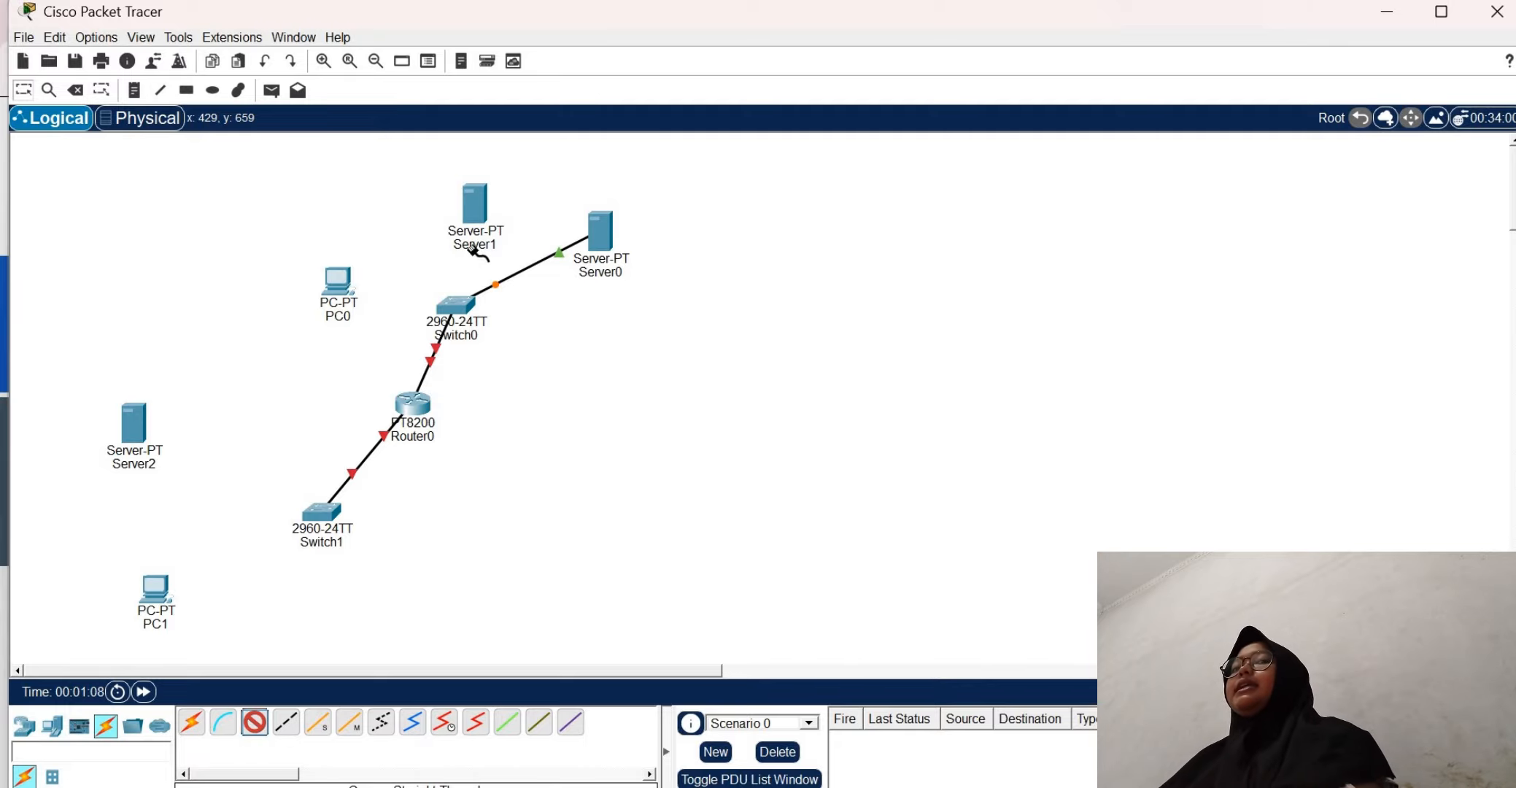
click(465, 306)
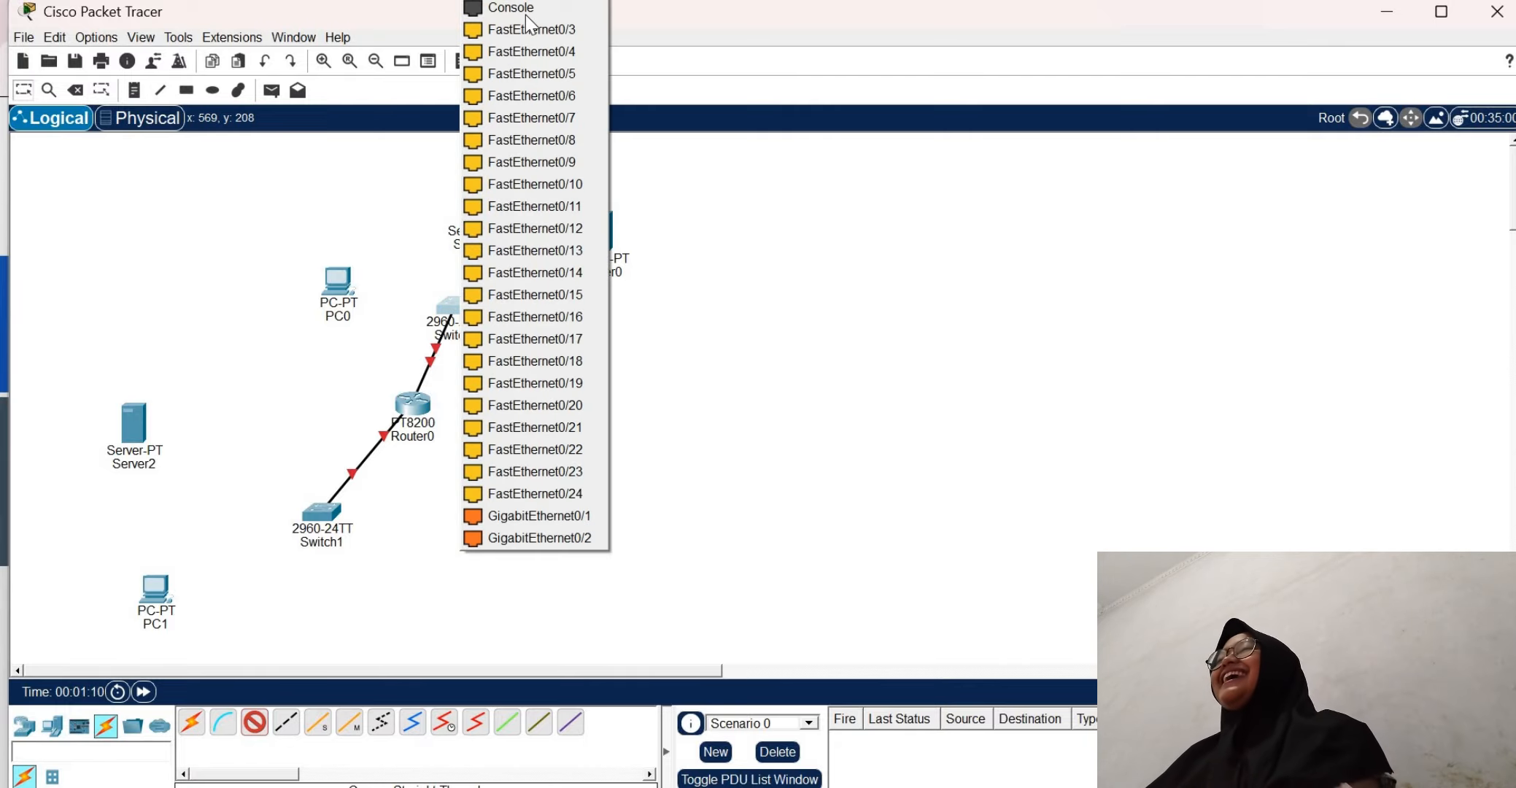
click(540, 27)
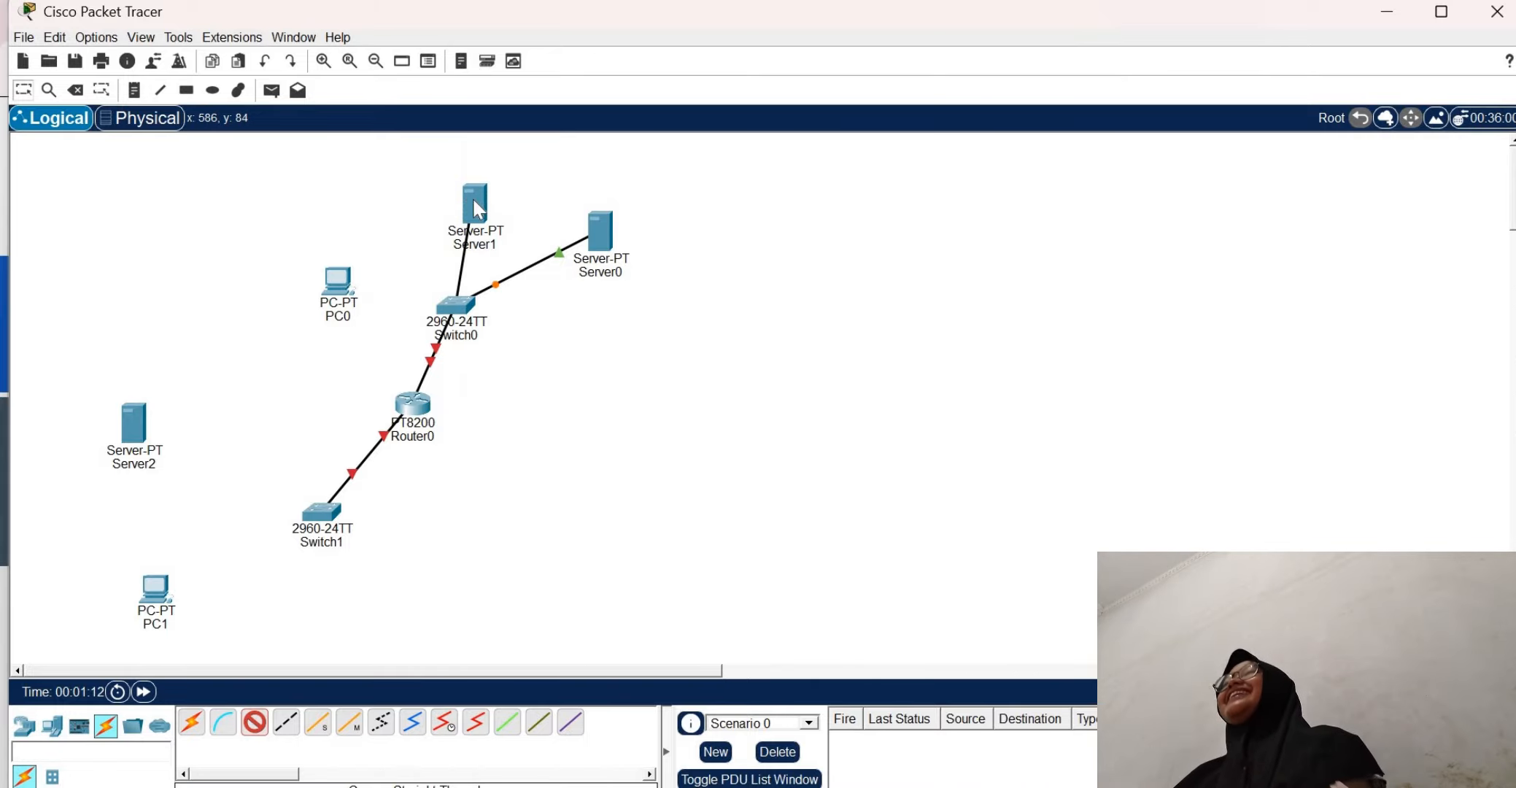
click(474, 205)
click(518, 213)
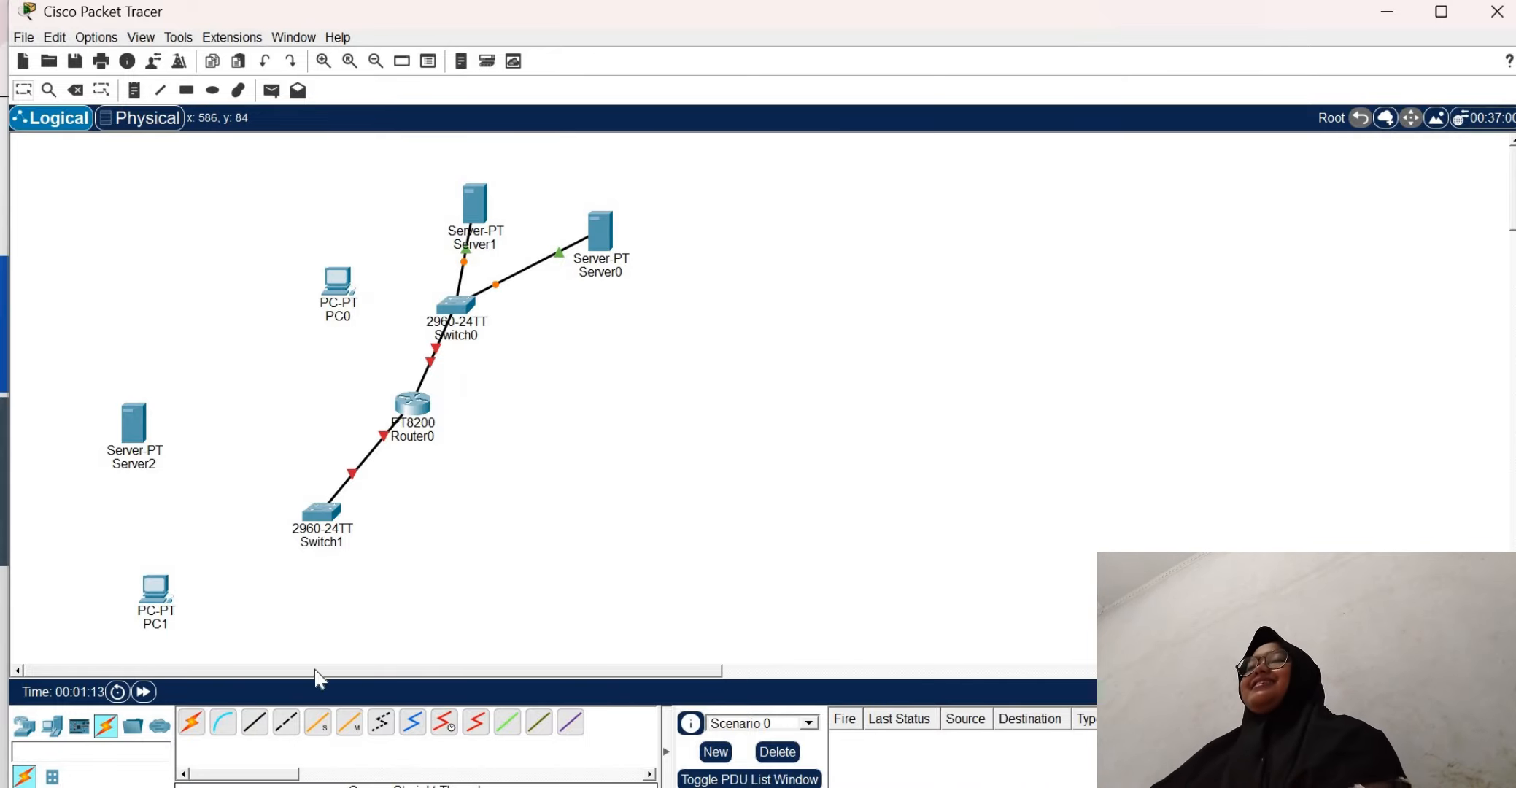
Connect Switch0 to FastEthernet0 of PC0 with a copper straight-through cable
click(255, 722)
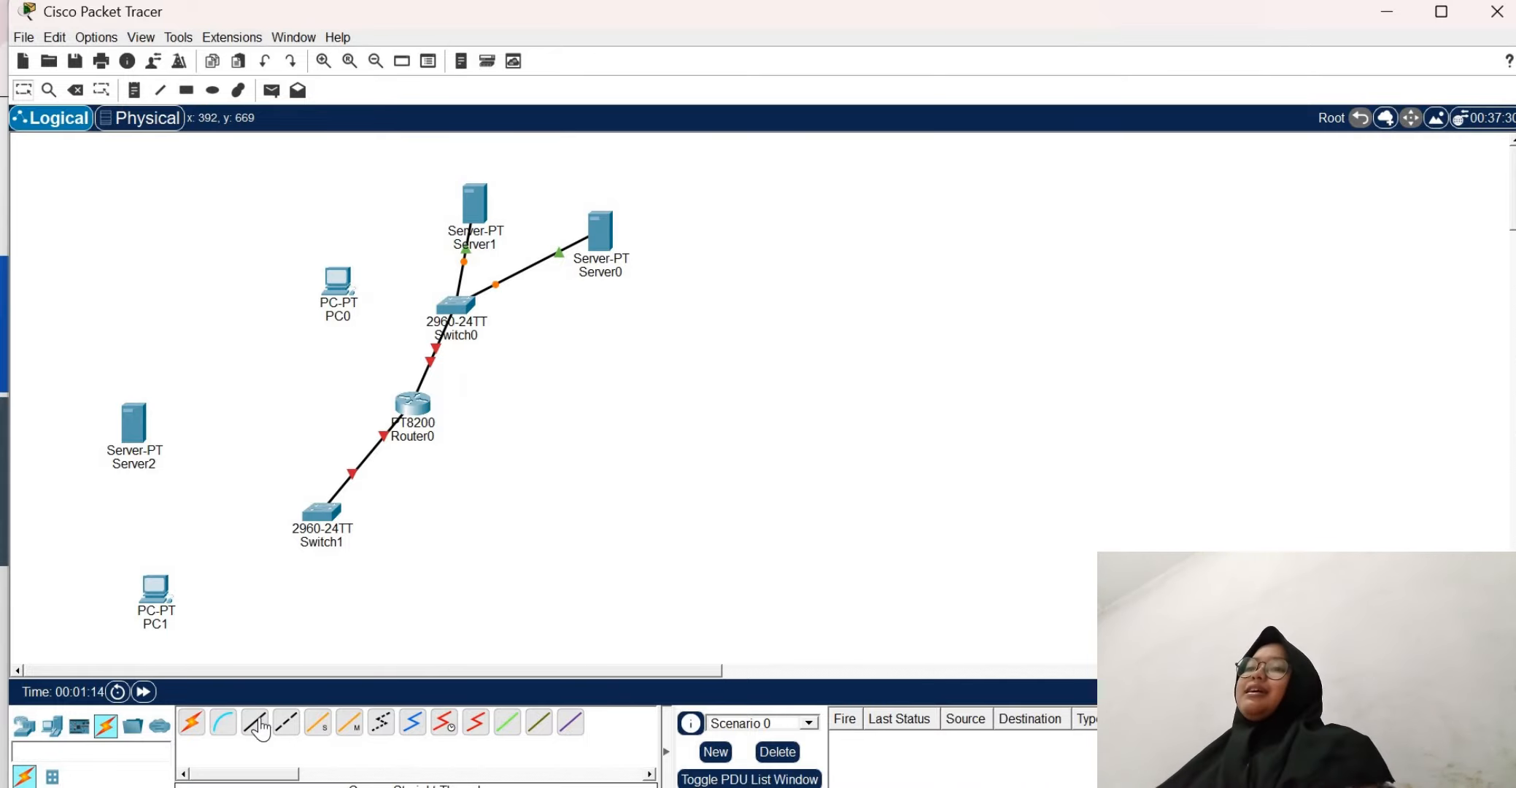
click(445, 314)
click(516, 30)
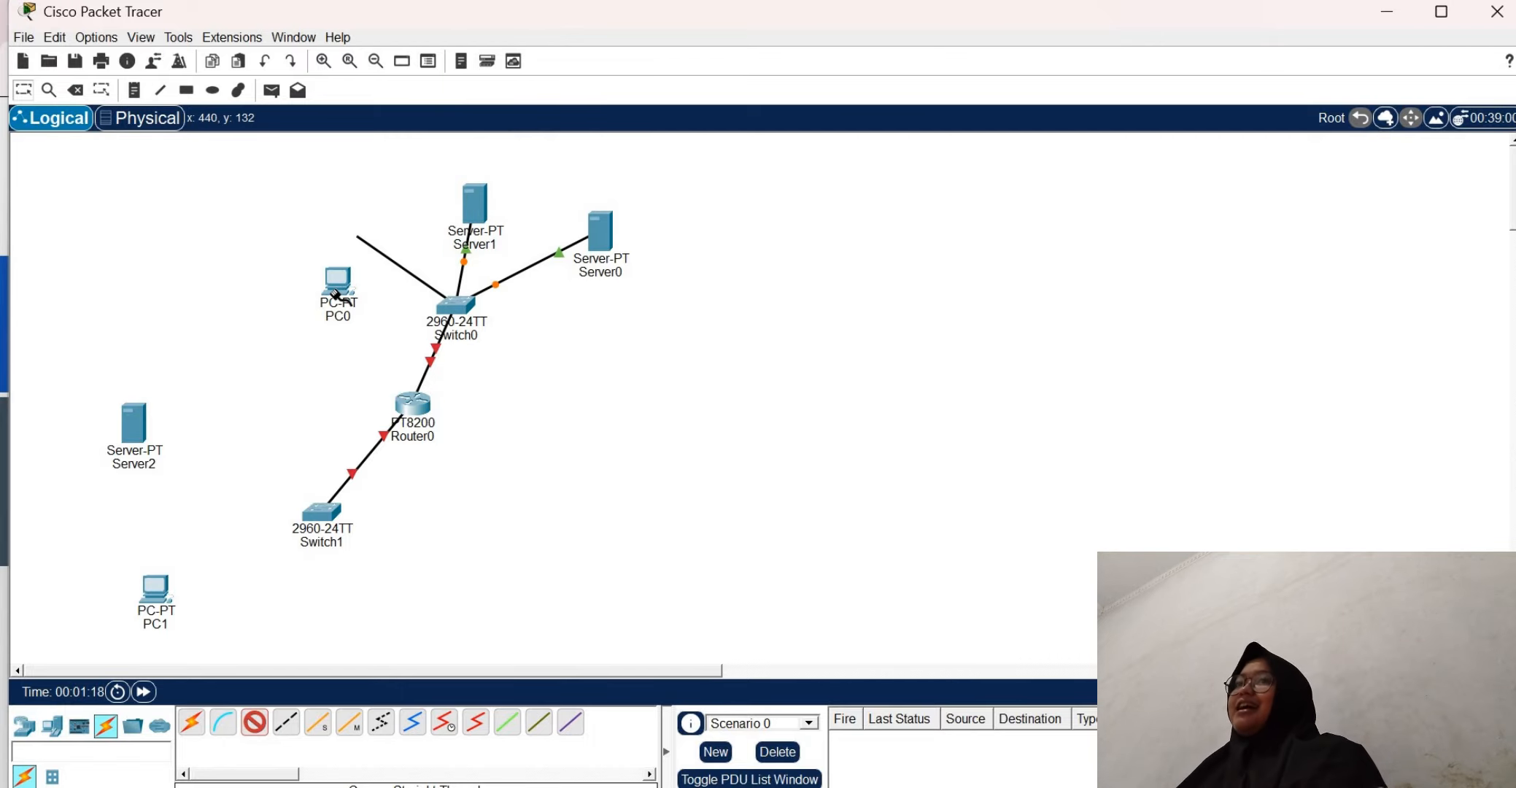
click(337, 295)
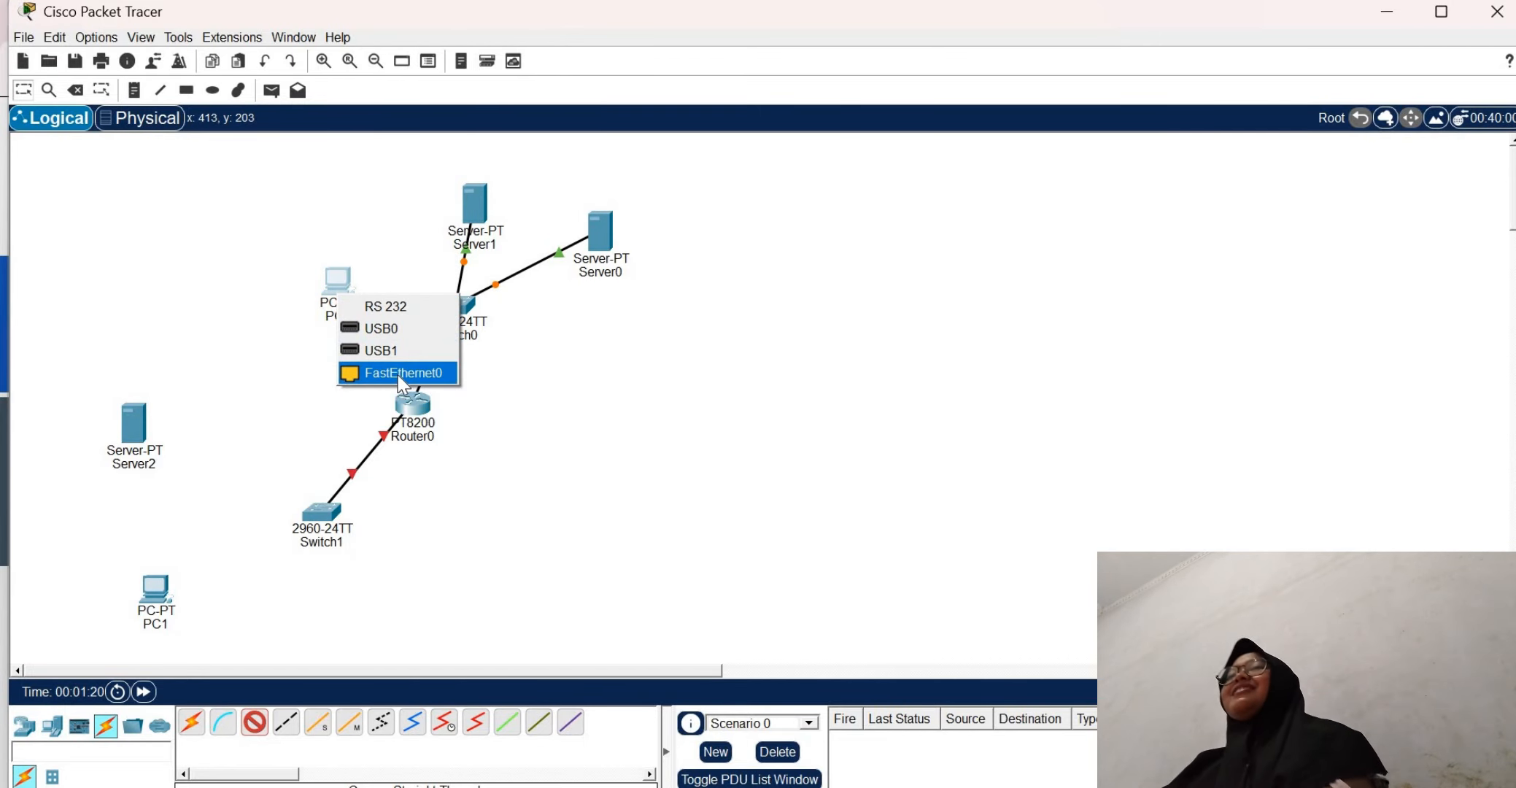
click(402, 372)
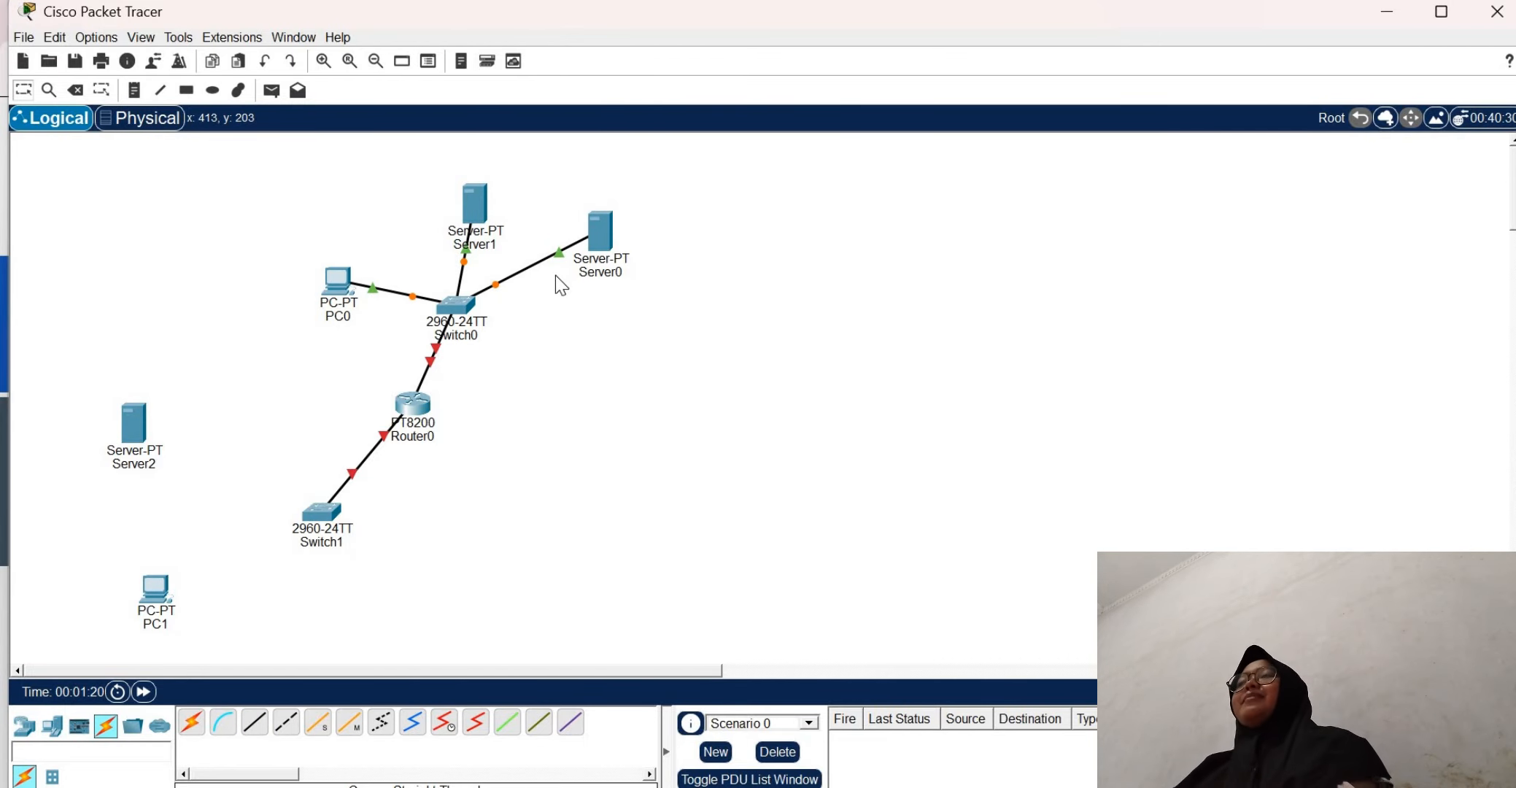
Open Router0 and try to access its global configuration settings
click(419, 407)
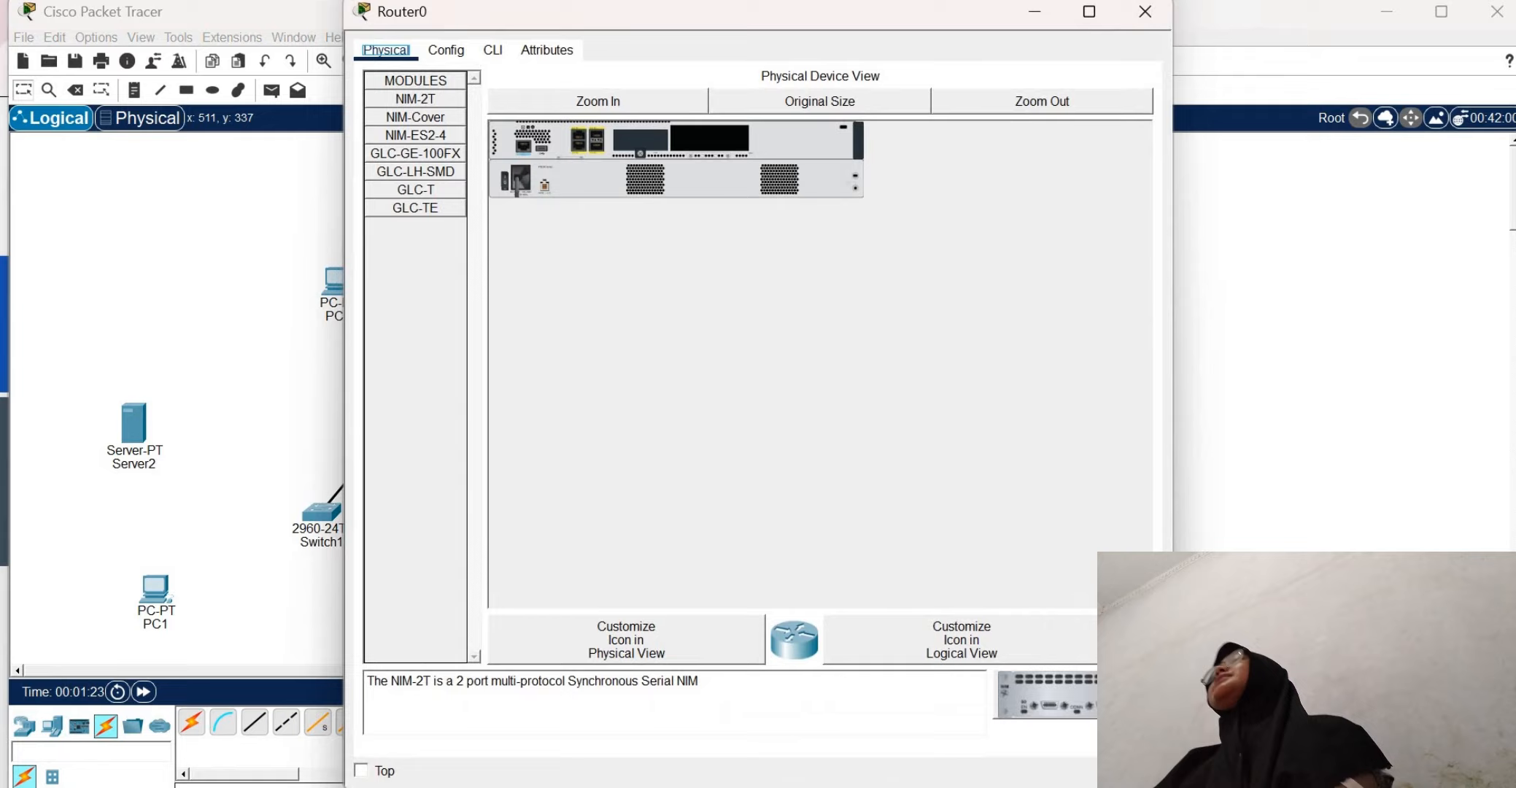
click(448, 46)
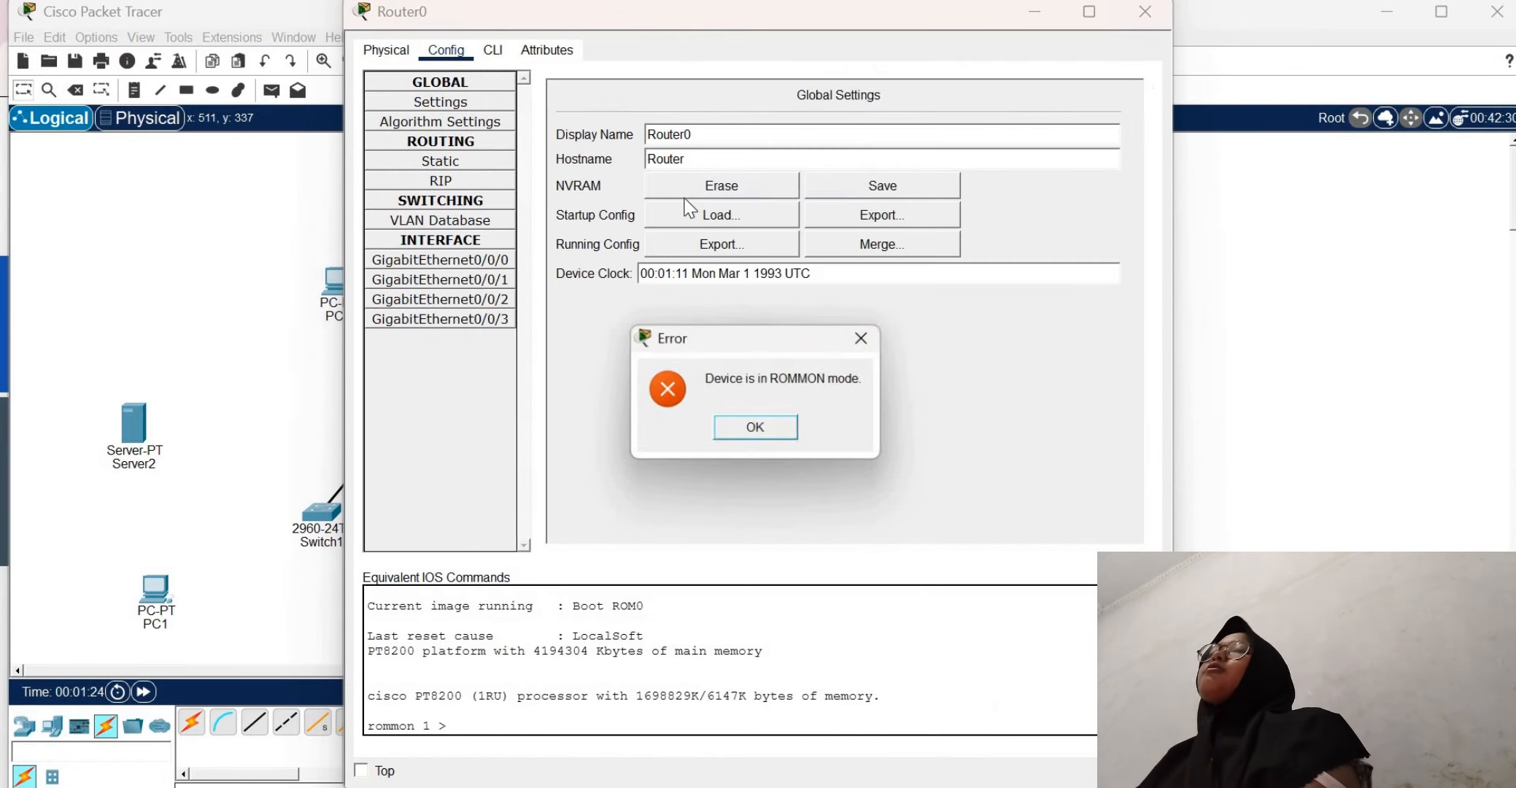
click(775, 429)
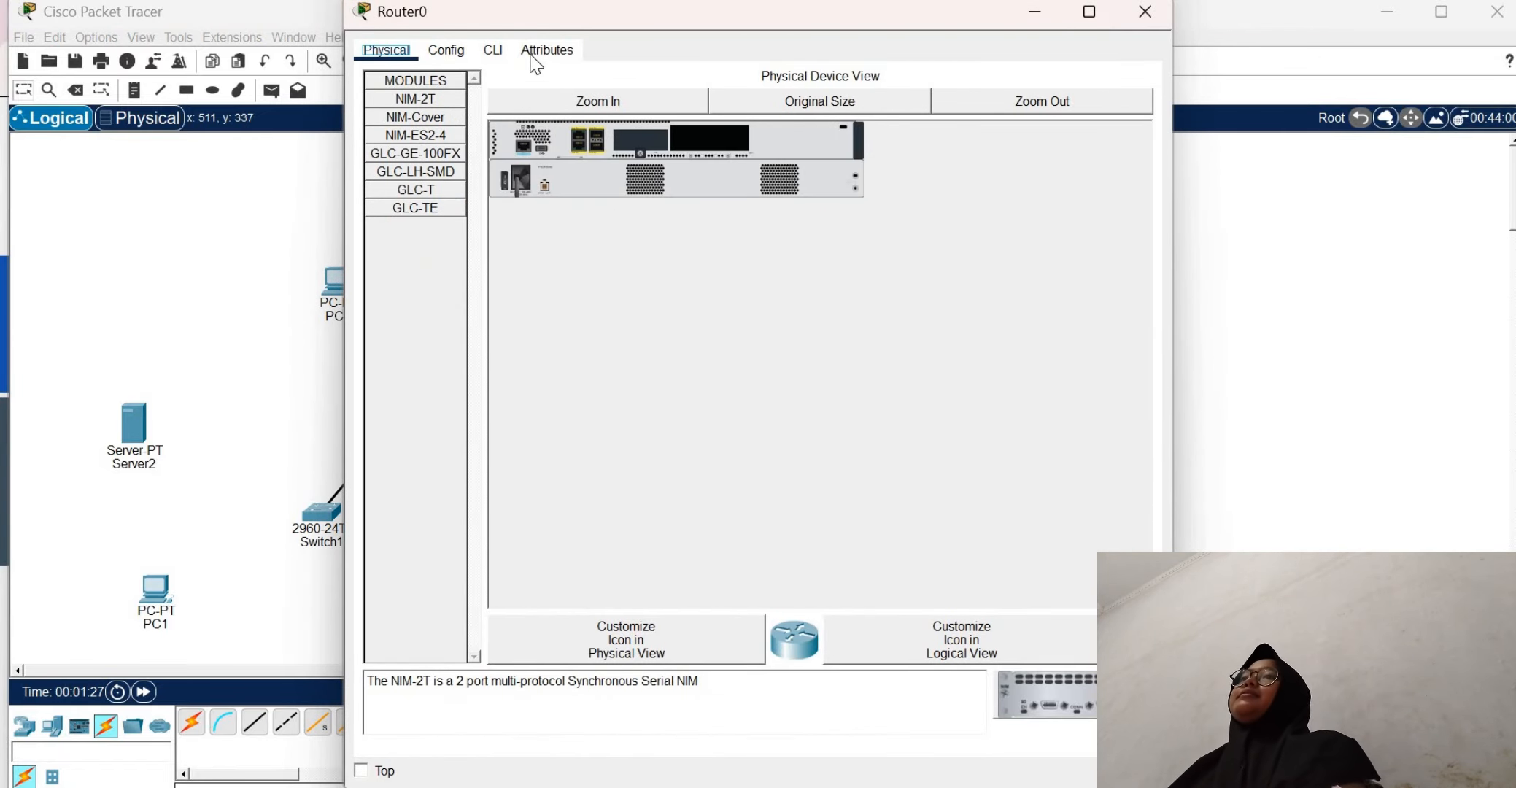
Run the reset command in Router0's command line, and try the router command at the restarted rommon prompt
click(497, 46)
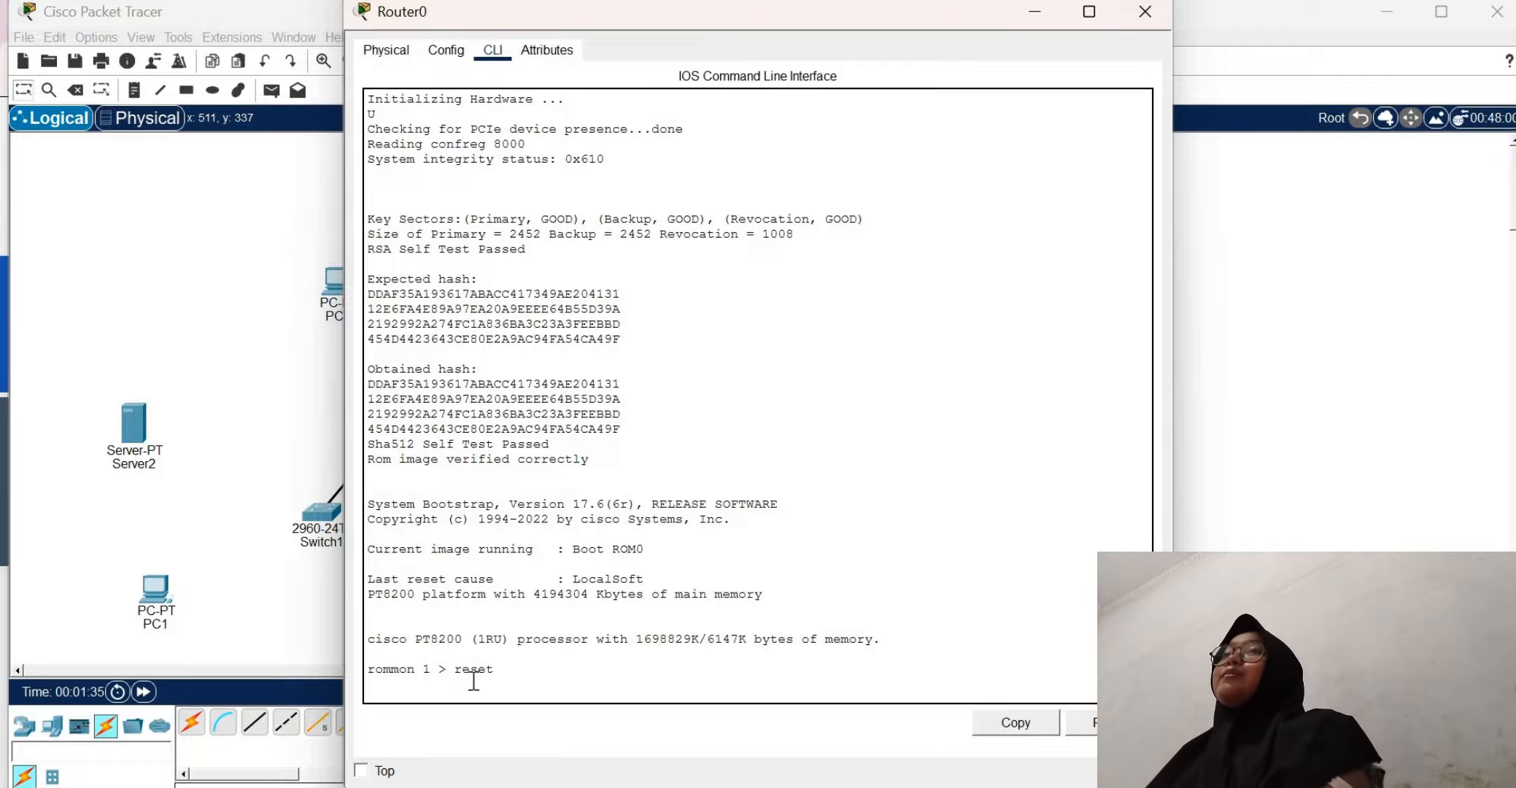
text(reset)
key(Return)
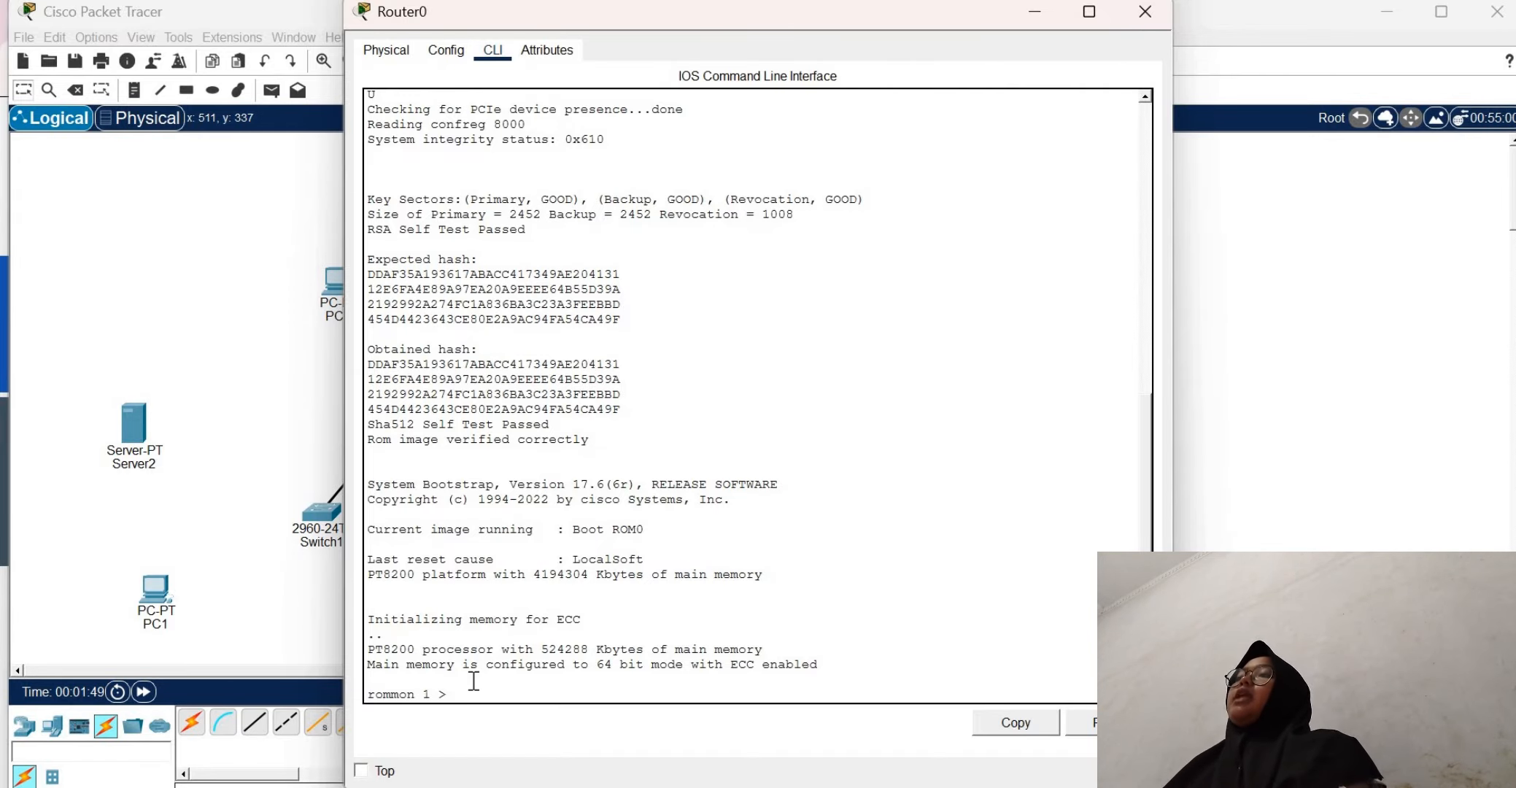
text(ter)
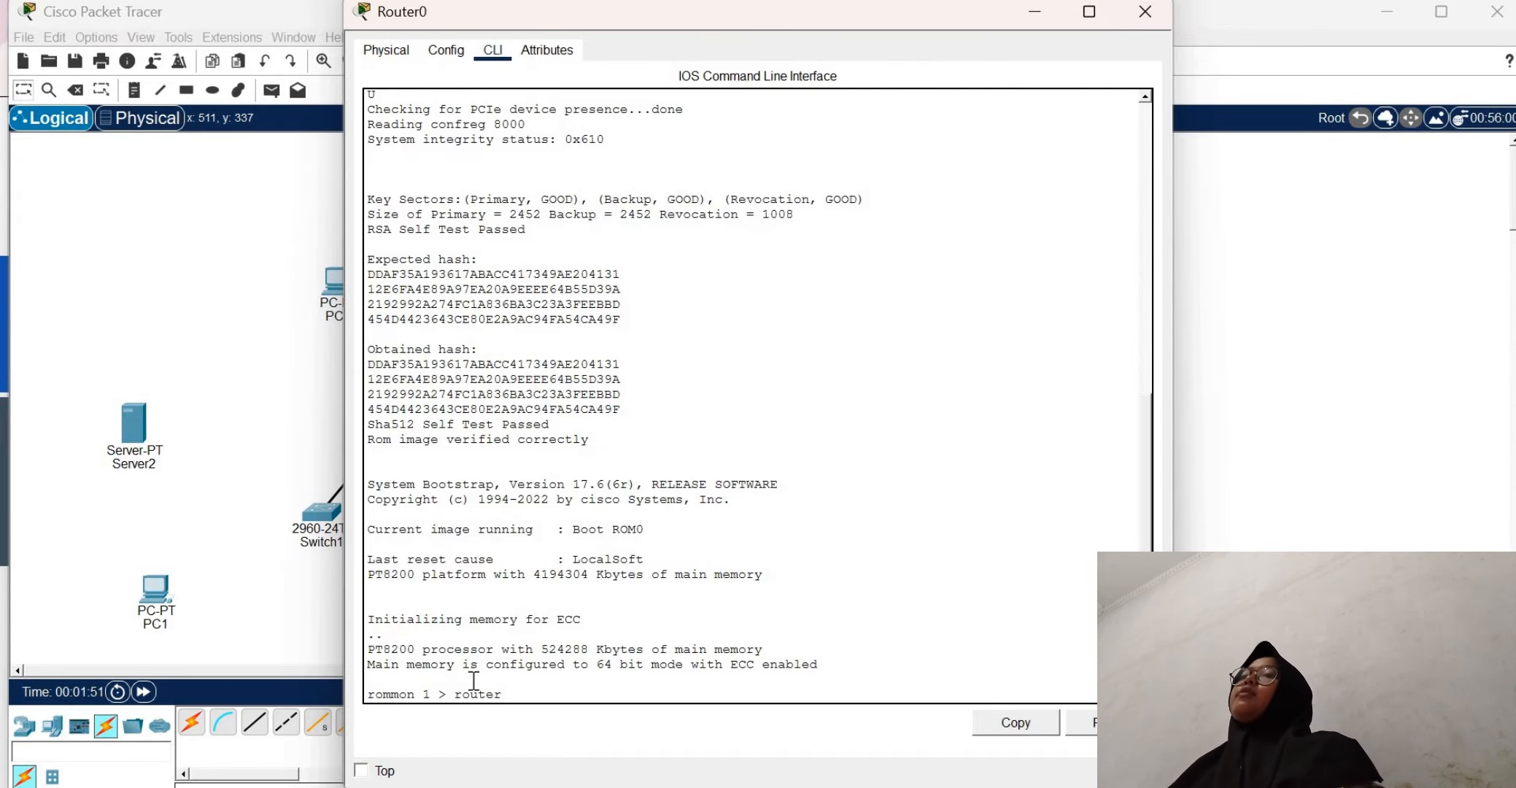
key(Return)
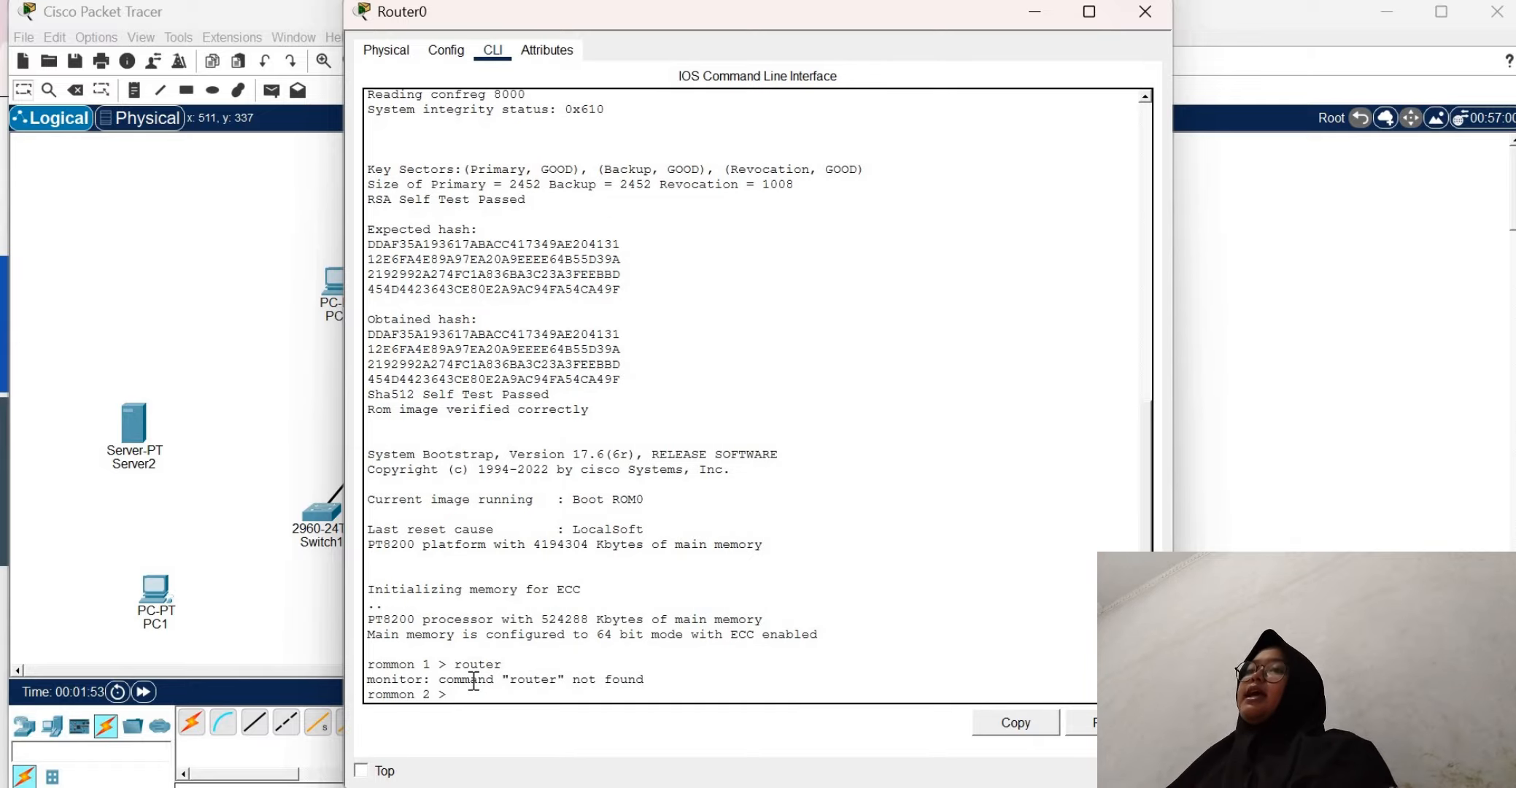
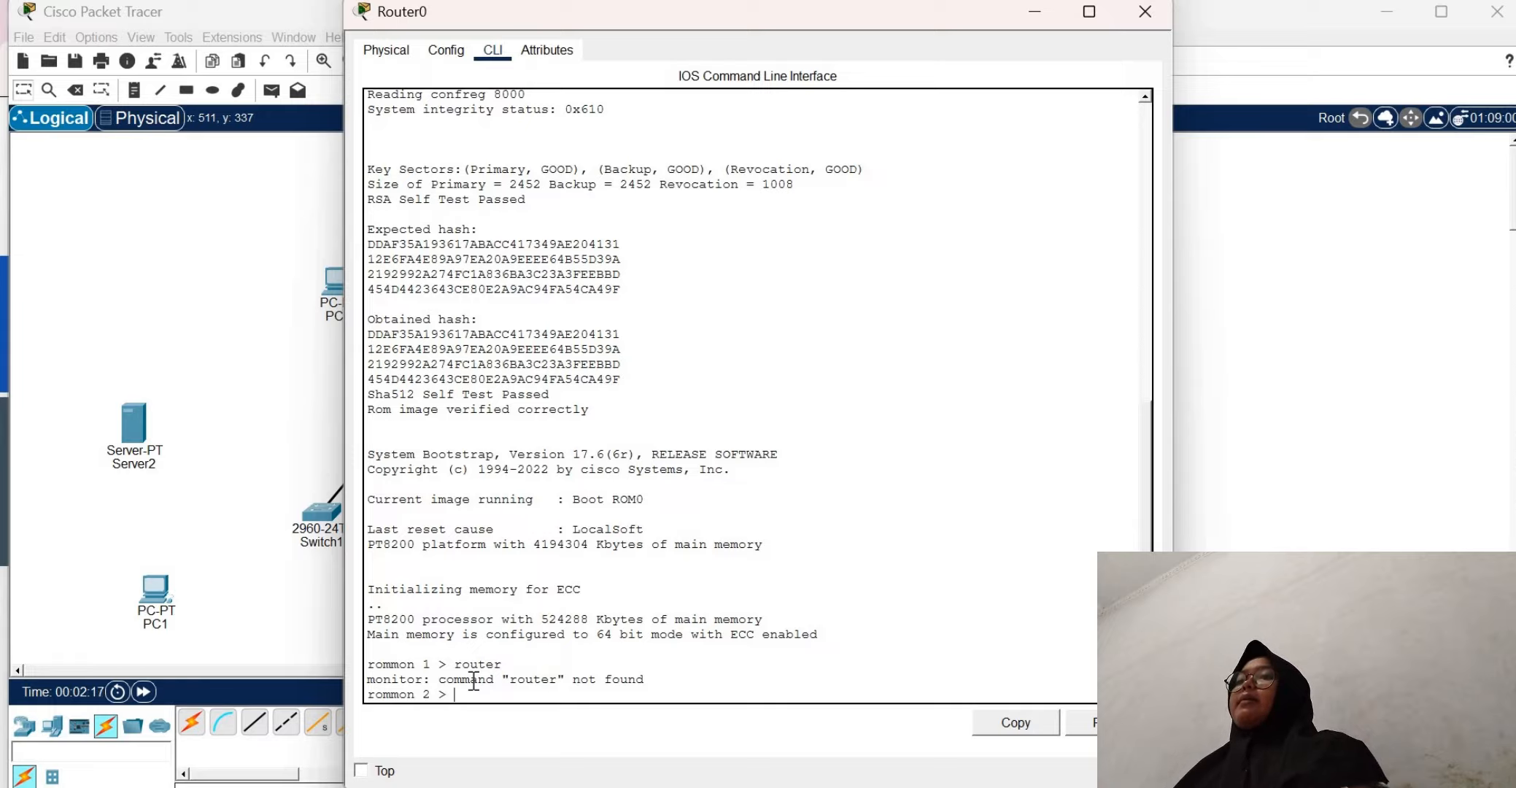
Set Router0's configuration register to 0x2102 with the confreg command at the rommon prompt
text(con)
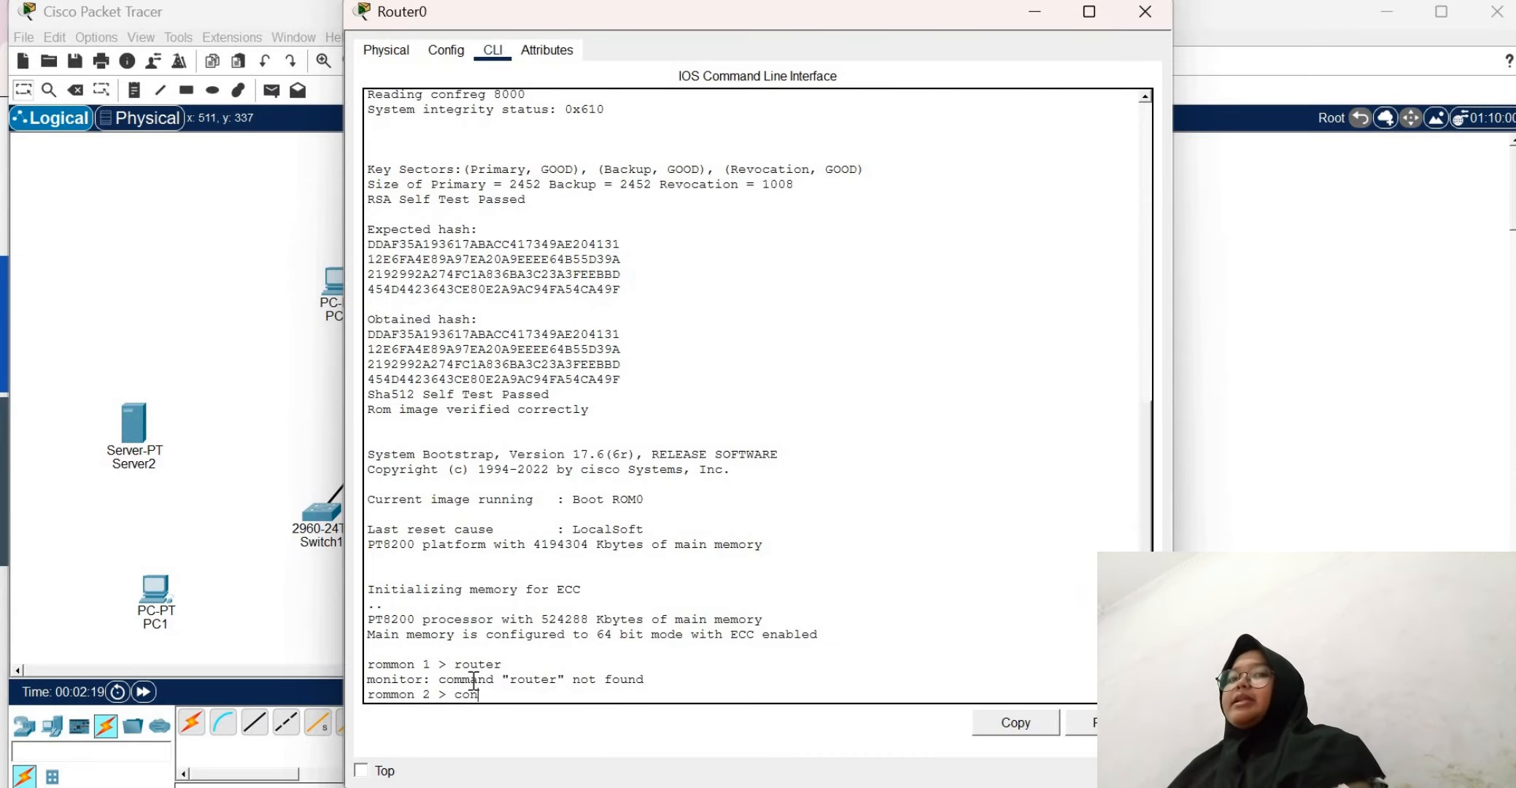
text(freg)
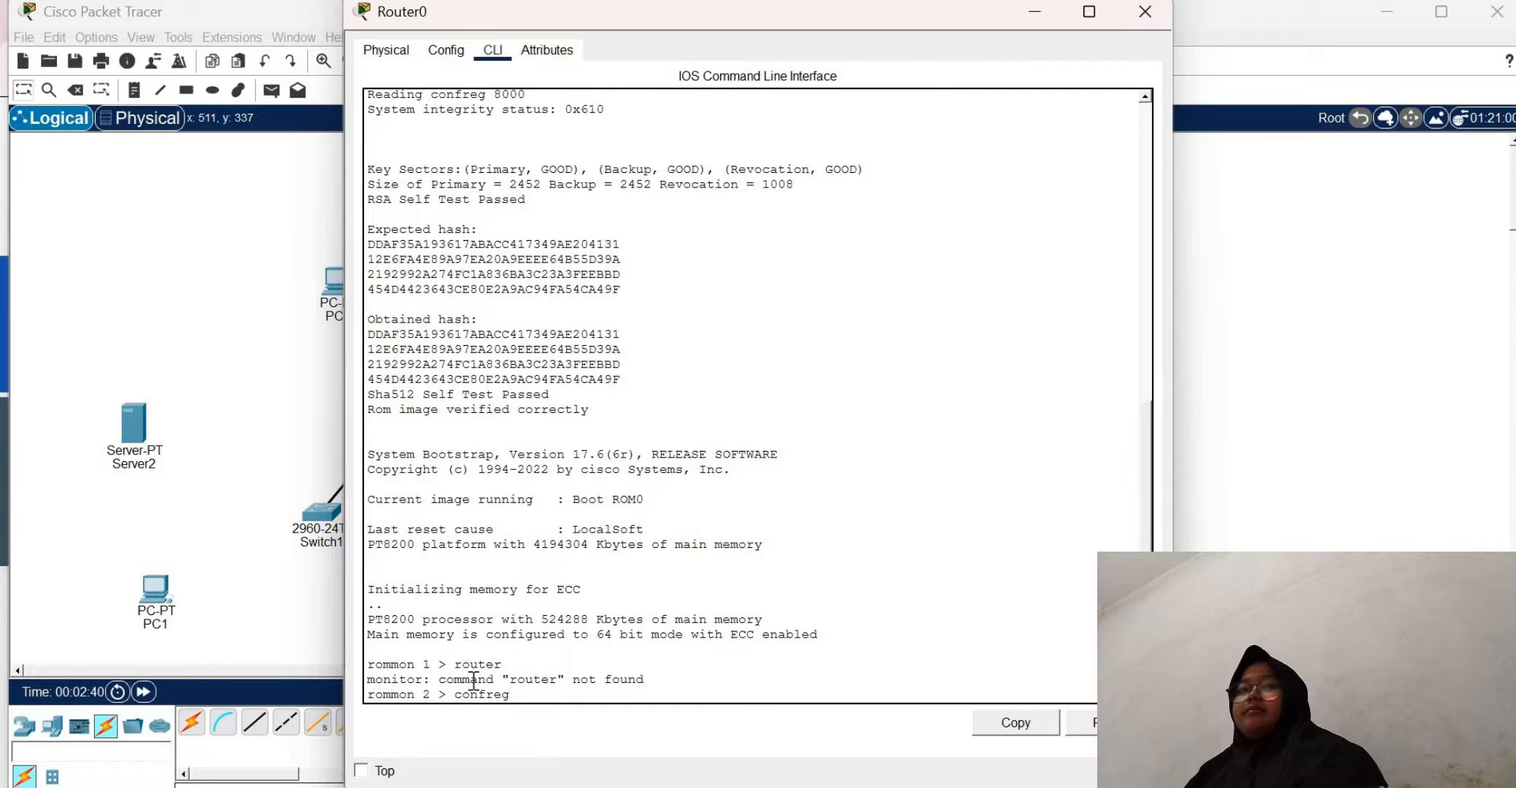
text(o)
text(0x)
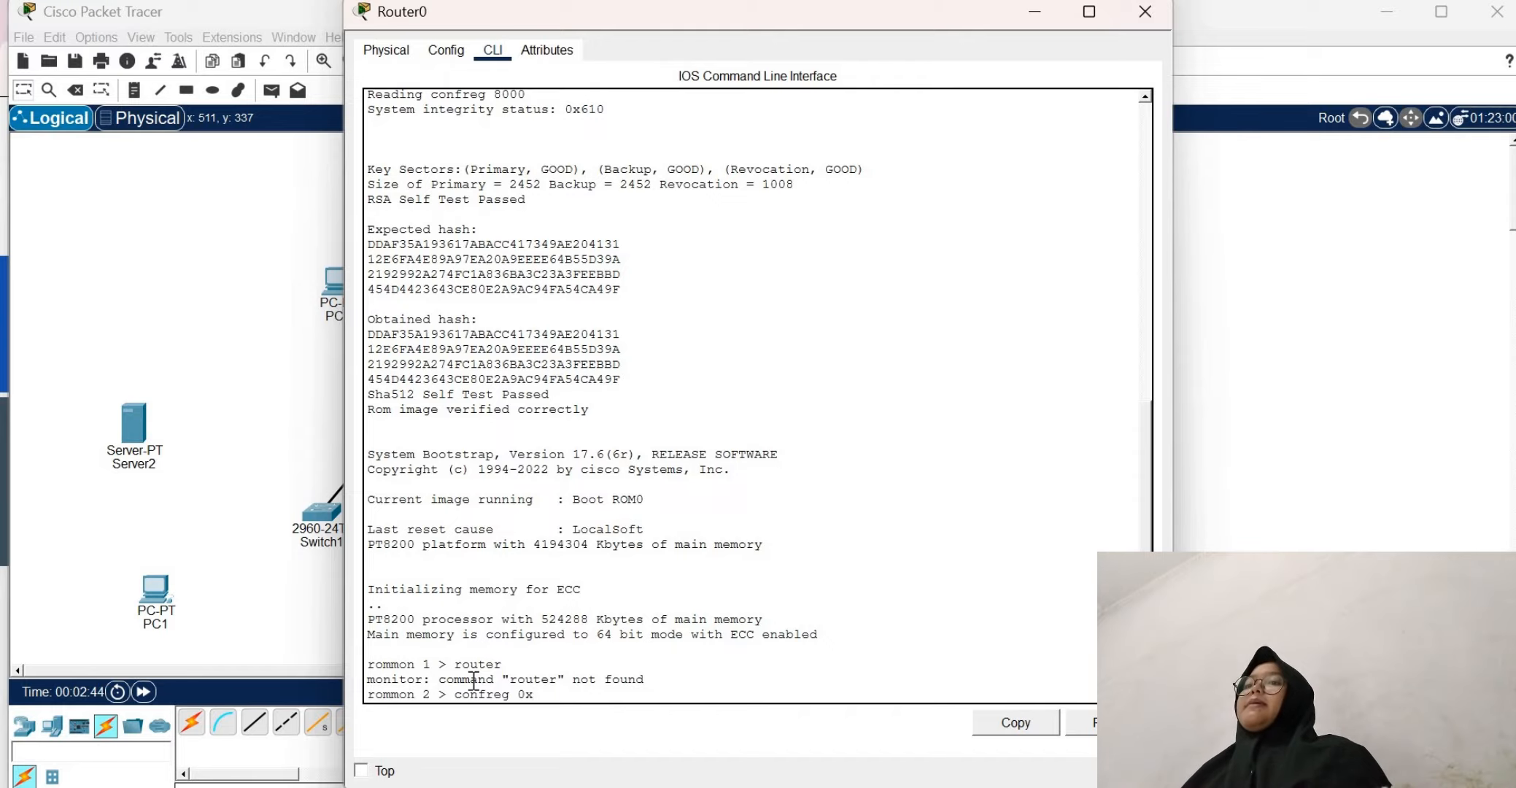
text(2102)
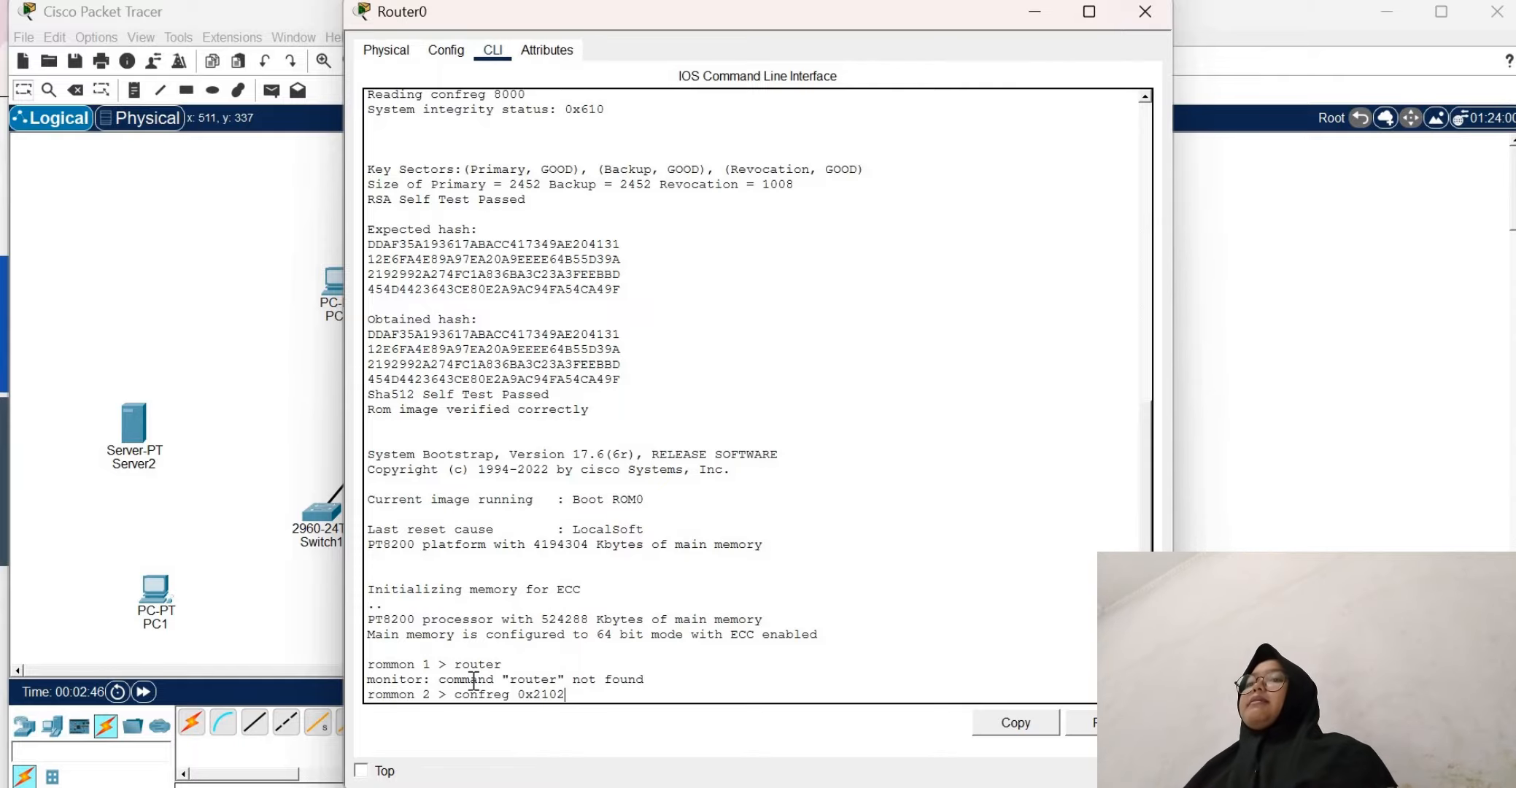
key(Return)
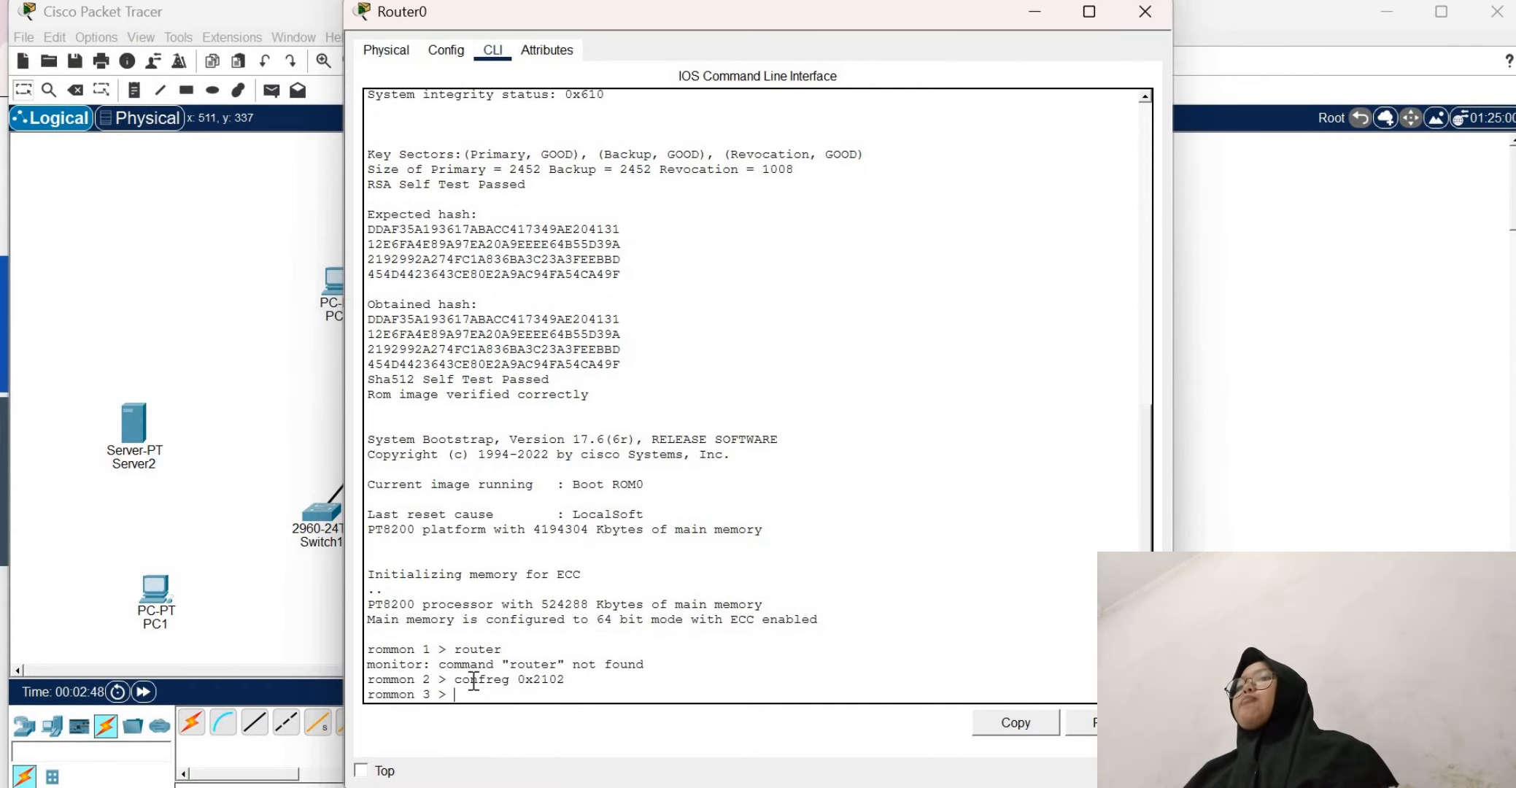
Reset Router0 from the rommon prompt and minimize its window while it boots
text(reset)
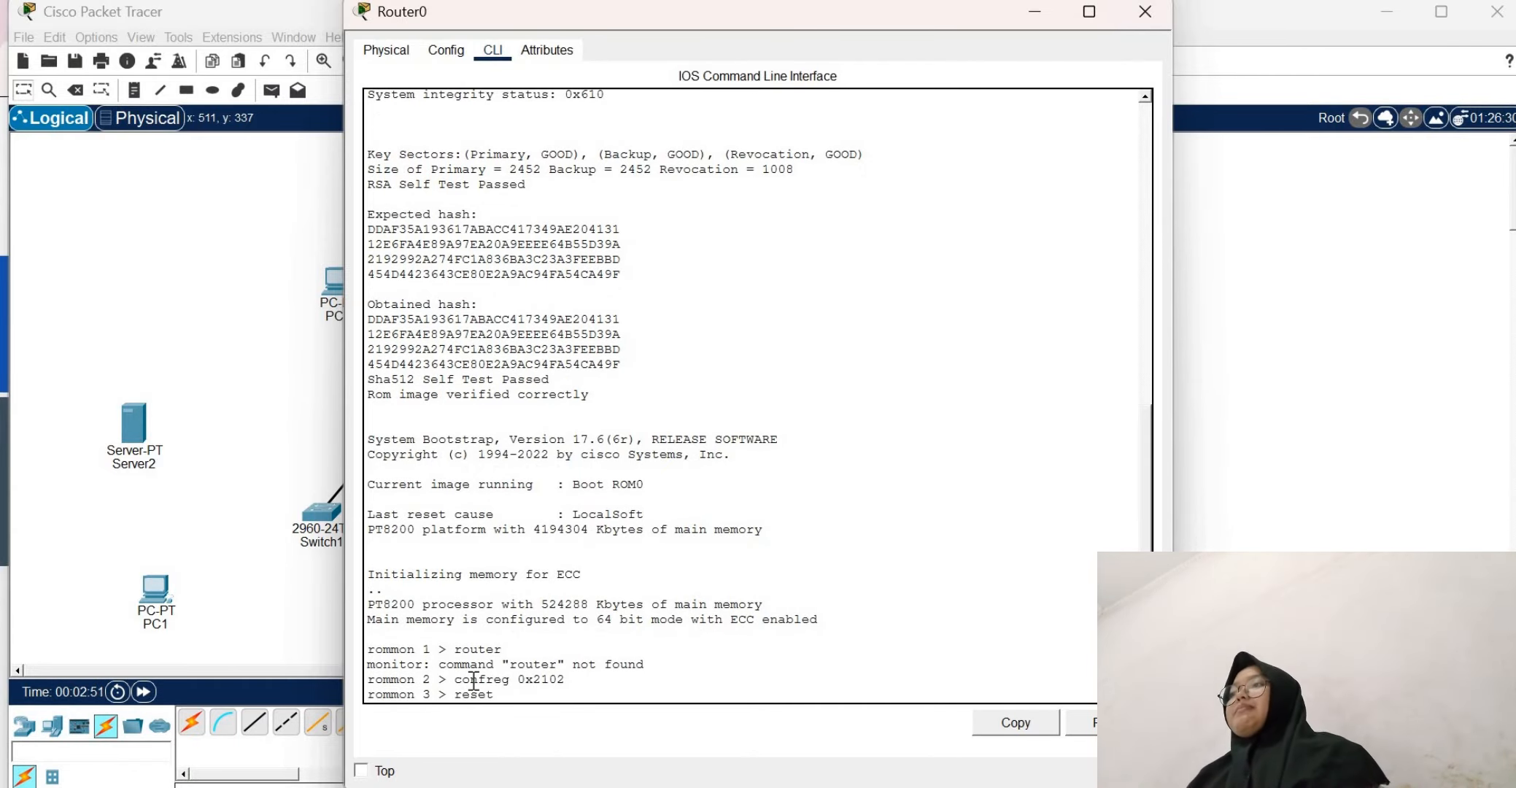
key(Return)
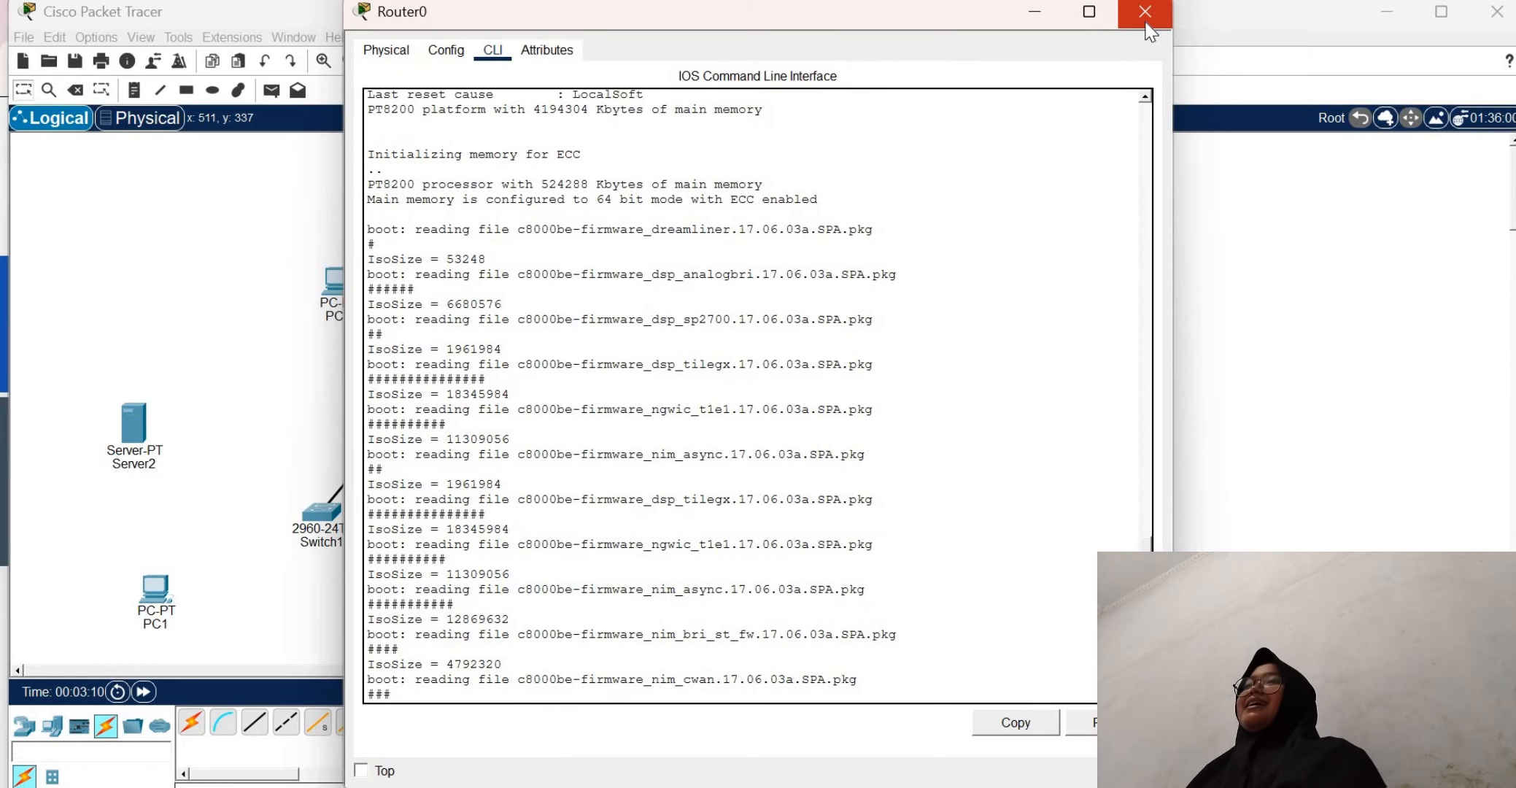
click(1037, 15)
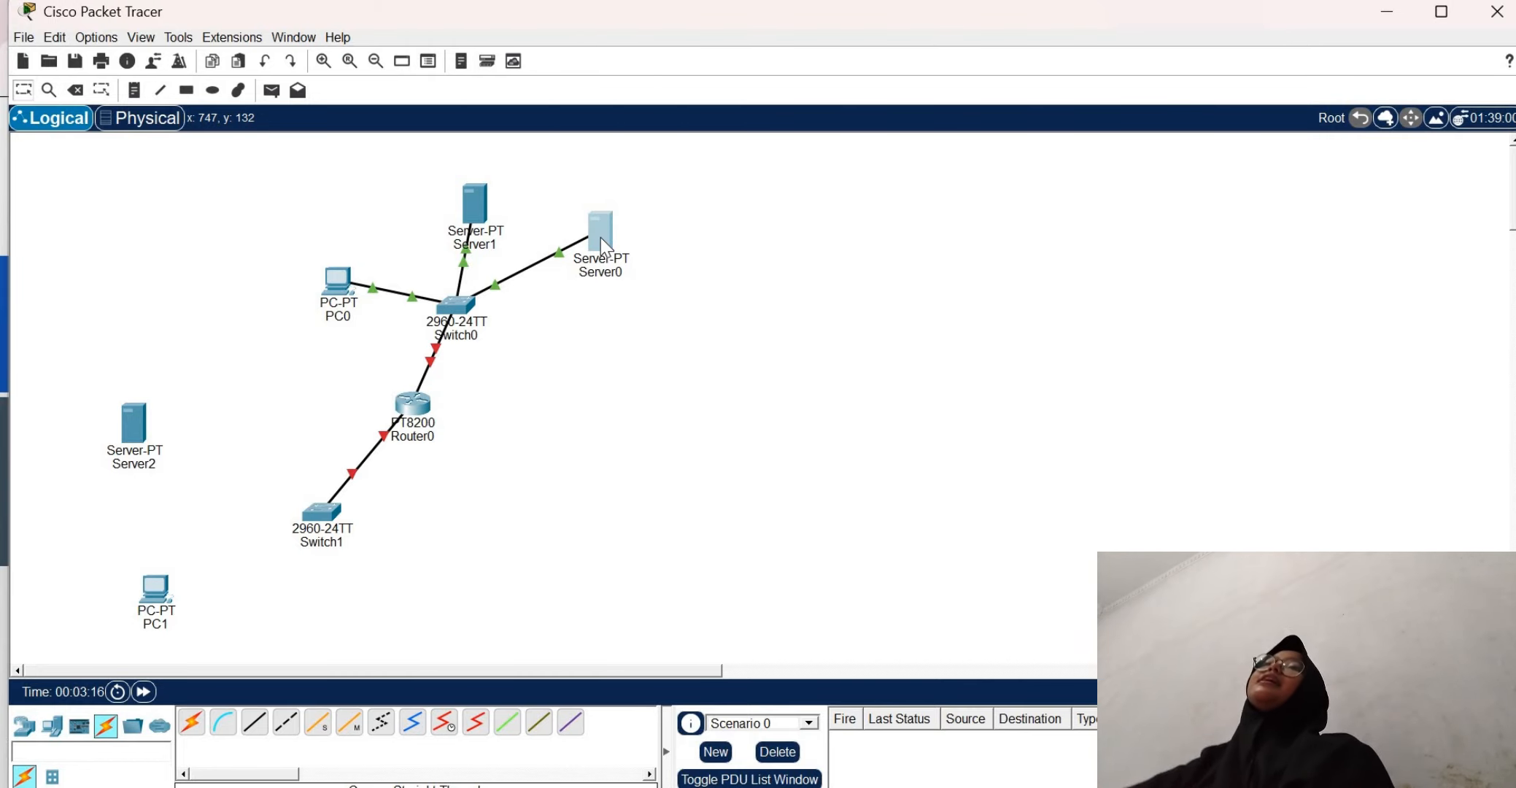
Give Server0 the static IPv4 address 192.168.1.1 with subnet mask 255.255.255.0, and close its configuration window
click(602, 239)
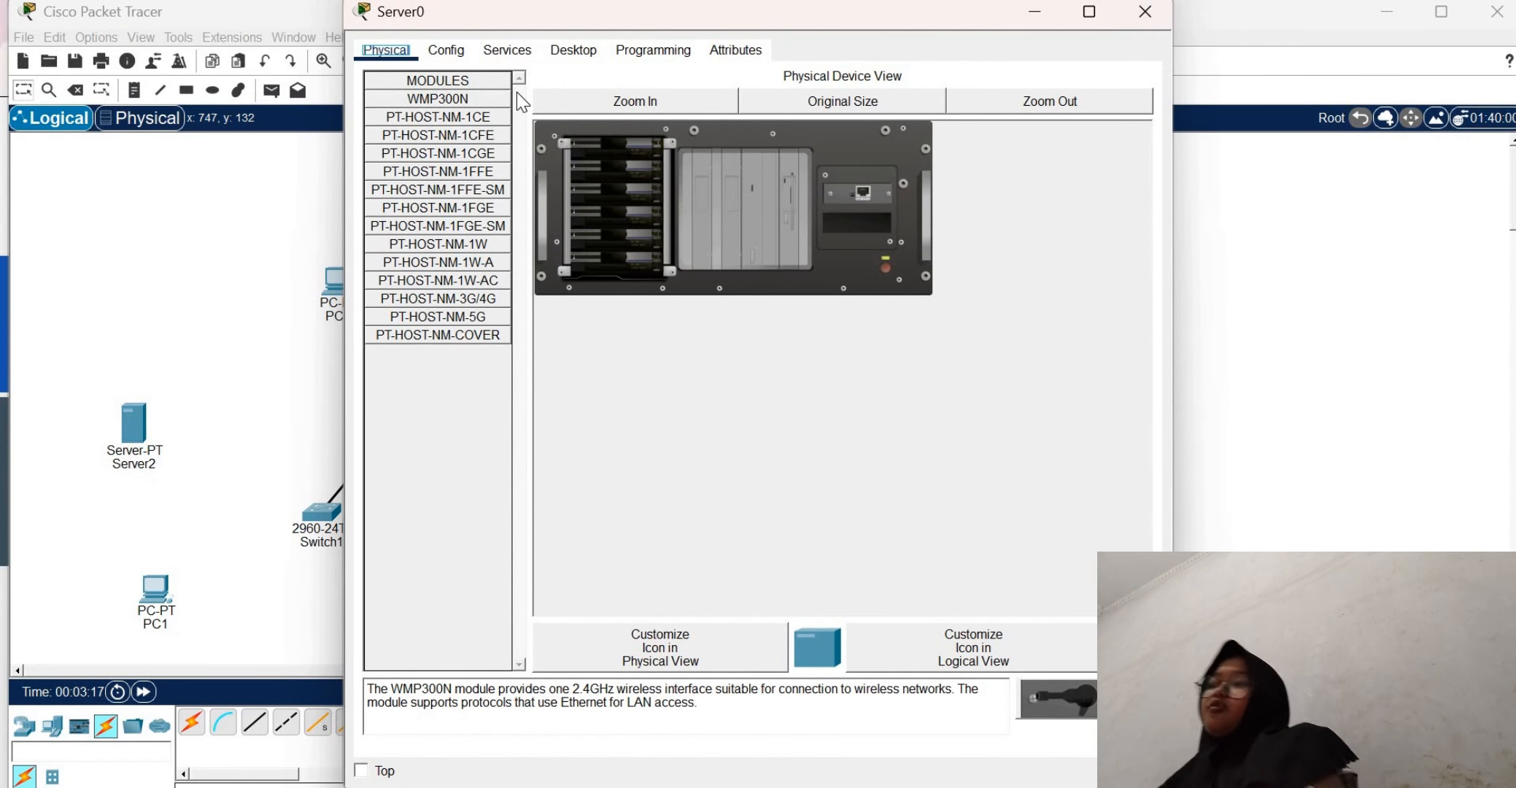
click(446, 51)
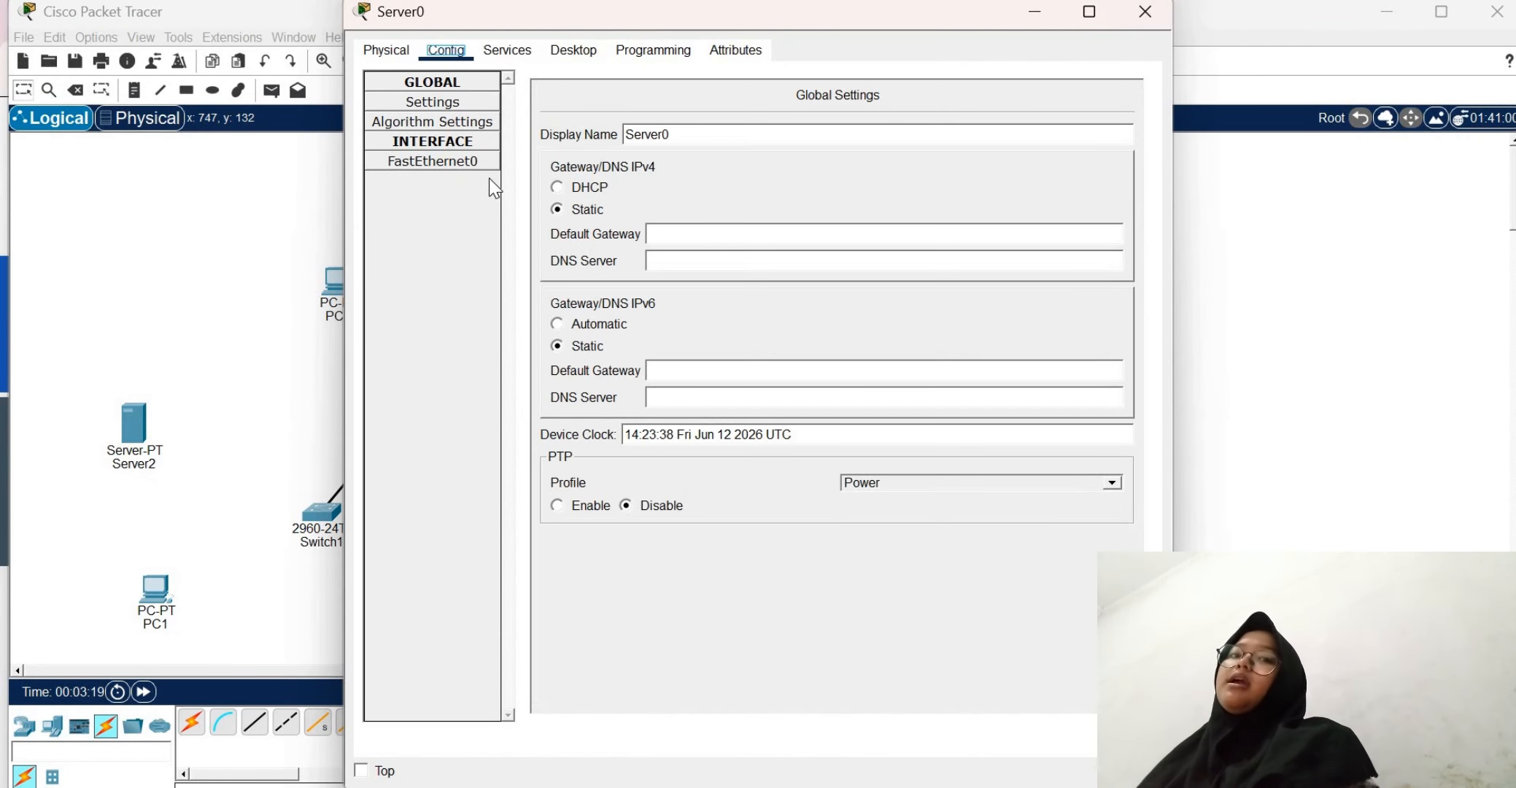
click(476, 162)
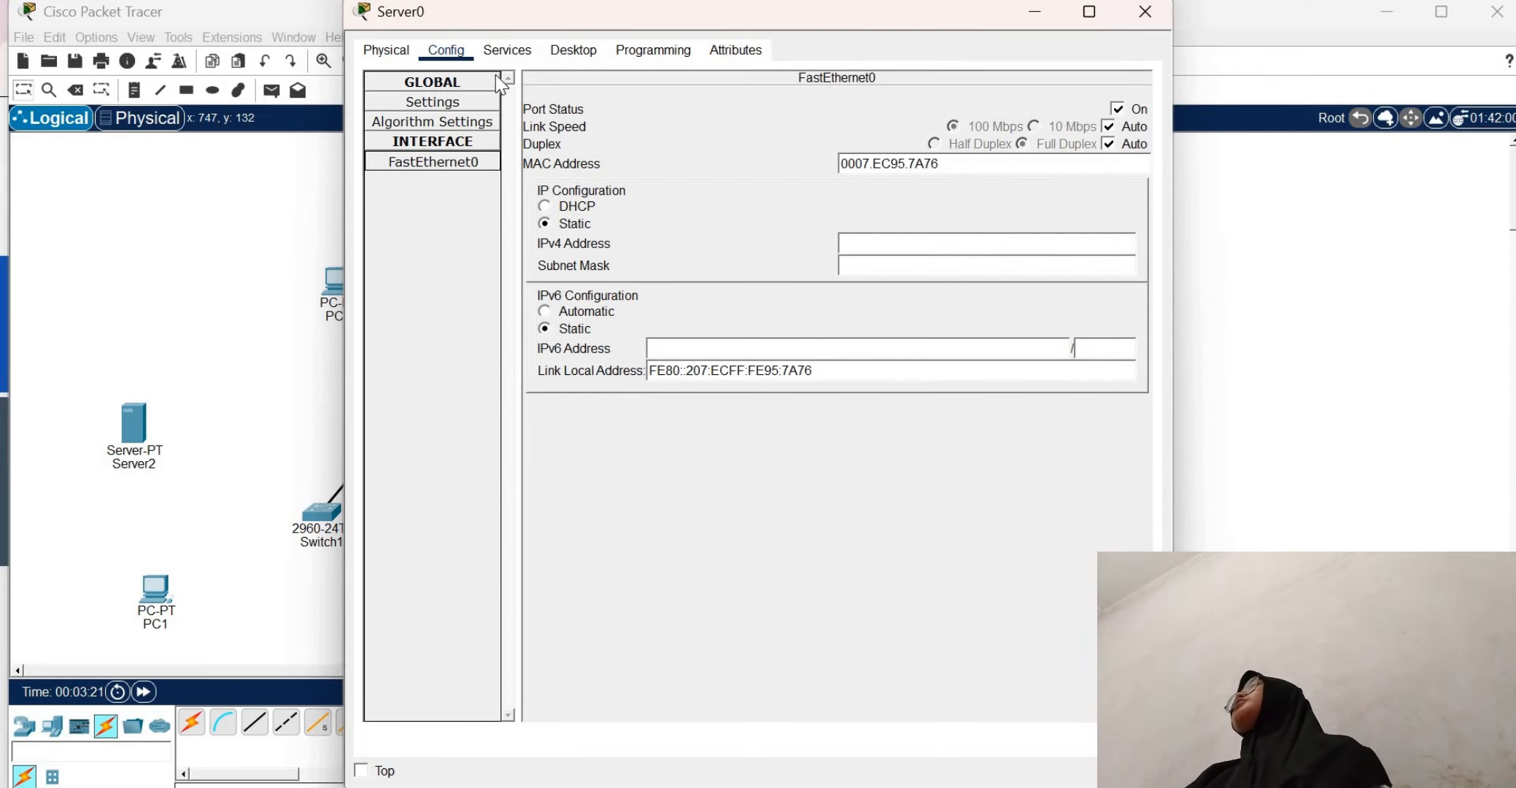
click(572, 51)
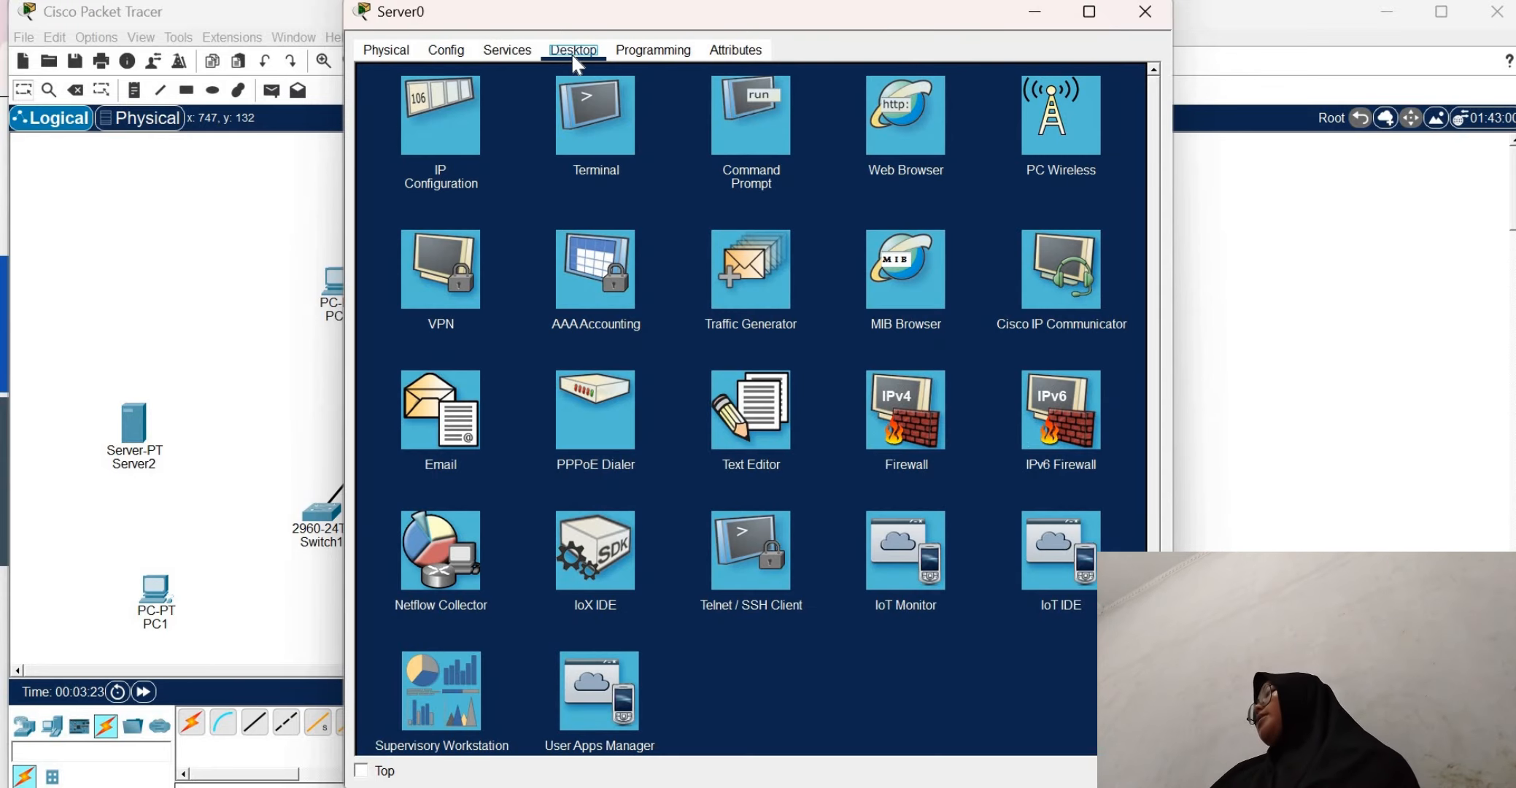
click(446, 127)
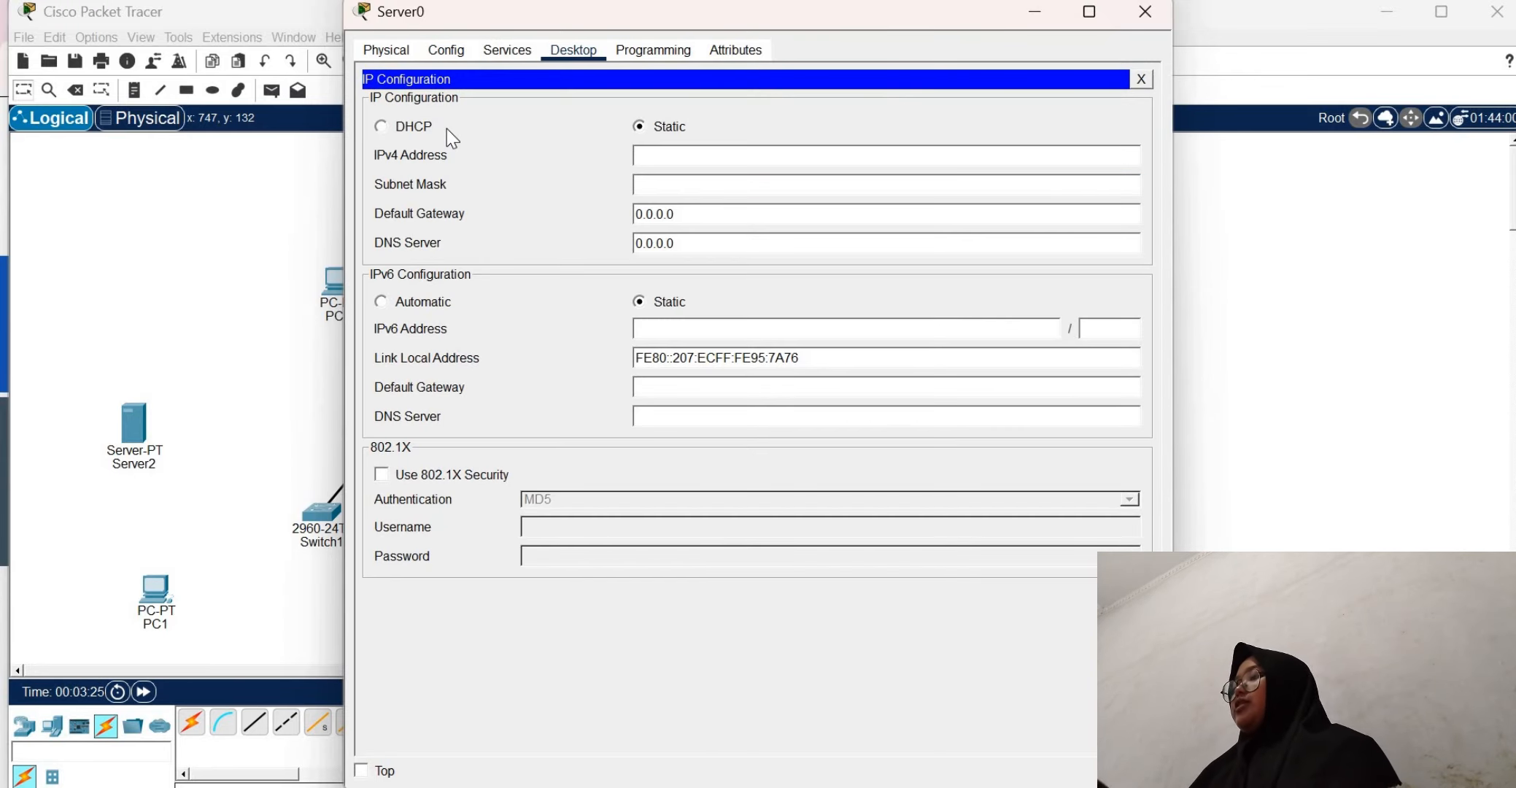
click(670, 158)
text(1)
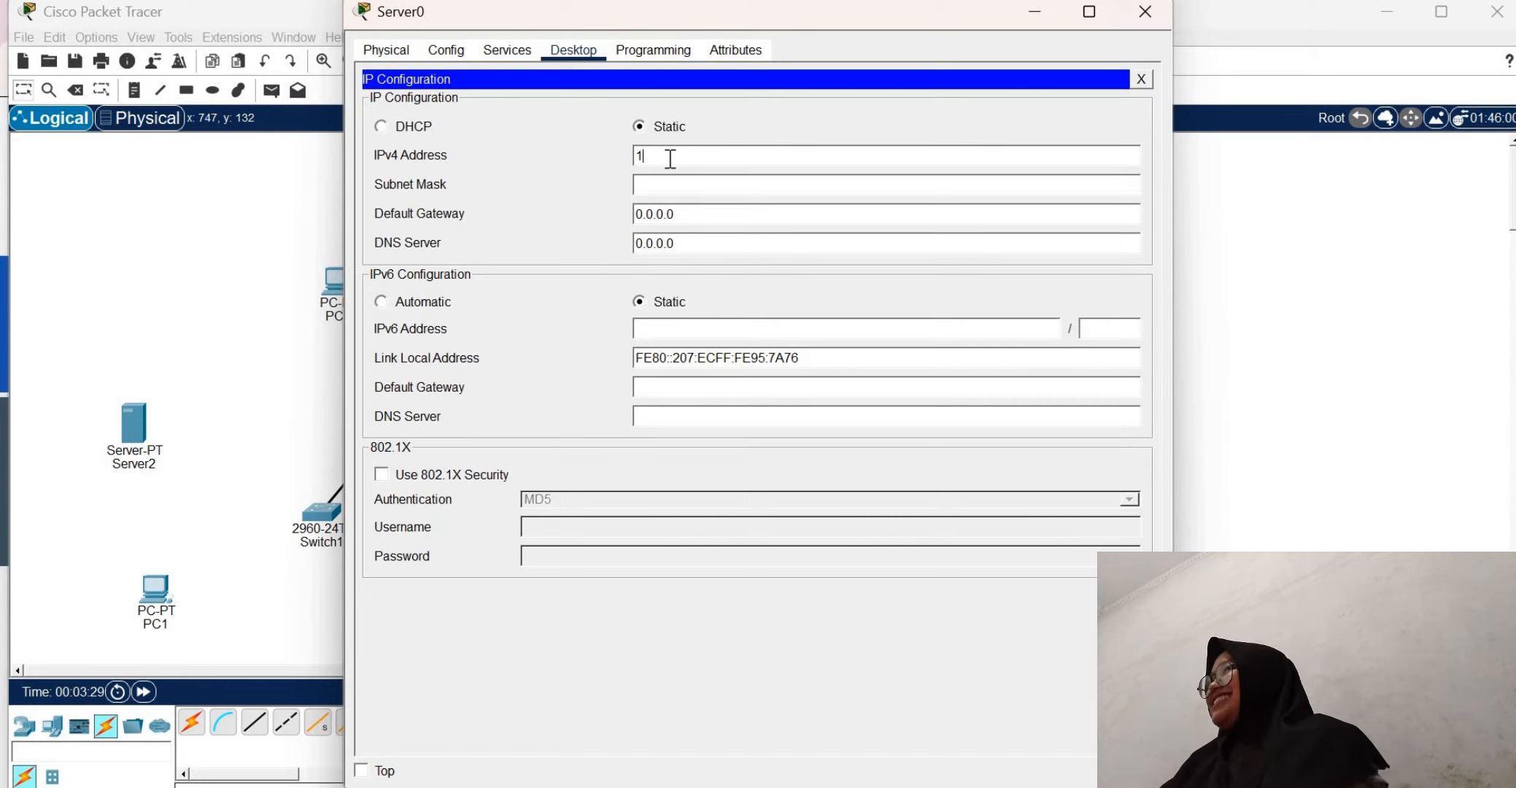
text(92.168)
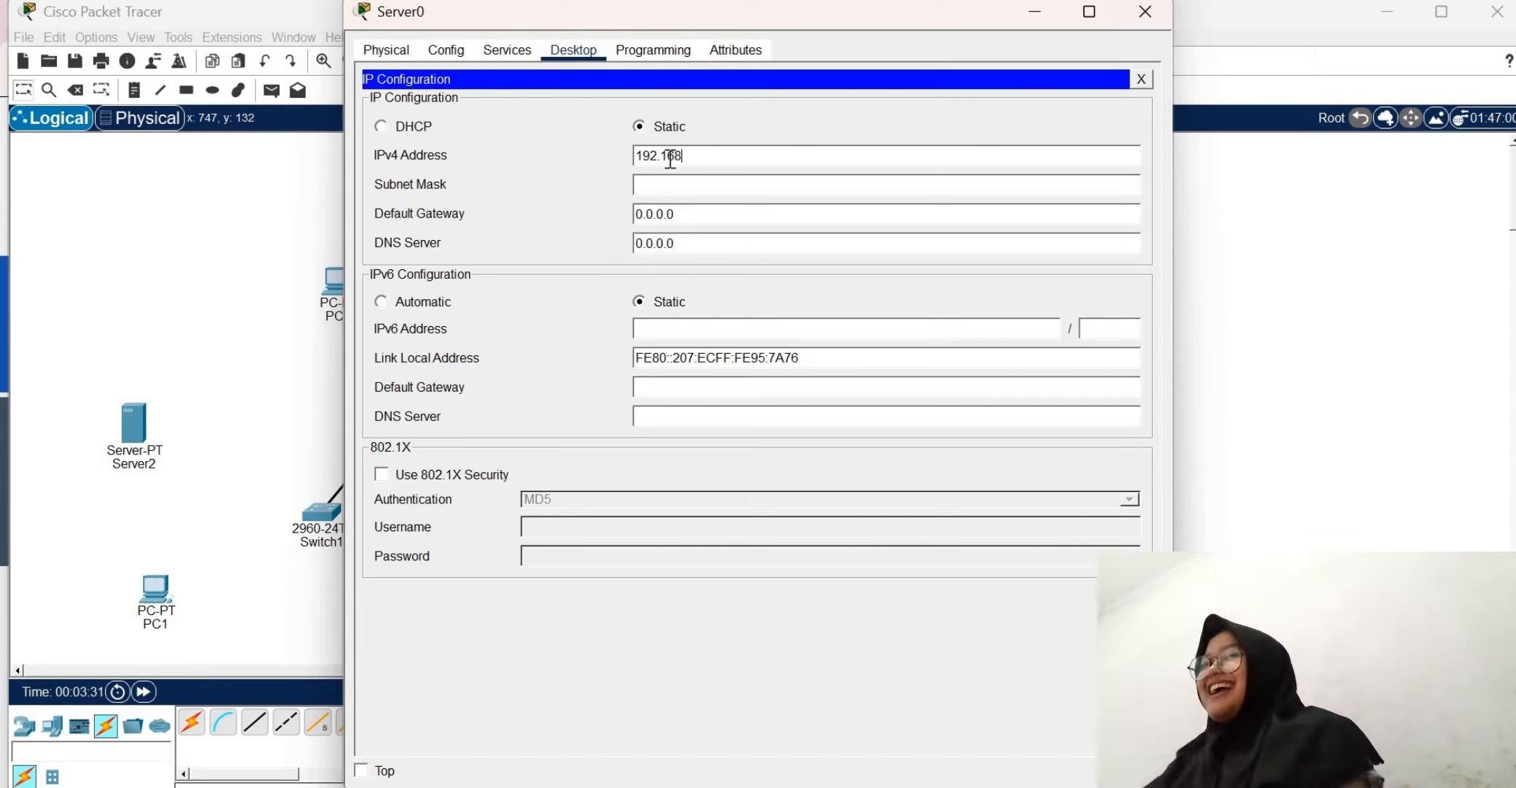
text(.1.)
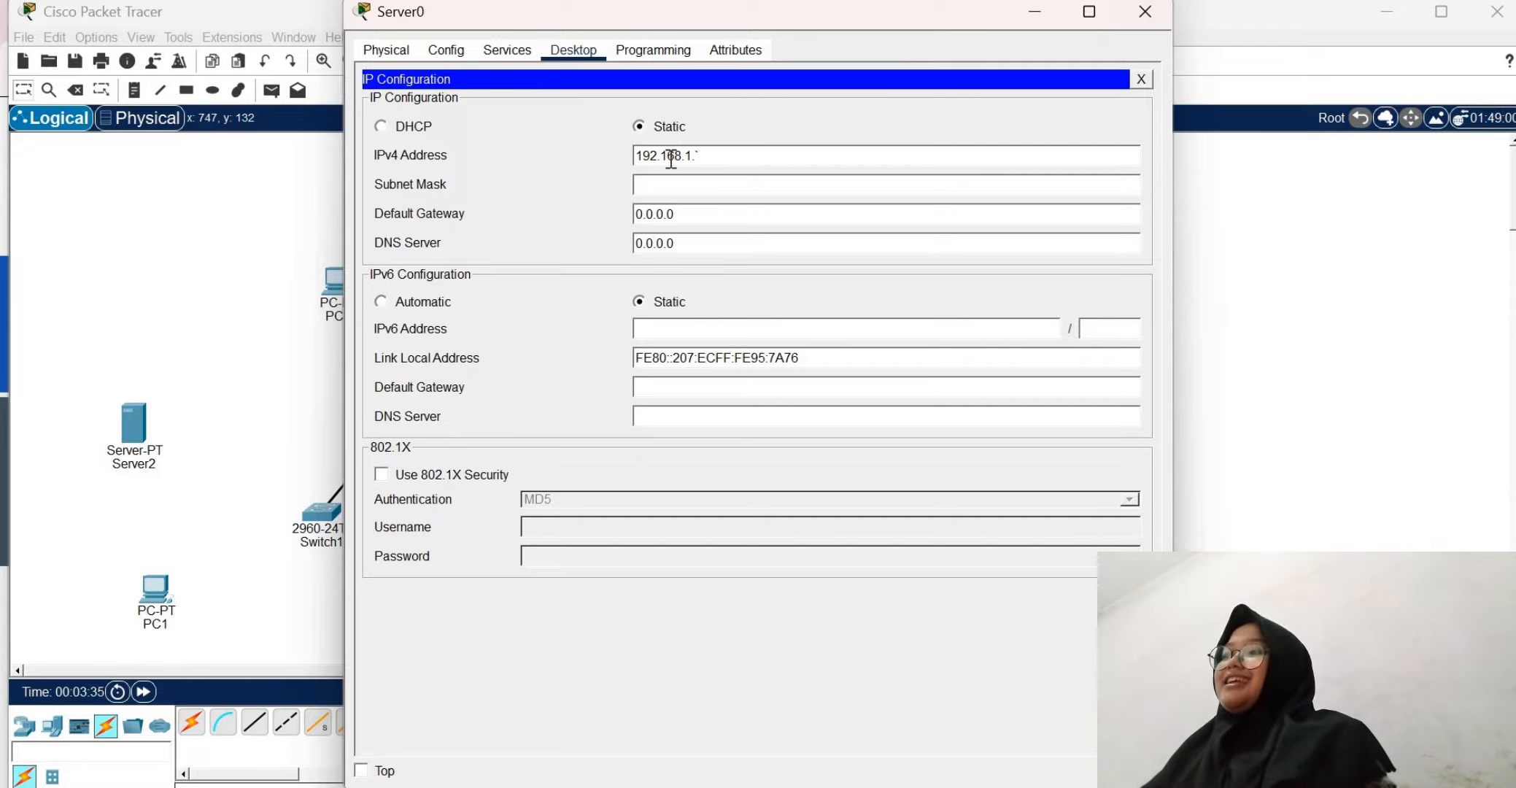
text(1)
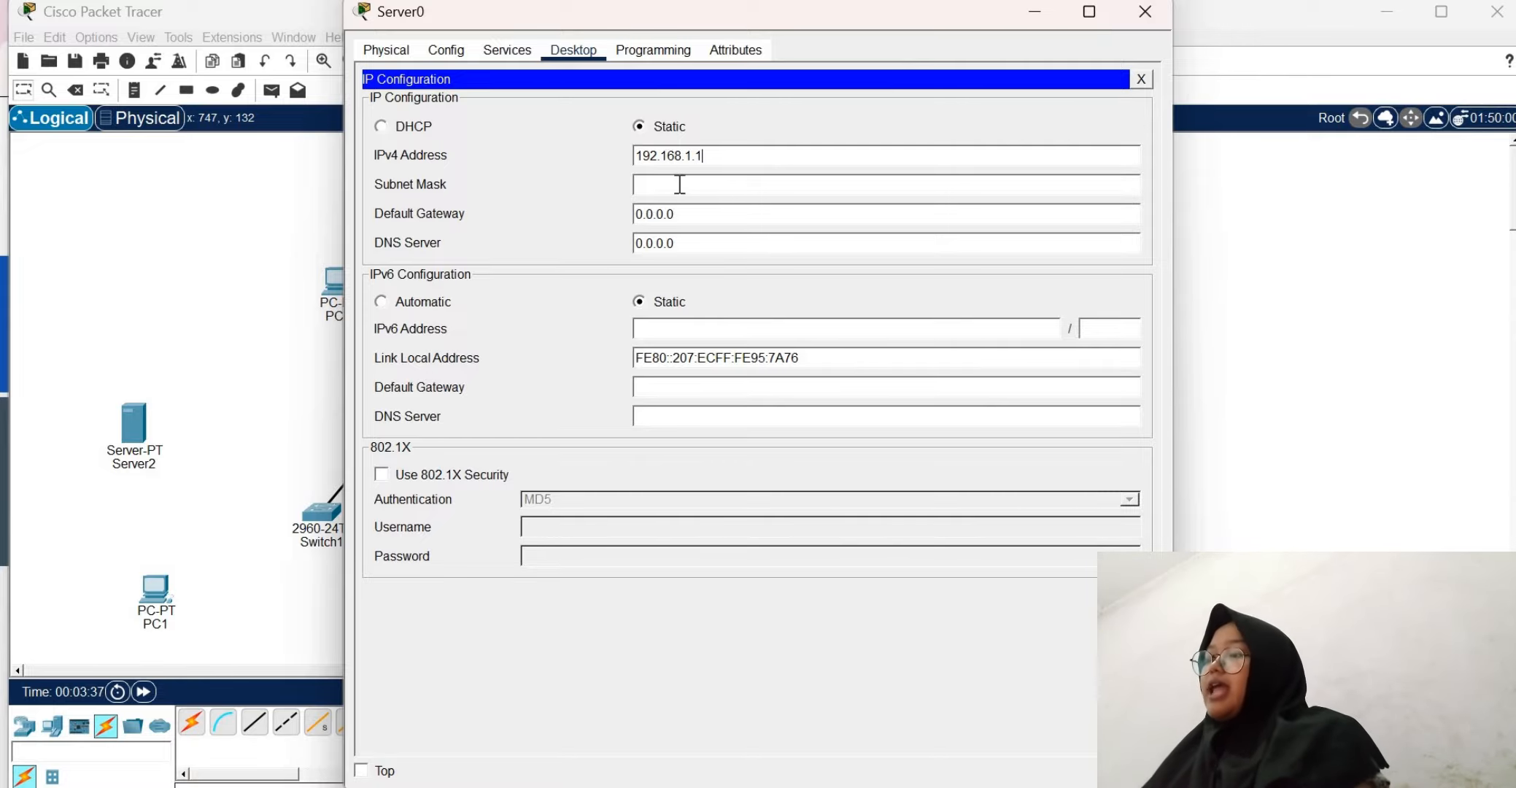
click(676, 185)
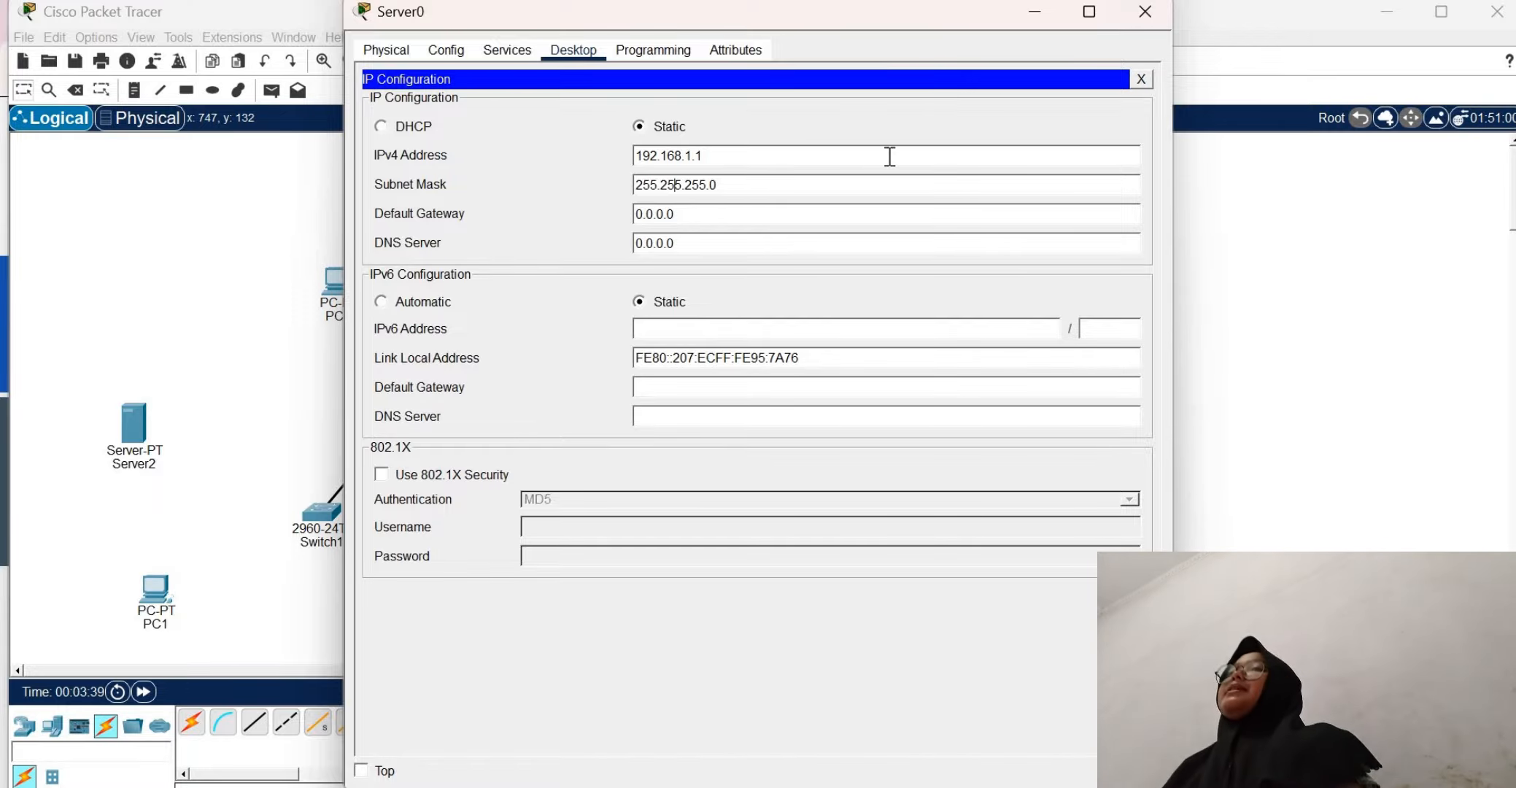
click(1140, 80)
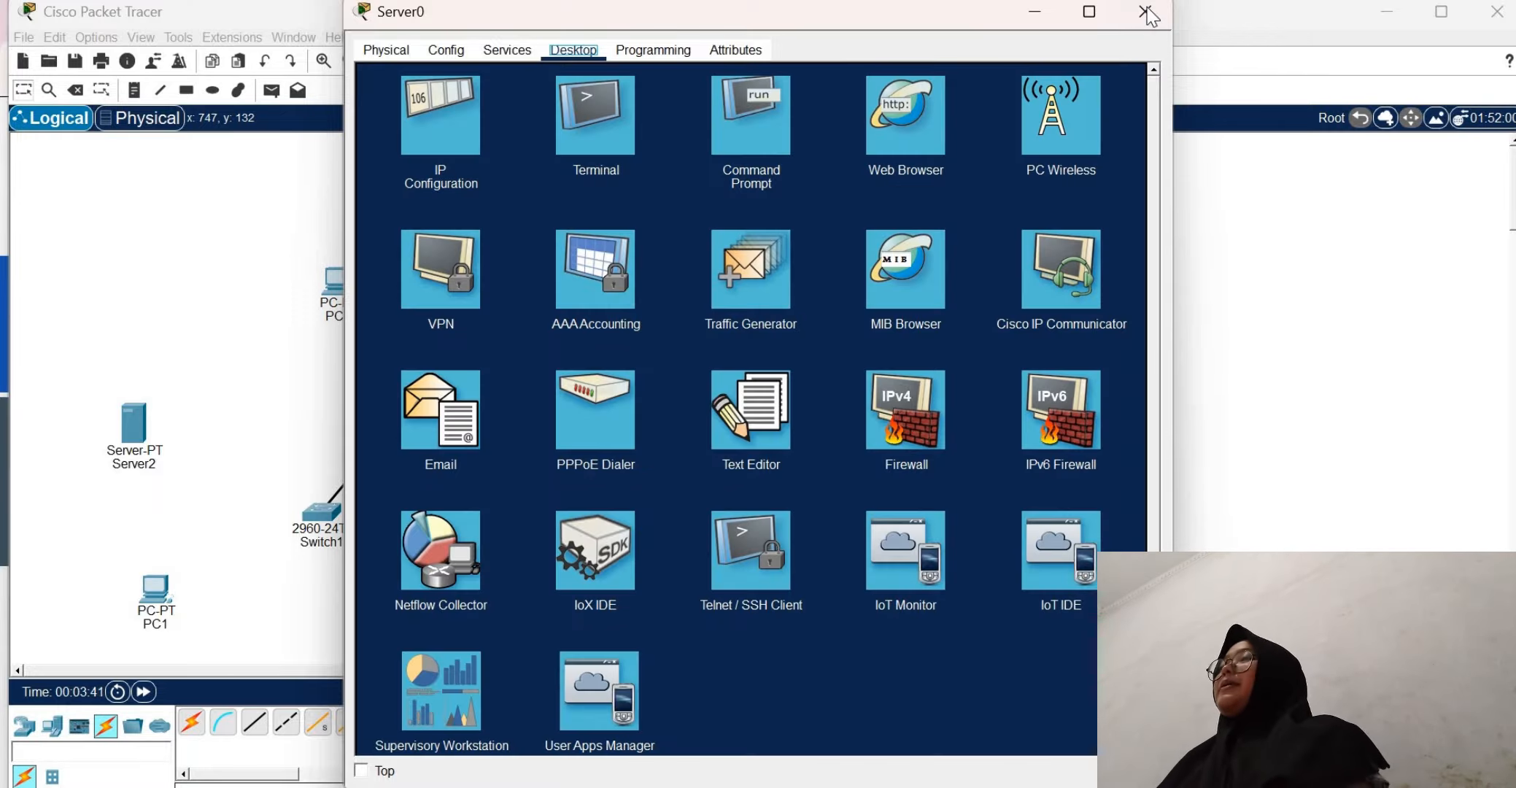
click(1146, 12)
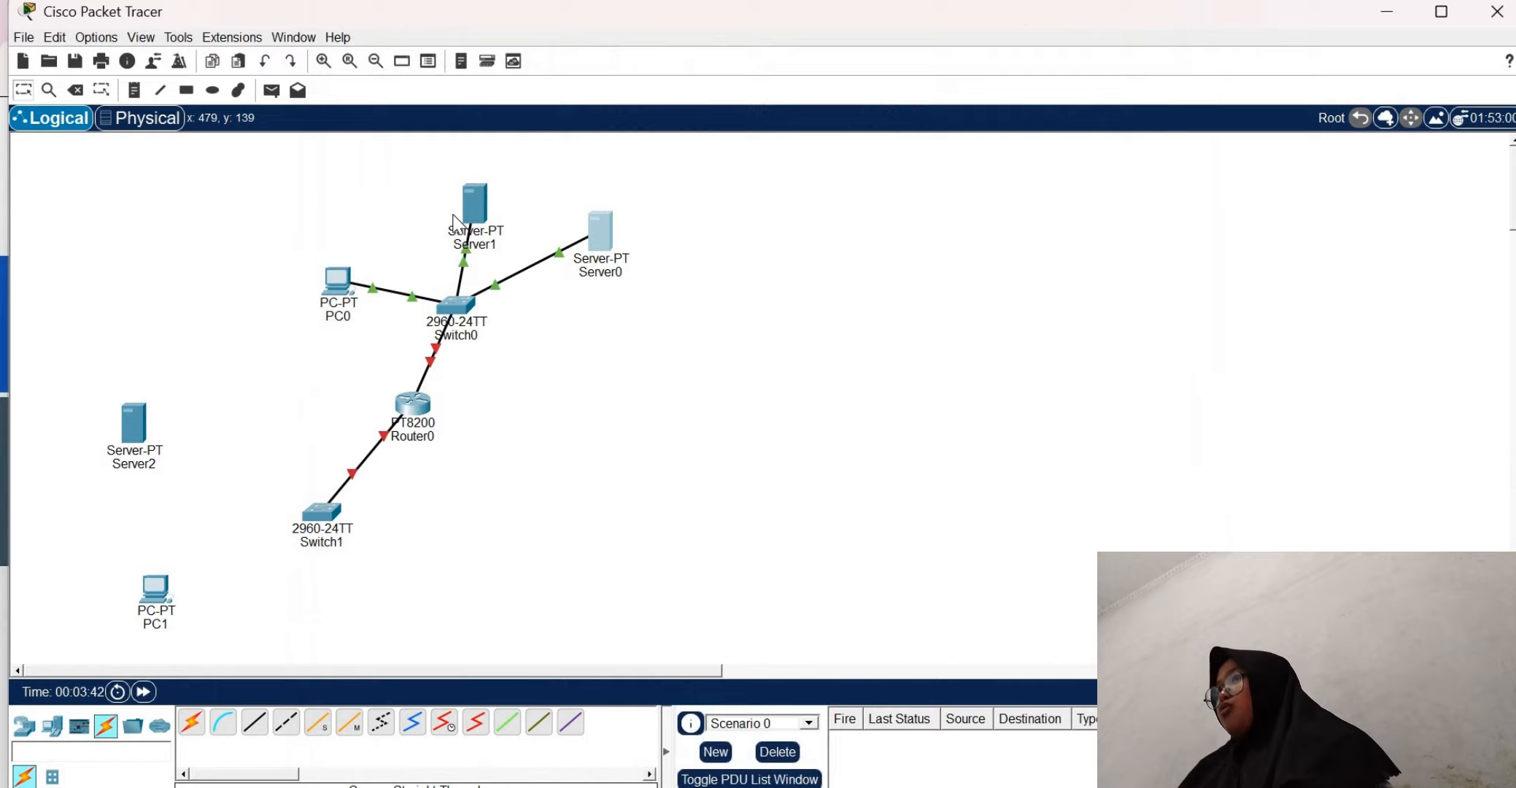
Rename Server0 in the topology as DNS Server
click(597, 274)
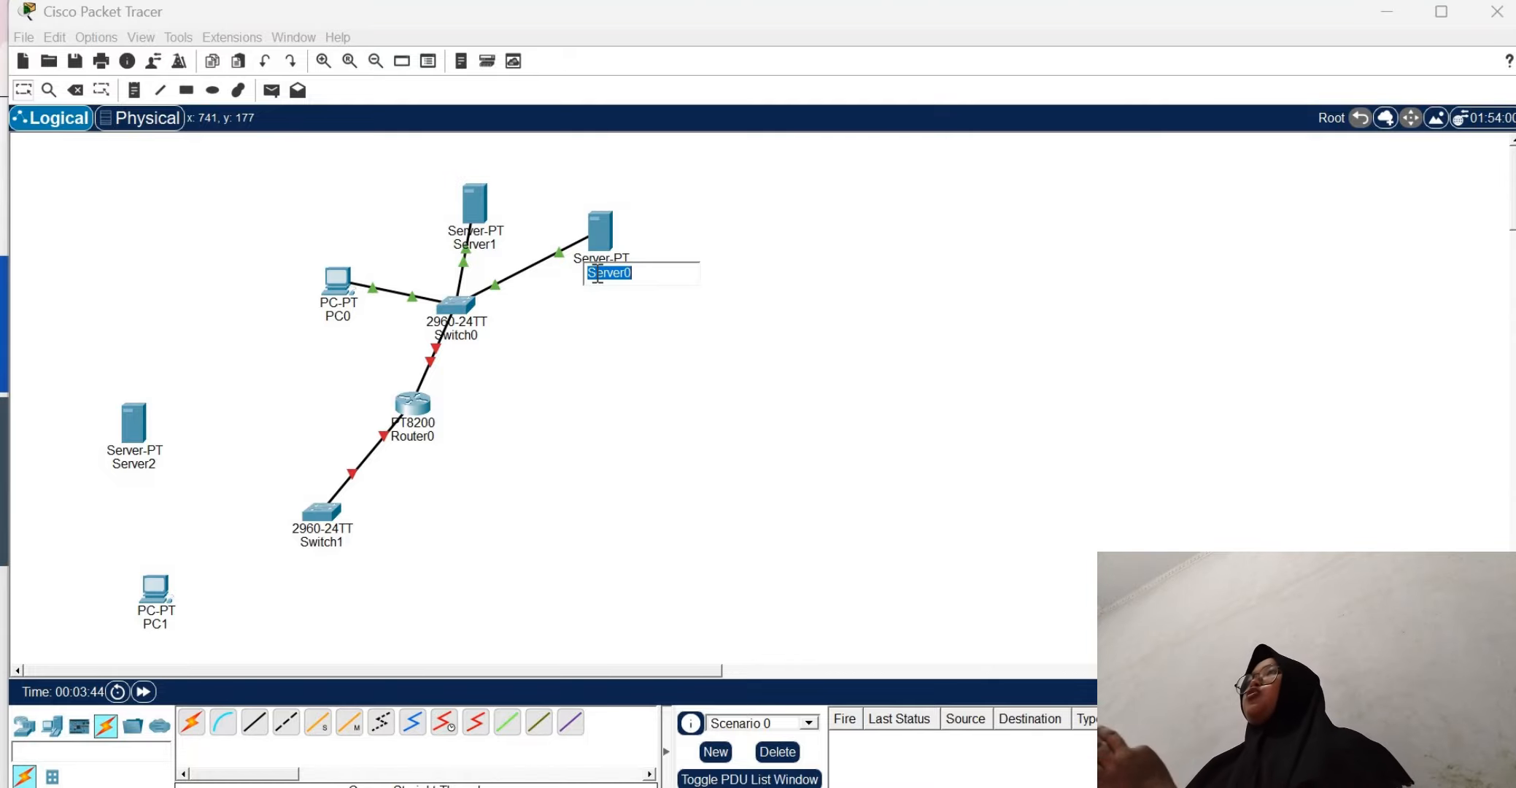
text(DNS )
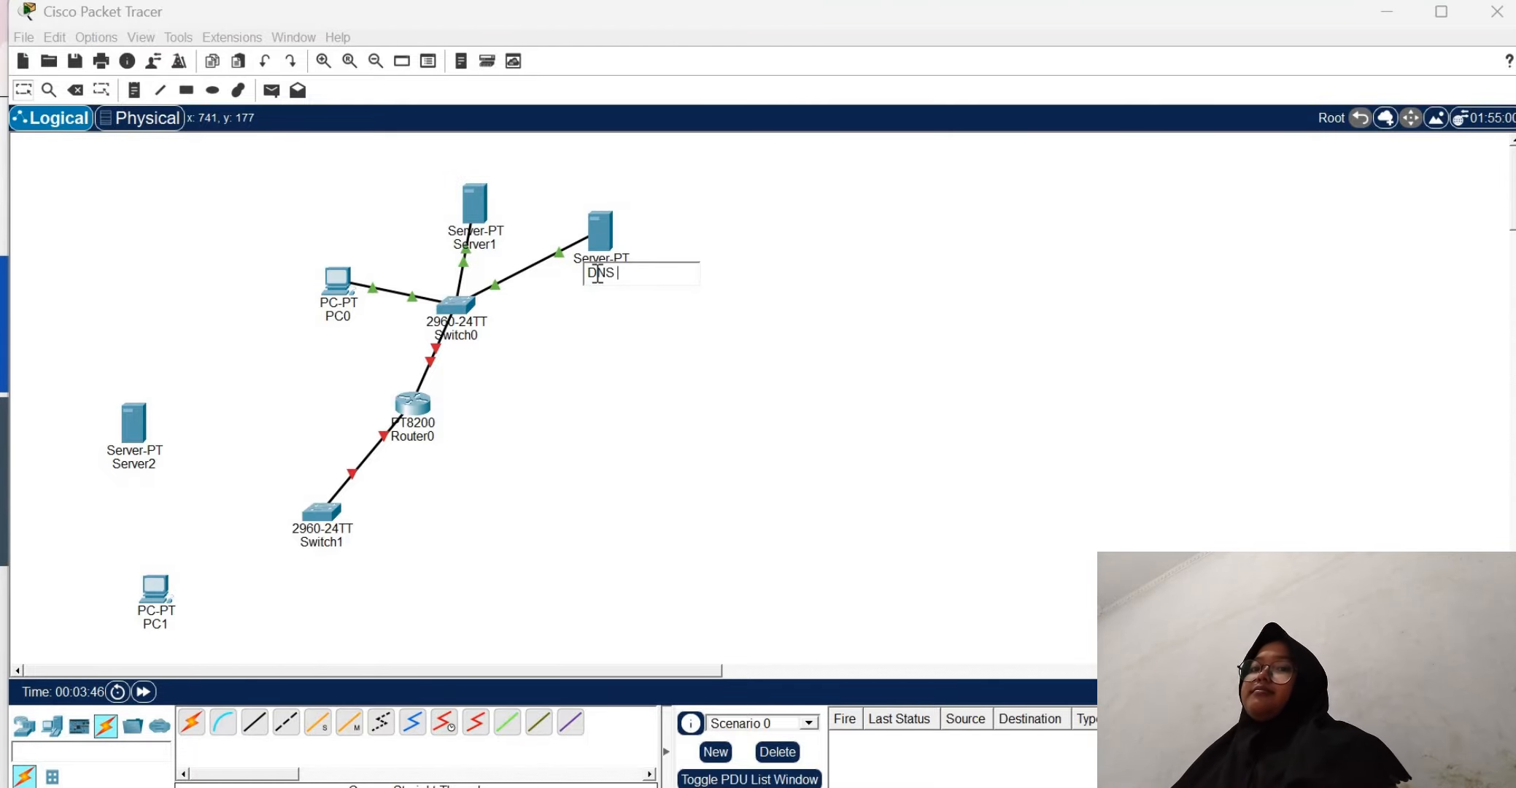
text(Serve)
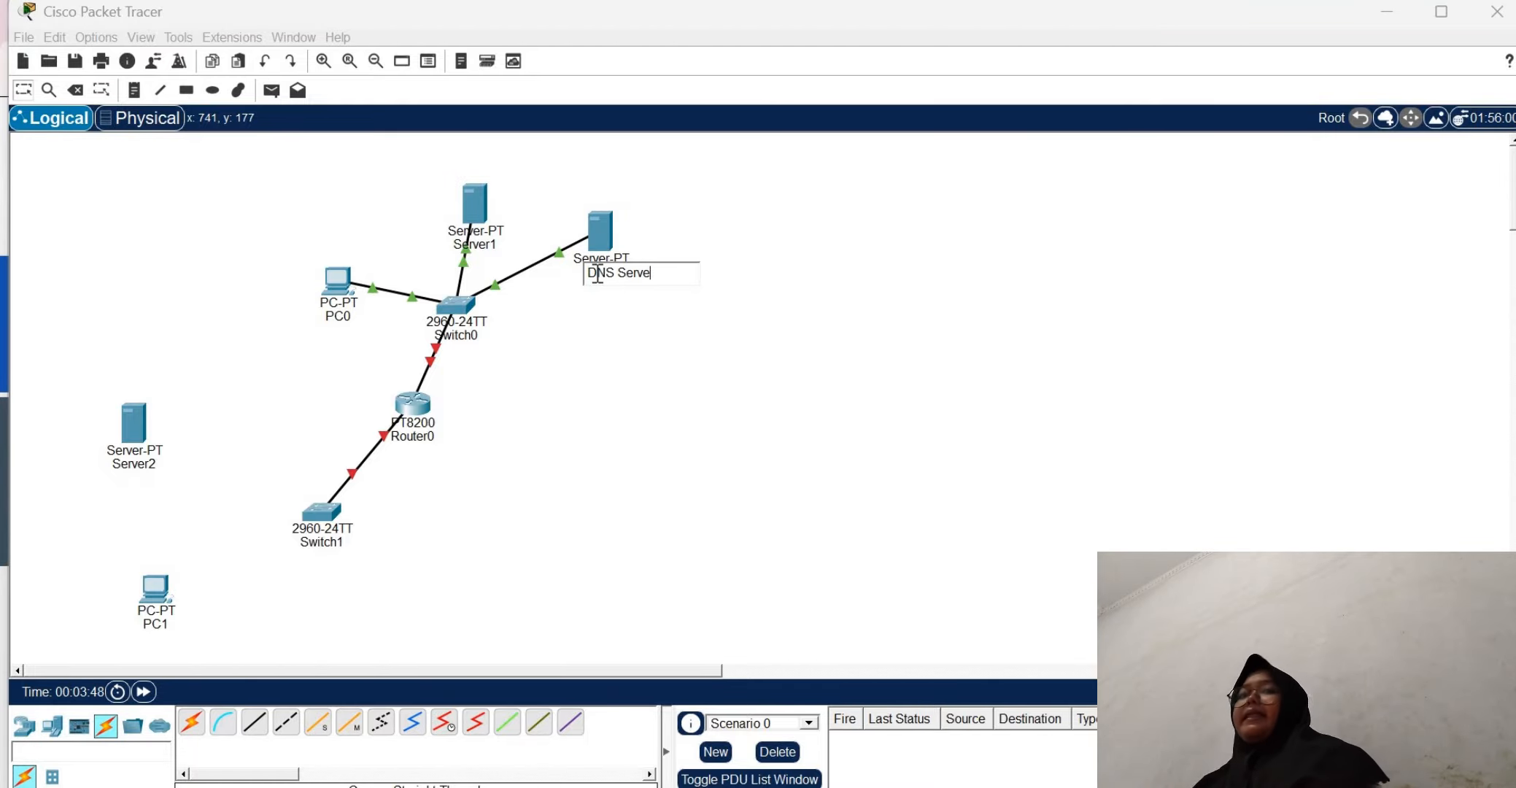
text(r)
key(Return)
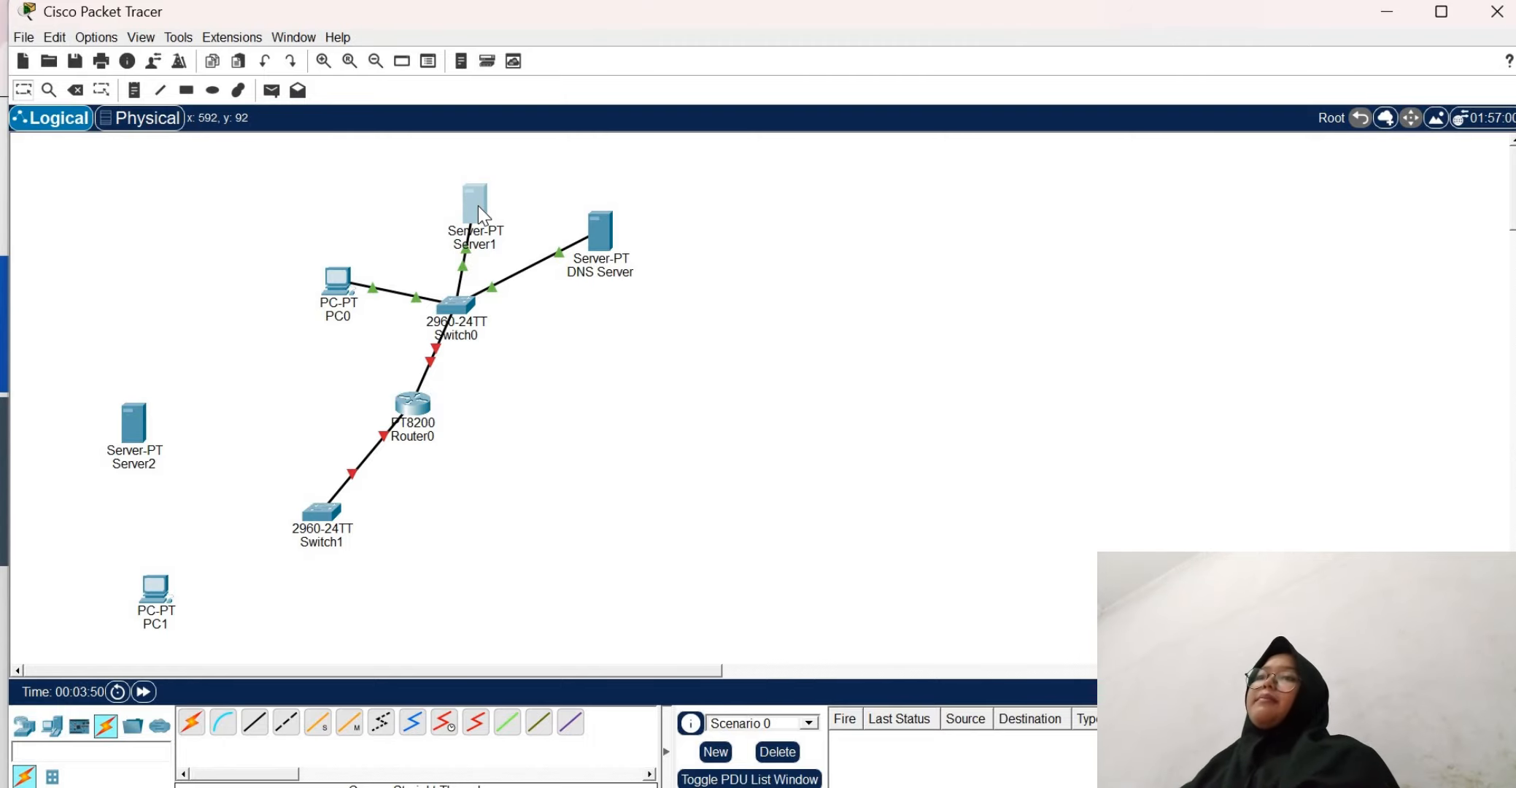
Give Server1 the static IPv4 address 192.168.1.2 with subnet mask 255.255.255.0, and close its configuration window
click(478, 206)
click(507, 51)
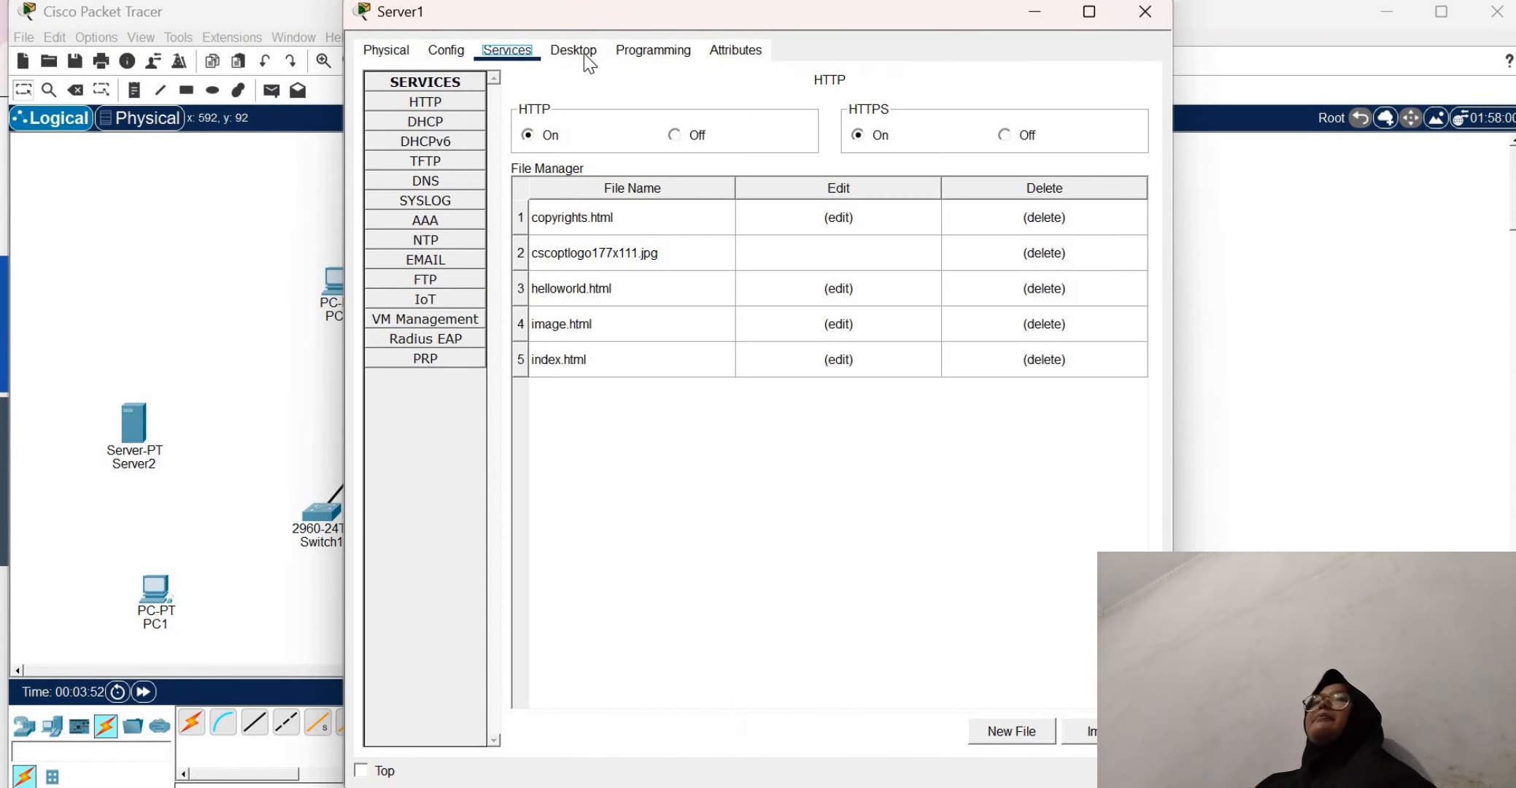
click(584, 53)
click(451, 111)
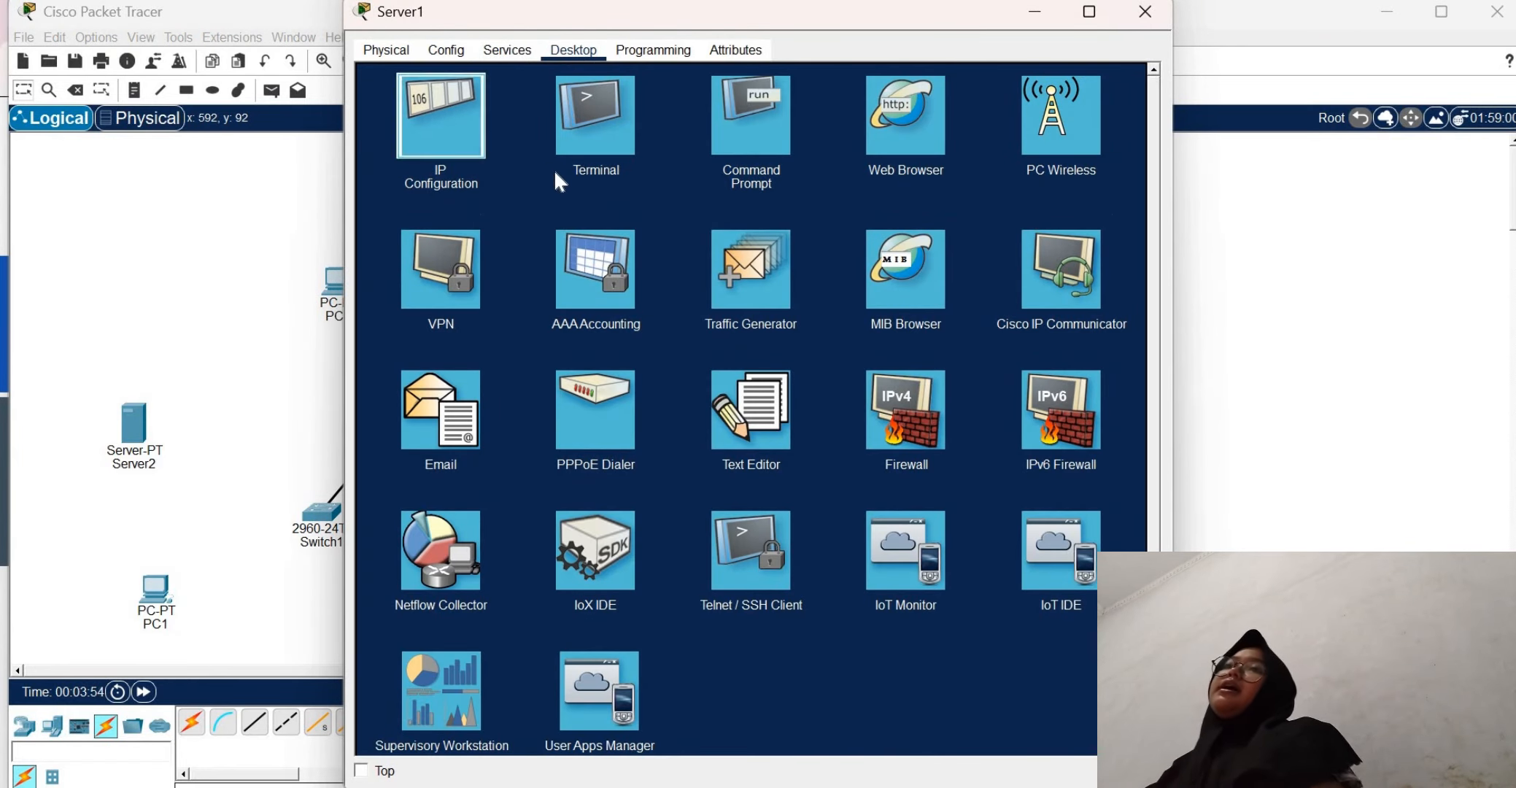
text(192.168.)
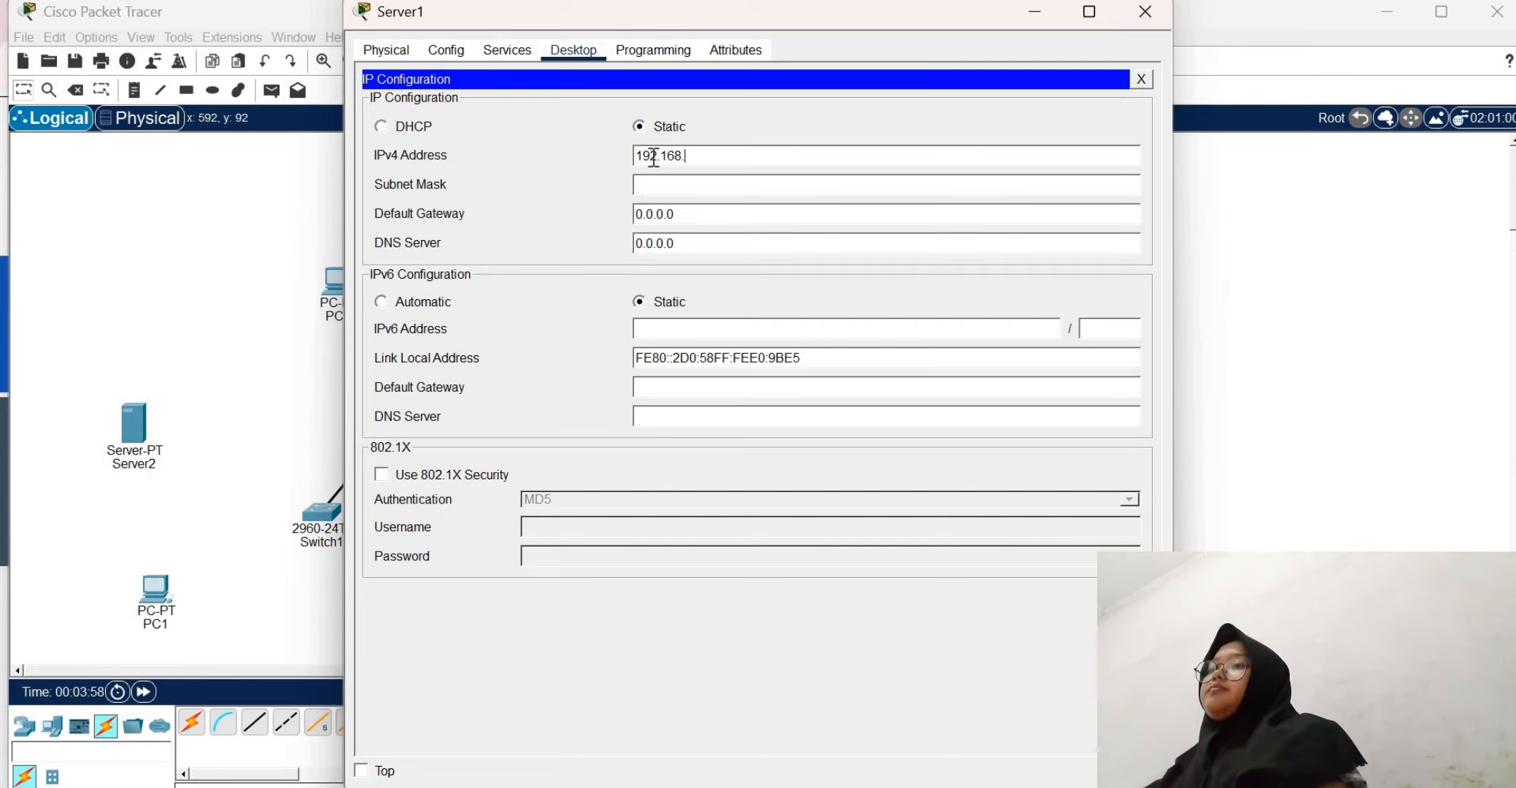
text(2)
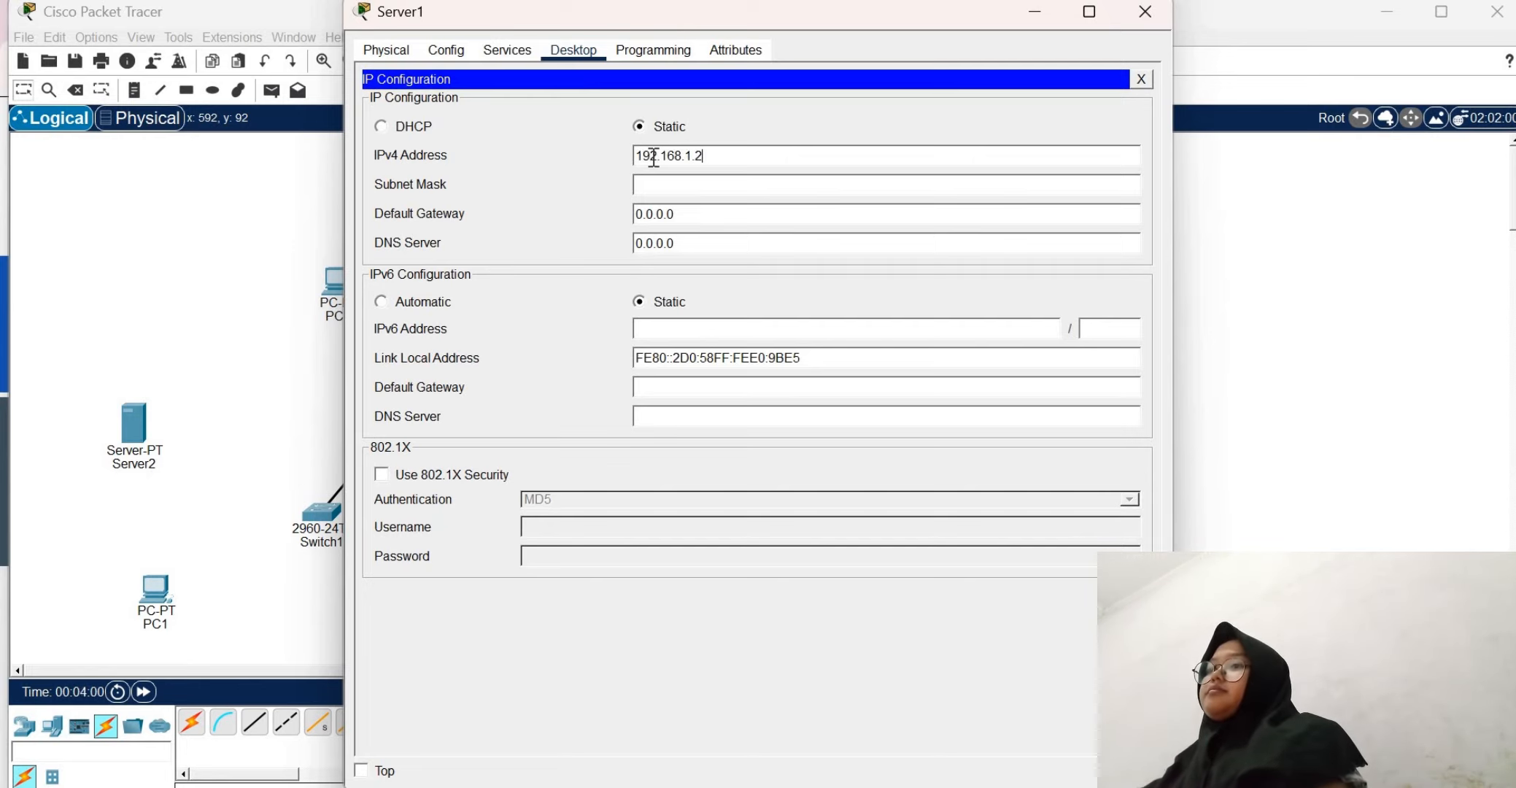
click(660, 184)
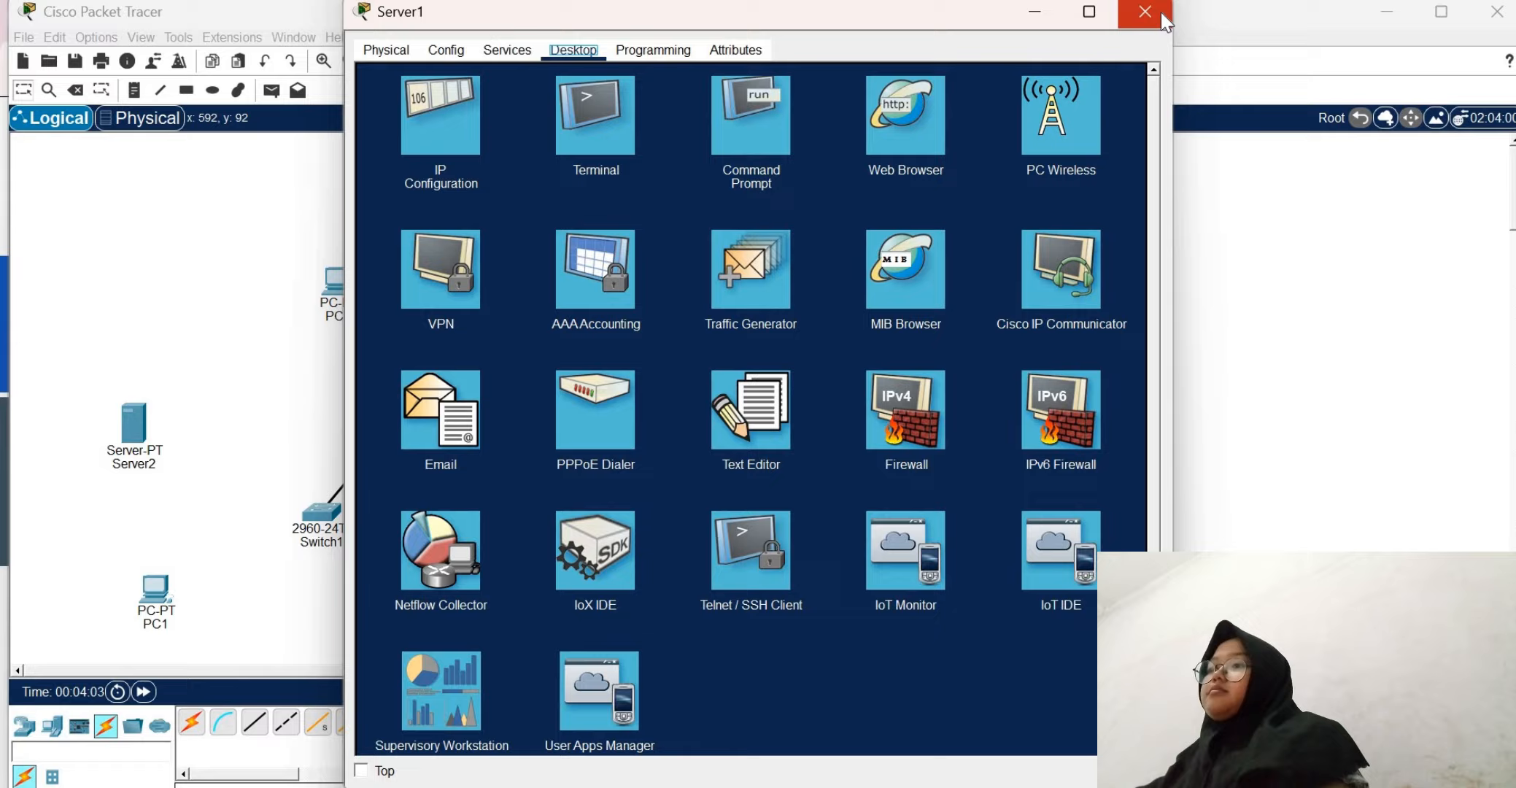
click(1144, 12)
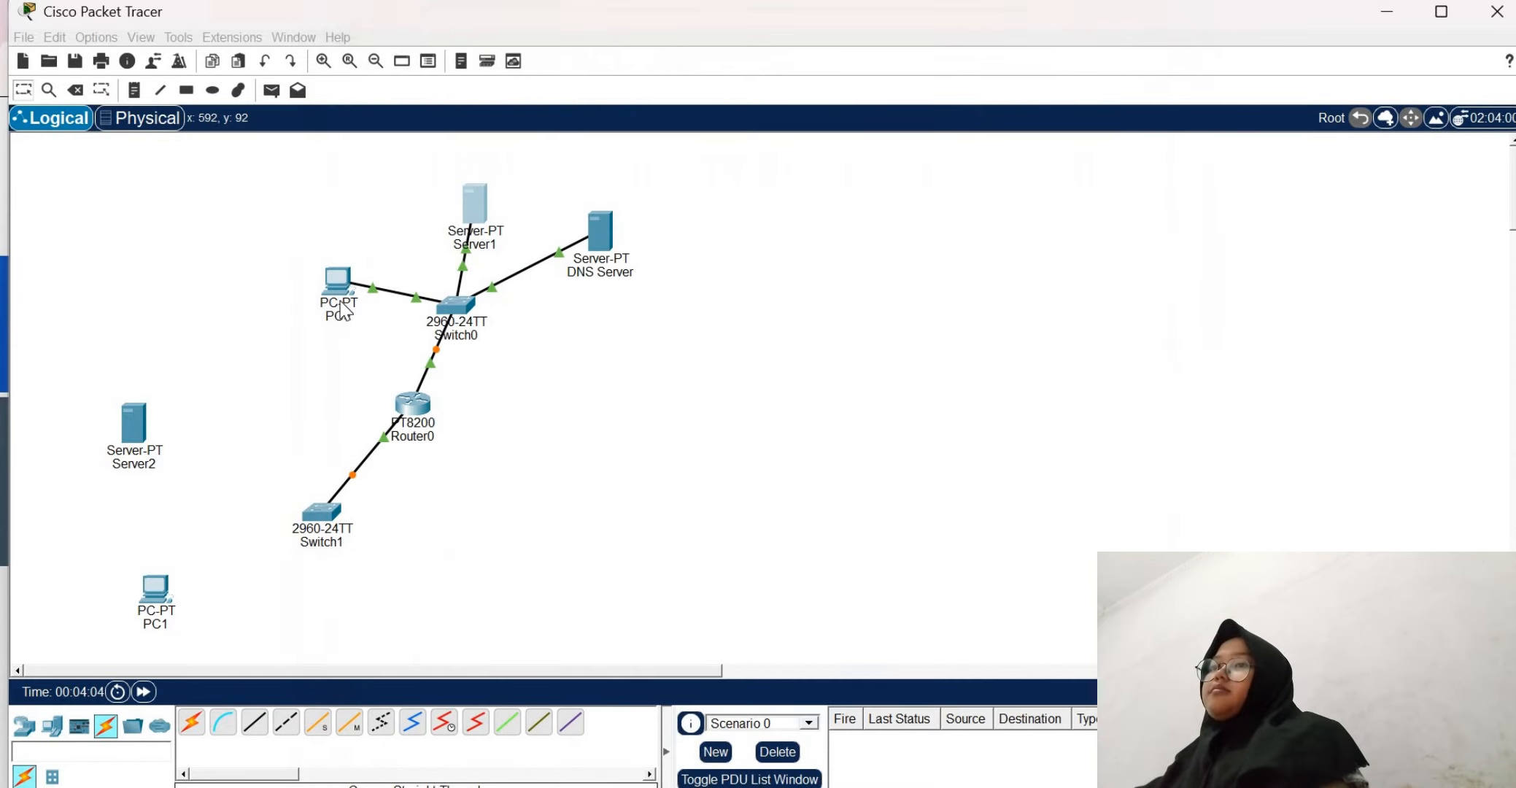
Give PC0 the static IPv4 address 192.168.1.3 with subnet mask 255.255.255.0, and close its configuration window
click(337, 281)
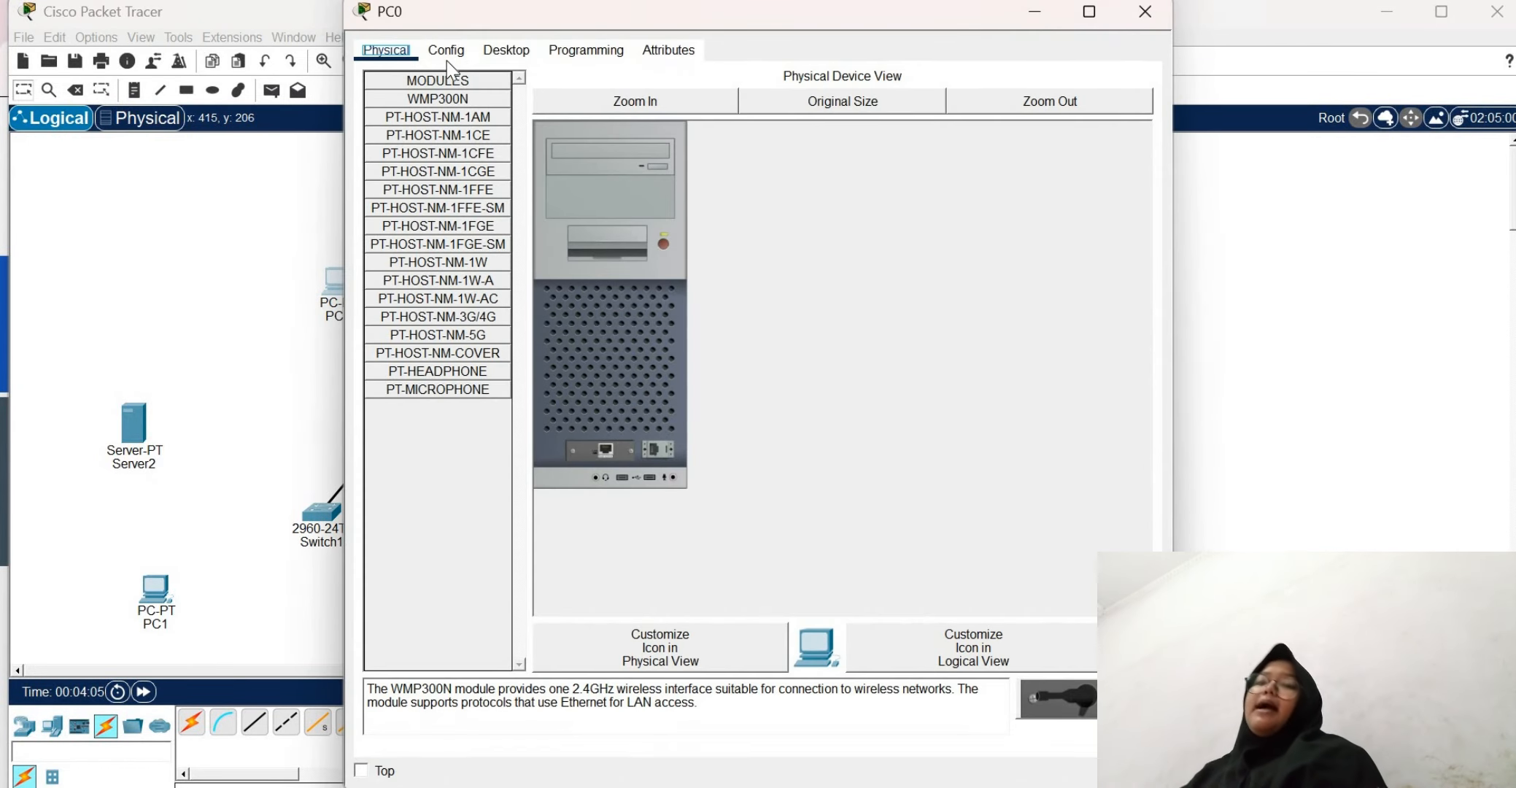
click(446, 50)
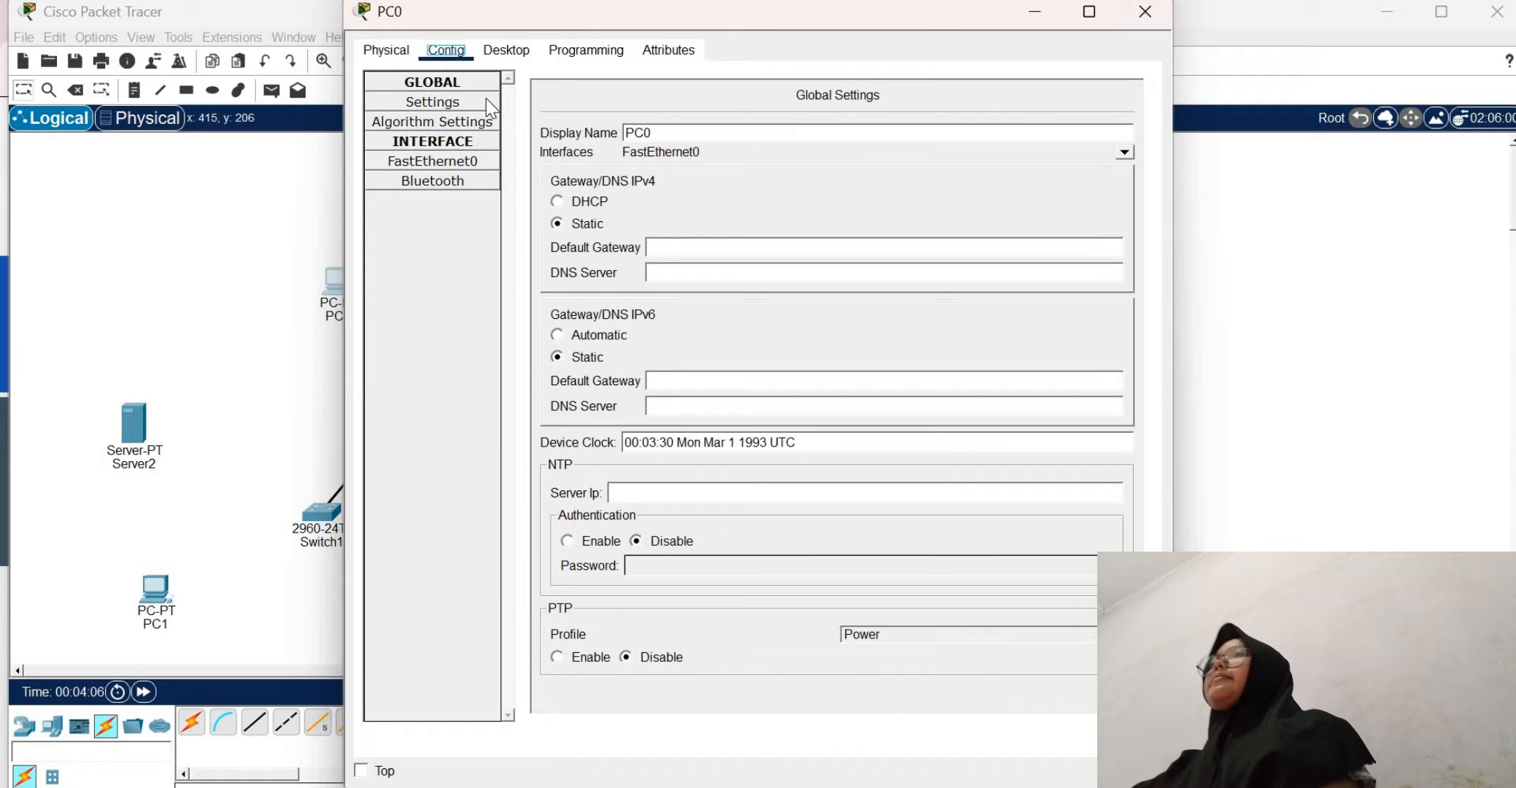
click(521, 55)
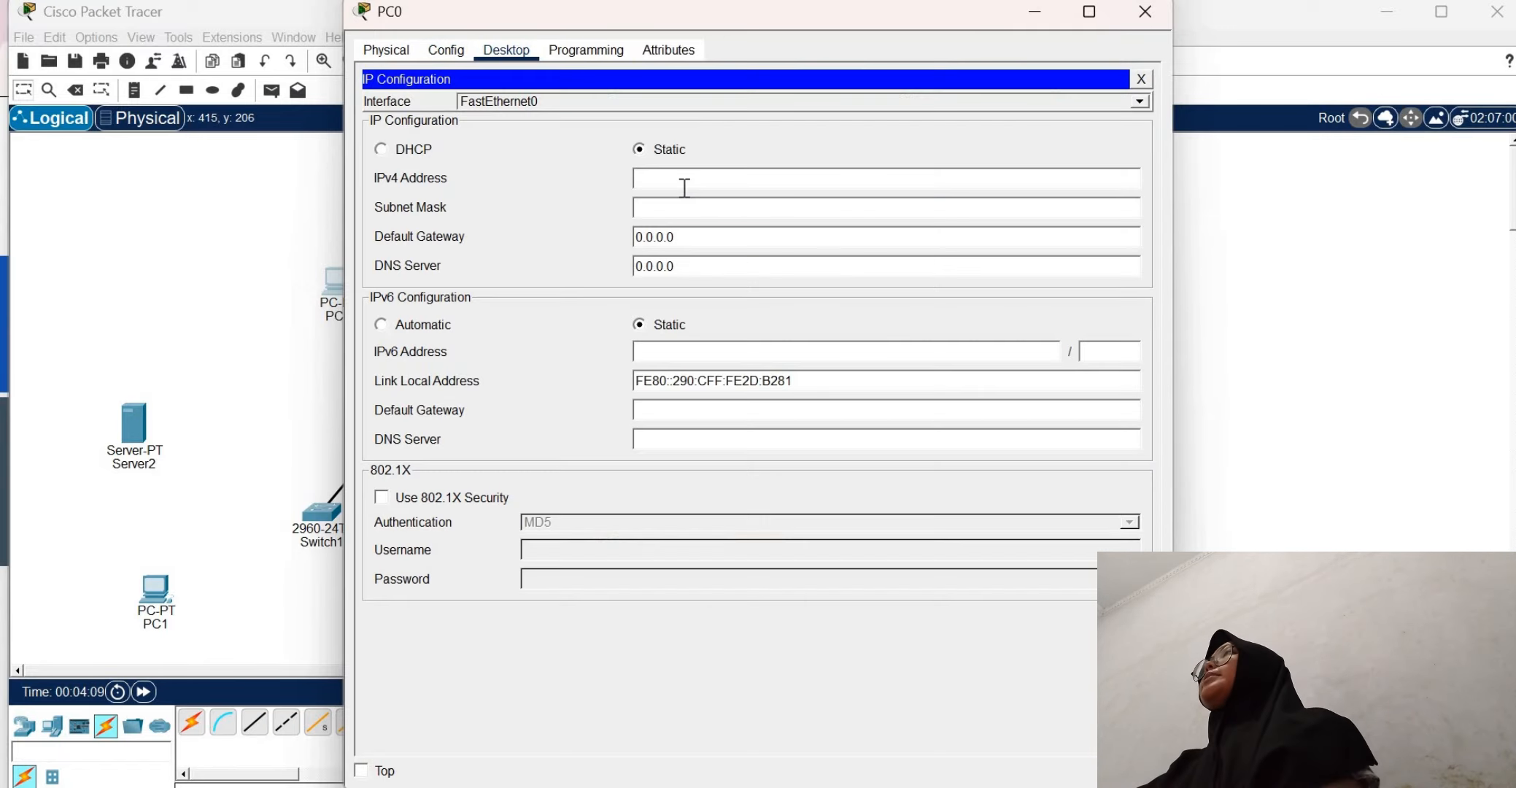
click(684, 181)
text(192)
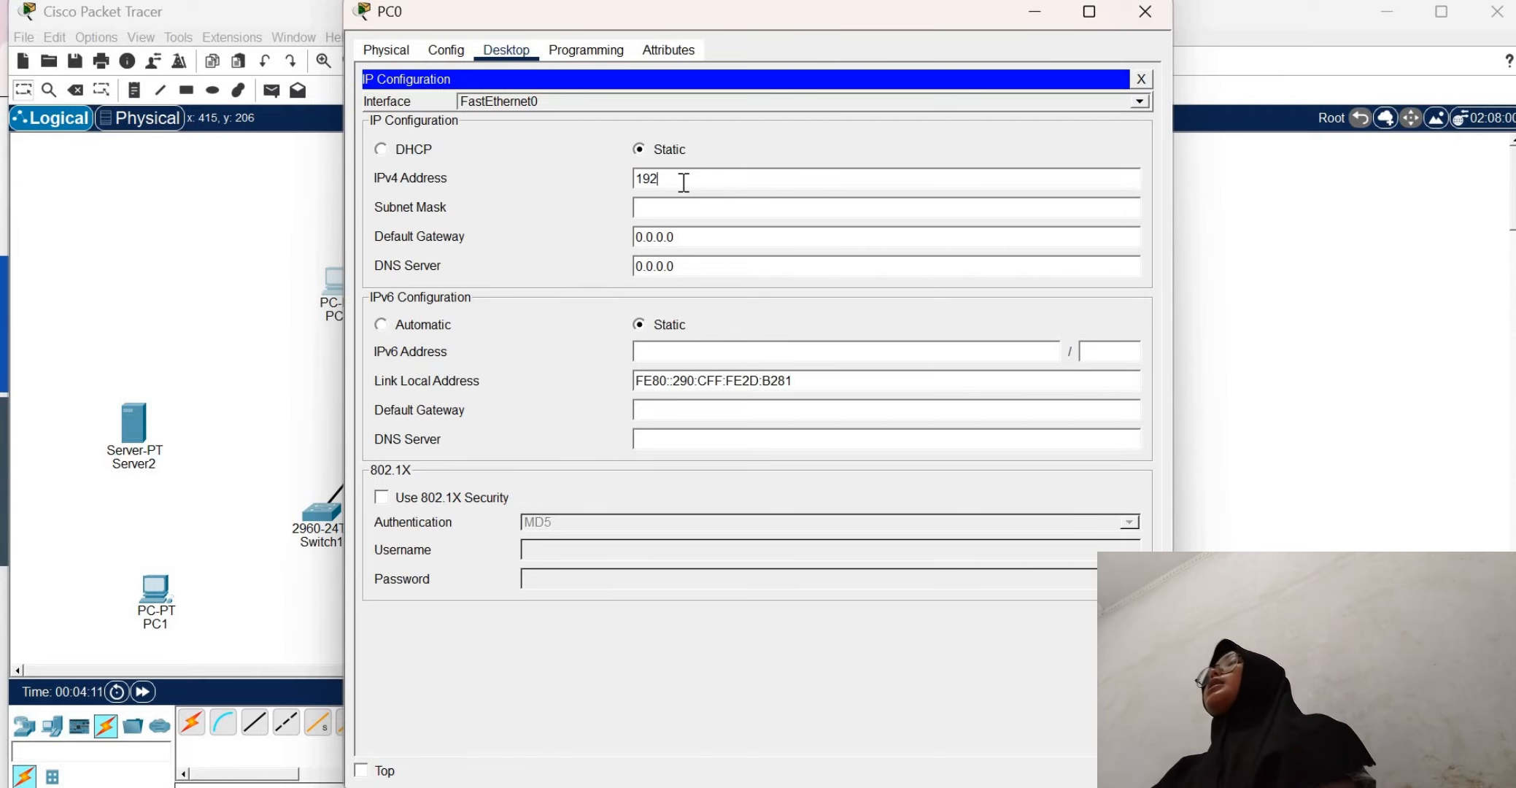
key(BackSpace)
key(BackSpace)
text(.168)
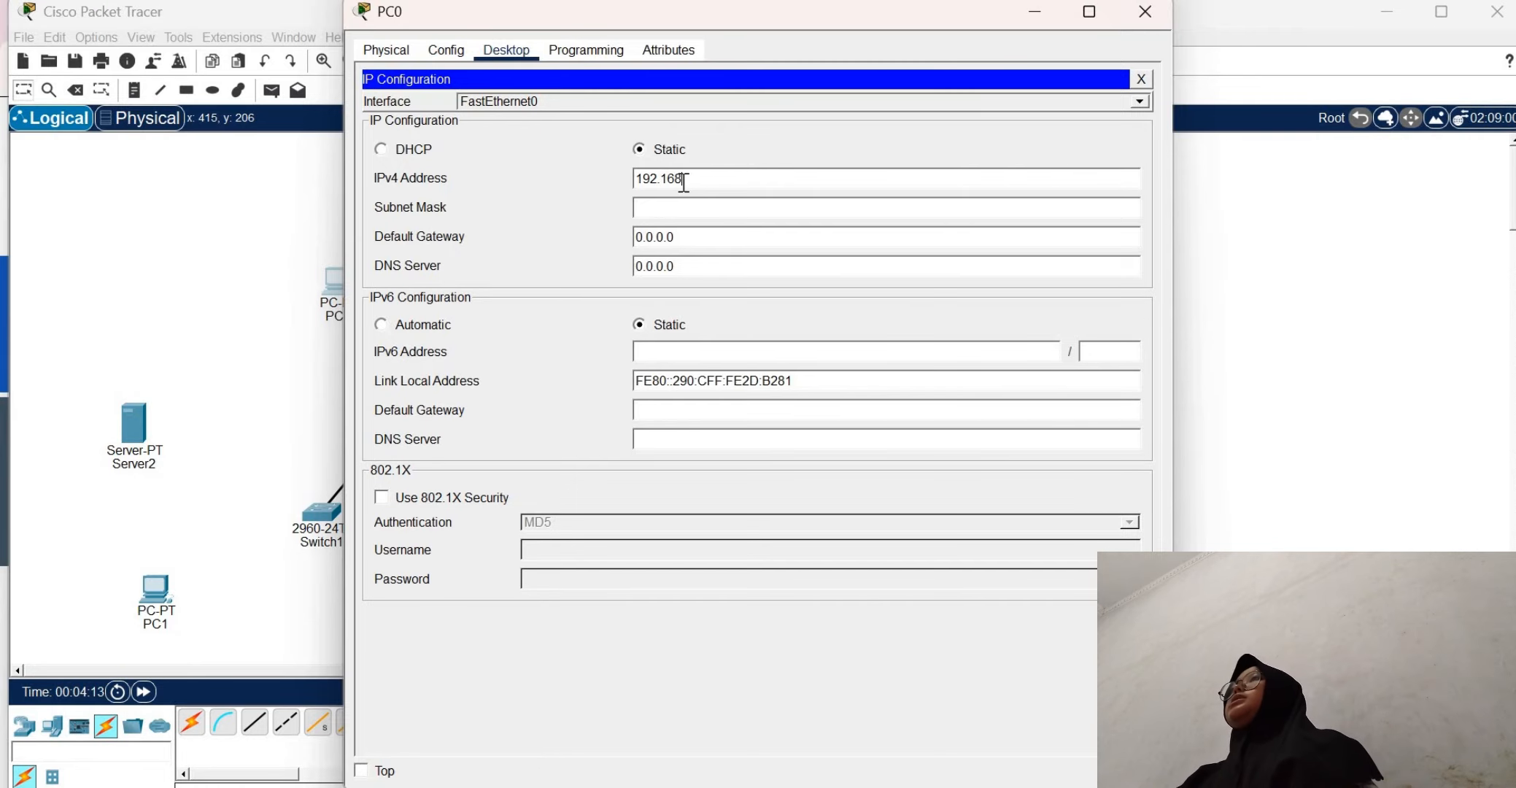
text(.1.3)
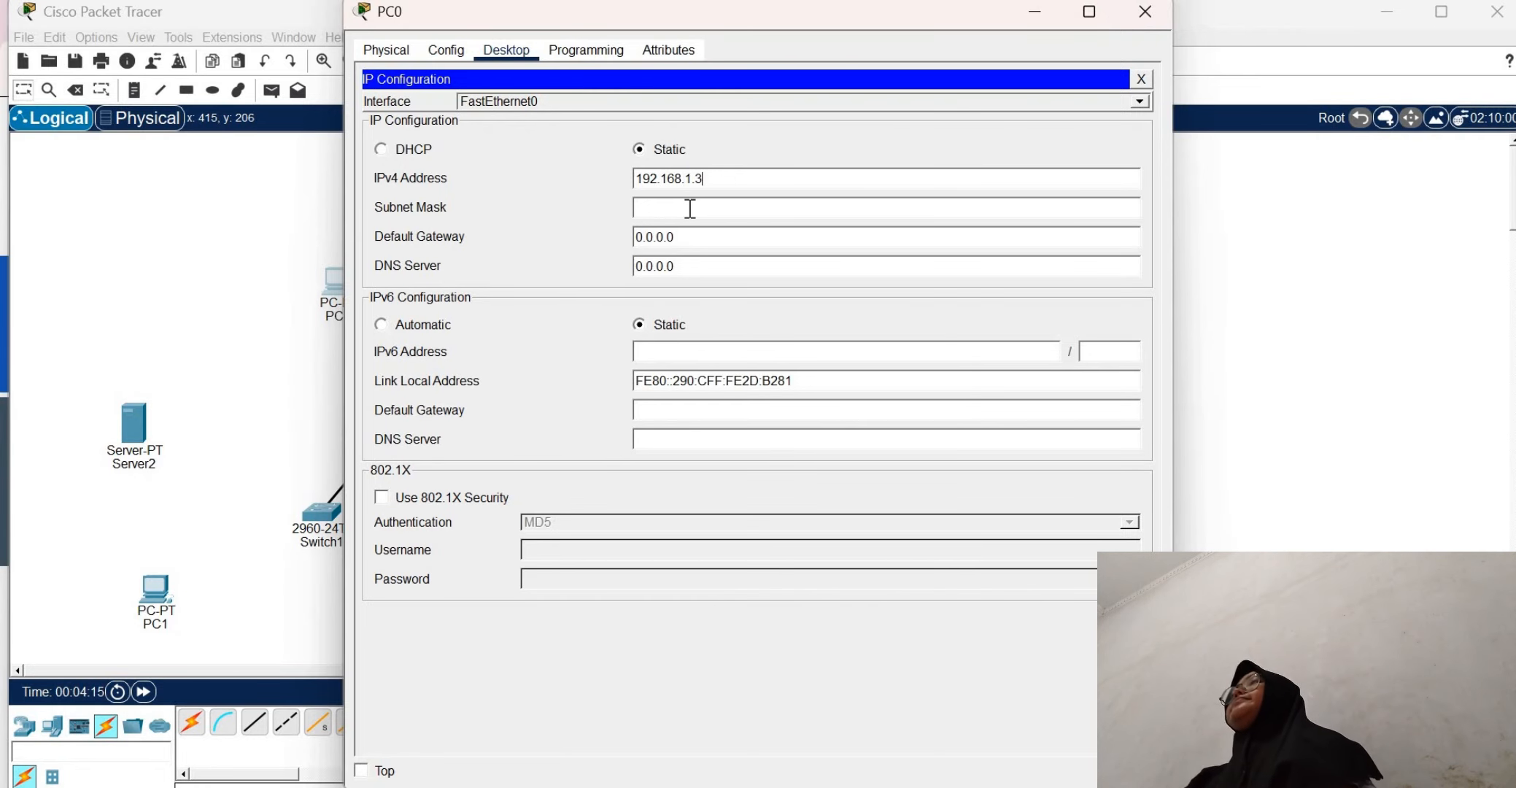
click(690, 208)
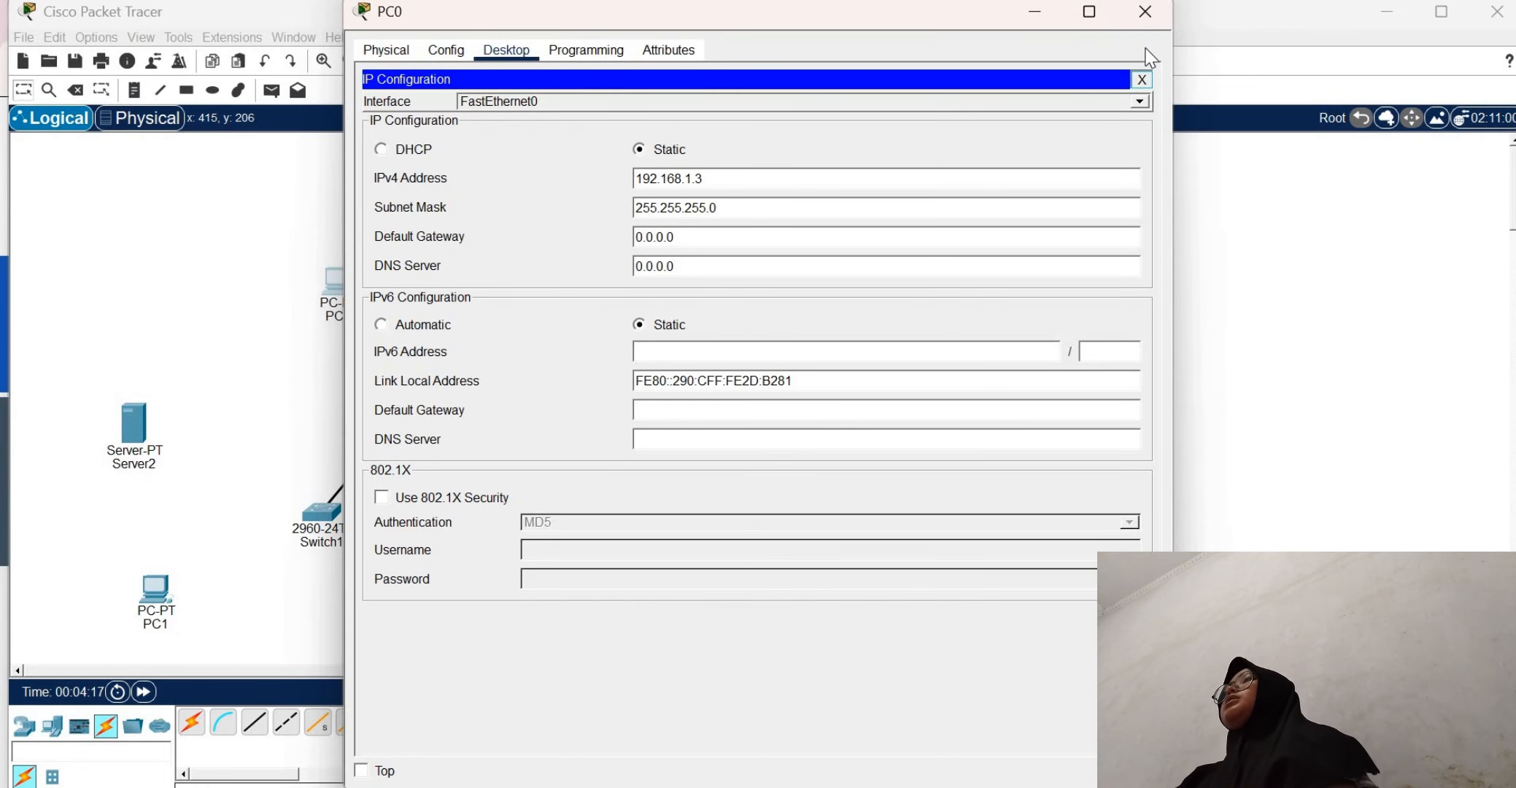
click(1141, 79)
click(1147, 13)
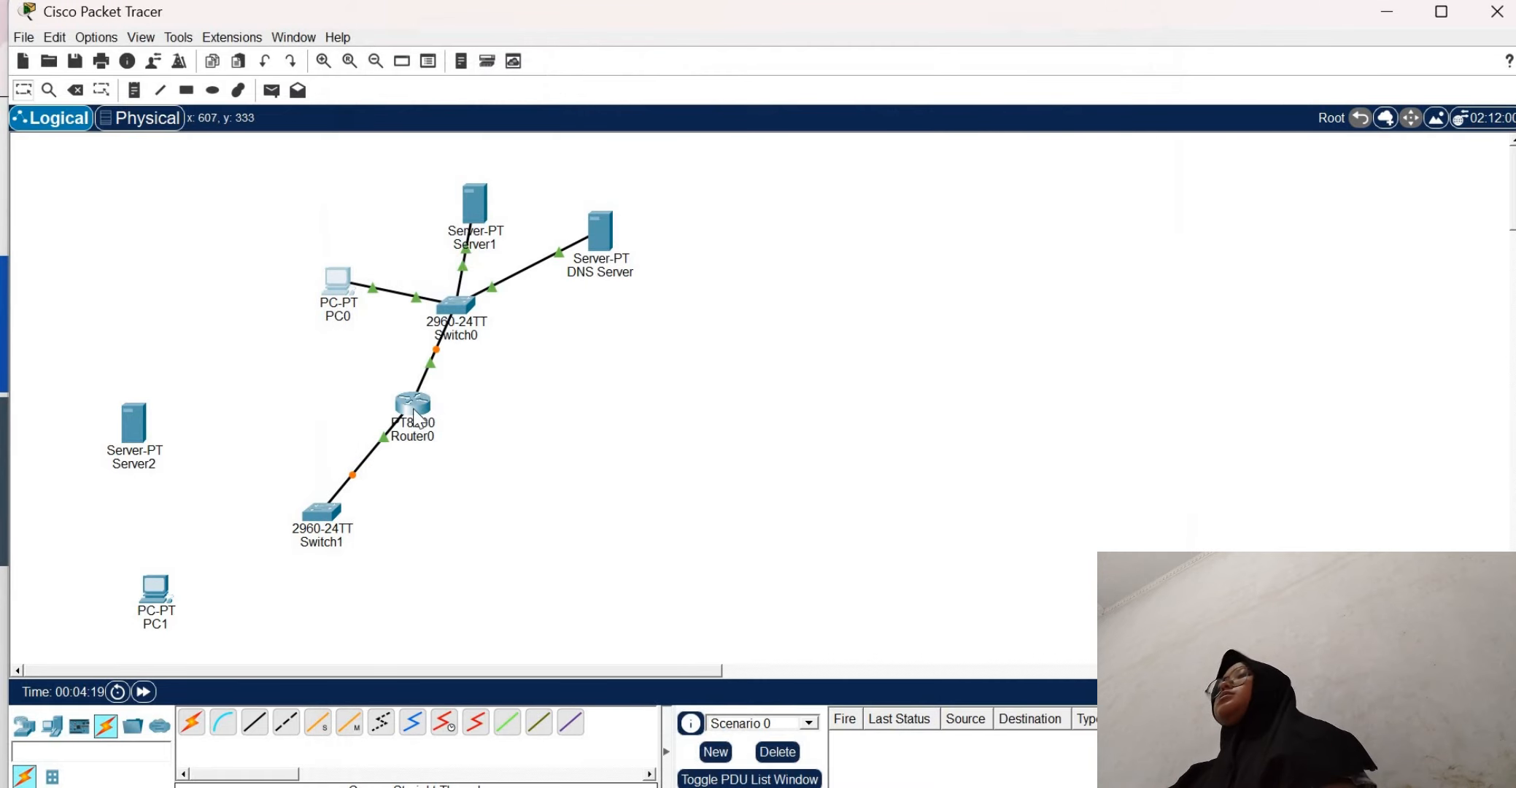
Open the GigabitEthernet0/0/0 interface settings of Router0
click(411, 418)
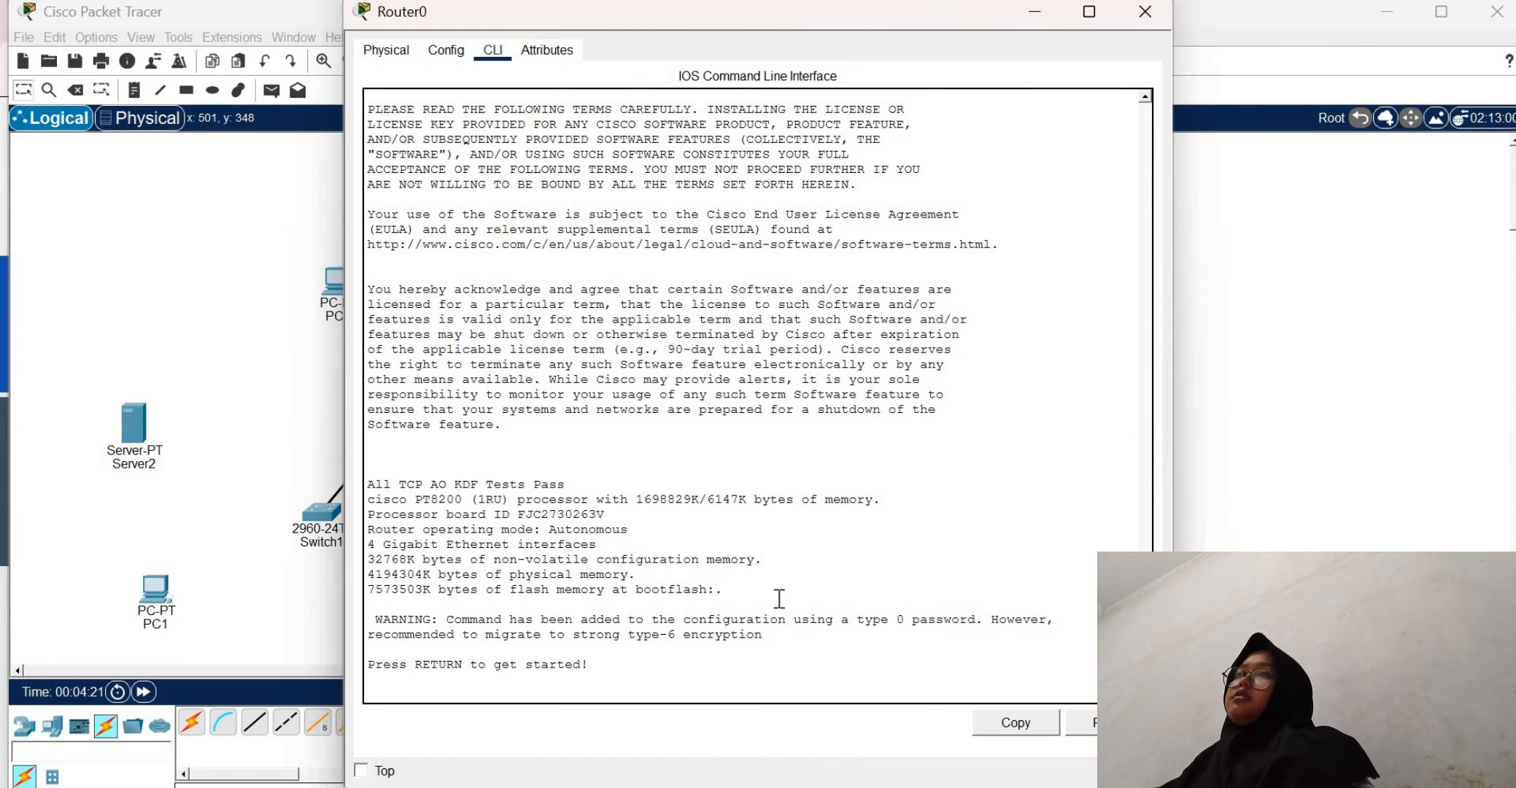
click(446, 57)
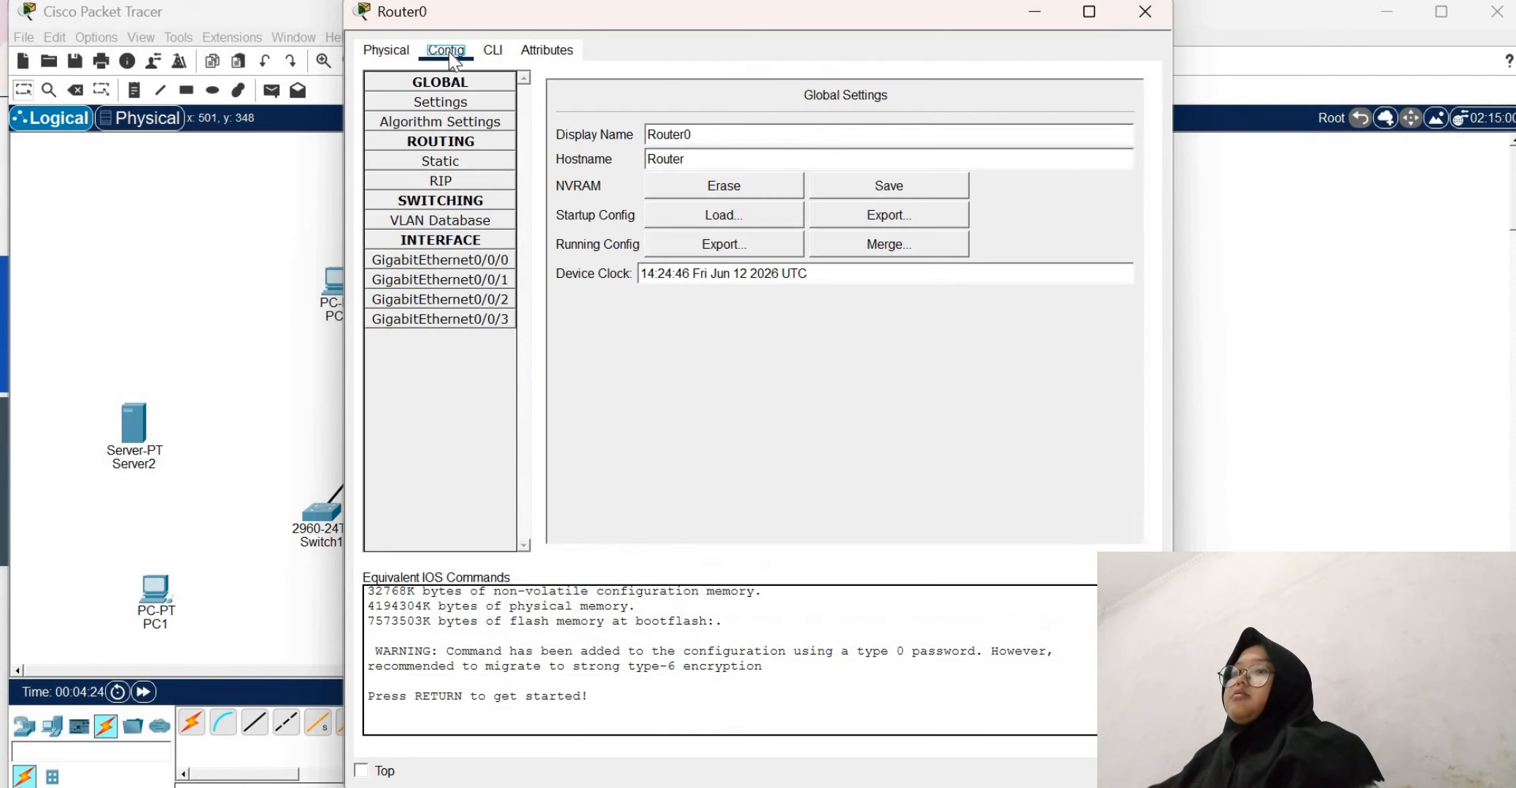
click(473, 260)
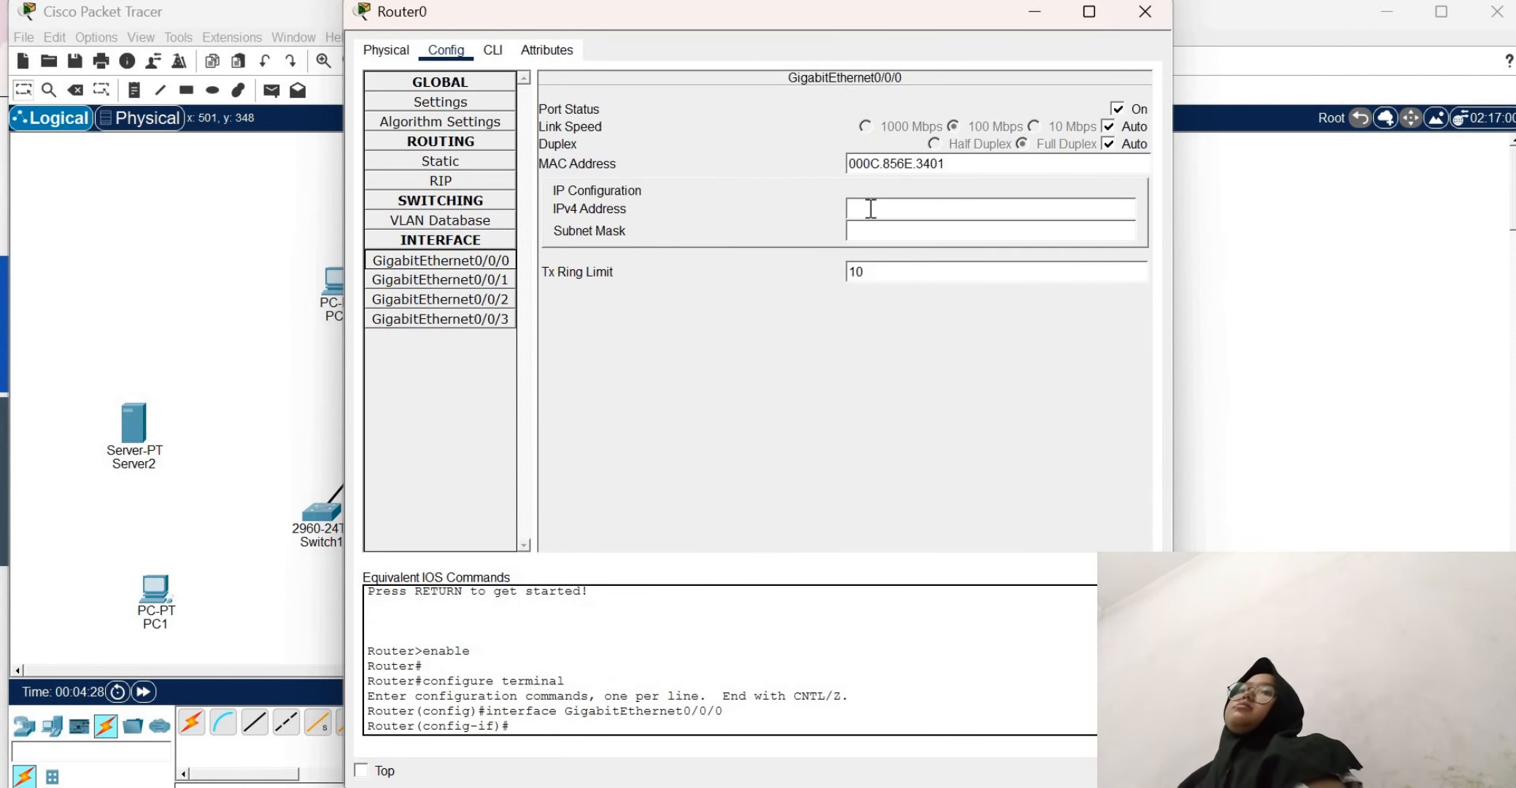
Try to assign the IPv4 address 192.168.1.0 to Router0's GigabitEthernet0/0/0 interface, and dismiss the error
click(870, 208)
text(1)
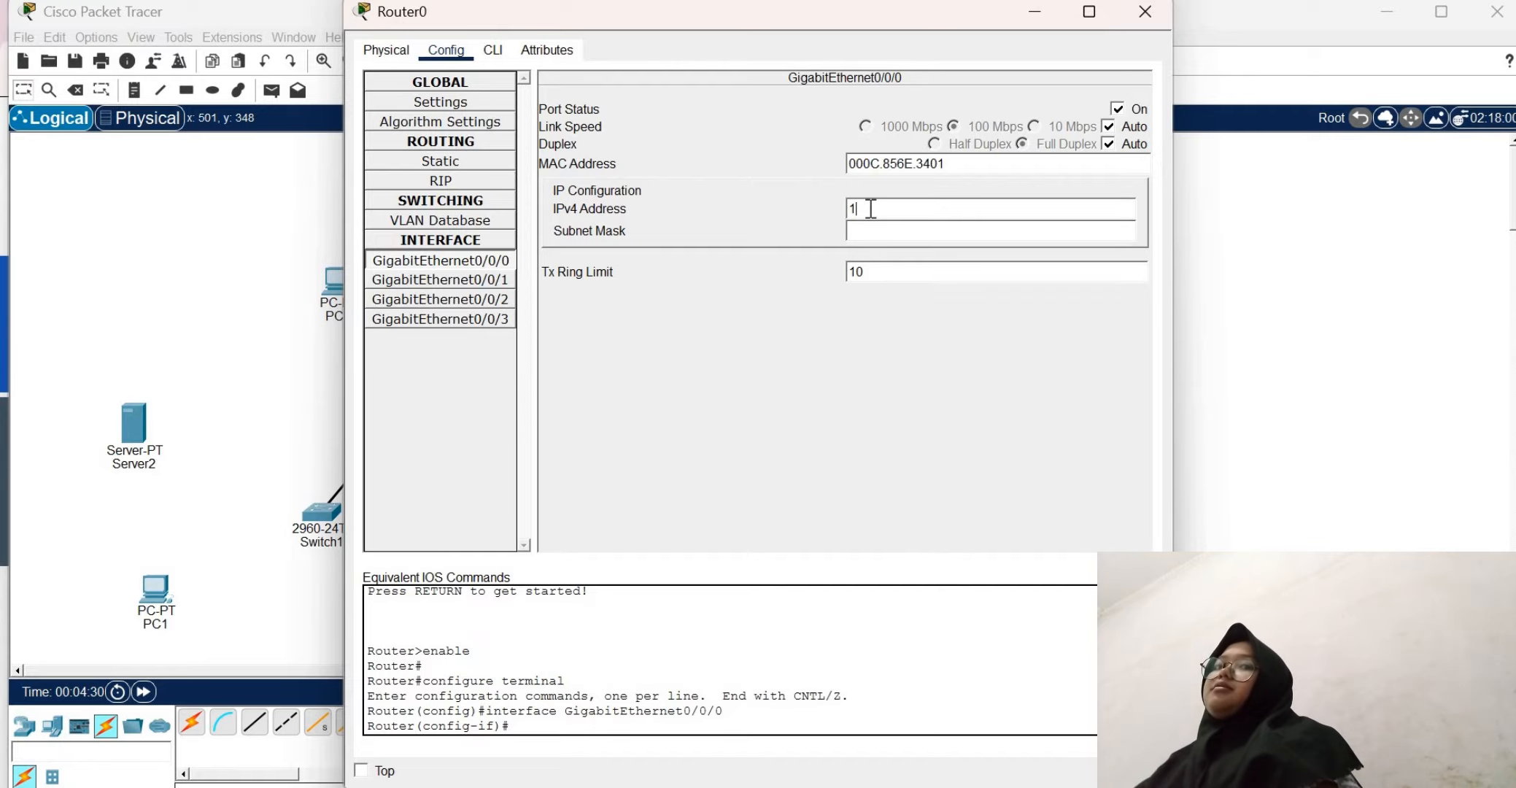
text(92.168)
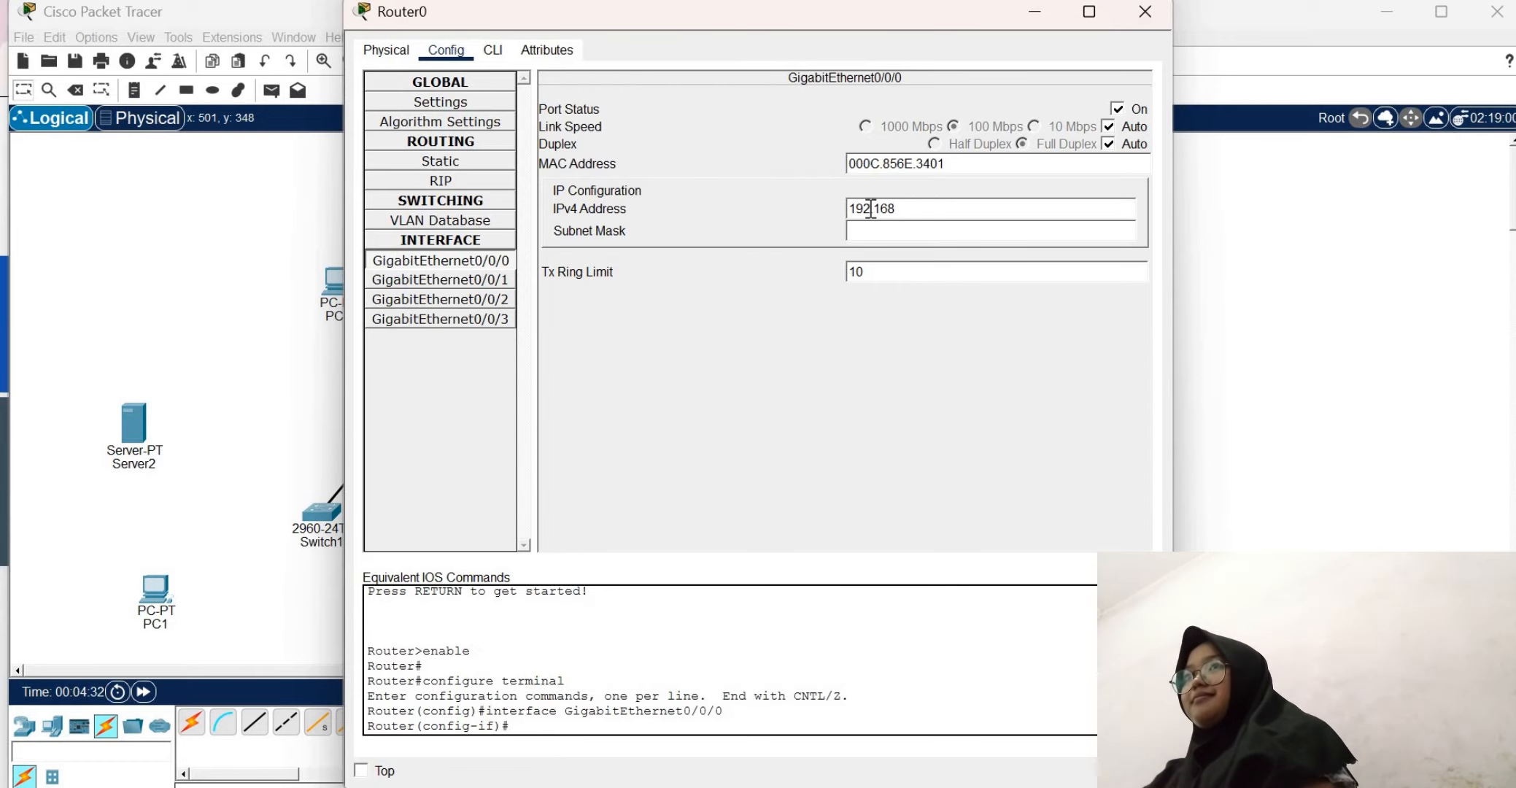
text(.1.0)
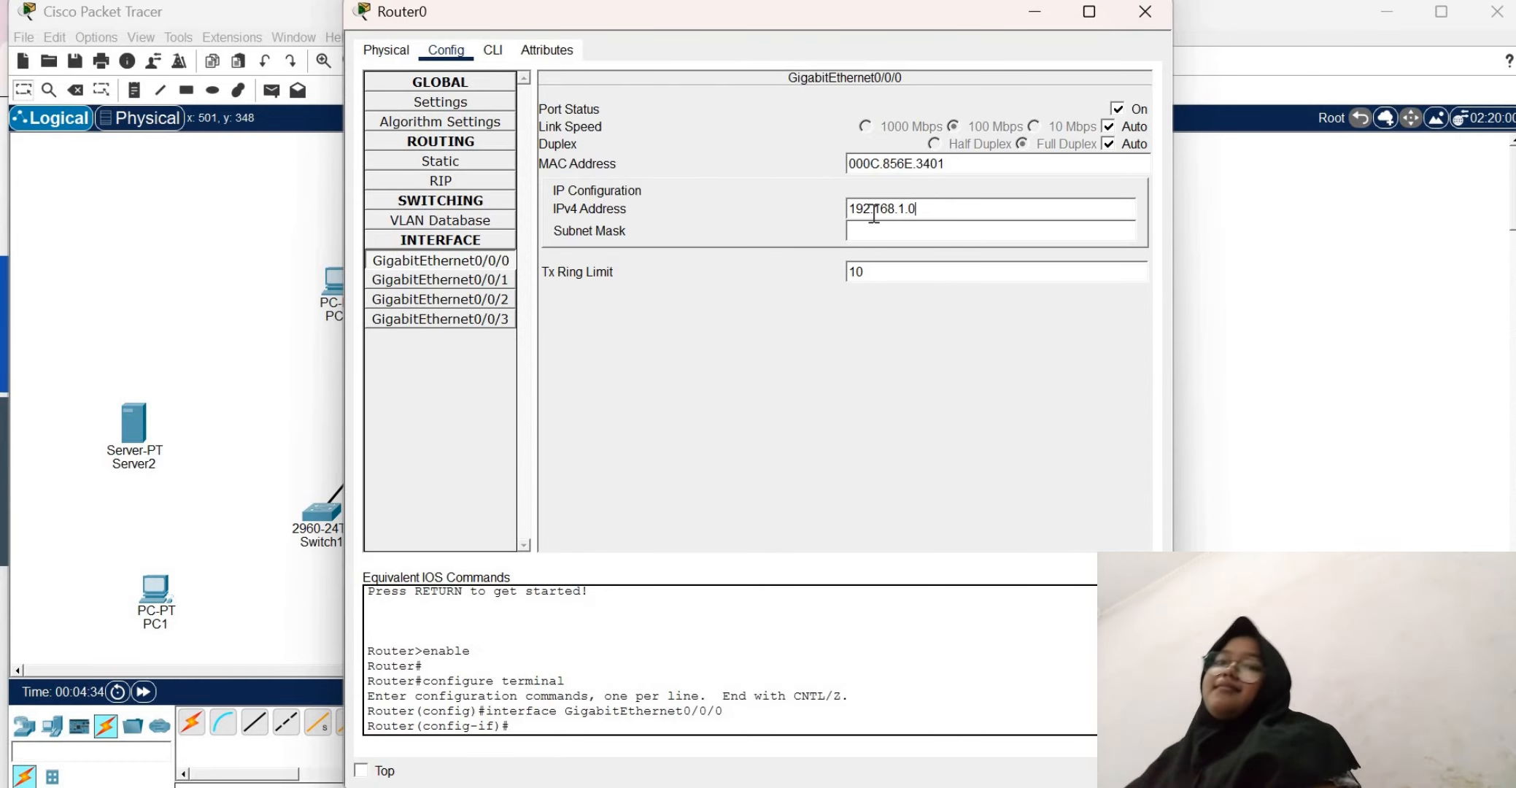
click(908, 232)
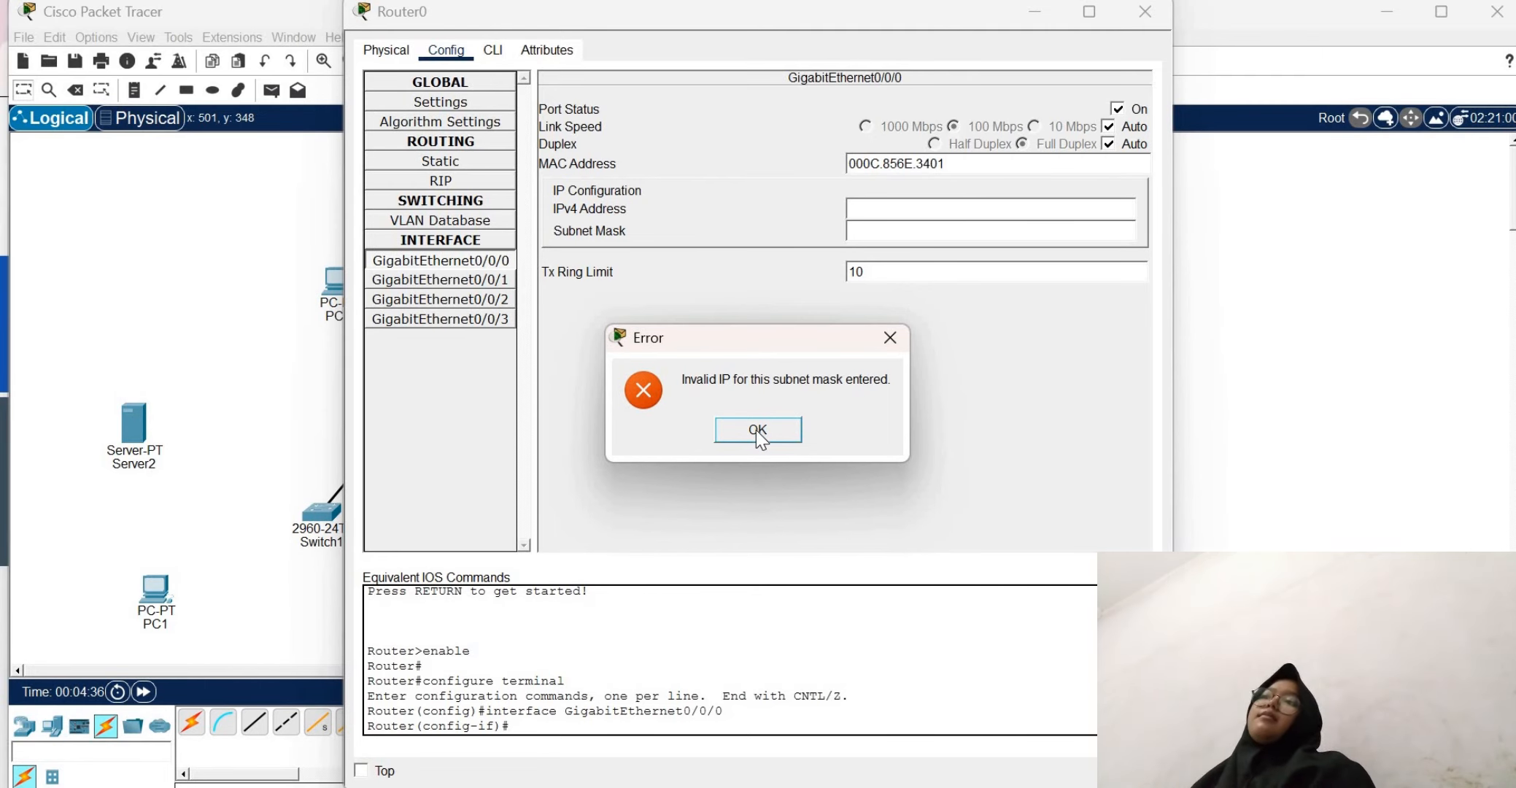
click(756, 429)
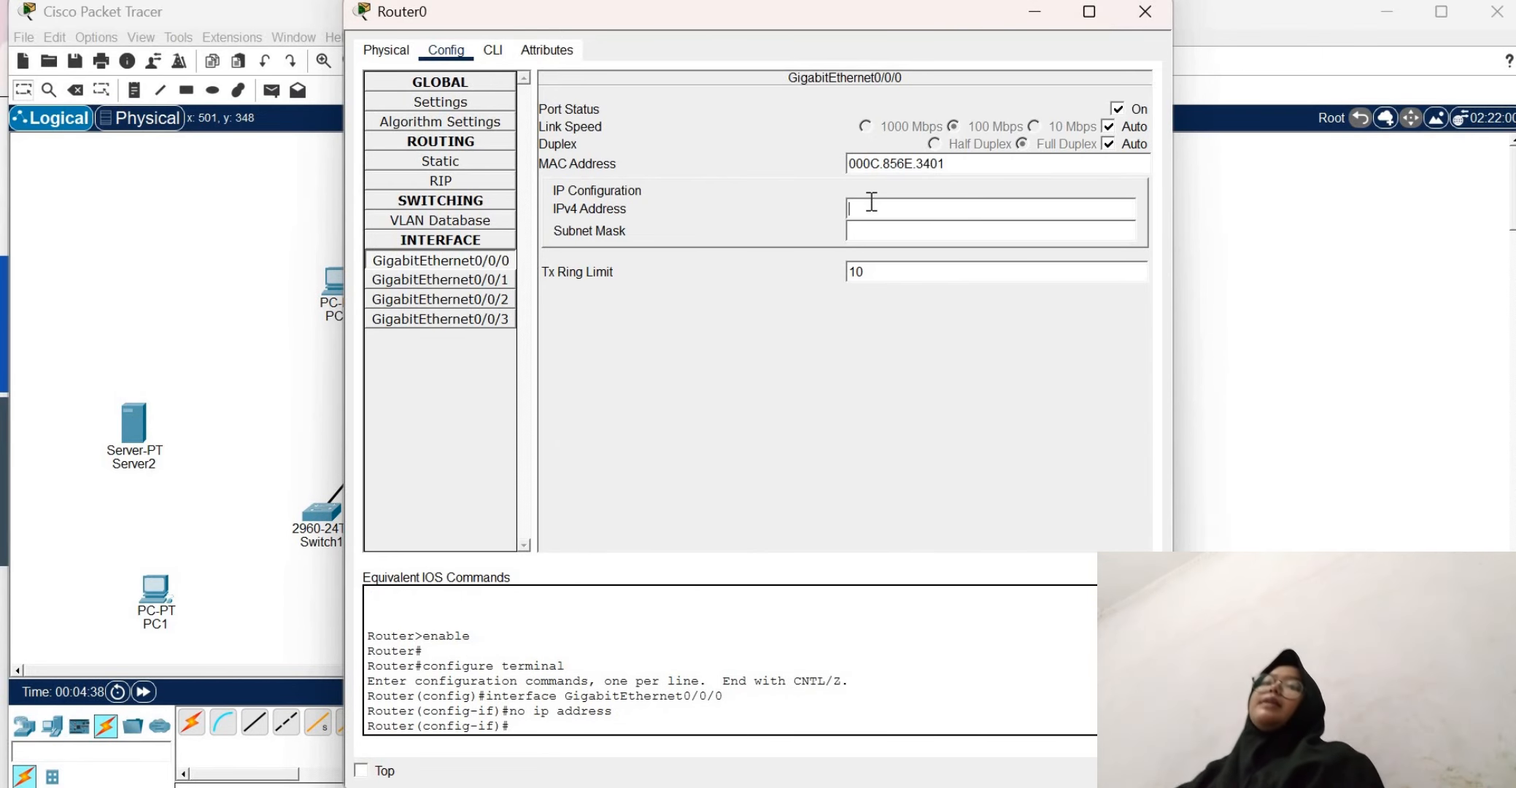
Assign the IPv4 address 192.168.1.4 with subnet mask 255.255.255.0 to Router0's GigabitEthernet0/0/0 interface
text(192)
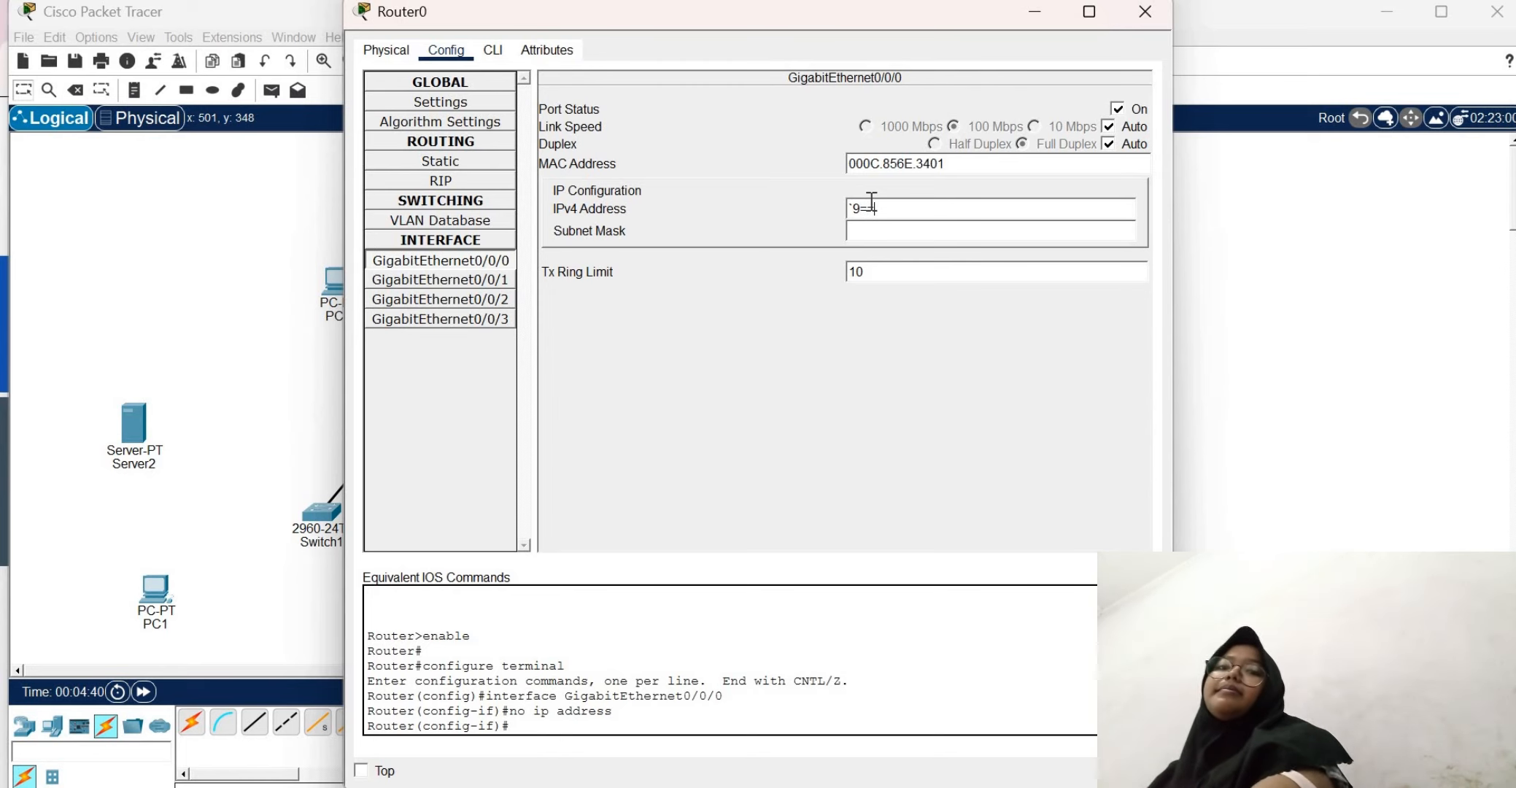
key(BackSpace)
key(BackSpace)
text(192.168.1.)
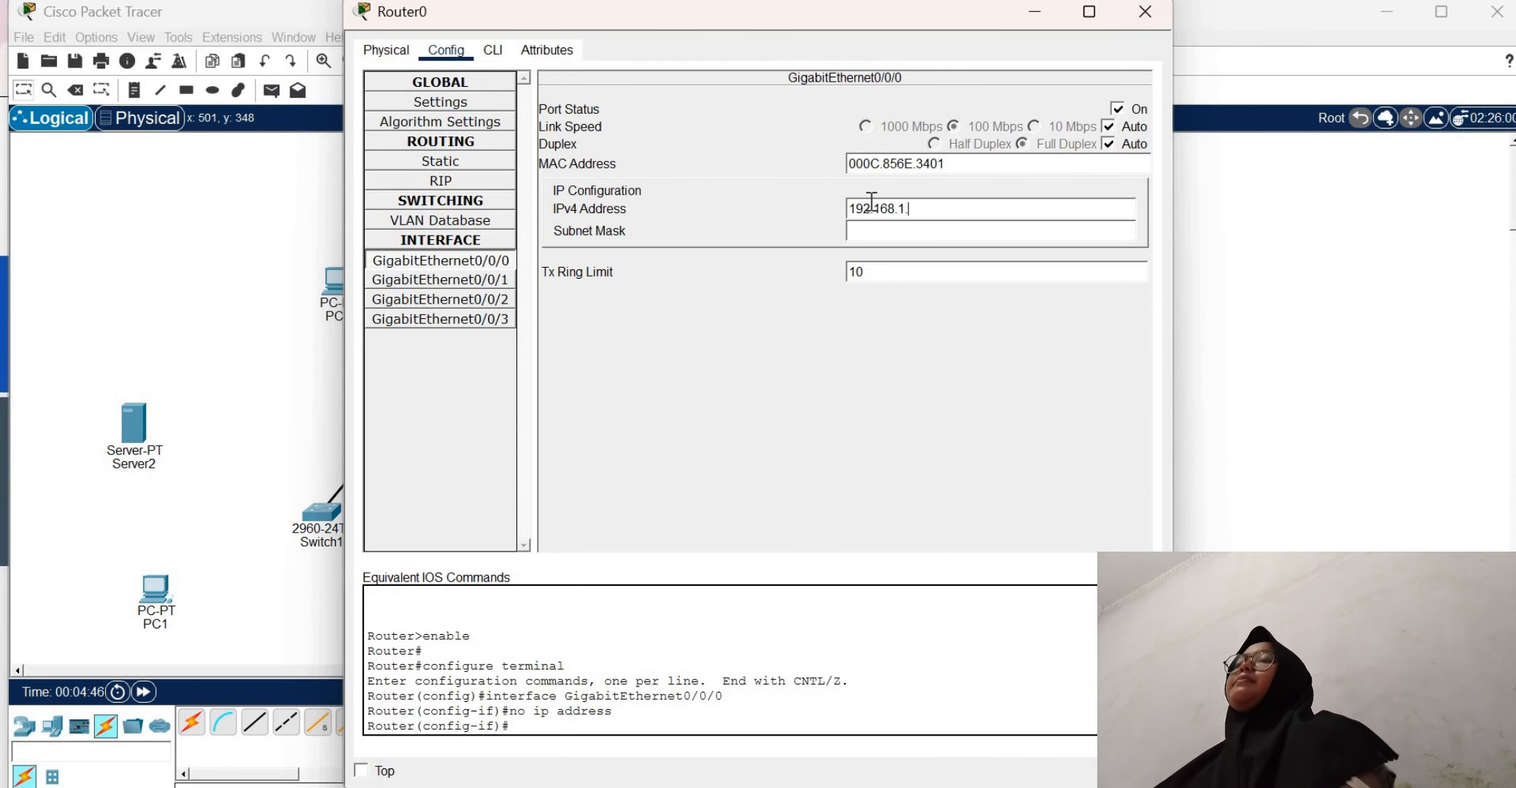
text(4)
click(887, 230)
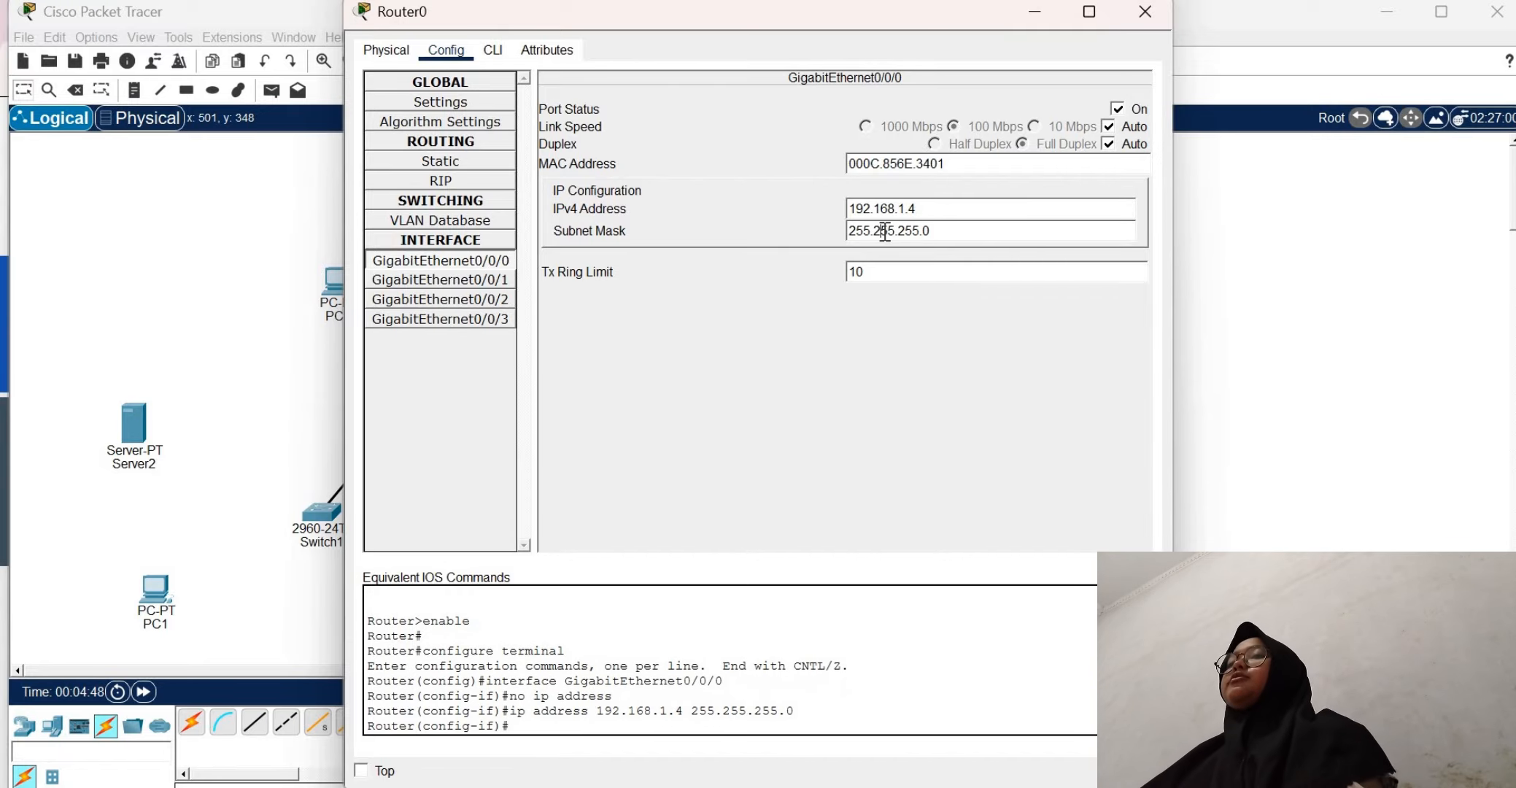
Assign 192.168.11.4 with subnet mask 255.255.255.0 to Router0's GigabitEthernet0/0/1 interface, and close the router's window
click(467, 278)
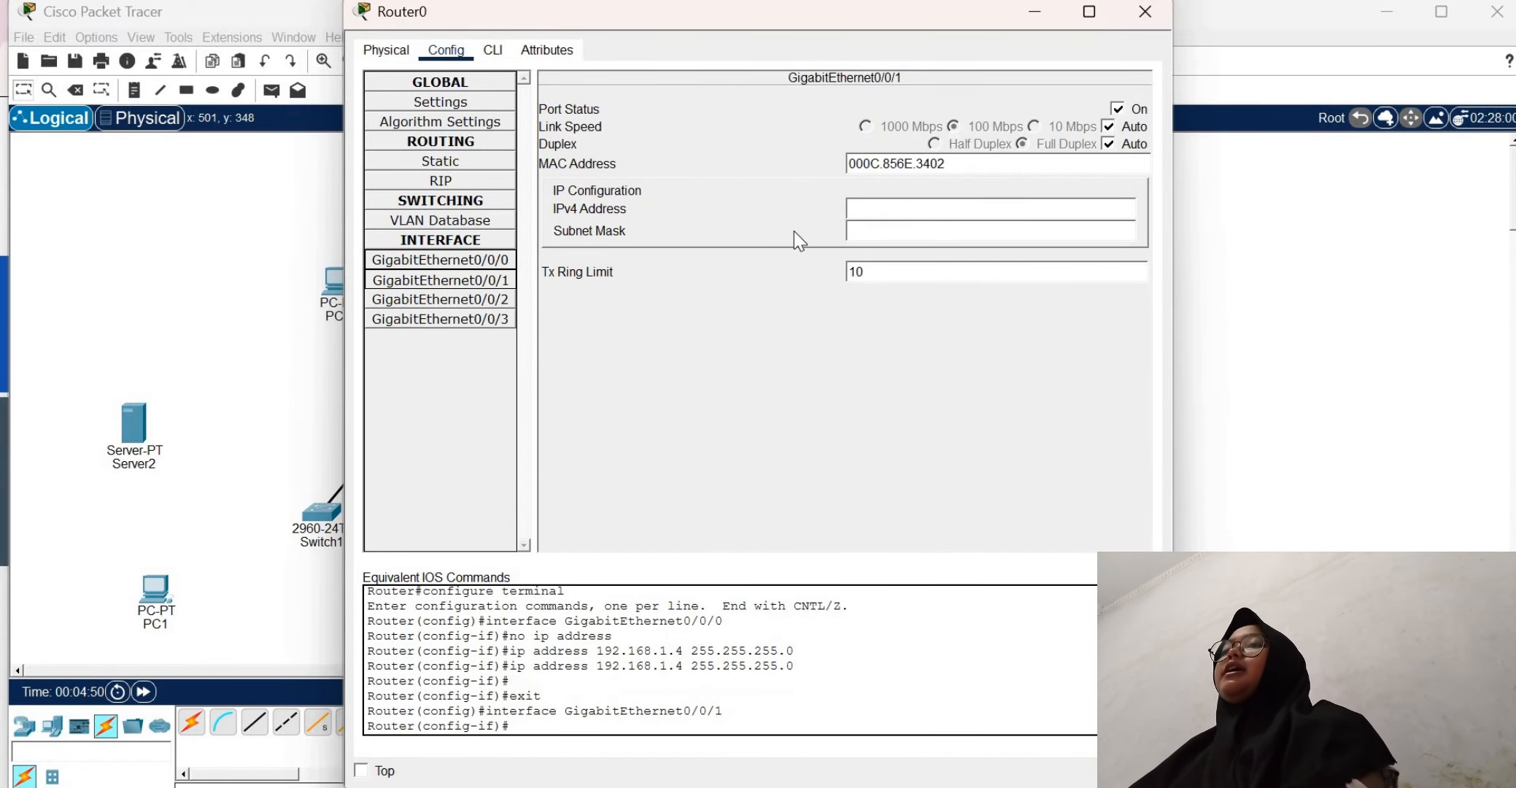
click(868, 208)
text(192)
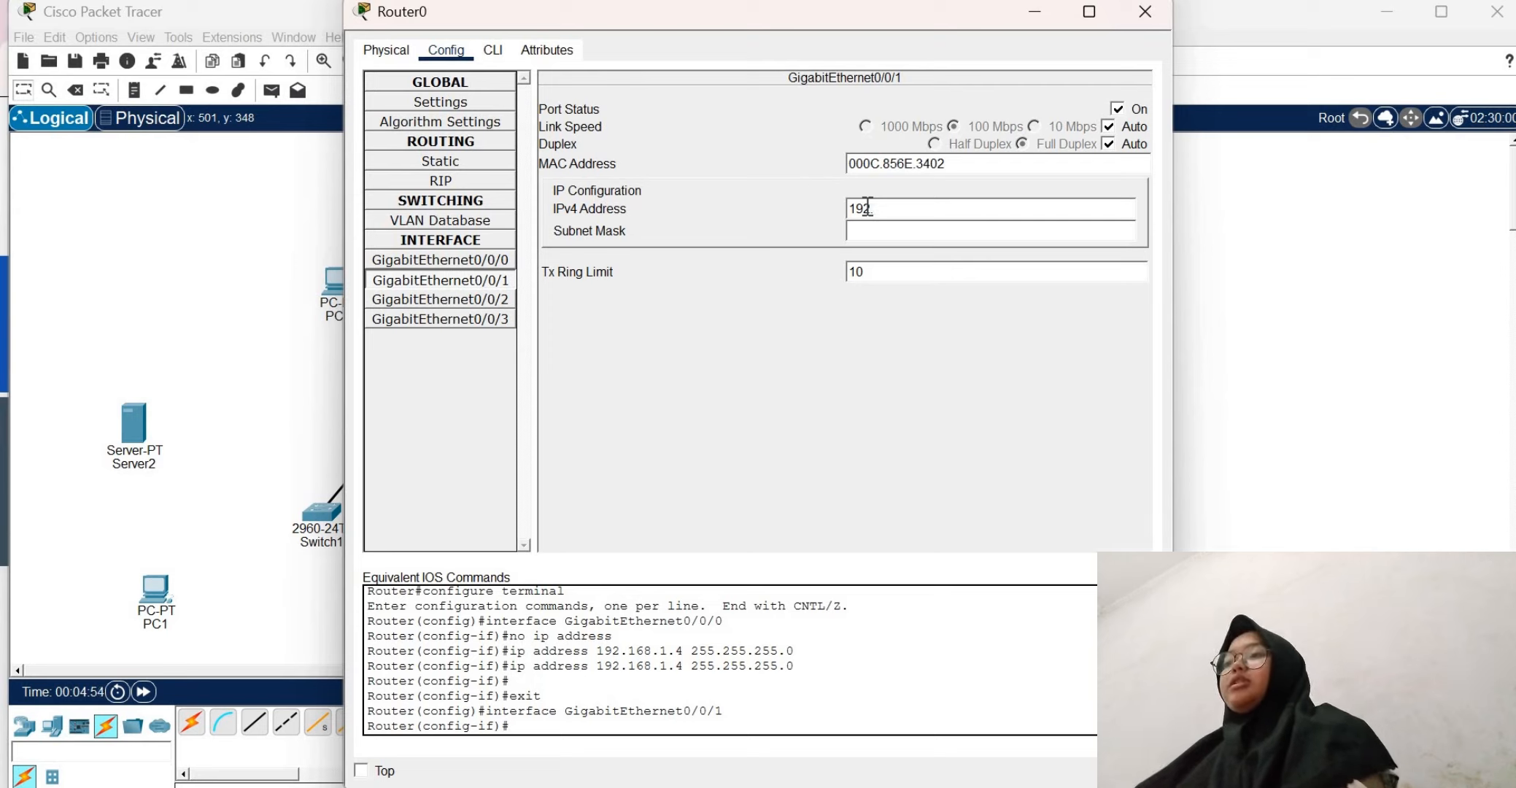
text(.168.11.4)
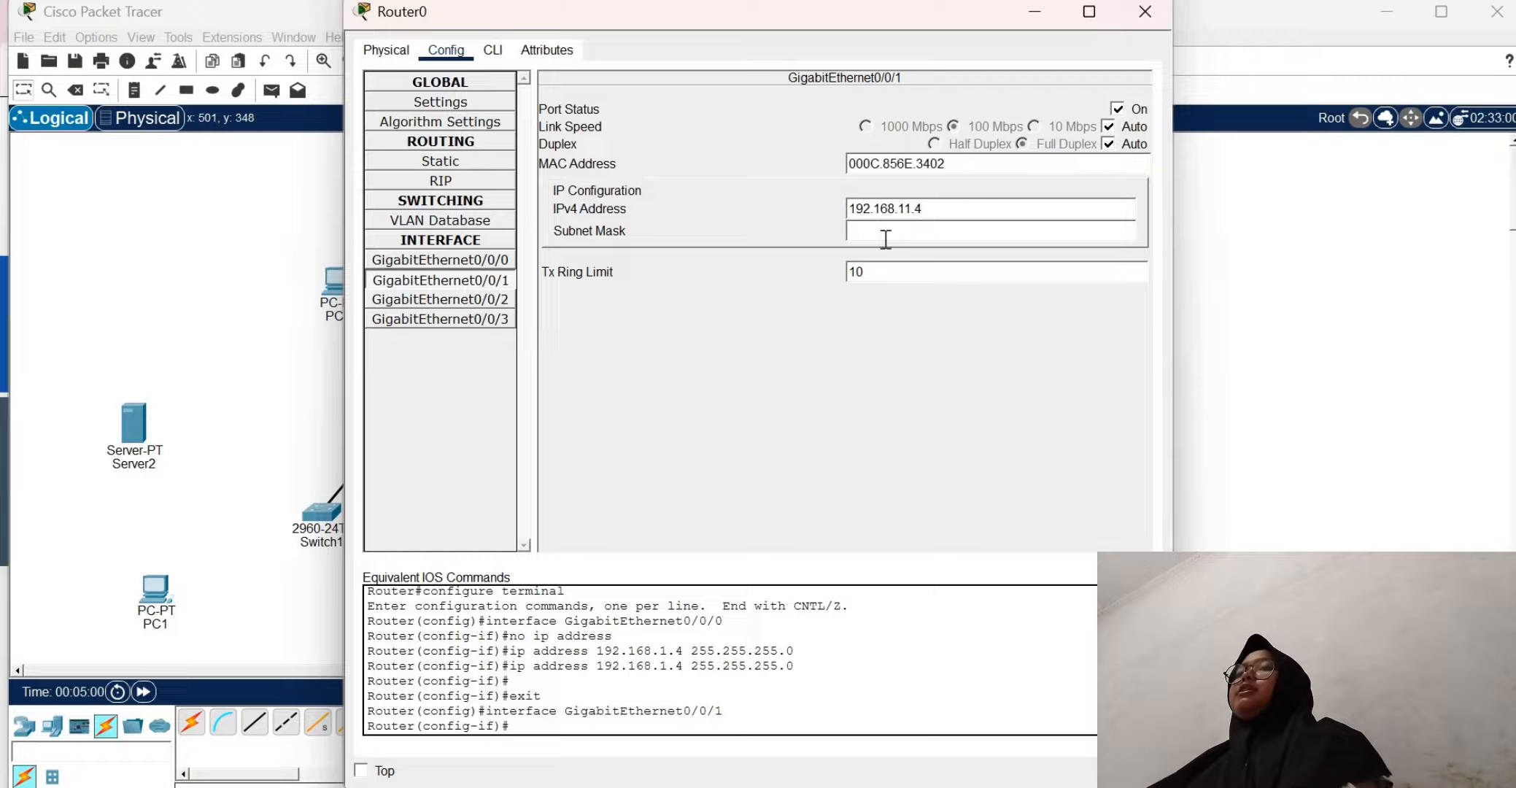
click(886, 232)
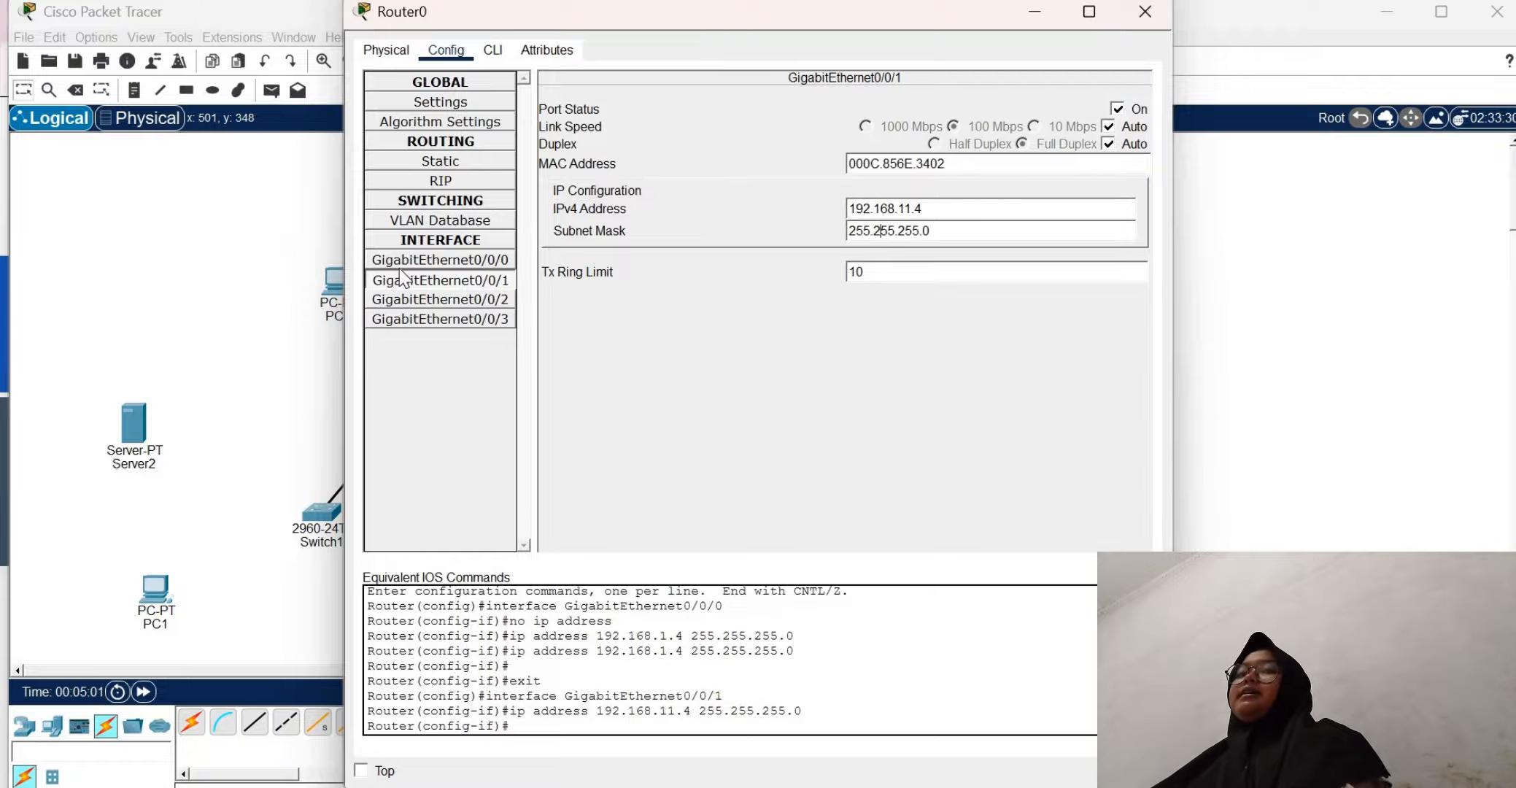
click(1143, 15)
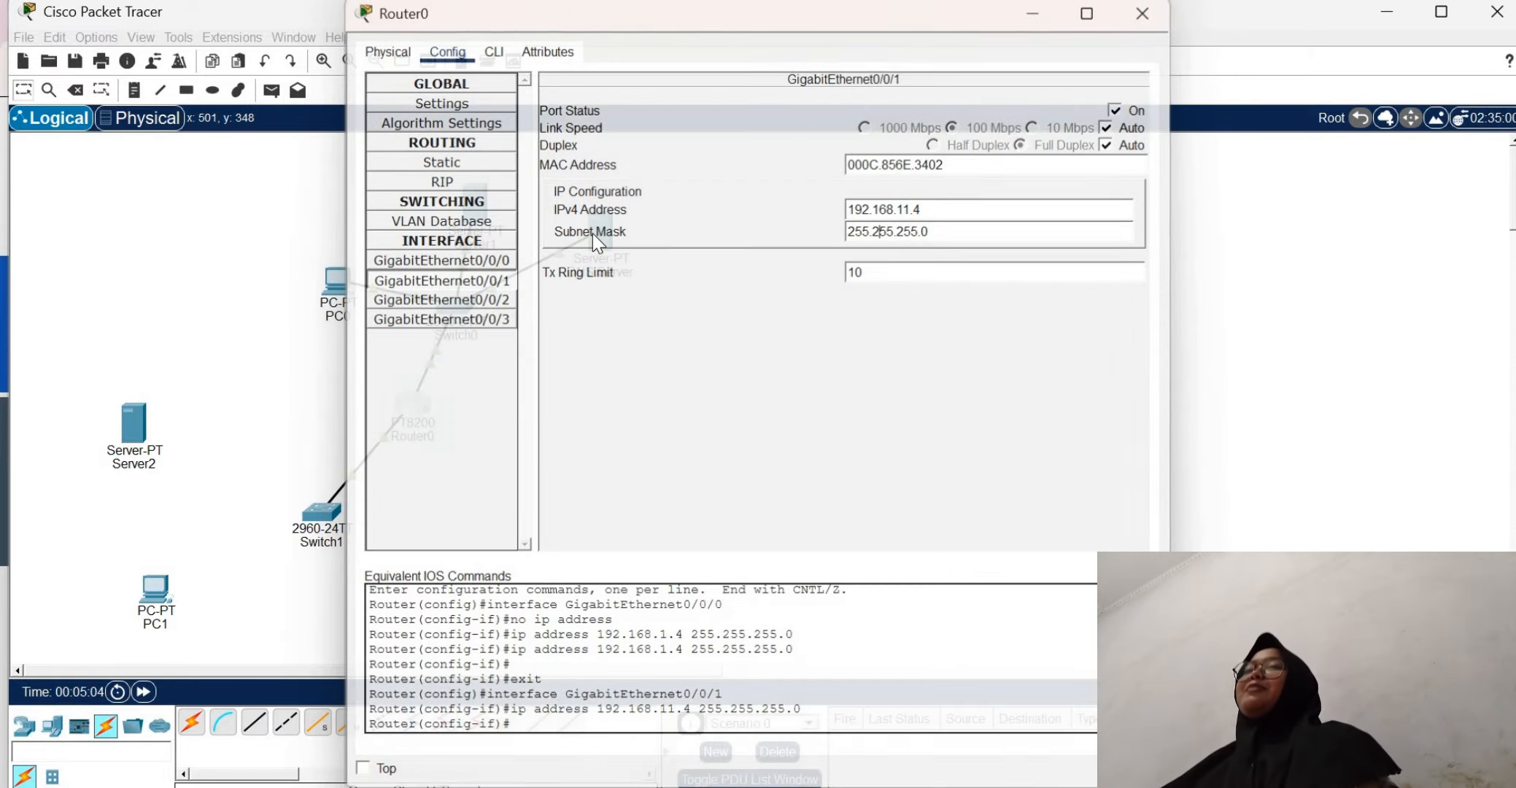
Set the DNS Server's IPv4 default gateway to 192.168.1.4, and close its configuration window
click(593, 232)
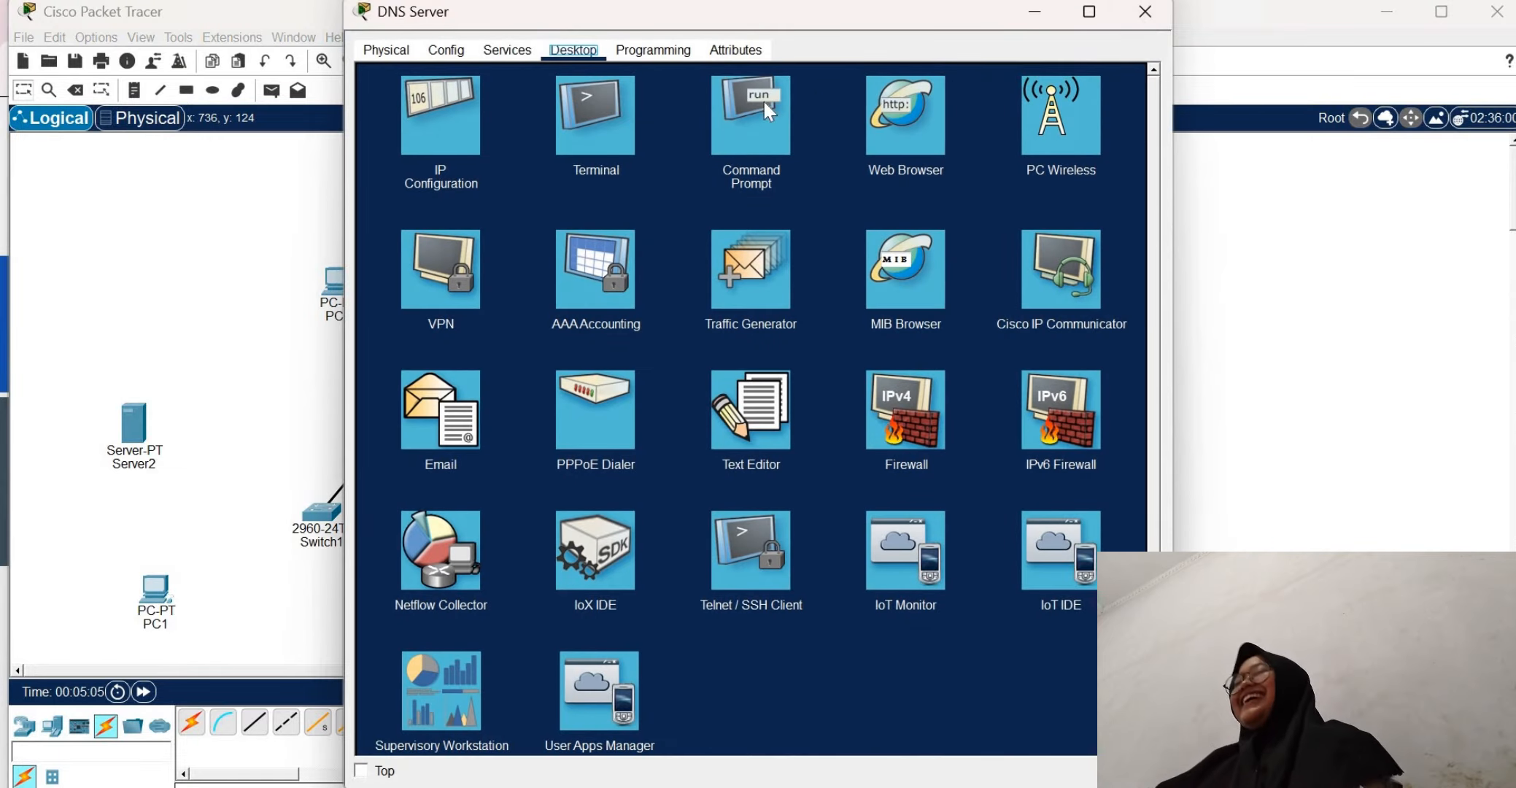
click(459, 123)
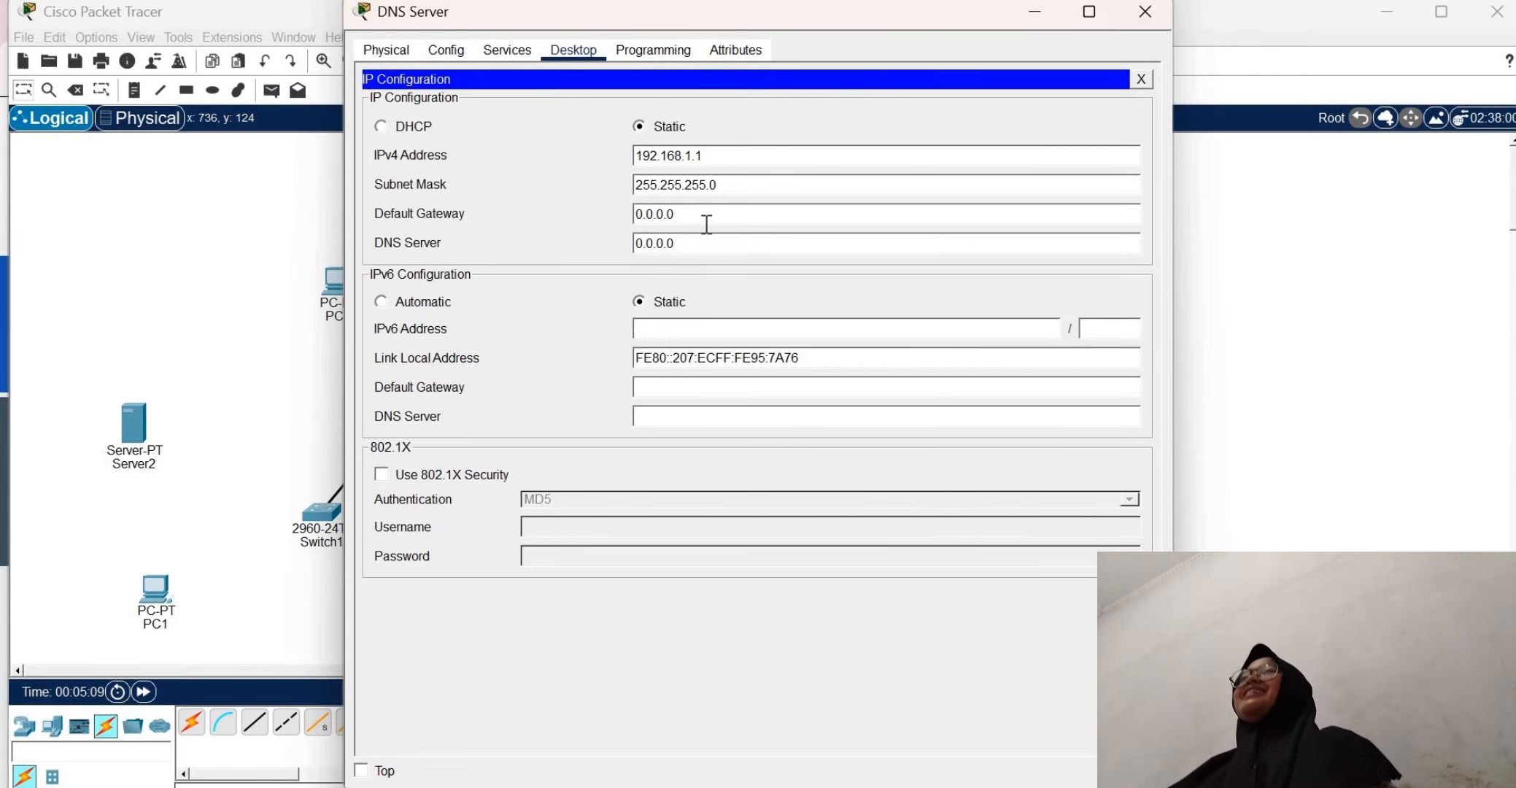
key(BackSpace)
key(BackSpace)
key(BackSpace)
key(BackSpace)
key(BackSpace)
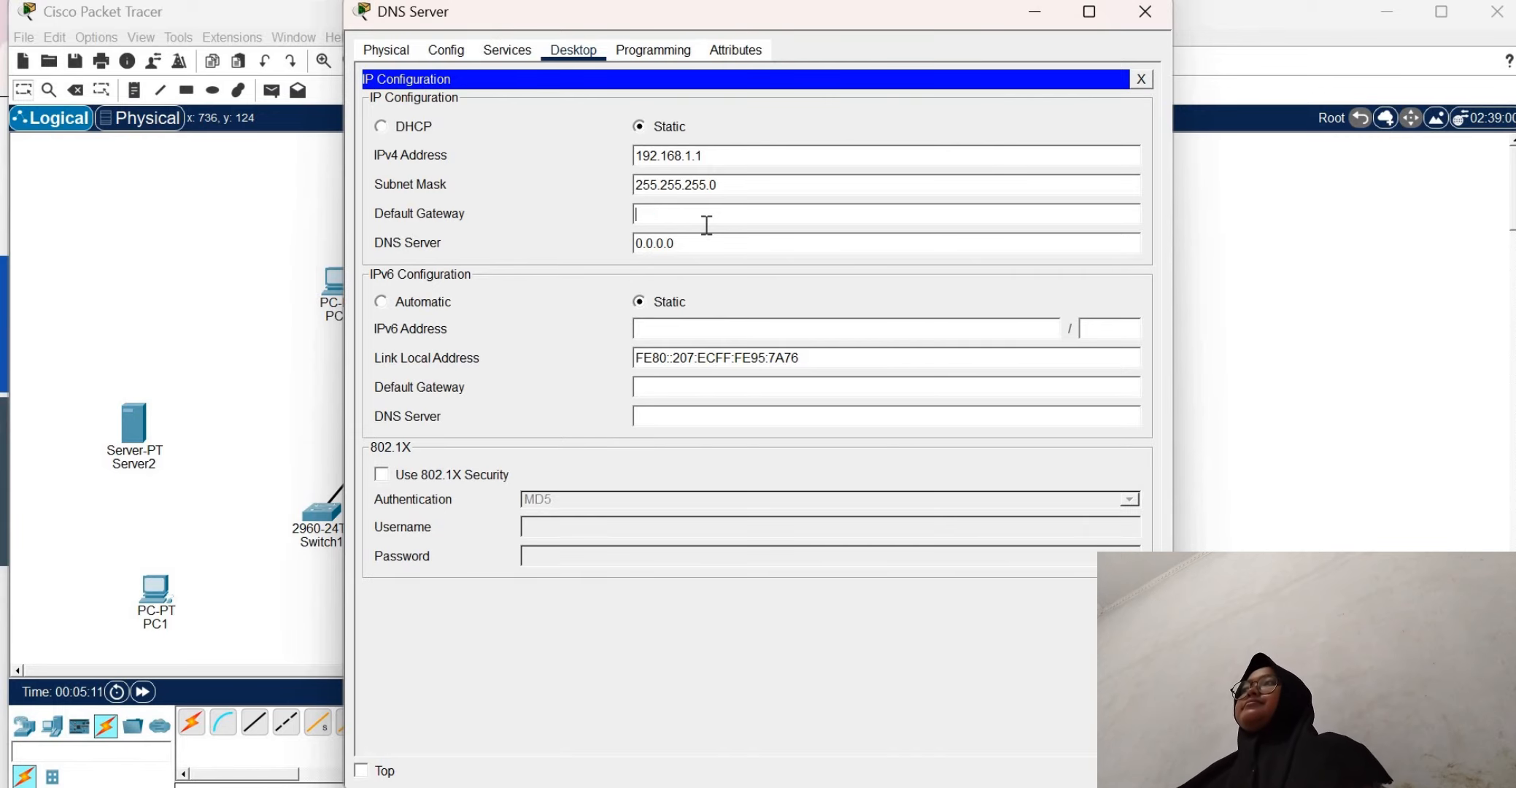
text(192.1)
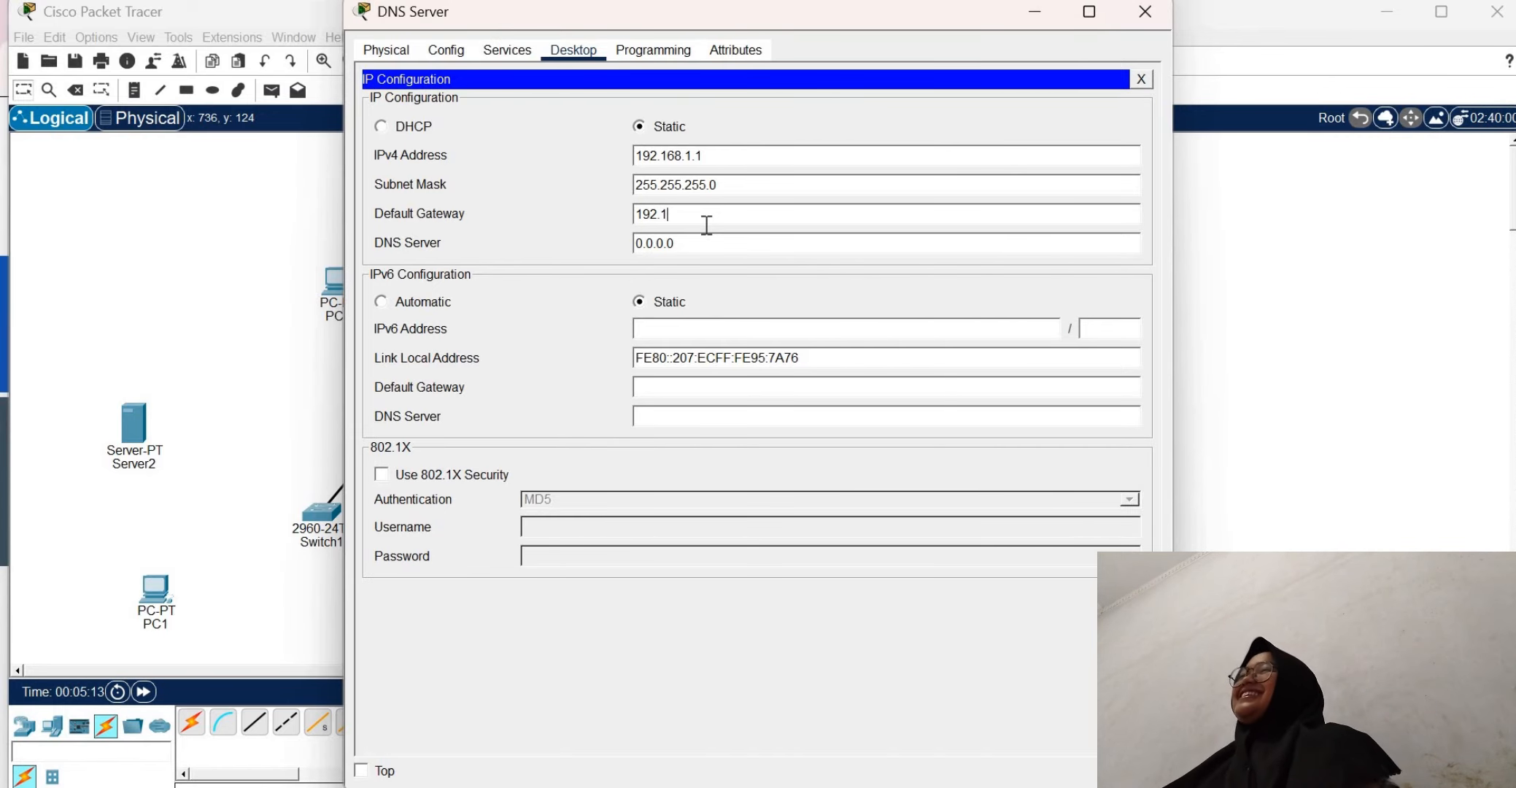
text(68.1.)
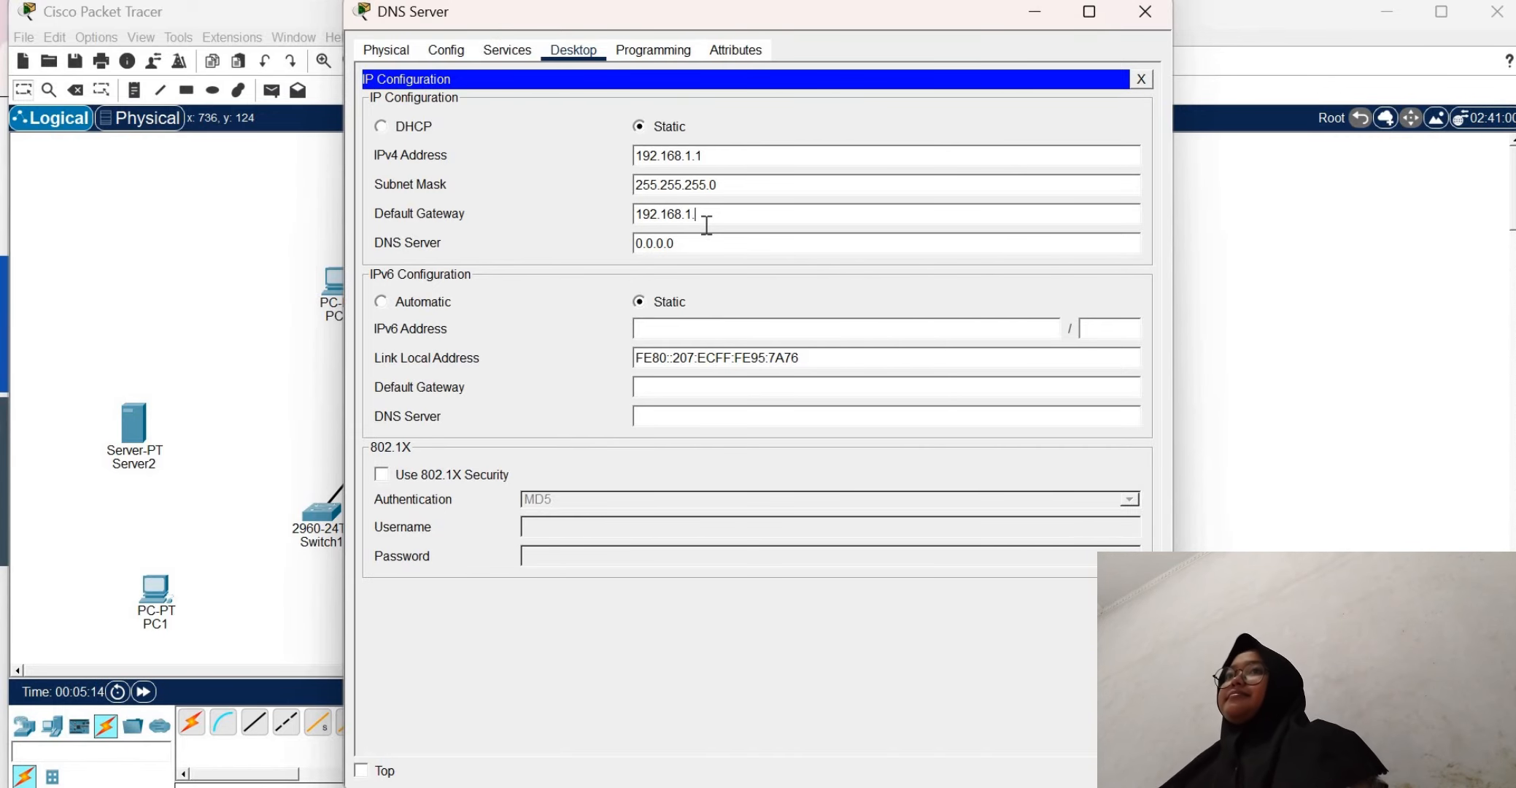
text(4)
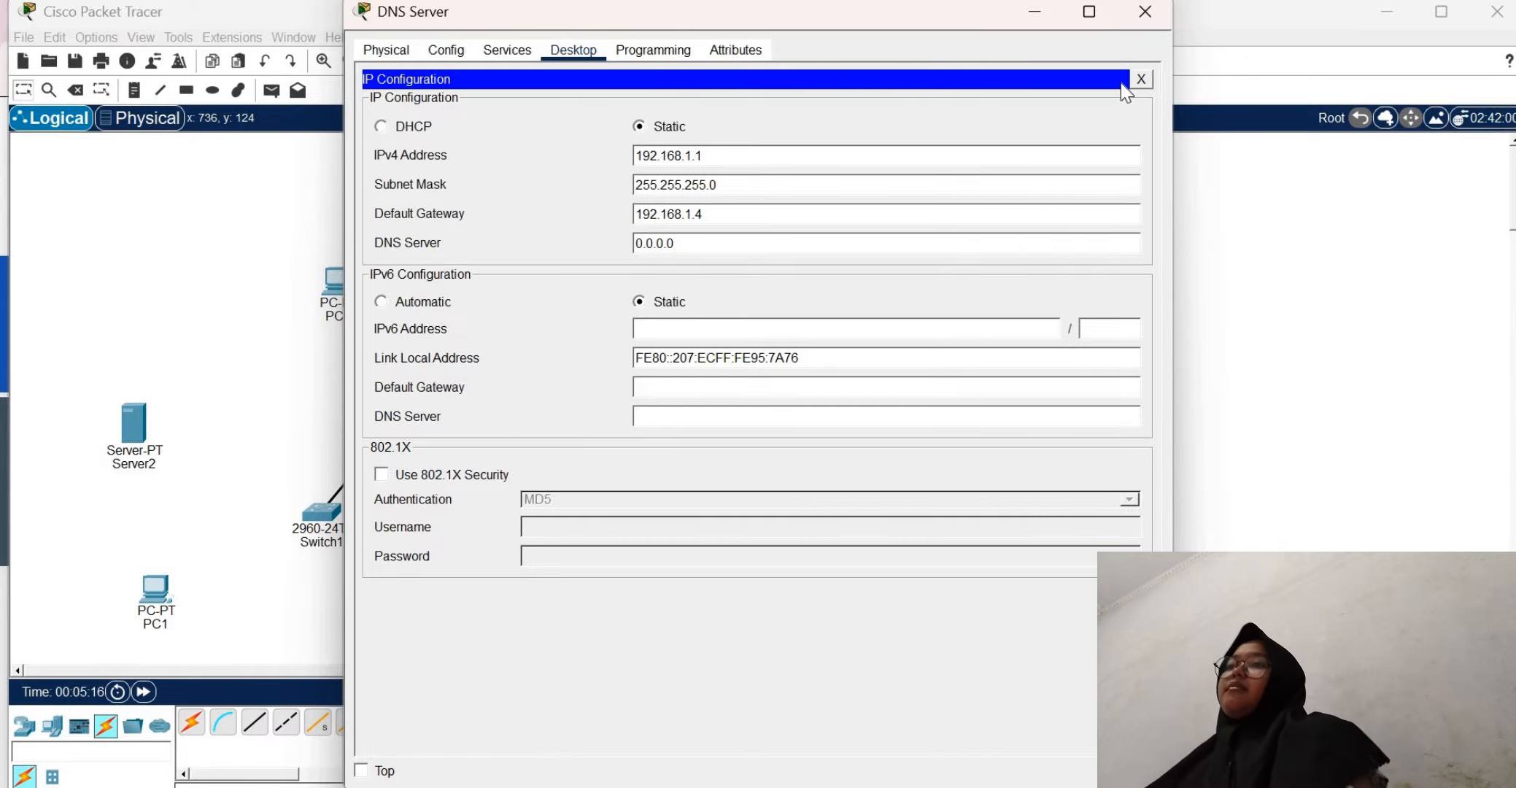
click(1141, 80)
click(1145, 11)
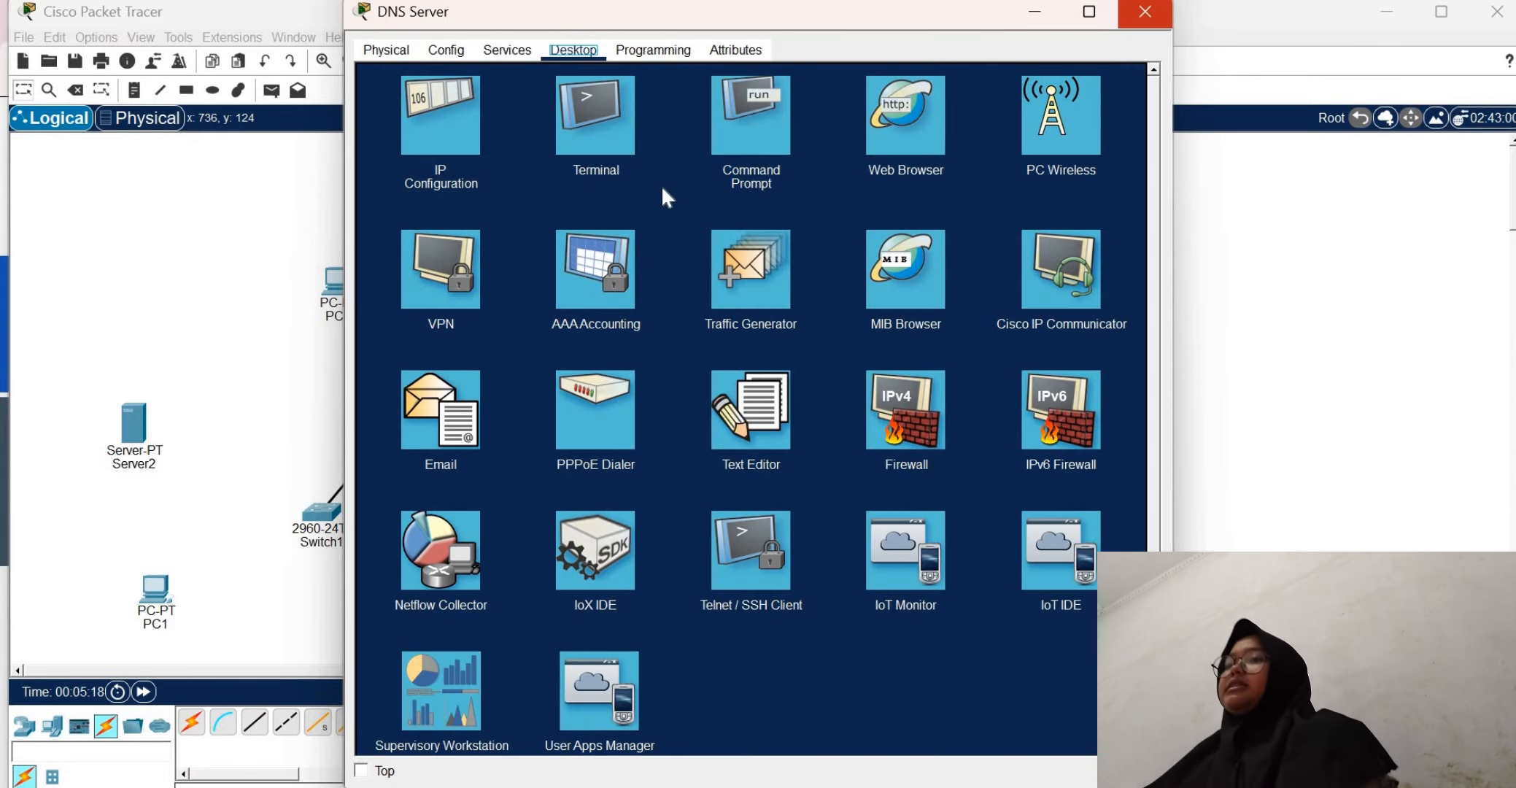
Set Server1's IPv4 default gateway to 192.168.1.4, and close its configuration window
click(476, 208)
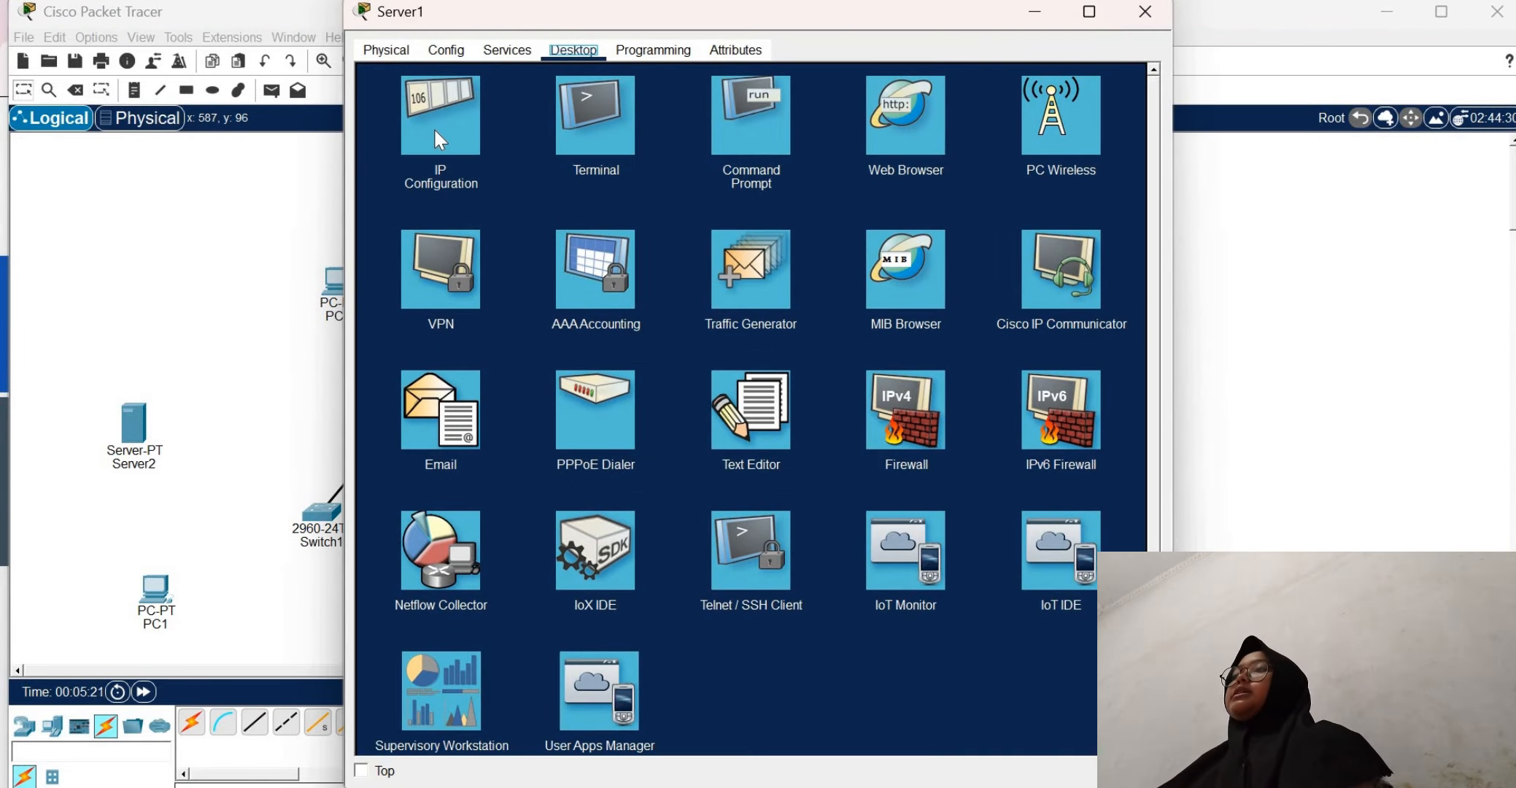
click(435, 131)
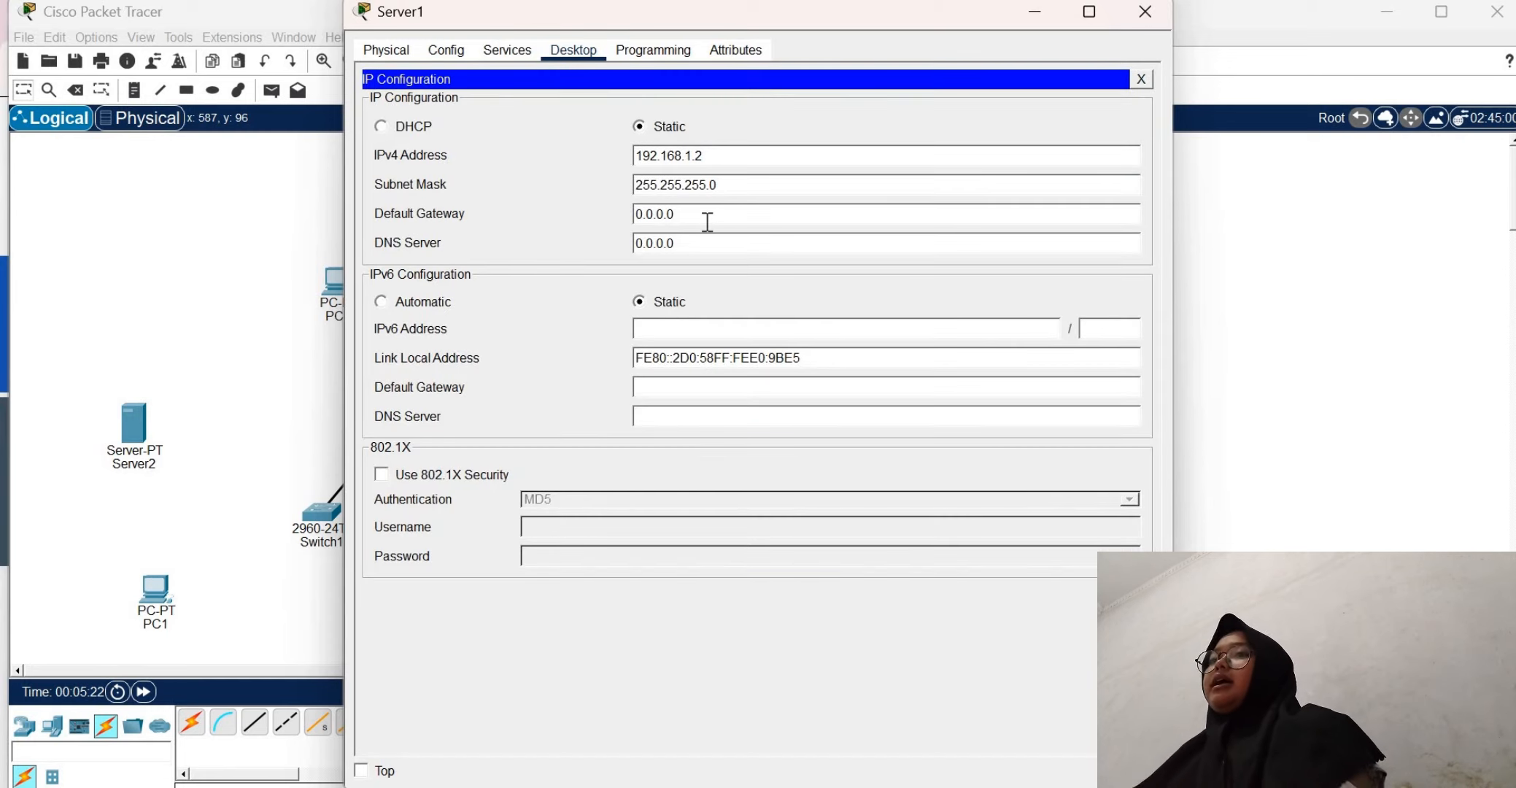
key(BackSpace)
key(BackSpace)
key(BackSpace)
key(BackSpace)
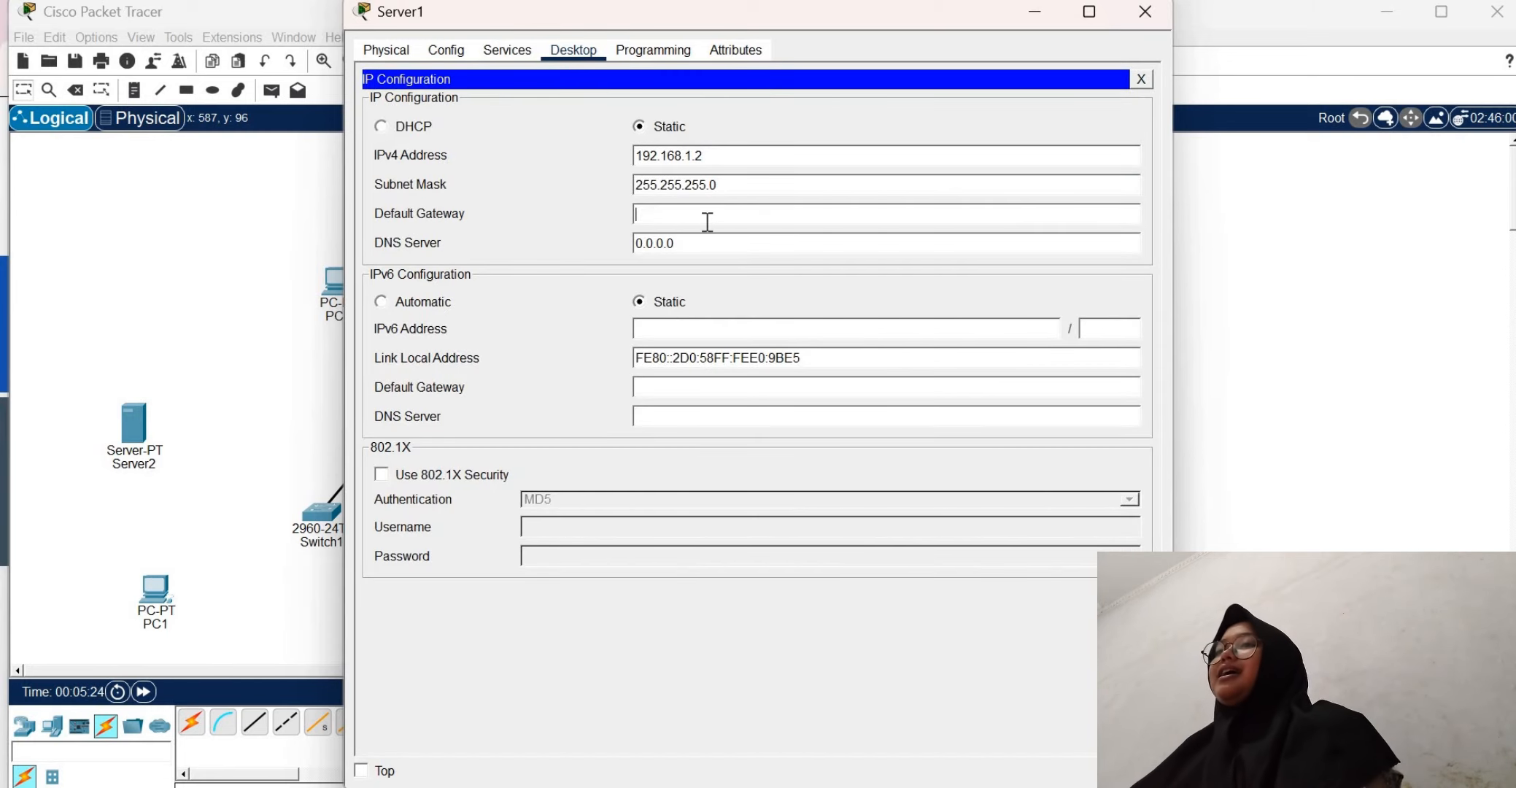
text(192.168)
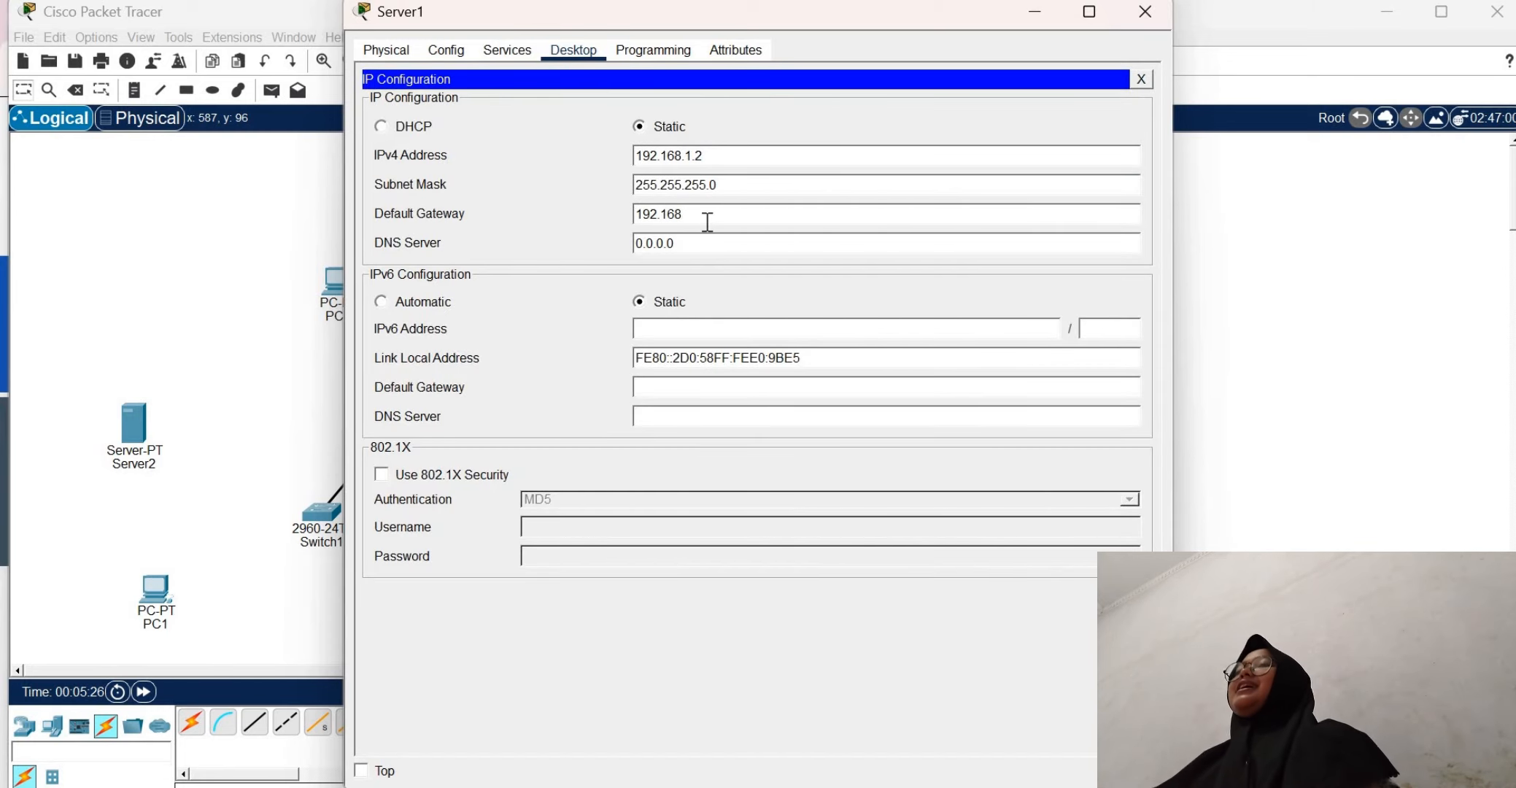
text(.1.4)
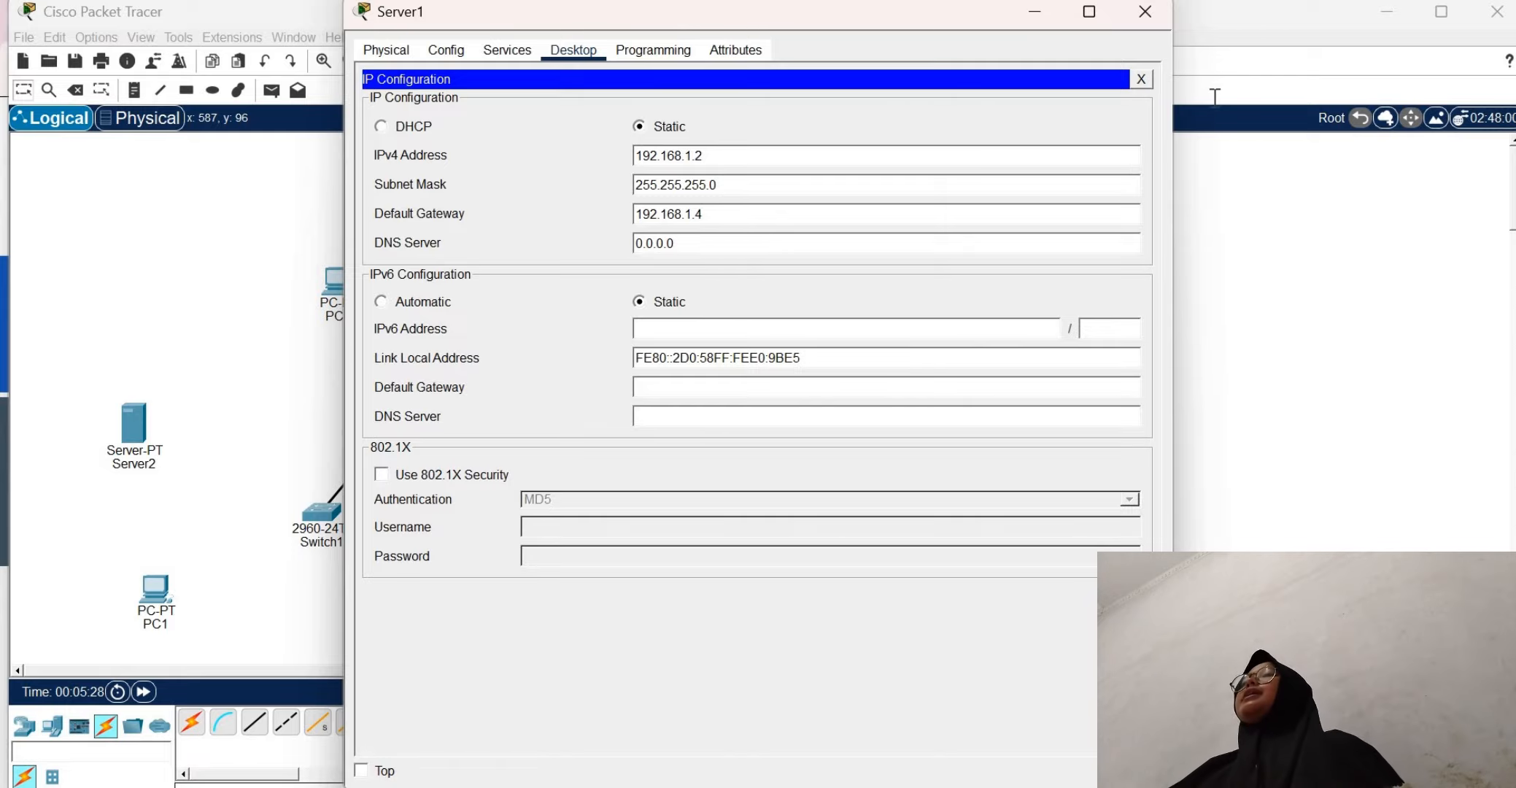
key(Tab)
click(1152, 78)
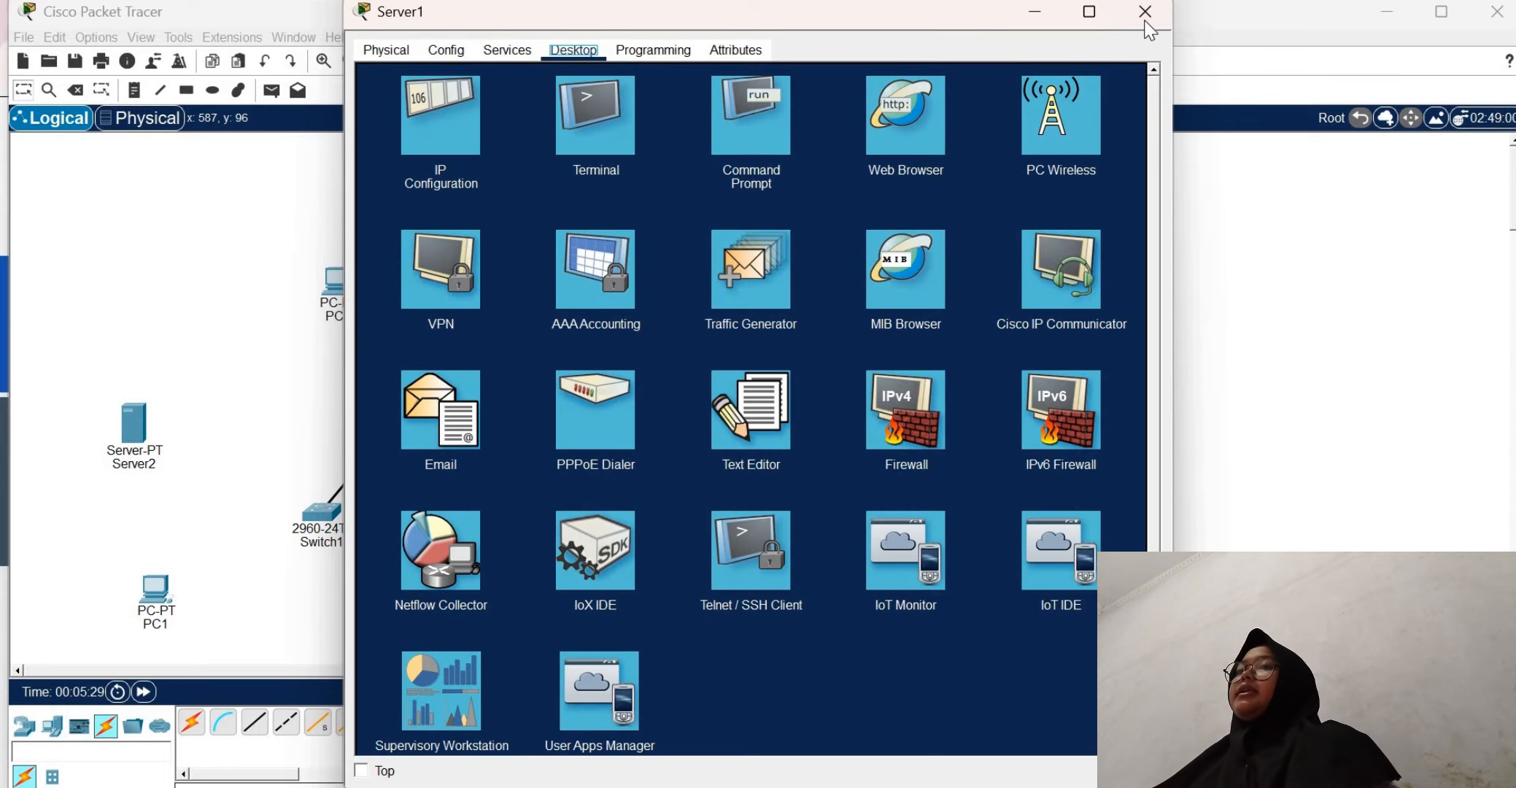
click(1146, 12)
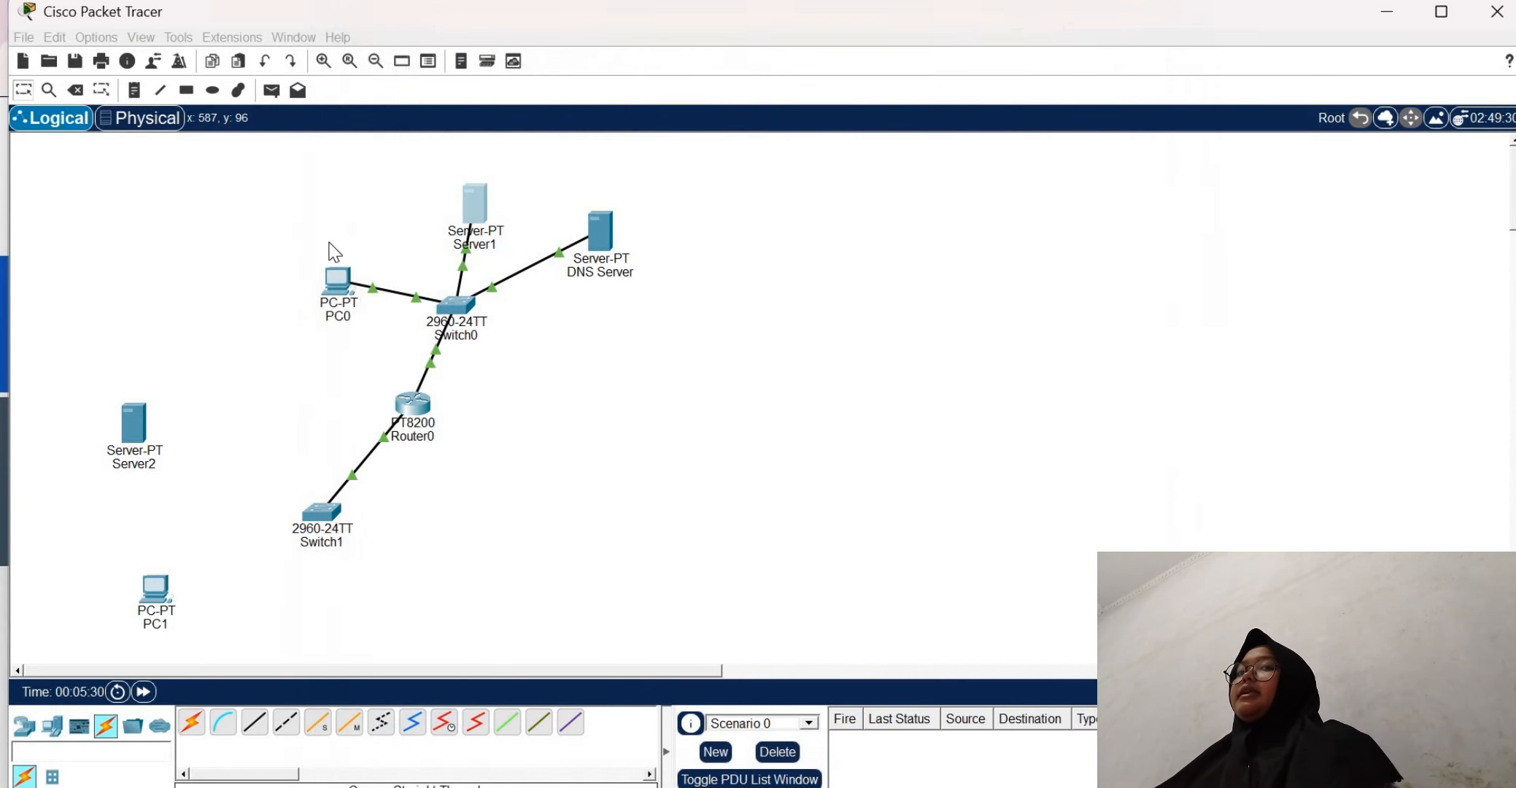
Set PC0's IPv4 default gateway to 192.168.1.4, and close its configuration window
click(351, 307)
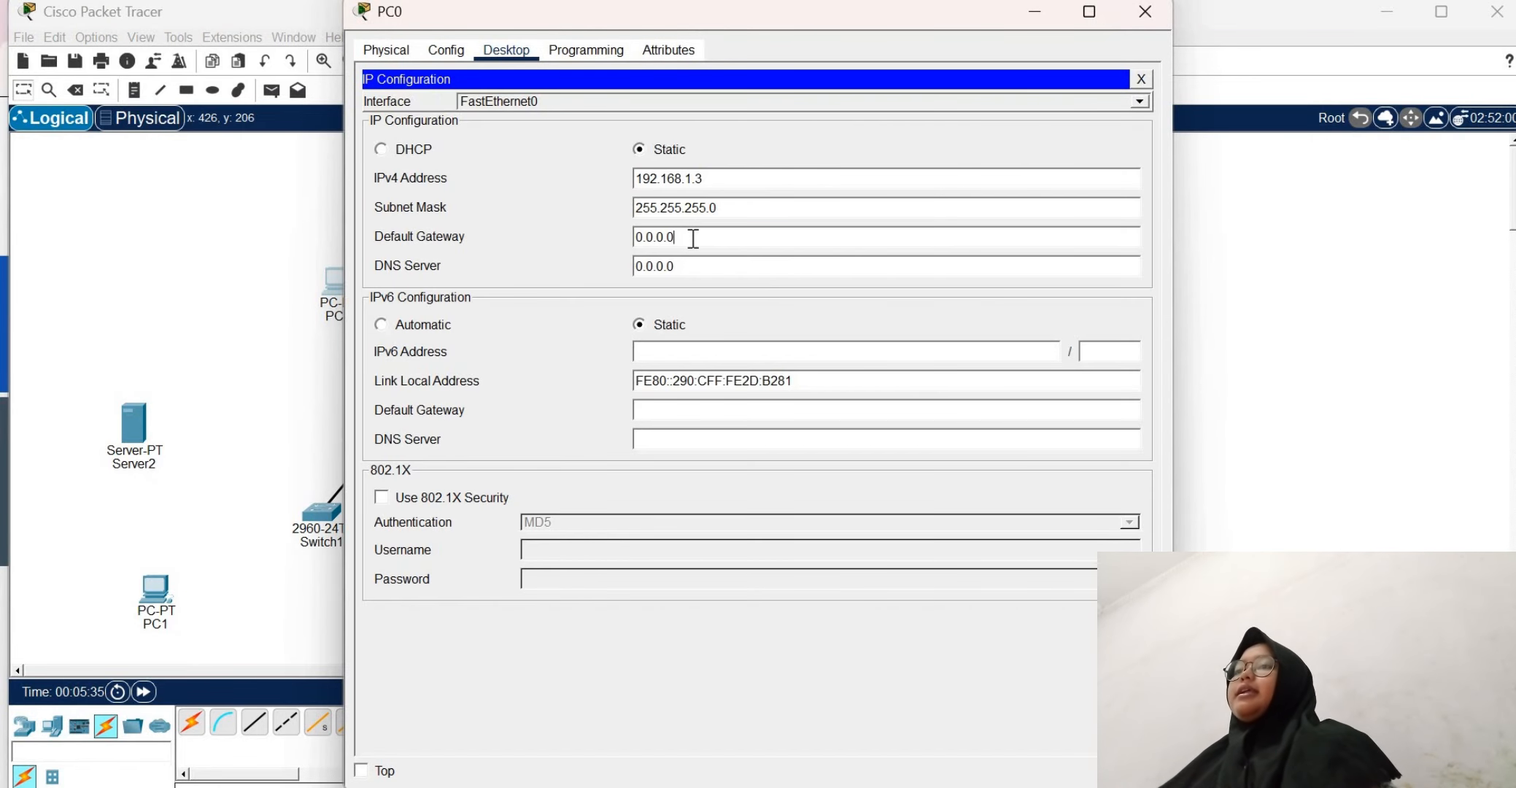
key(BackSpace)
key(BackSpace)
key(BackSpace)
text(19)
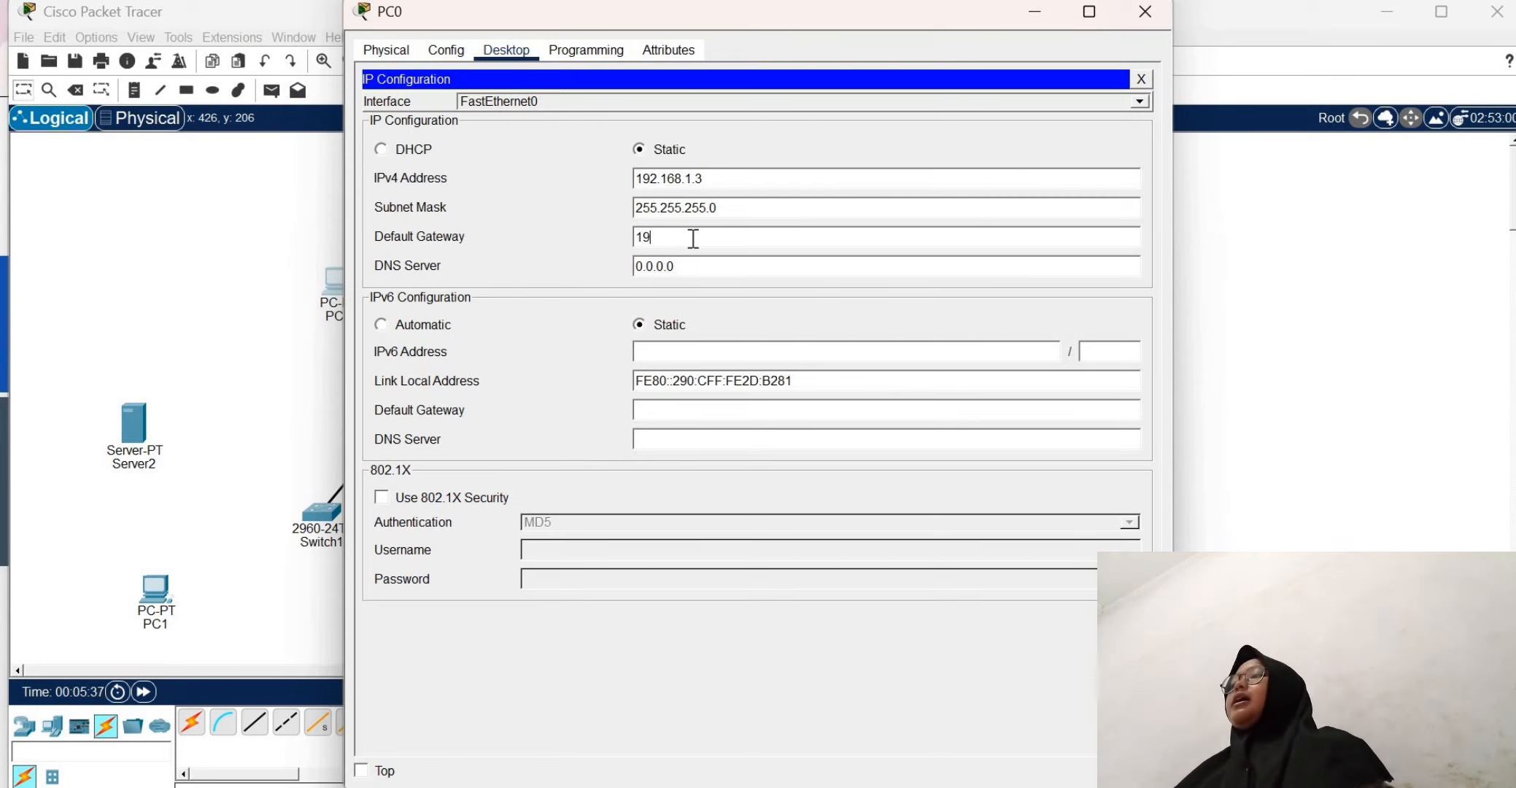
text(2.168)
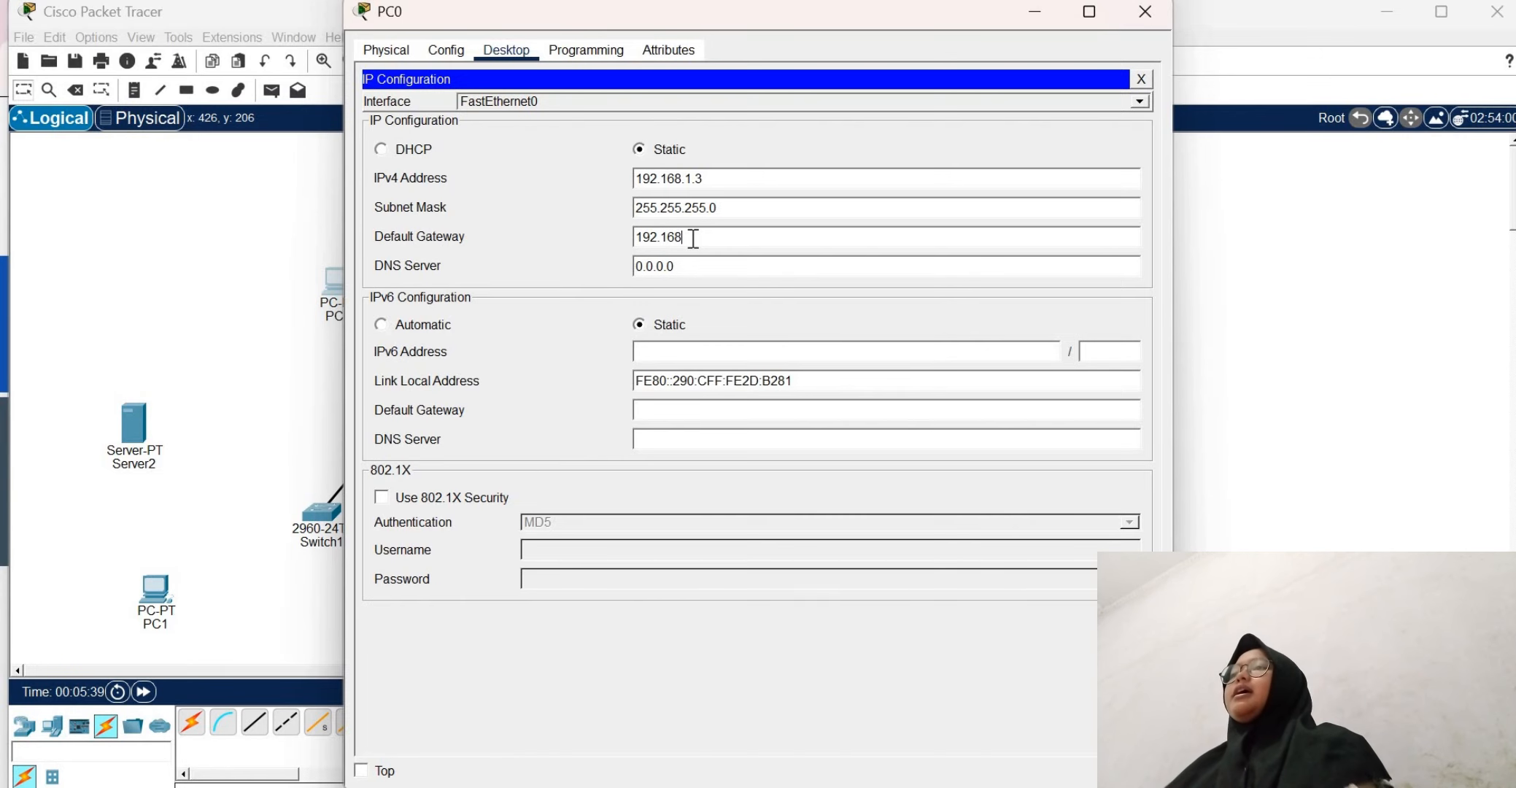
text(.1.4)
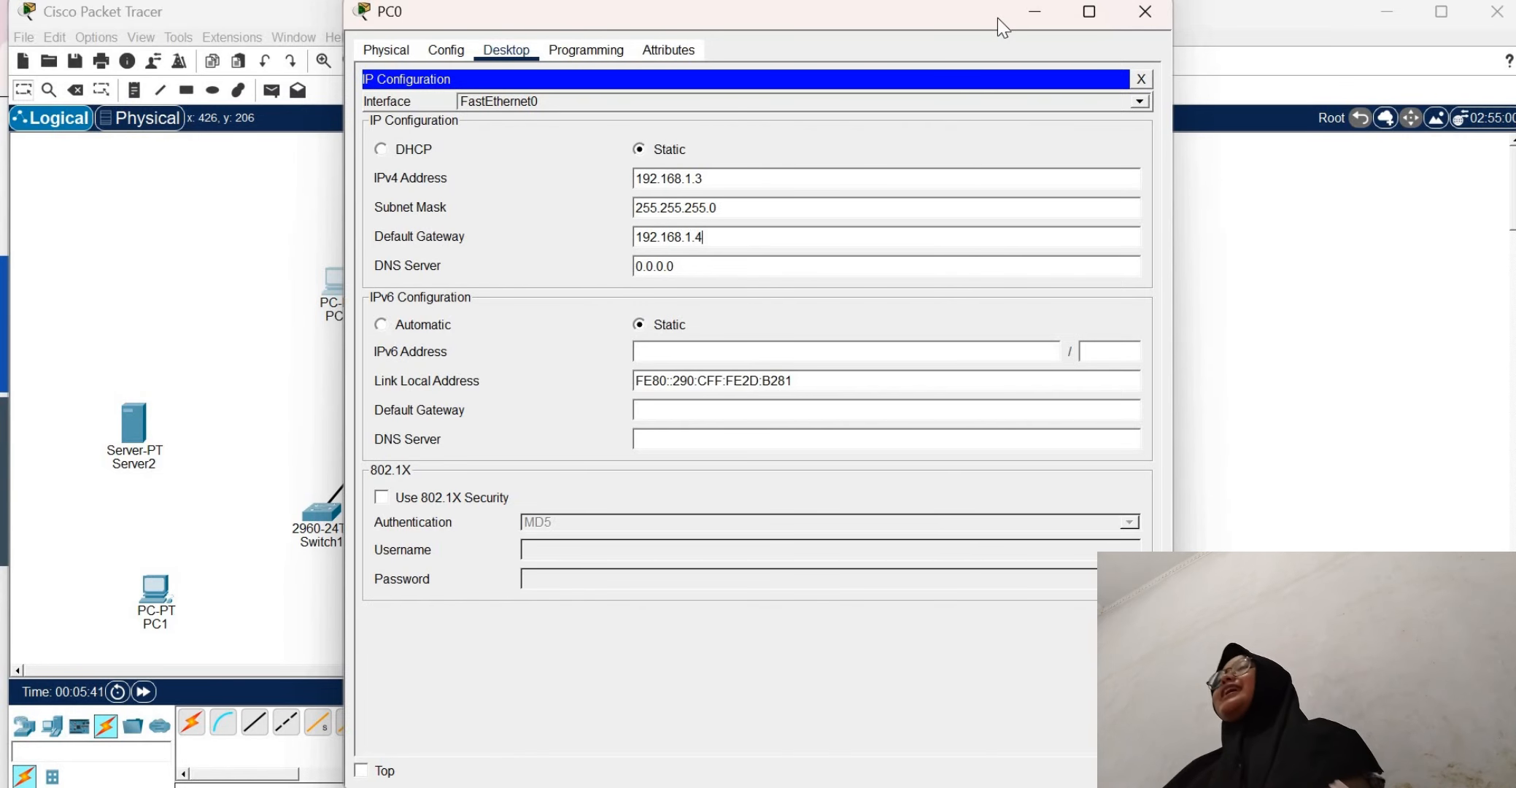
click(1143, 78)
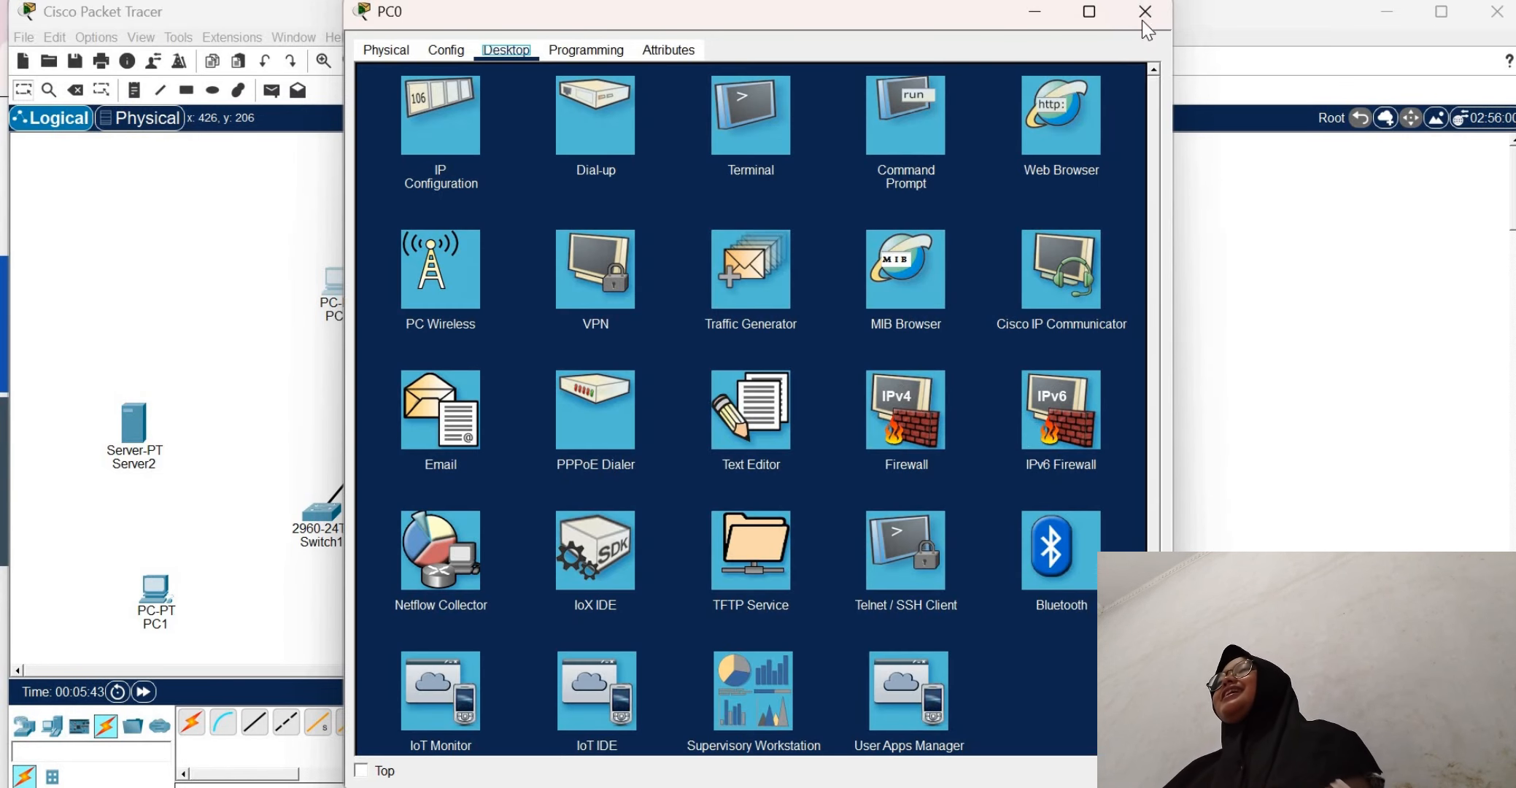
click(1144, 11)
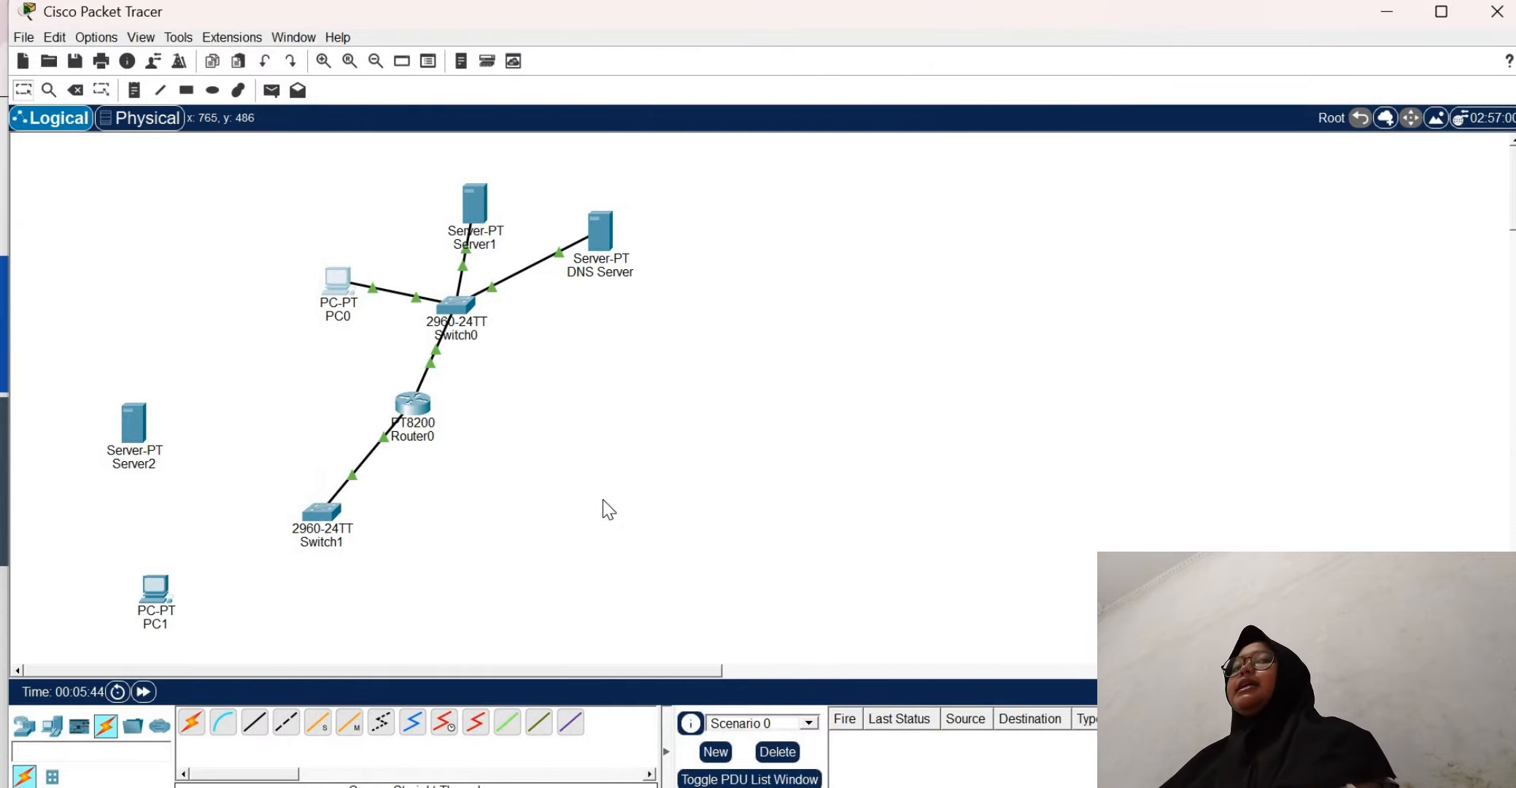
Rename Server1 on the logical workspace as ilkom.com
click(476, 246)
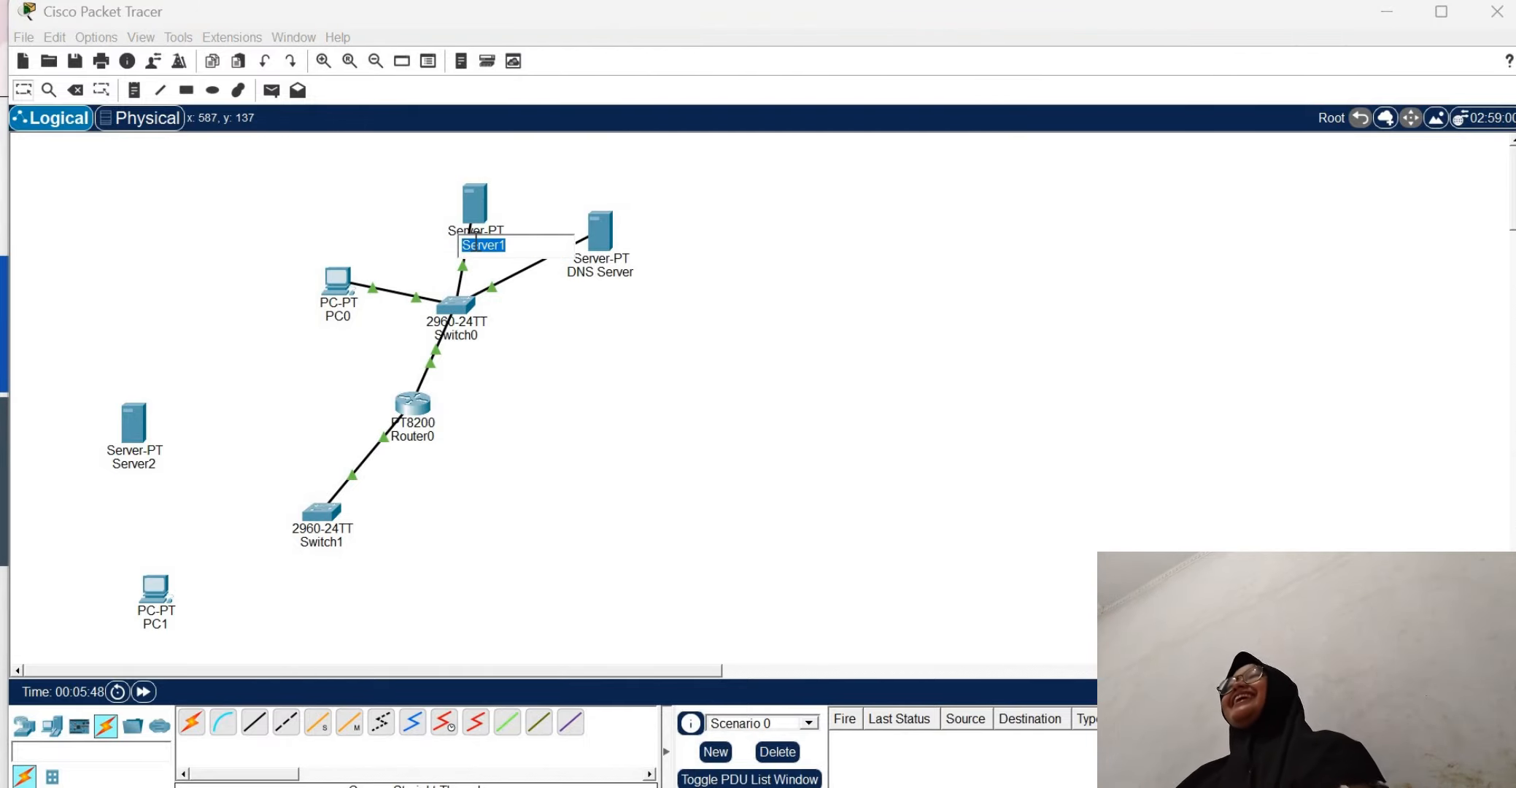
text(IL)
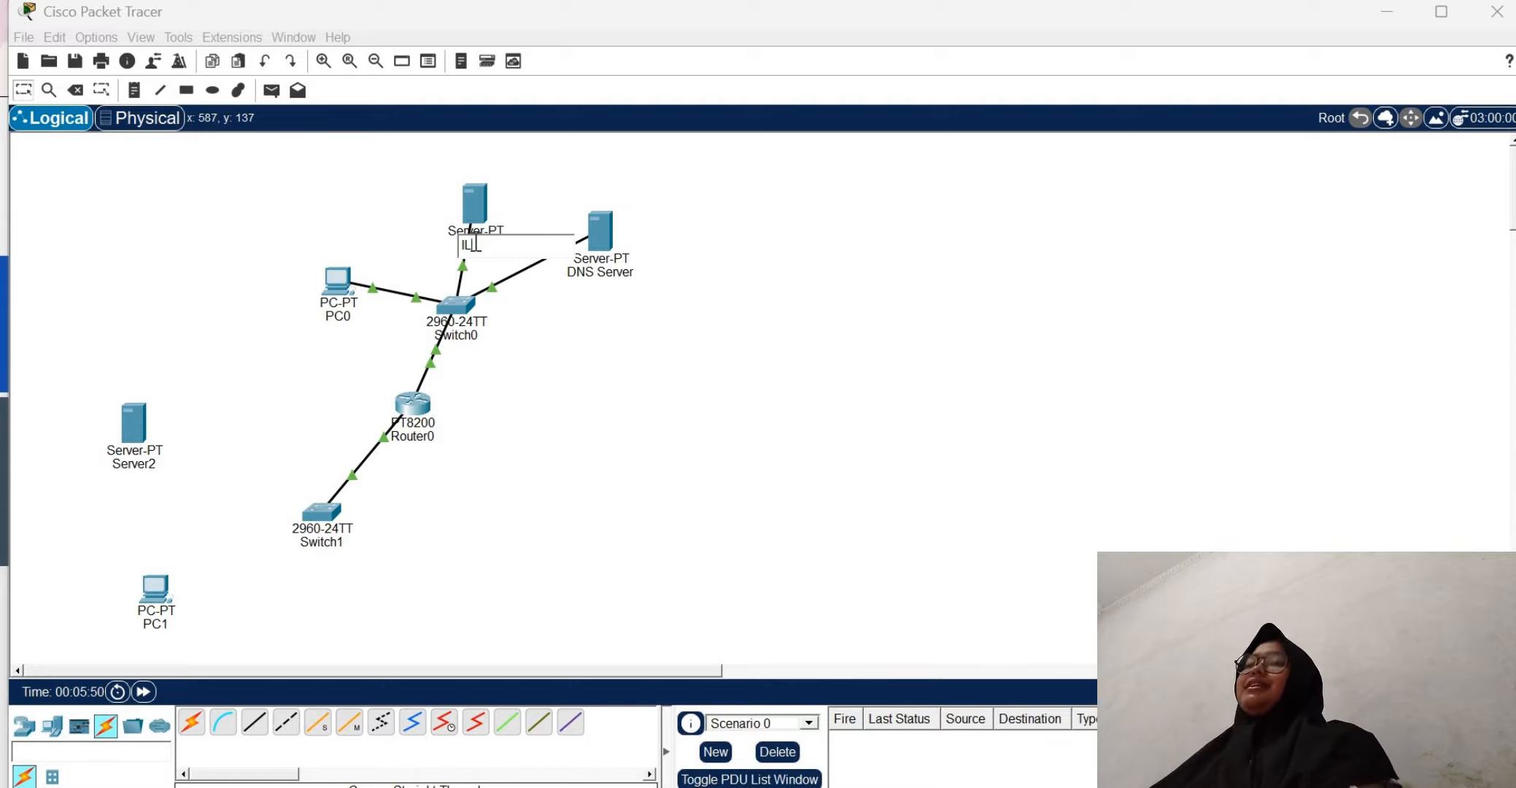
key(BackSpace)
key(BackSpace)
text(ilkom)
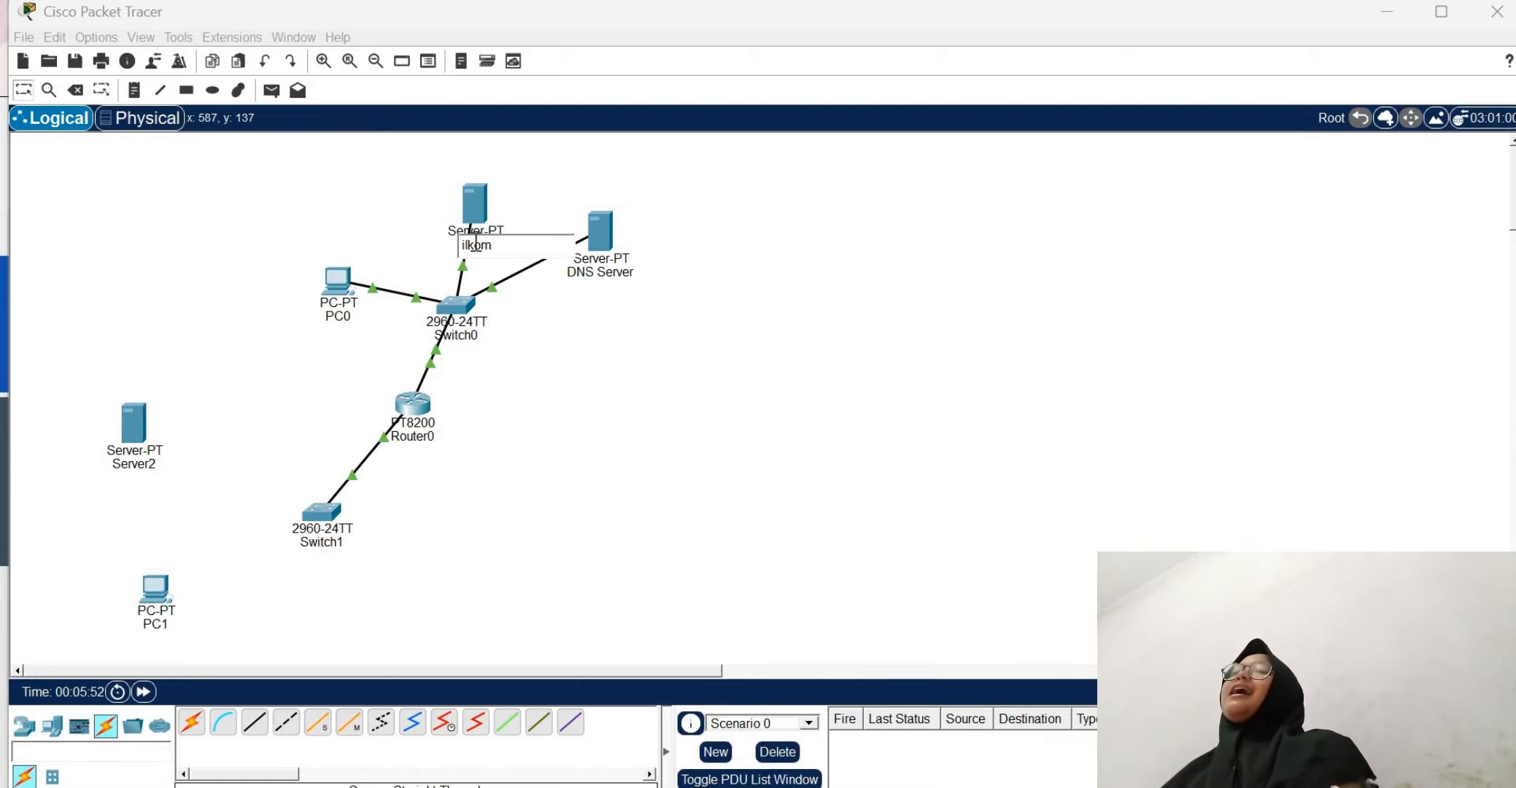
text(.com)
key(Return)
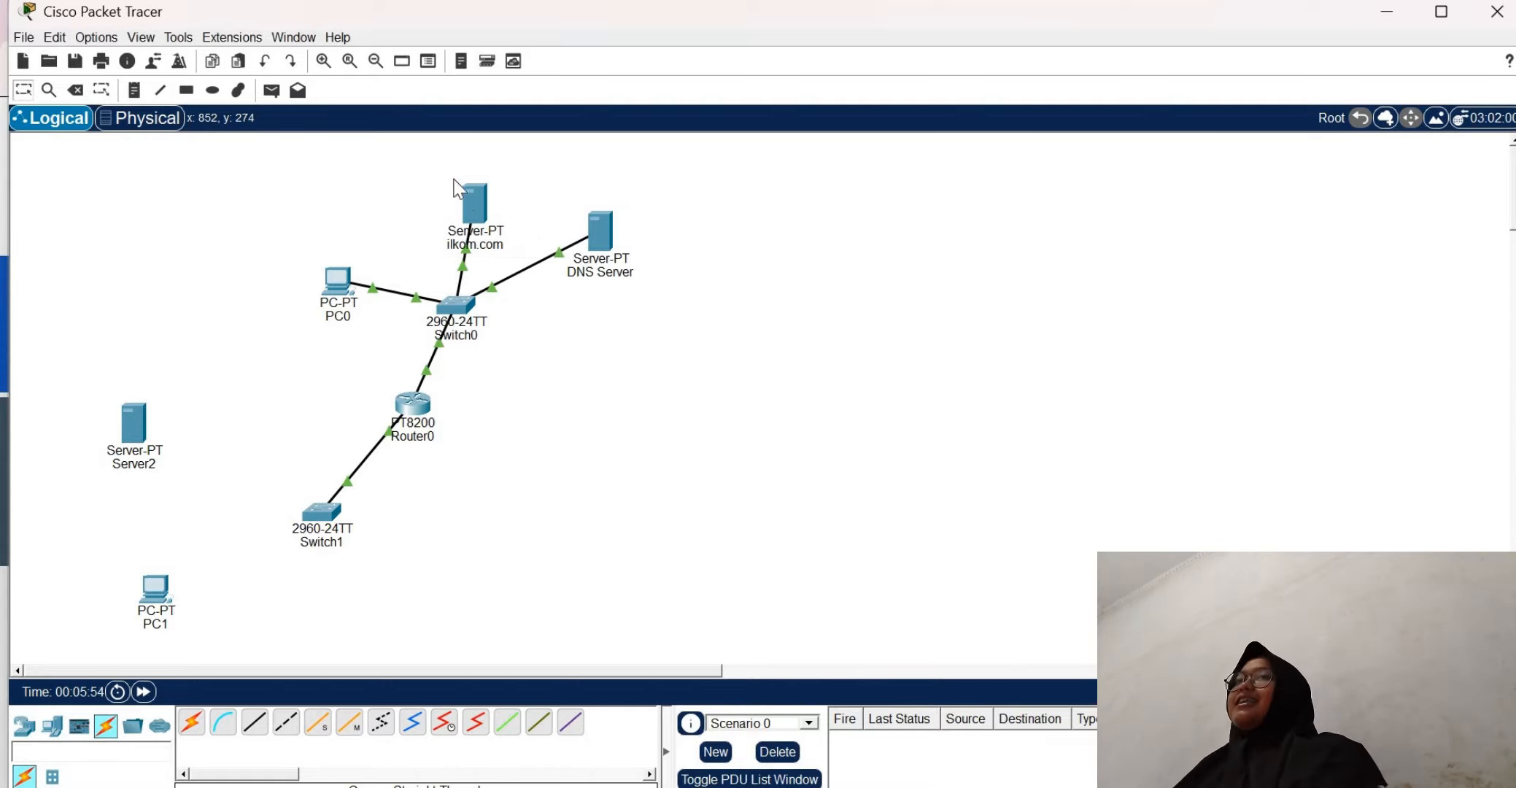
Turn on the DNS service on the ilkom.com server
click(483, 213)
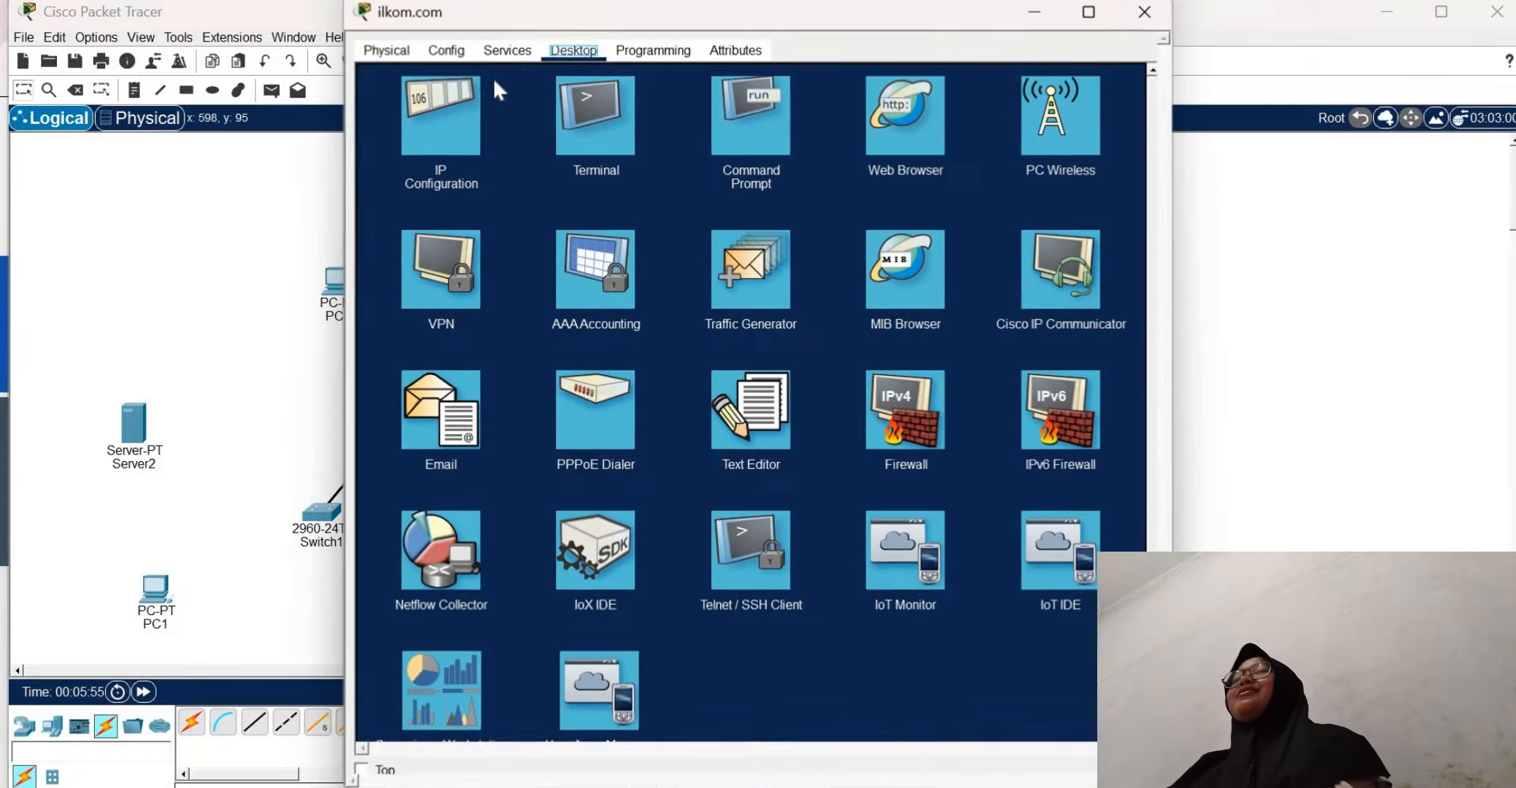
click(511, 51)
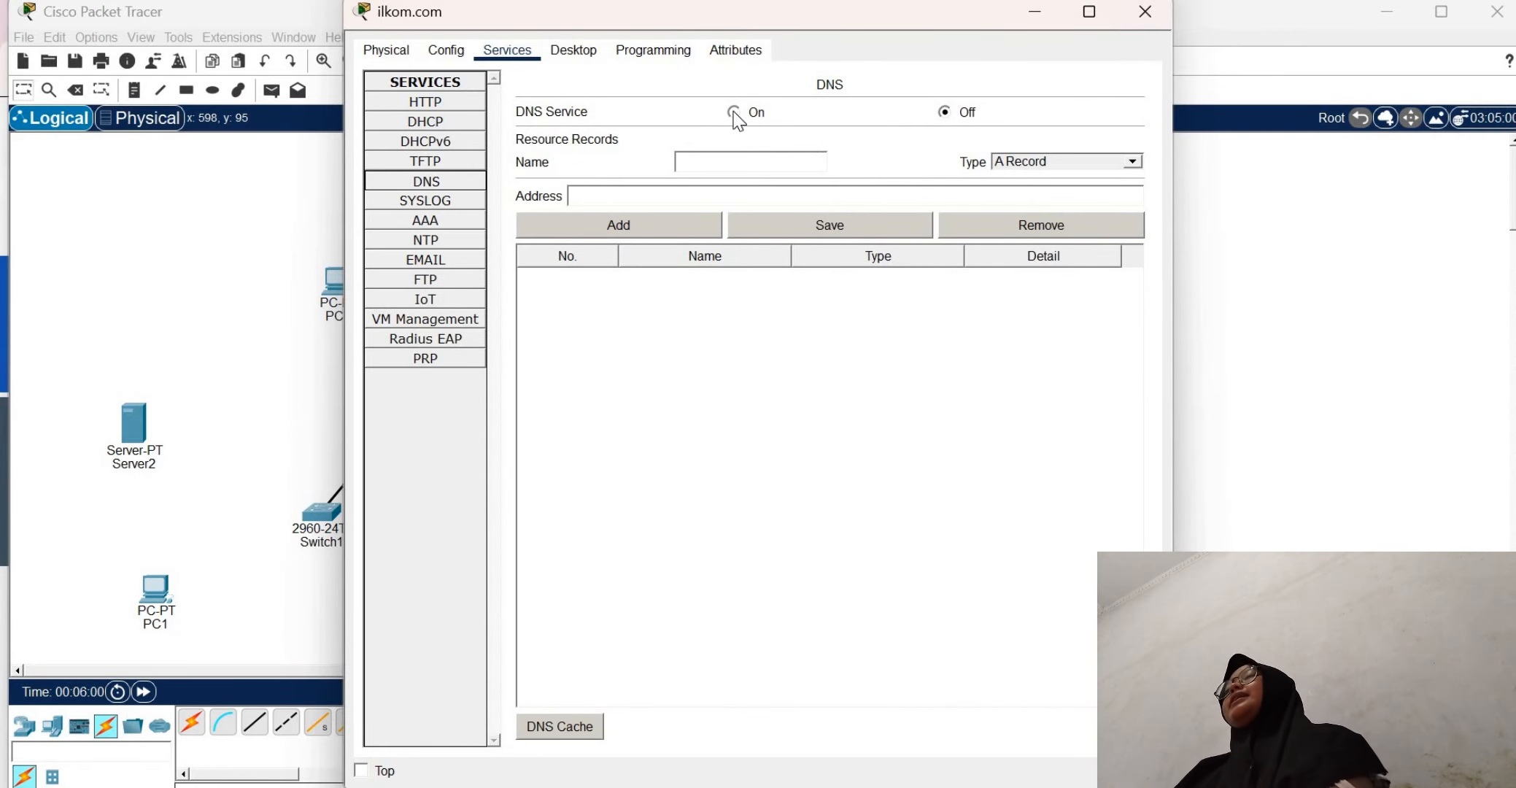
click(734, 112)
Add a DNS A record named ilkom.com with address 192.168.1.2 on the ilkom.com server, and close its window
click(730, 165)
text(i)
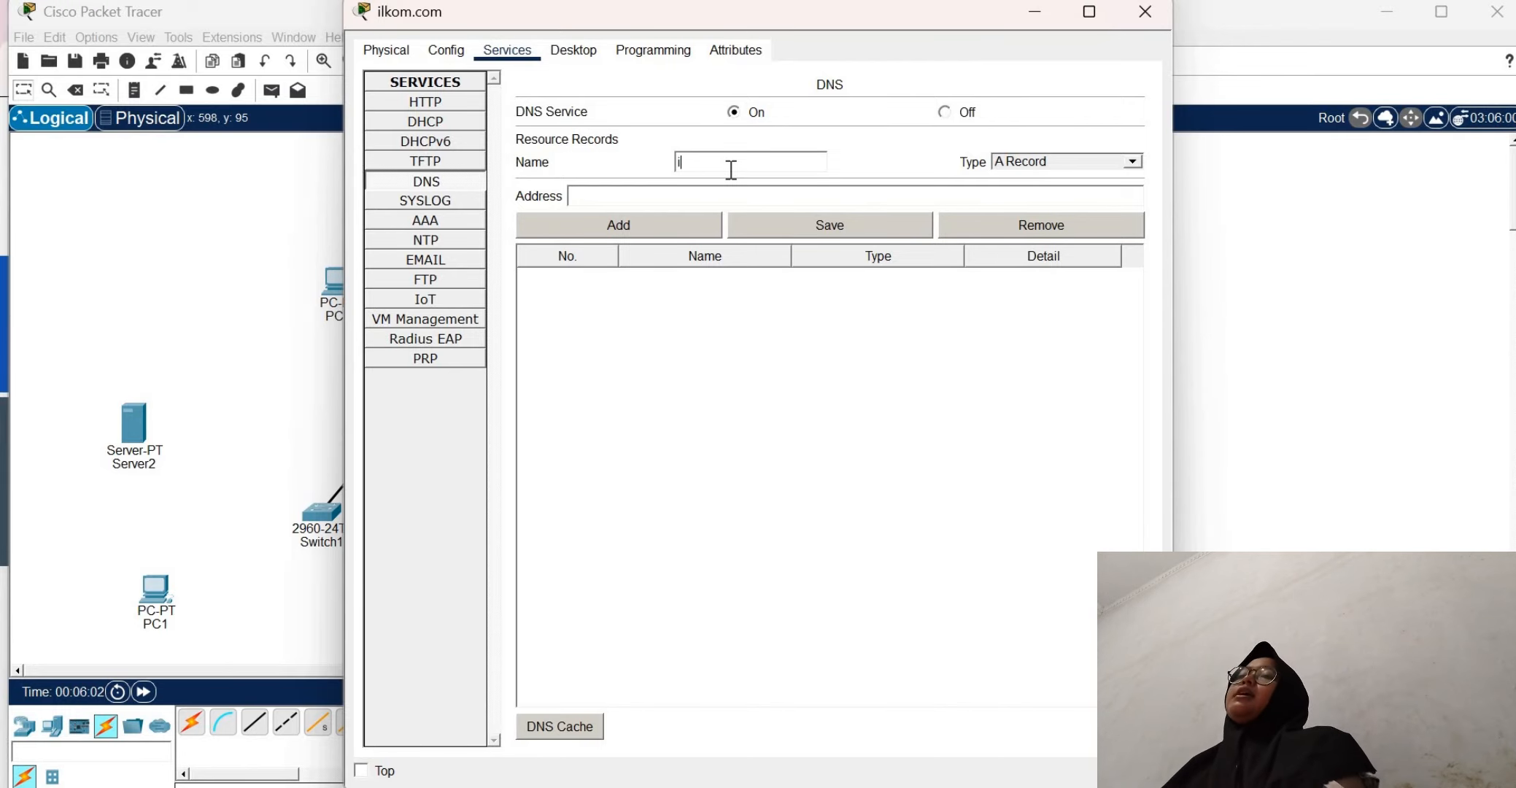
text(lkom.com)
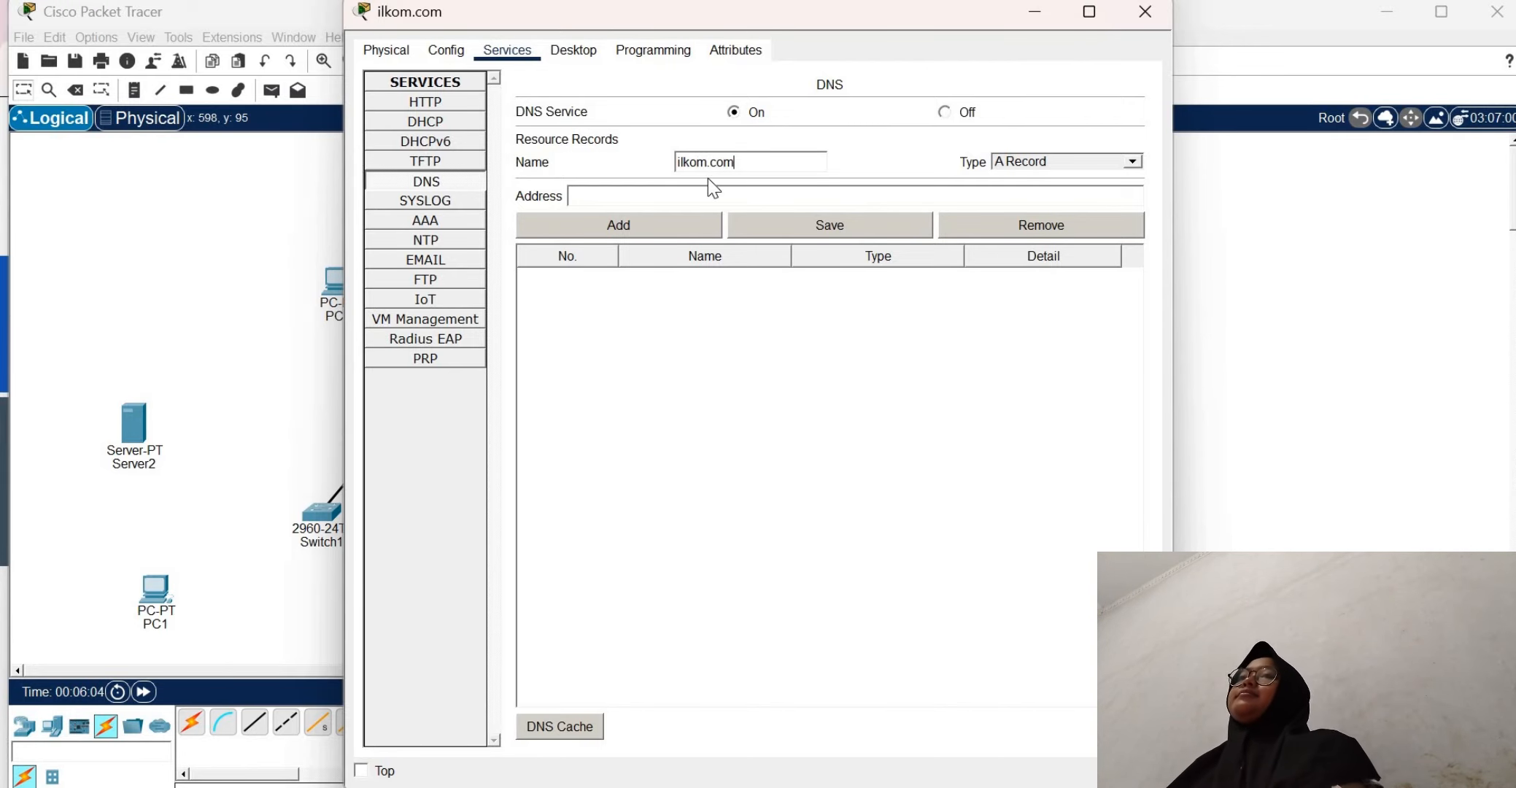
click(653, 196)
text(192.16)
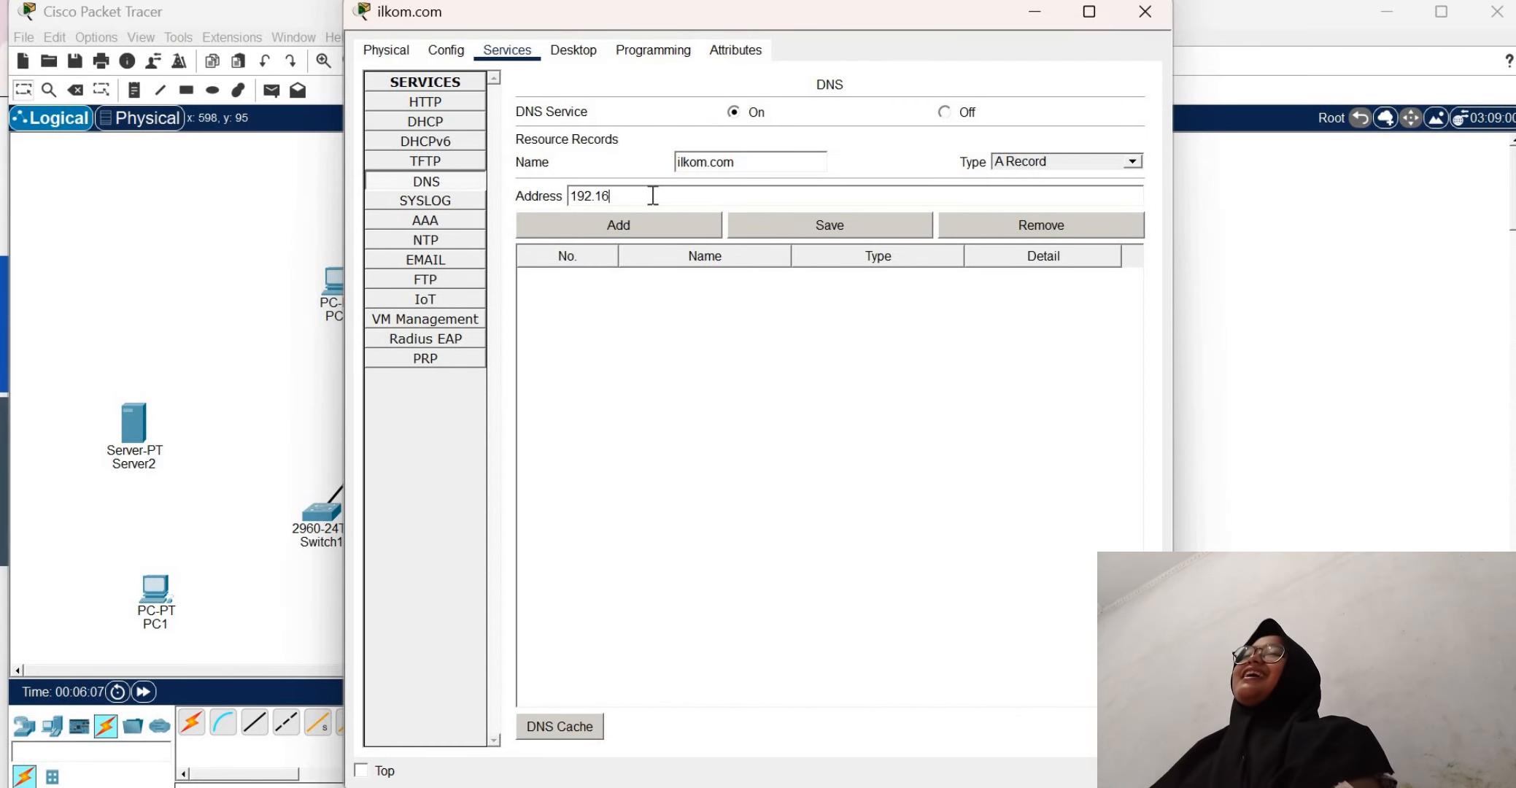
text(8.)
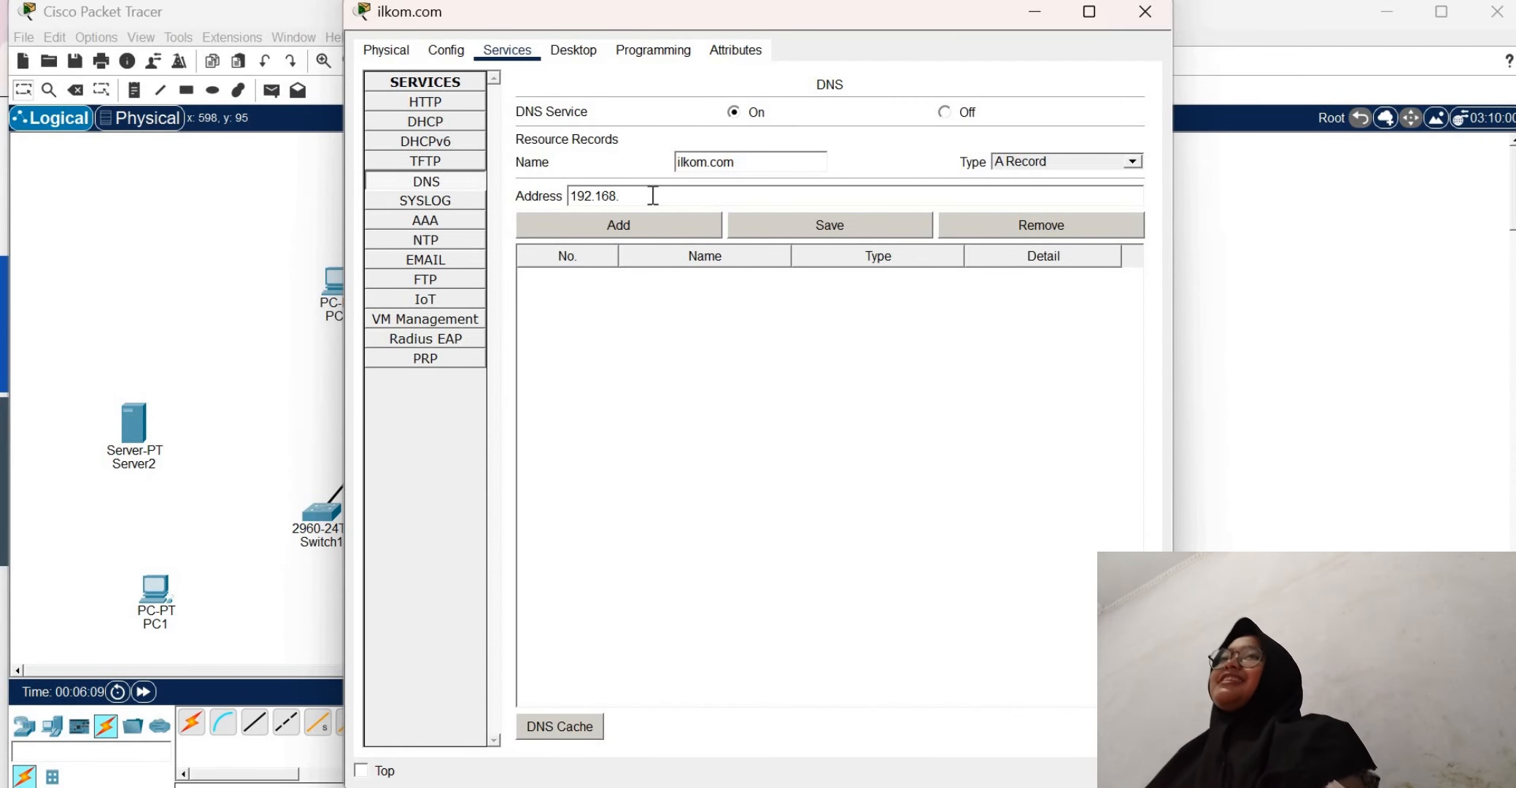
text(1.2)
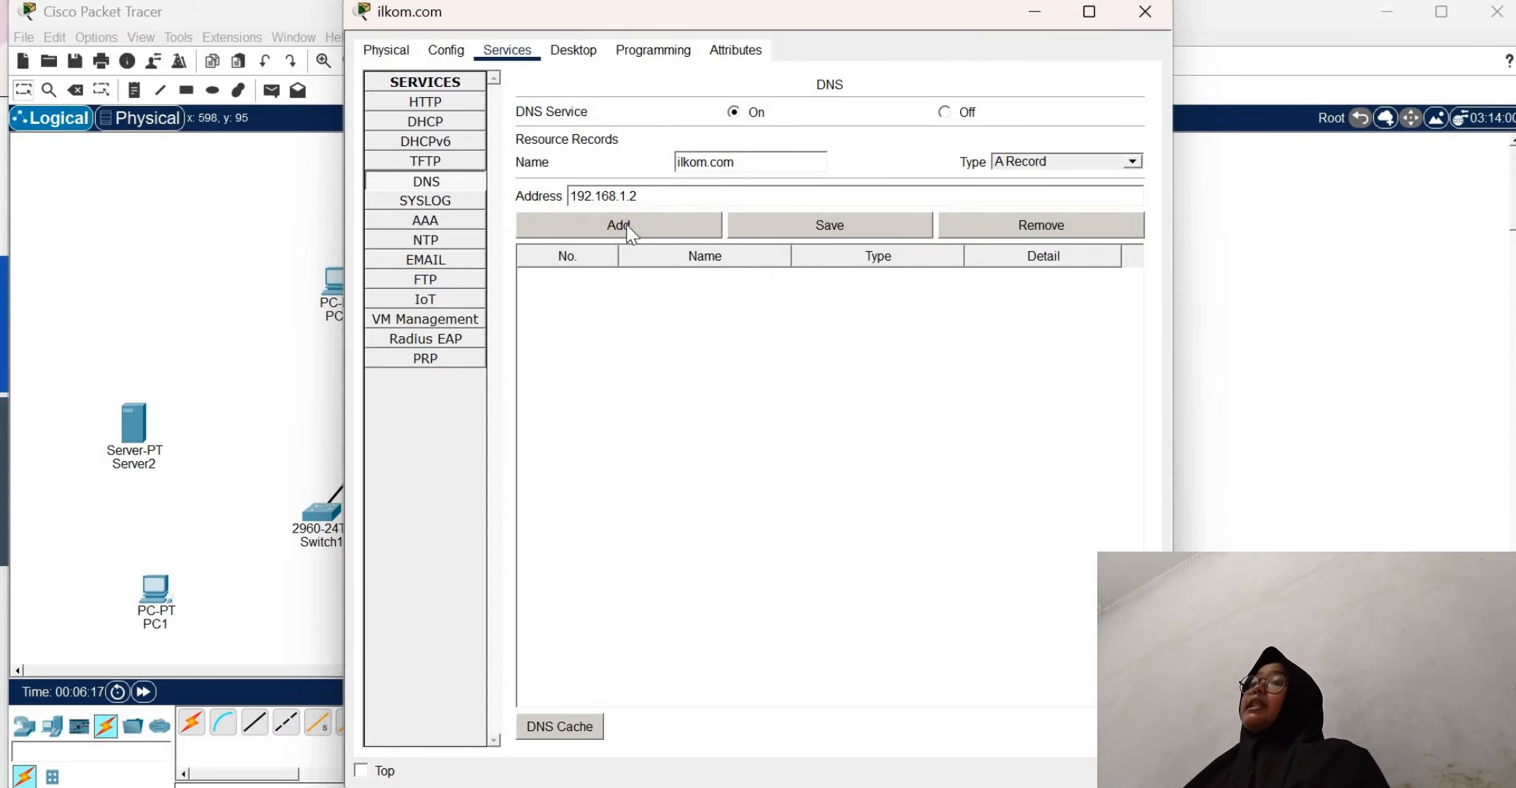
click(627, 228)
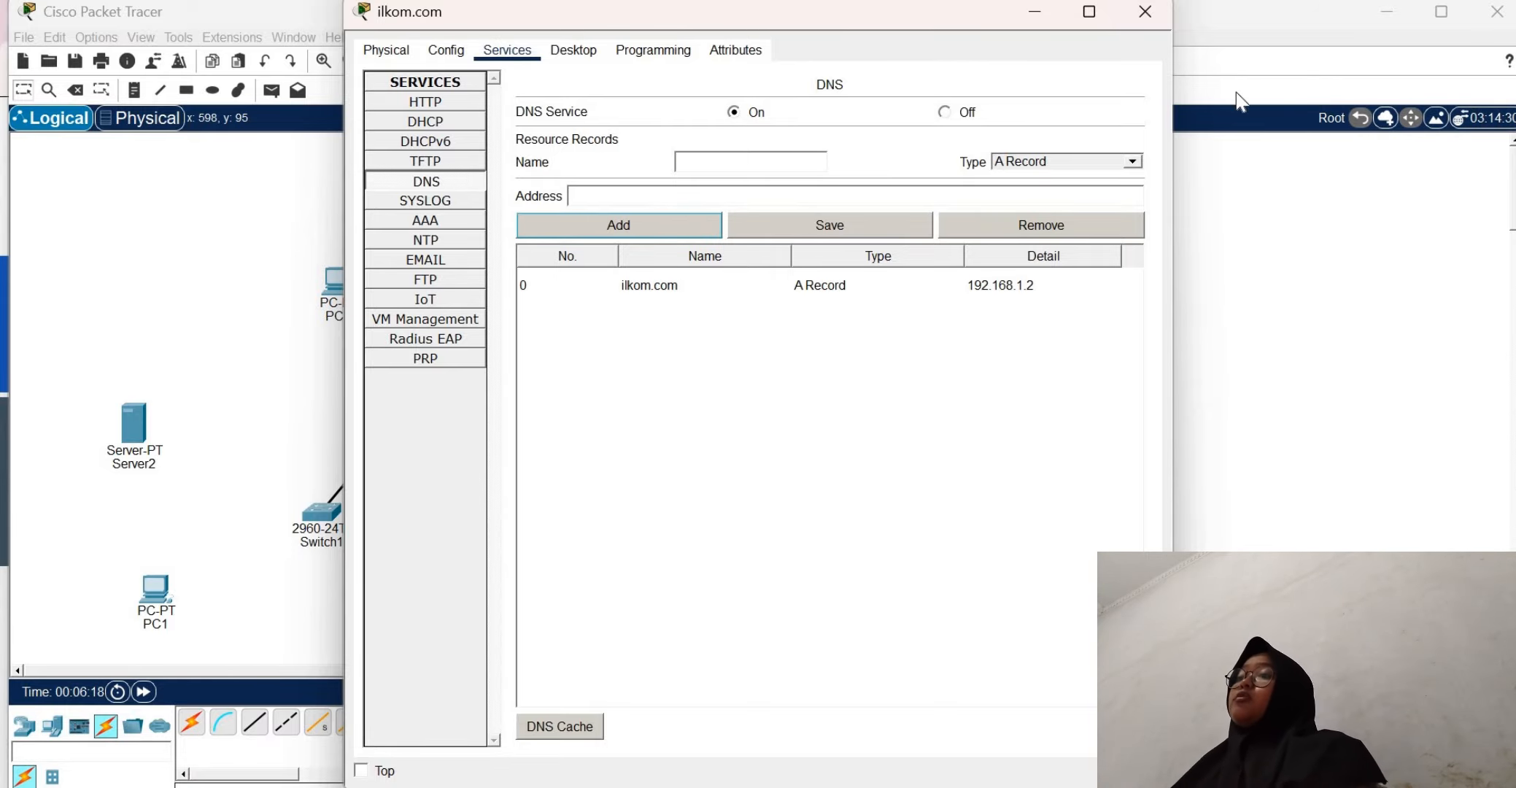
click(1145, 13)
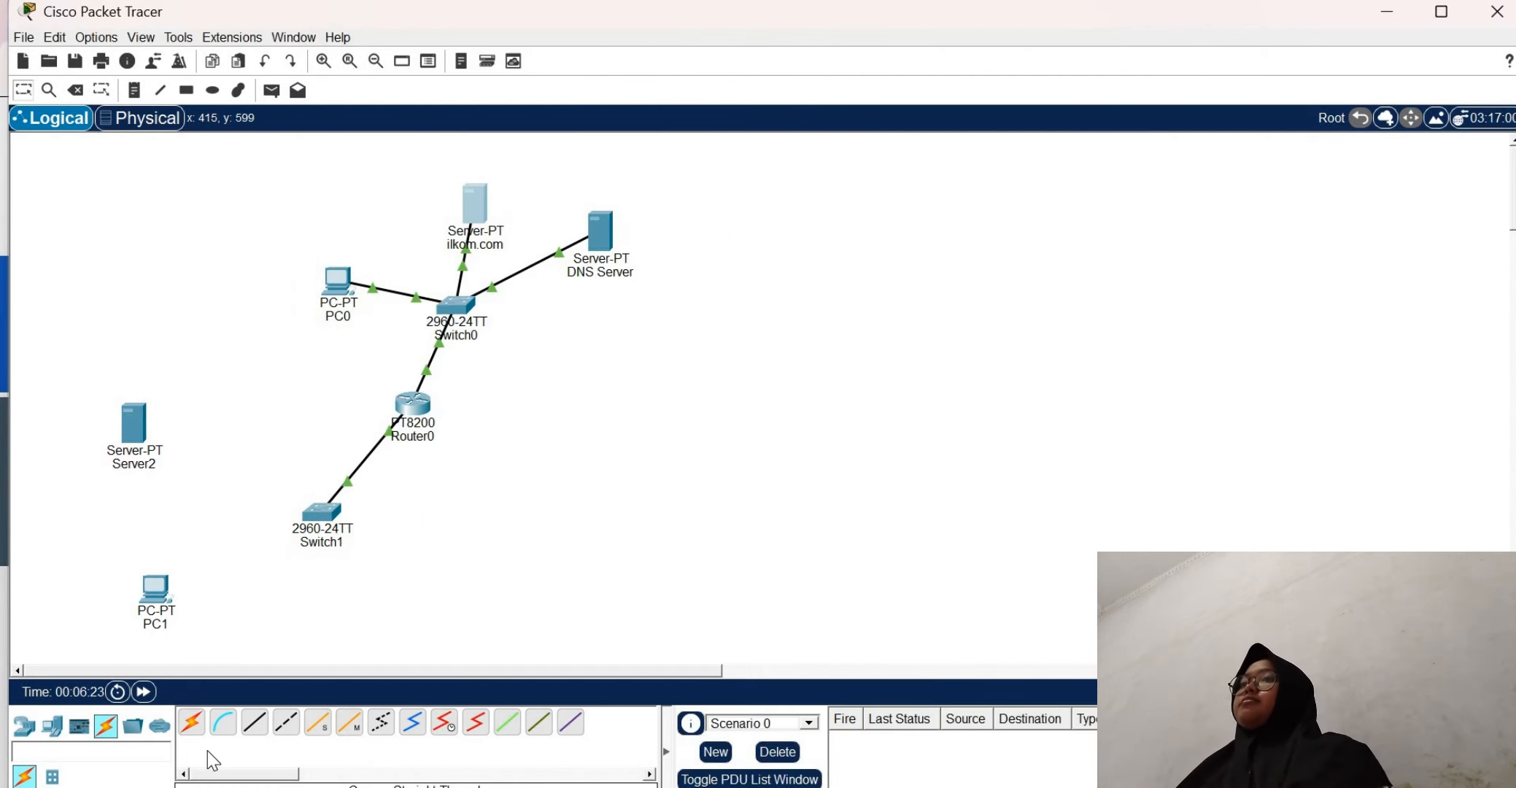
Connect Switch1's FastEthernet0/2 port to Server2's FastEthernet0 port with a copper straight-through cable
click(254, 722)
click(321, 512)
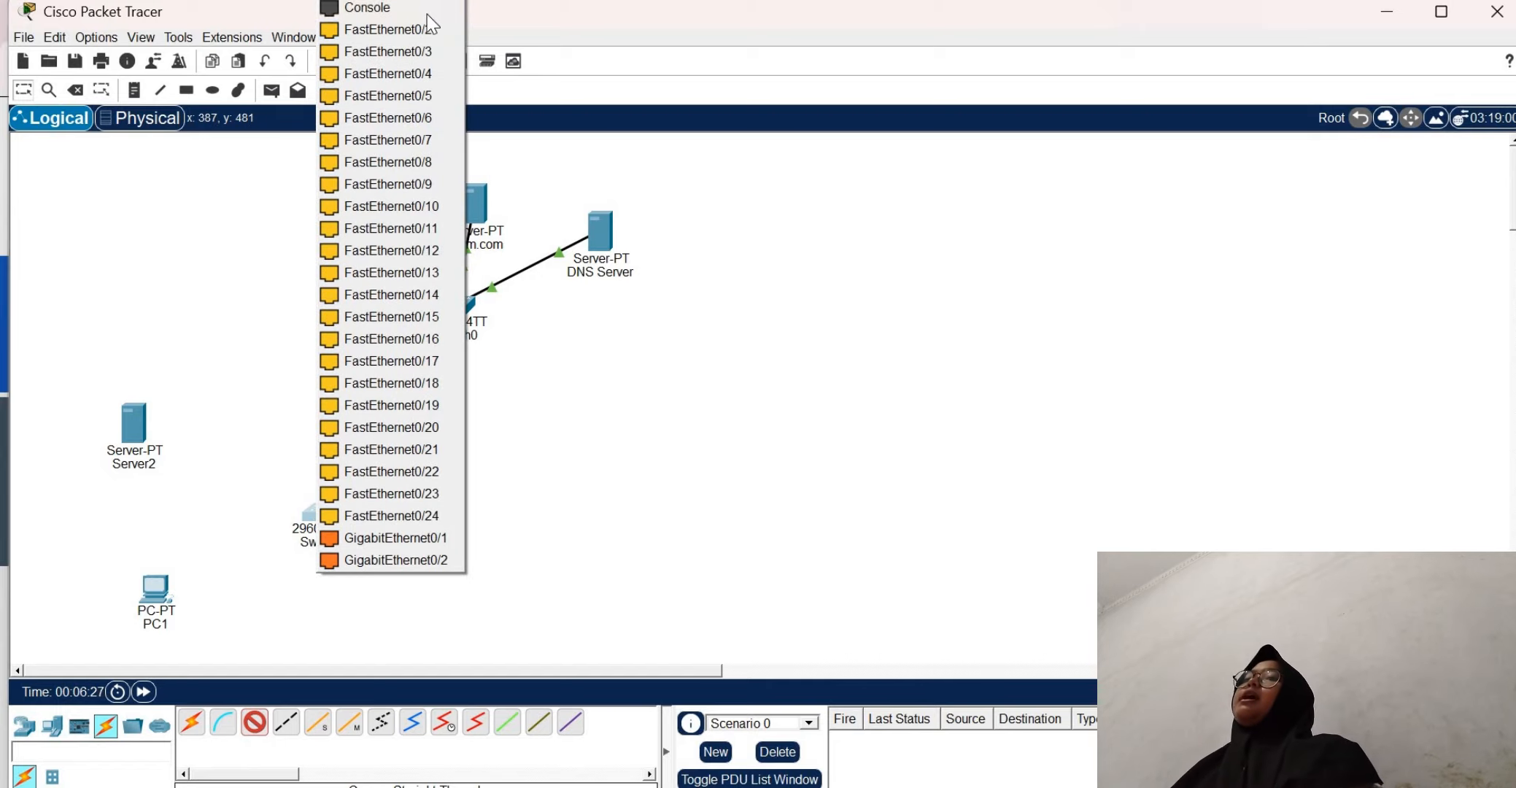
click(429, 27)
click(138, 445)
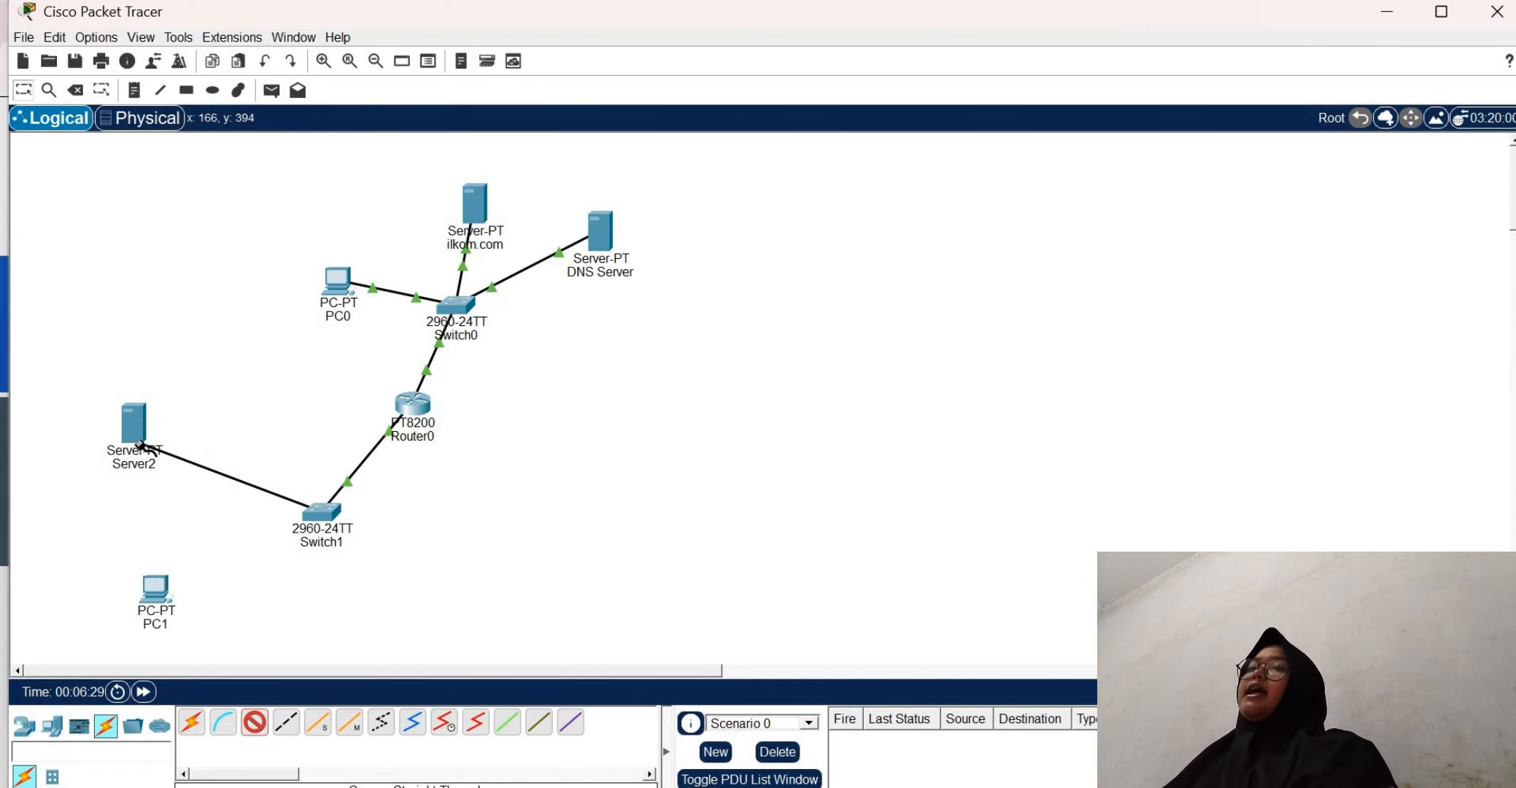
click(135, 432)
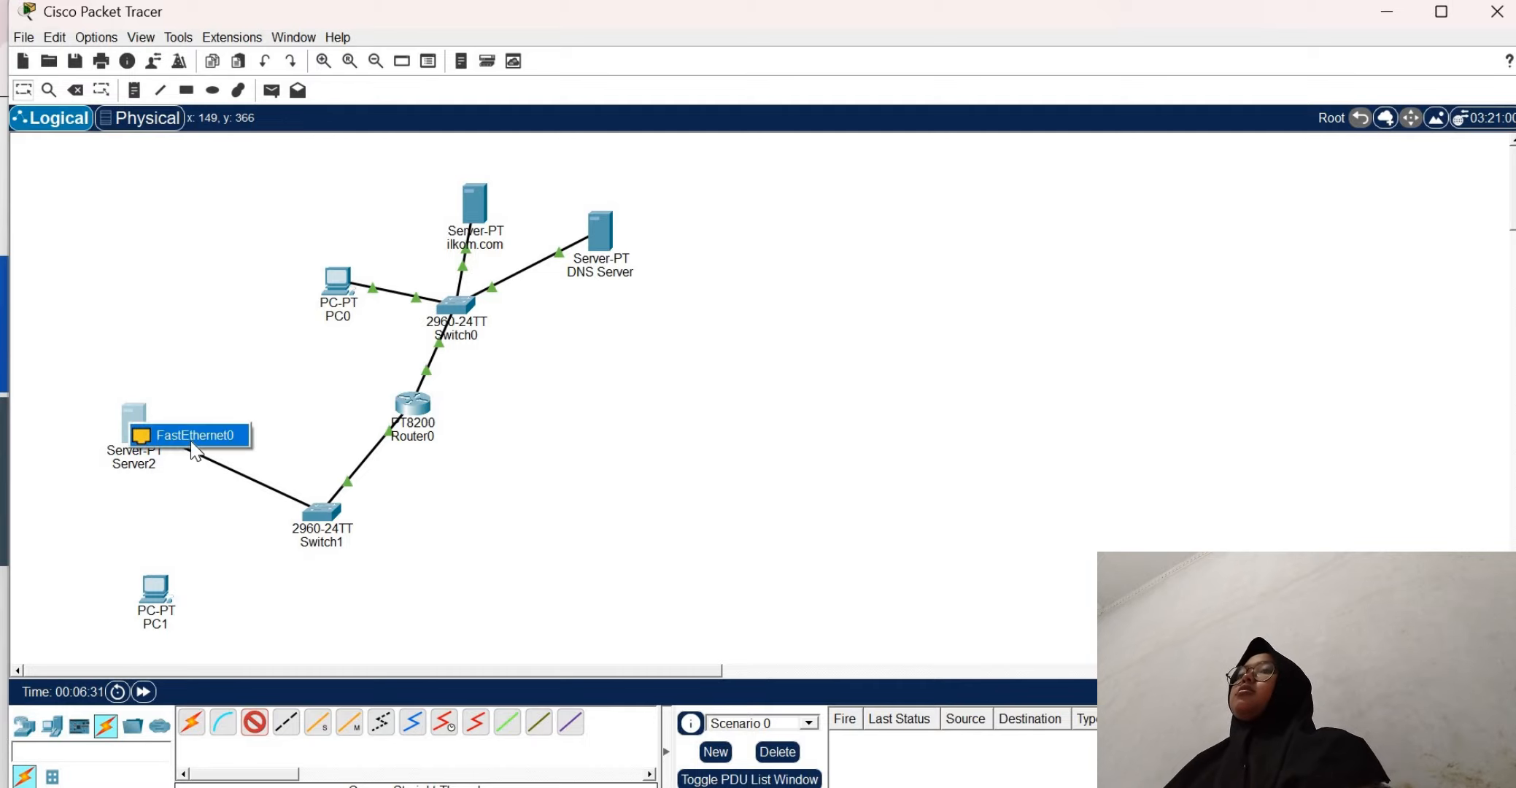
click(191, 438)
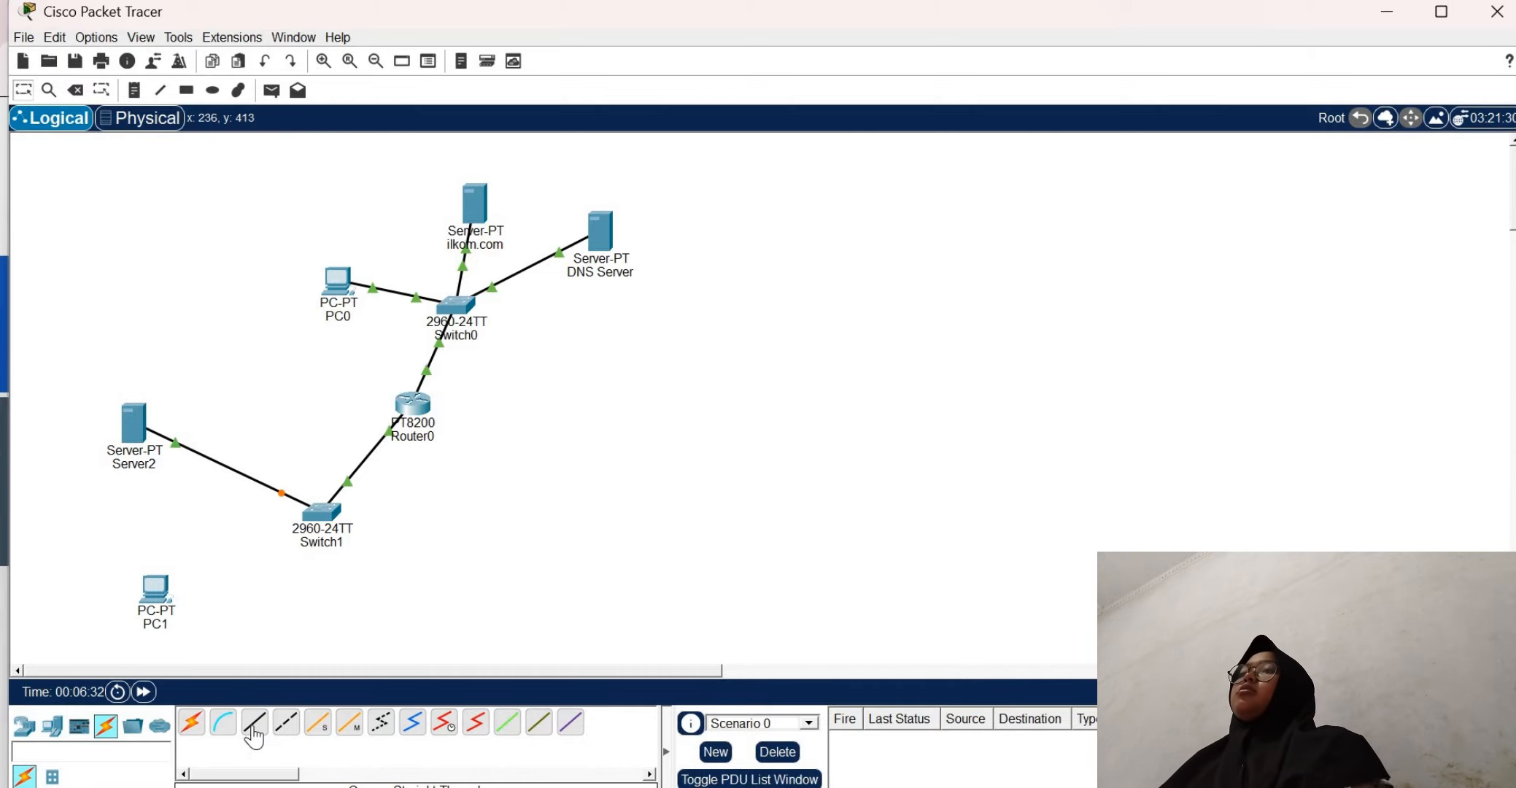
Connect Switch1's FastEthernet0/3 port to PC1 with a copper straight-through cable
click(317, 514)
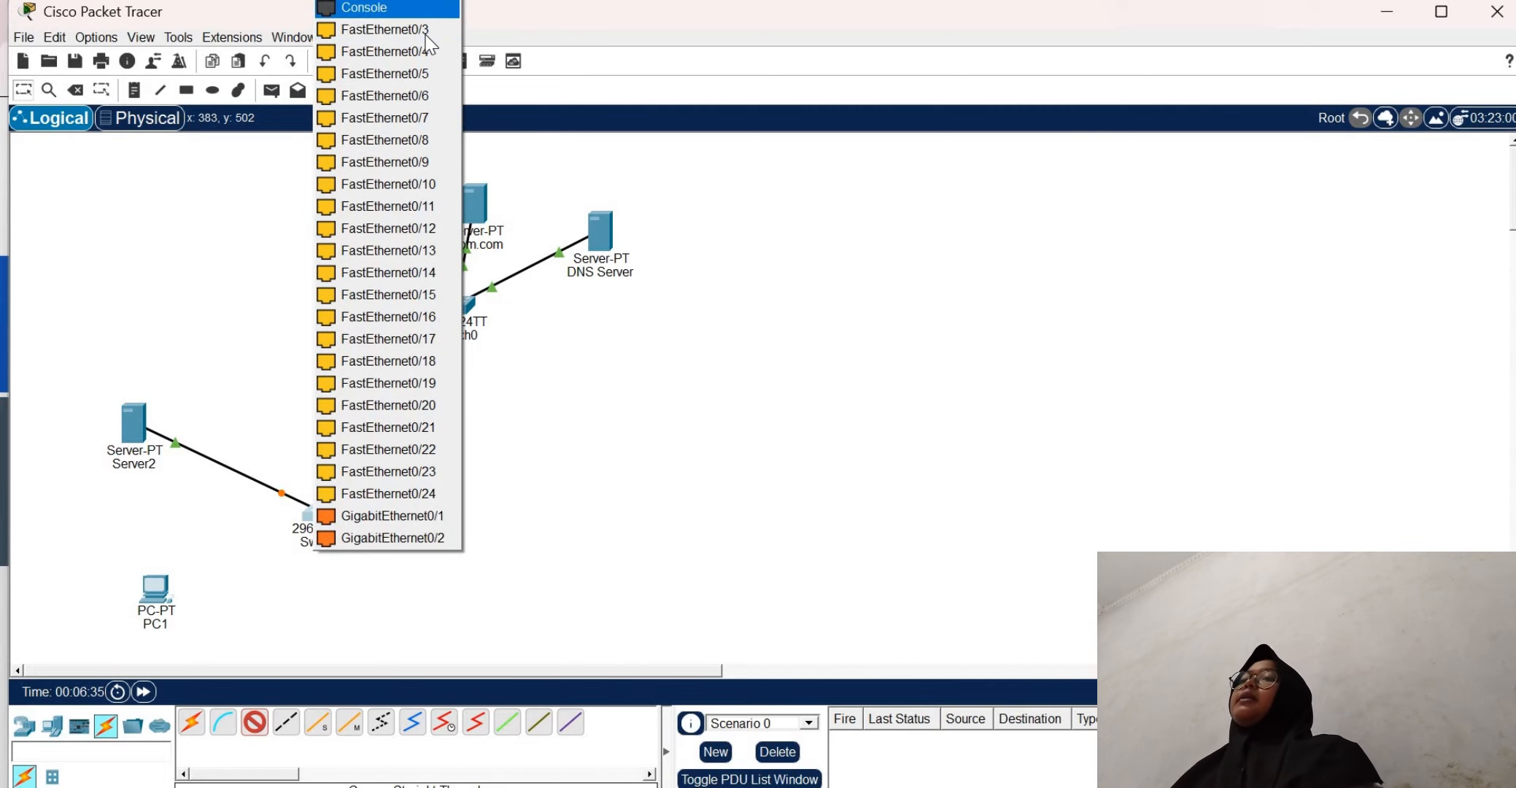
click(384, 30)
click(150, 597)
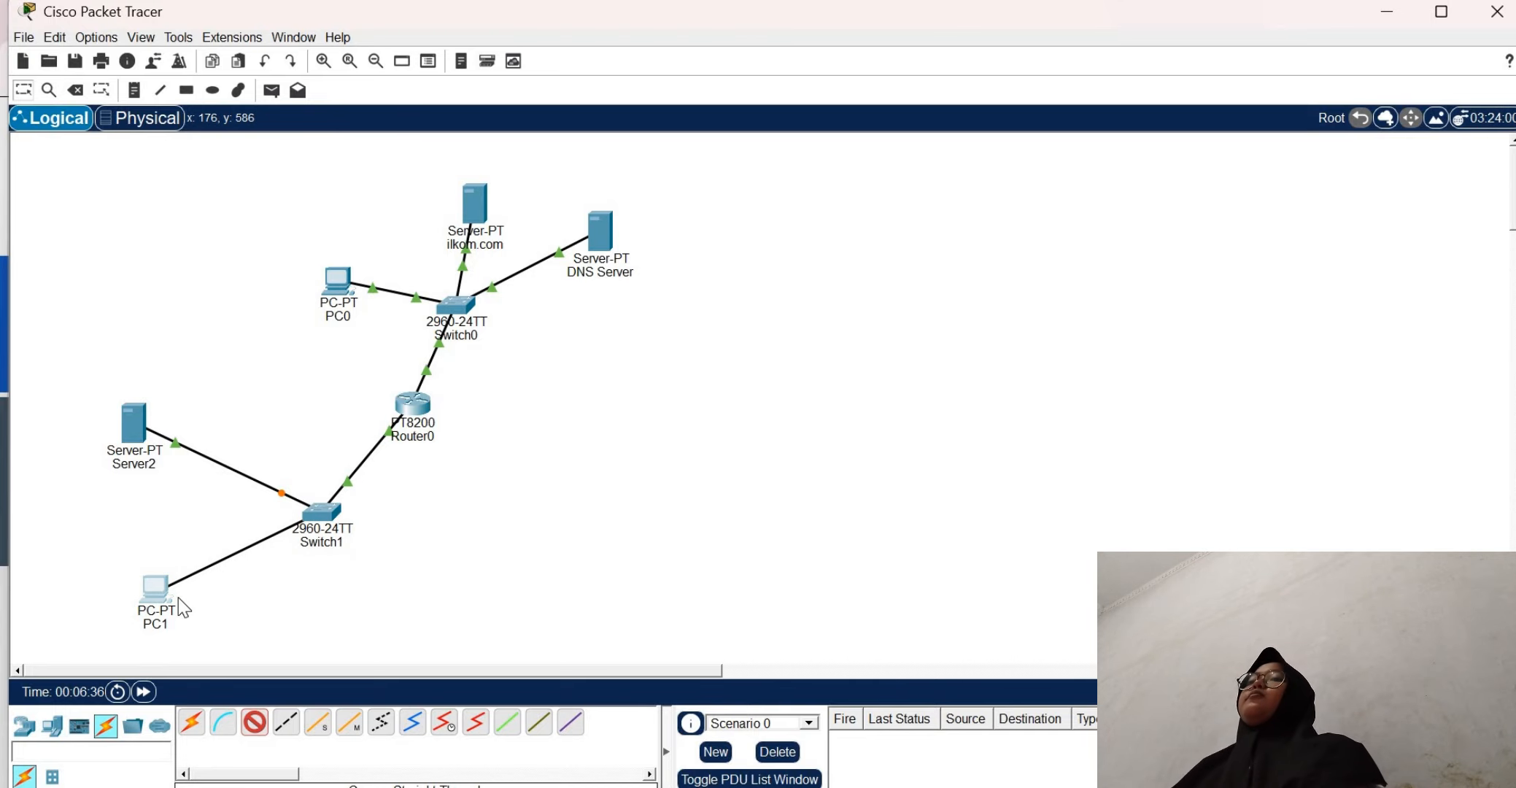
click(212, 677)
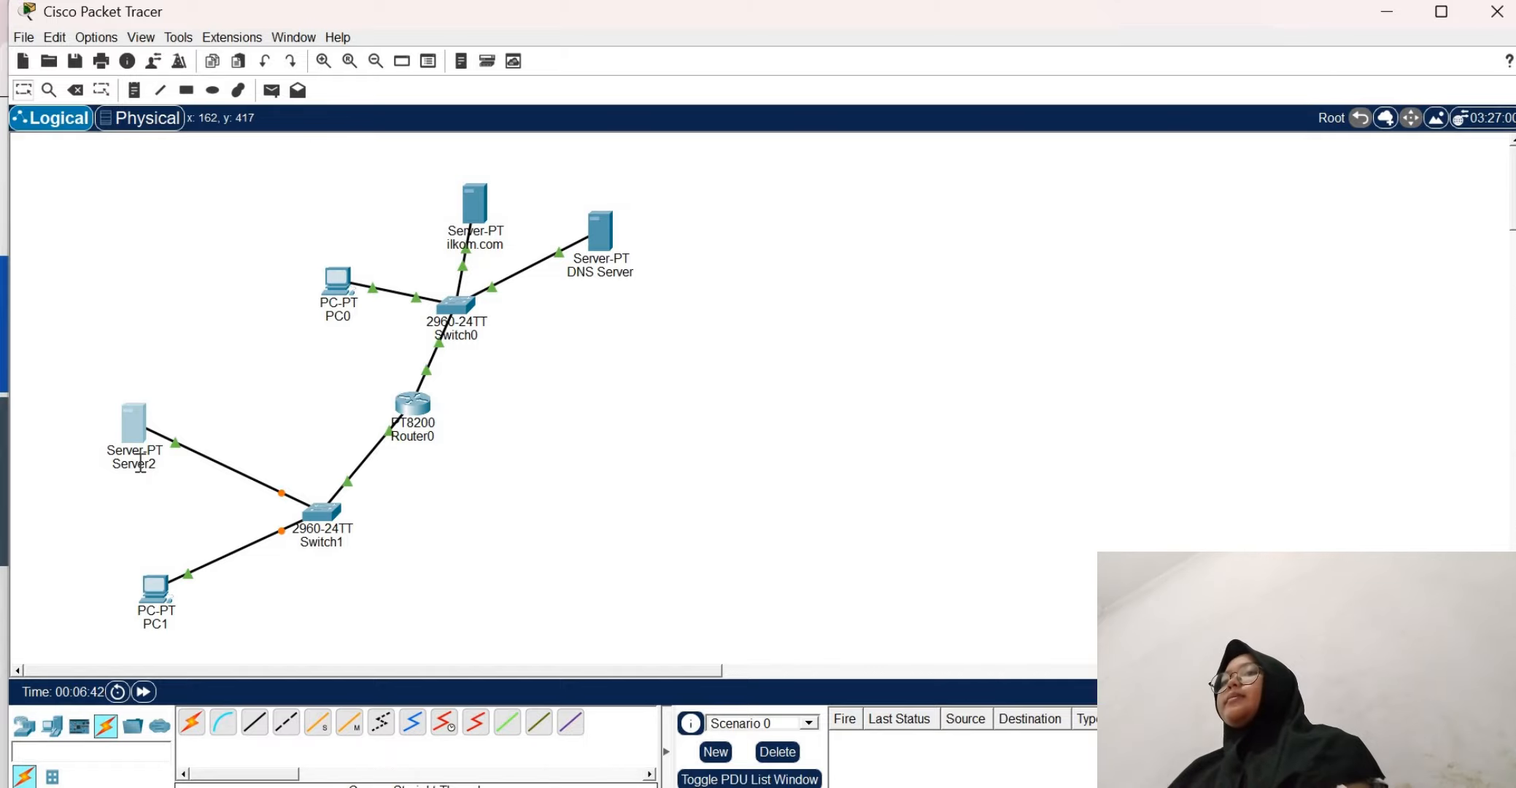
Rename Server2 as pendidikan.com
click(140, 464)
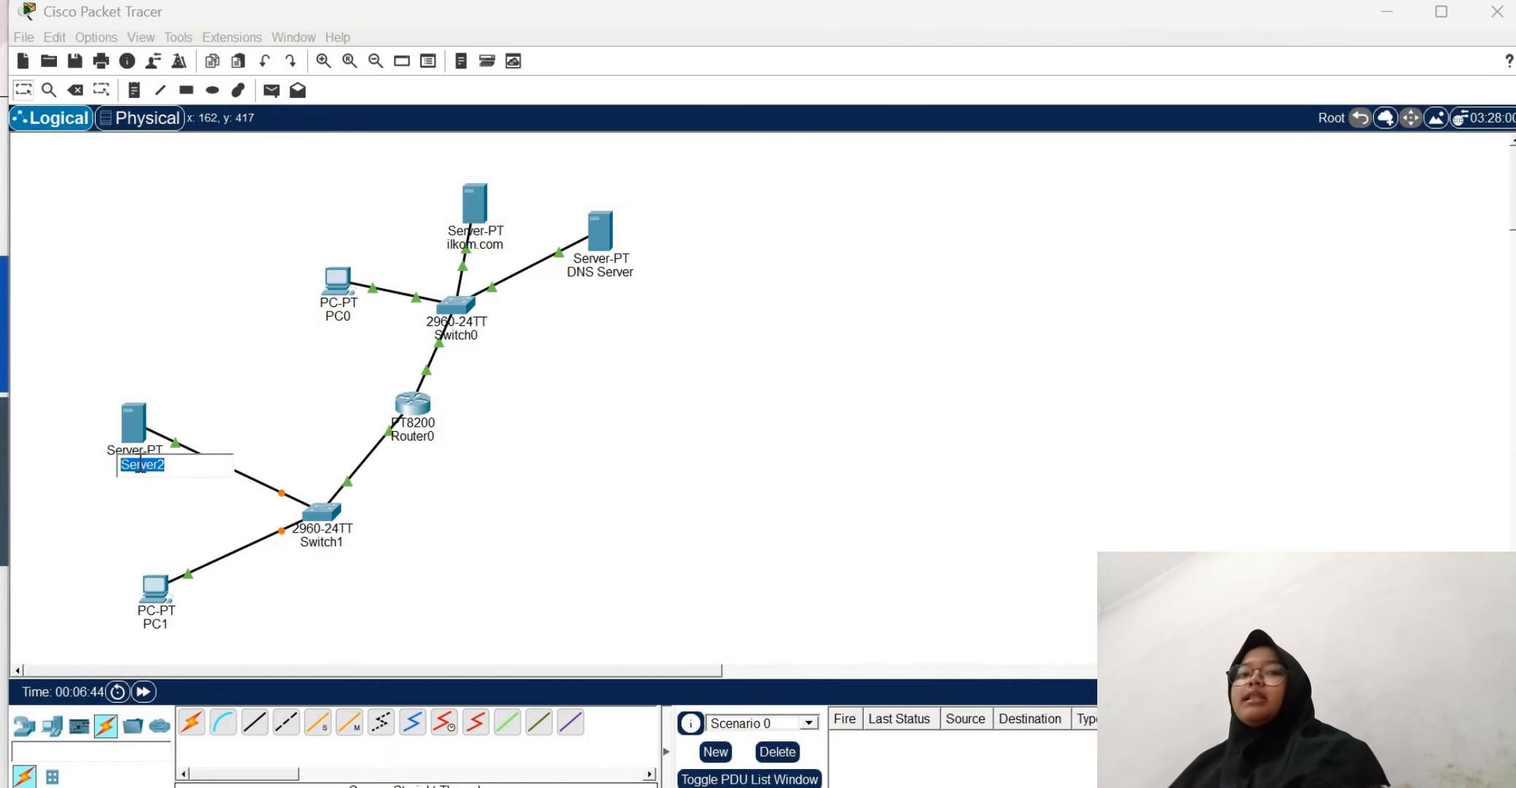
text(per)
text(did)
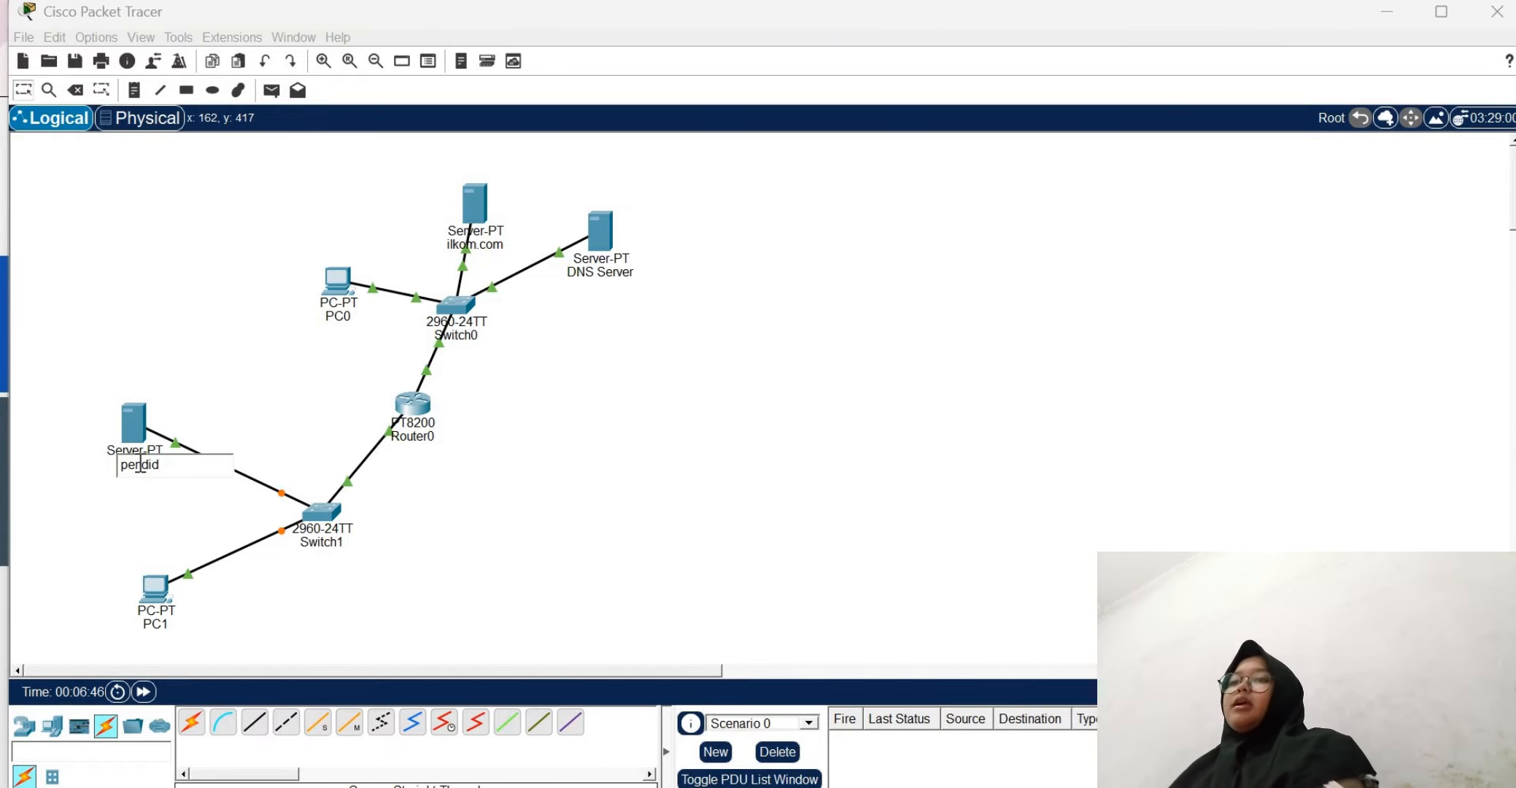
text(ikan.c)
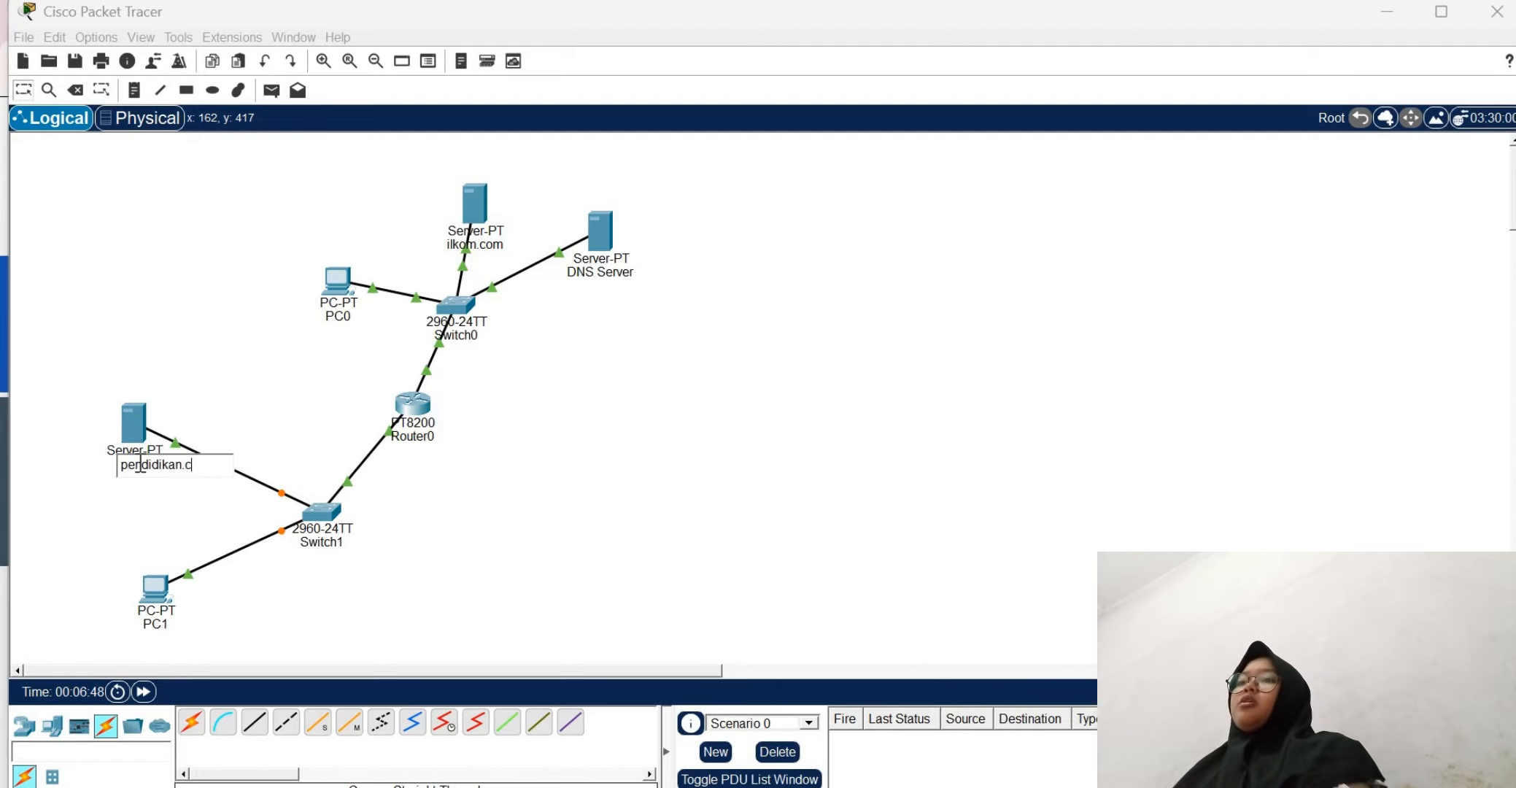
text(om)
click(236, 422)
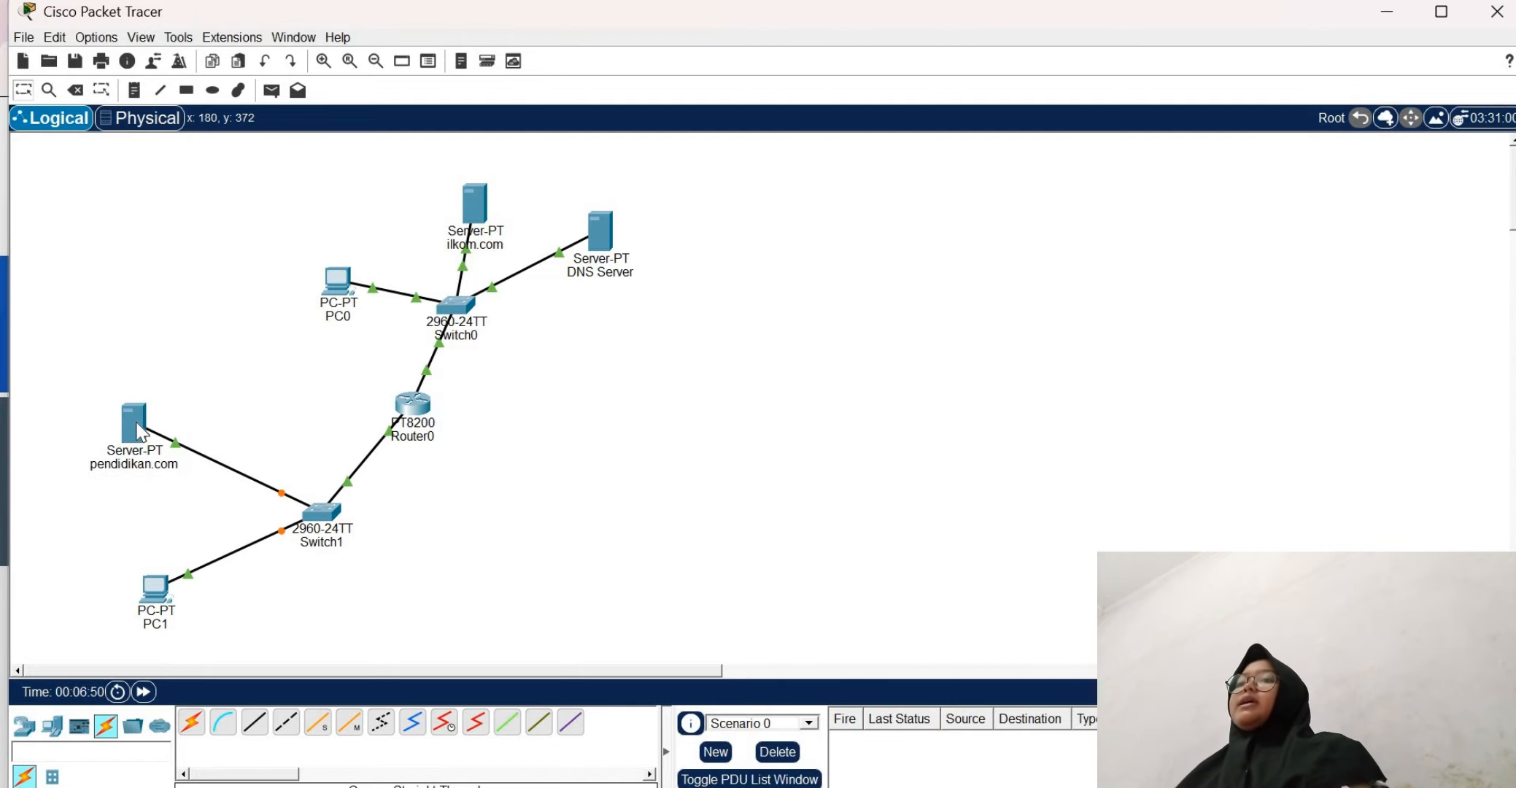
Assign the pendidikan.com server the static IPv4 address 192.168.11.2 with subnet mask 255.255.255.0
click(135, 427)
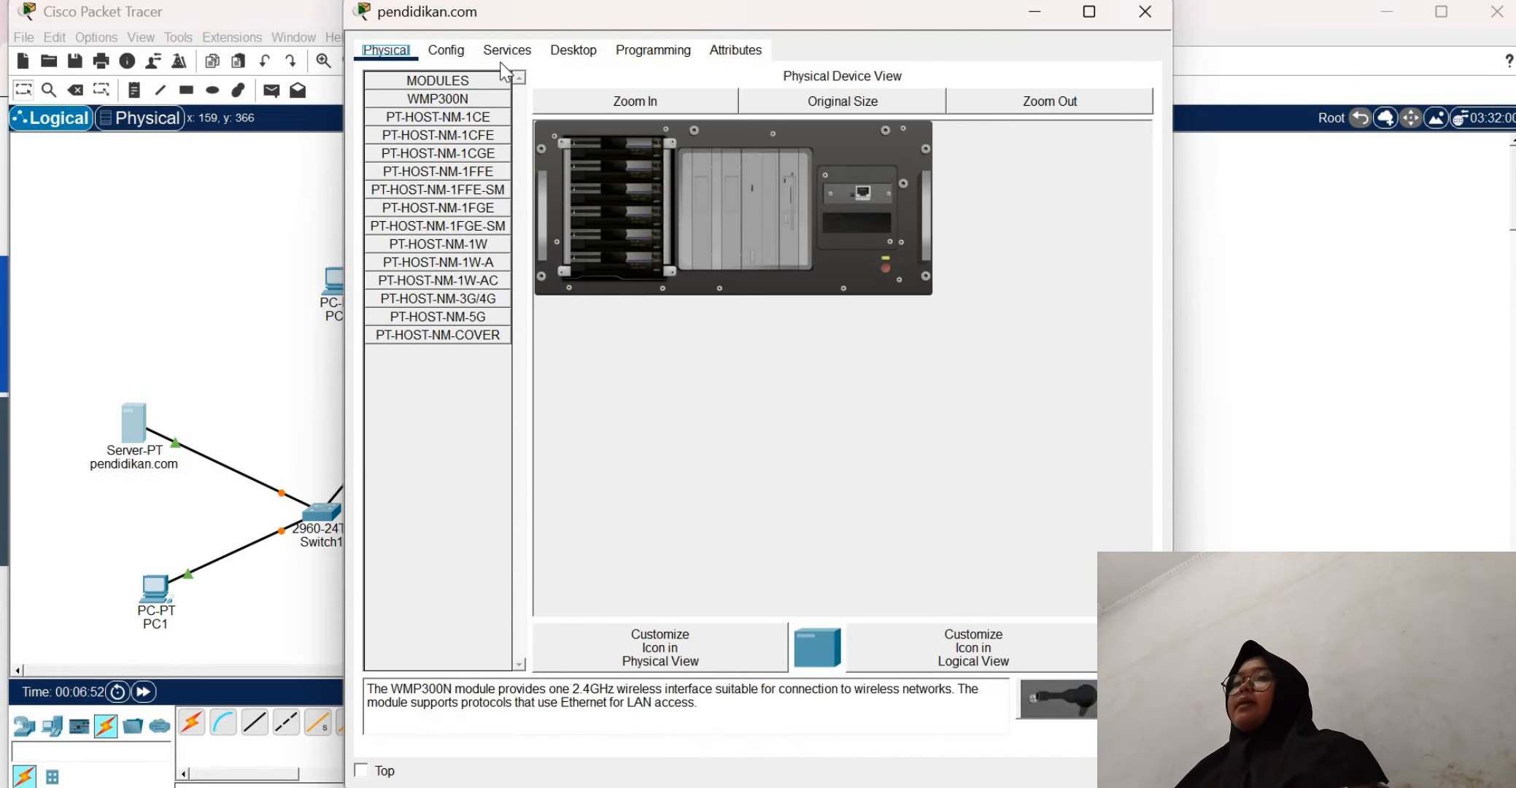
click(573, 50)
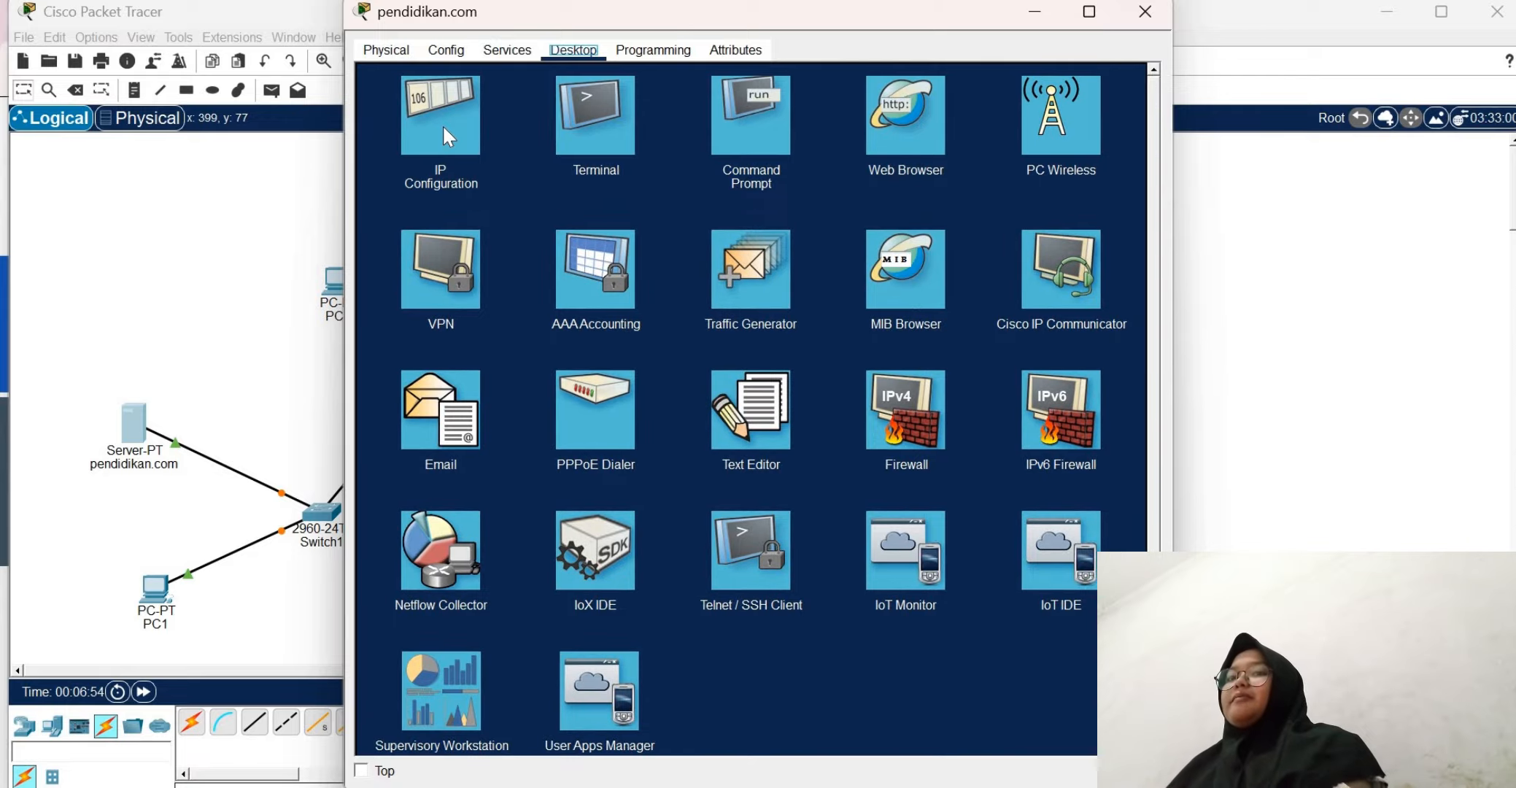
click(442, 124)
click(663, 155)
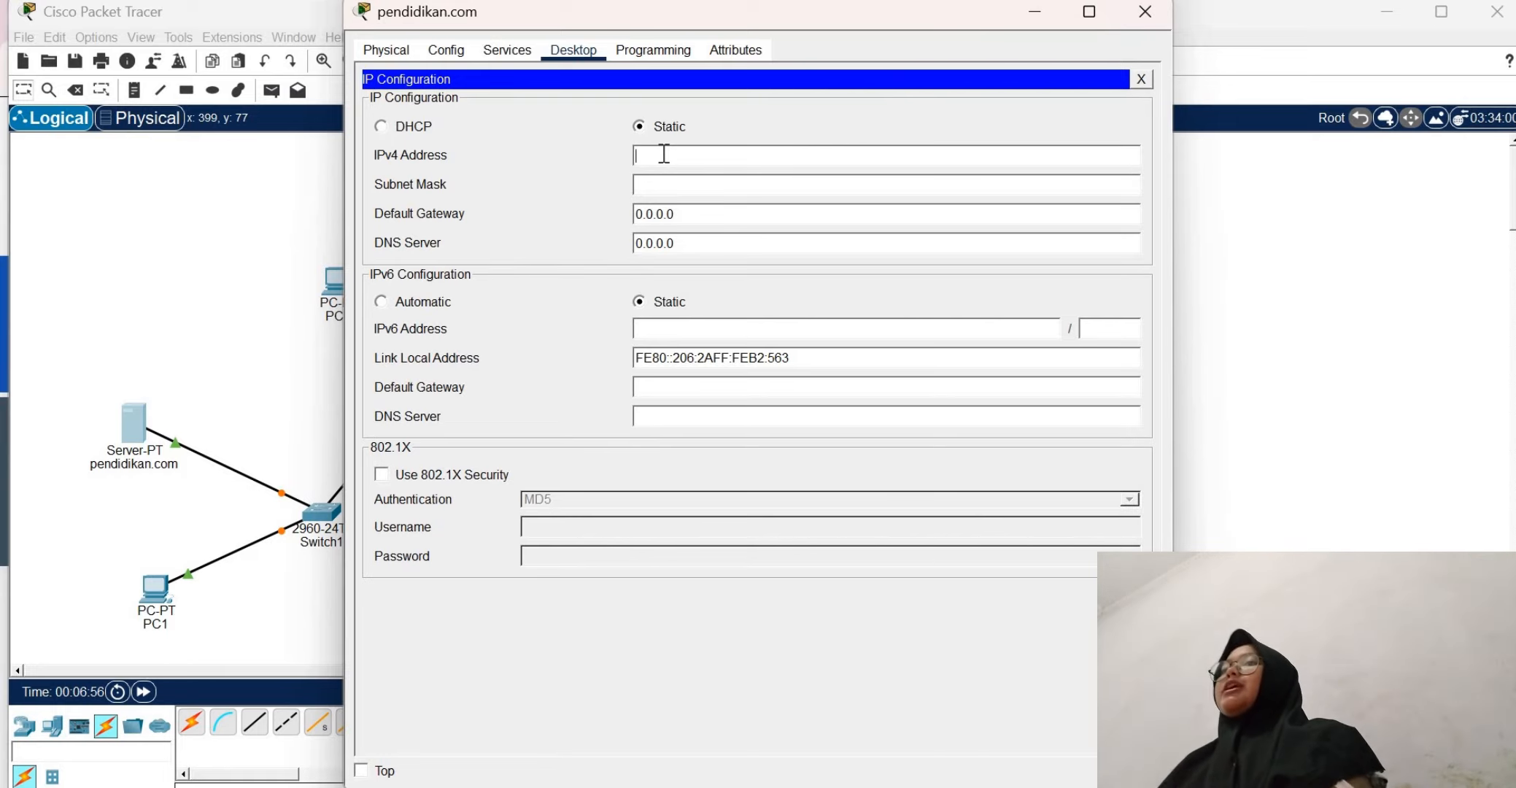
text(192.168)
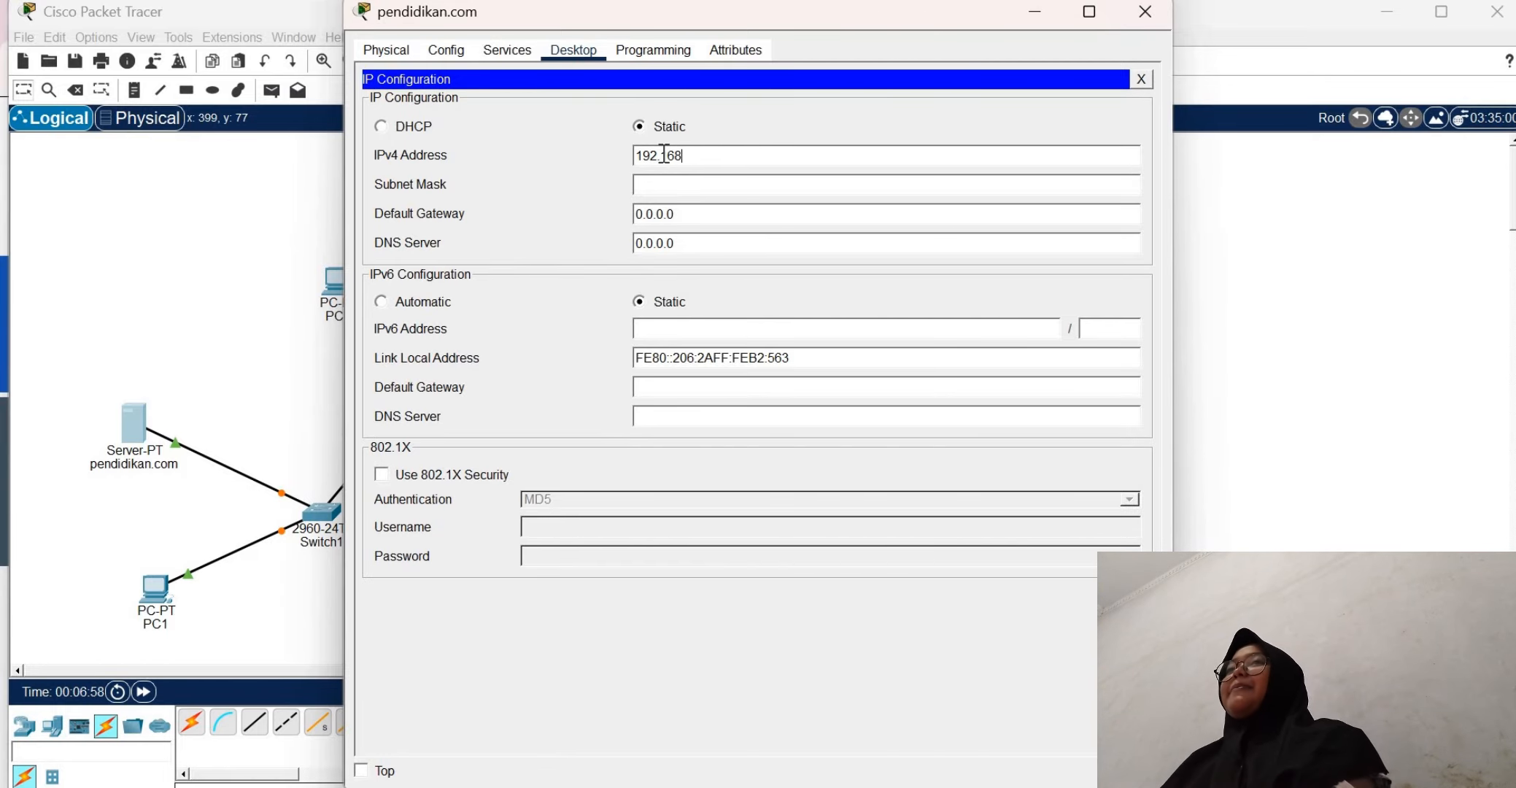
text(.11.2)
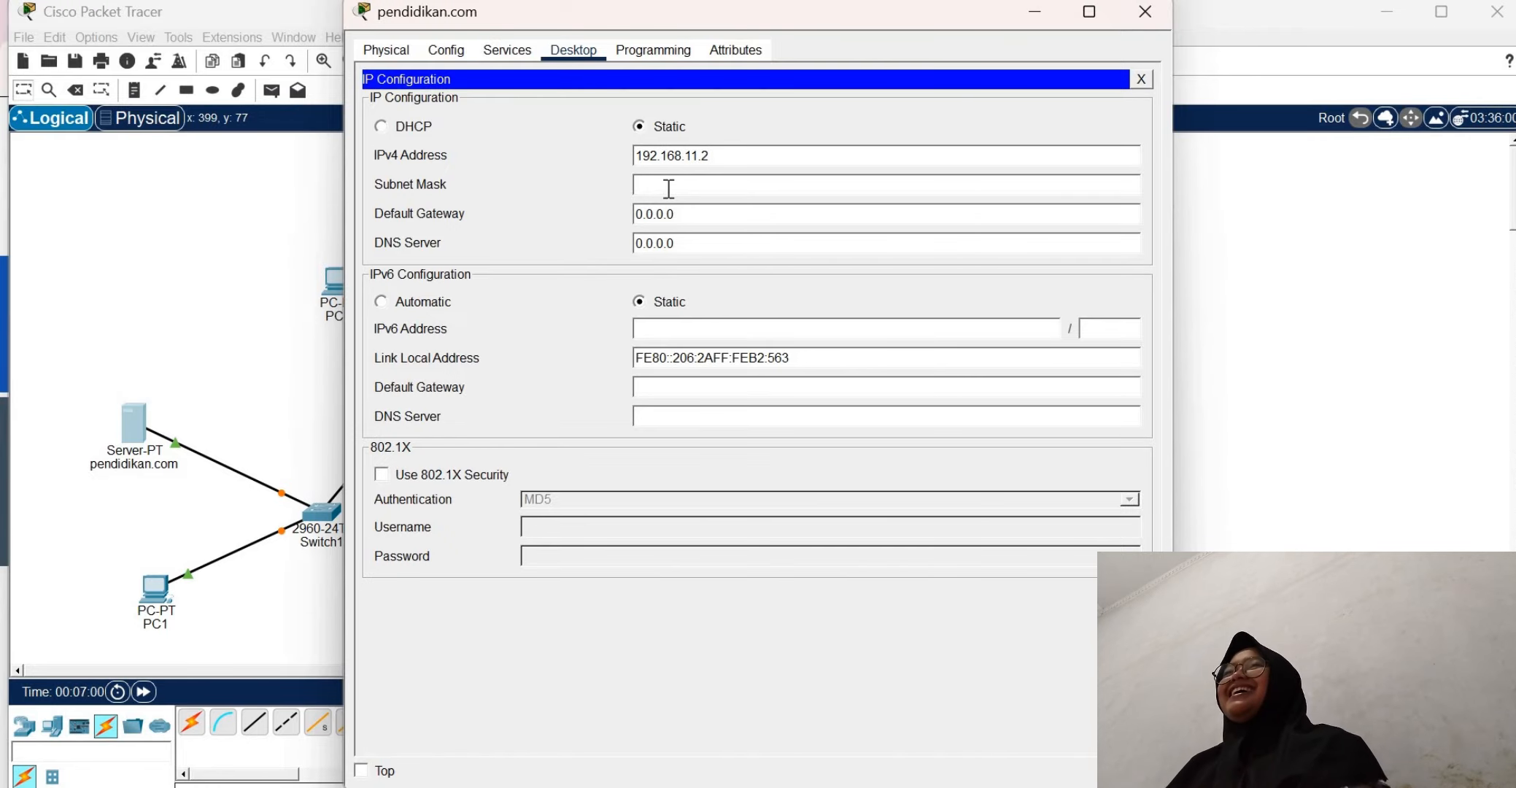
key(Tab)
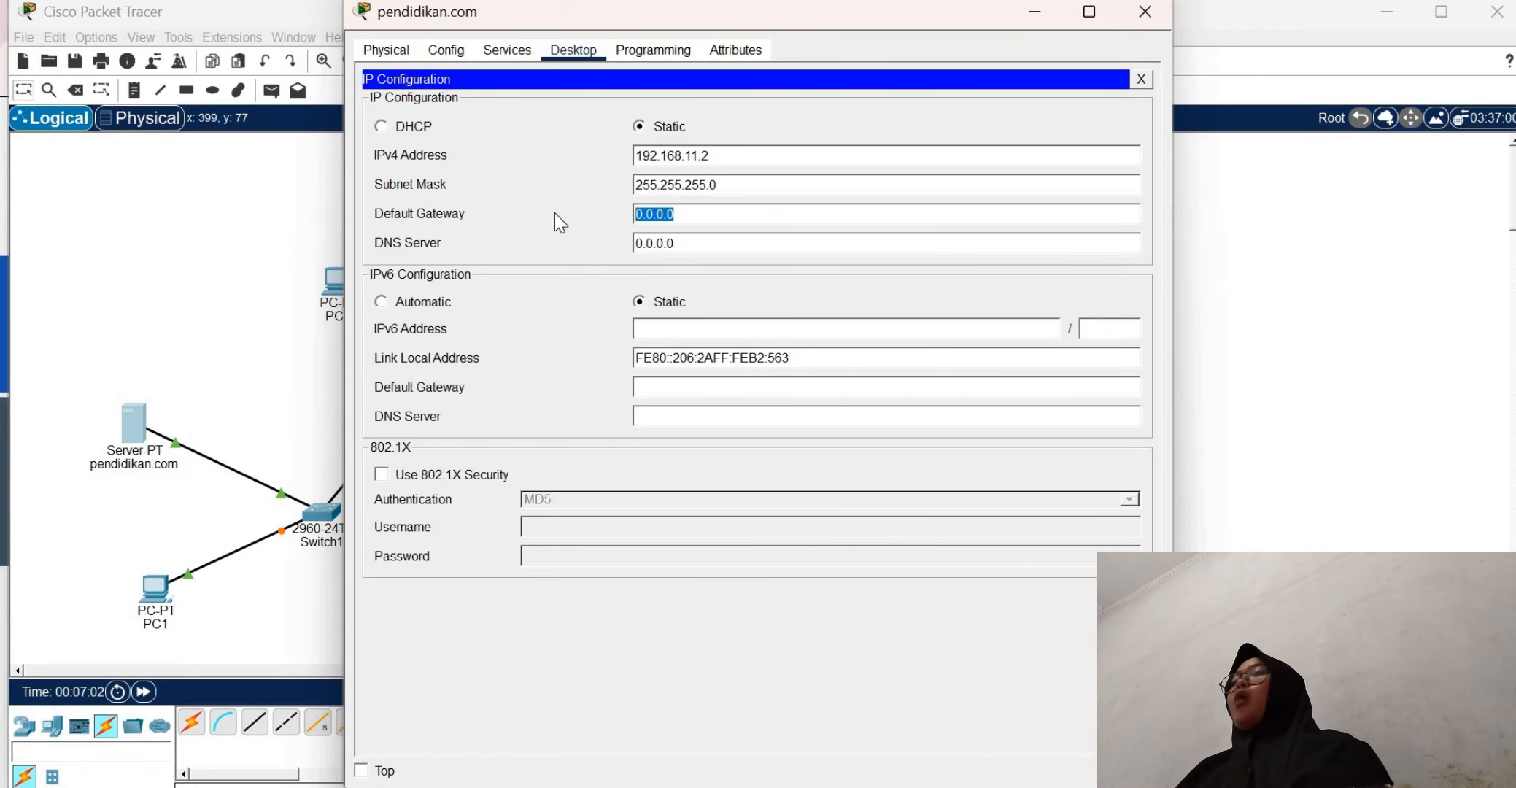
Set the pendidikan.com server's default gateway to 192.168.11.1 and close its configuration window
text(192.16)
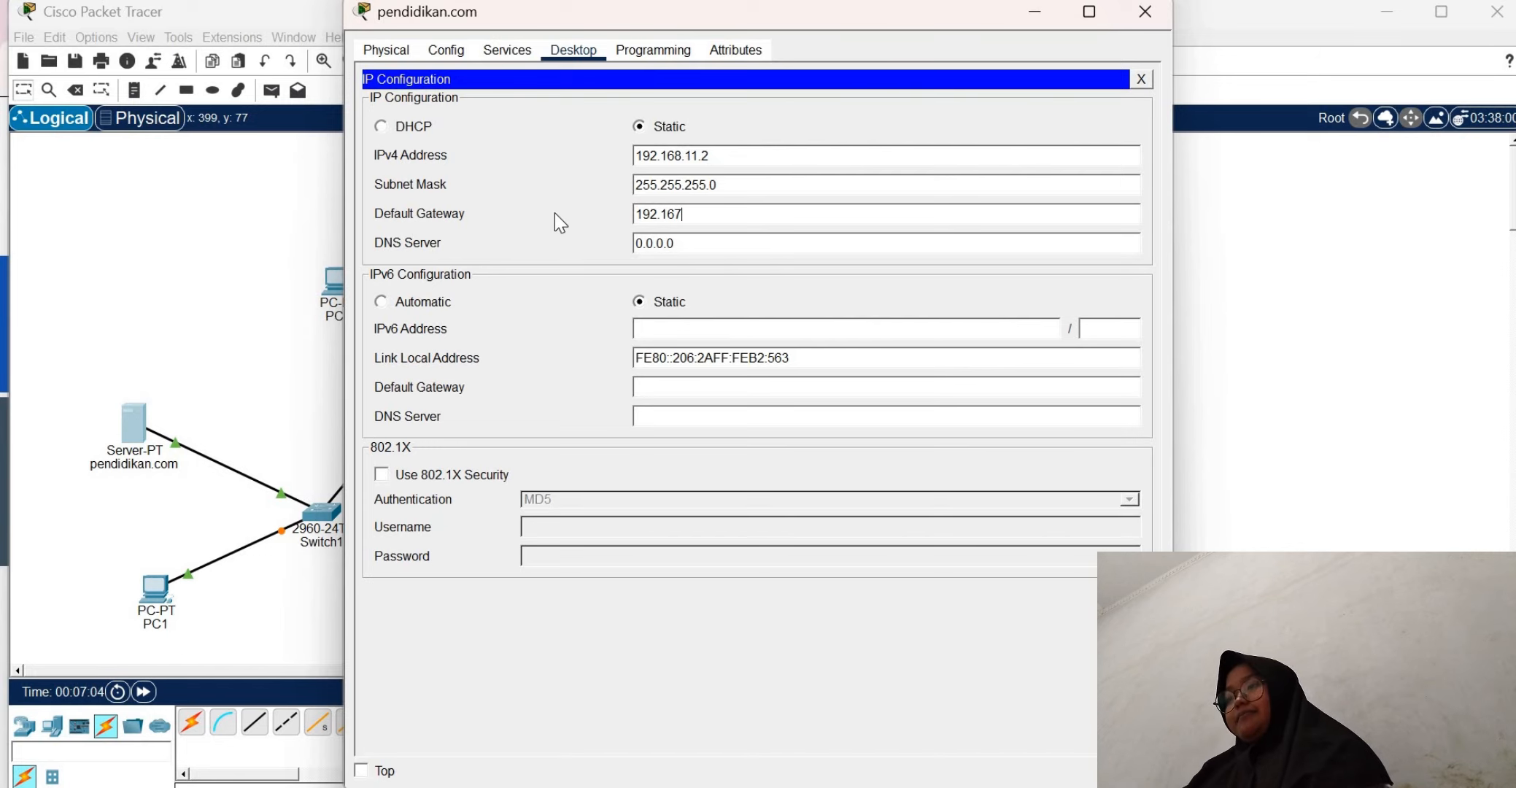
text(8.1)
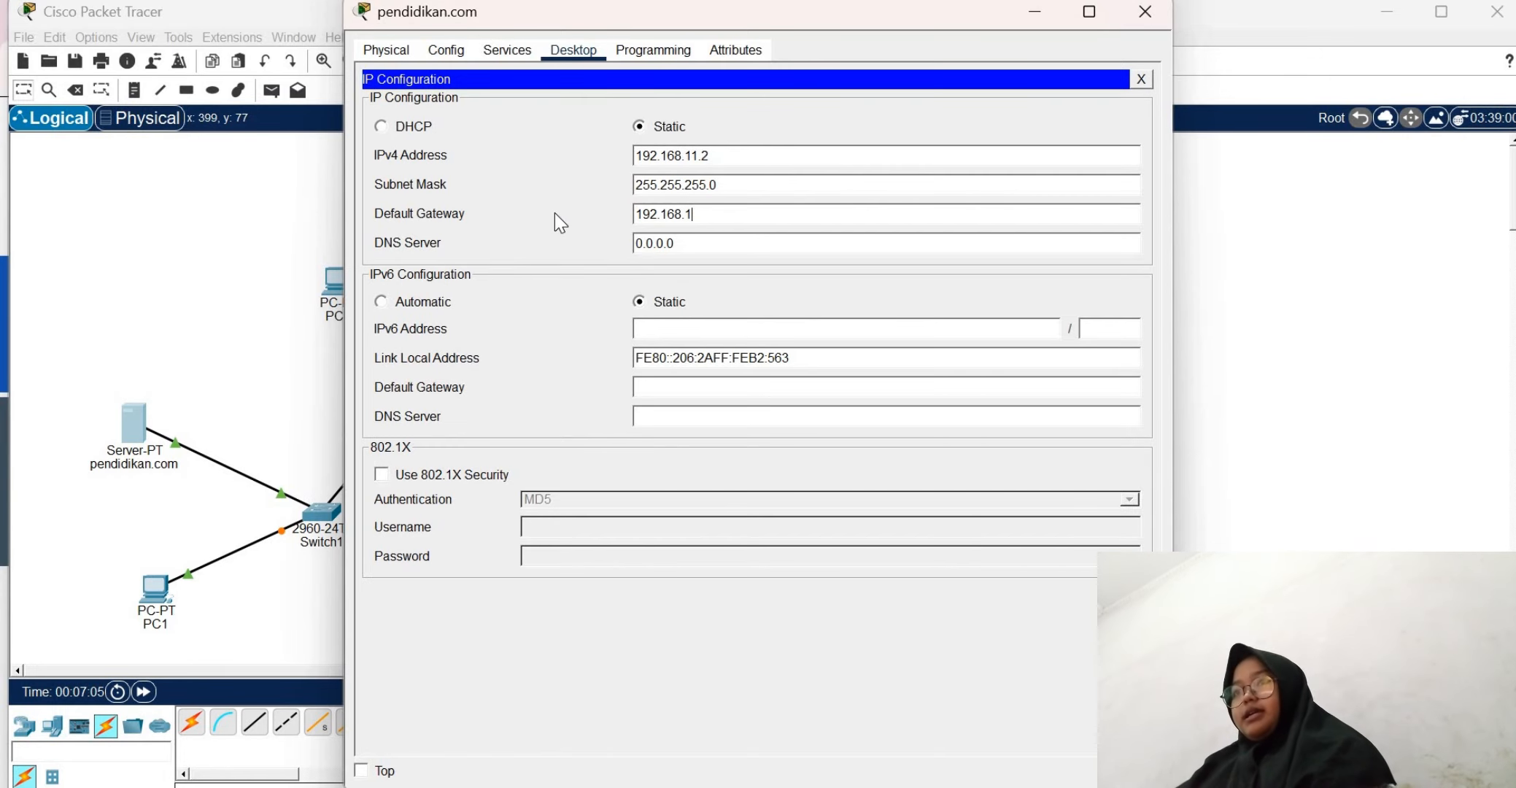
text(1.1)
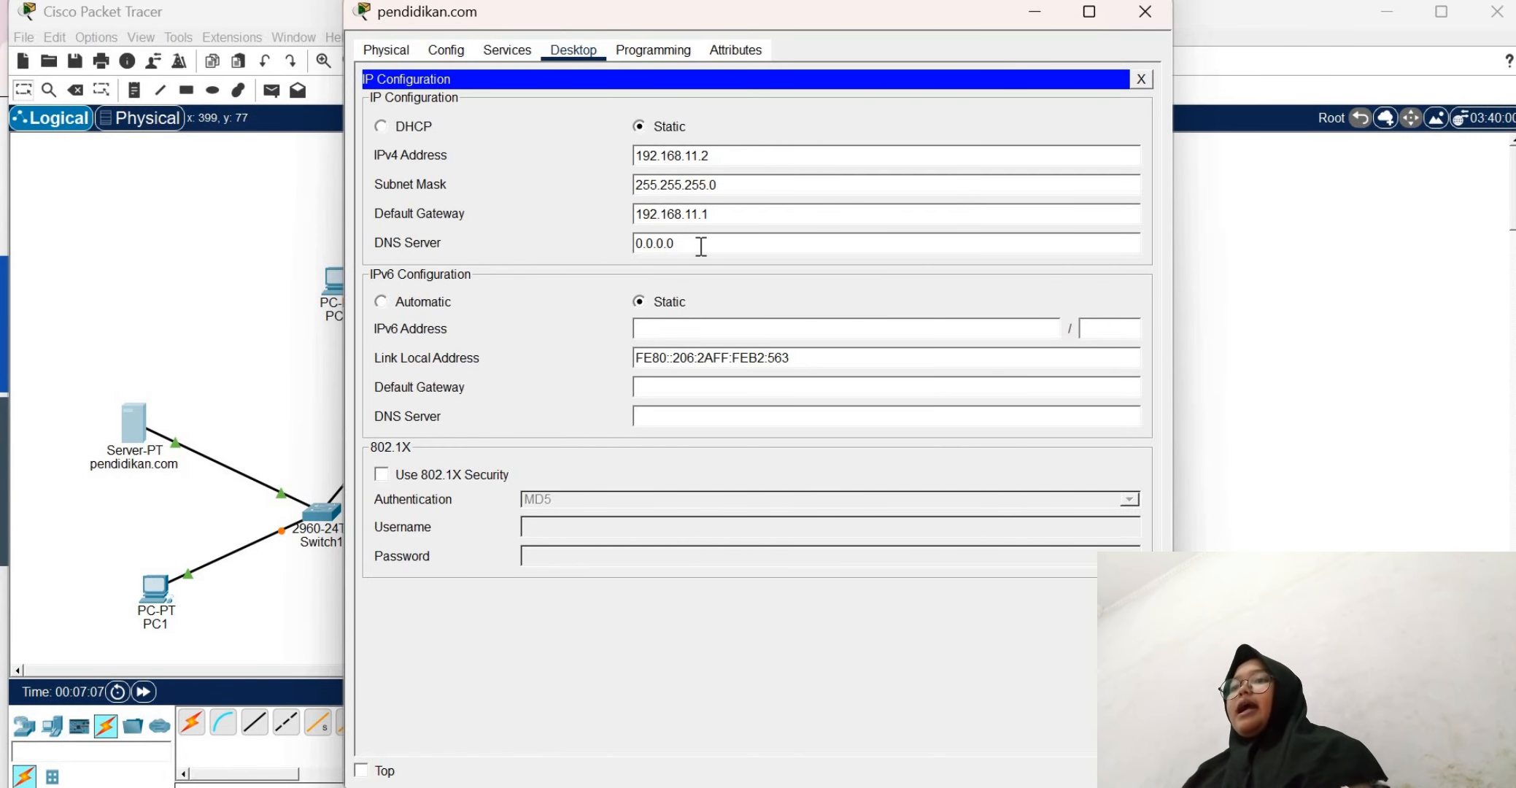
click(1149, 83)
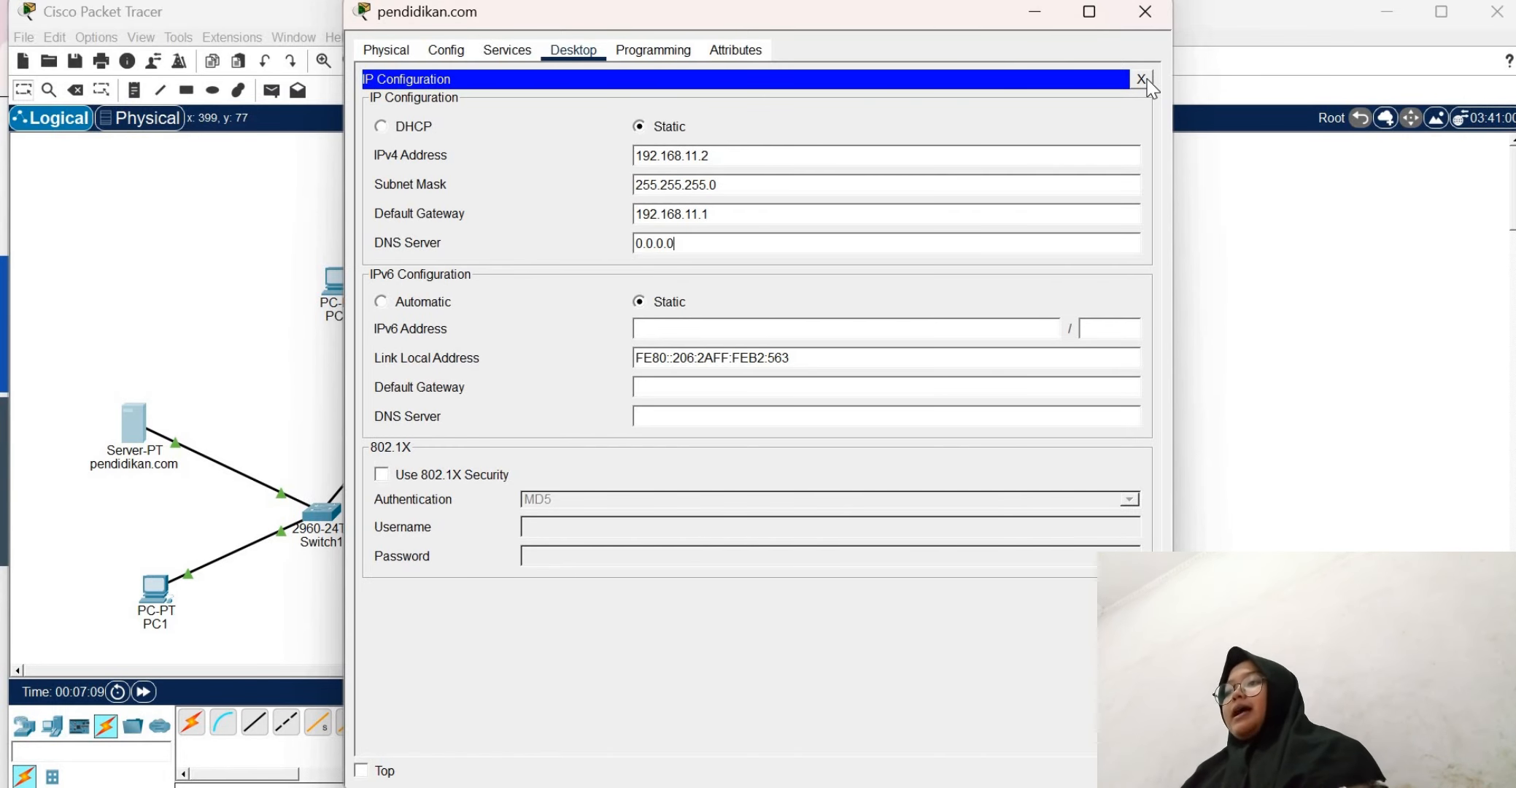
click(1142, 79)
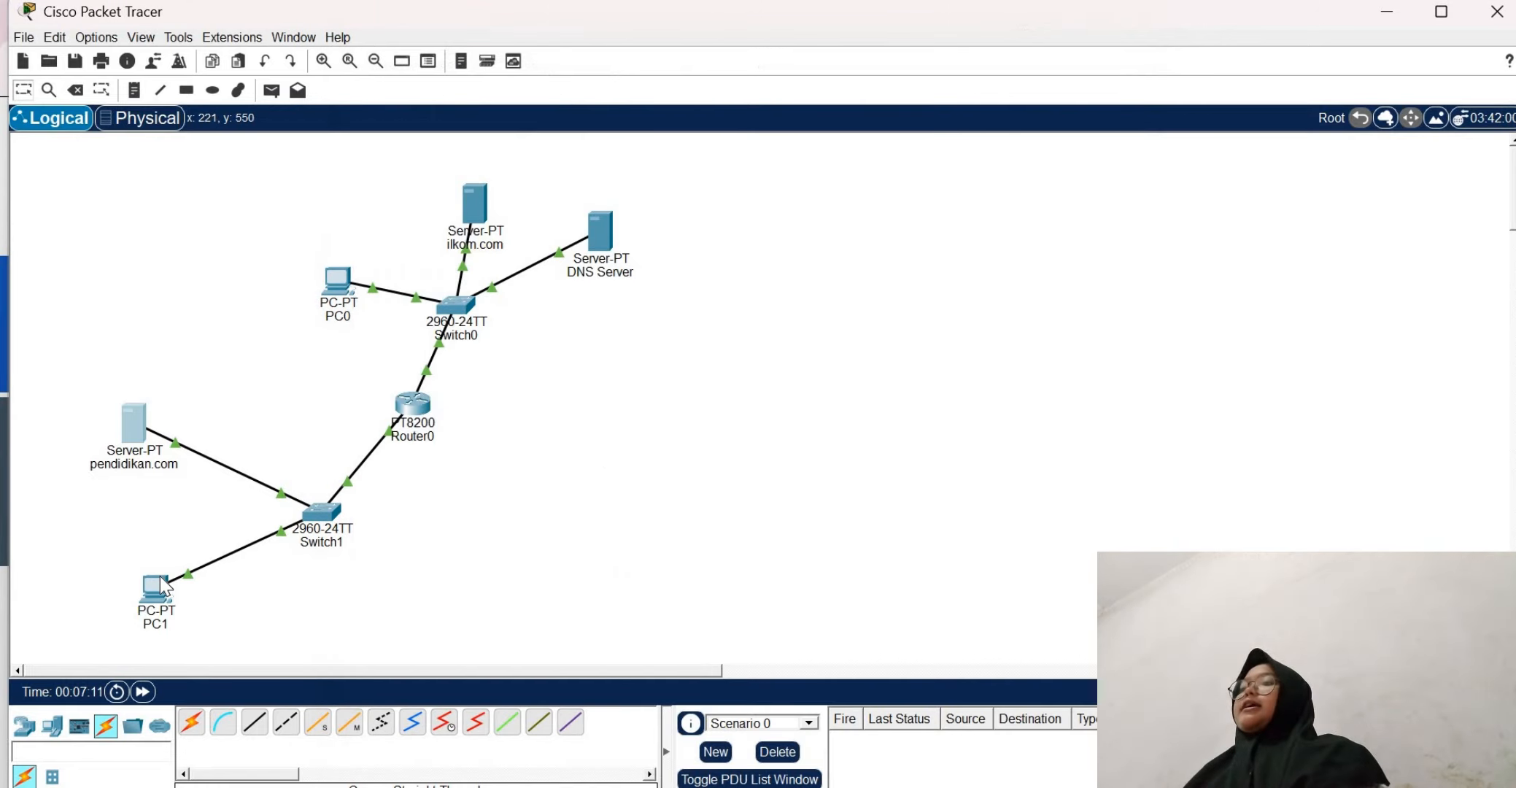
Assign PC1 the static IPv4 address 192.168.11.3 with subnet mask 255.255.255.0
click(160, 575)
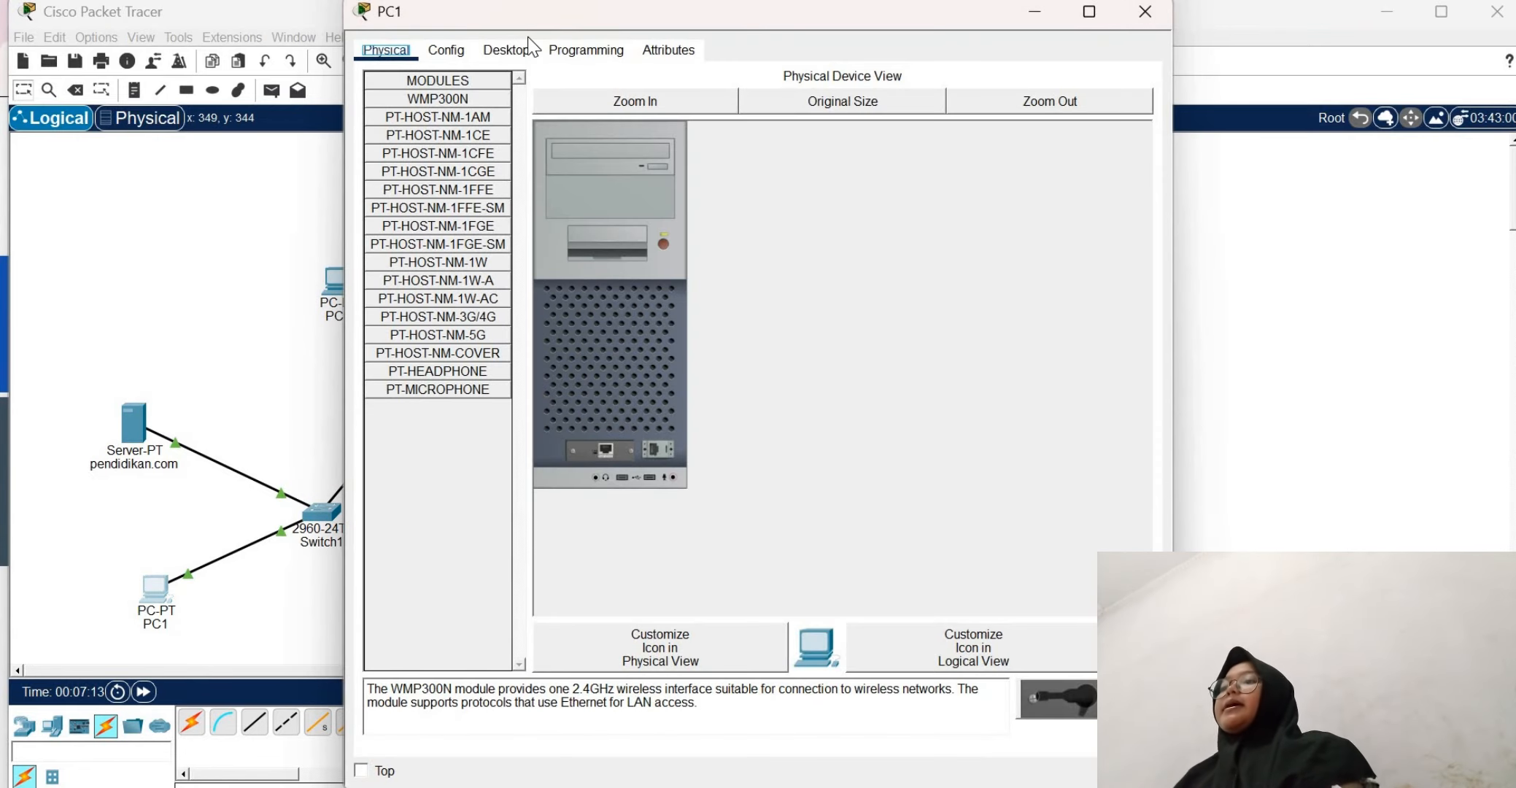
click(503, 56)
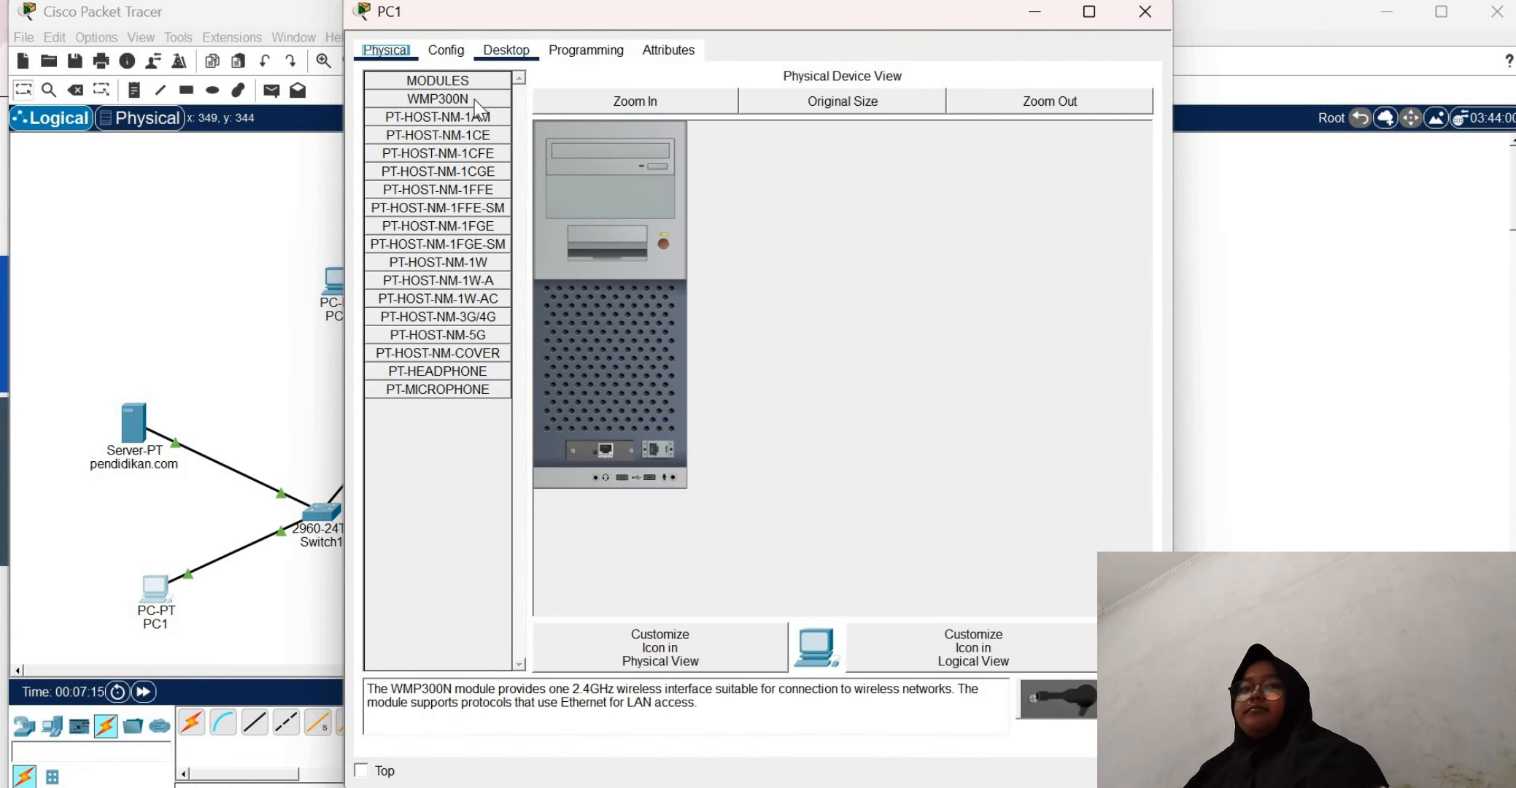
click(448, 118)
click(663, 177)
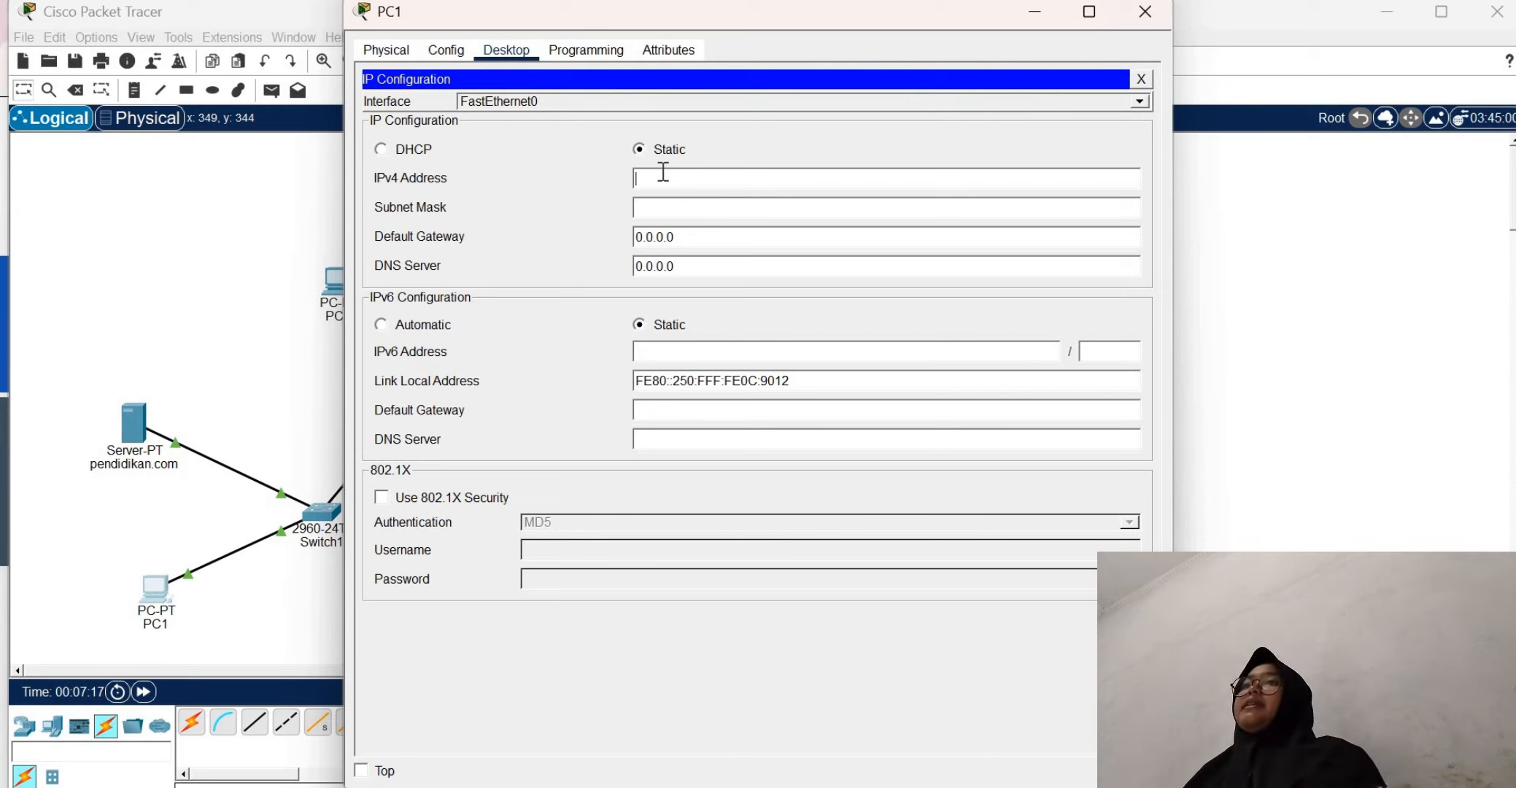
text(192.168.11.)
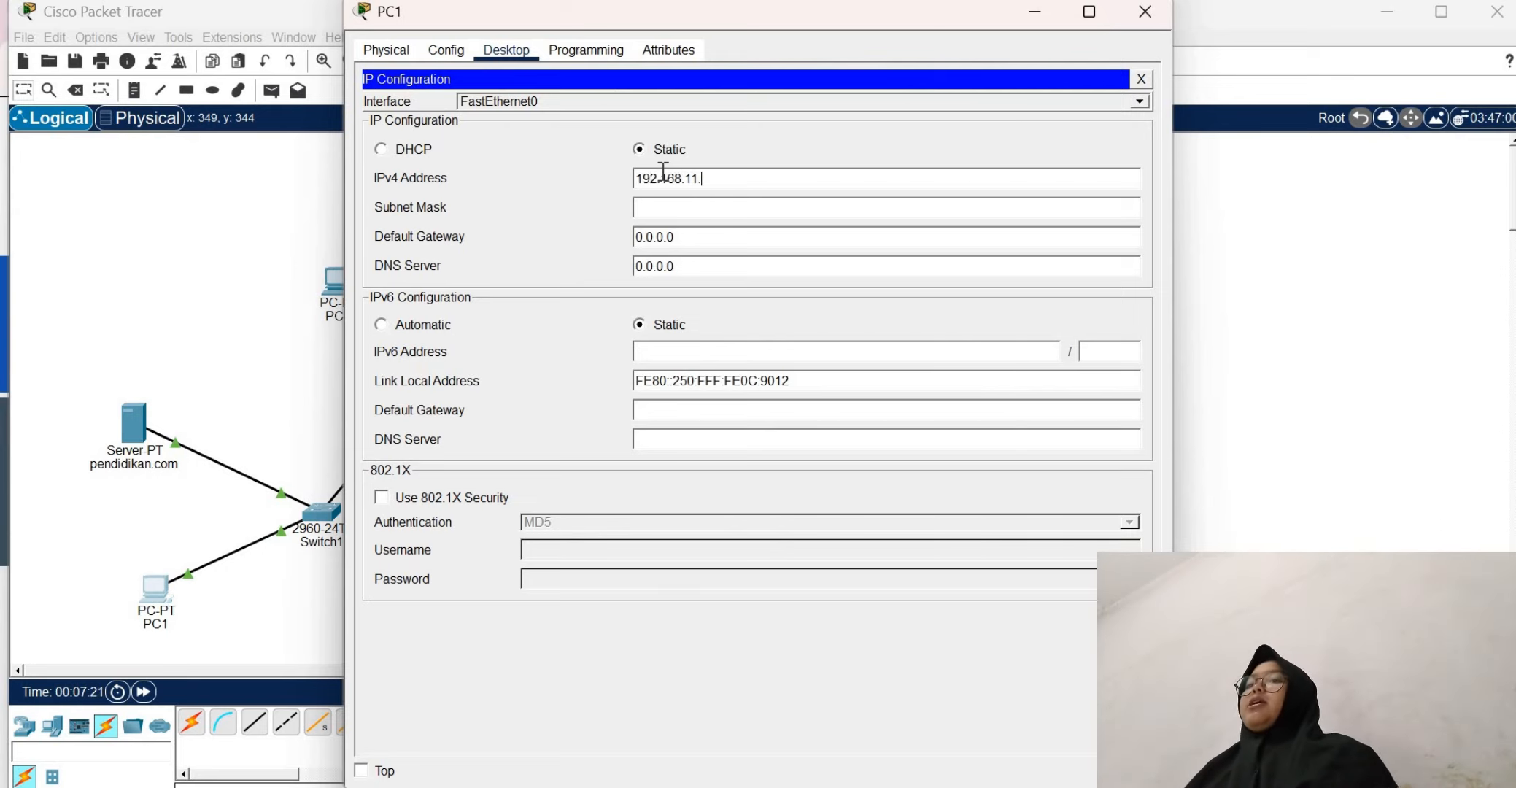
text(3)
click(670, 201)
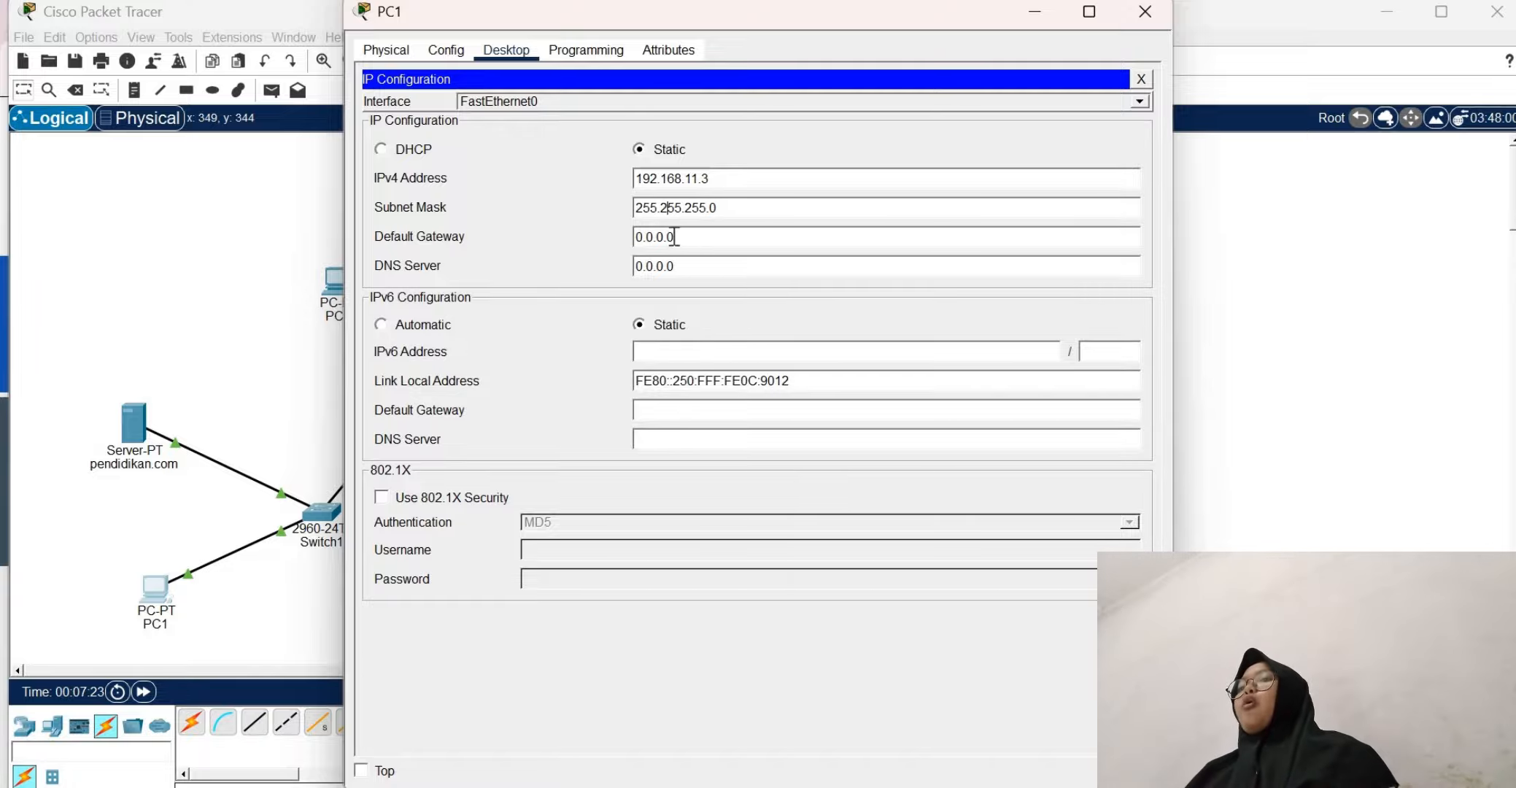
Set PC1's default gateway to 192.168.11.1 and close its configuration window
key(Tab)
text(192.1)
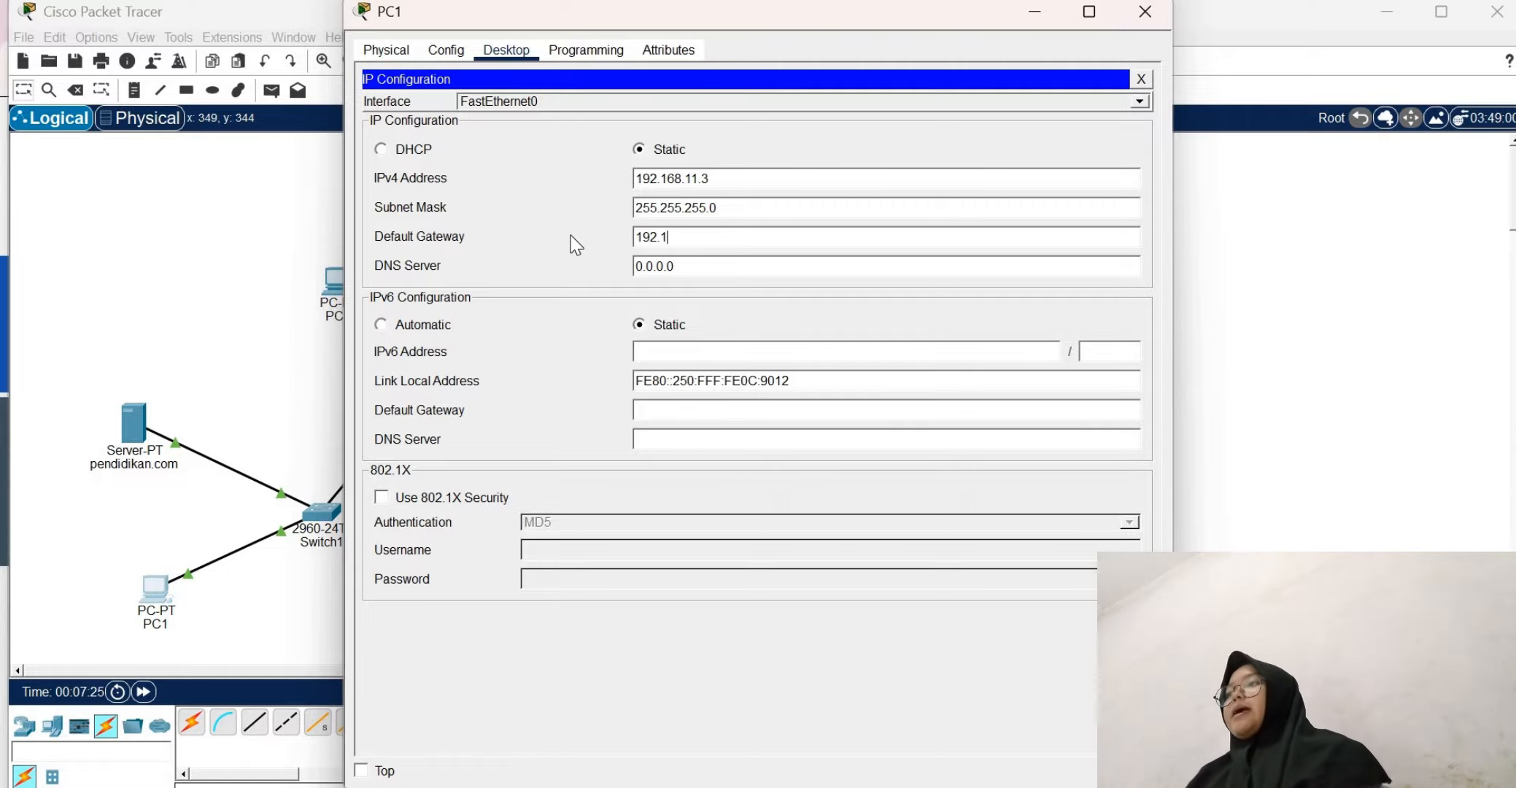
text(68.11.1)
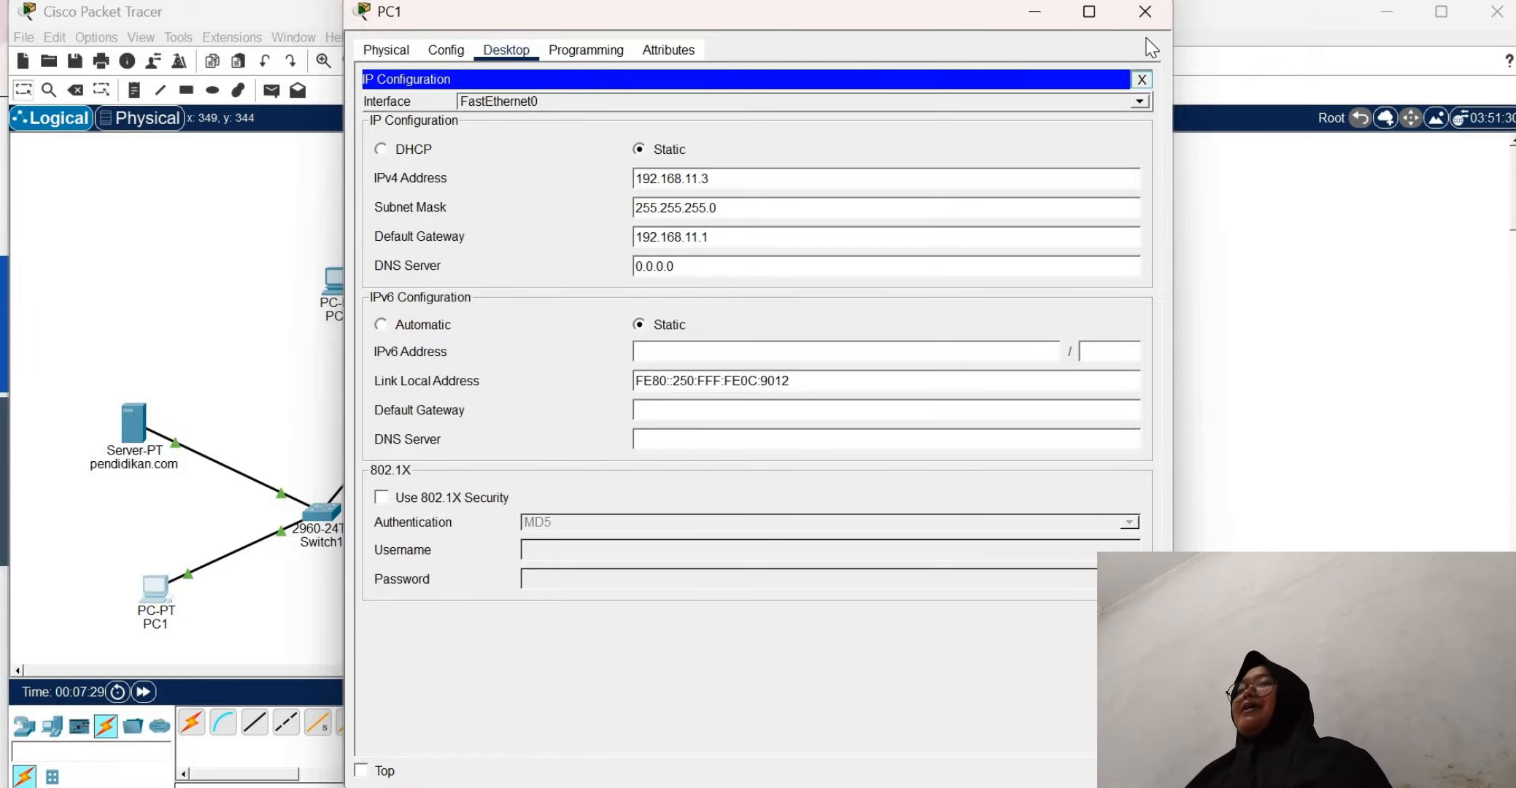
click(1141, 78)
click(1145, 12)
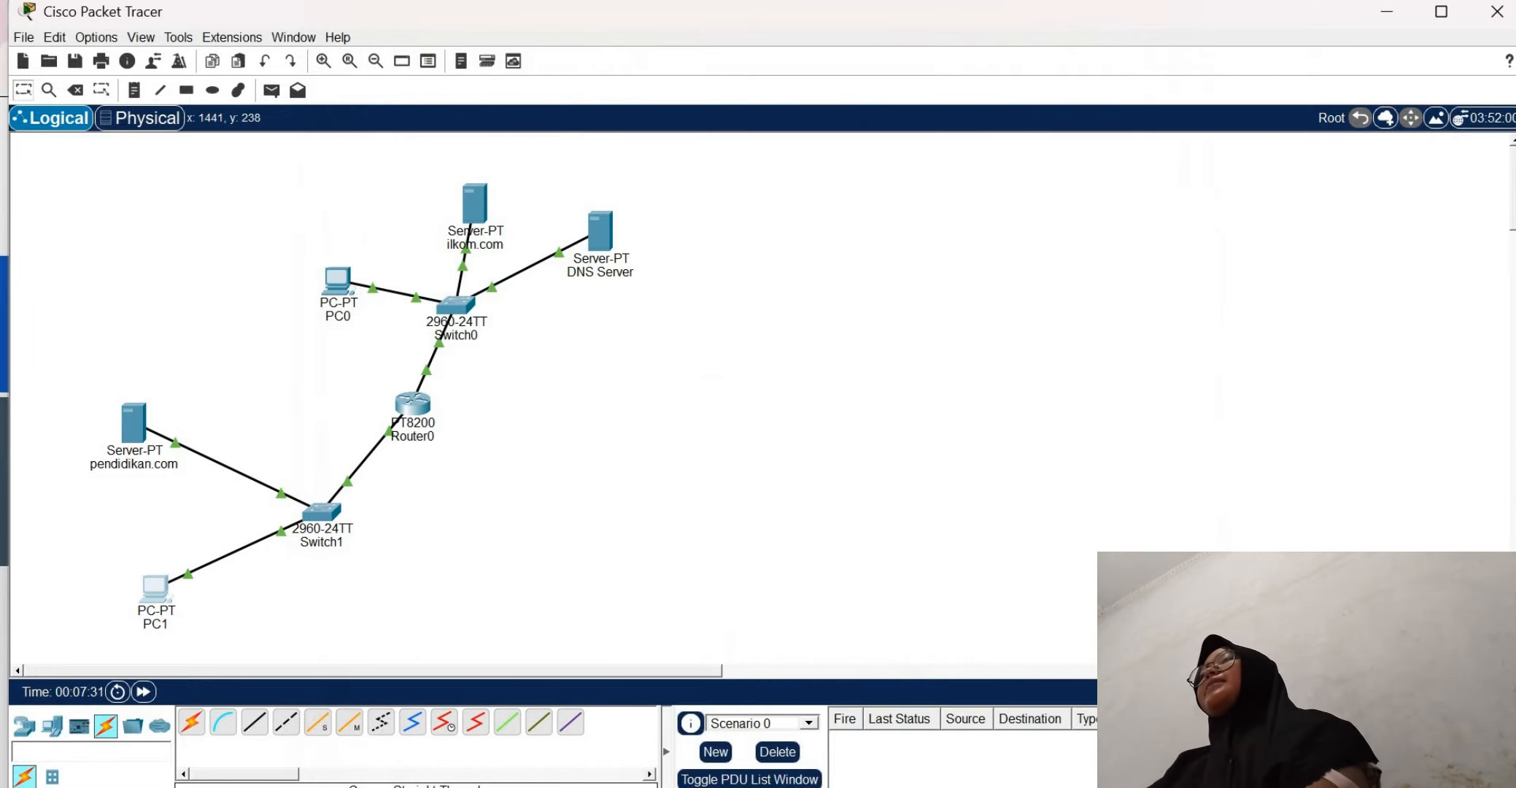
Switch to the browser to read the ping and web-access instructions below the task 4 diagram, and return to Packet Tracer
click(1015, 786)
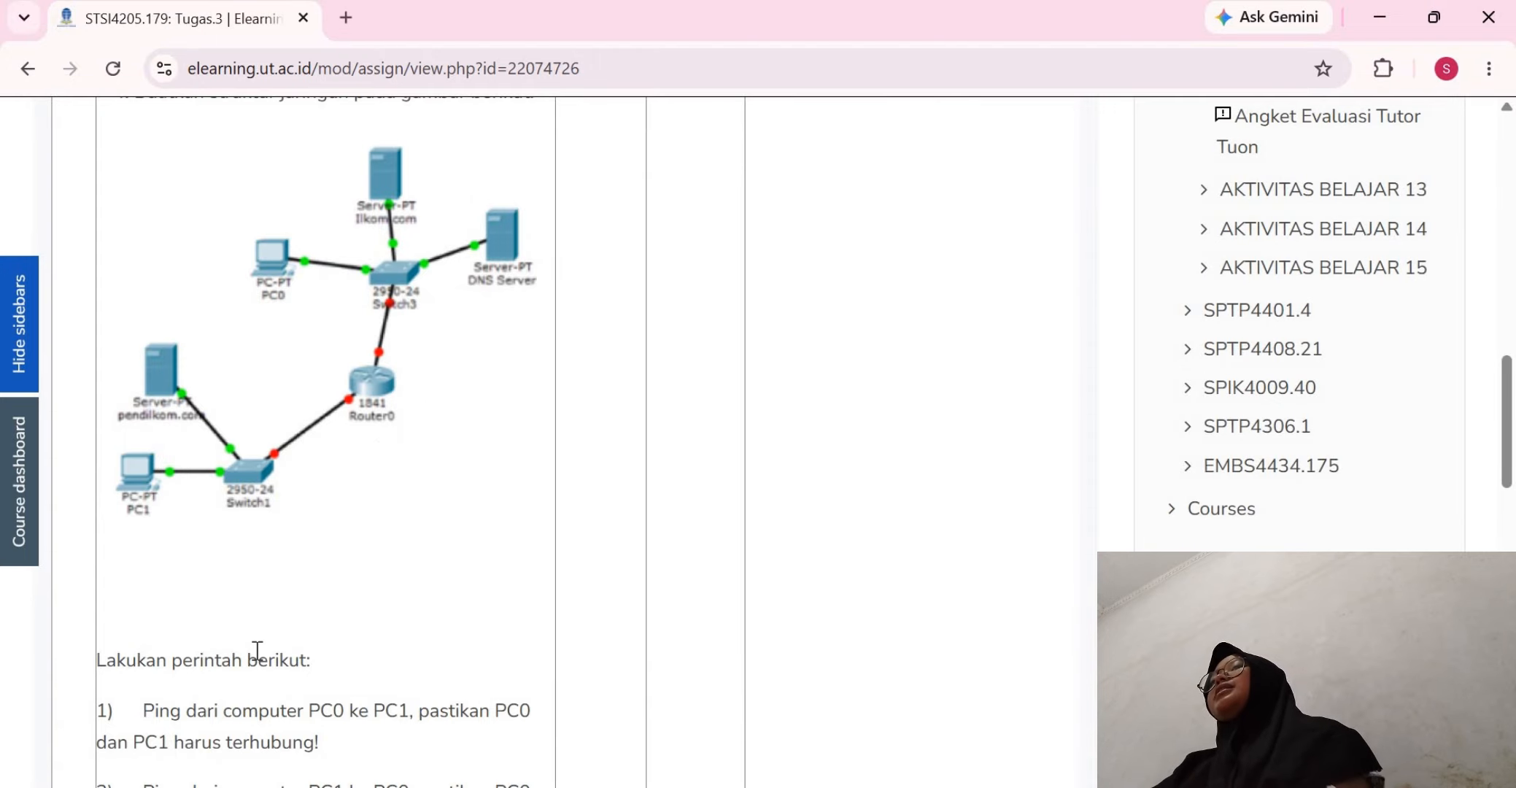
scroll(257, 650, down, 5)
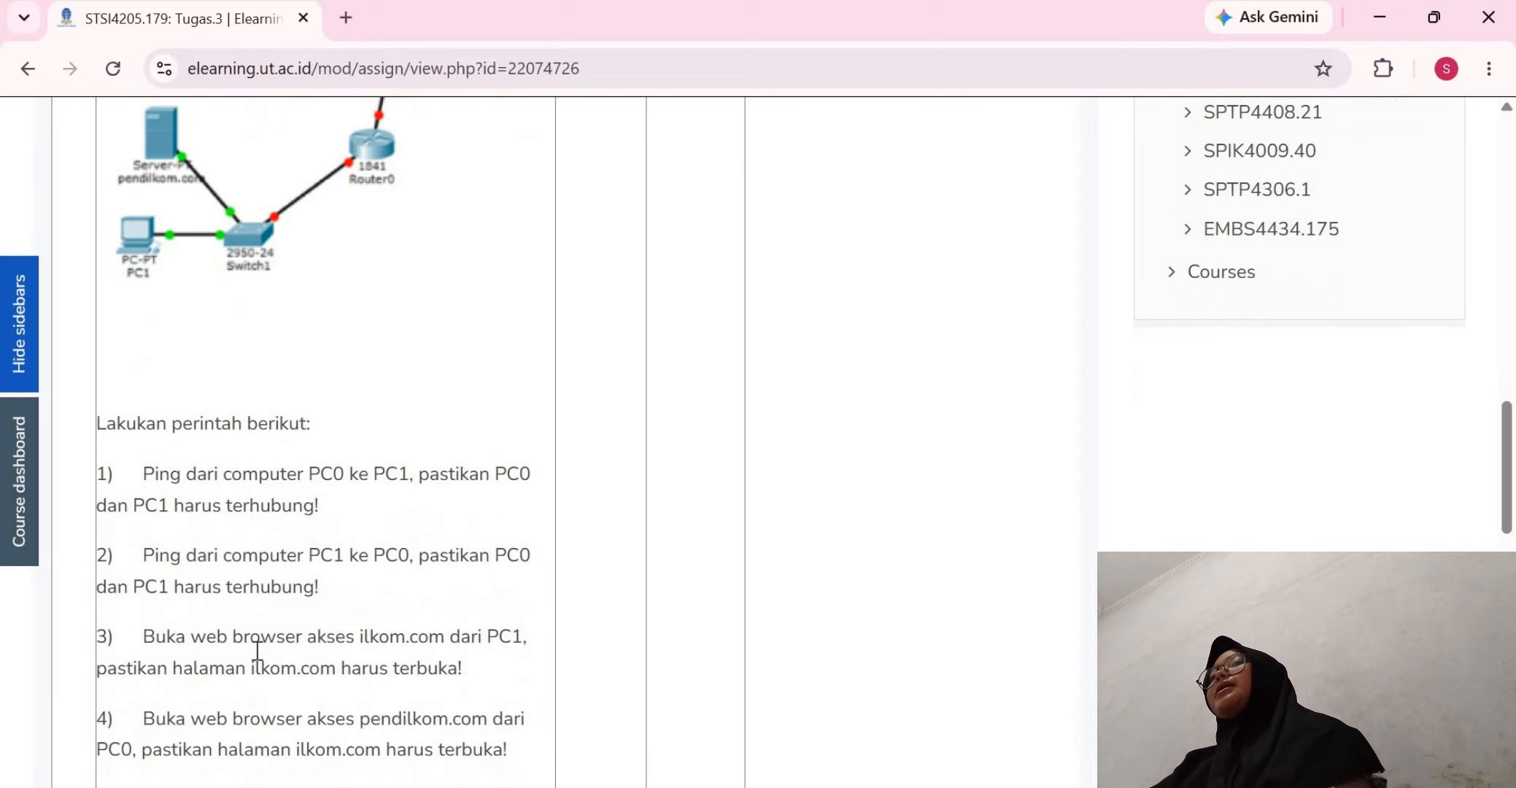
scroll(260, 661, down, 1)
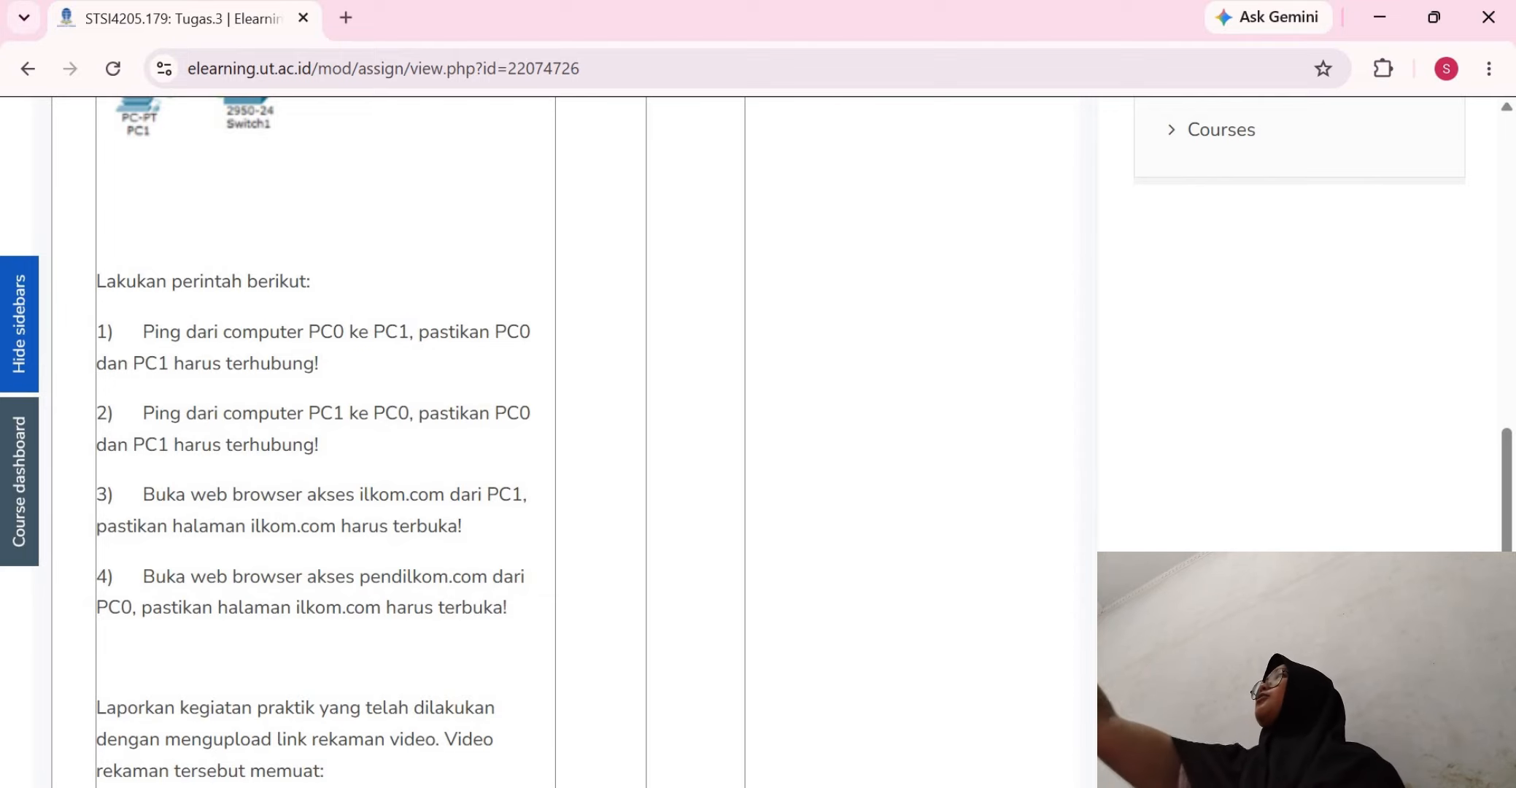
click(1103, 786)
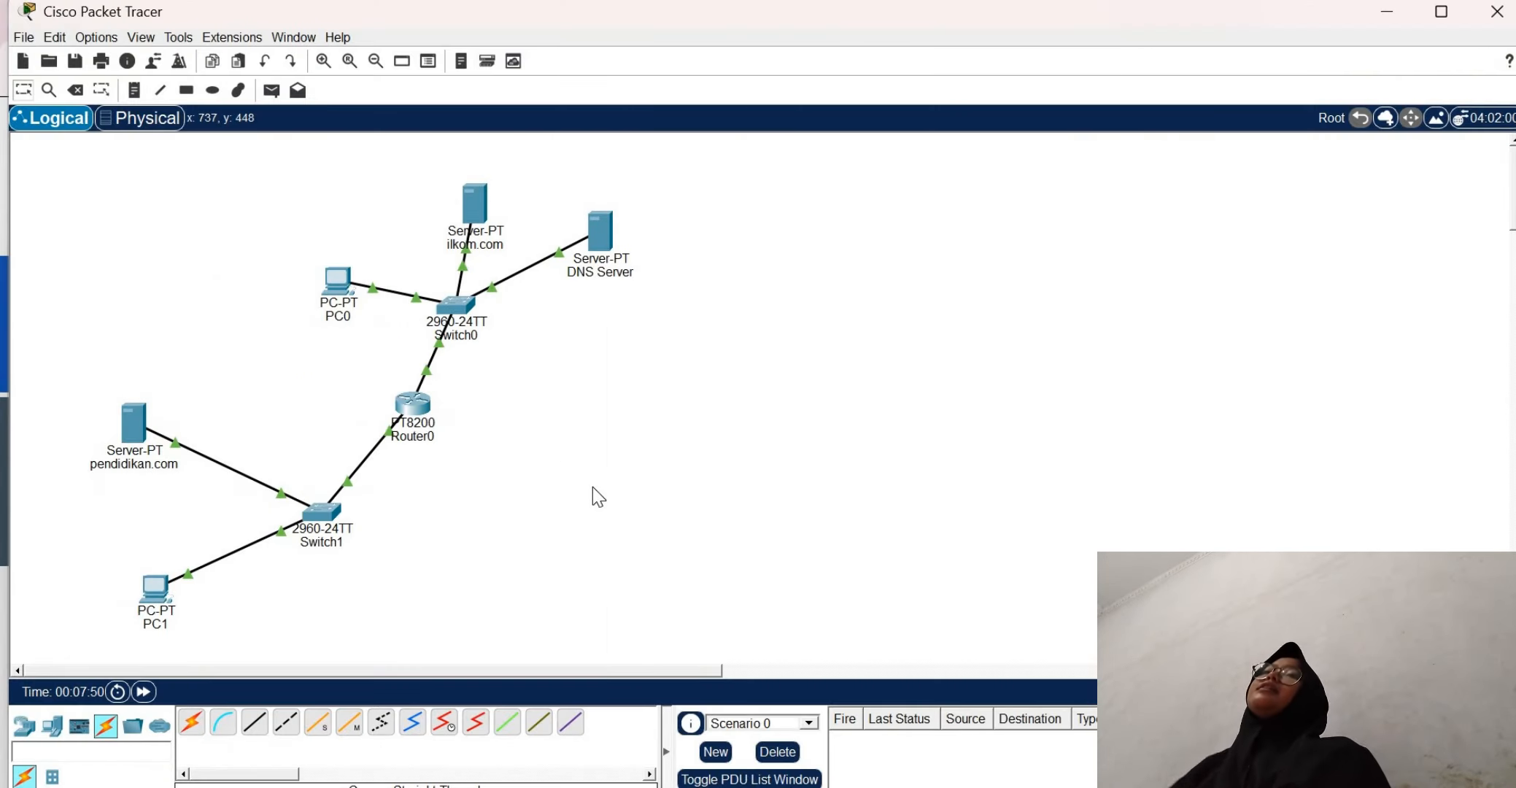
click(350, 285)
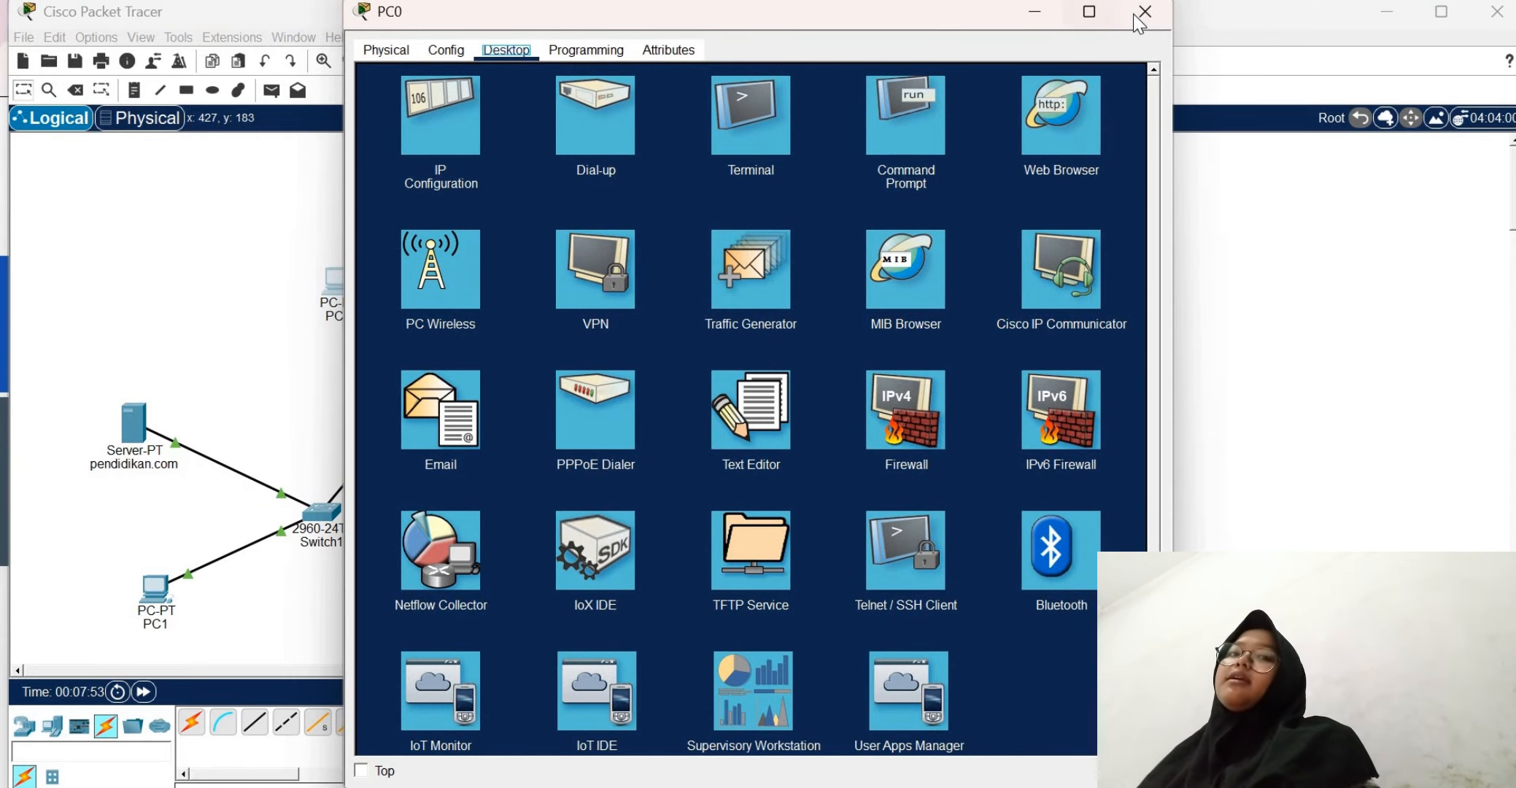
click(1143, 13)
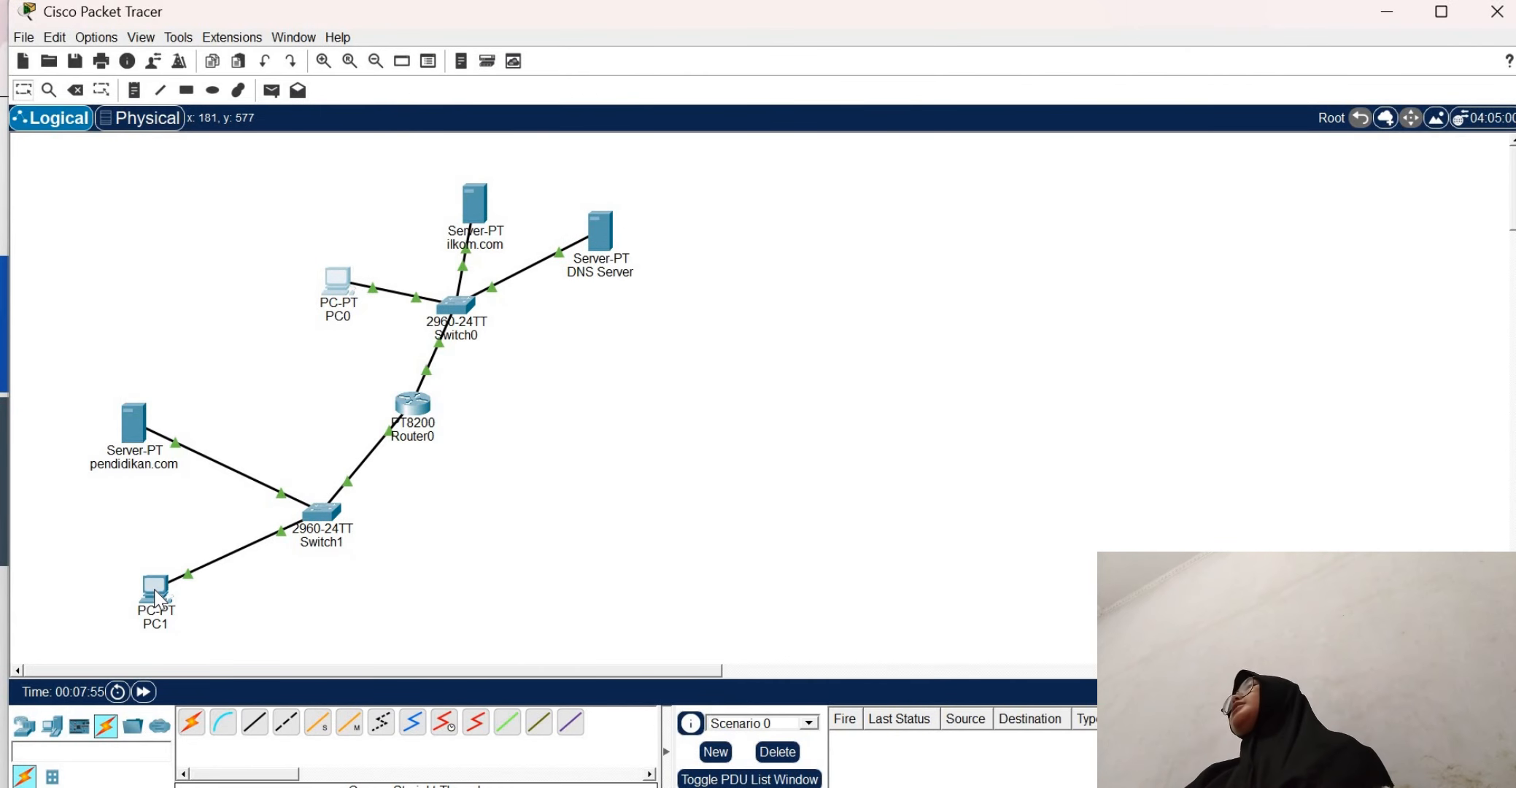
mouse_move(160, 599)
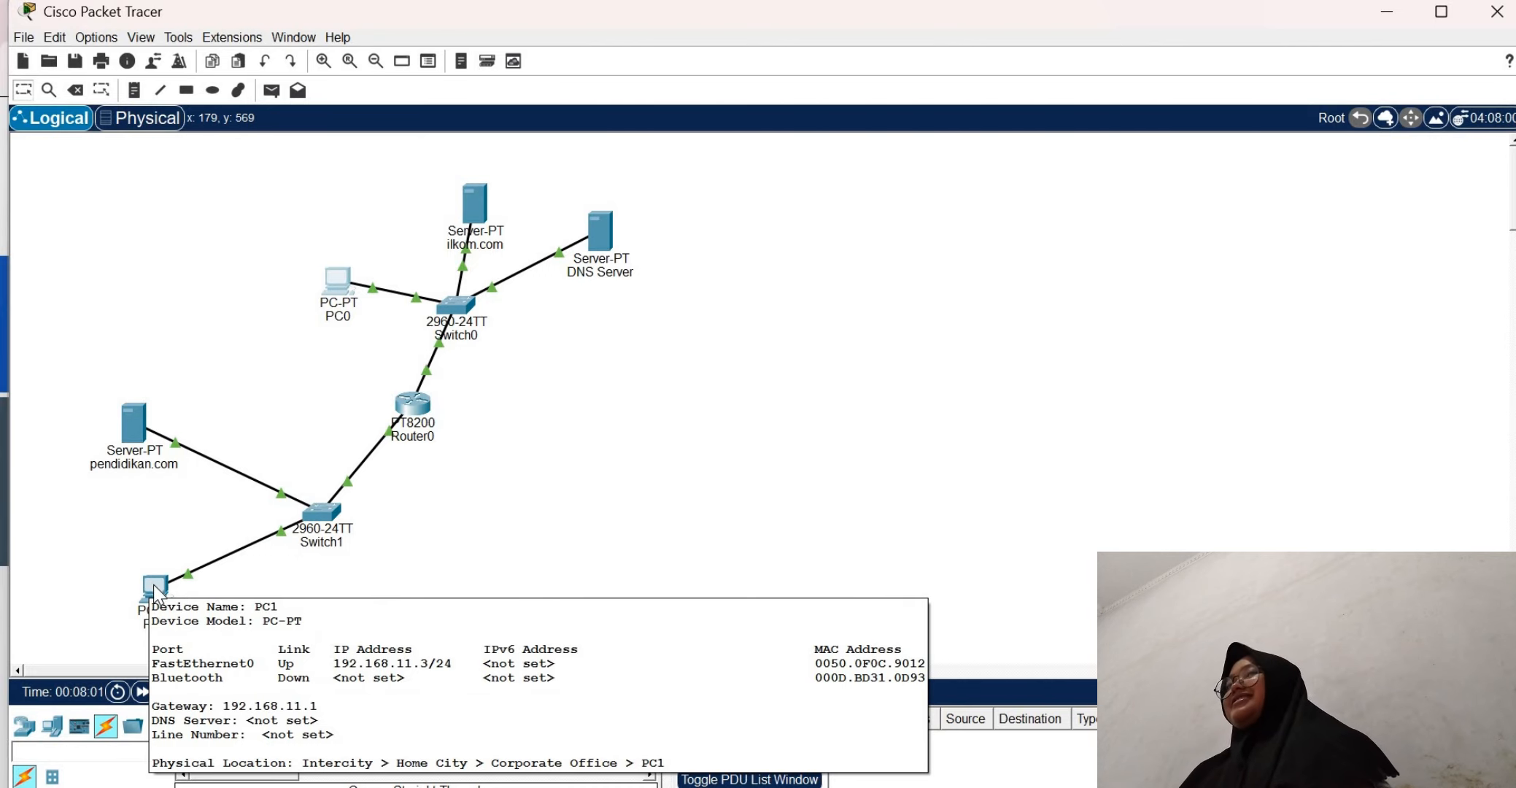
Ping 192.168.11.3 from PC0's command prompt and minimize PC0's window
click(339, 286)
click(920, 115)
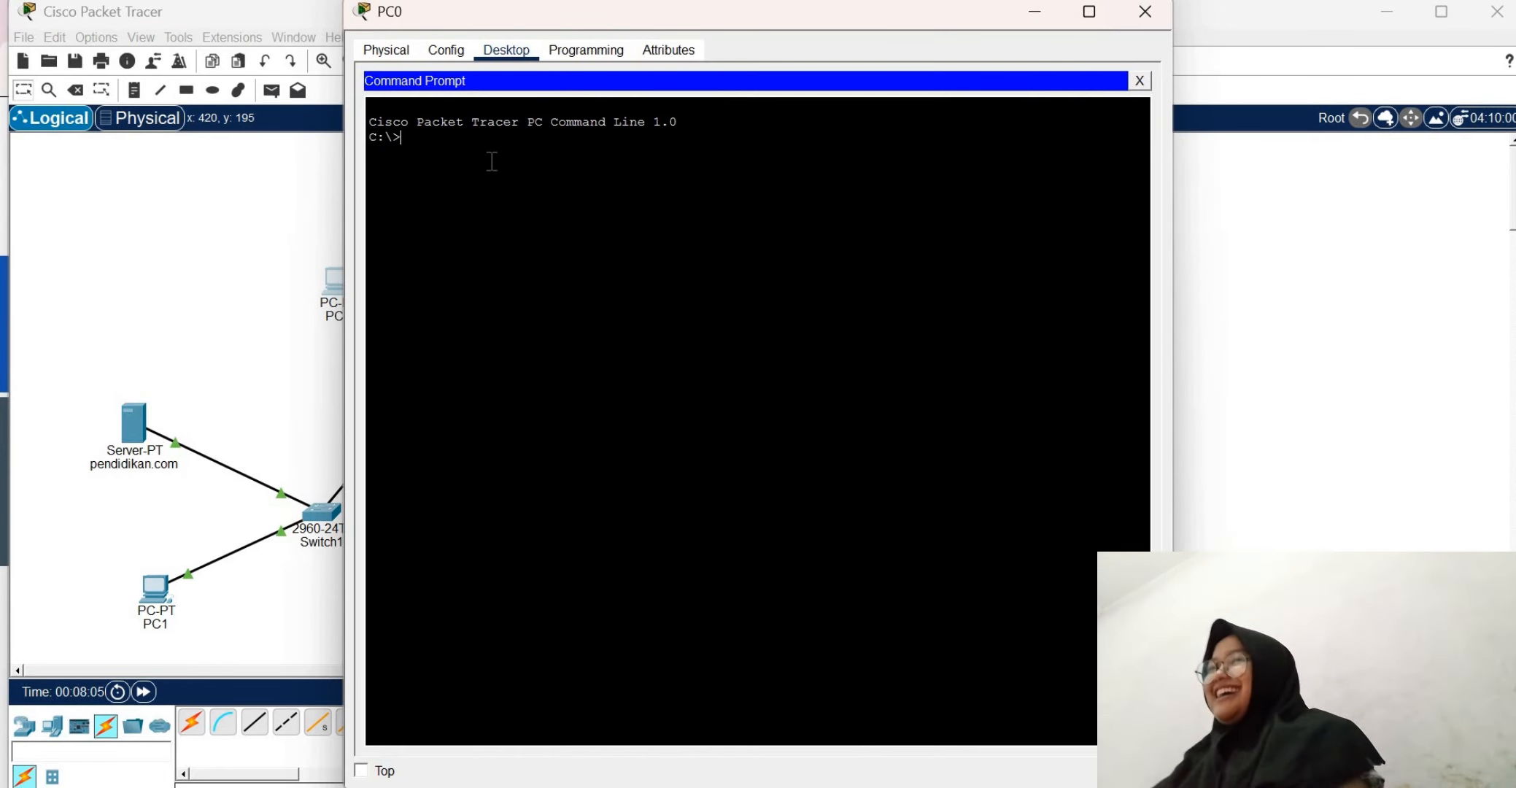
text(pin g)
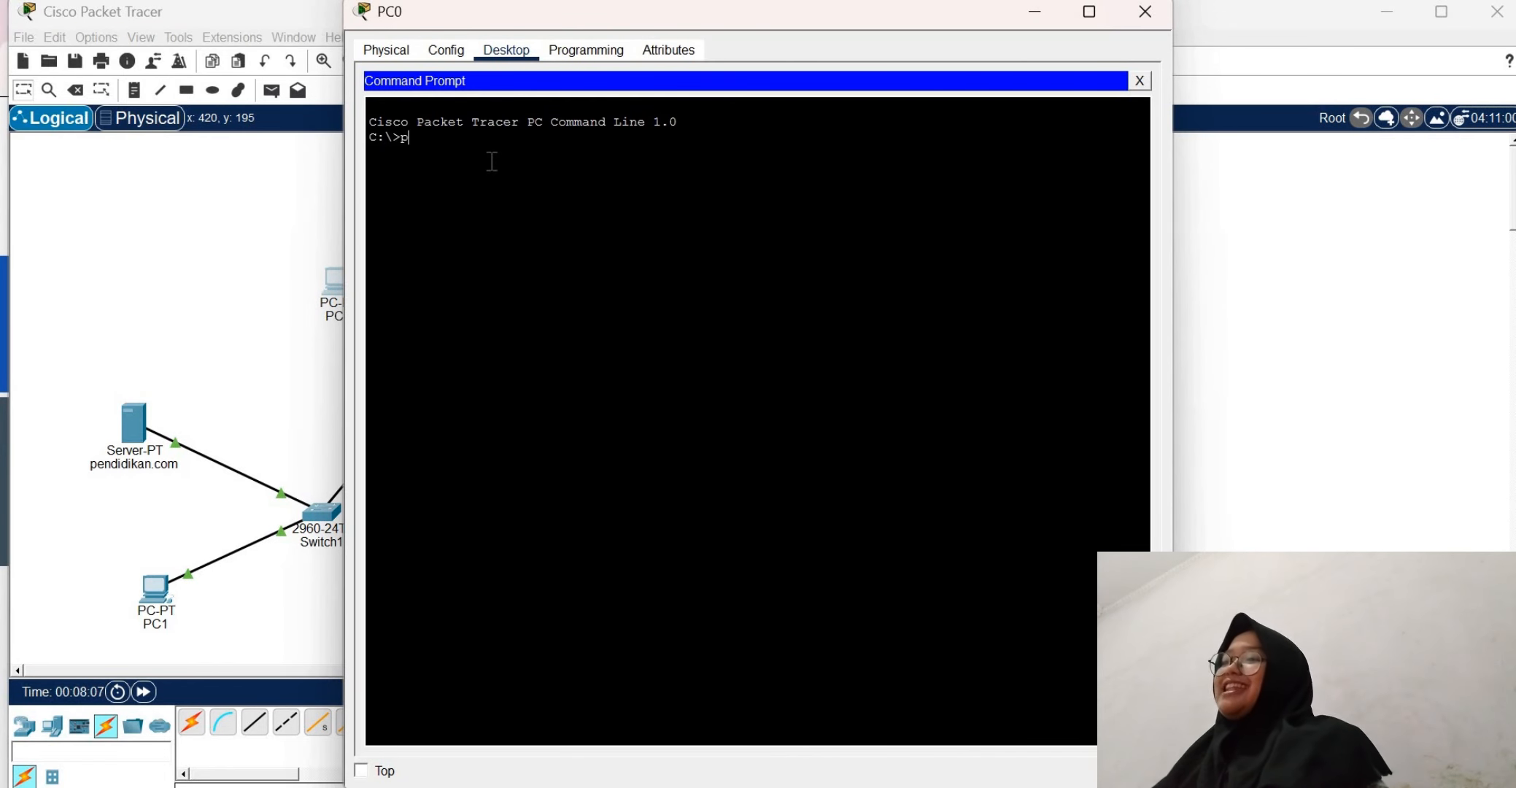
key(BackSpace)
key(BackSpace)
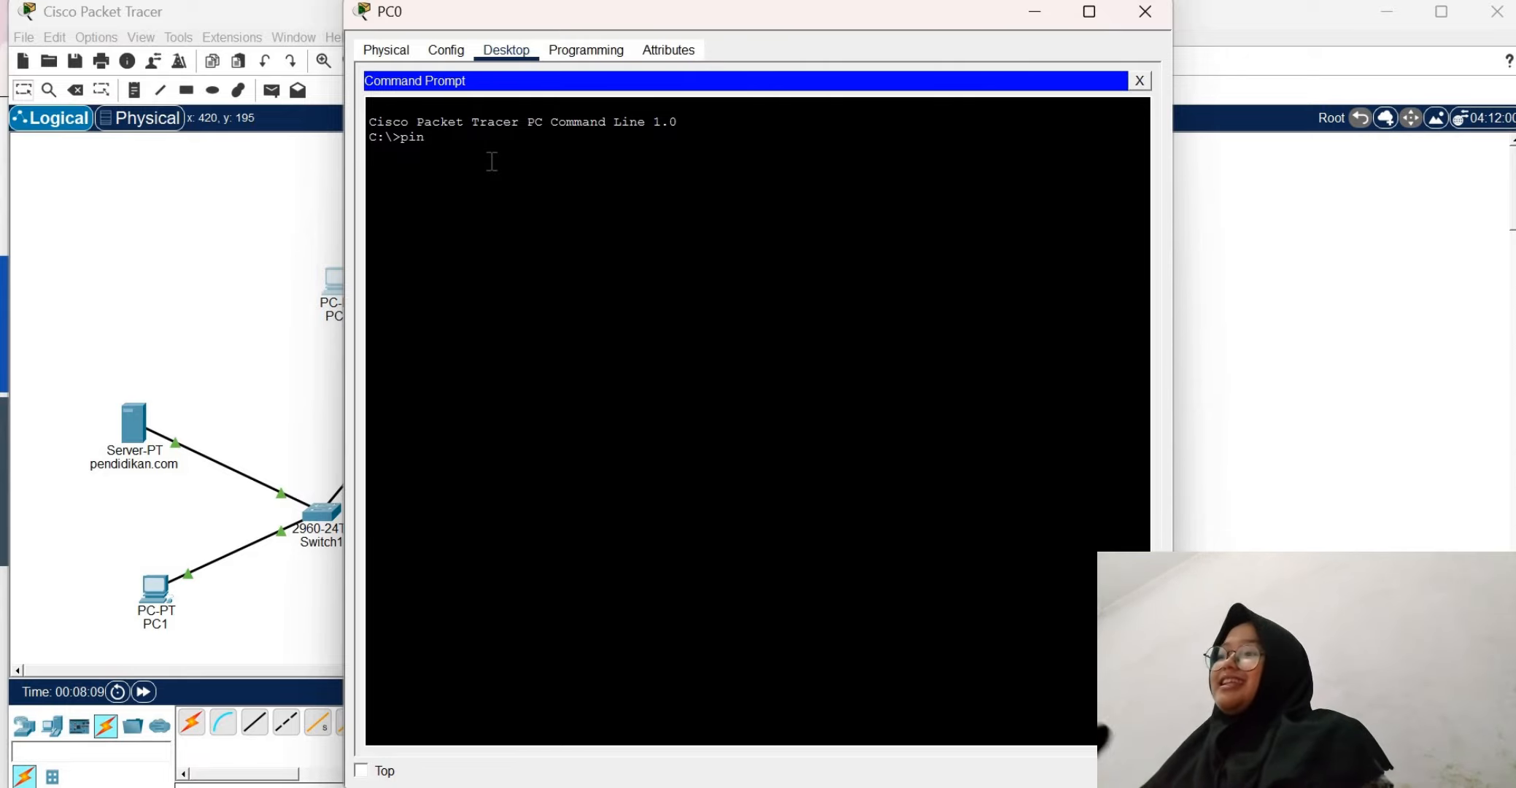
text(g 192)
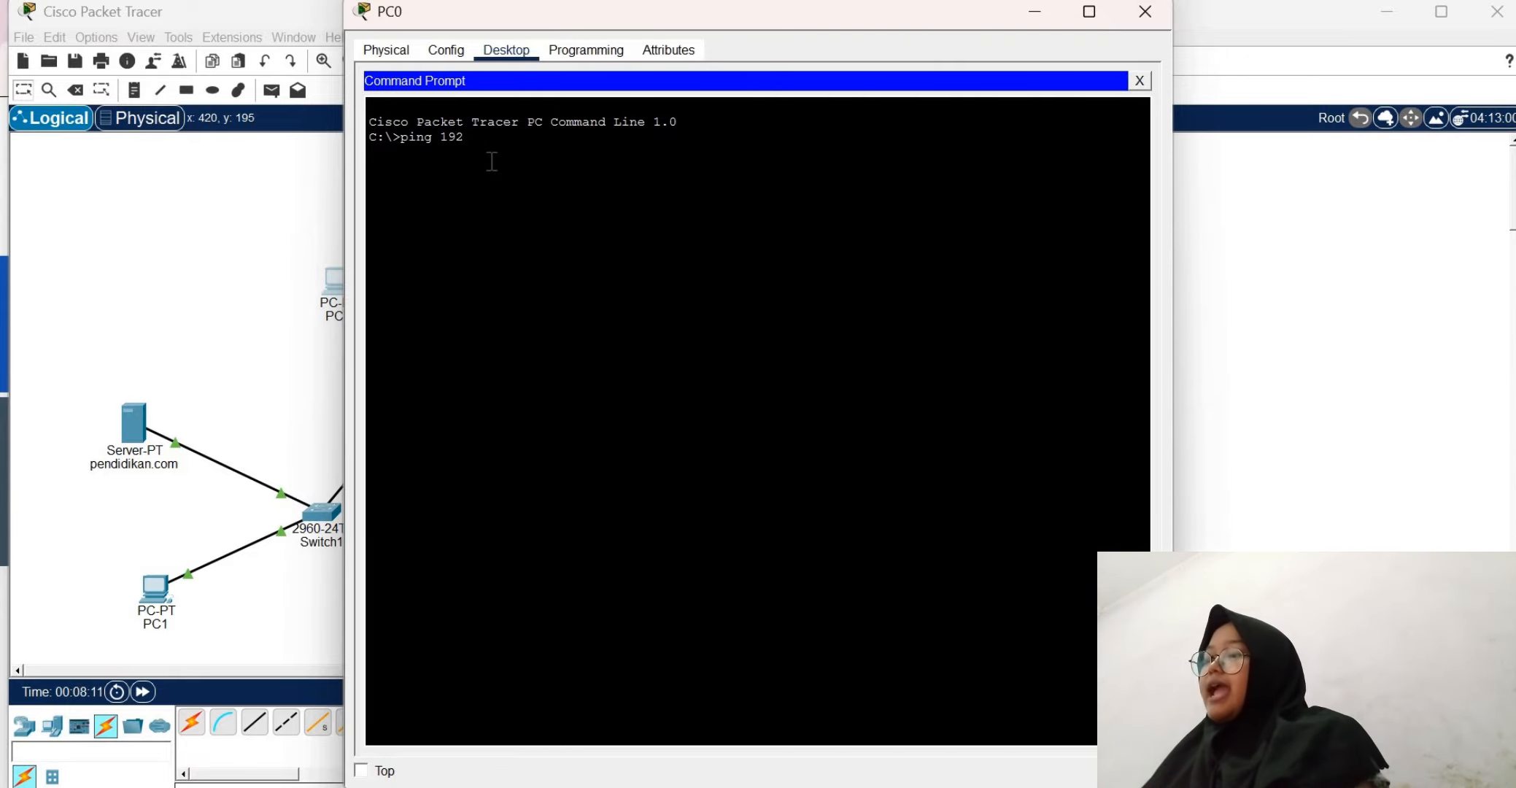
text(.168.11.3)
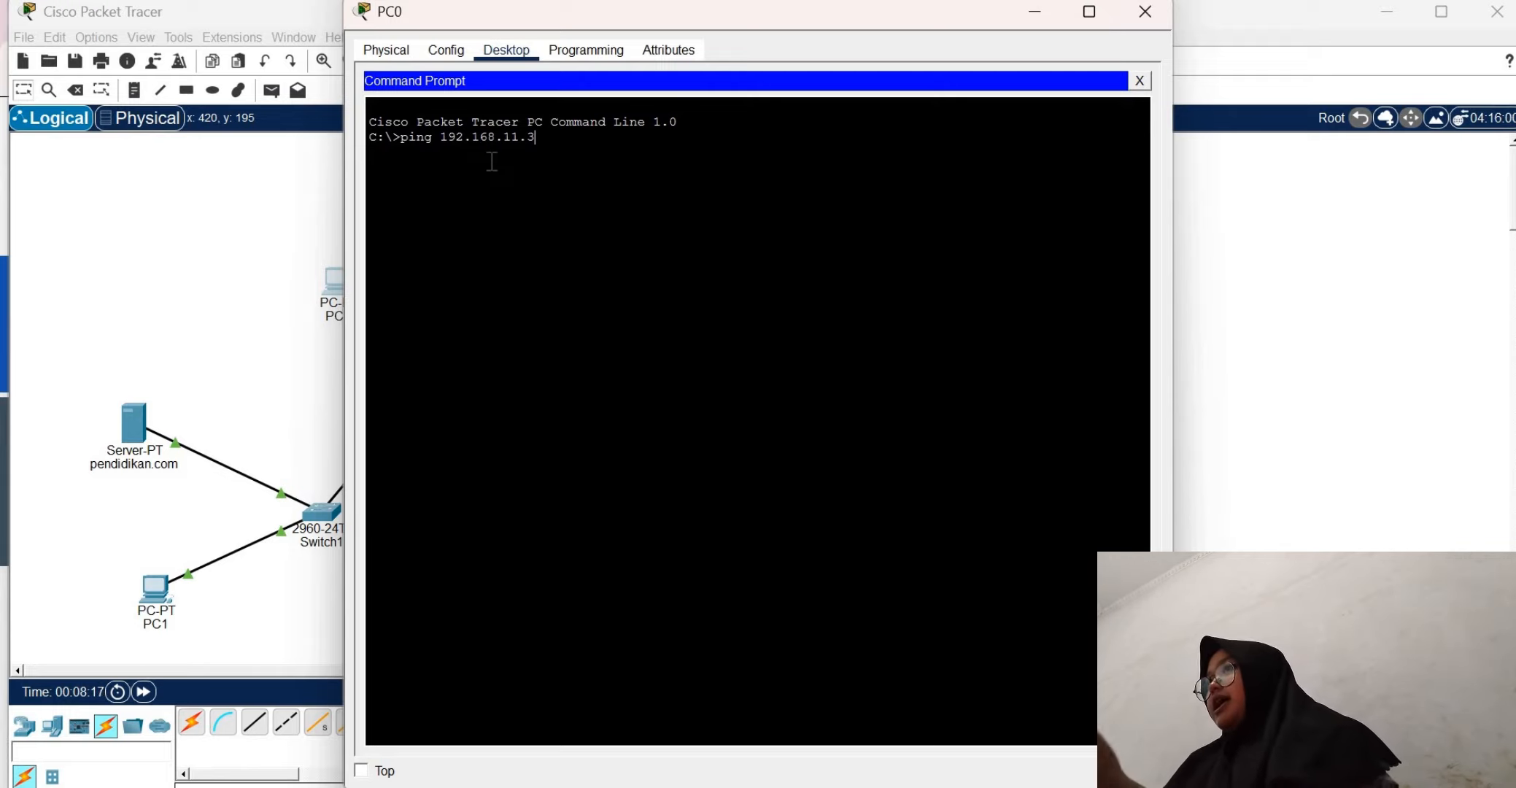
key(Return)
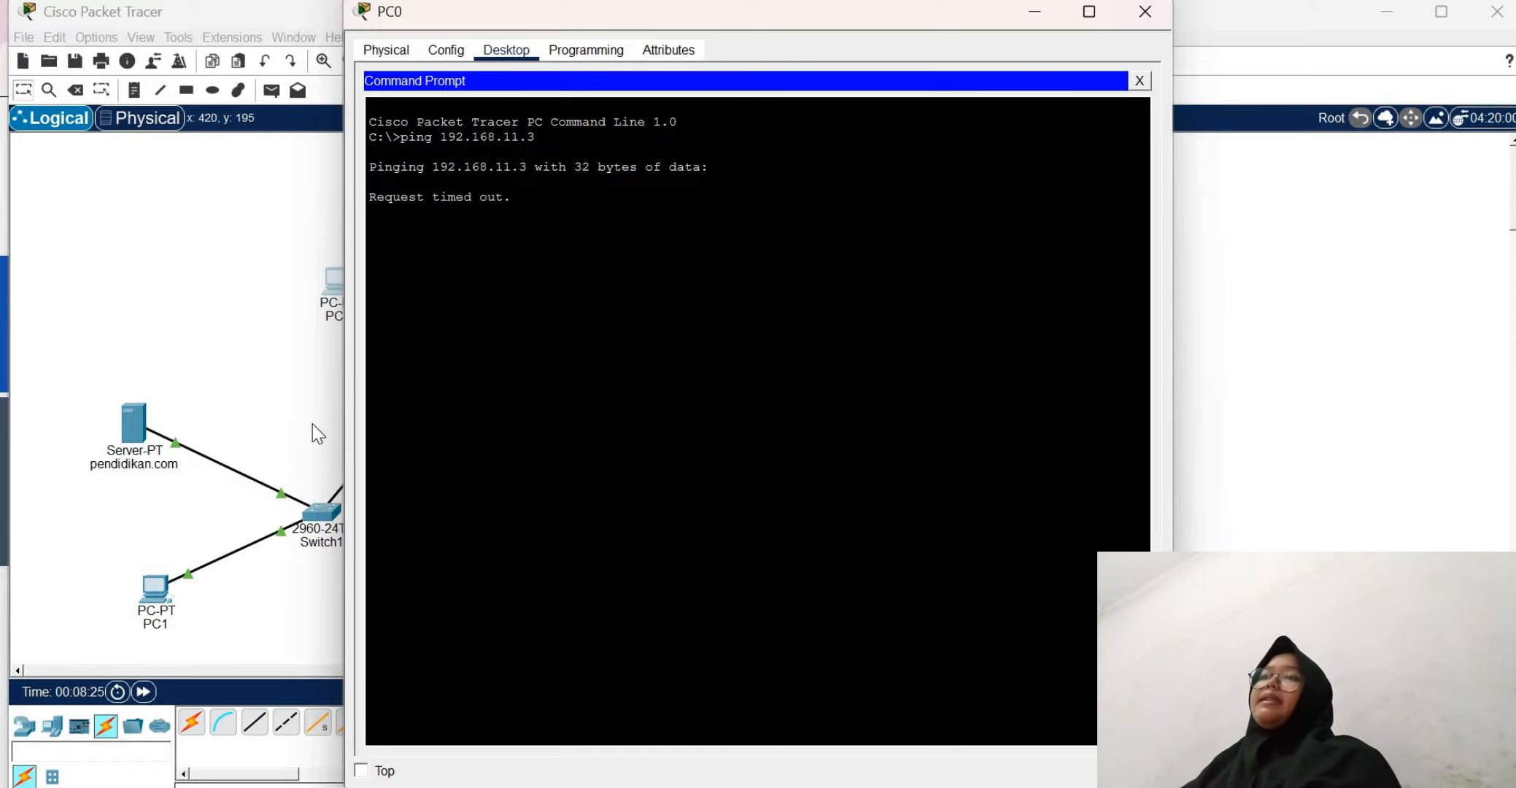
click(1032, 15)
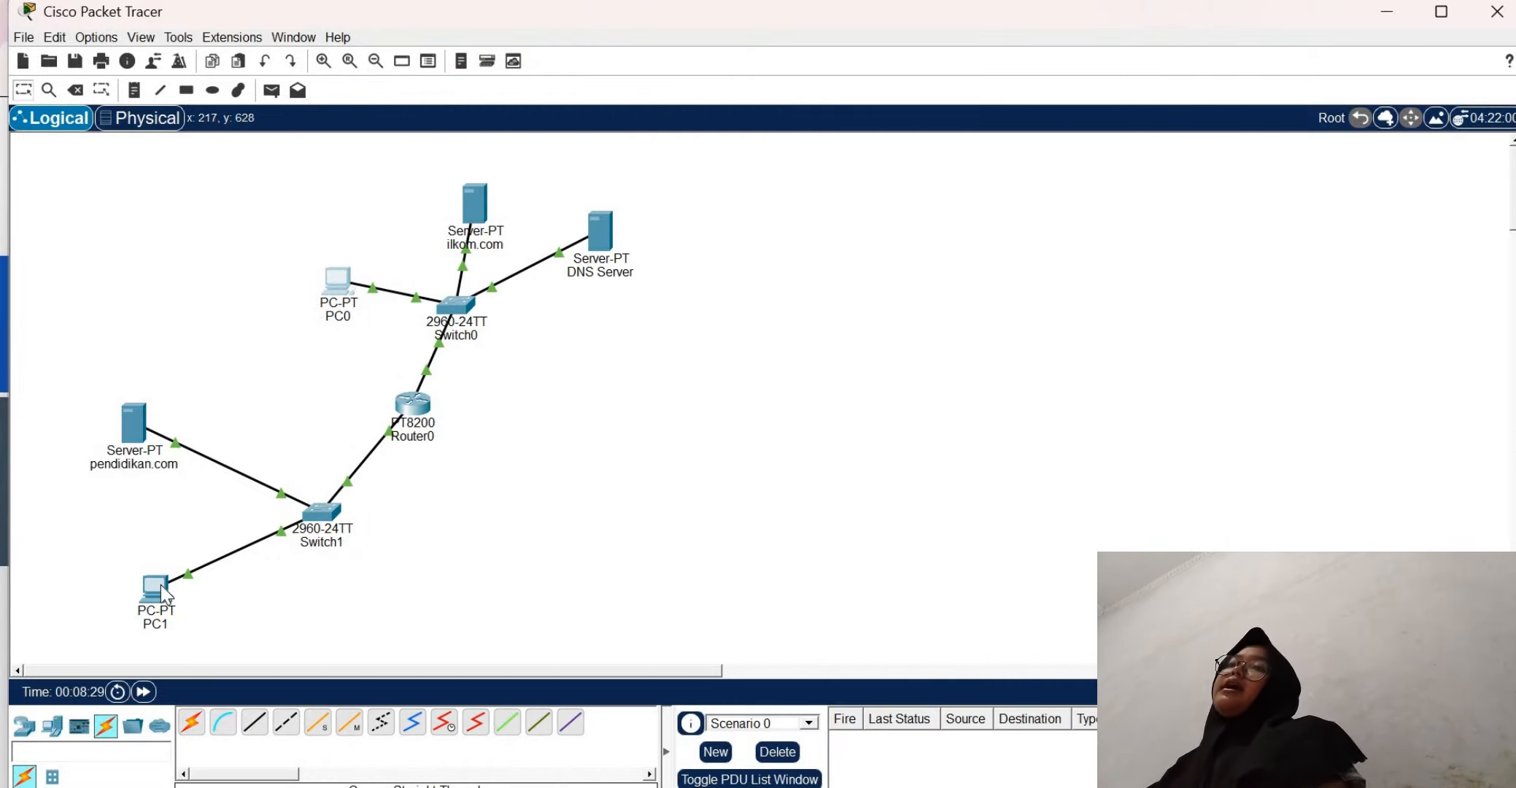
Check the IP configuration of Router0's GigabitEthernet0/0/1 interface and close the router's window
mouse_move(161, 588)
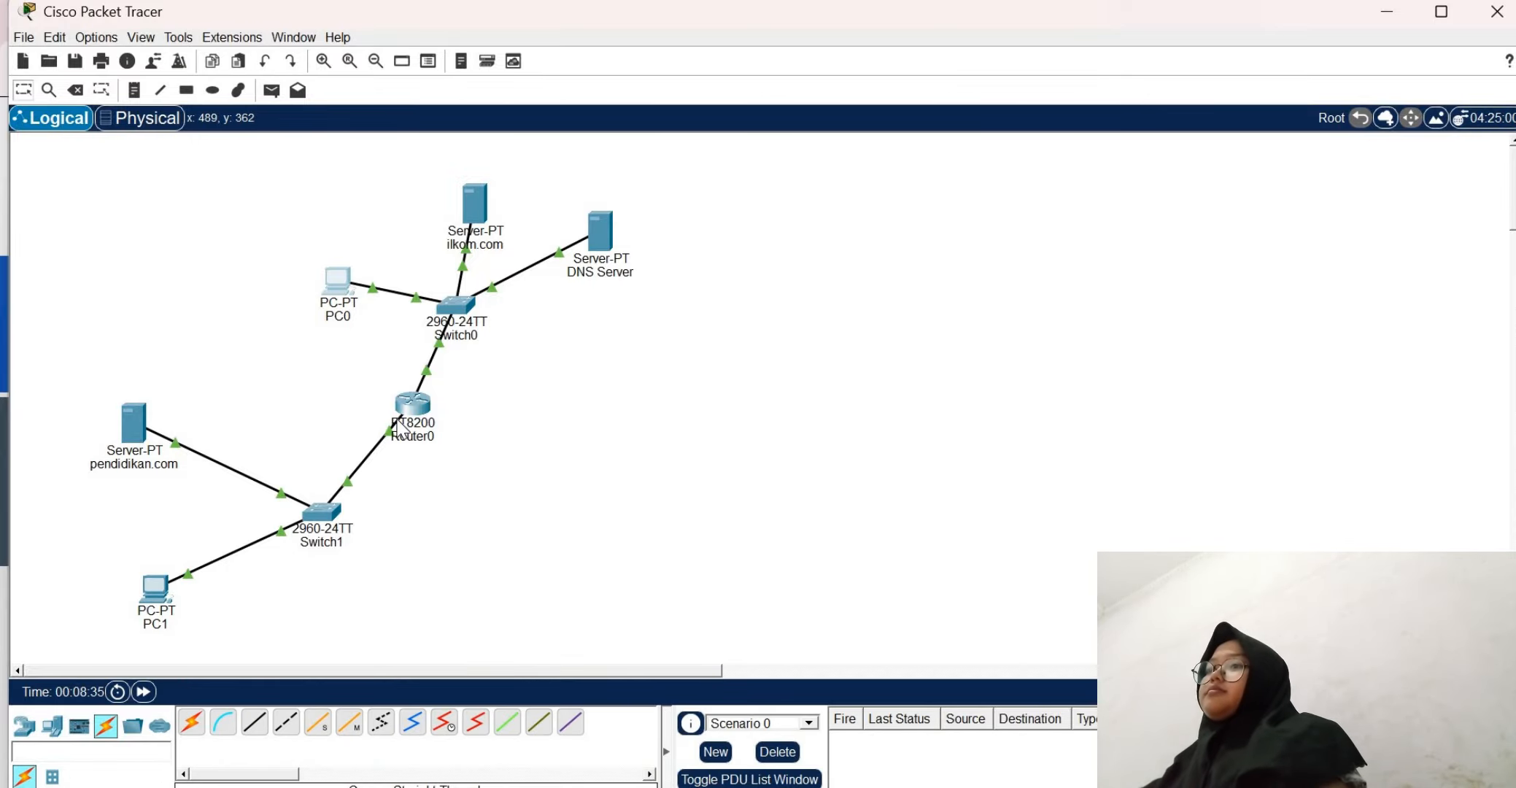
click(421, 398)
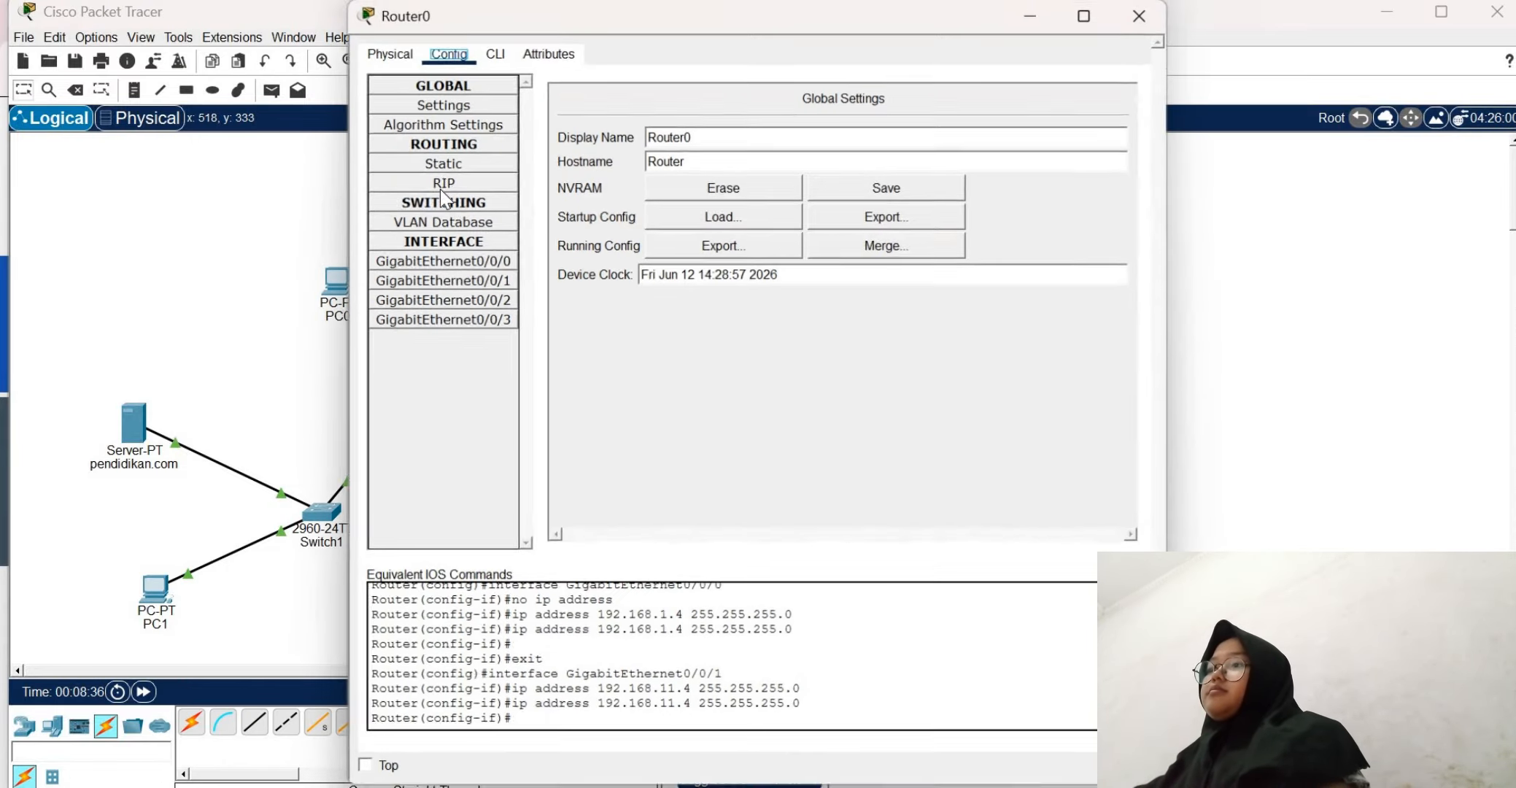
click(471, 280)
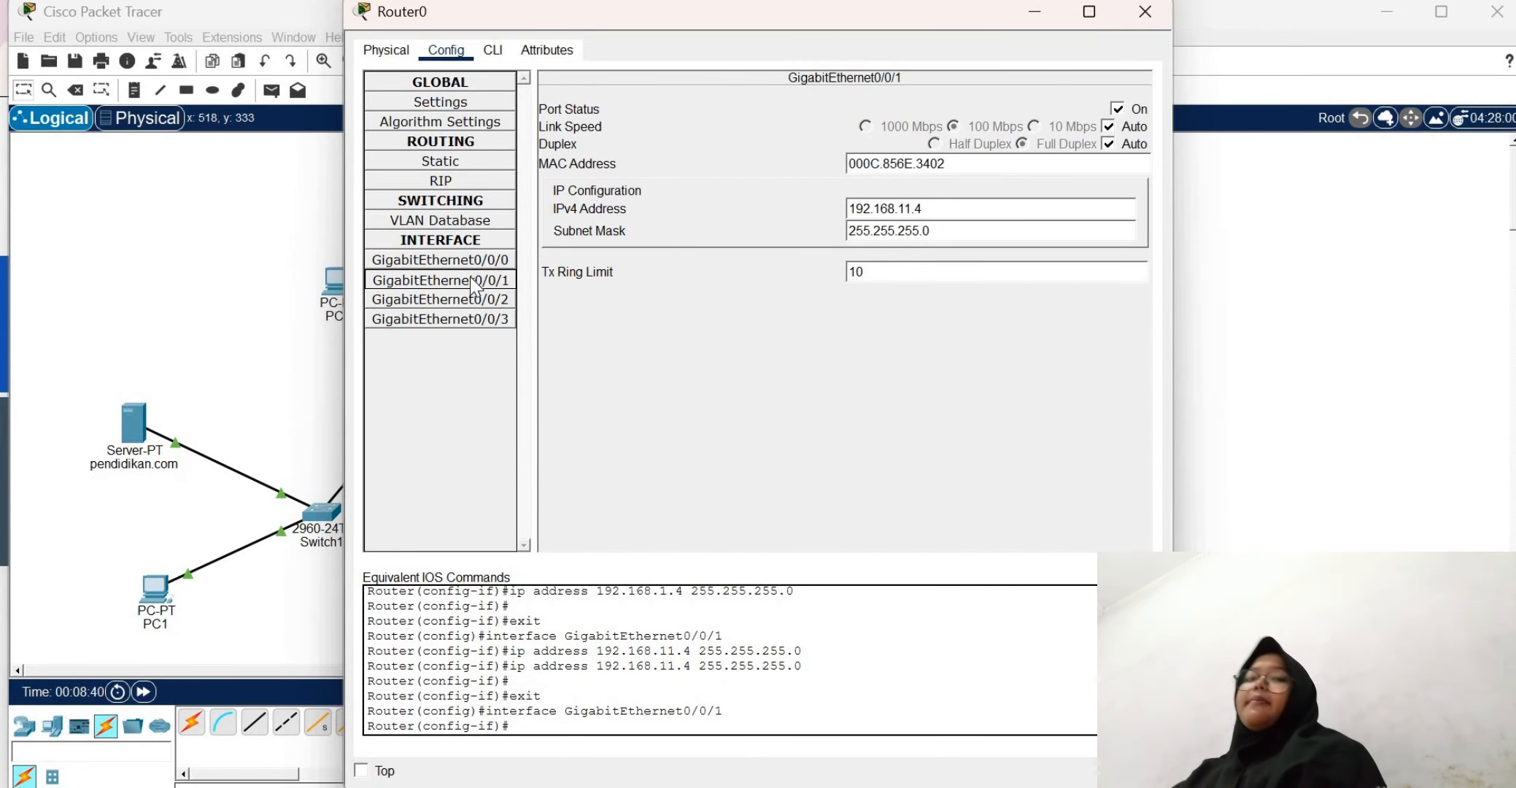
click(1123, 17)
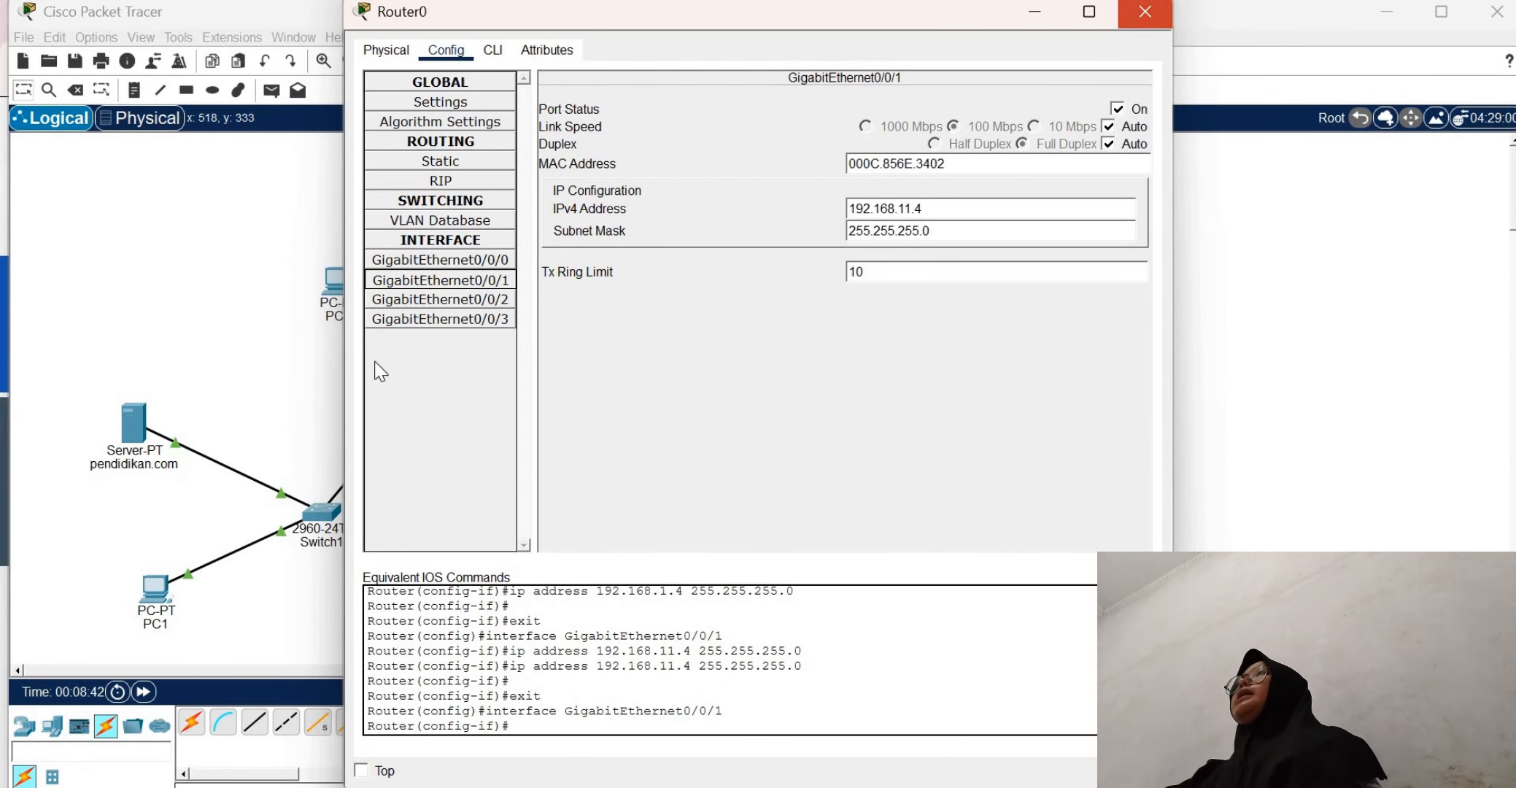
Set the pendidikan.com server's default gateway to 192.168.11.4 and close its configuration window
click(121, 432)
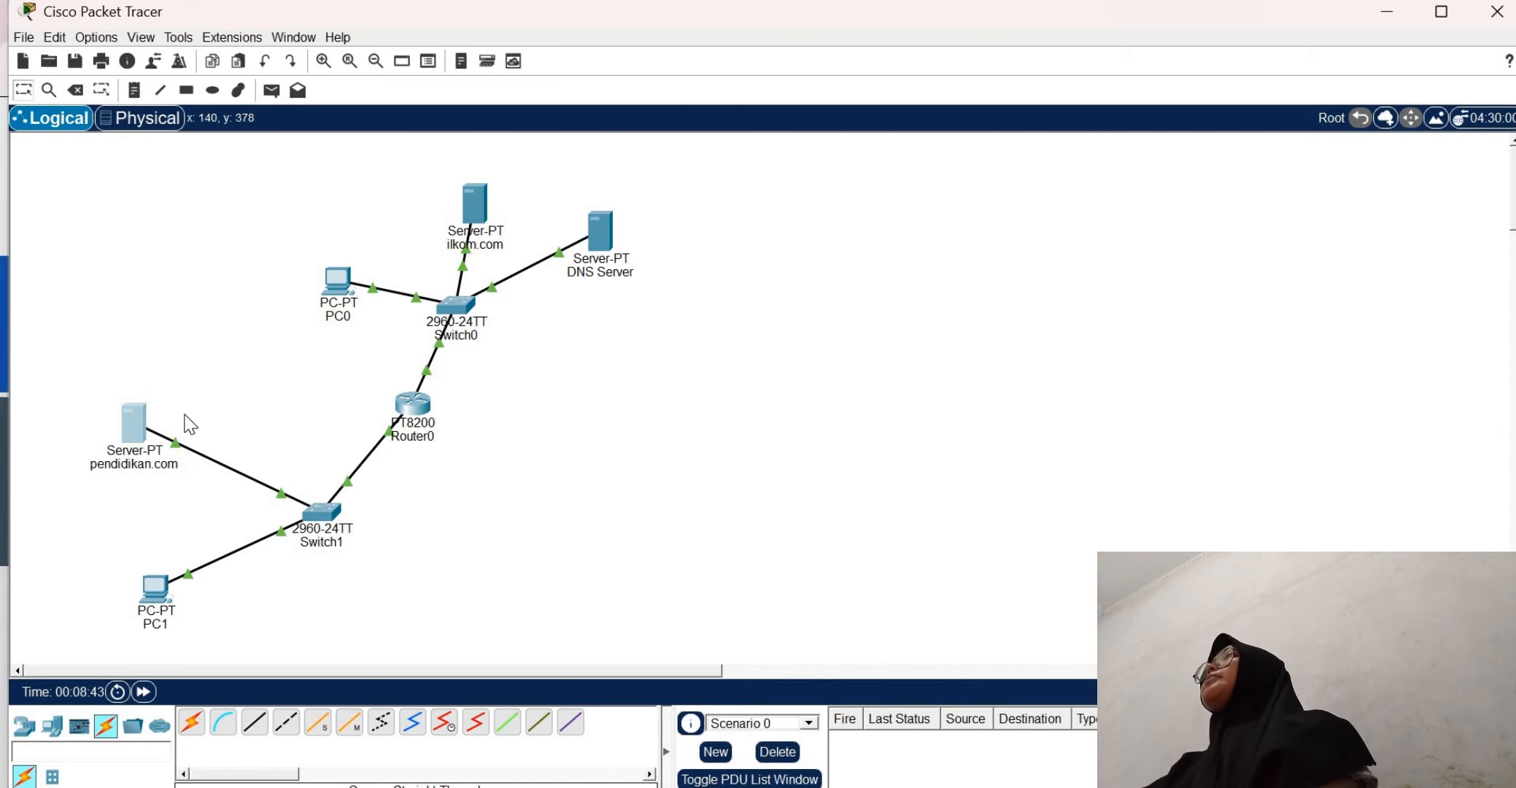
click(433, 141)
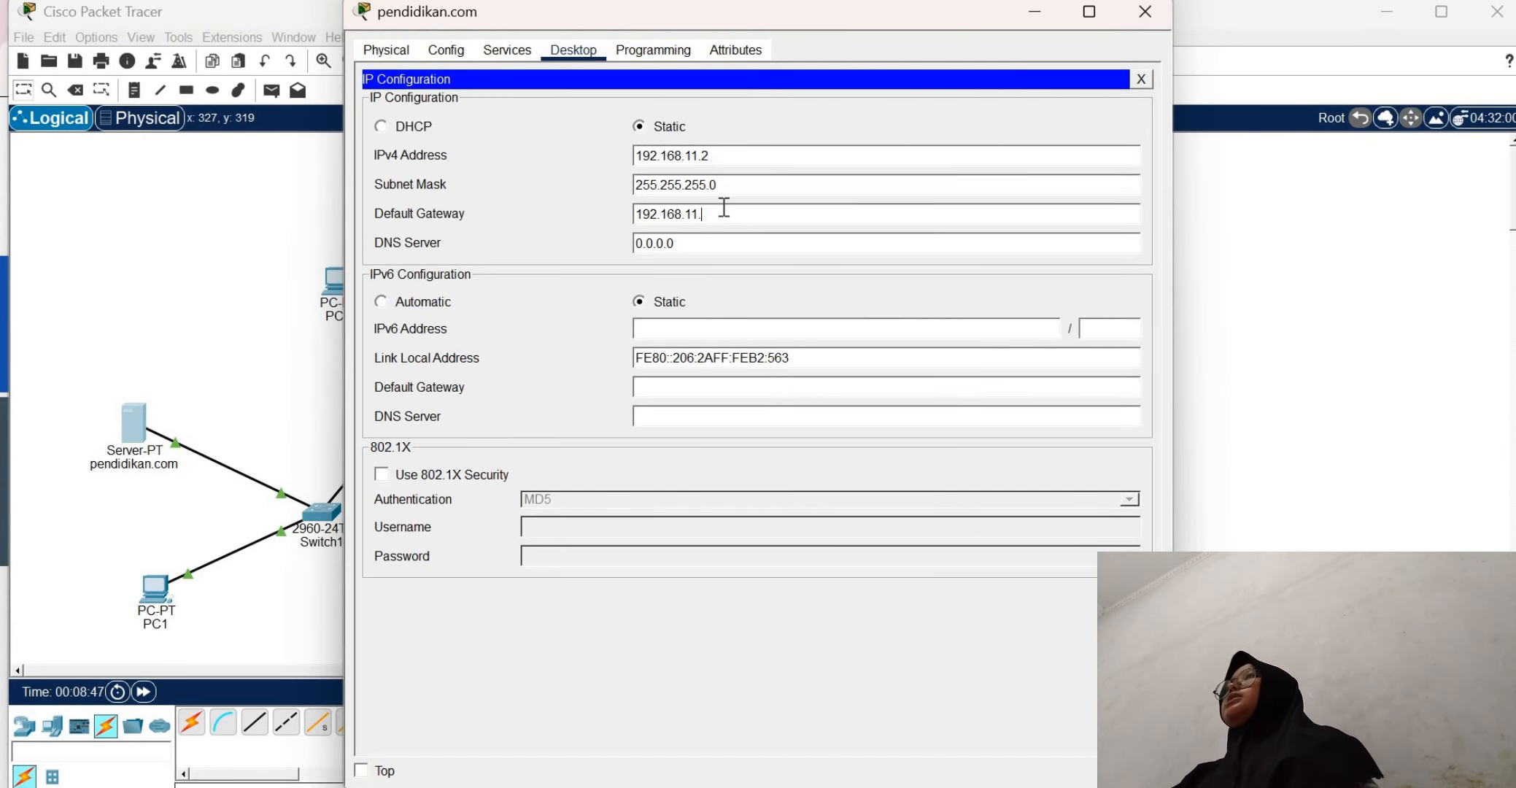
text(4)
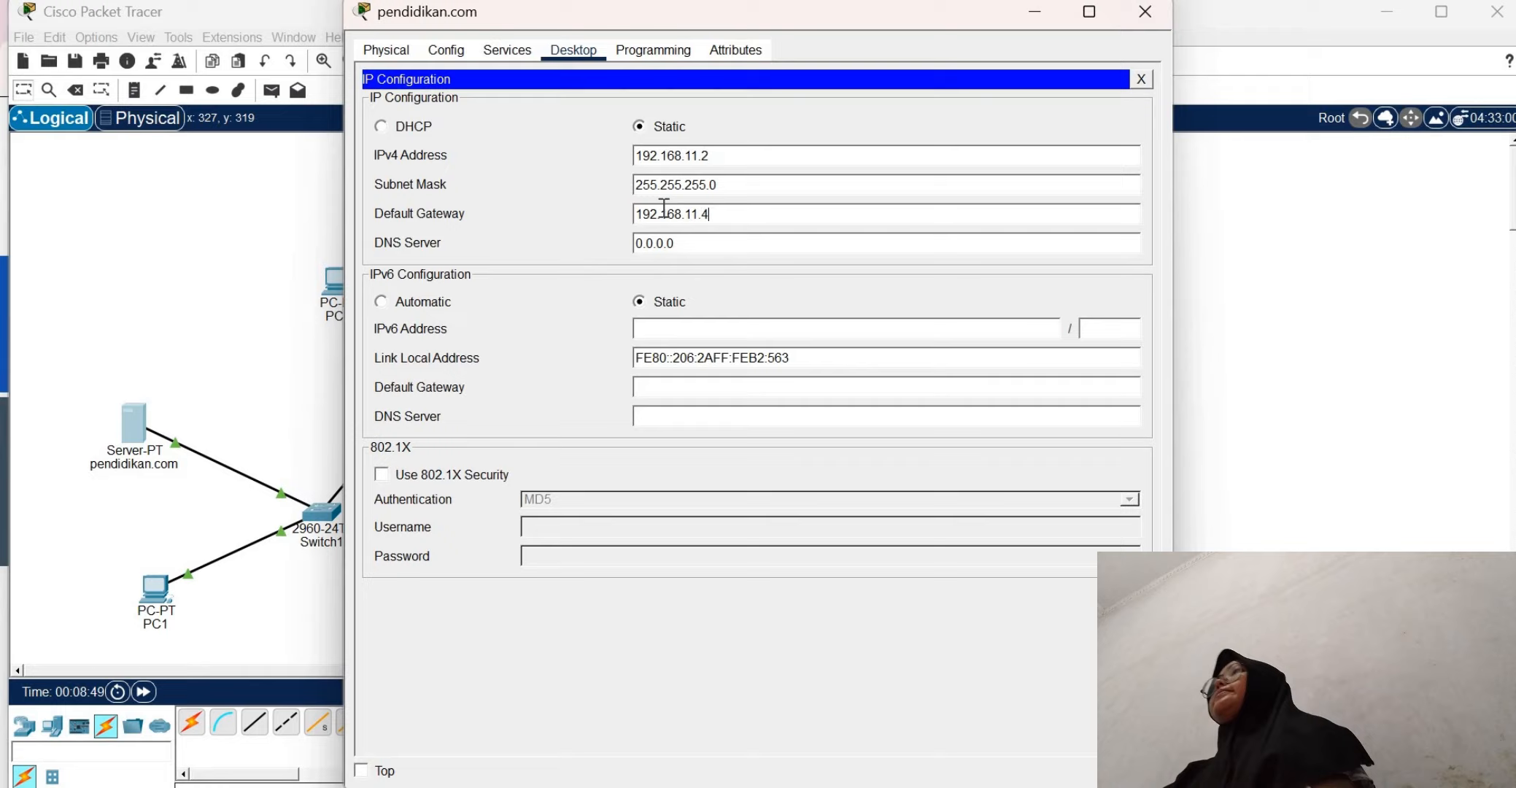
click(1141, 79)
click(1144, 12)
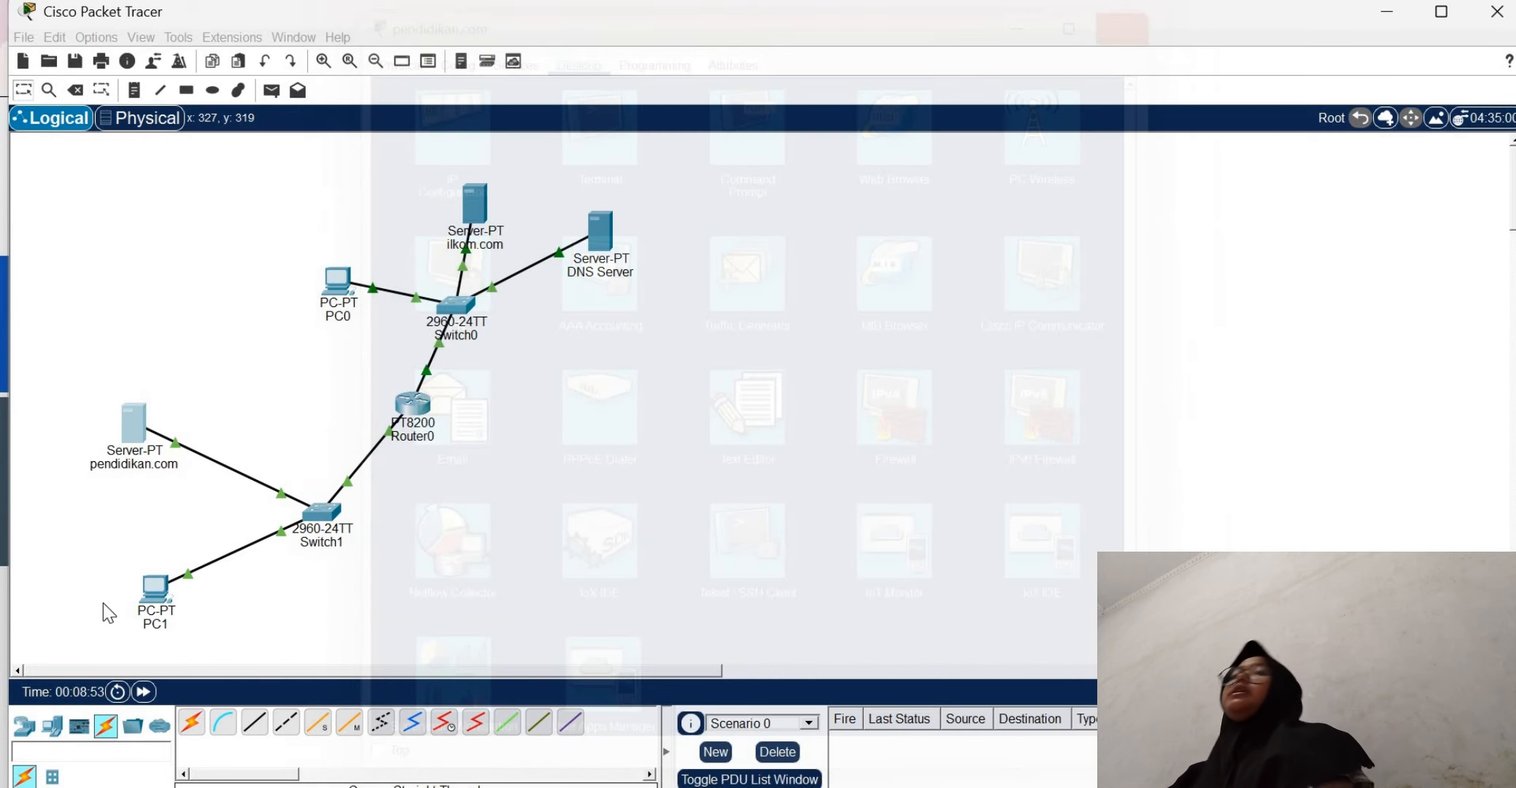
Change PC1's default gateway to 192.168.11.4 and close its configuration window
click(166, 605)
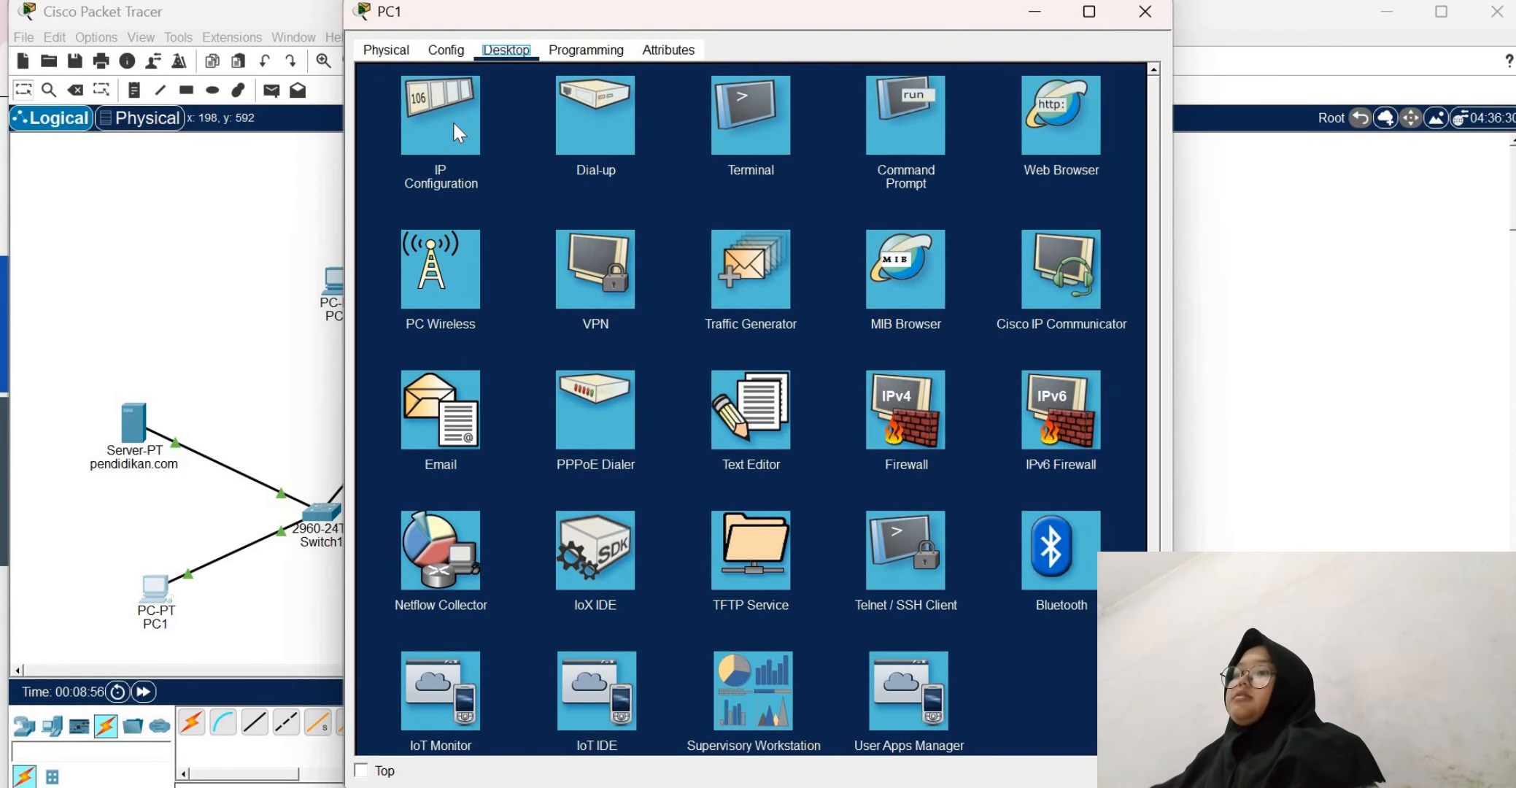
click(456, 131)
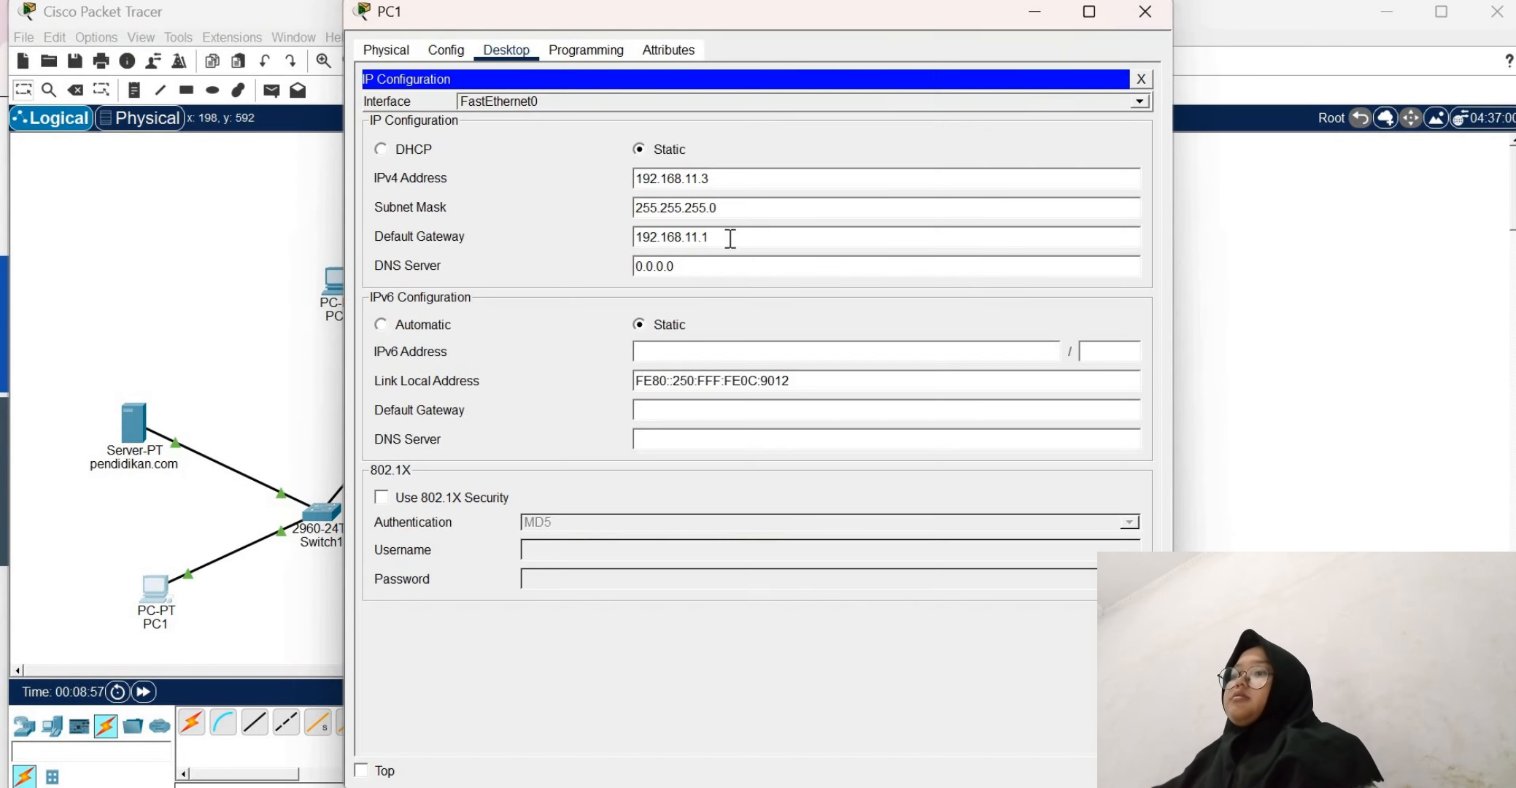
key(BackSpace)
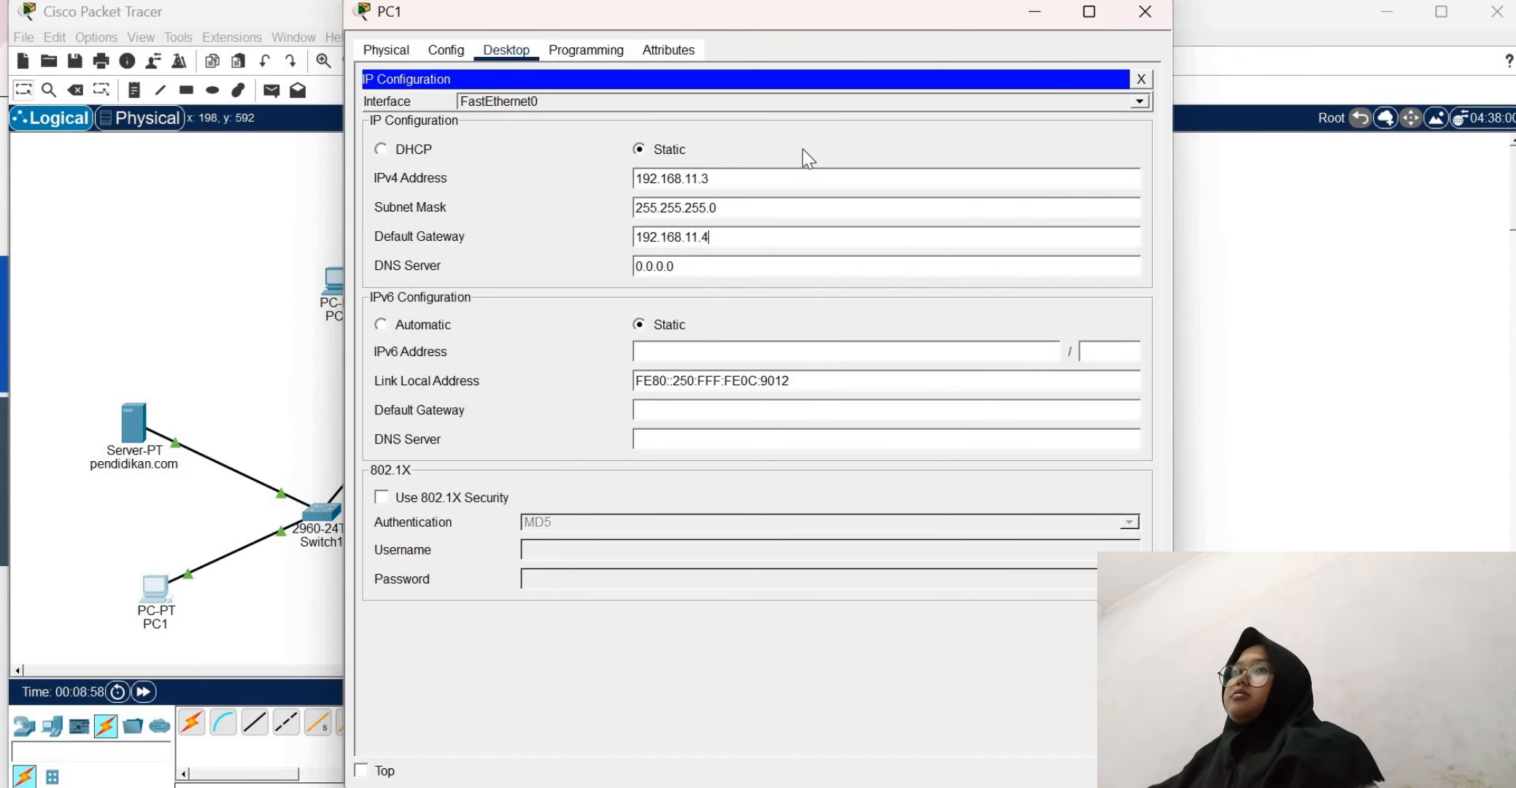
click(1141, 79)
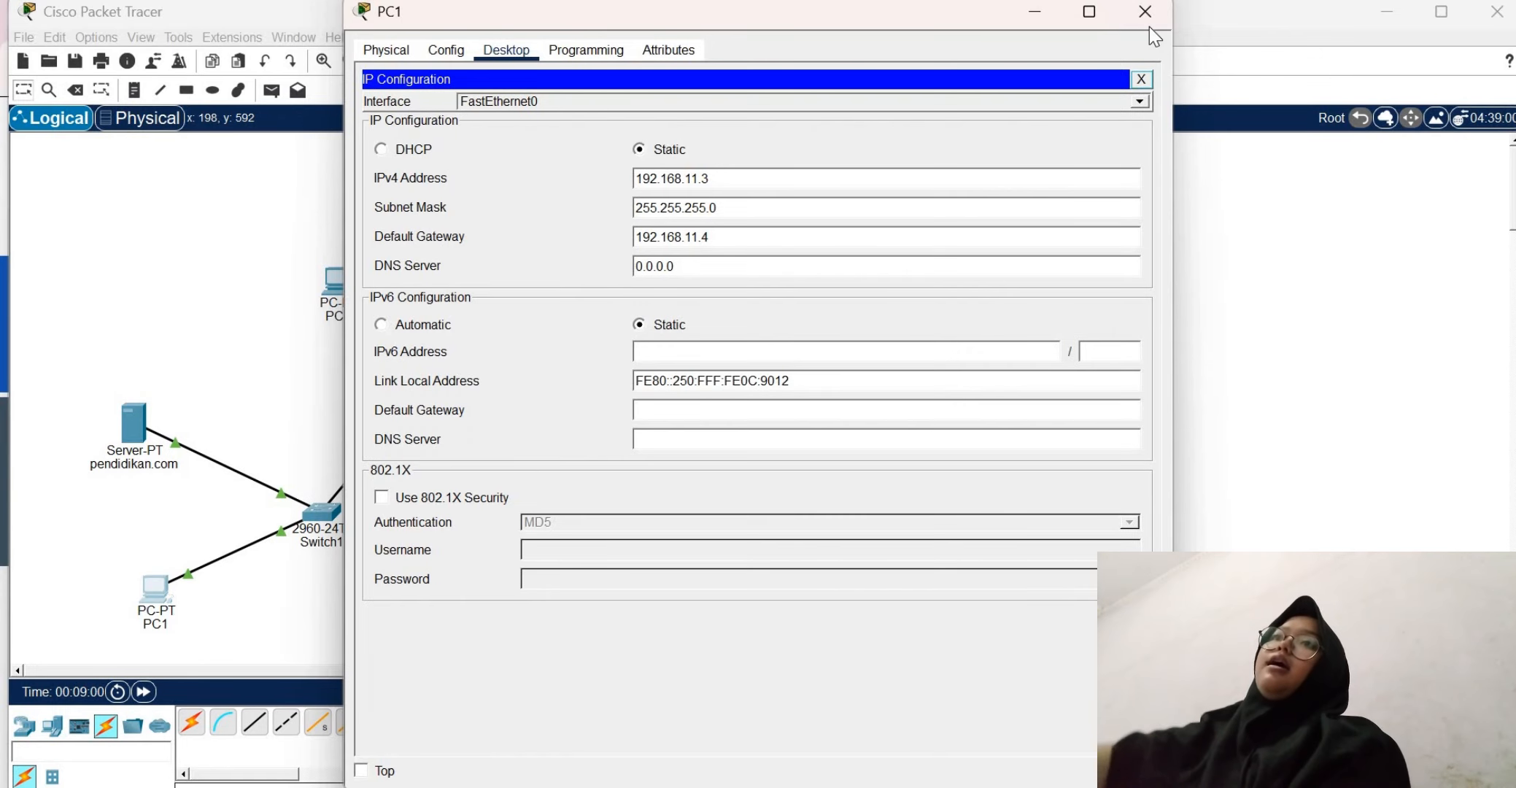
click(1145, 22)
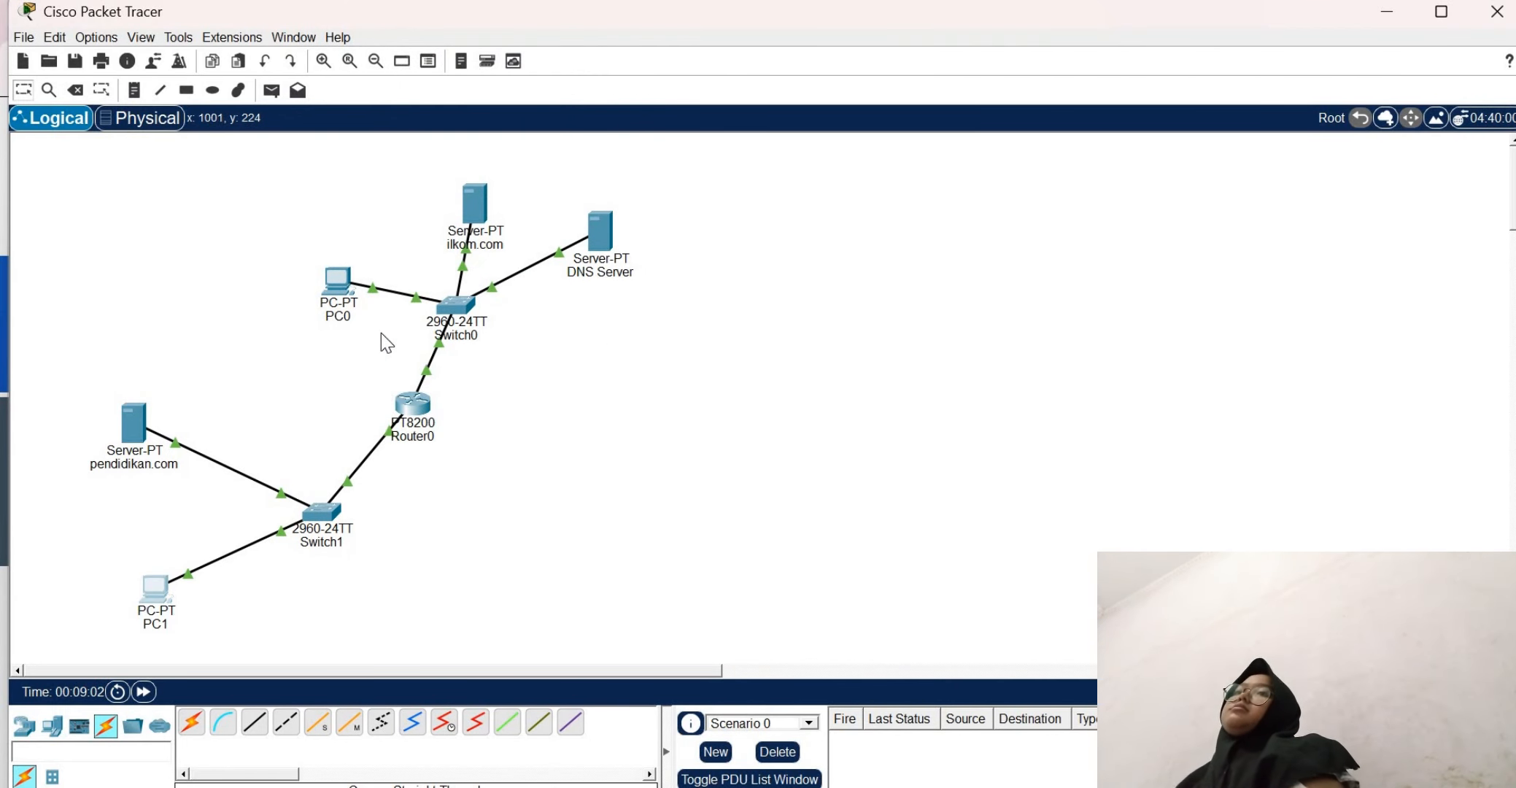
Repeat the ping to 192.168.11.3 from PC0's command prompt and close PC0's window
click(338, 284)
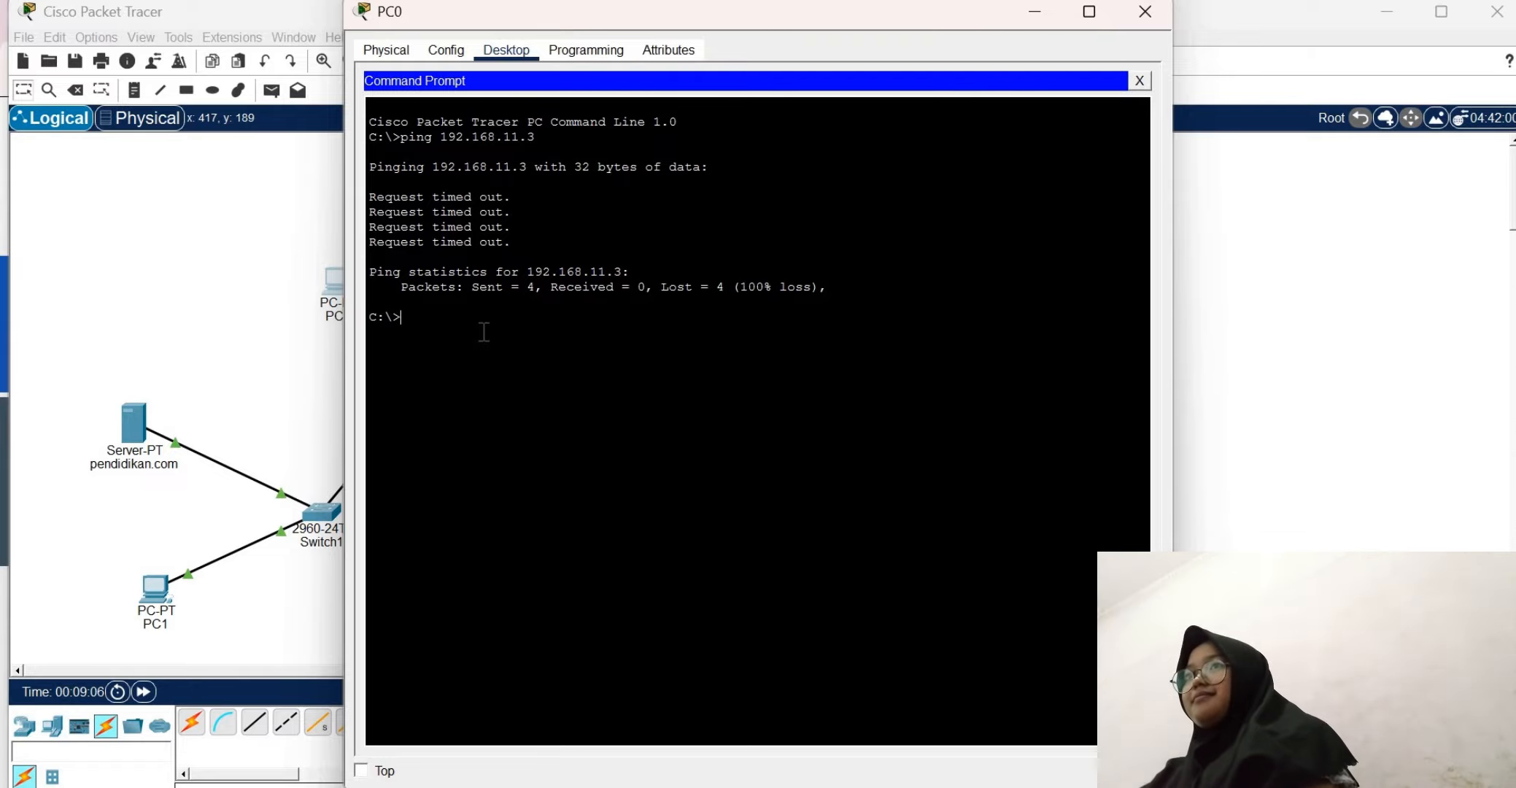
key(Up)
key(Return)
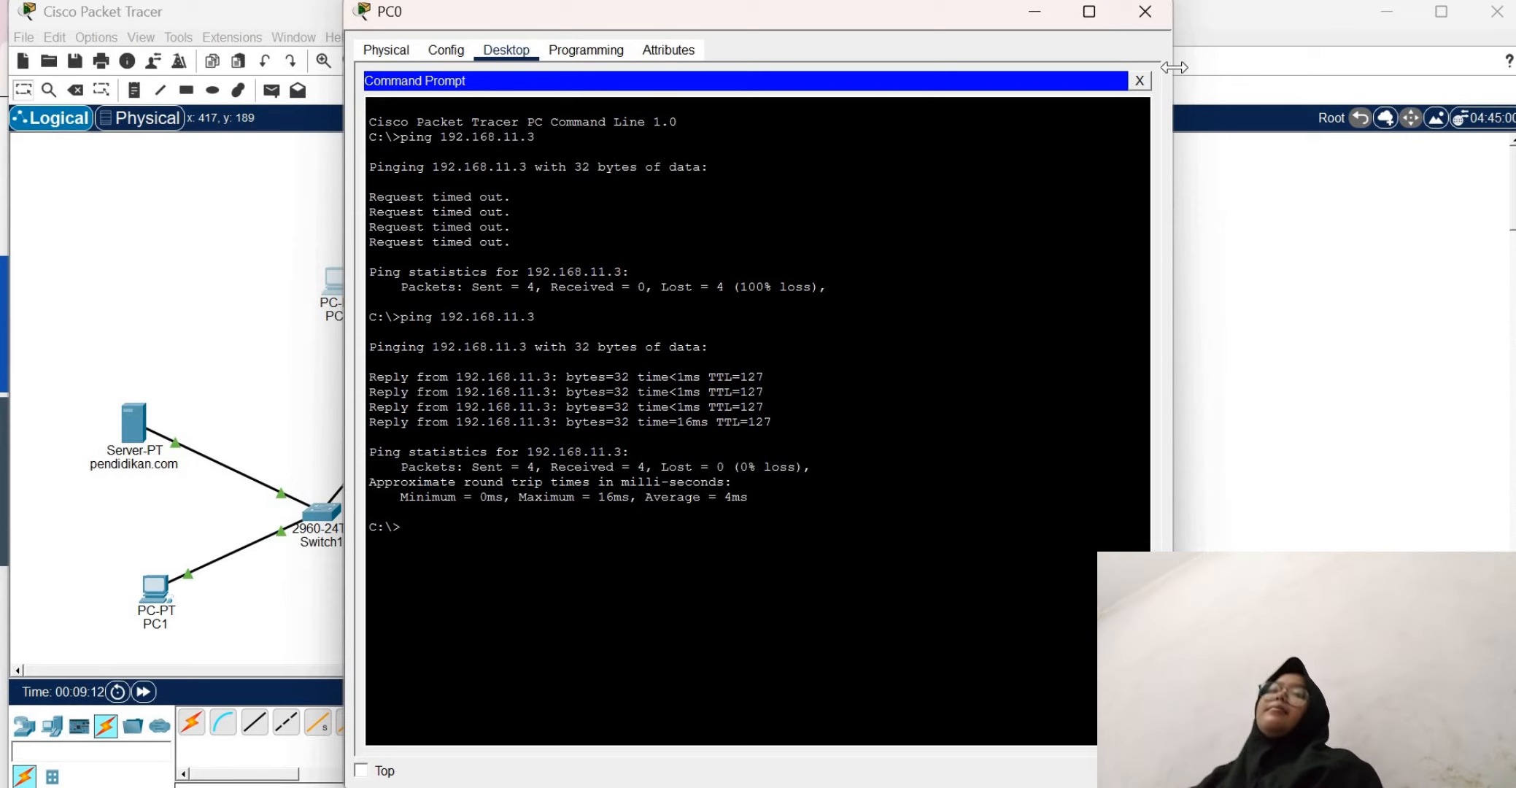
click(1139, 80)
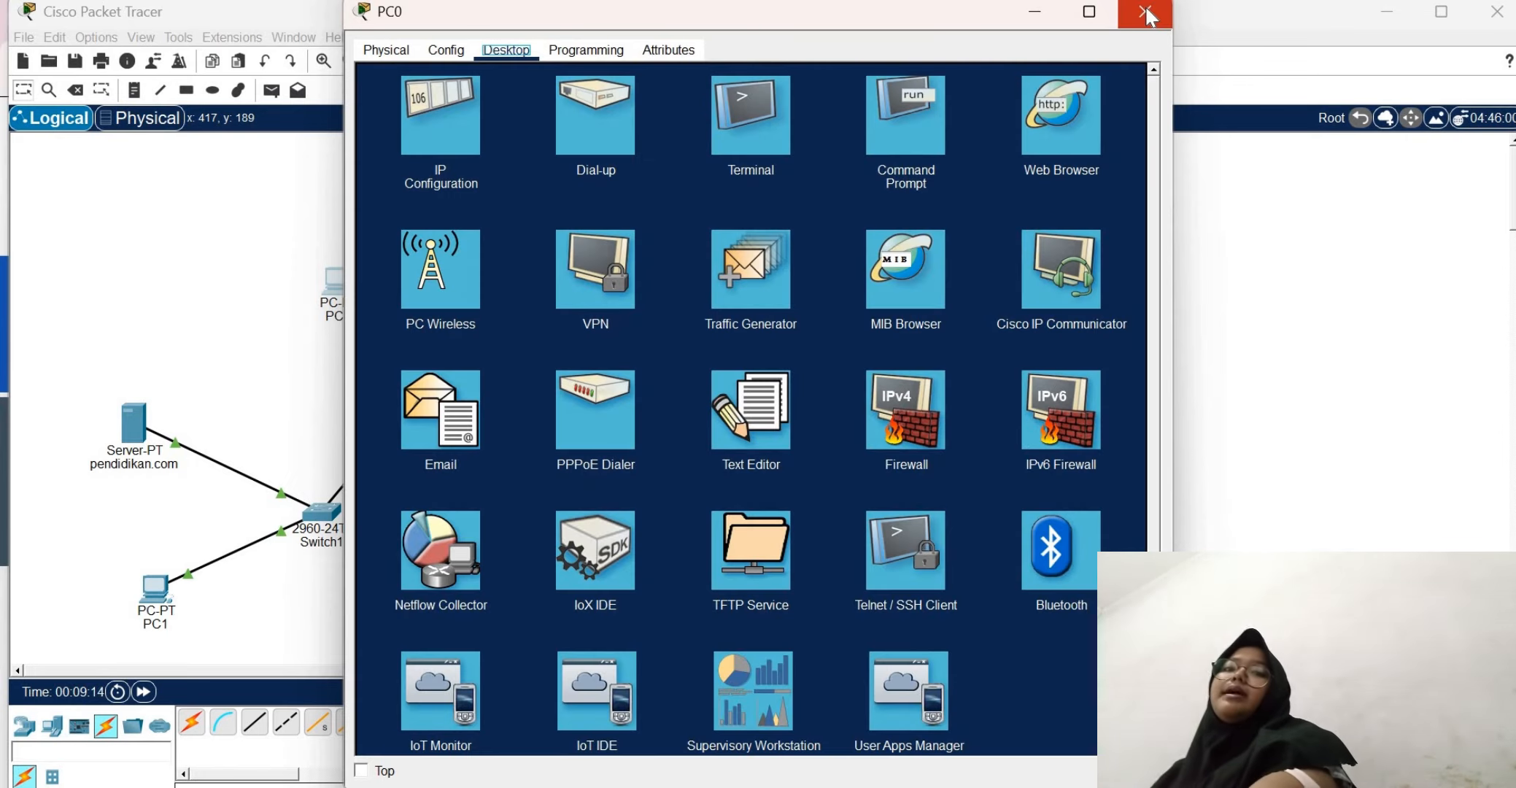
click(1145, 12)
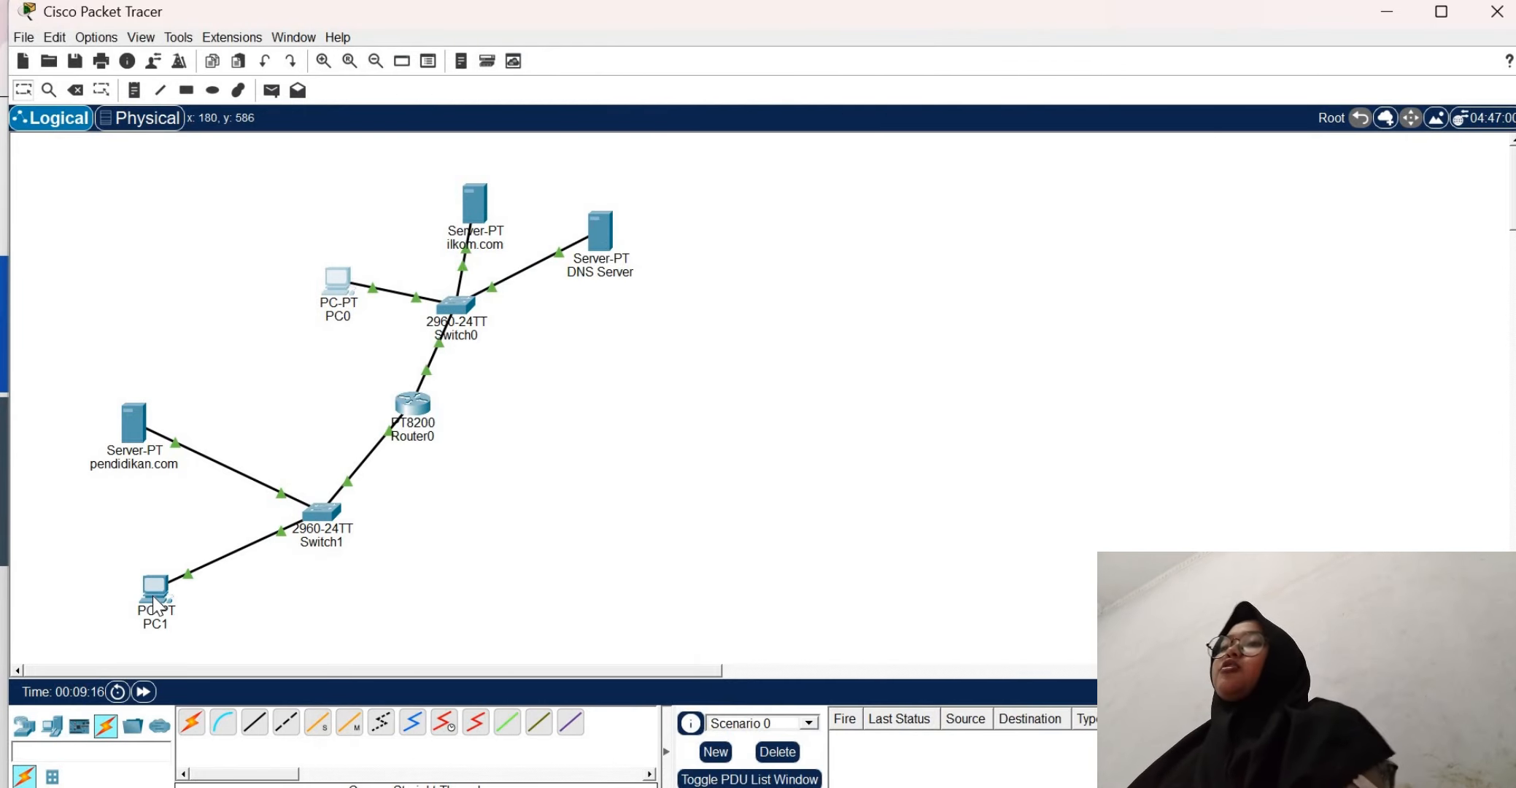
click(154, 596)
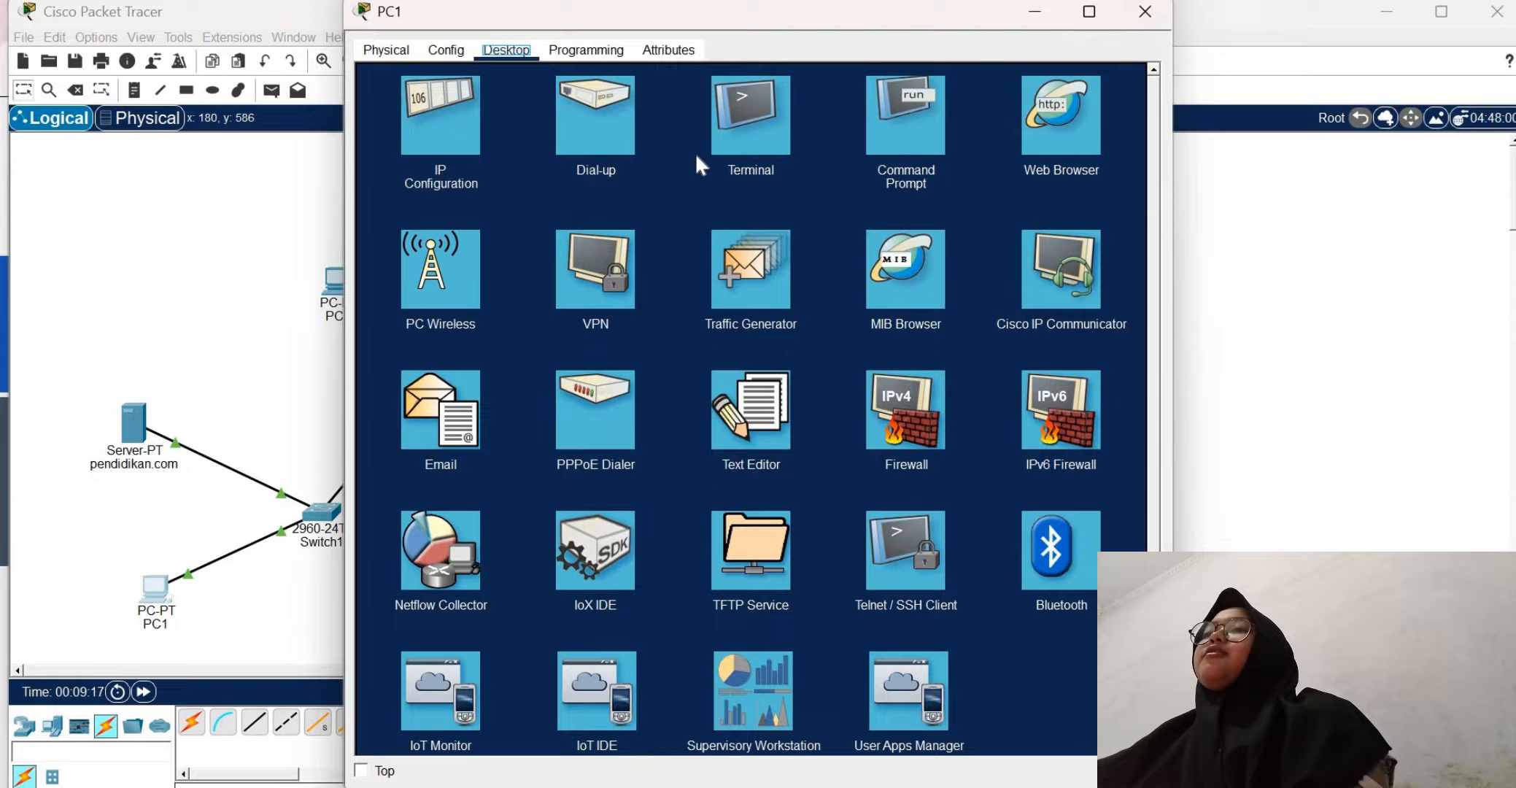
click(941, 101)
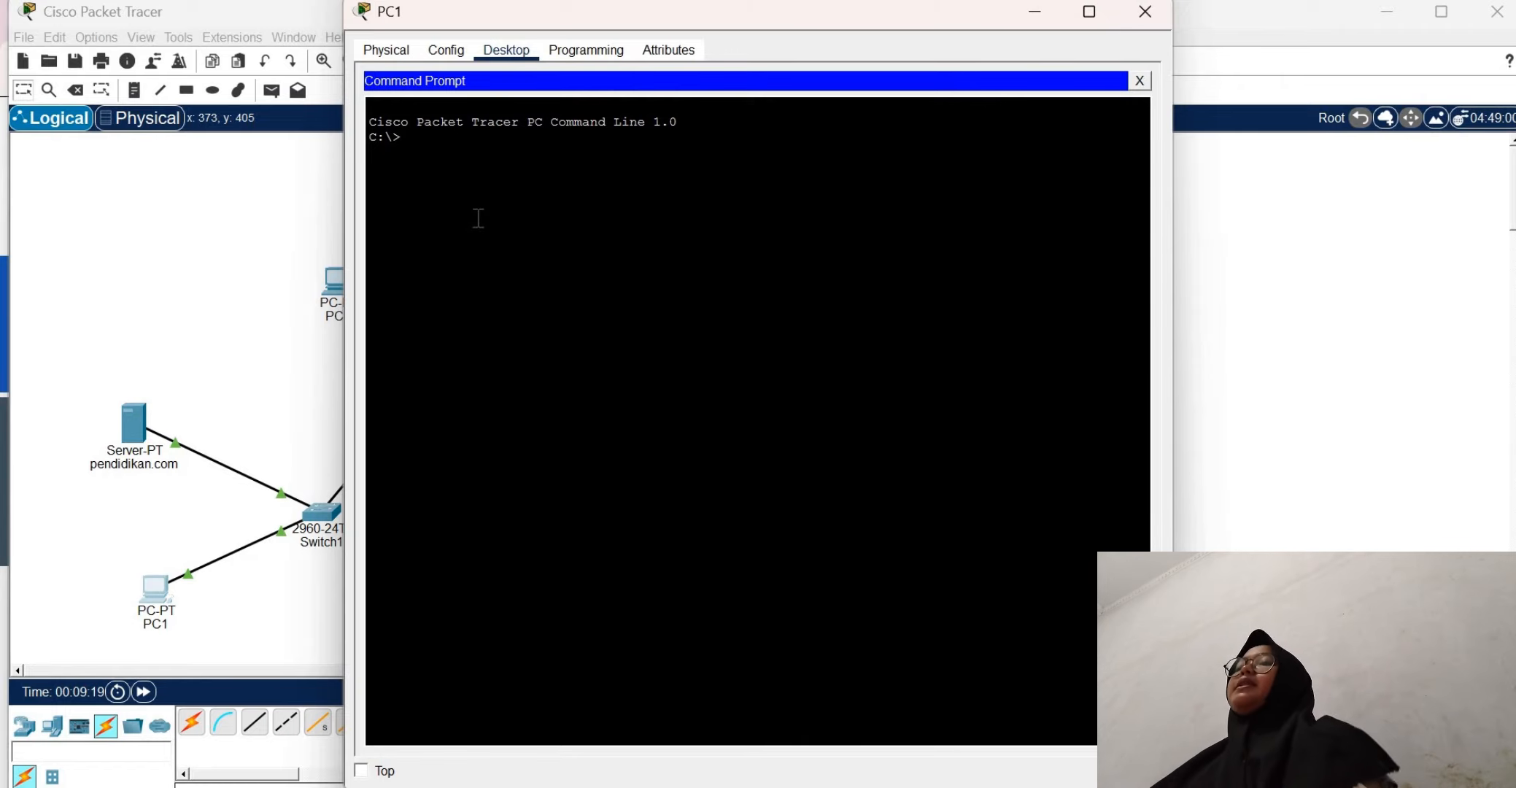
text(pin)
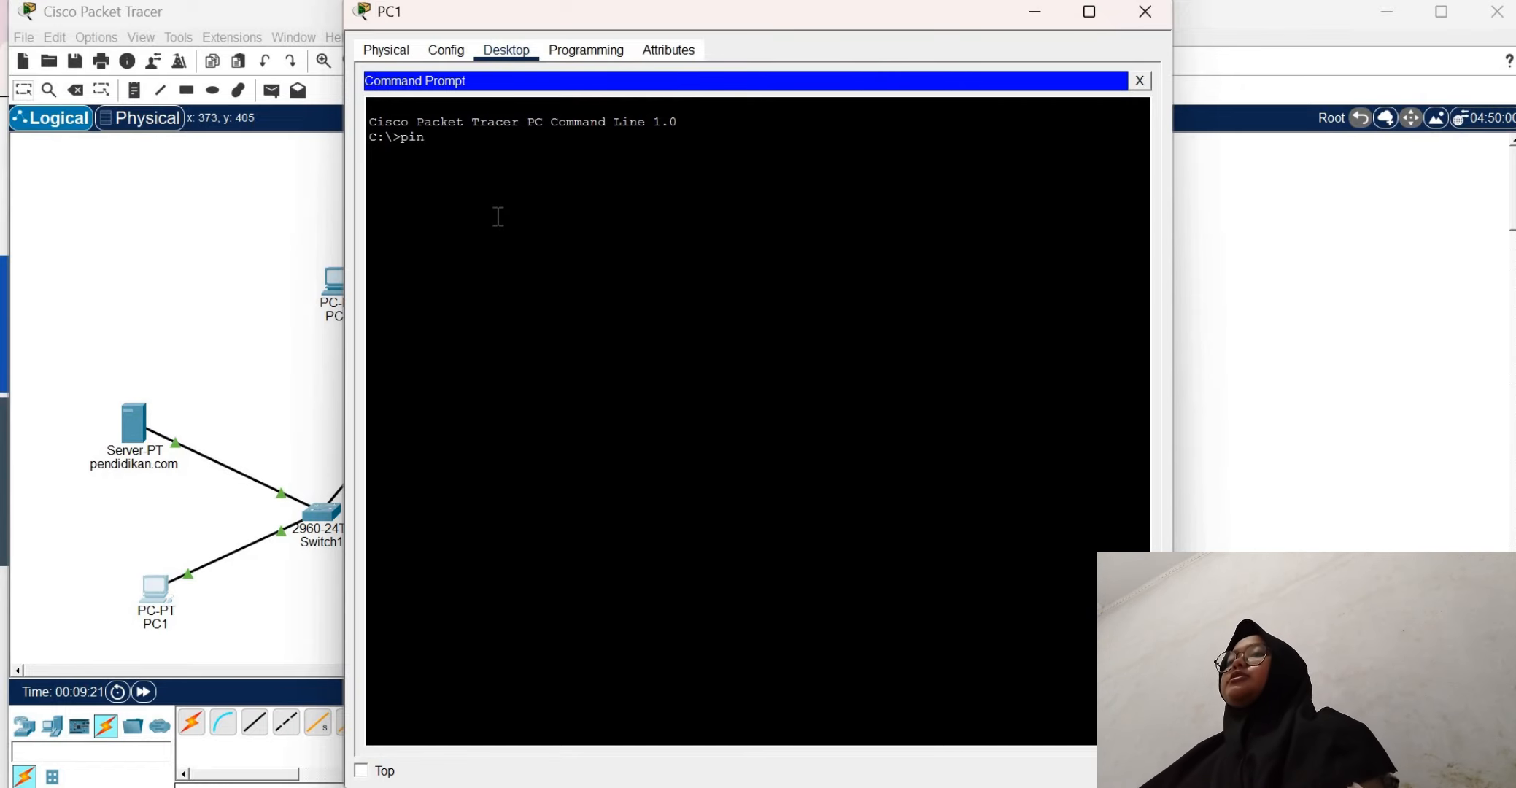
key(BackSpace)
key(BackSpace)
key(BackSpace)
click(1144, 12)
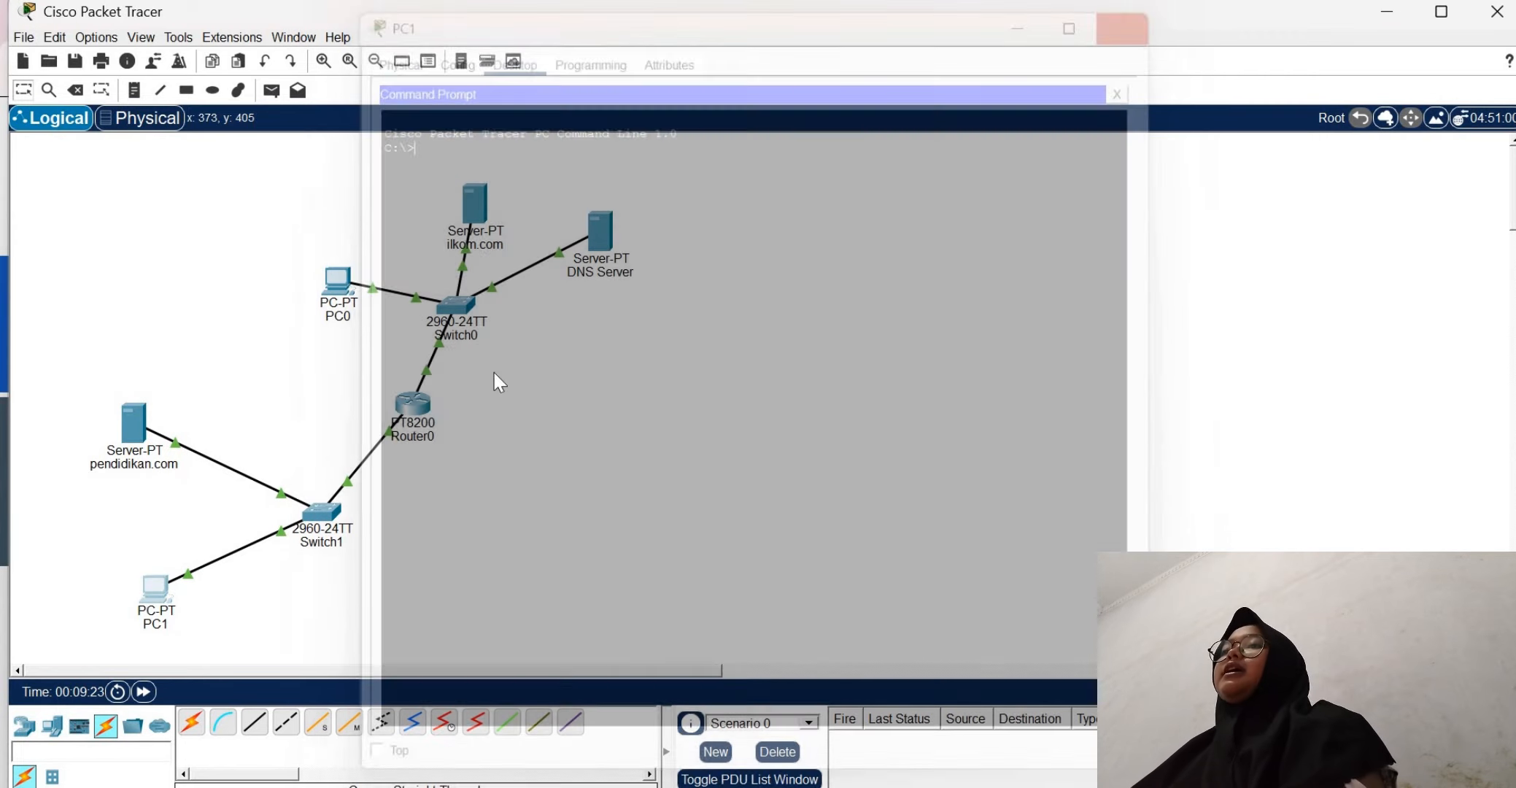
Check the IPv4 address in PC0's IP configuration and close its window
mouse_move(419, 404)
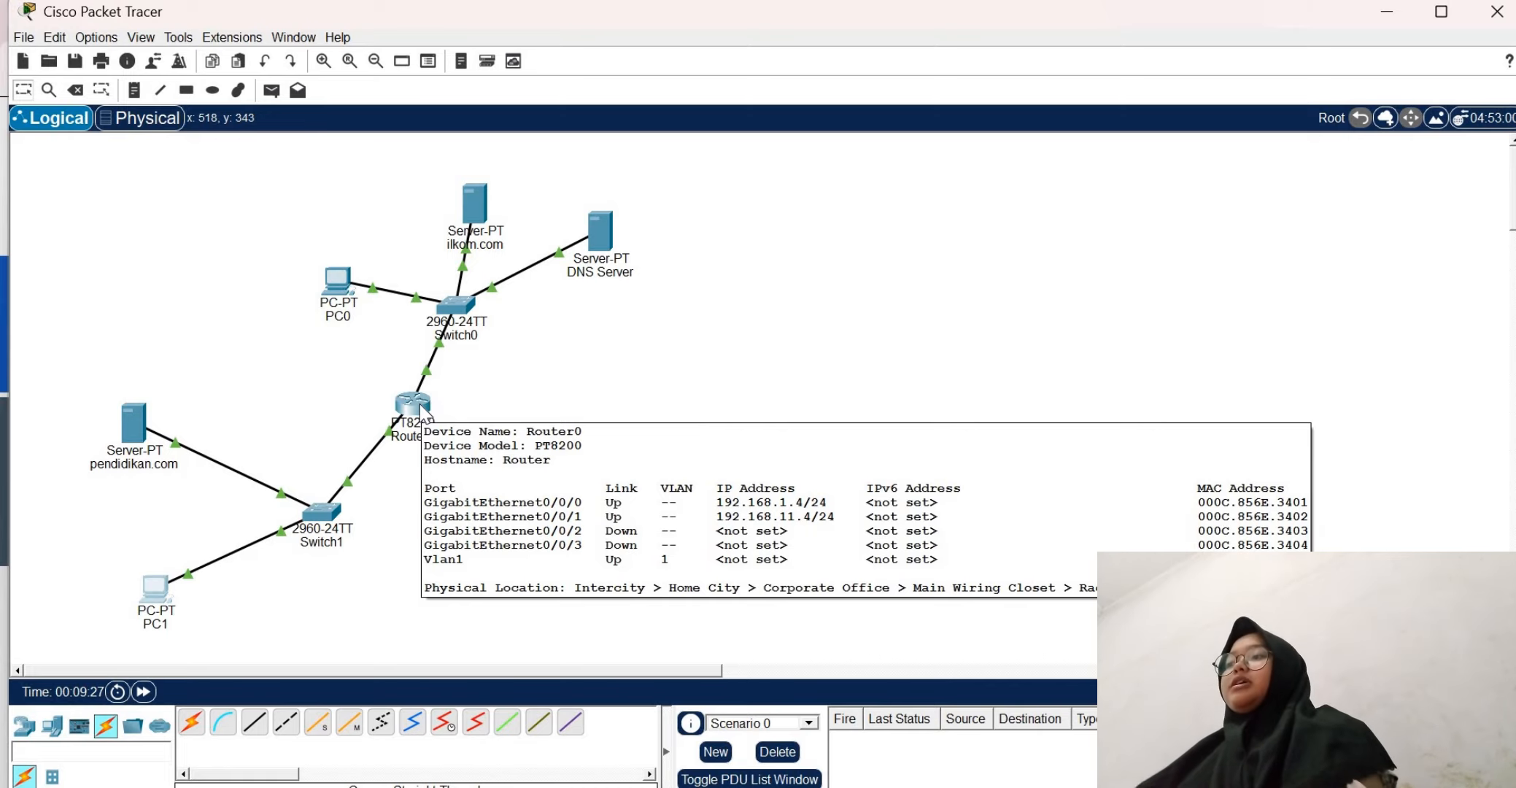
click(350, 299)
click(460, 146)
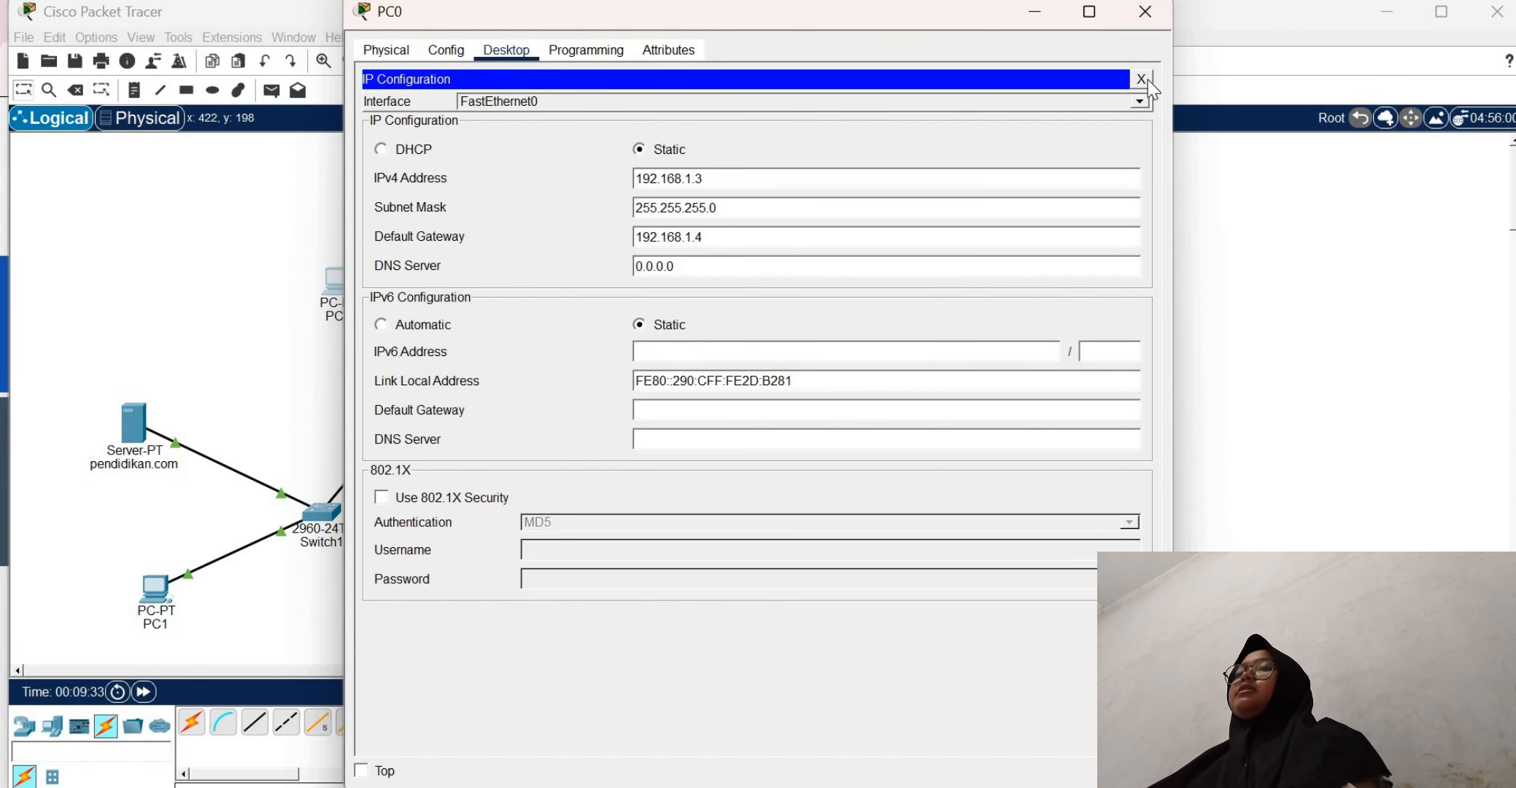
click(1142, 79)
click(1145, 11)
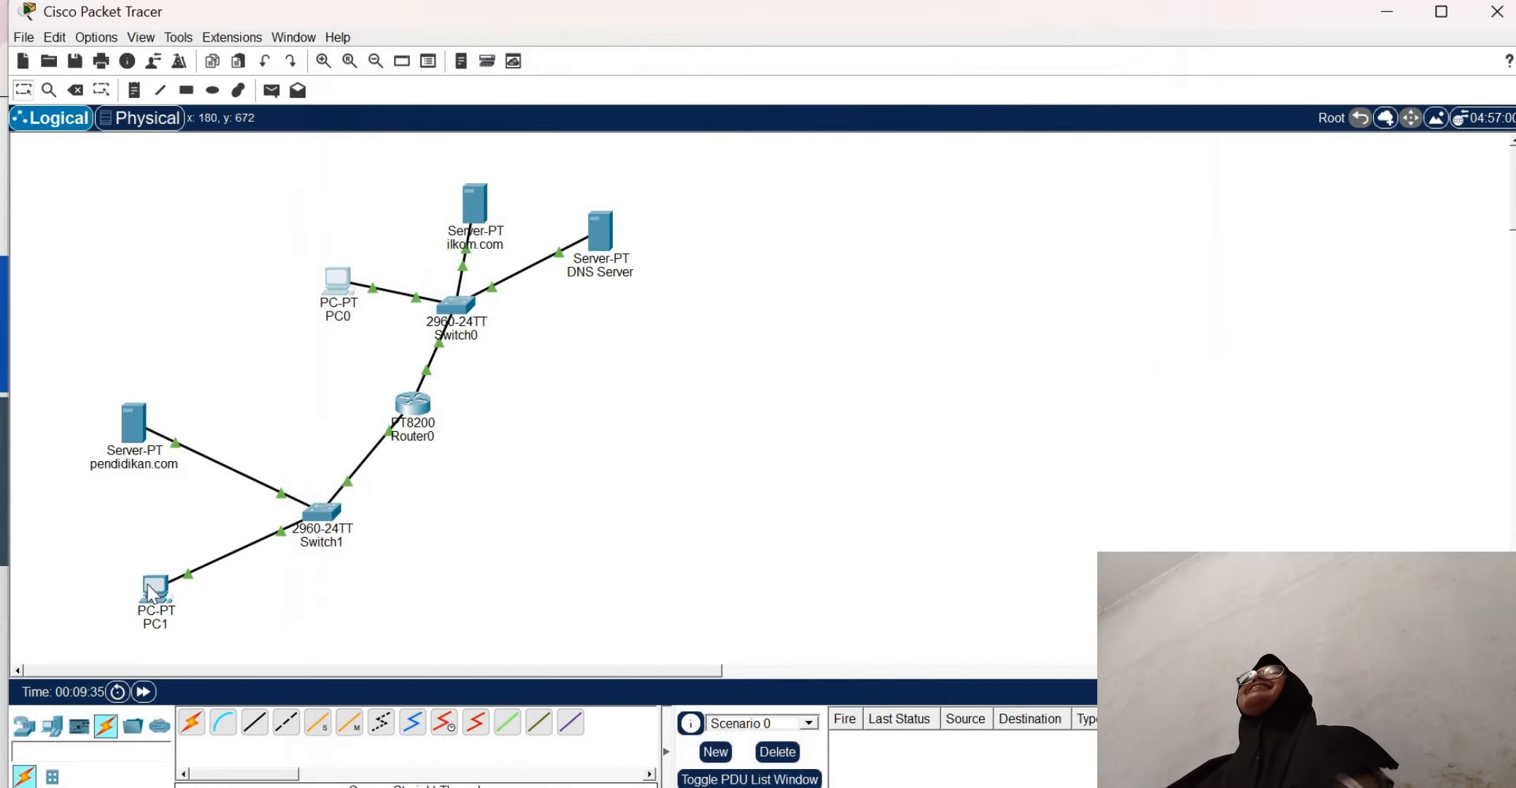
Ping 192.168.1.3 from PC1's command prompt and close PC1's window
click(151, 602)
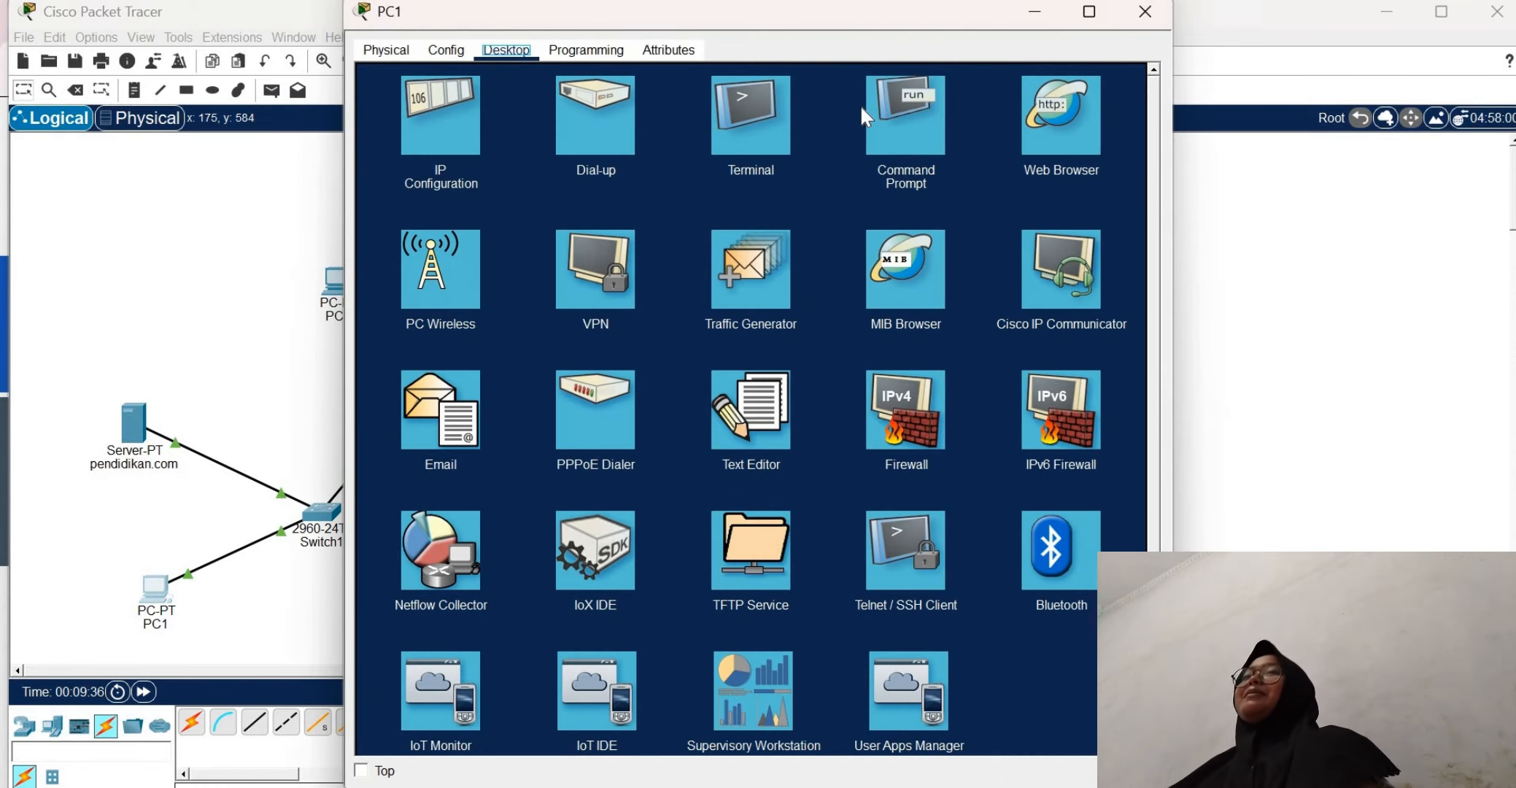
click(907, 118)
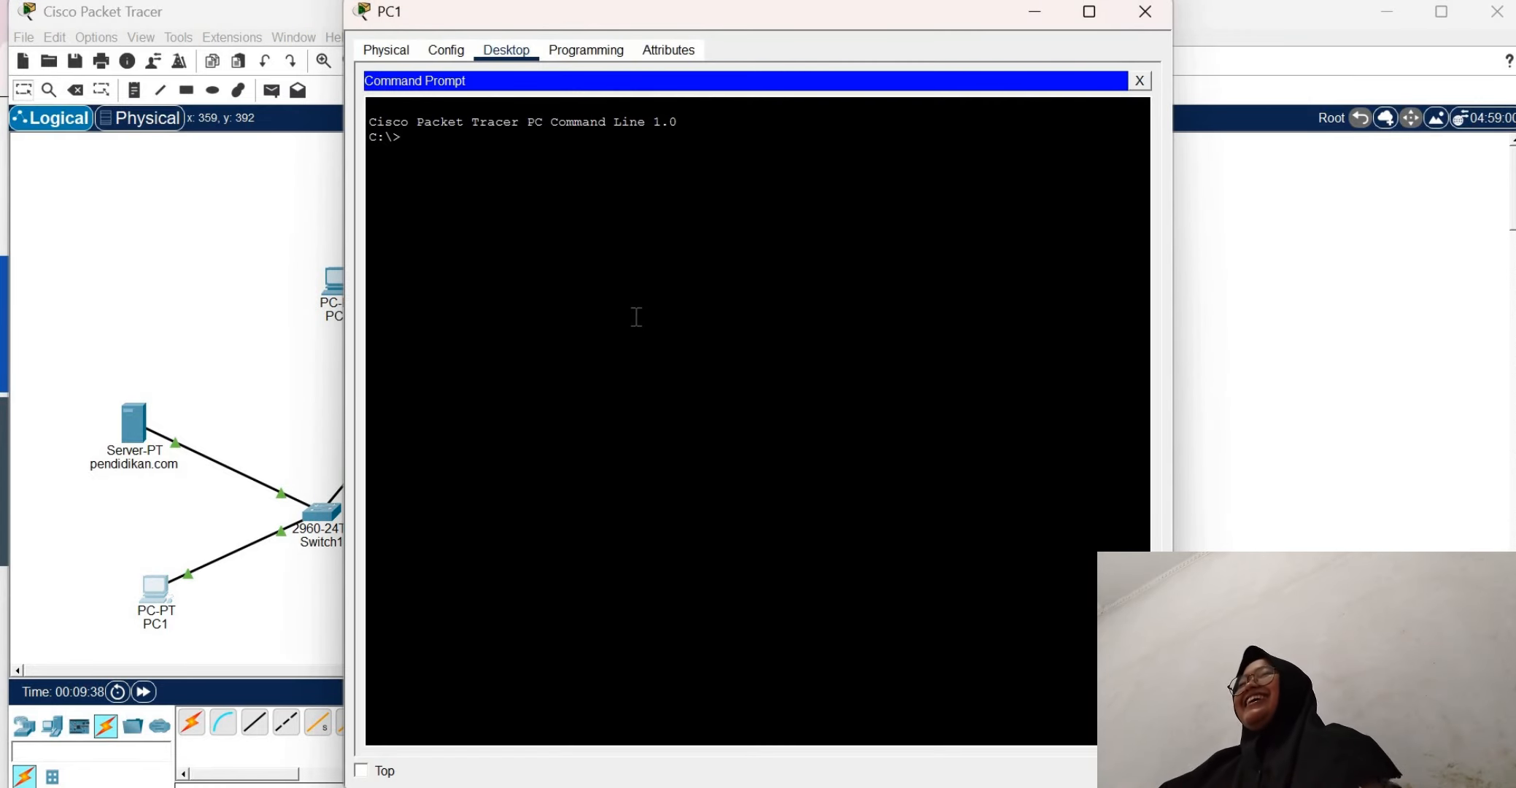
text(pin)
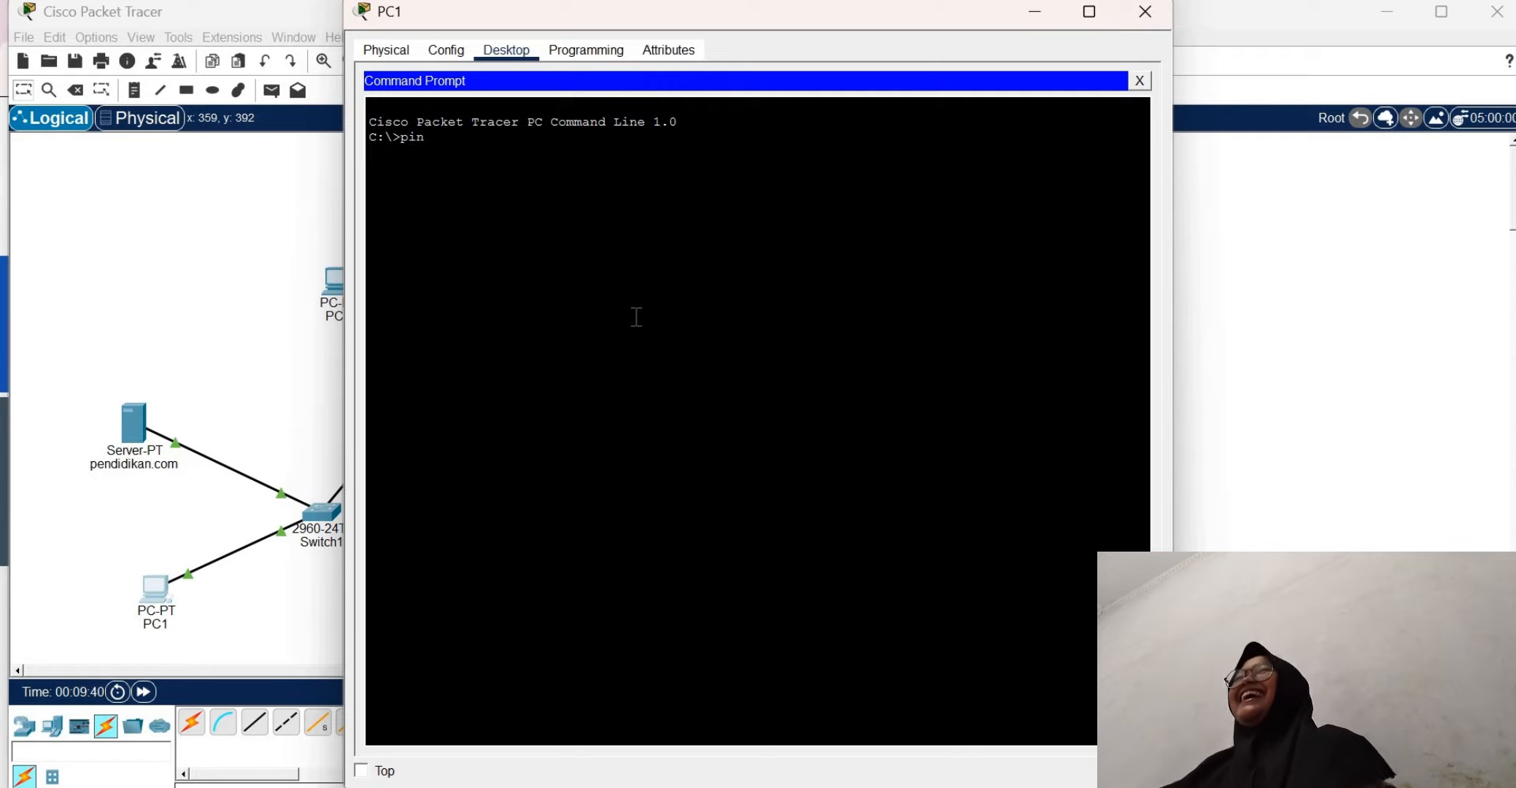
text(g 192.16)
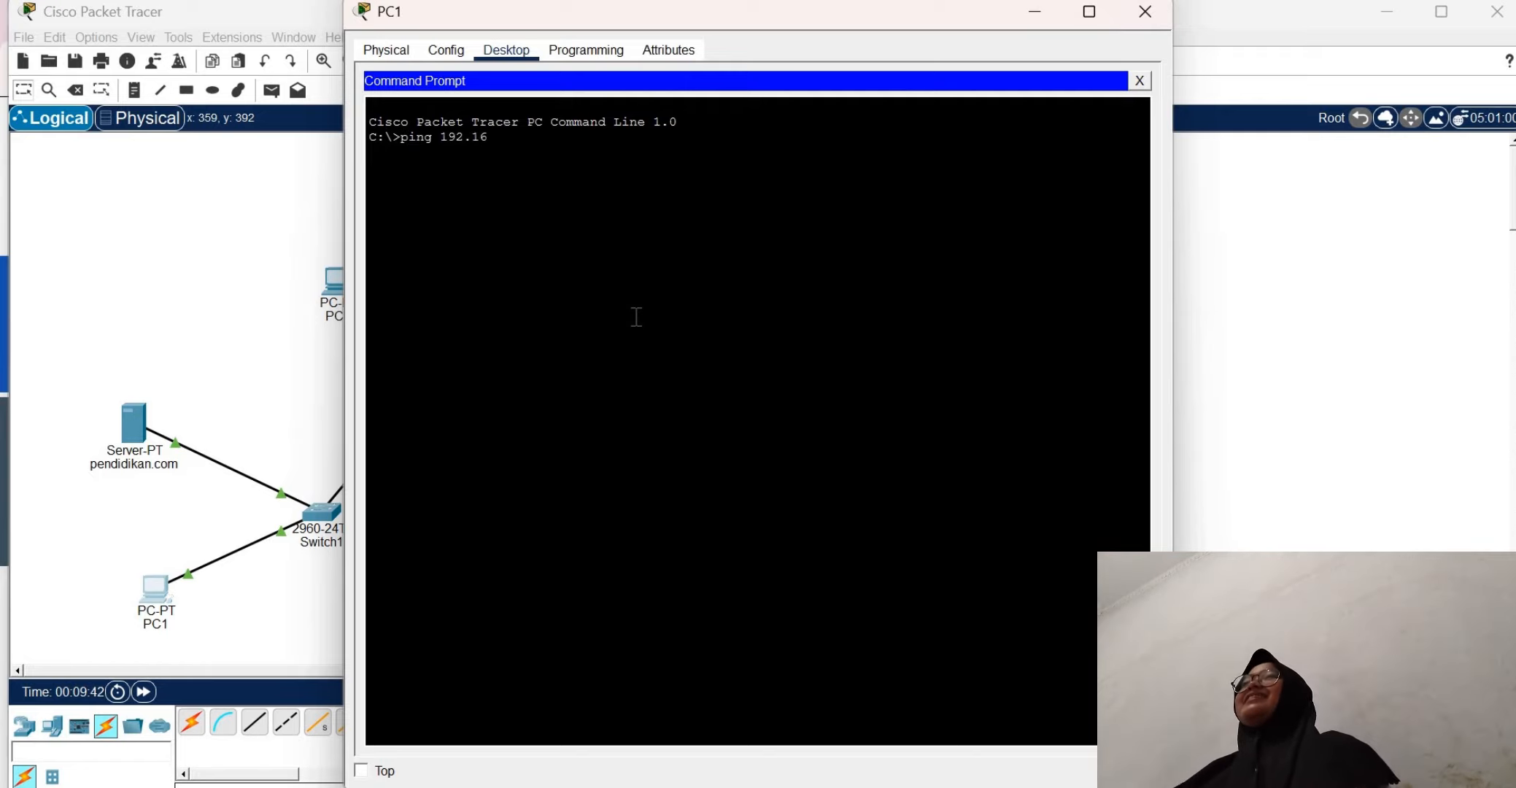
text(8.1.3)
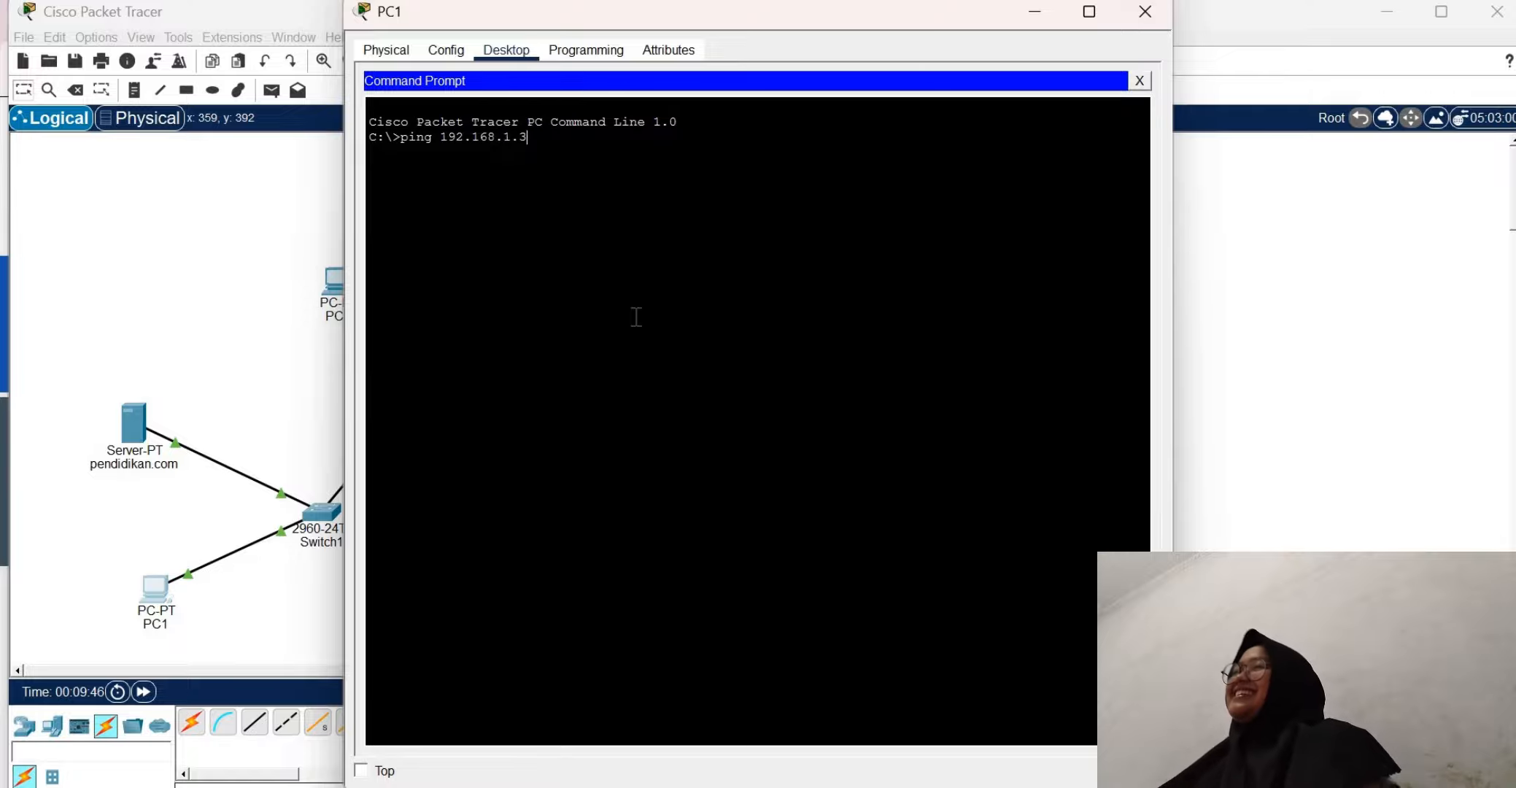
key(Return)
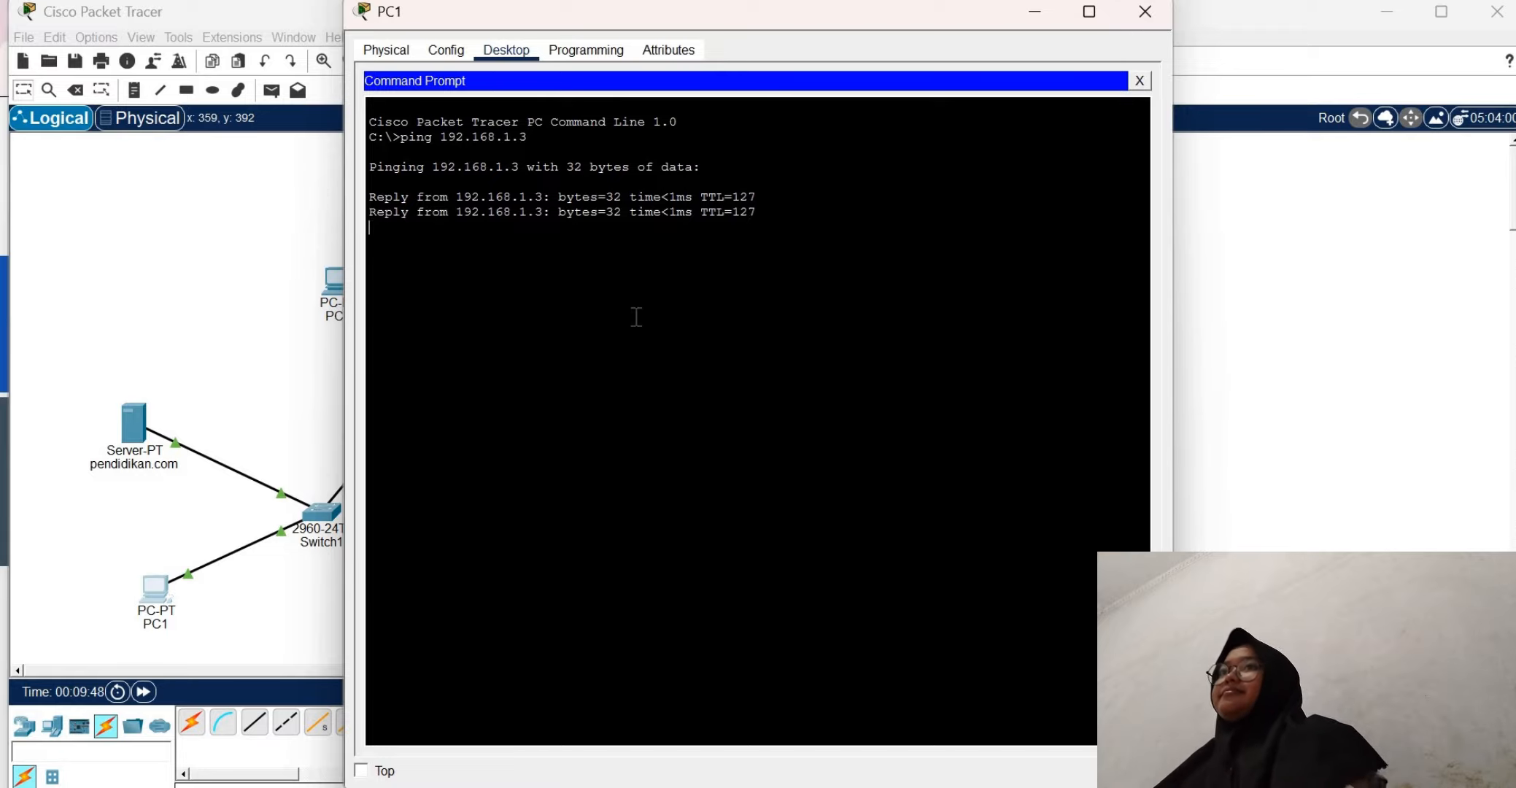
click(1139, 80)
click(1146, 12)
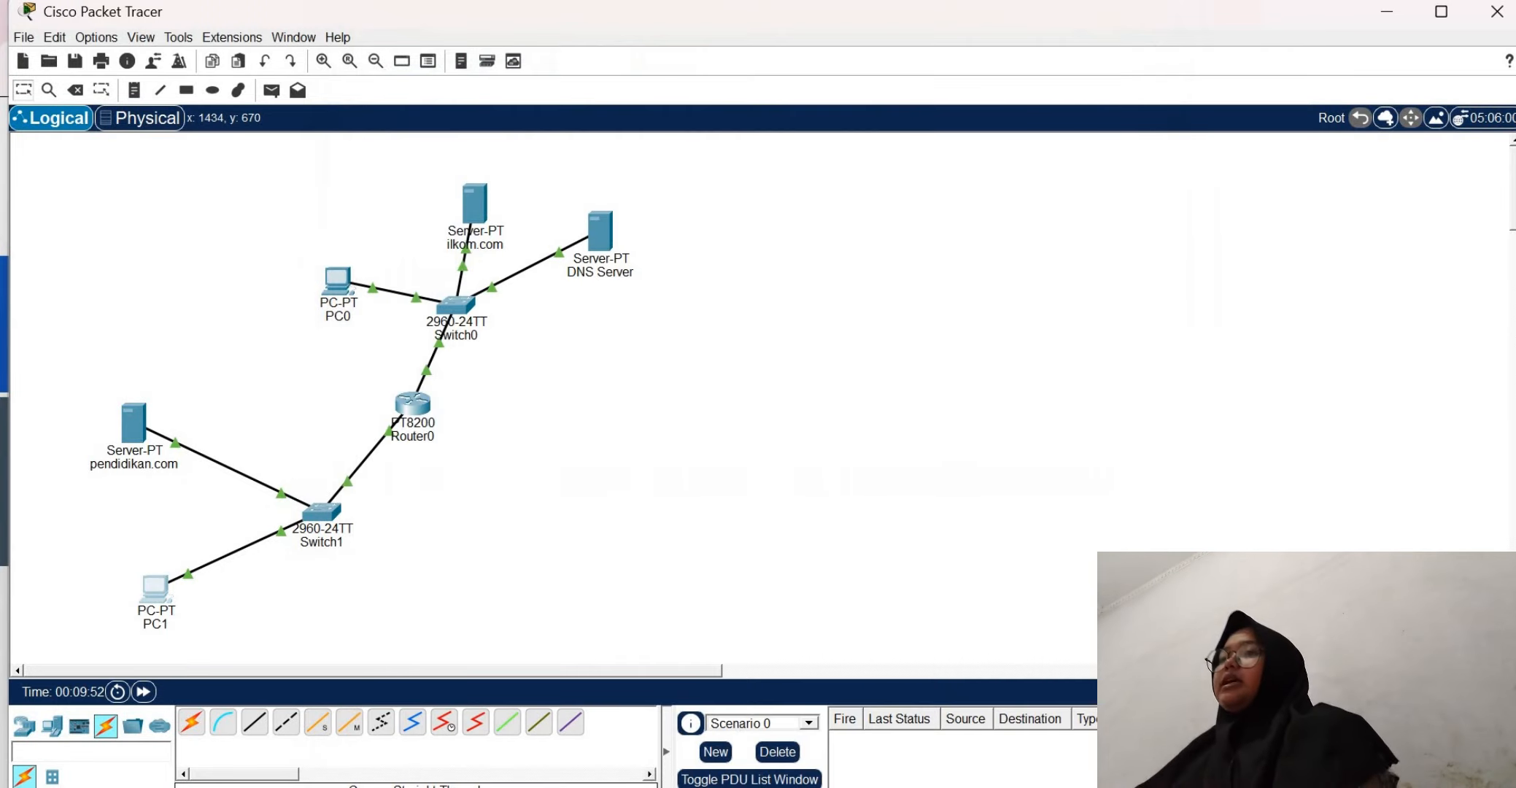
Switch to the Tugas.3 assignment page in the browser, read the remaining web-access commands, and return to Cisco Packet Tracer
key(alt+Tab)
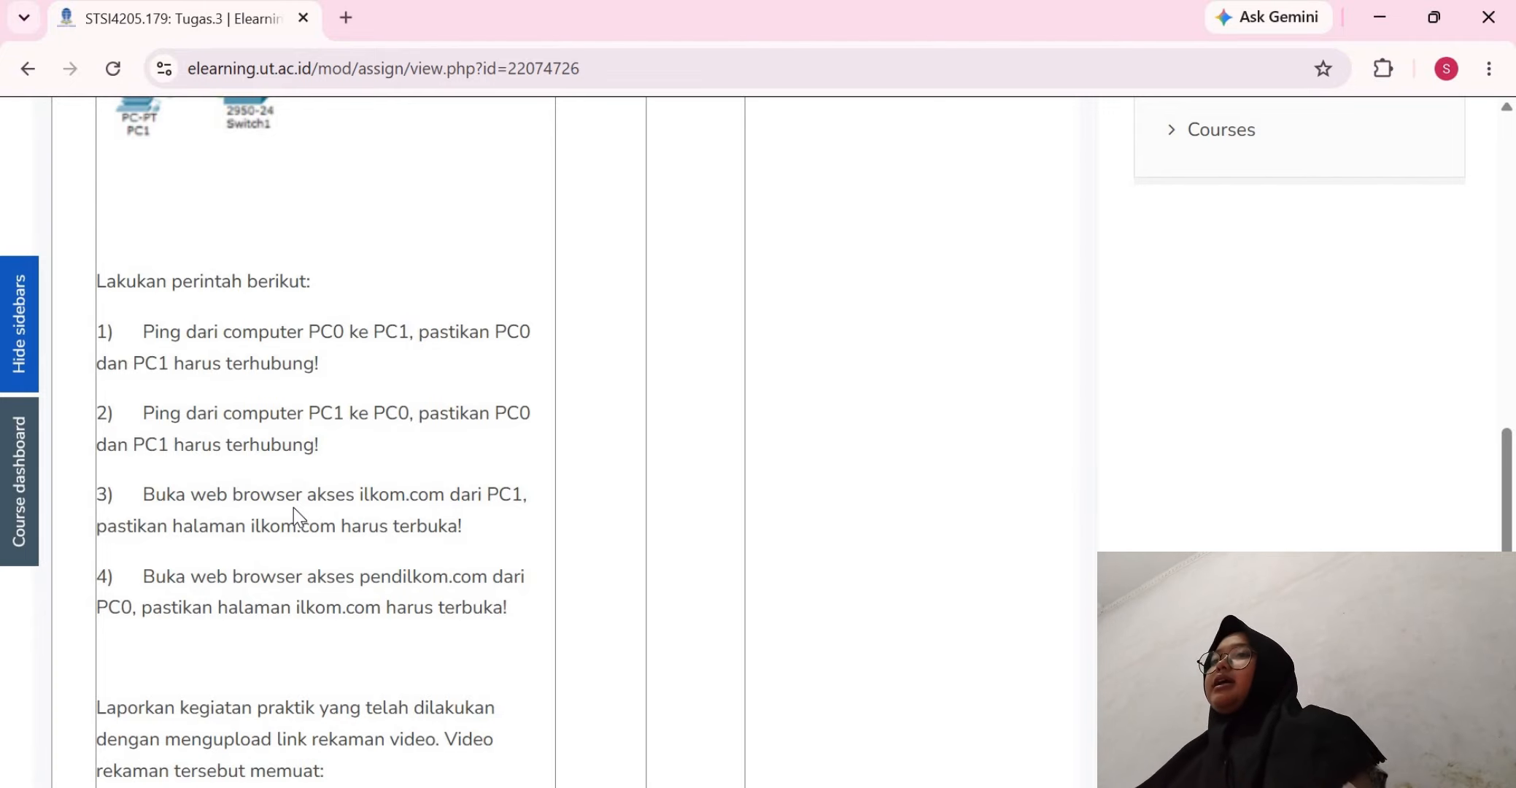
scroll(294, 507, down, 1)
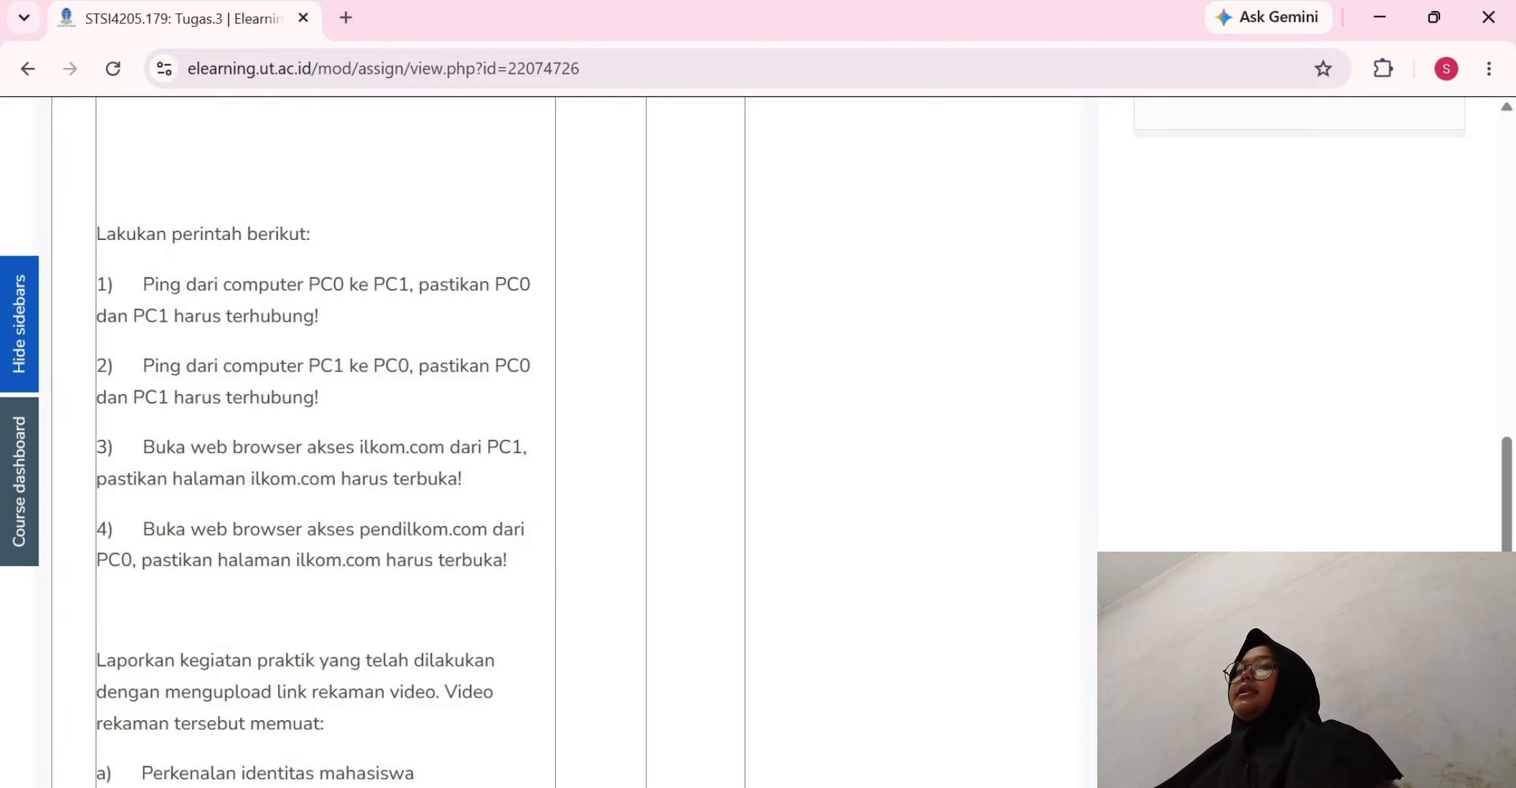
mouse_move(1117, 785)
click(1040, 729)
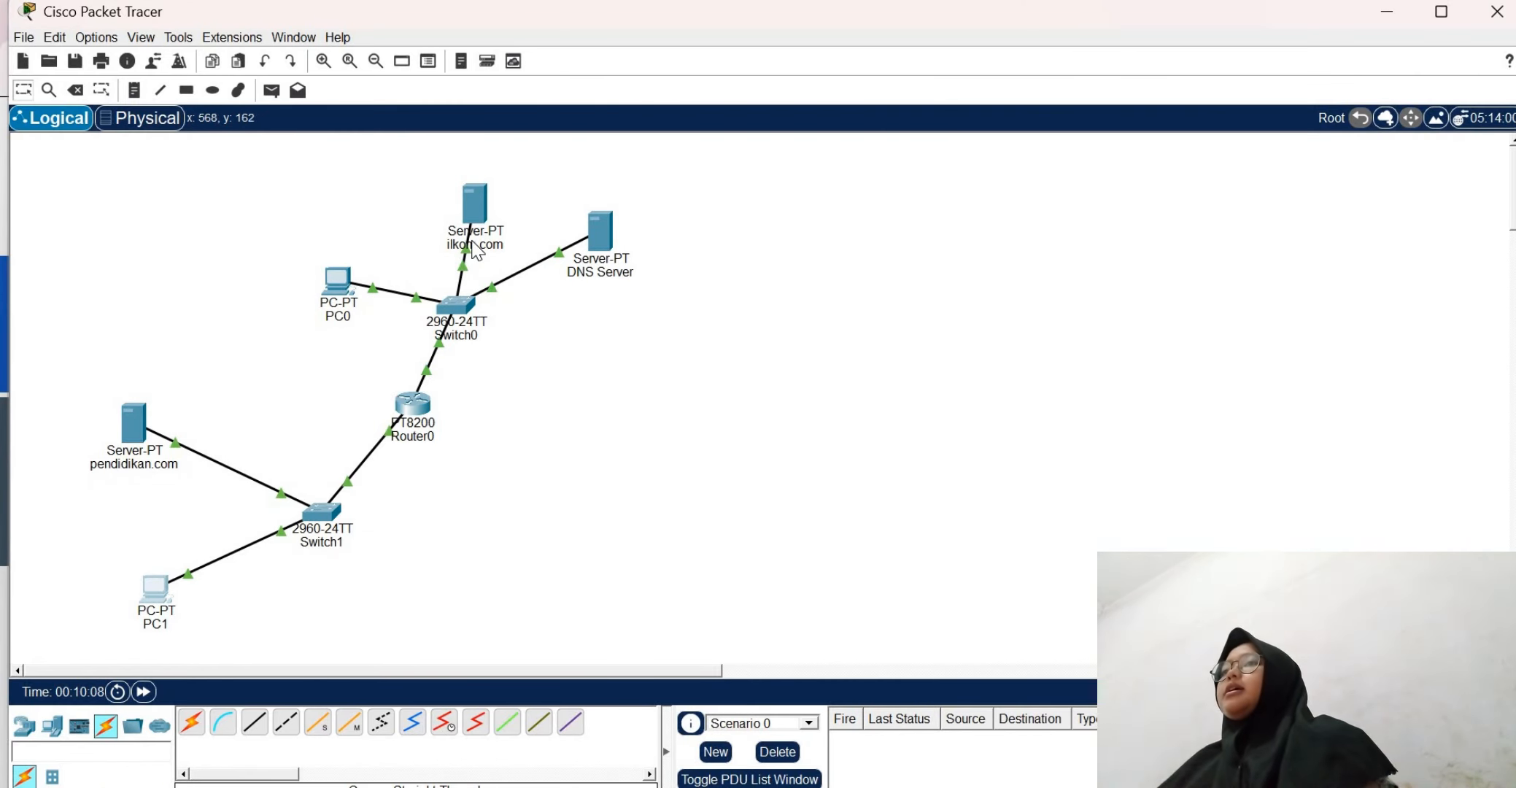
Set PC1's DNS server to 192.168.1.2 in its IP configuration and close its window
mouse_move(476, 251)
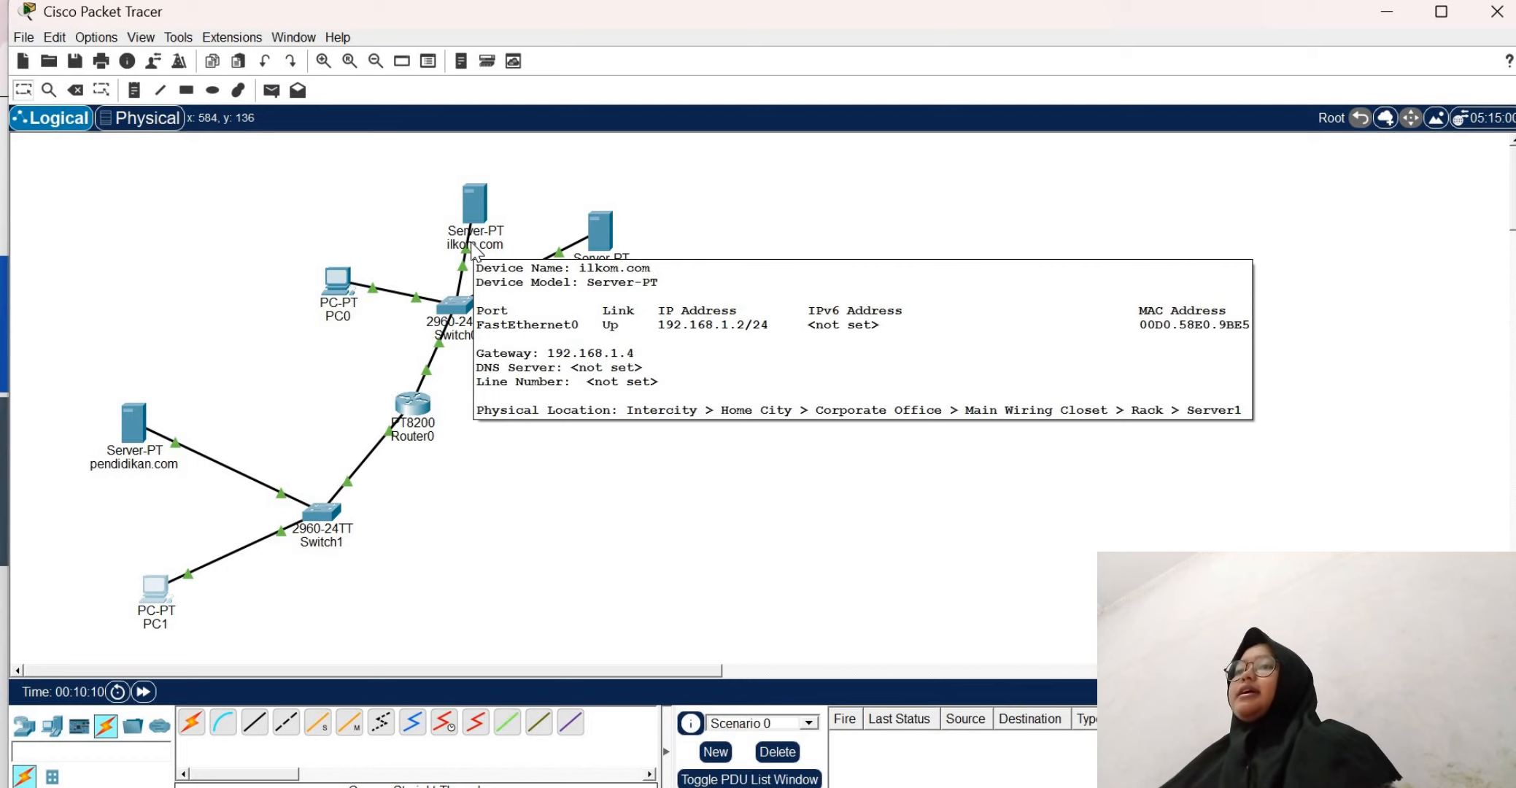
click(149, 605)
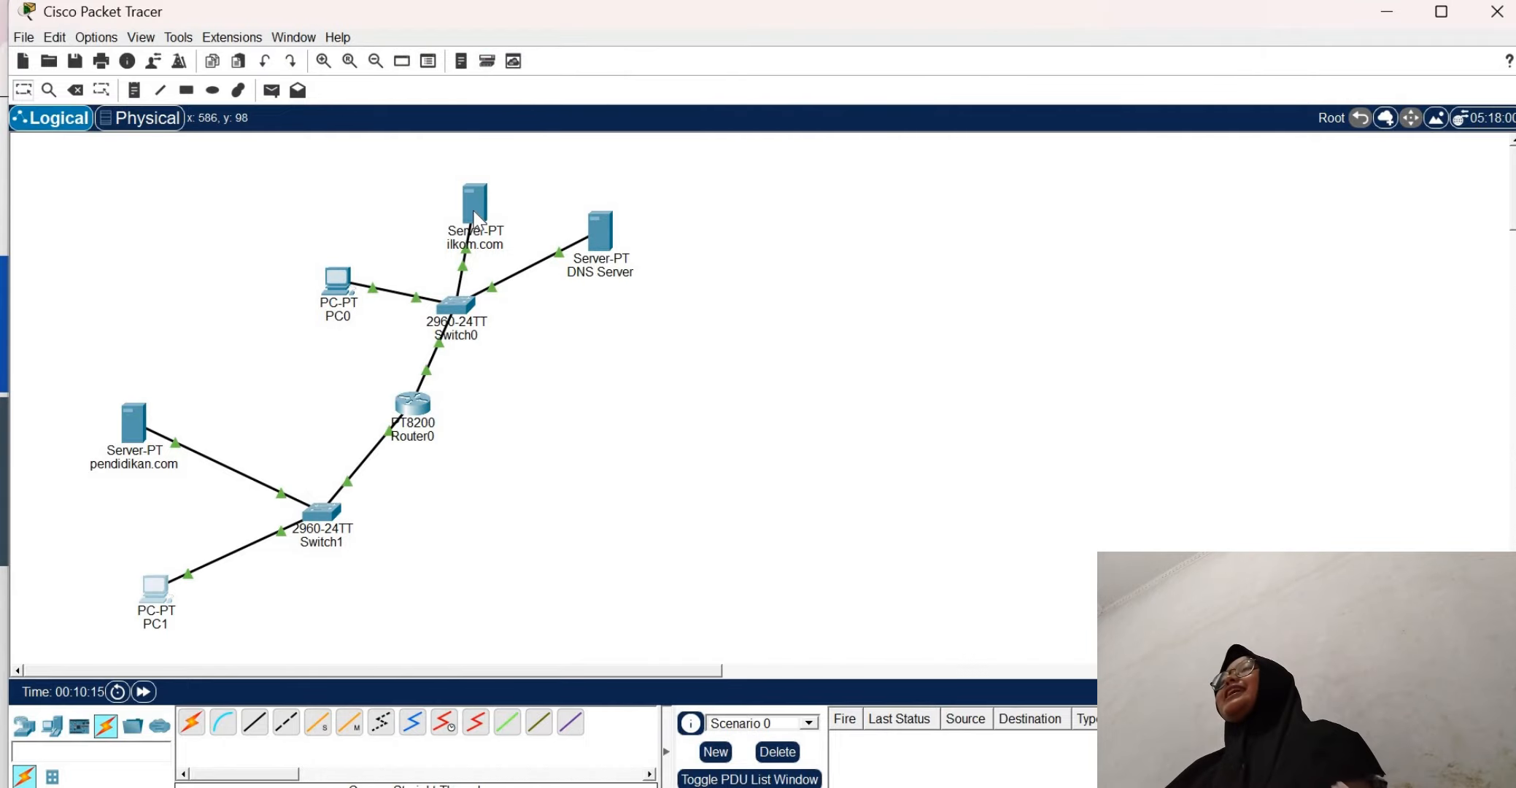
mouse_move(478, 219)
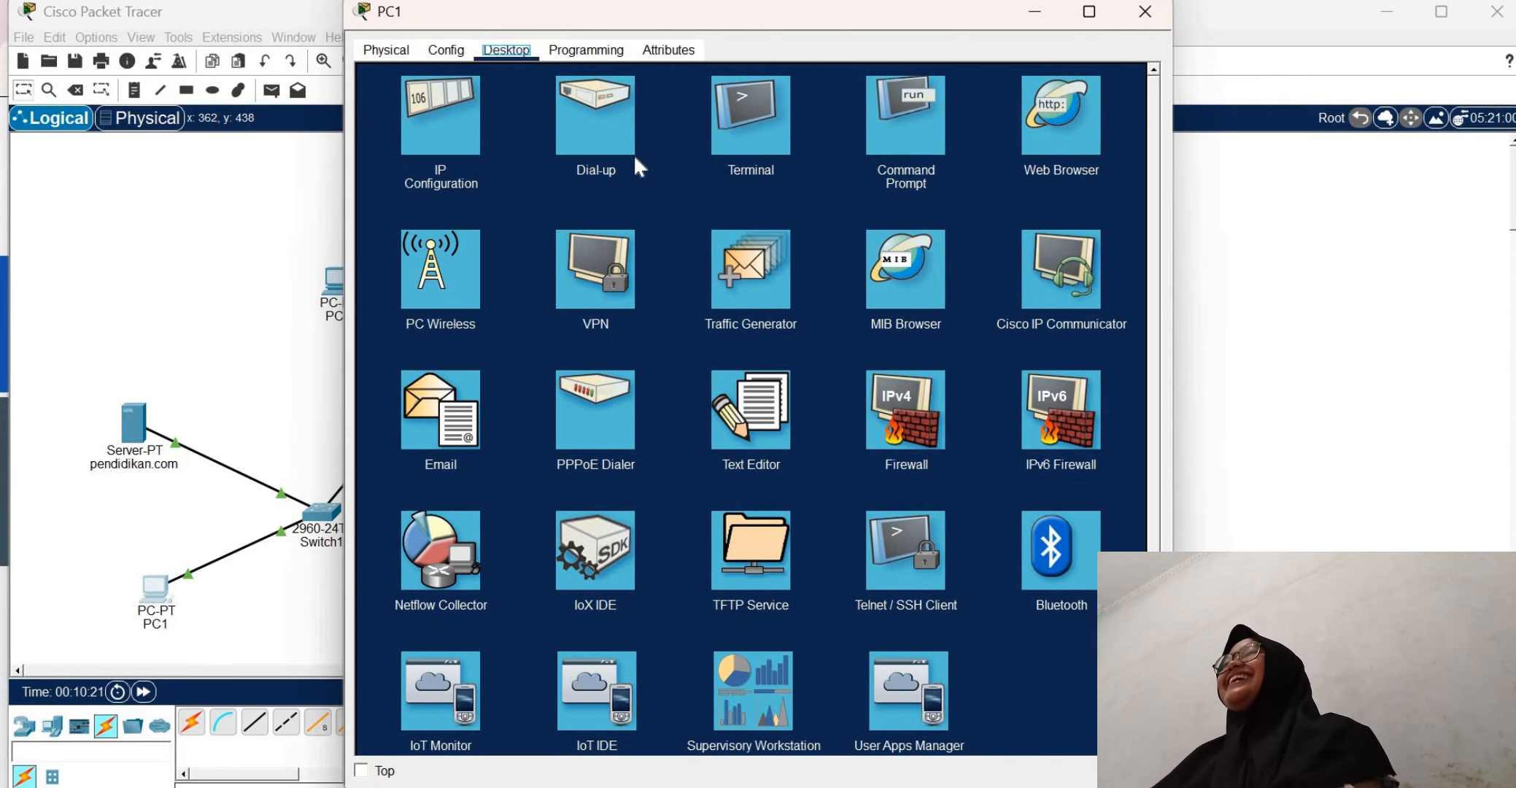
click(429, 146)
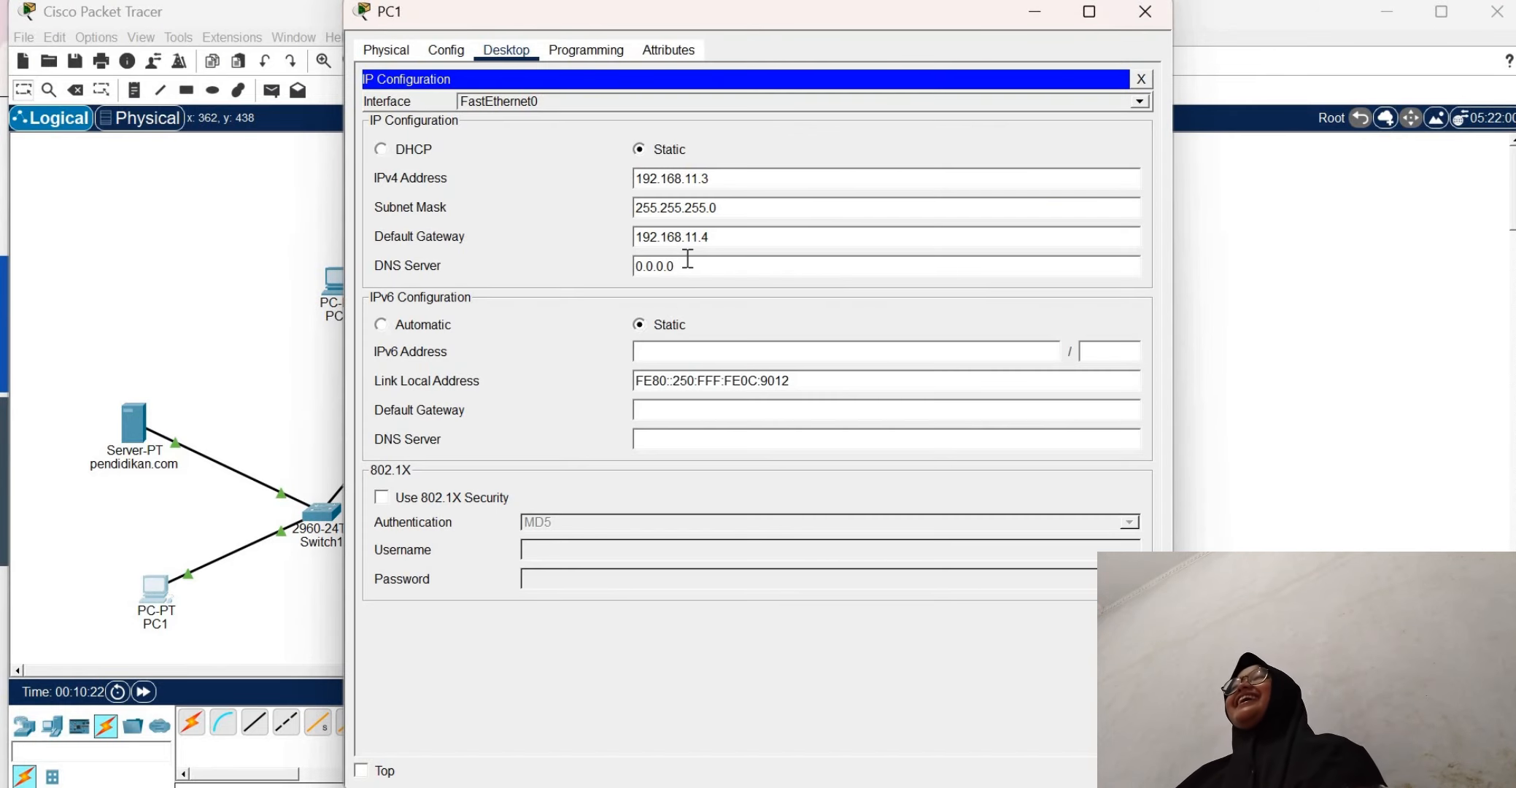
key(BackSpace)
key(BackSpace)
key(BackSpace)
key(BackSpace)
key(BackSpace)
key(BackSpace)
key(BackSpace)
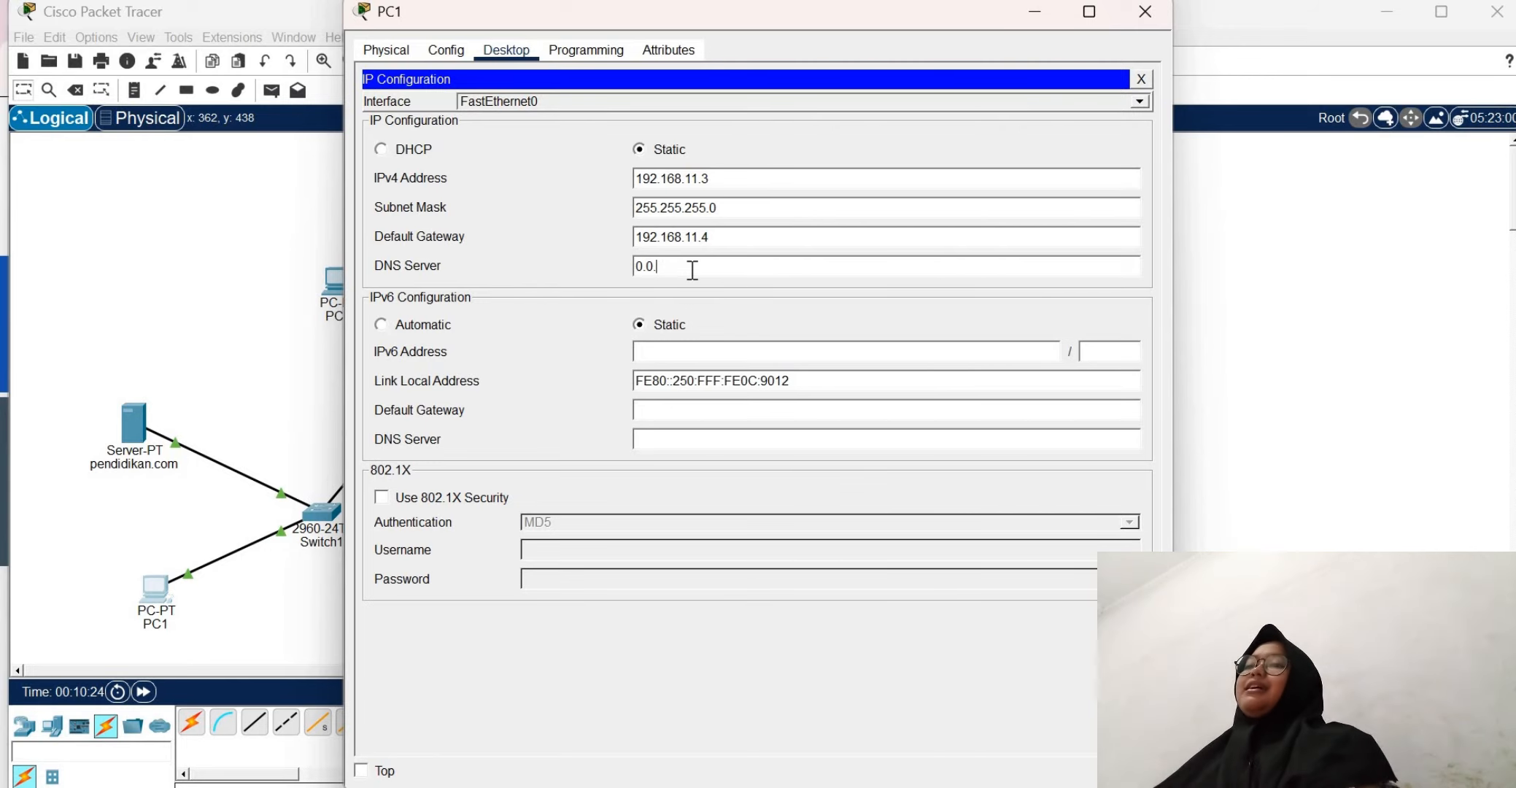
text(192.1)
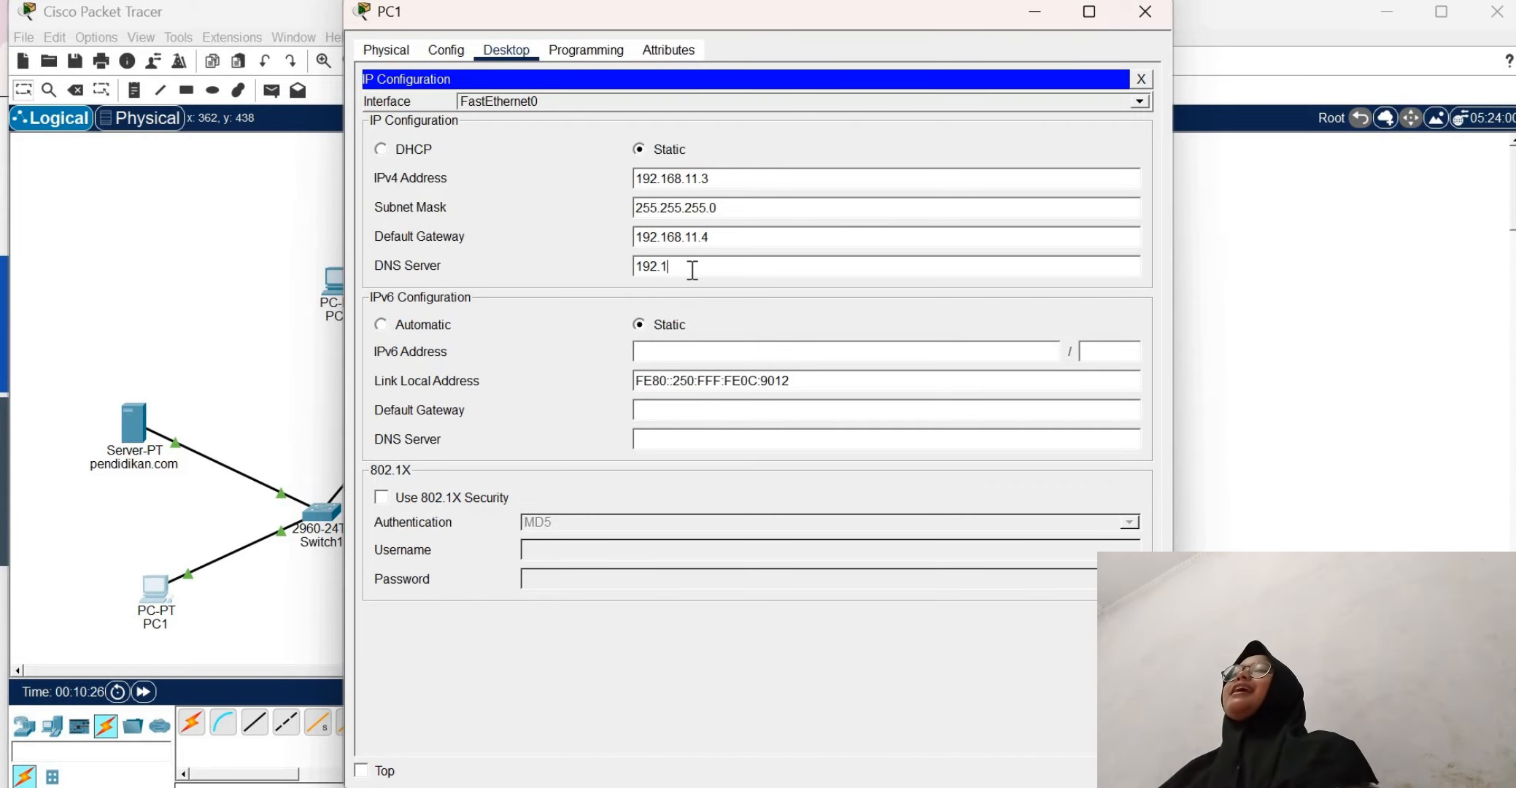
text(68.1.2)
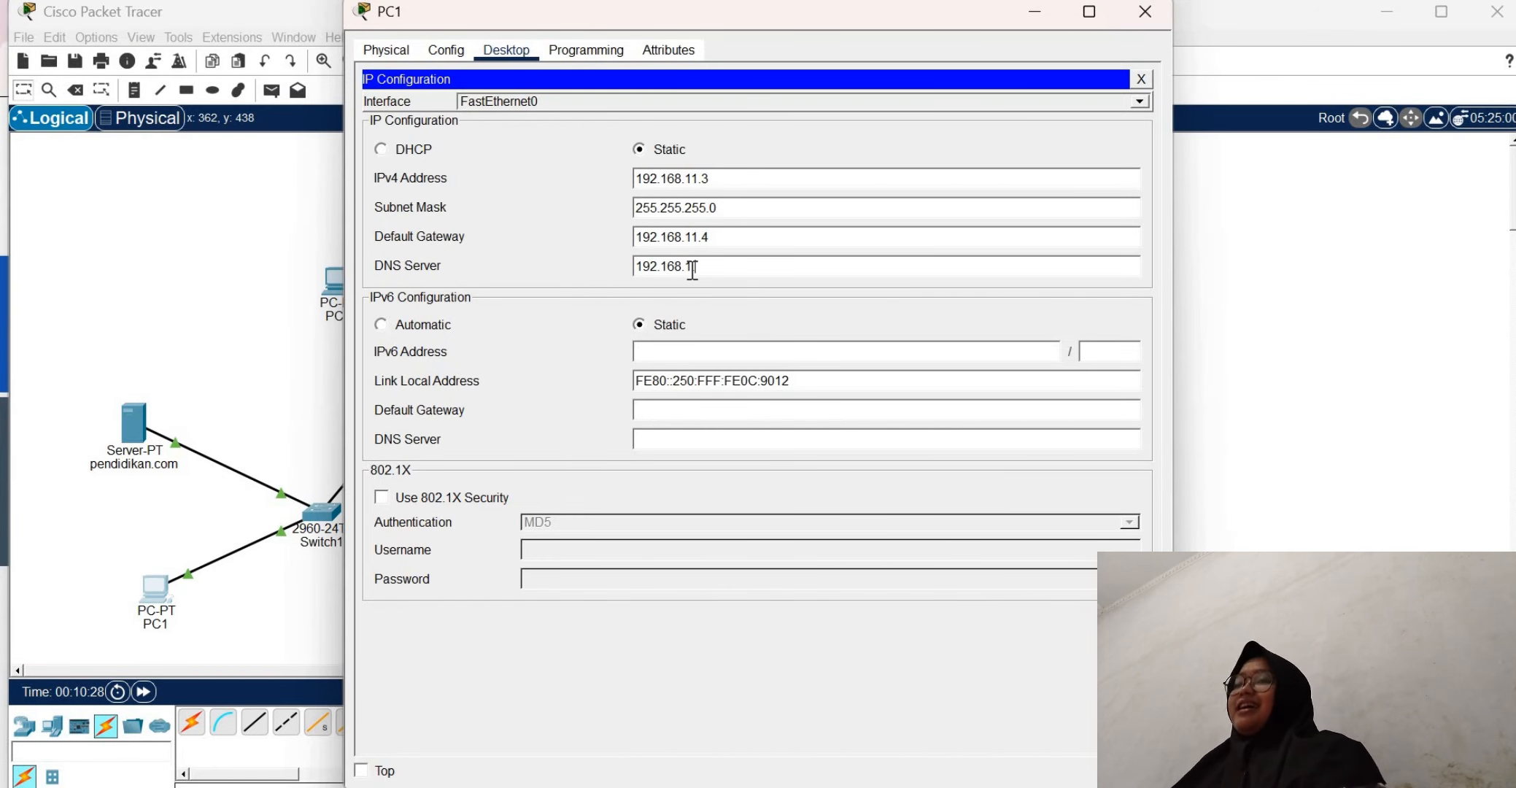
click(1142, 79)
click(1140, 22)
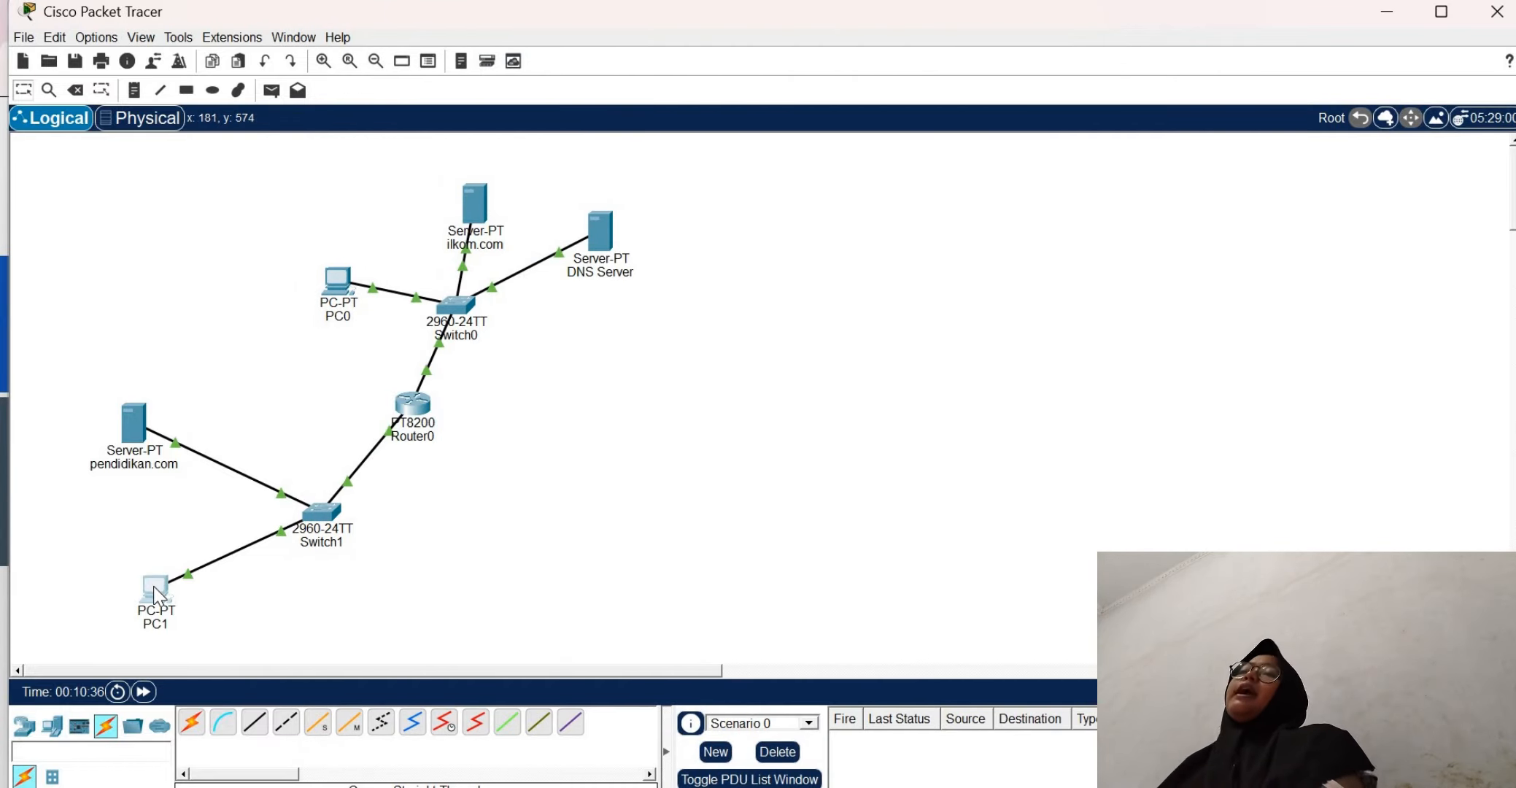
Request ilkom.com in PC1's web browser and close the browser and PC1's window
click(154, 587)
click(1070, 146)
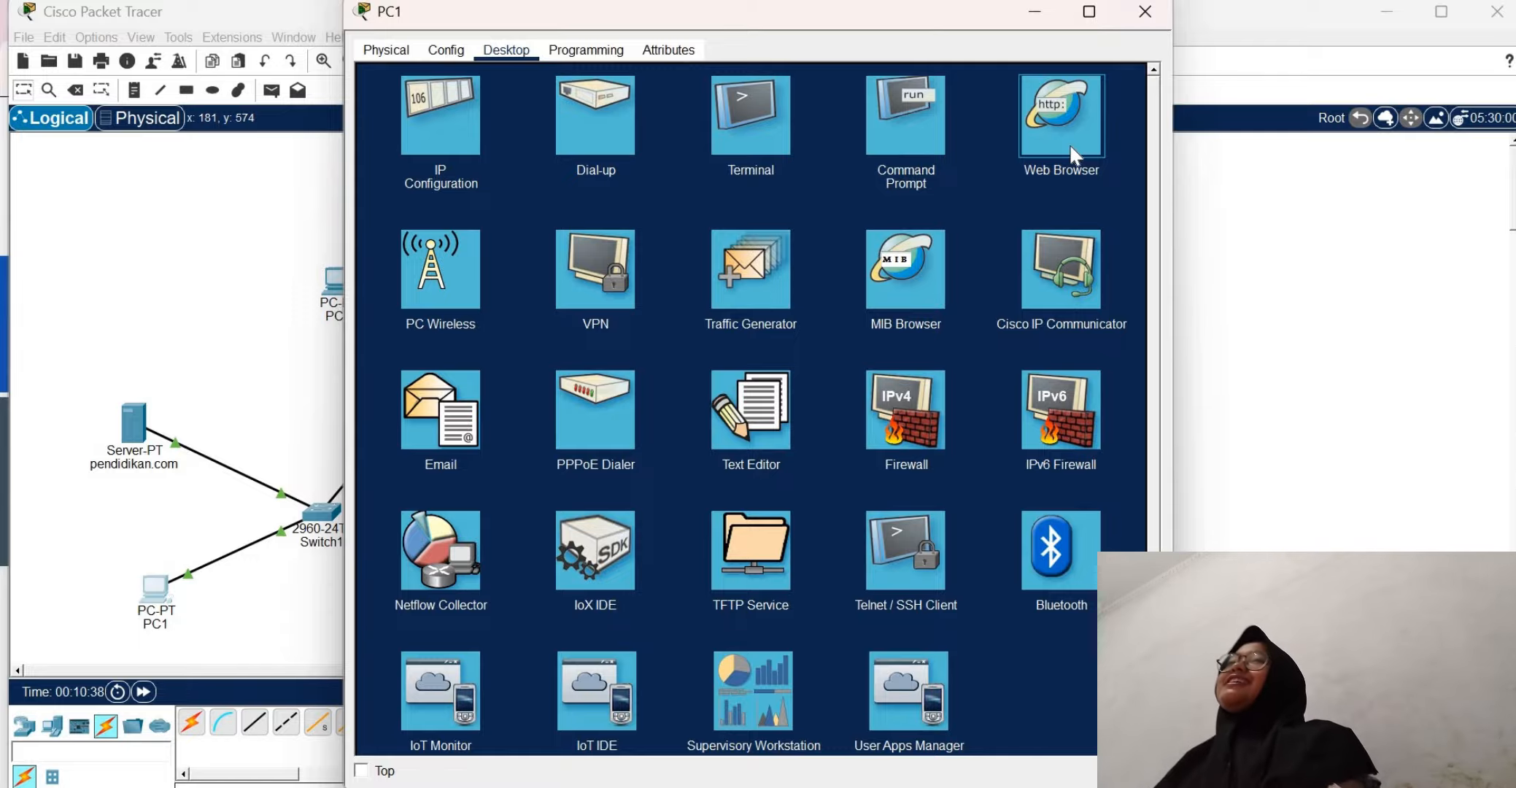
click(1069, 145)
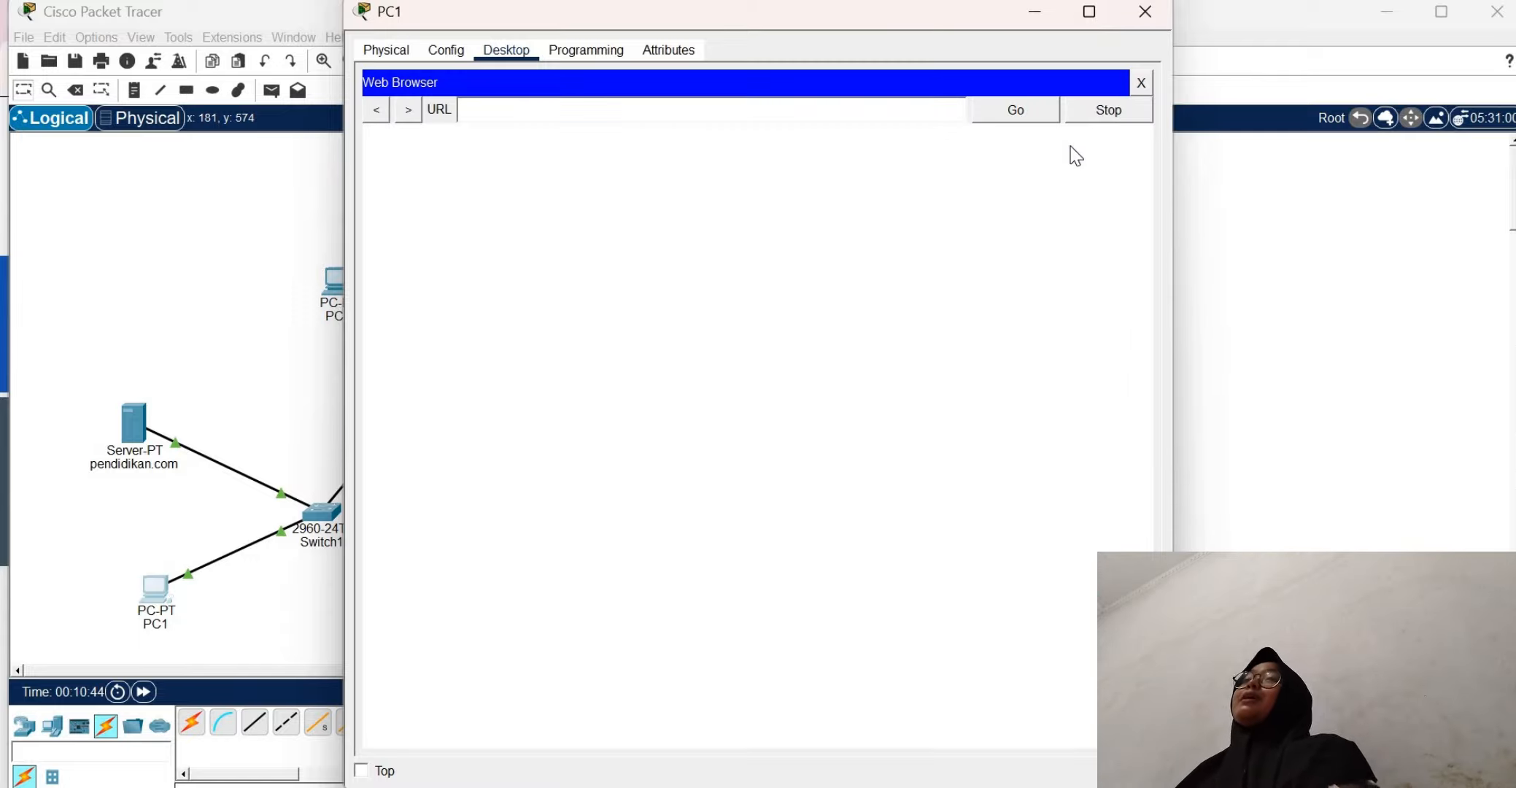
click(496, 109)
text(i)
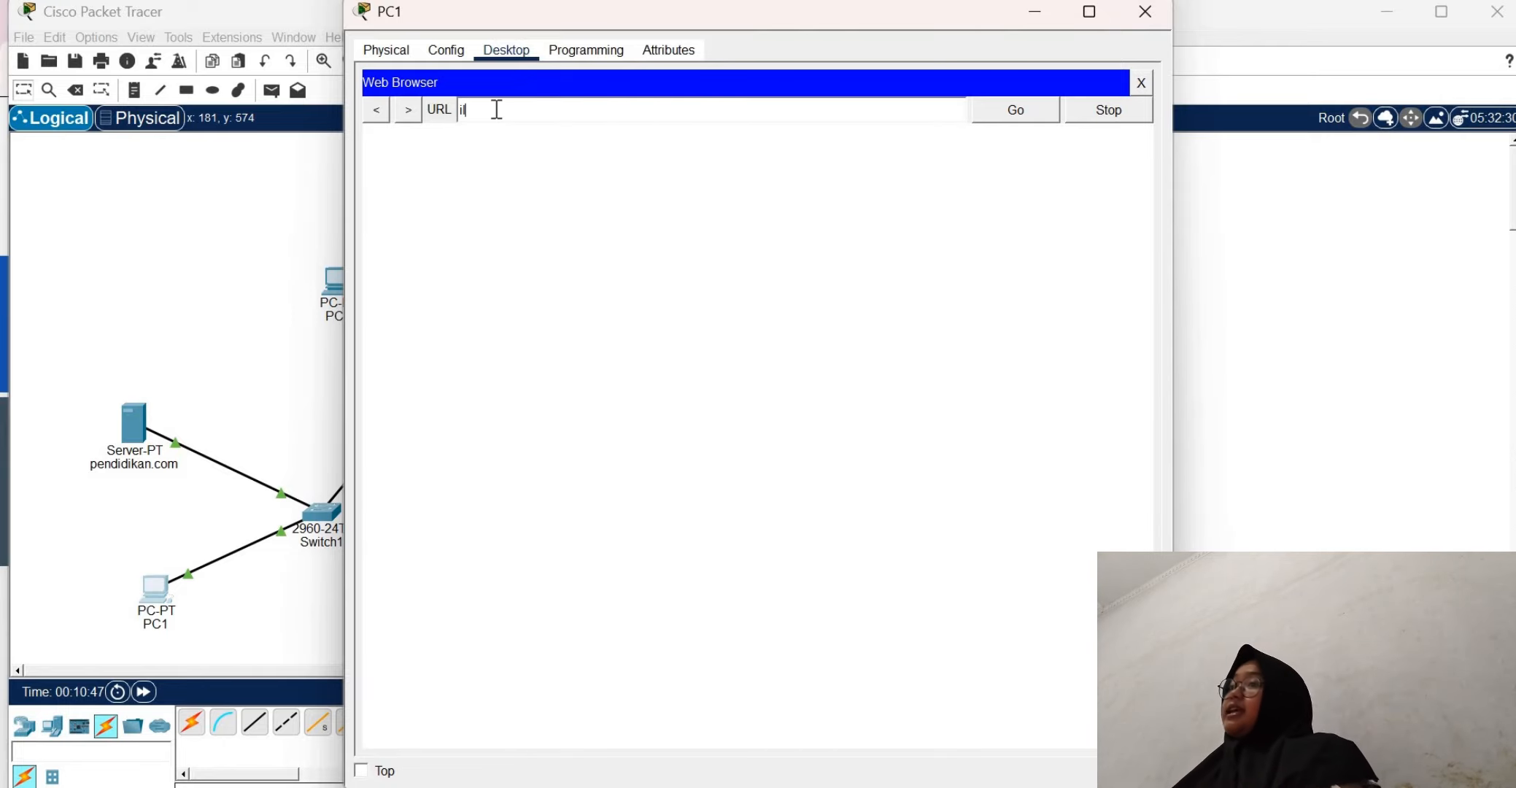
text(lkom.com)
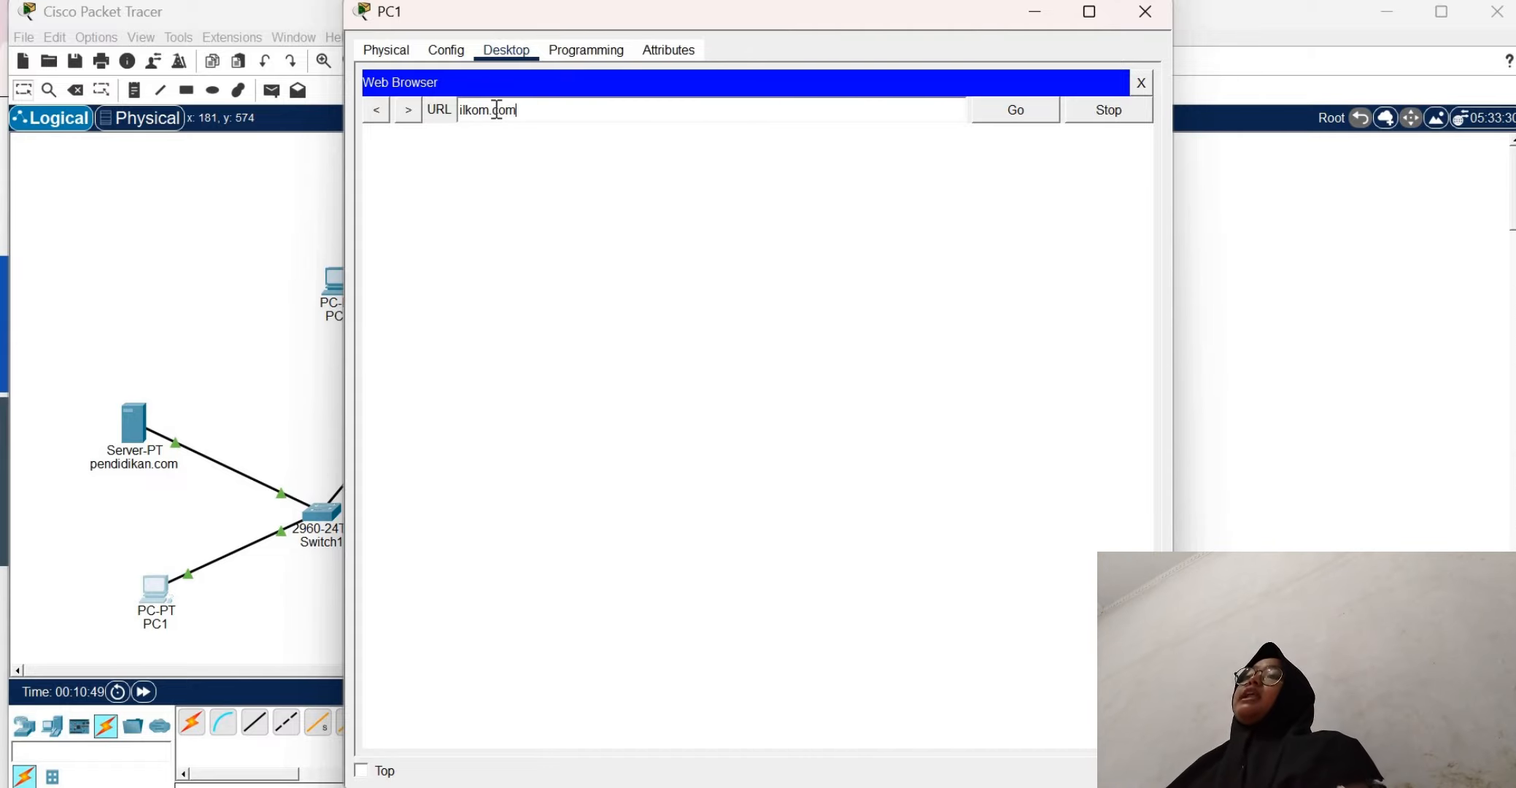
key(Return)
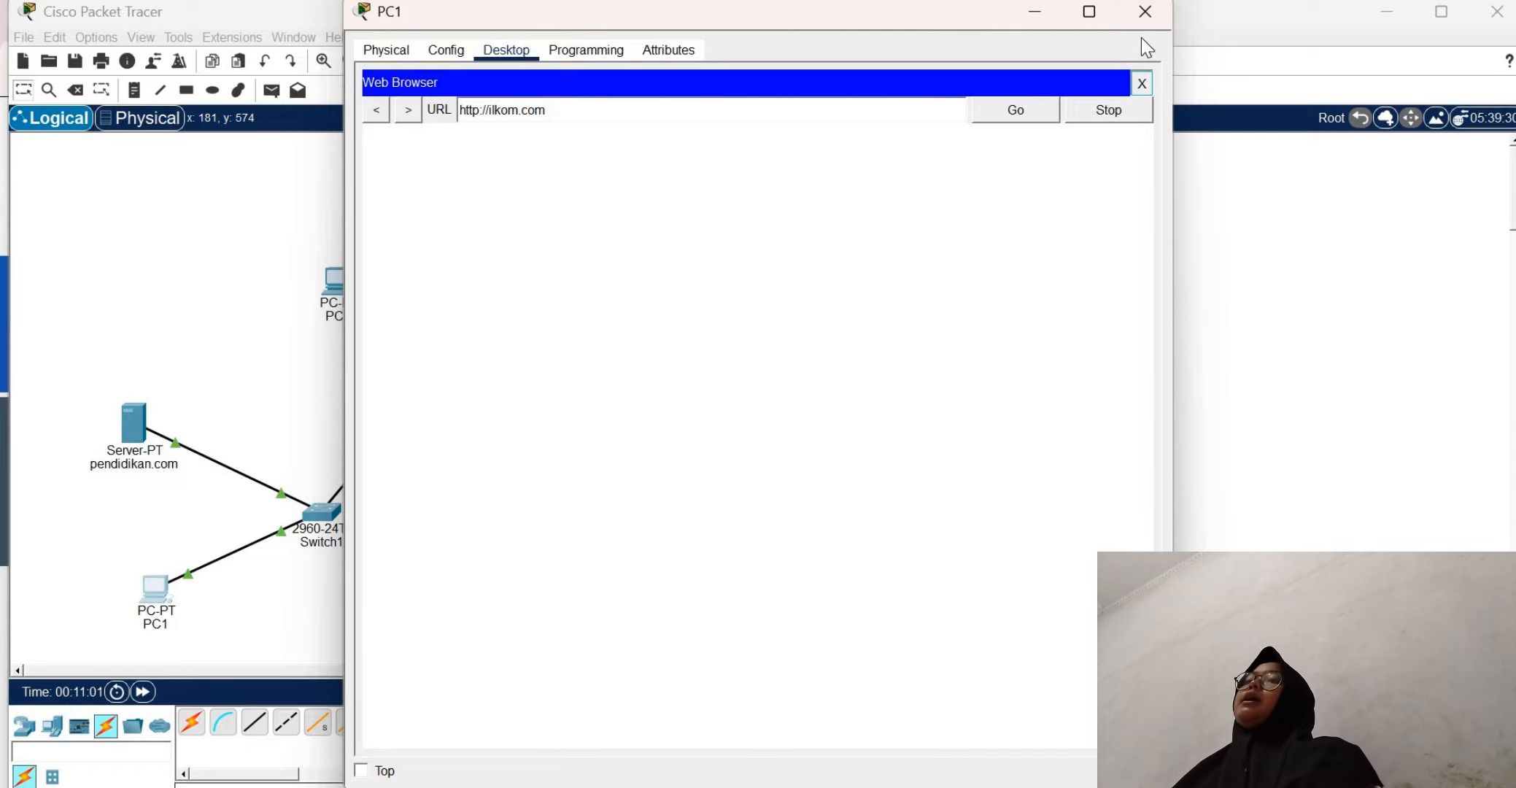
click(1147, 11)
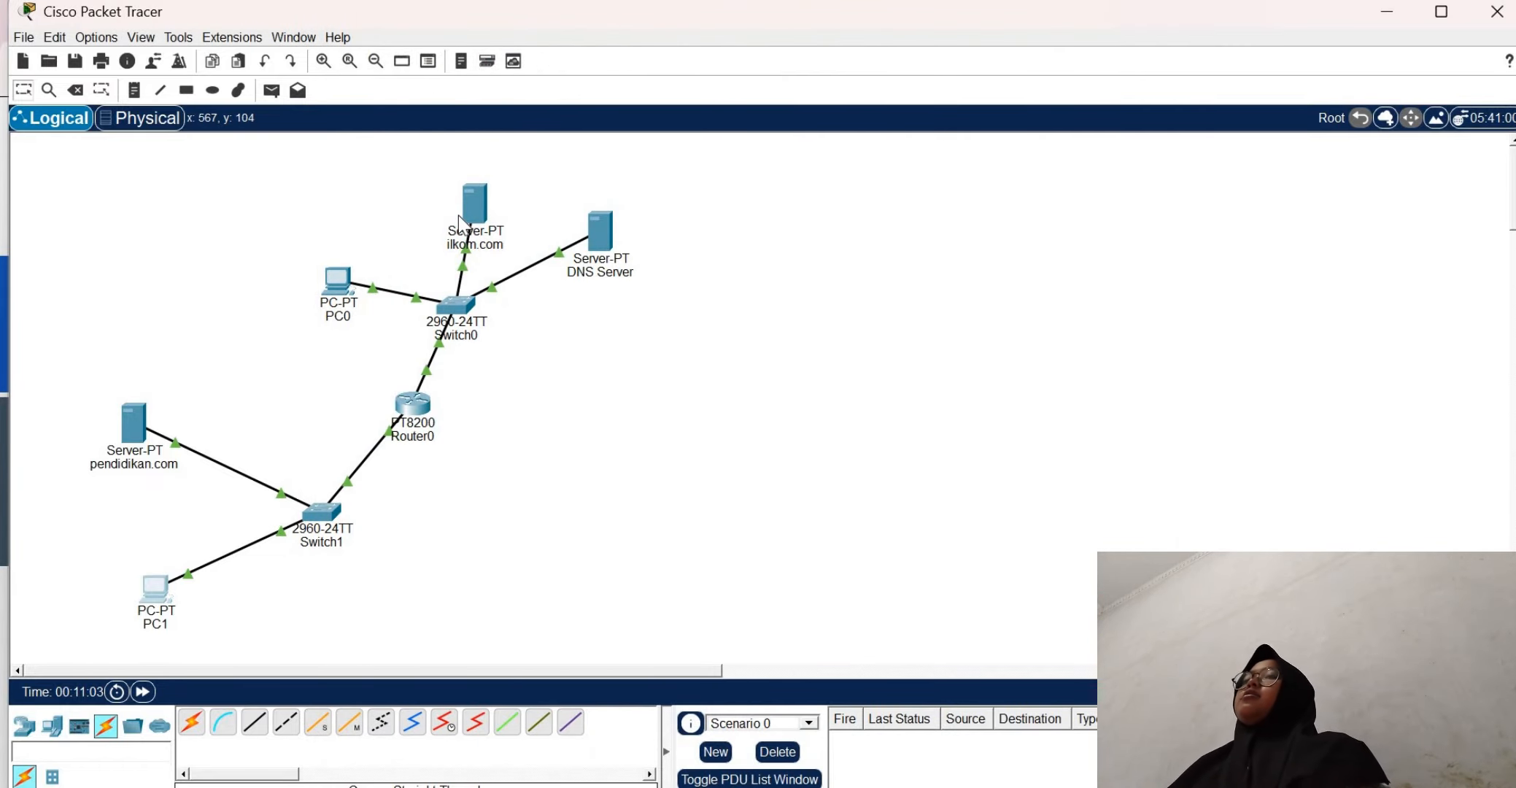
Check the resource records in the ilkom.com server's DNS service and close its window
click(458, 215)
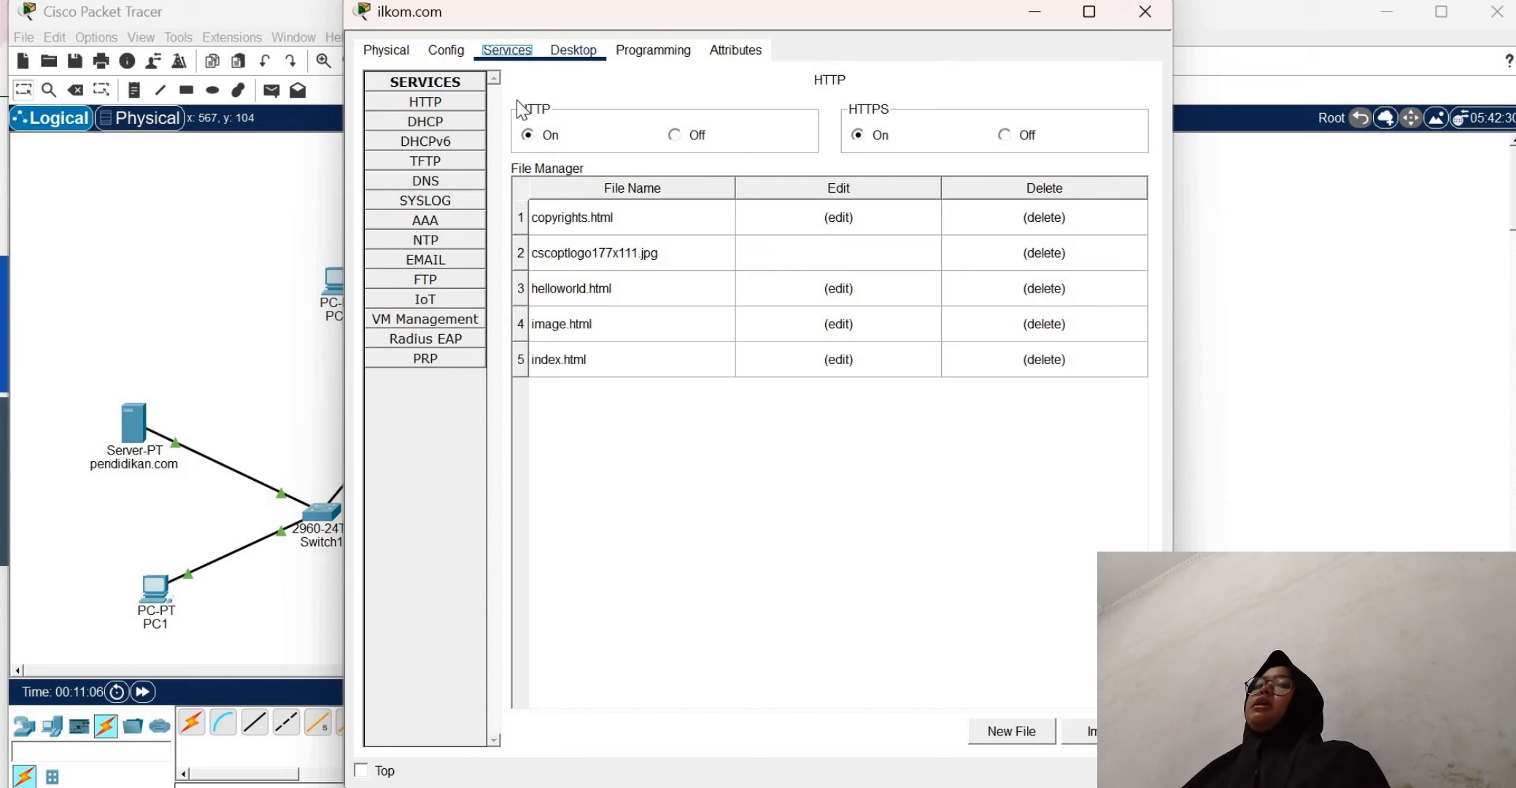
click(430, 184)
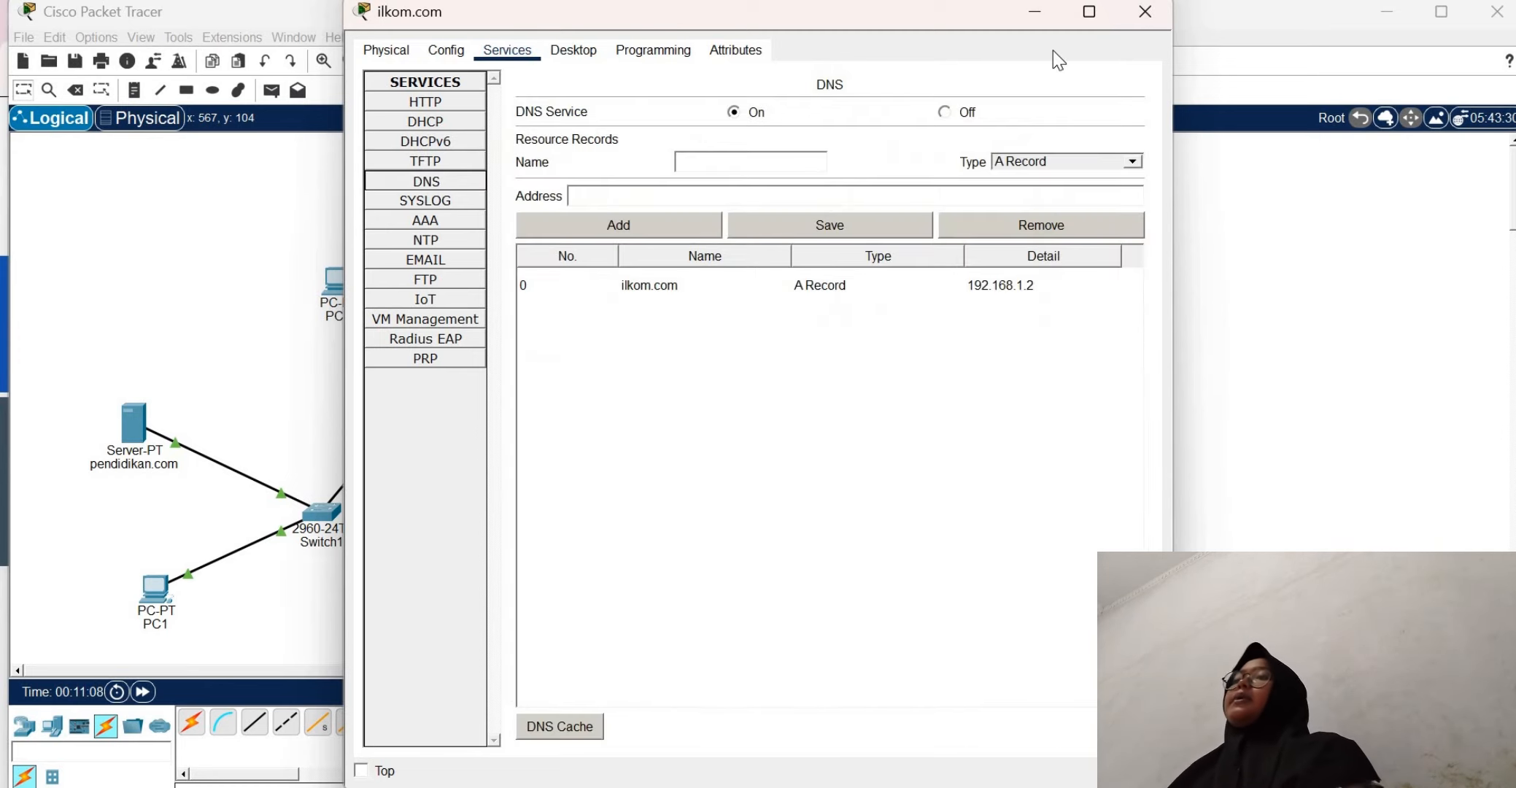
click(1143, 14)
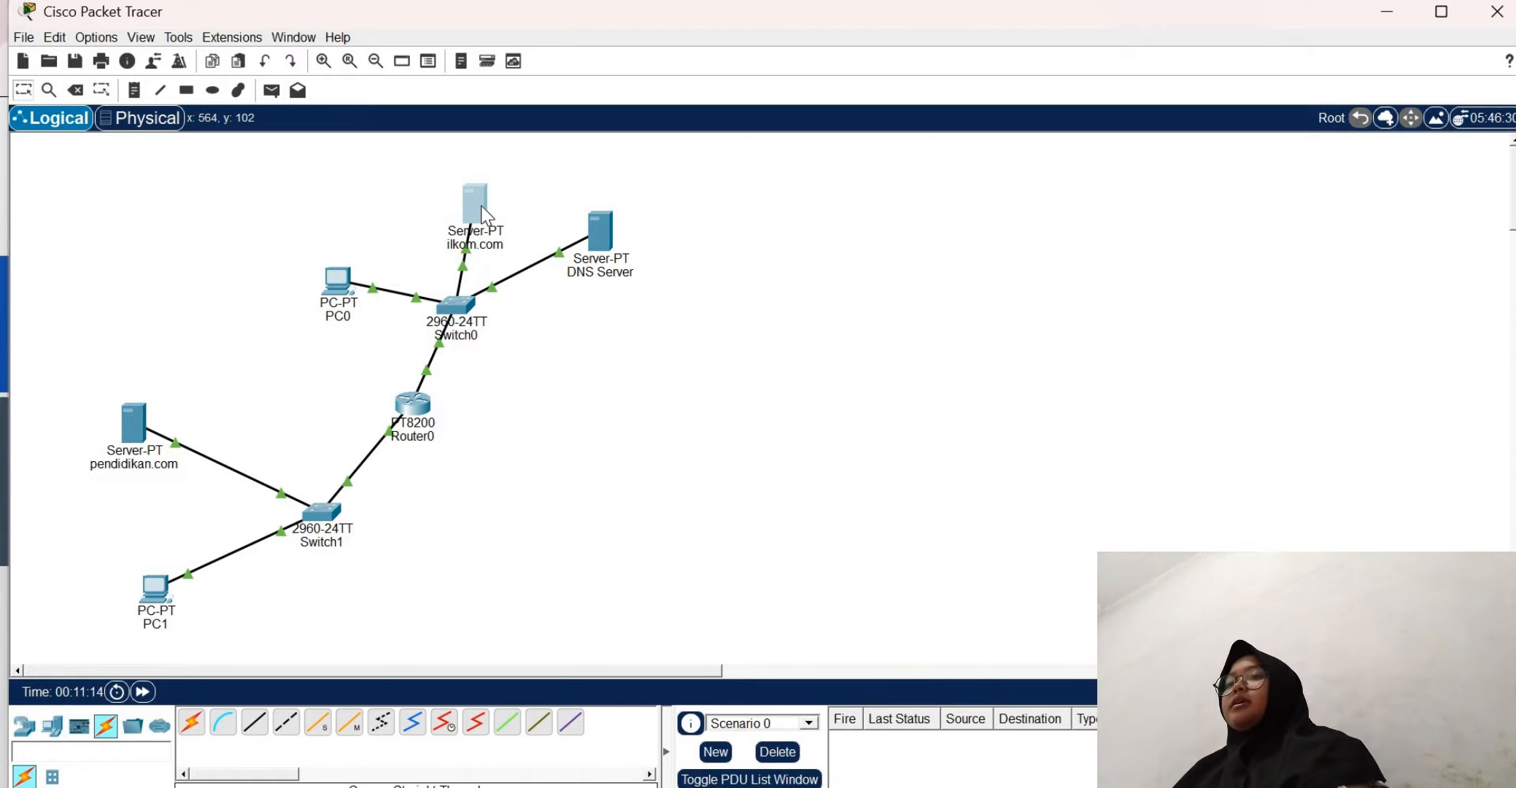
Check the ilkom.com server's IP configuration, including its IPv4 address and gateway, and close its window
click(485, 214)
click(574, 55)
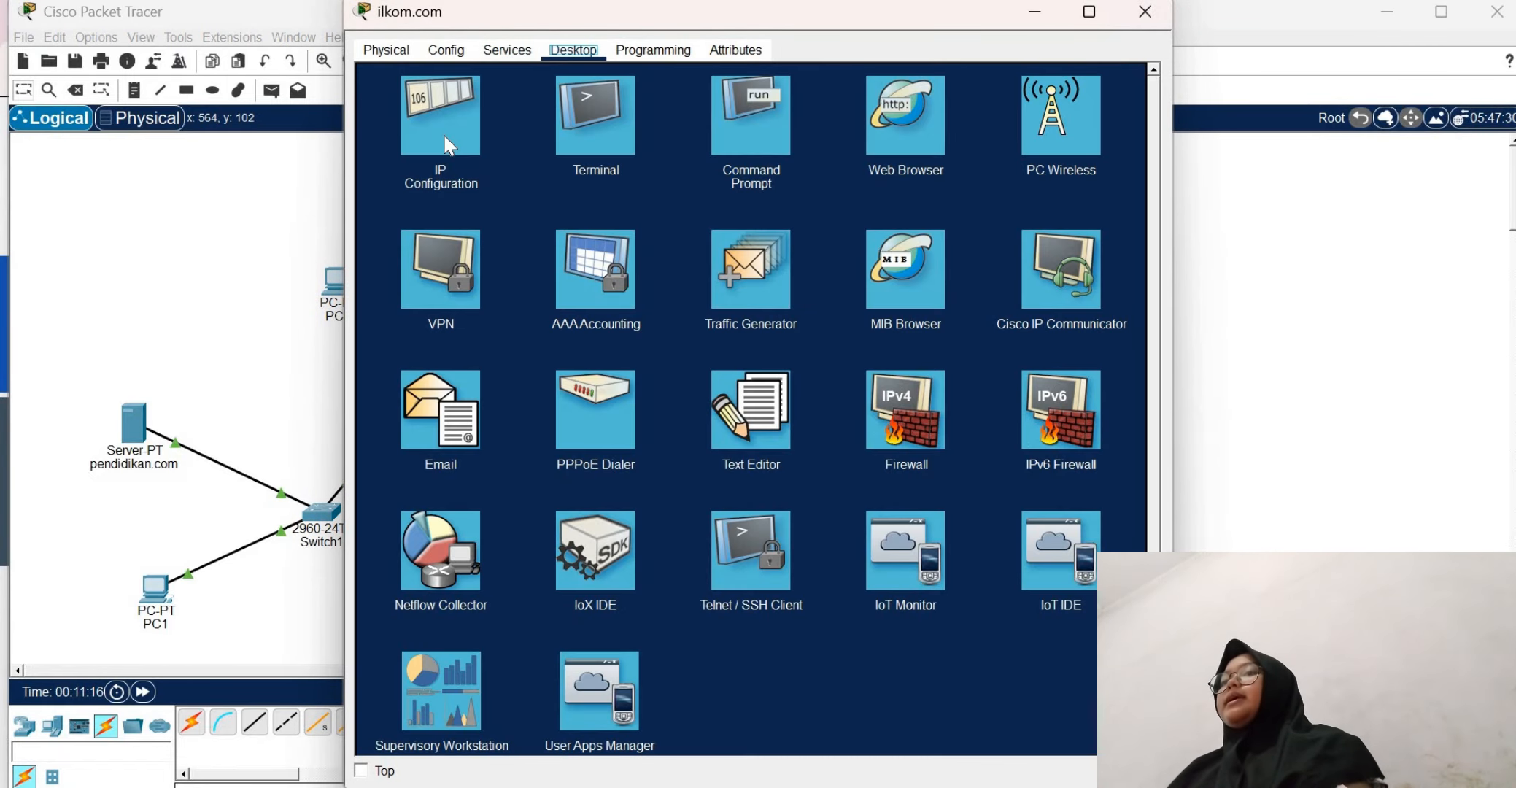
click(445, 139)
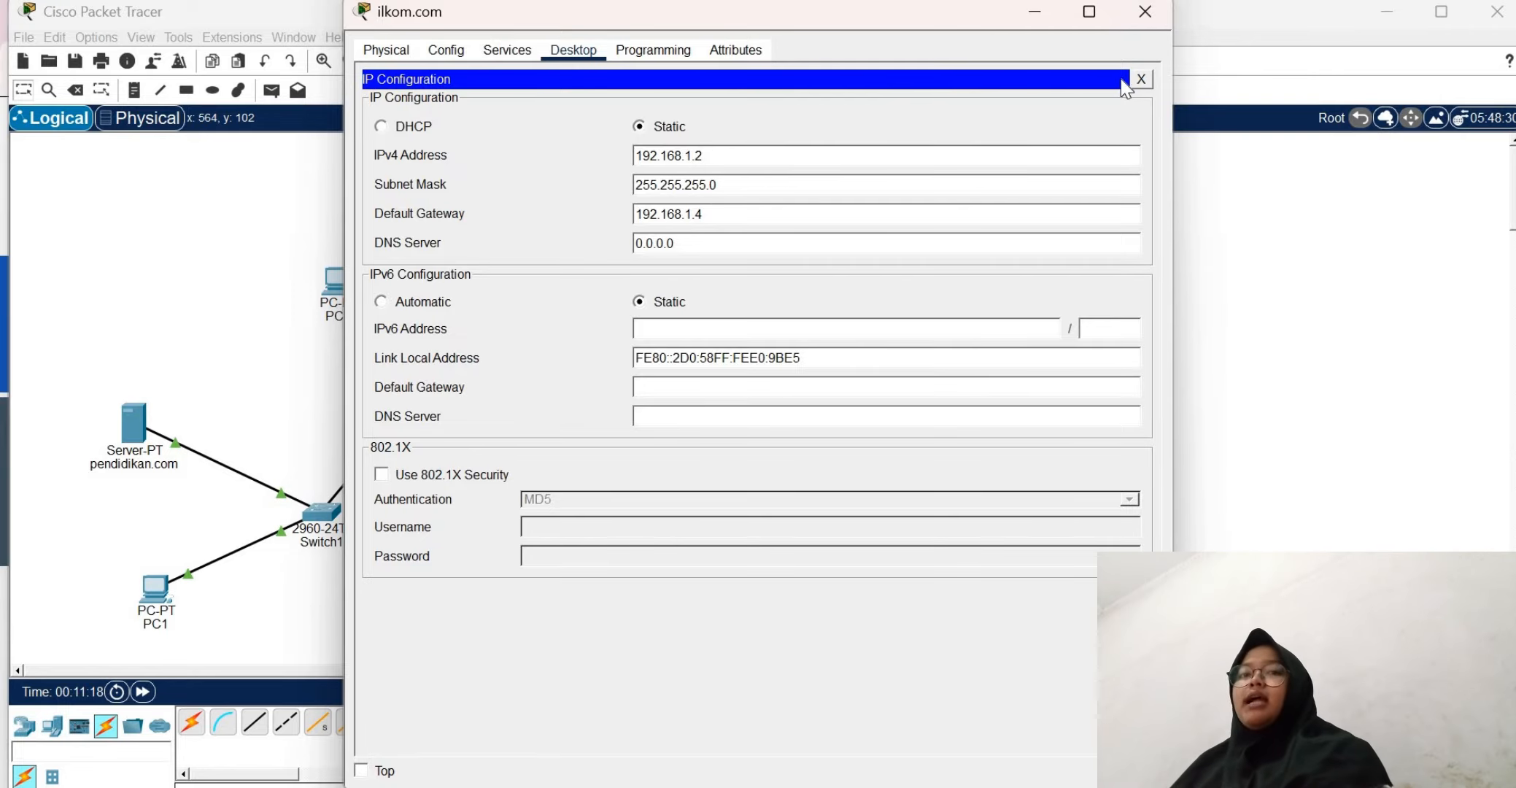
click(1145, 11)
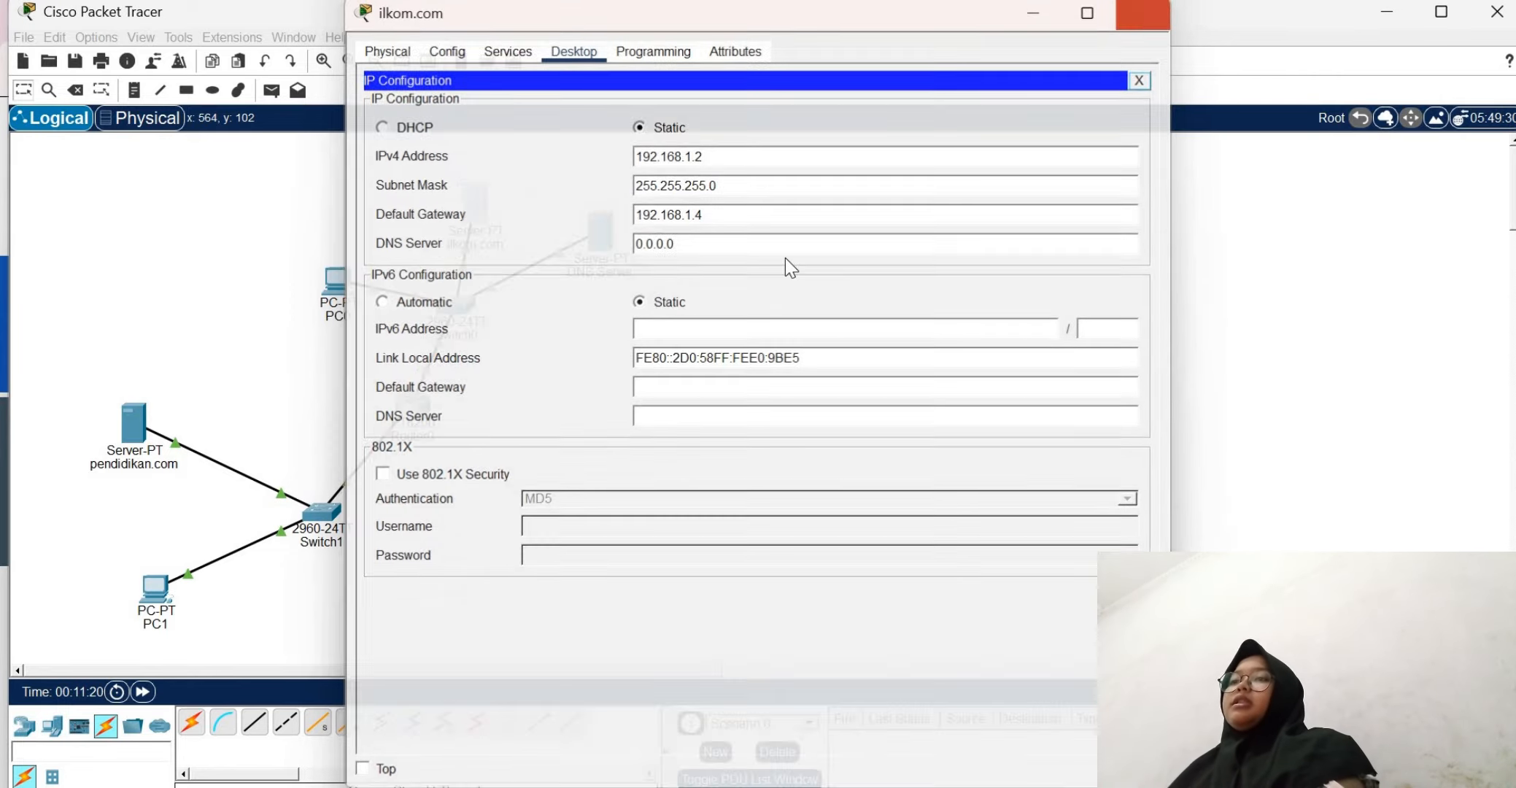
Check the DNS server address in PC1's IP configuration and close the configuration
click(153, 615)
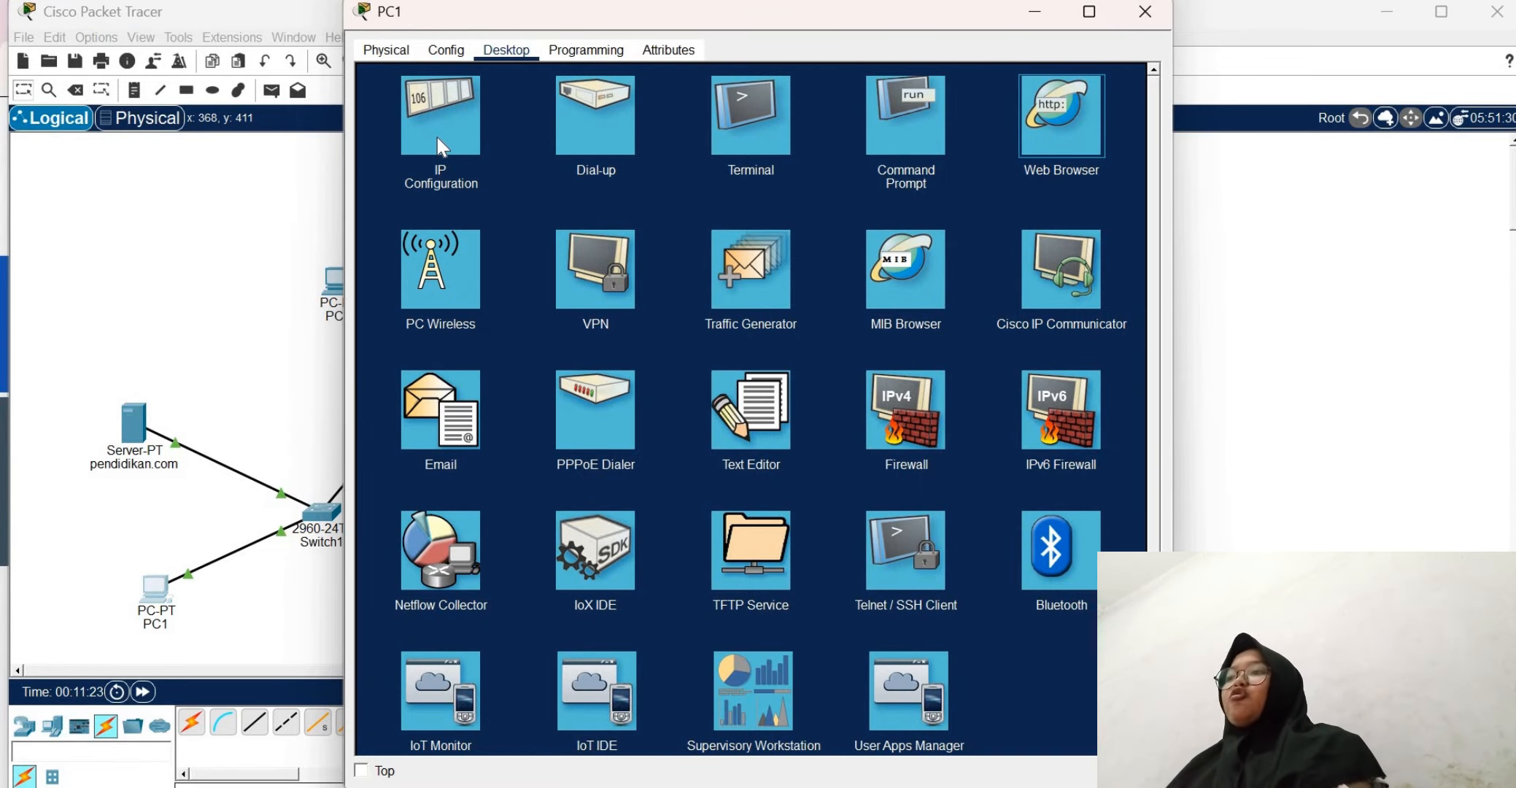
click(1145, 12)
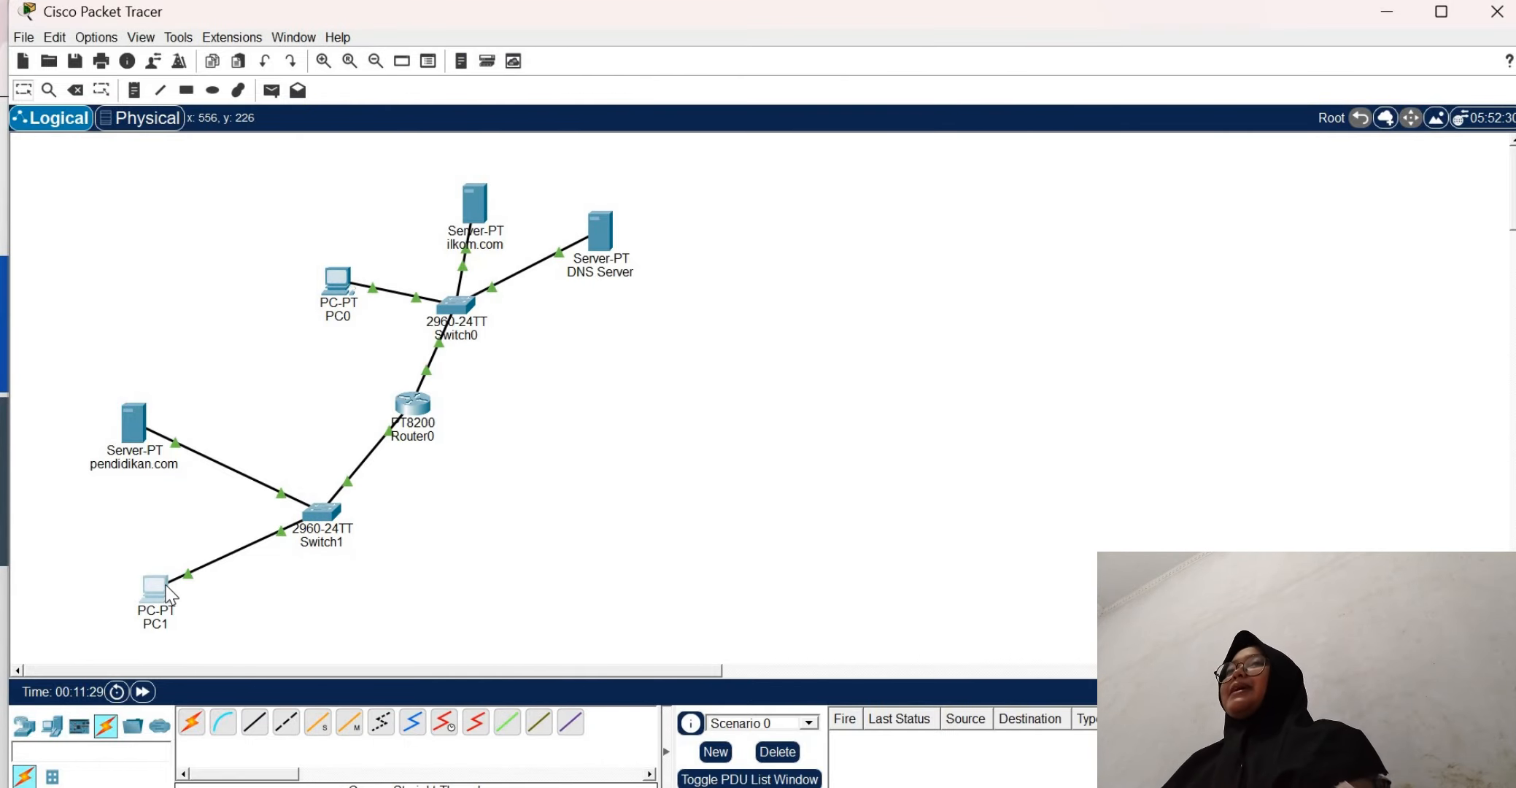
click(170, 595)
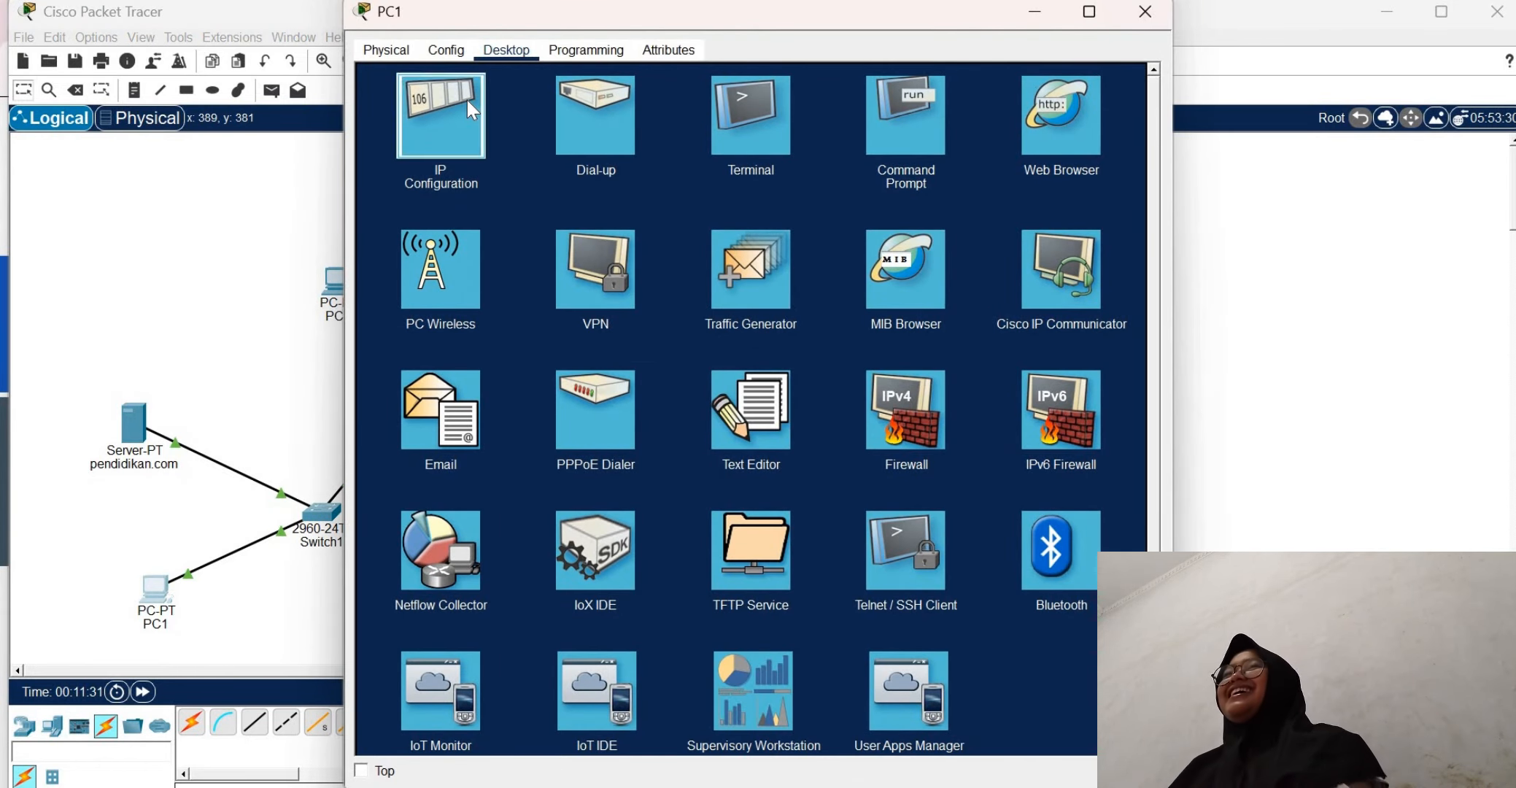
click(467, 100)
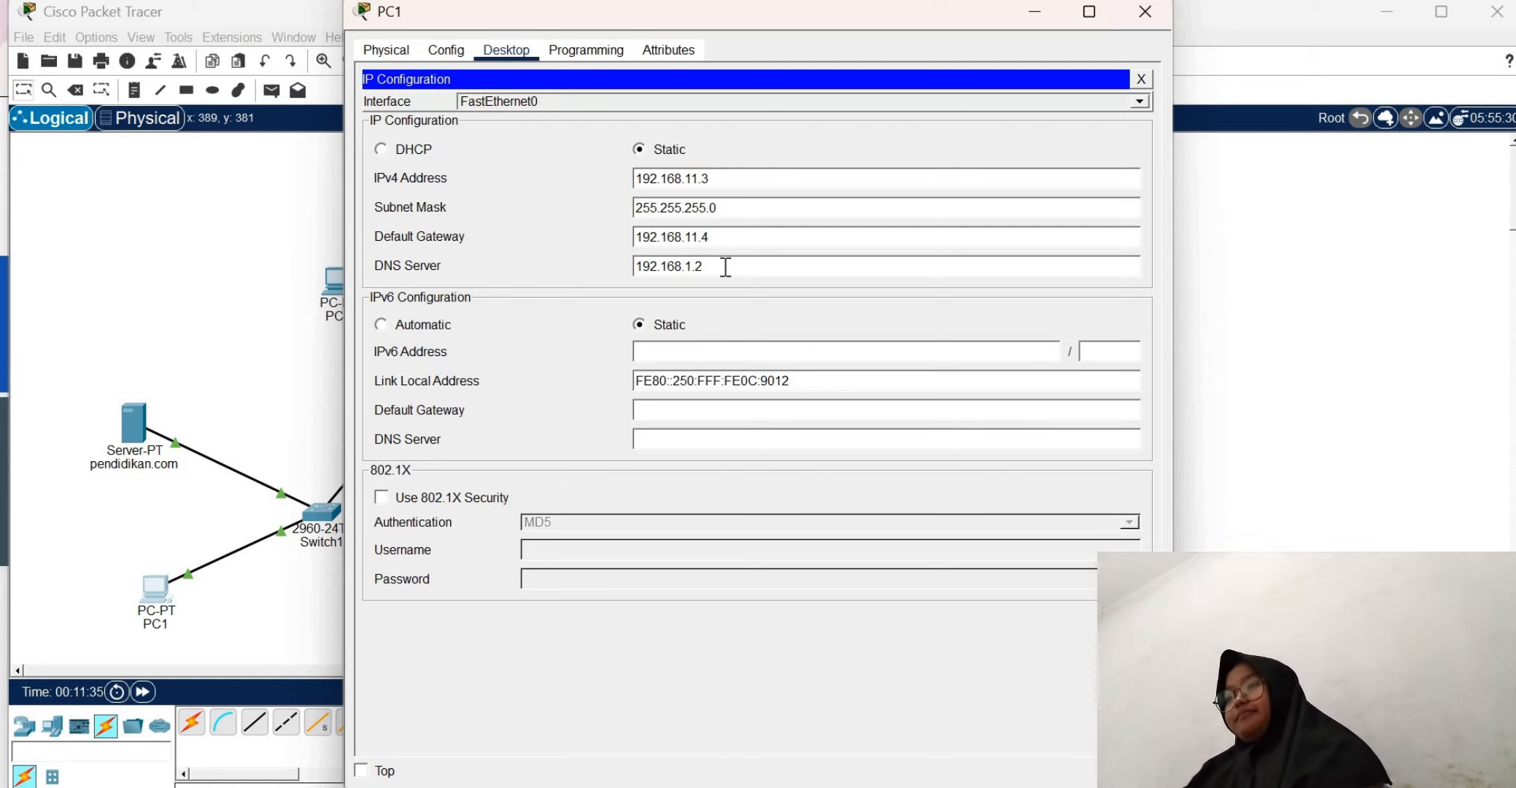
click(1140, 74)
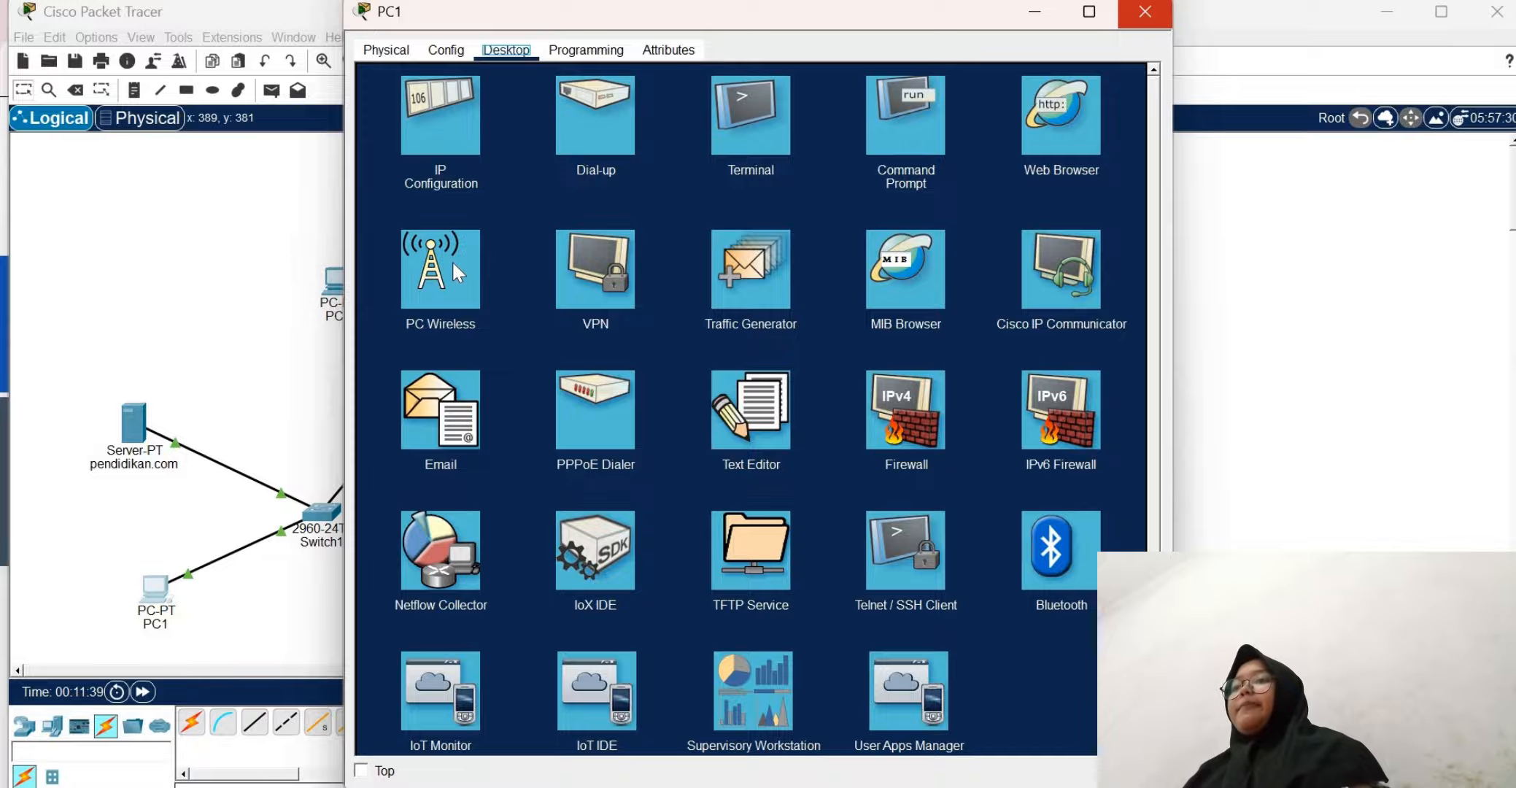
Reopen PC1's window, request ilkom.com in its web browser, and close the browser and PC1's window
click(1145, 12)
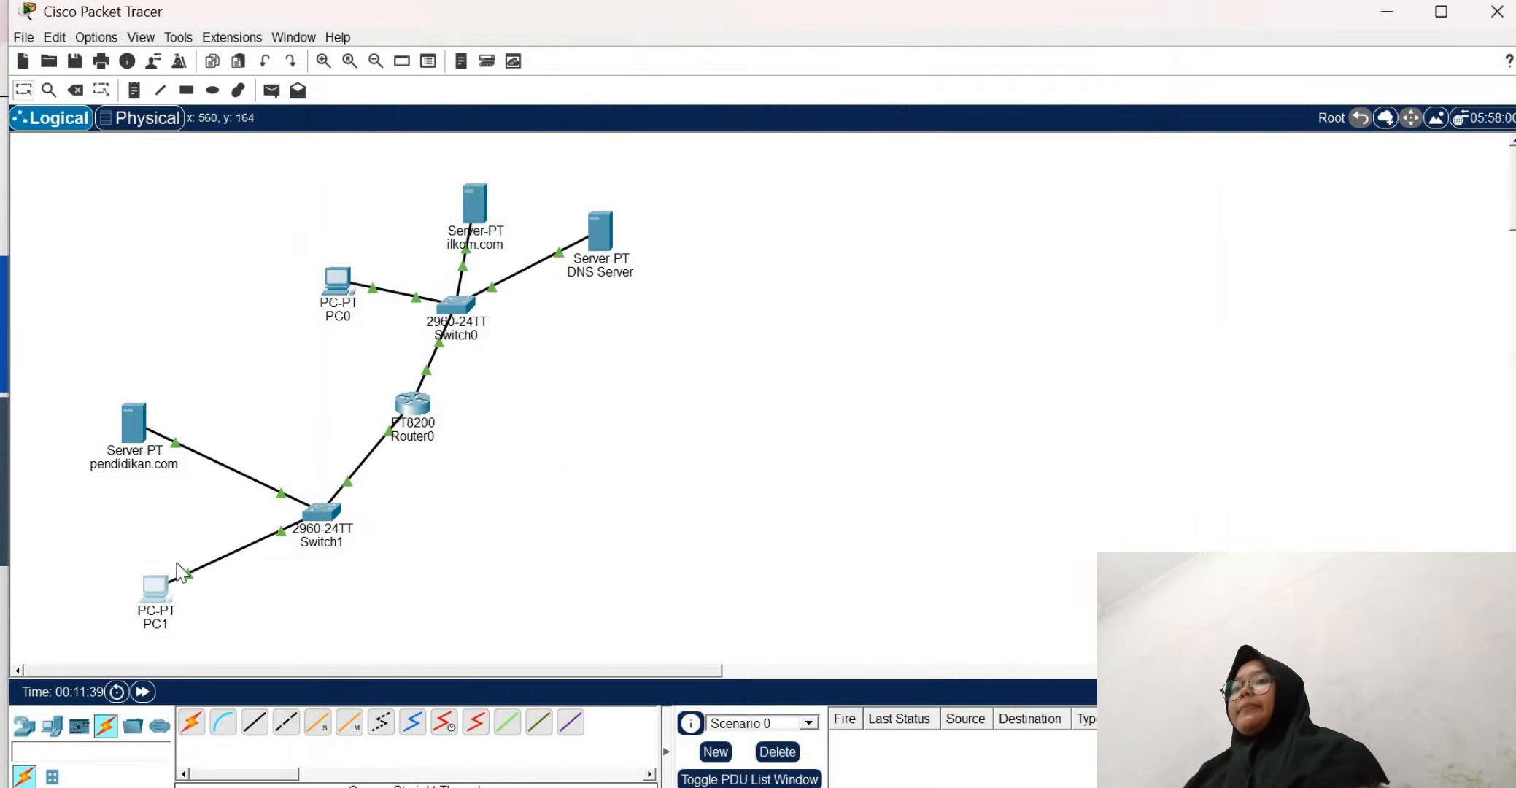
click(151, 591)
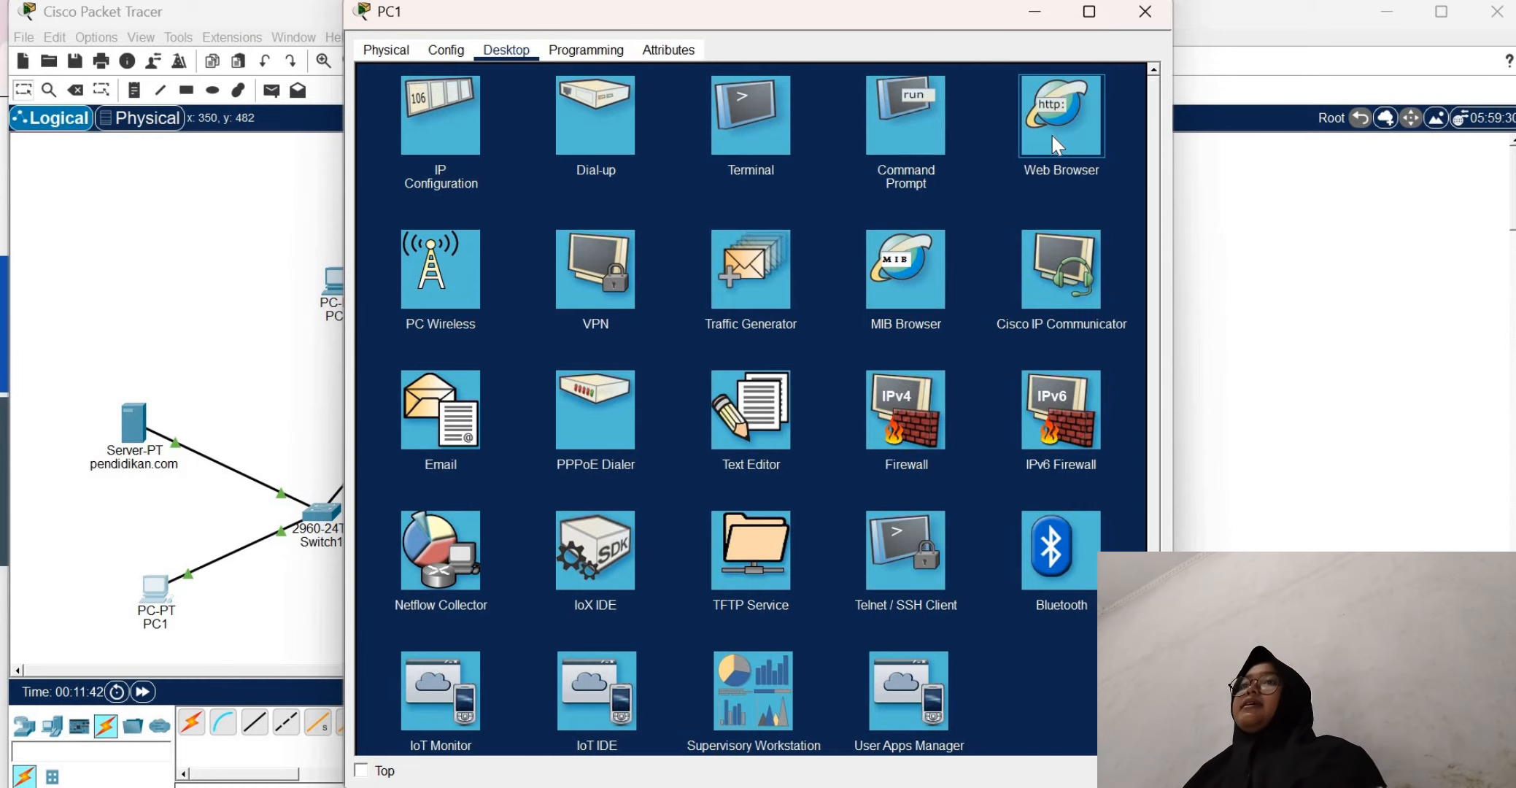
click(1052, 137)
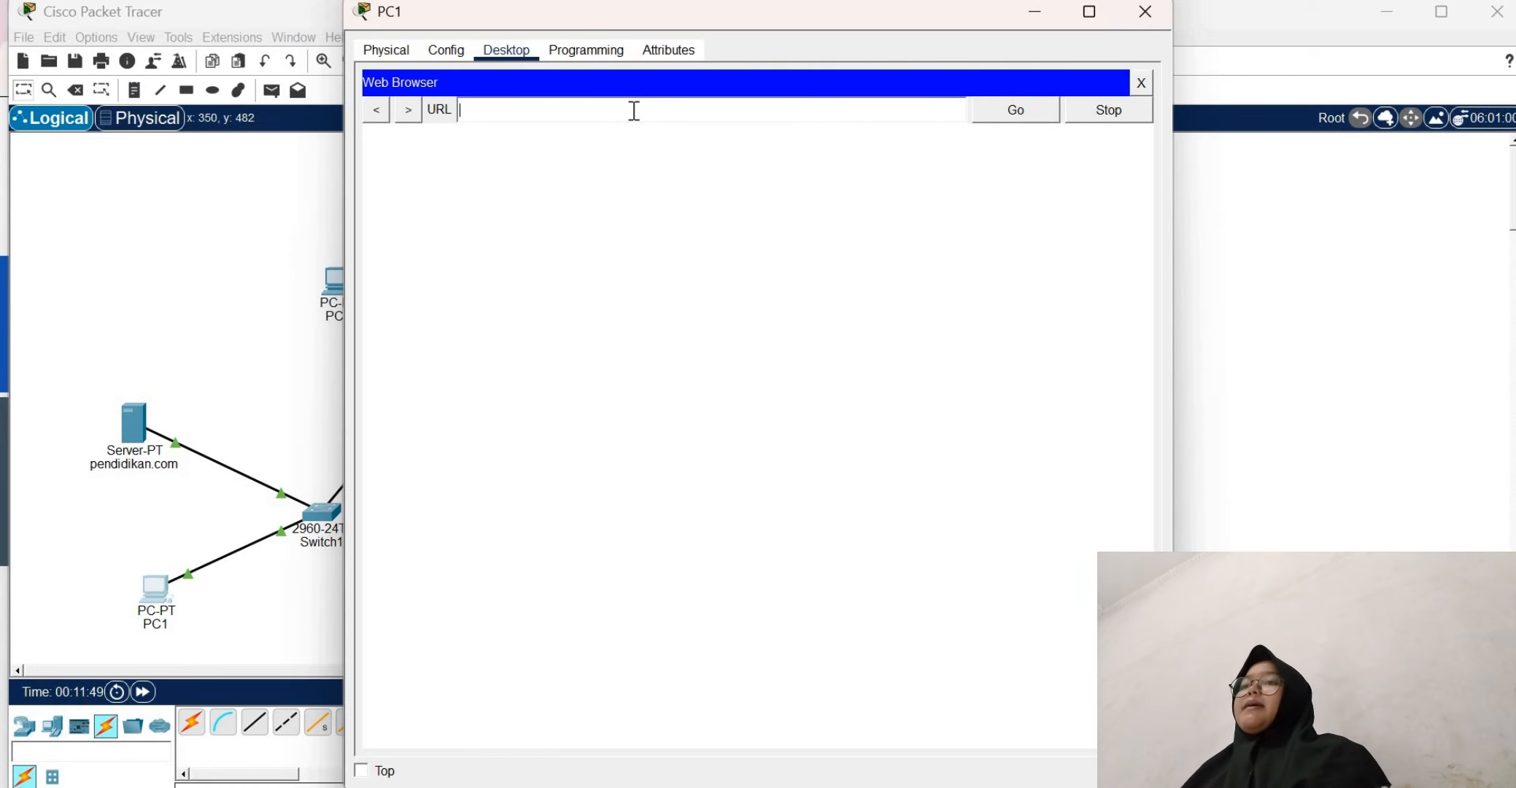
text(ilkom.)
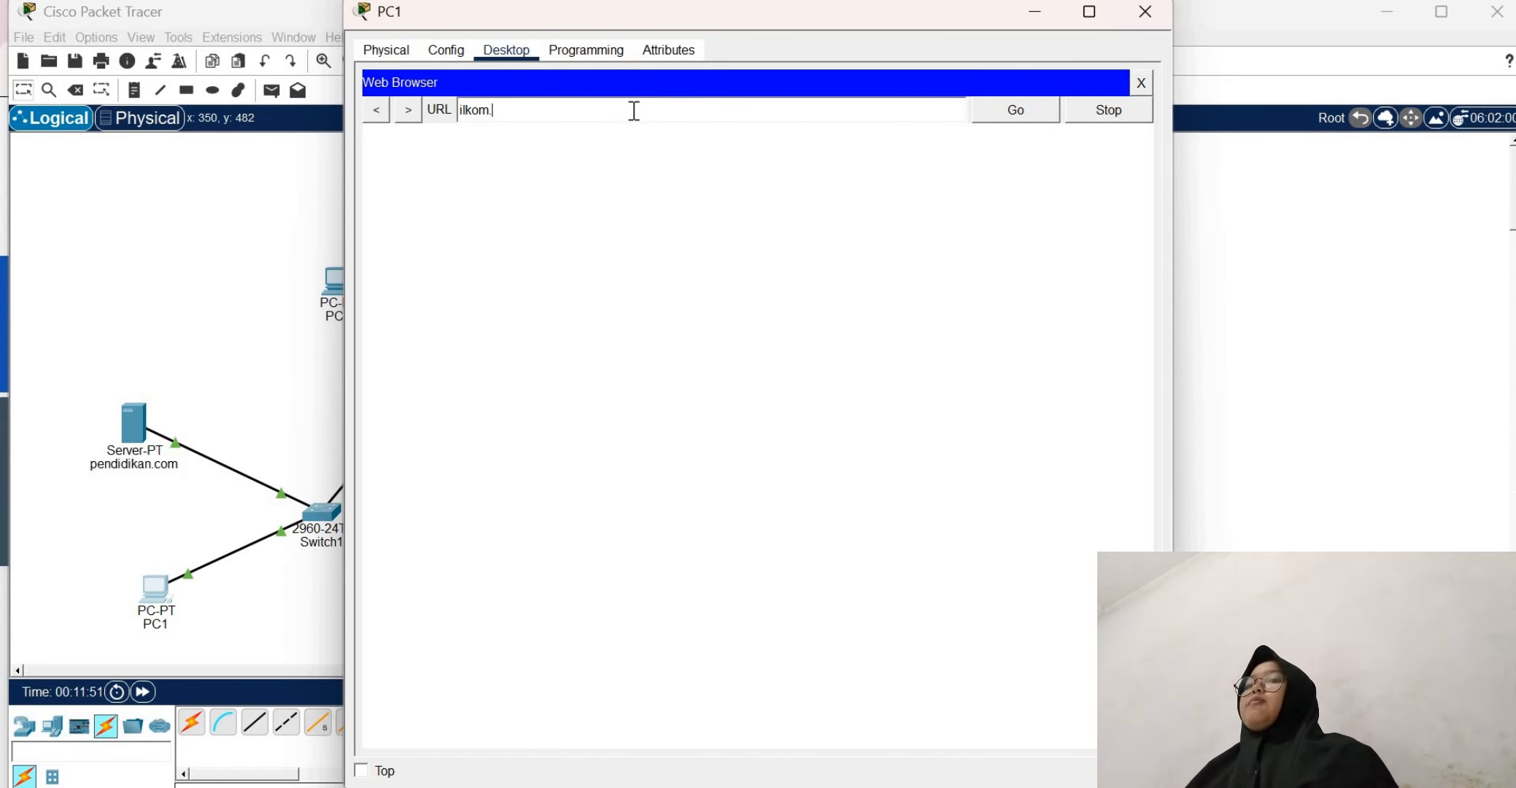
text(com)
key(Return)
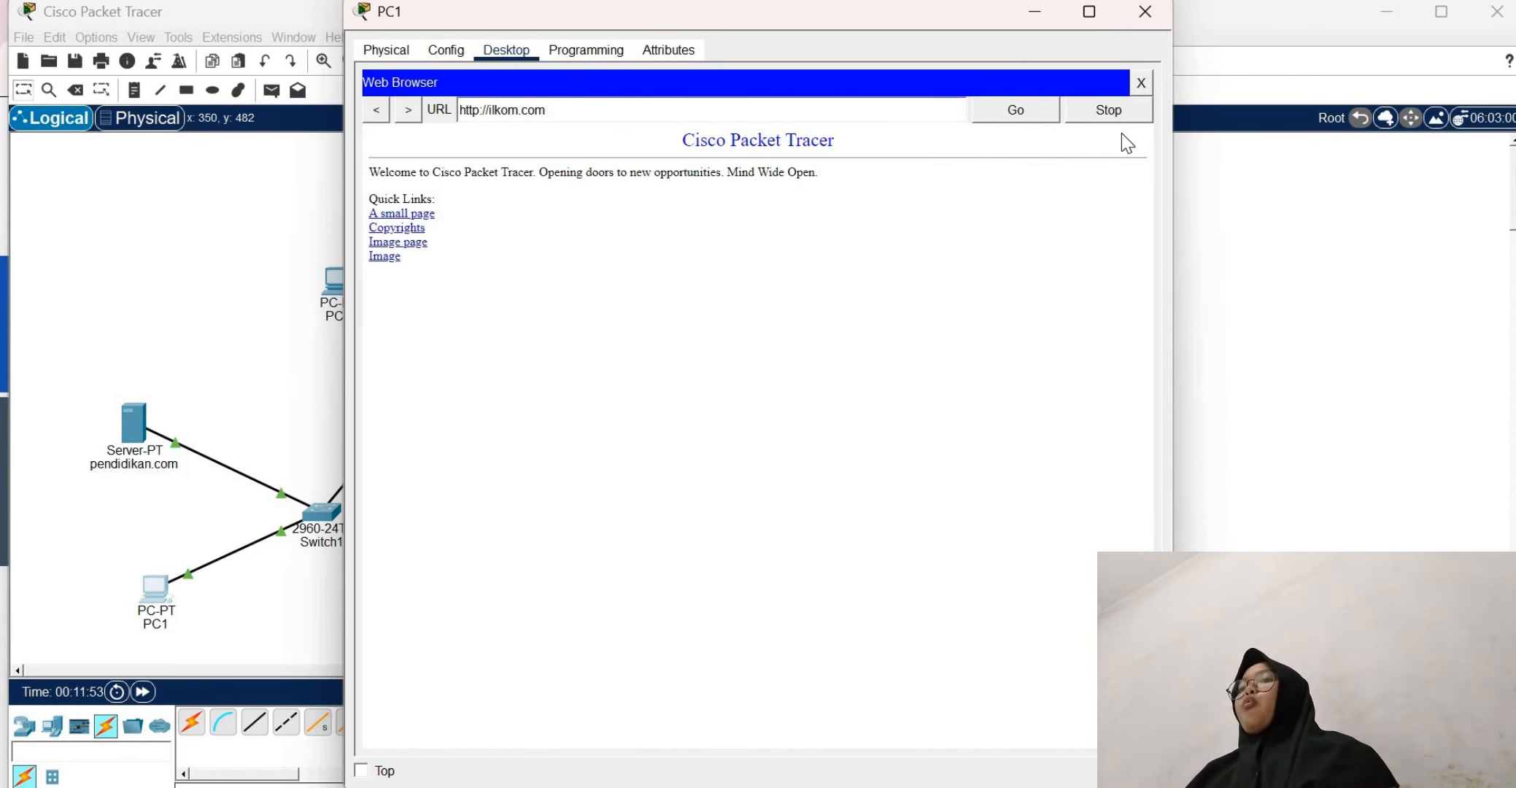
click(1141, 83)
click(1144, 12)
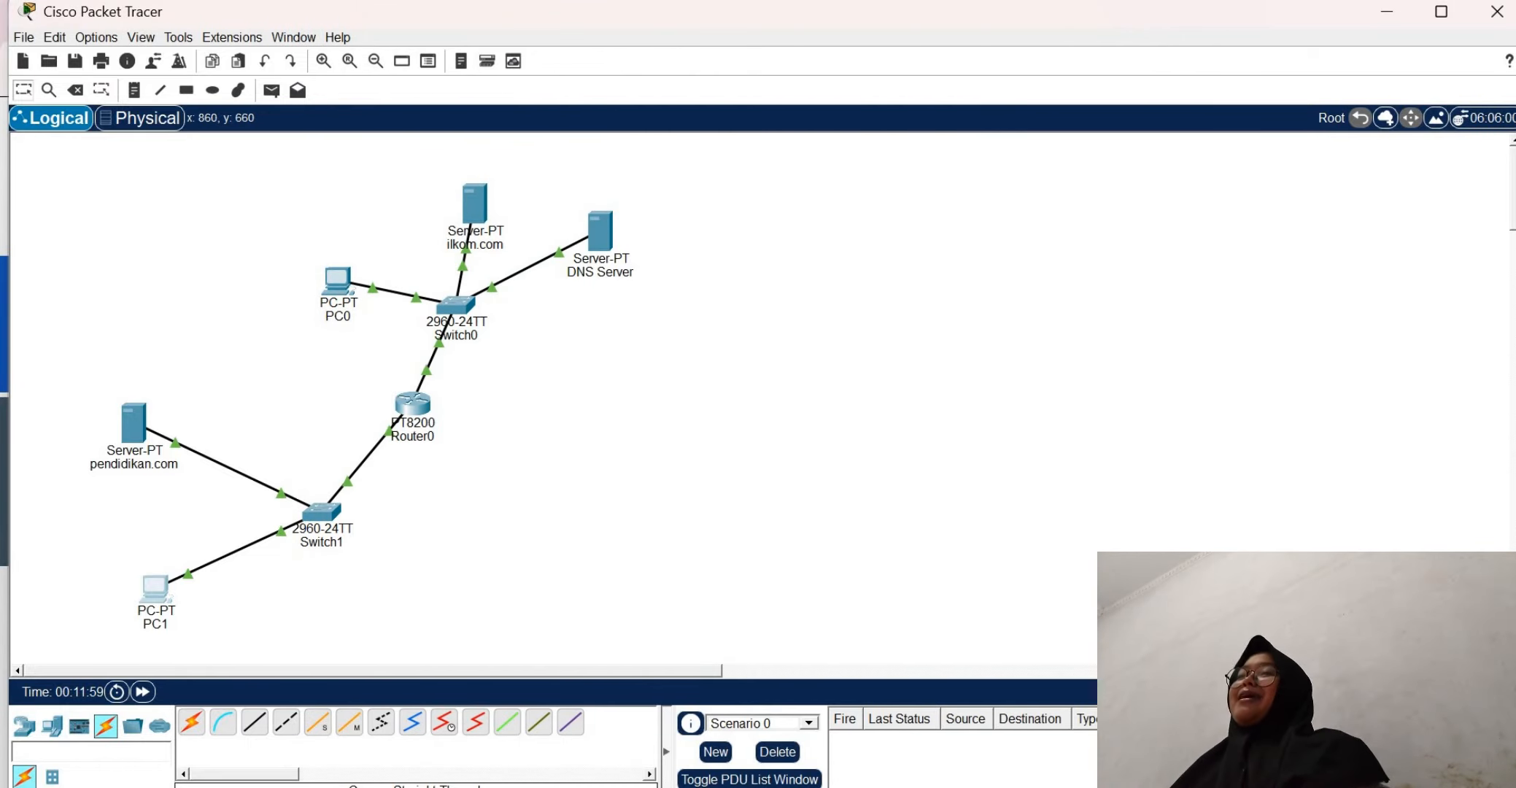
Read the remaining task on the Tugas 3 e-learning page, return to Cisco Packet Tracer and check the pendidikan.com server's address details
click(1043, 786)
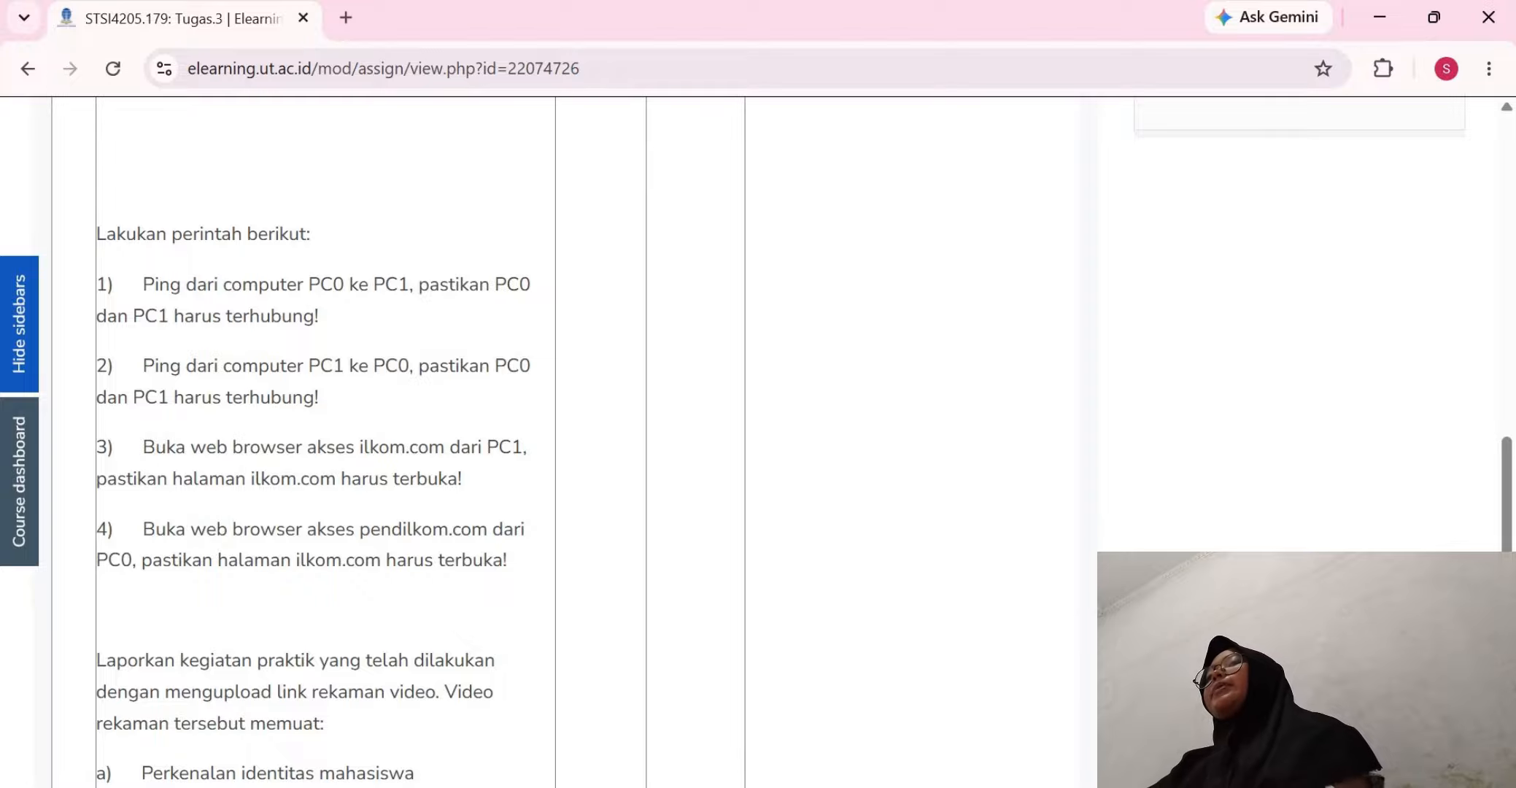
key(alt+Tab)
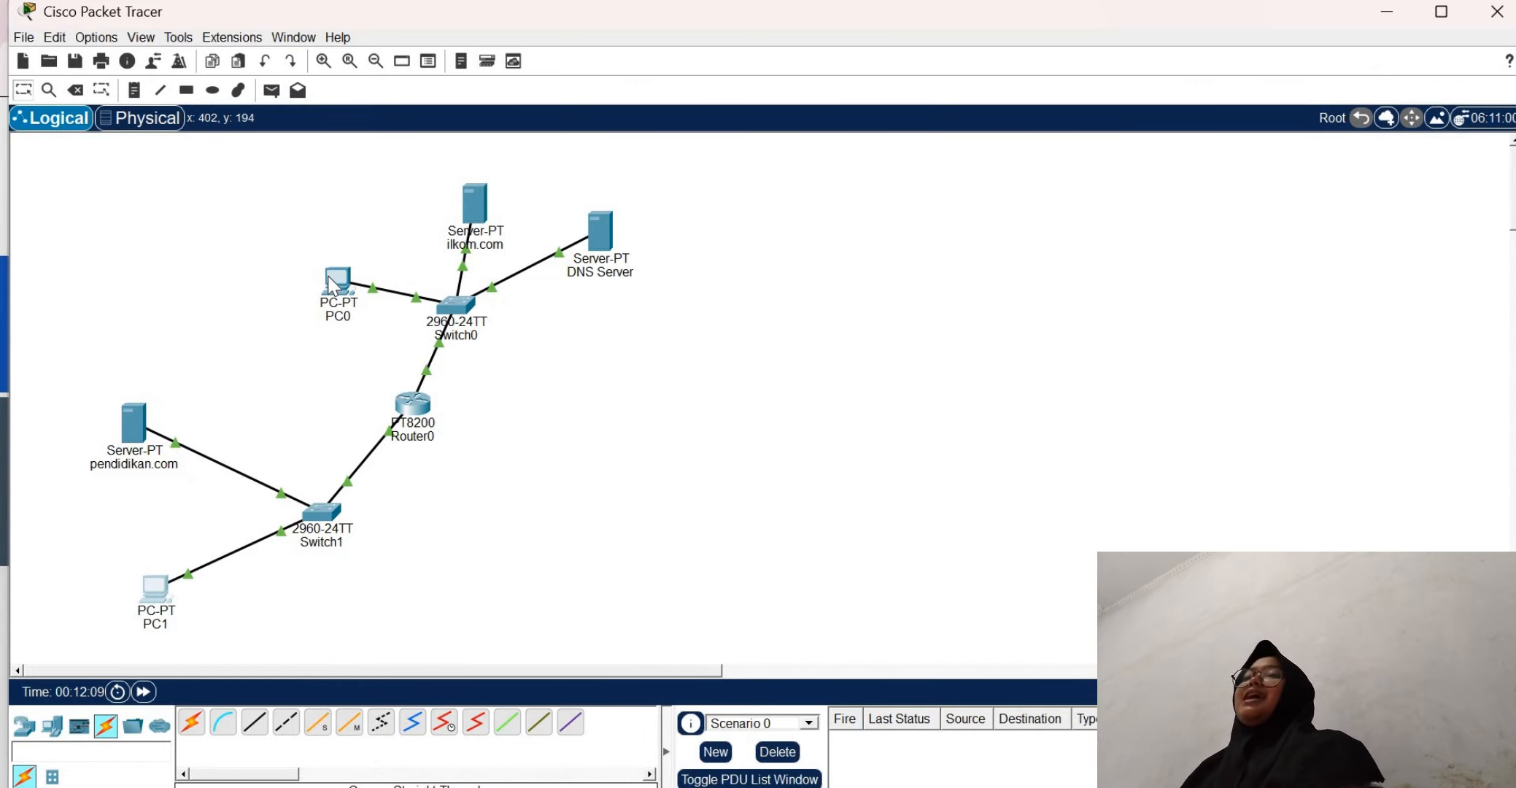
mouse_move(329, 279)
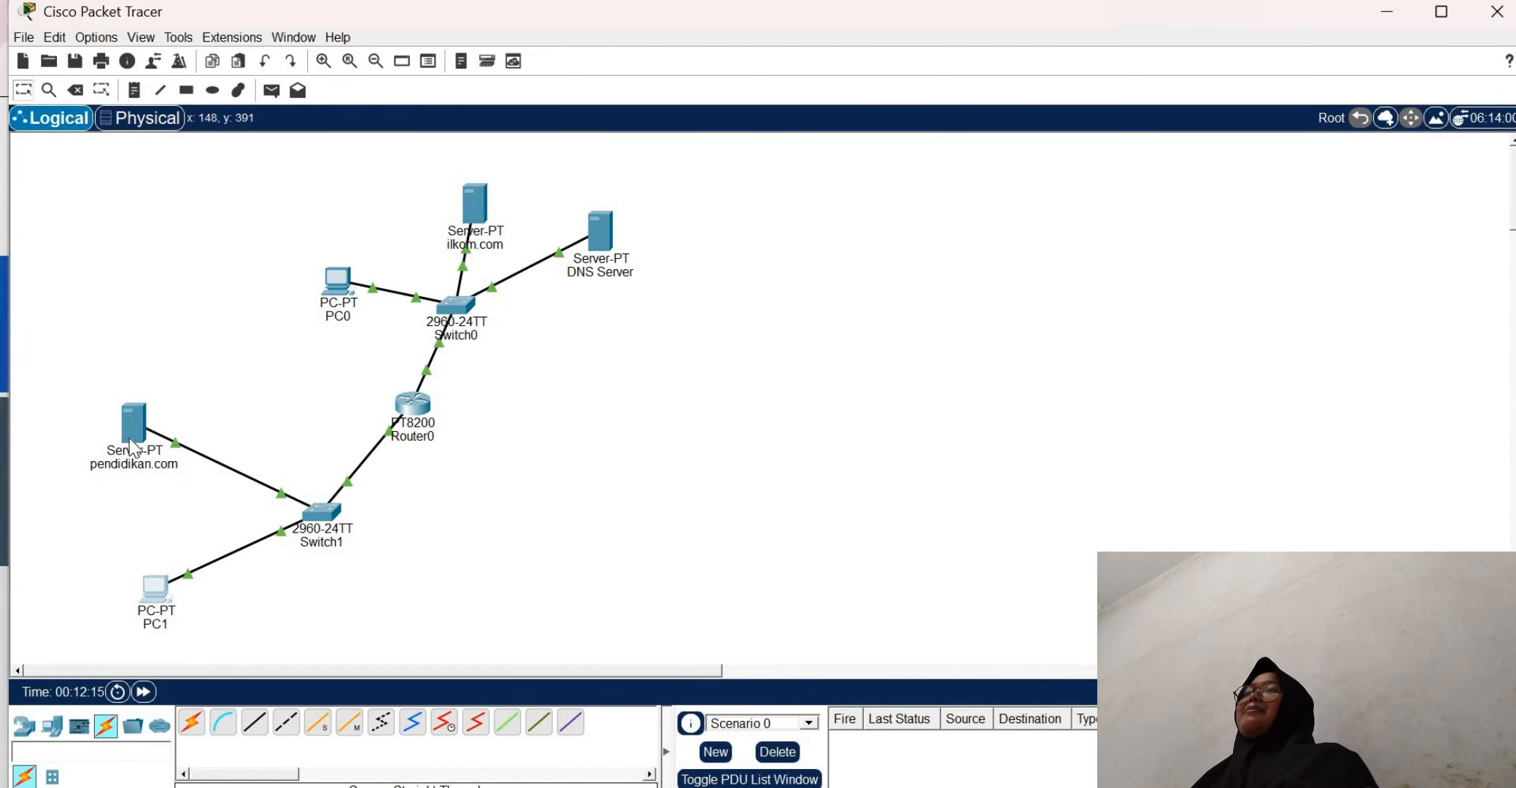
mouse_move(135, 446)
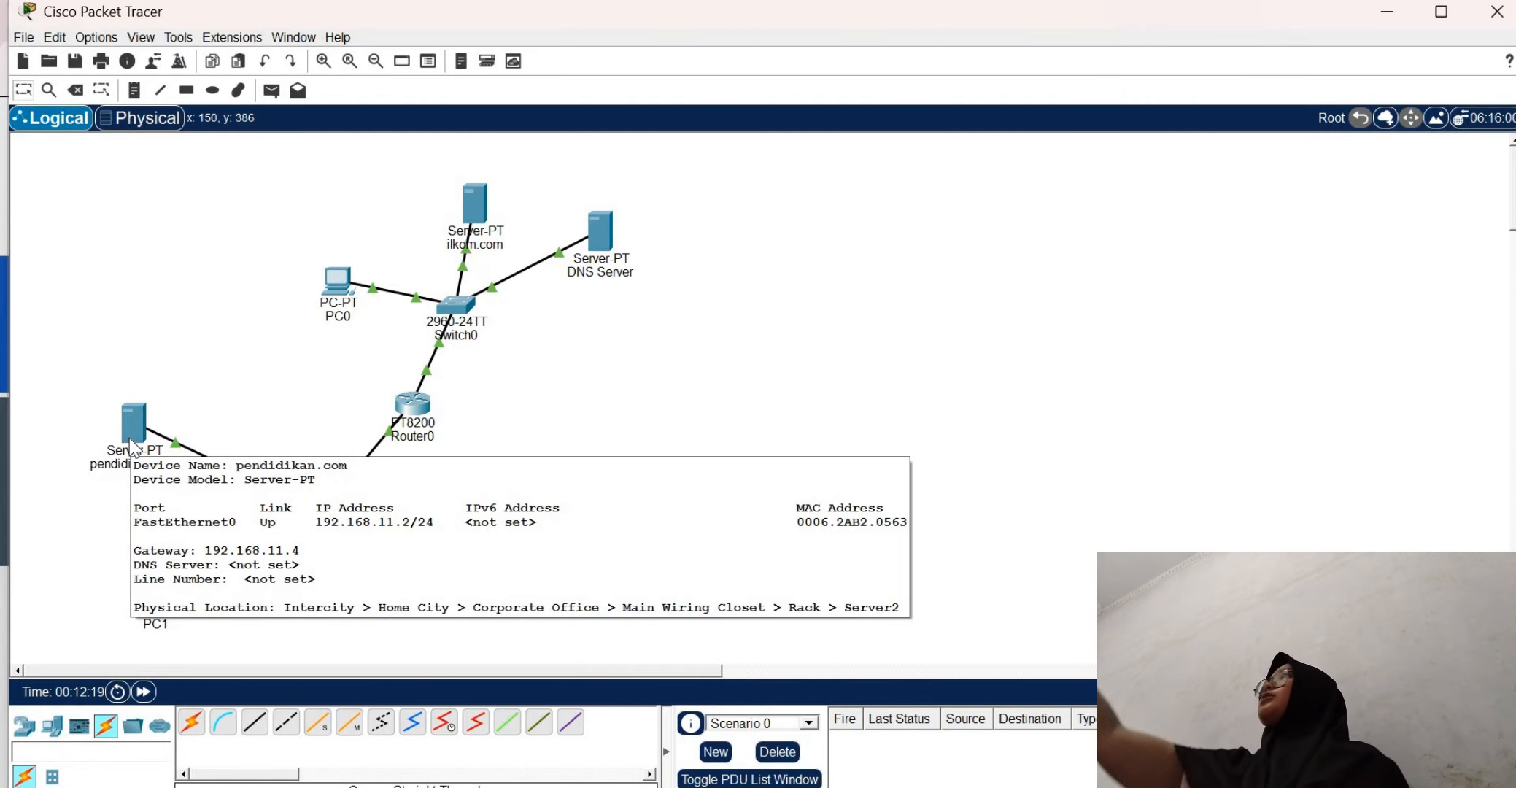
Set the DNS server in PC0's IP configuration to 192.168.11.2 and close the configuration
click(340, 288)
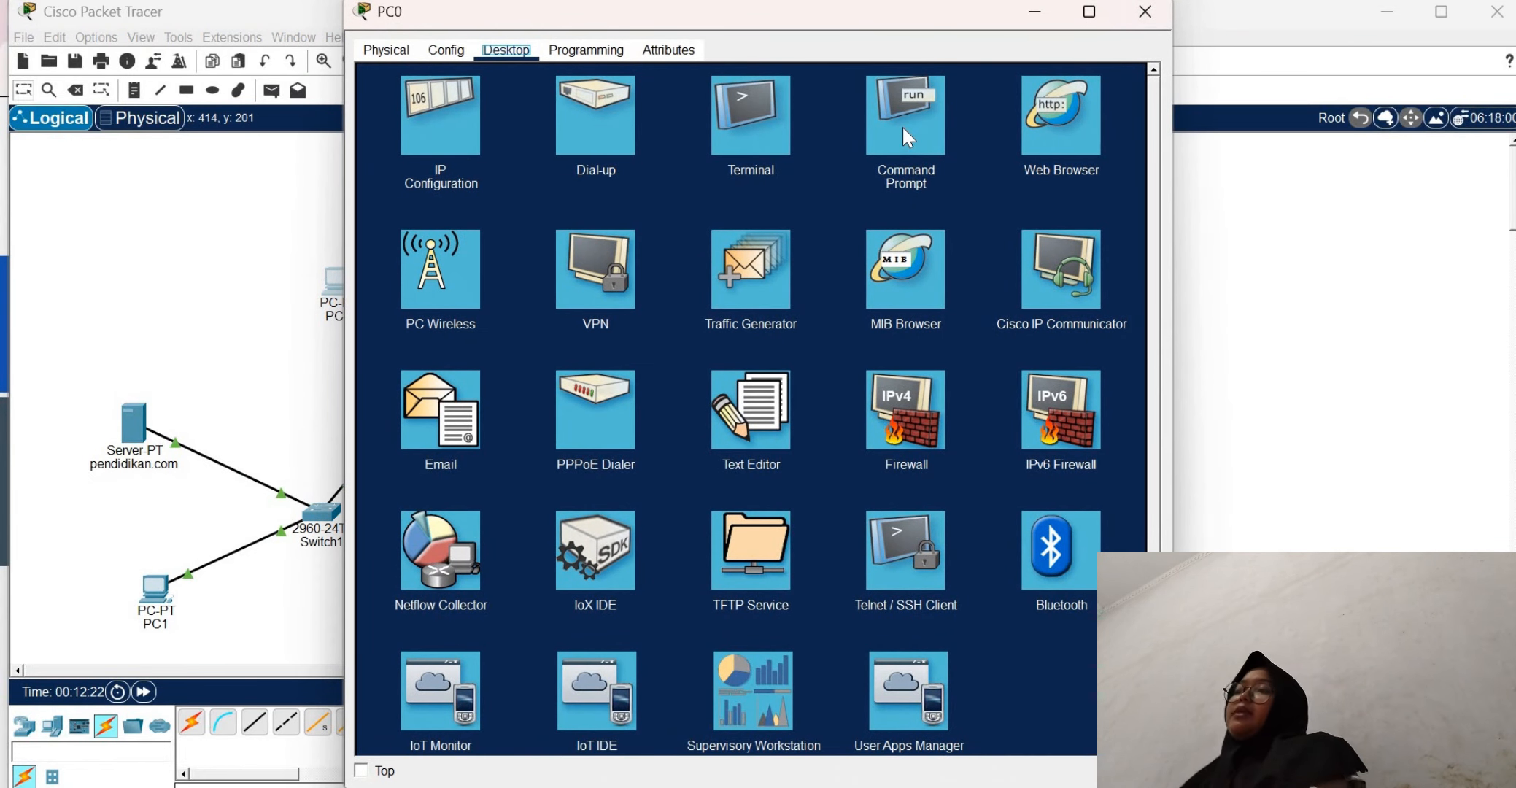
click(461, 134)
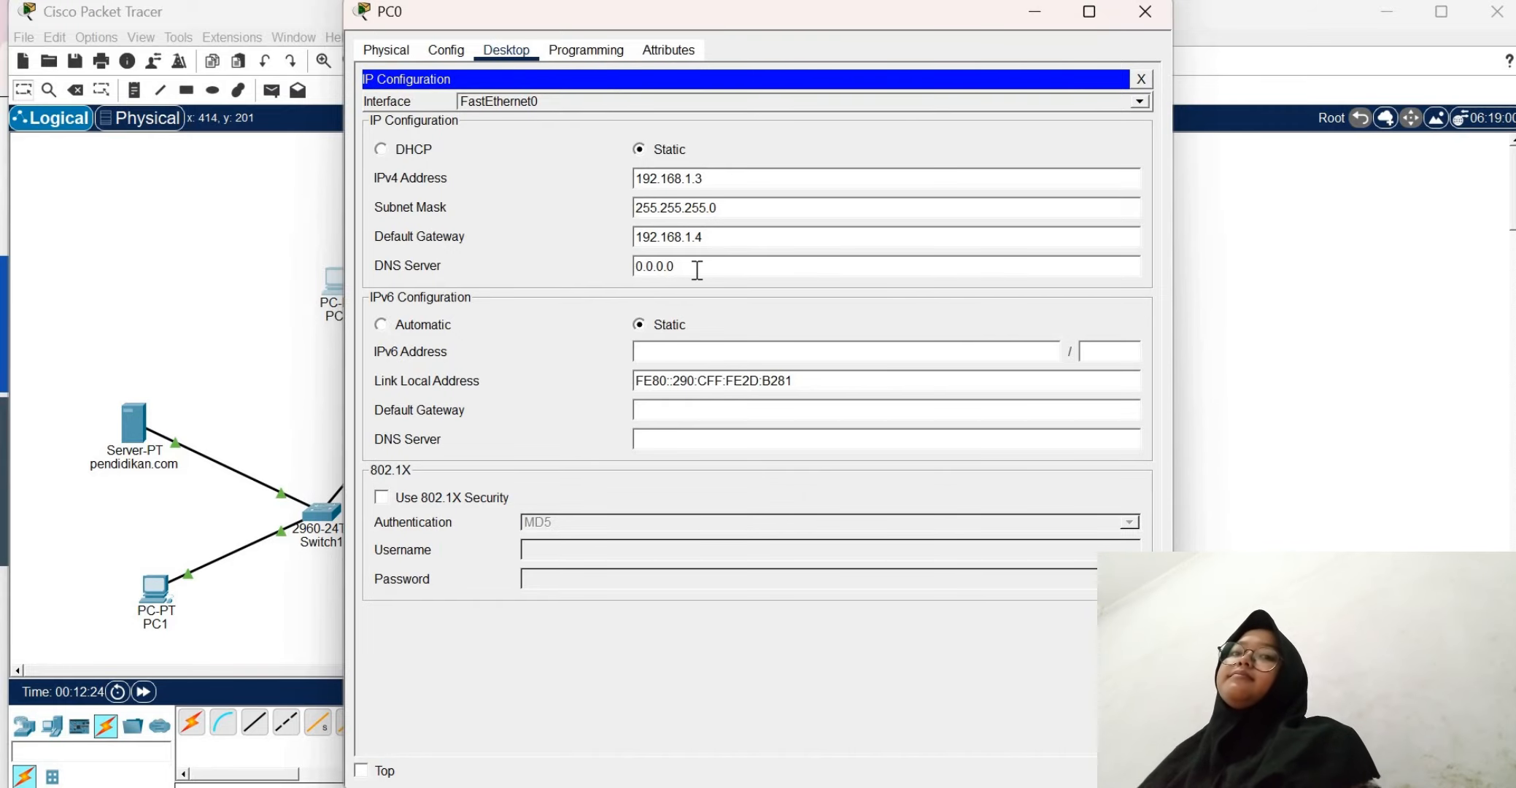
click(697, 270)
key(BackSpace)
key(BackSpace)
key(BackSpace)
key(BackSpace)
key(BackSpace)
key(BackSpace)
key(BackSpace)
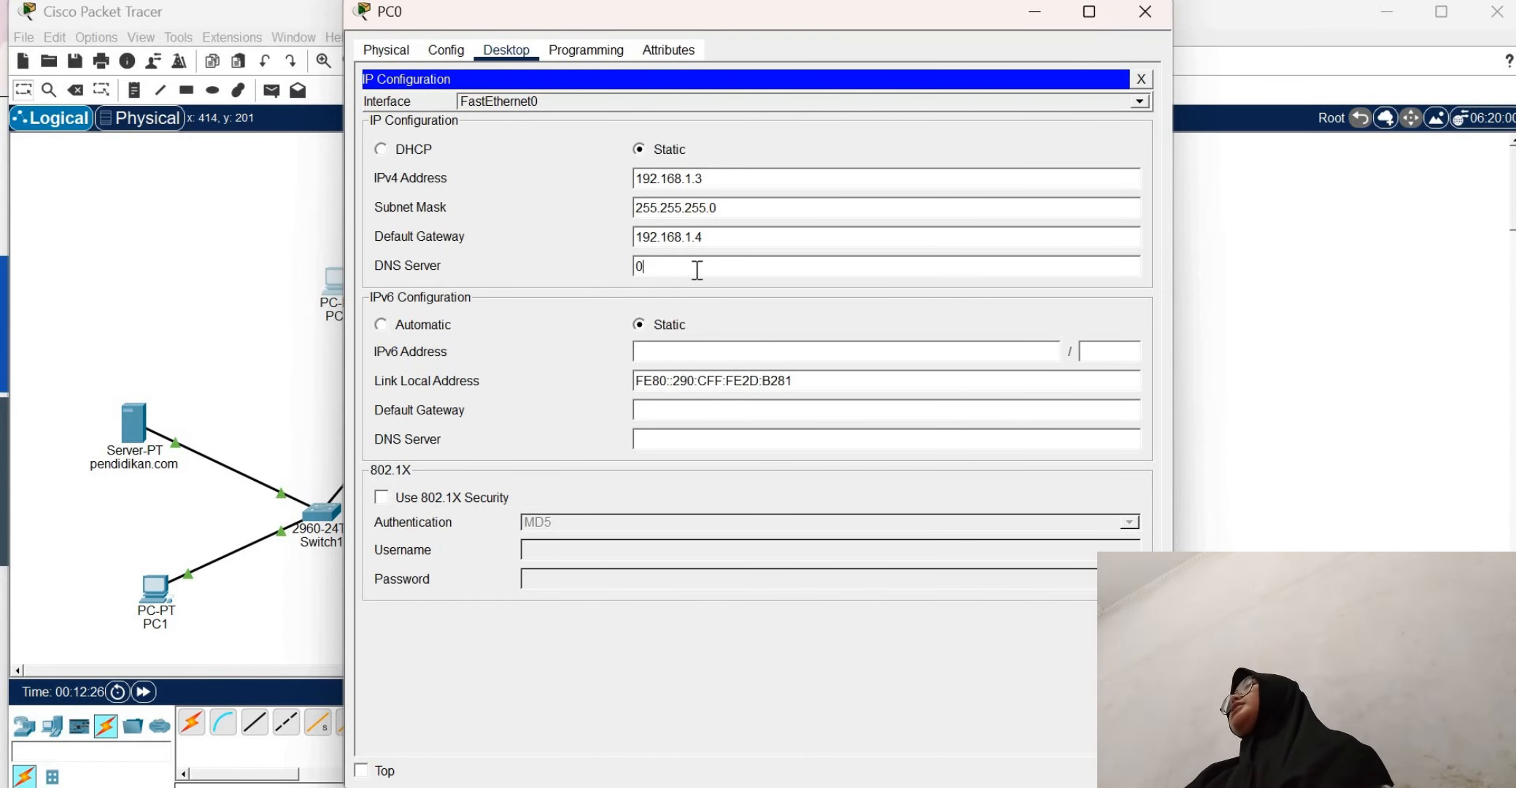
text(192.16)
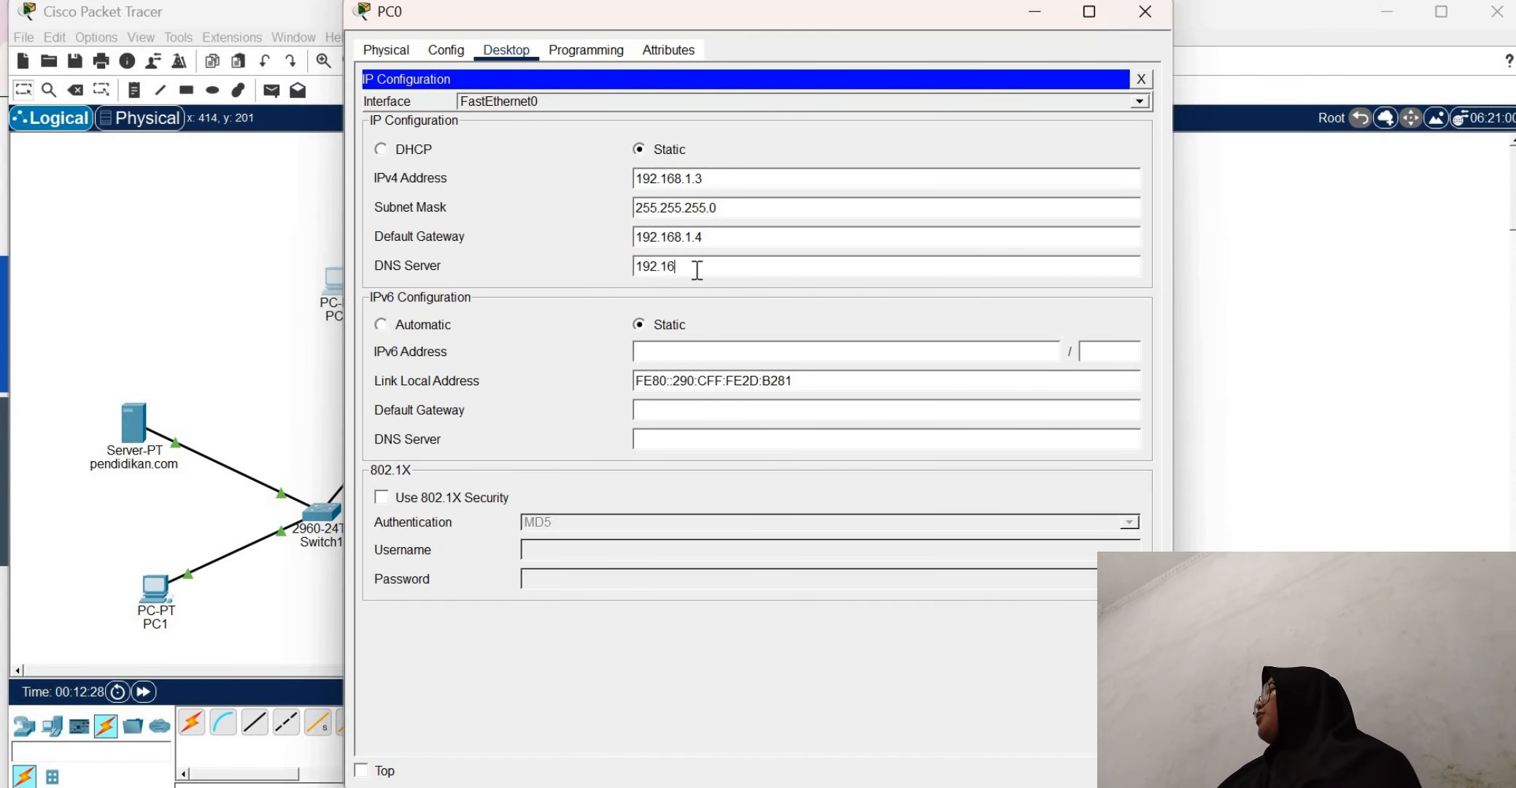
text(8.)
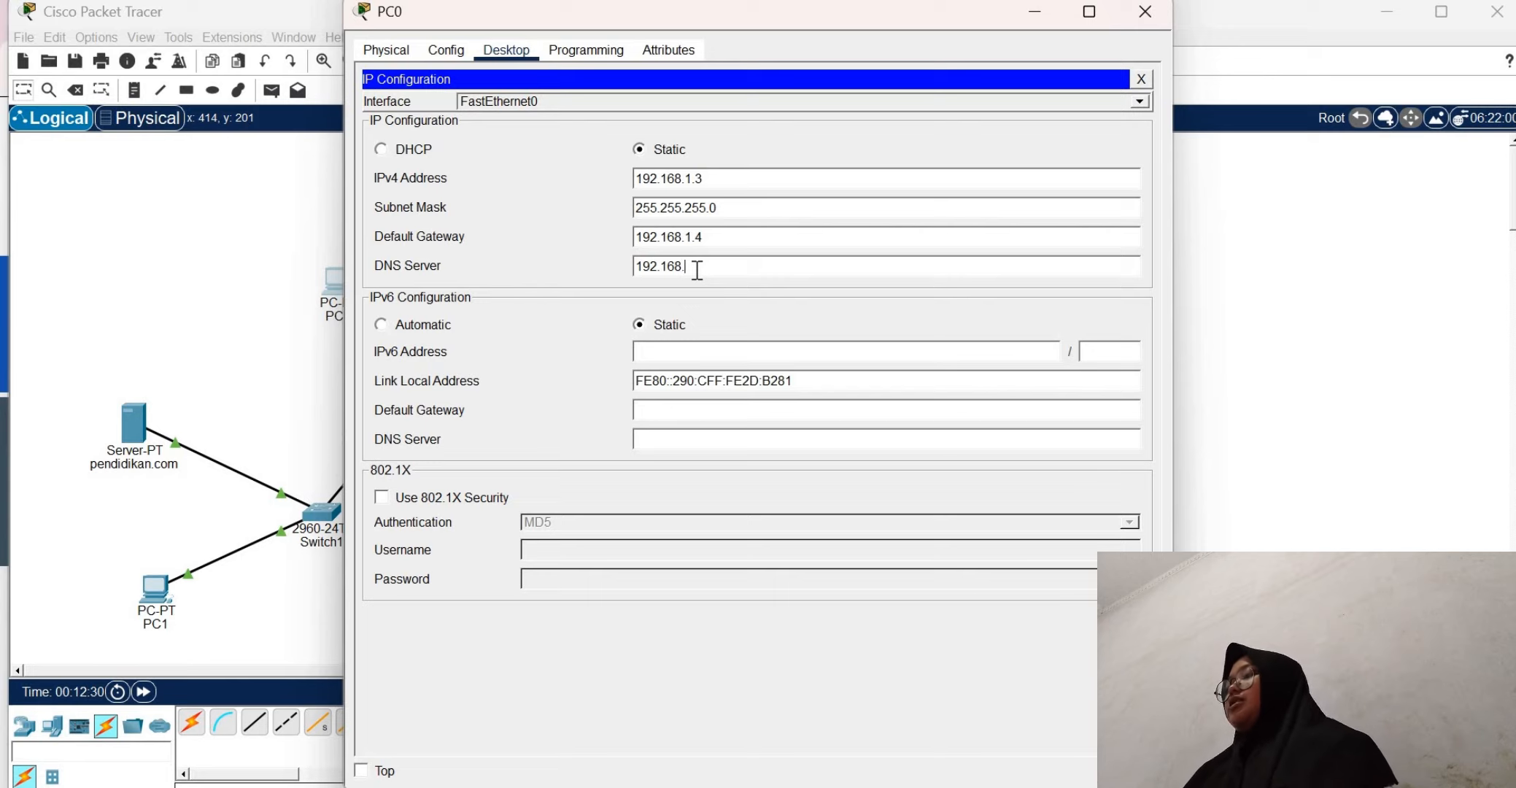
text(11.)
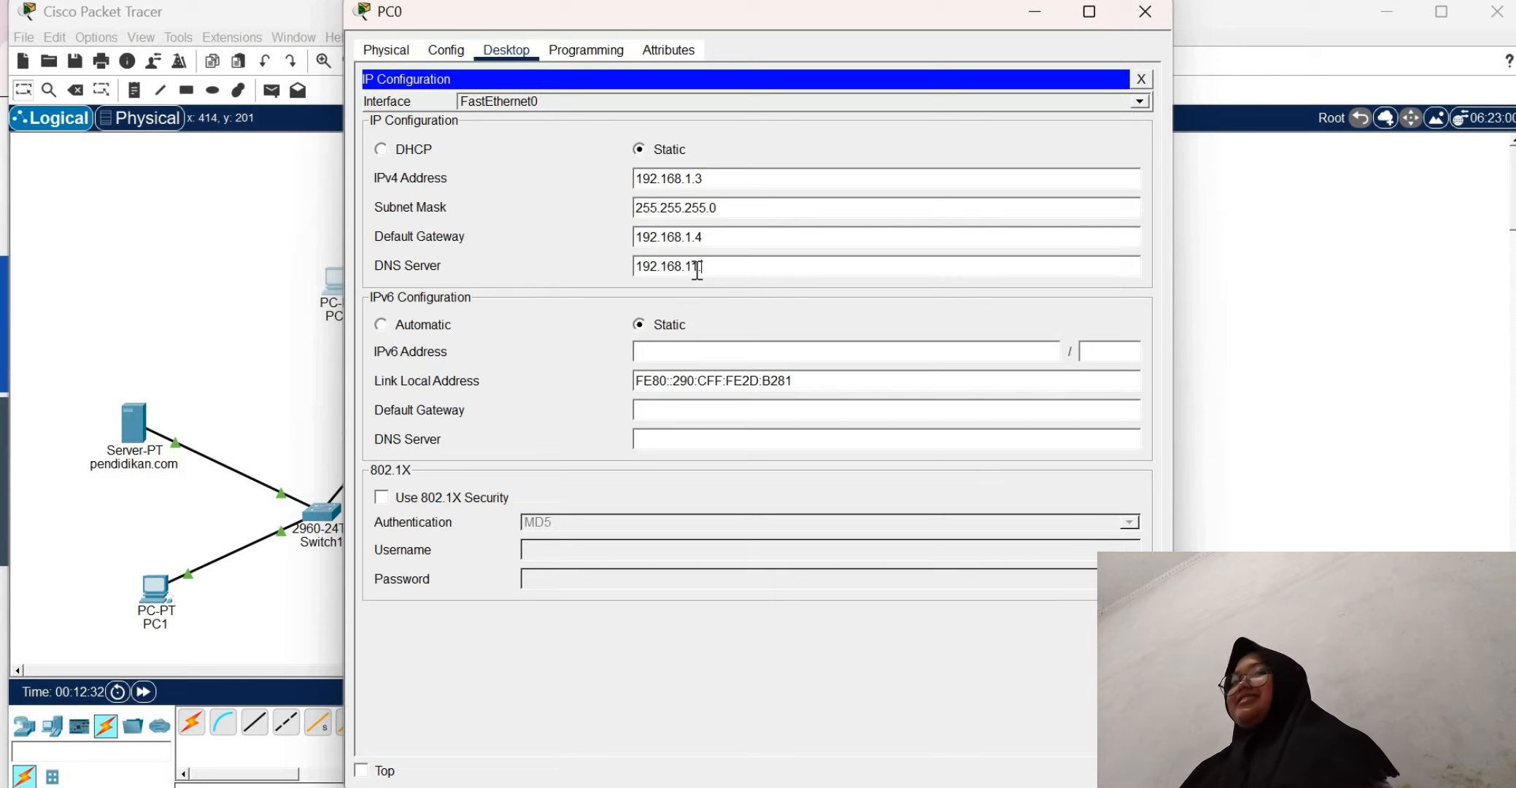
text(2)
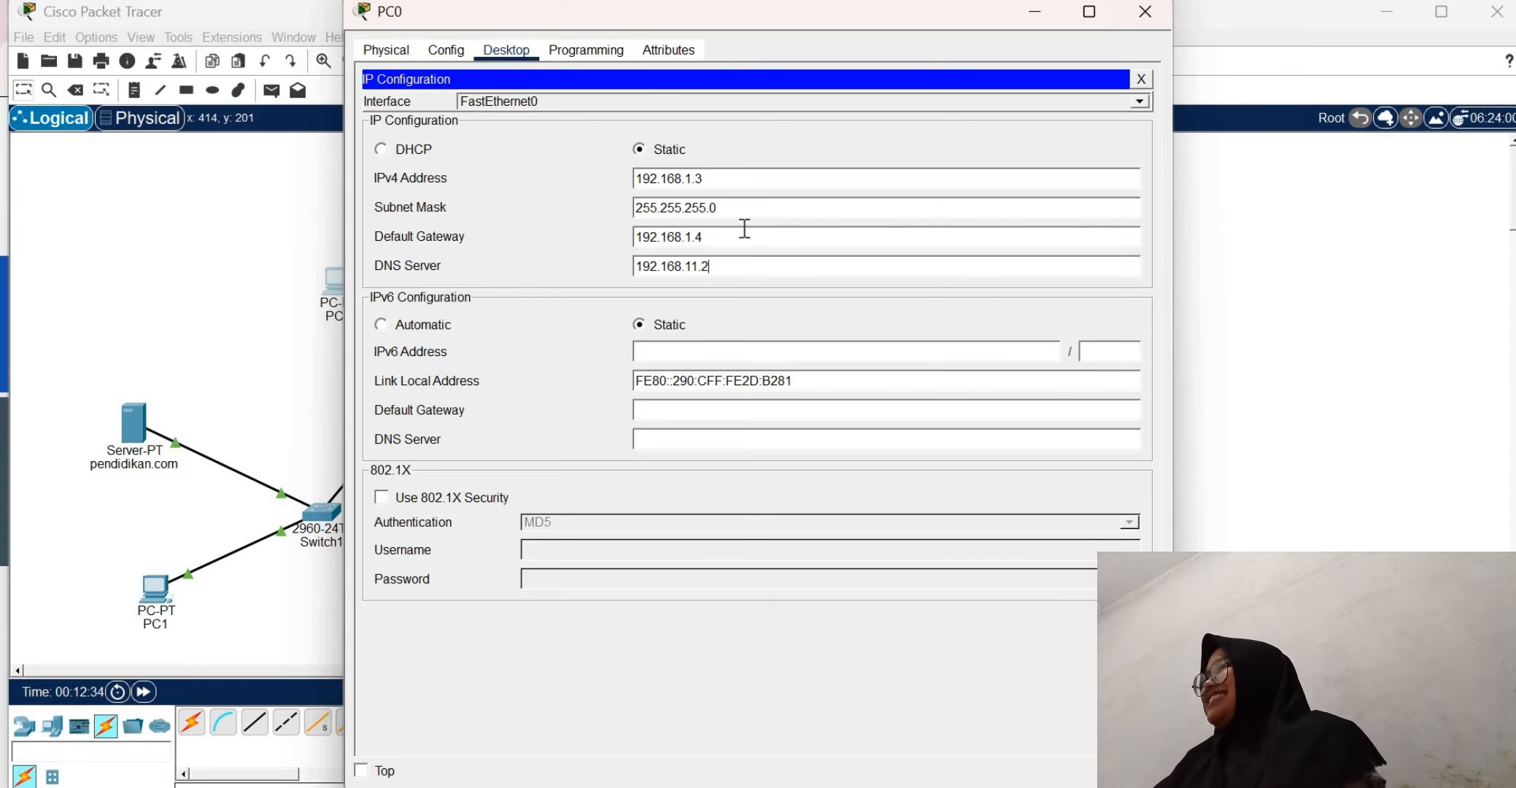
click(1140, 78)
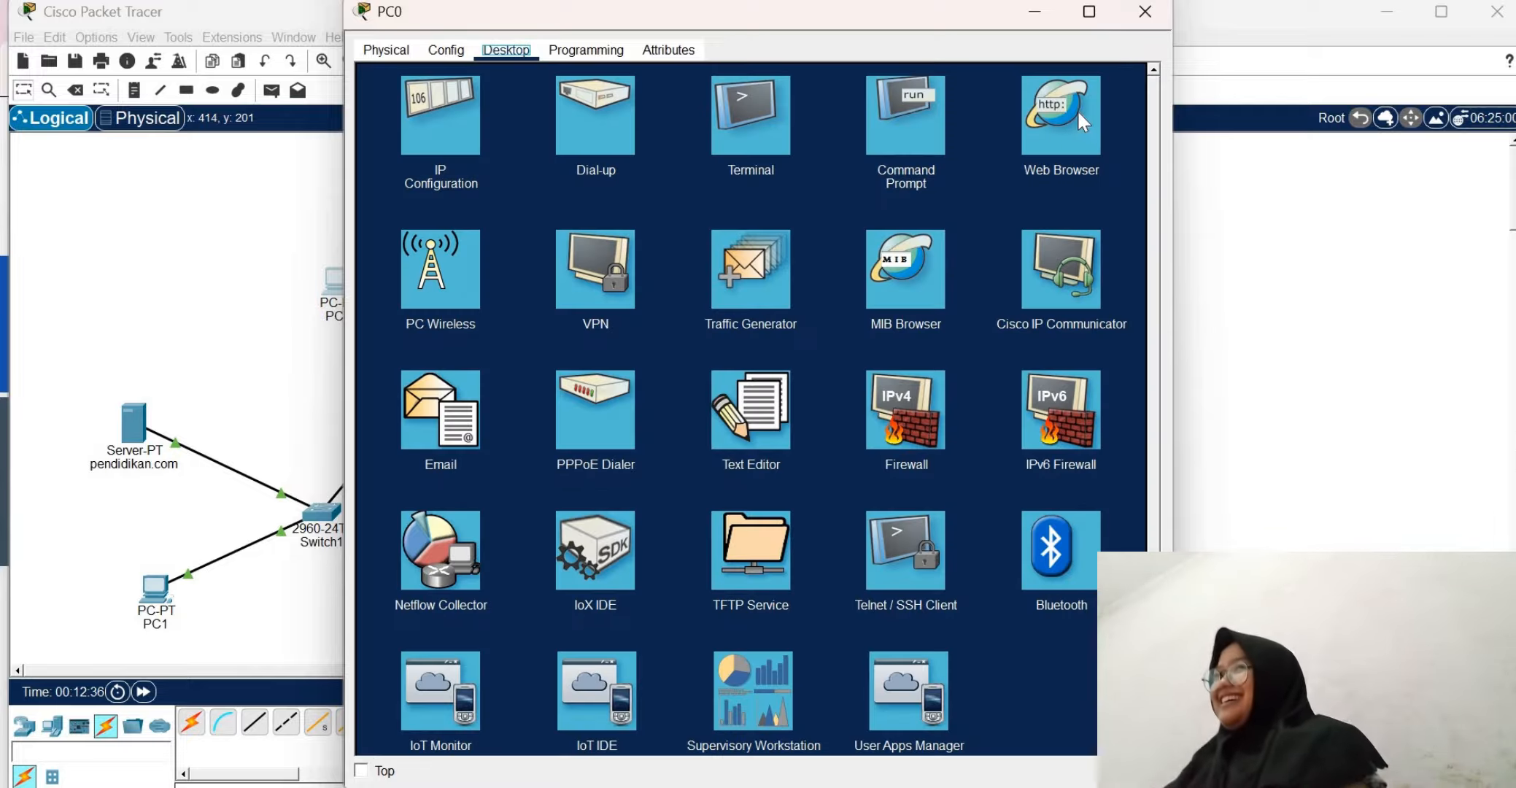
Open PC0's web browser, enter "pendi" as the start of the URL, and minimize PC0's window
click(1047, 149)
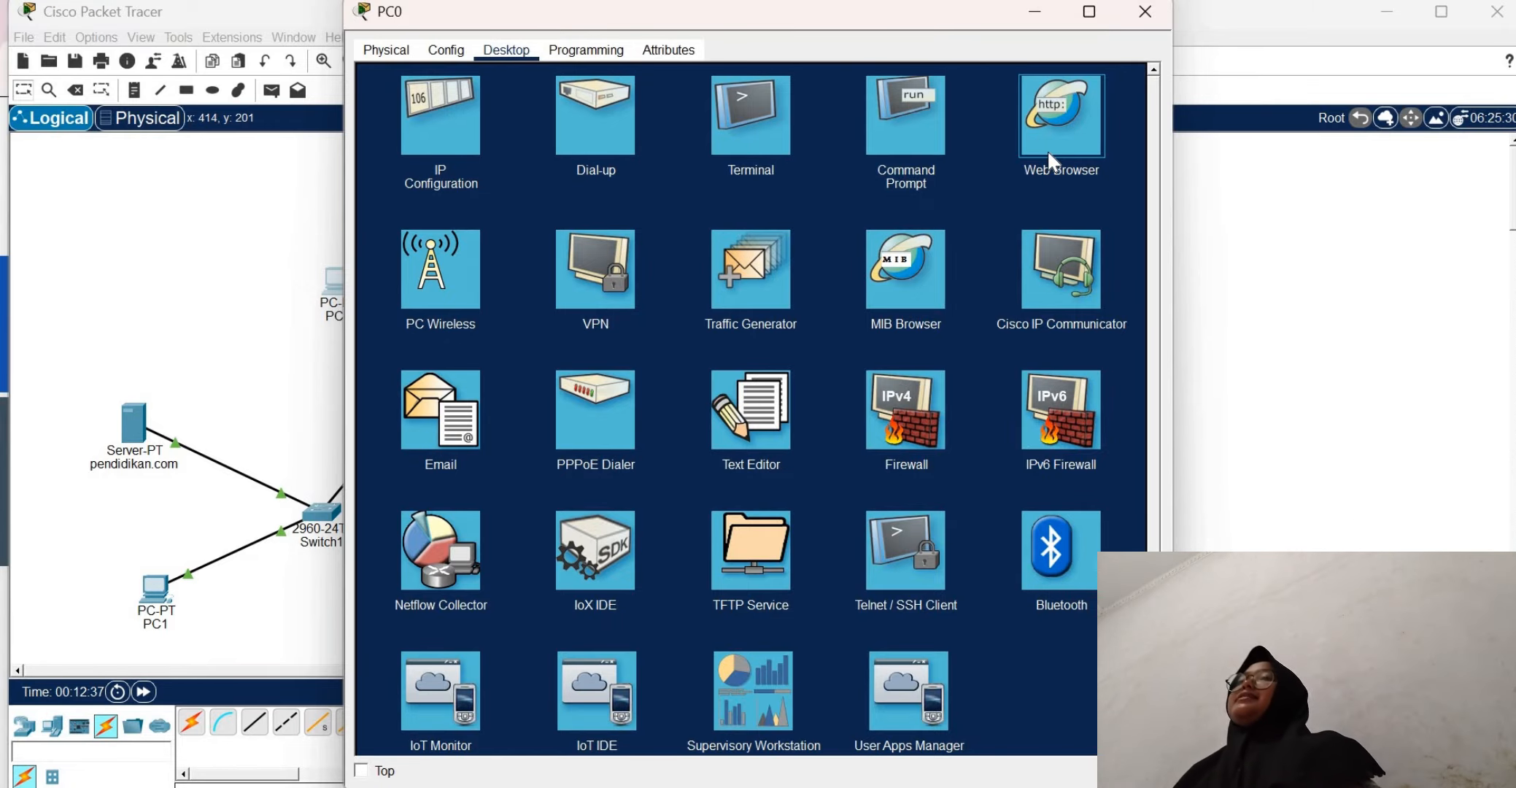
click(1049, 152)
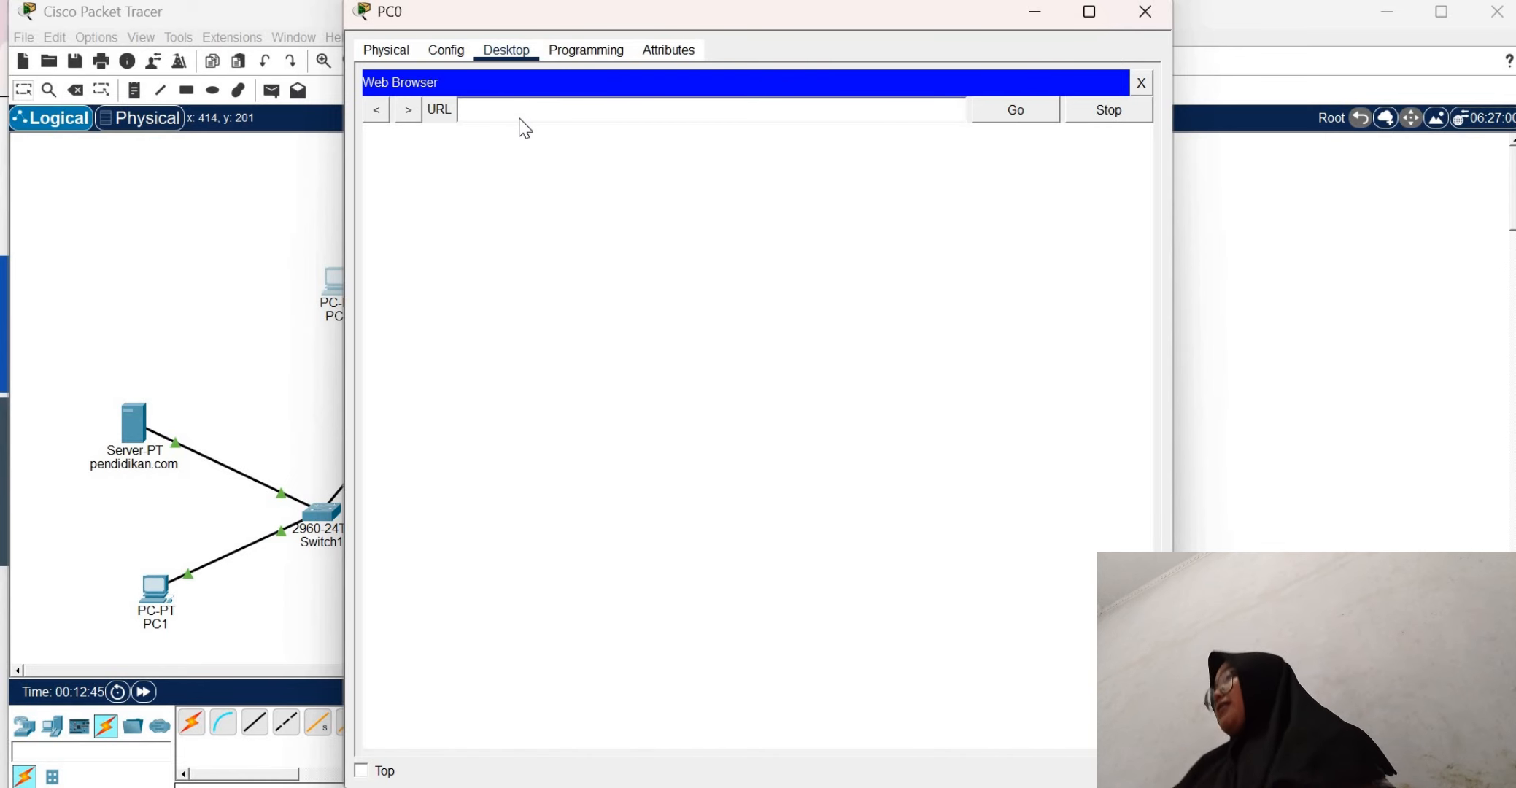
text(pendi)
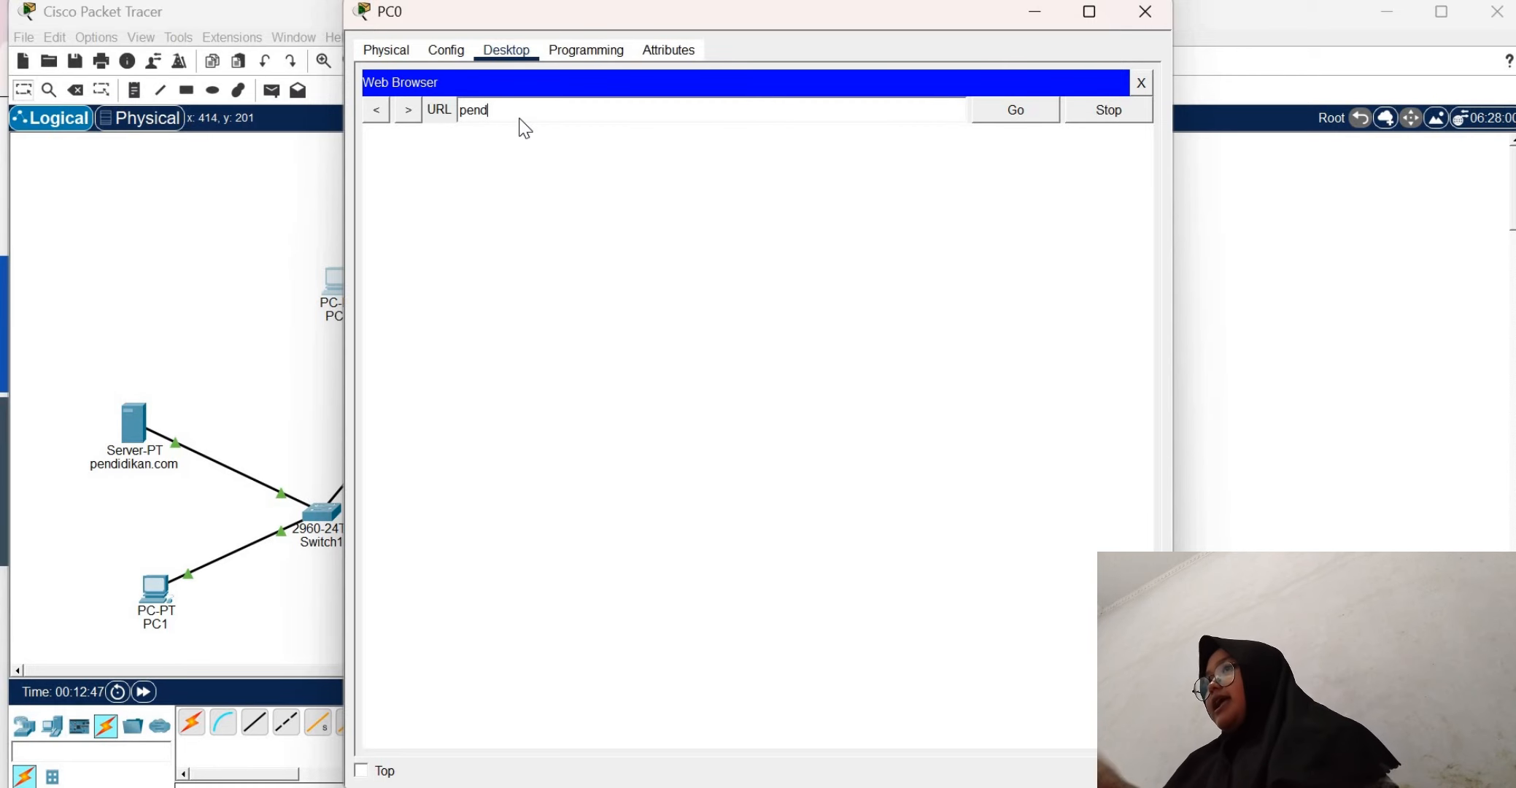
click(1035, 13)
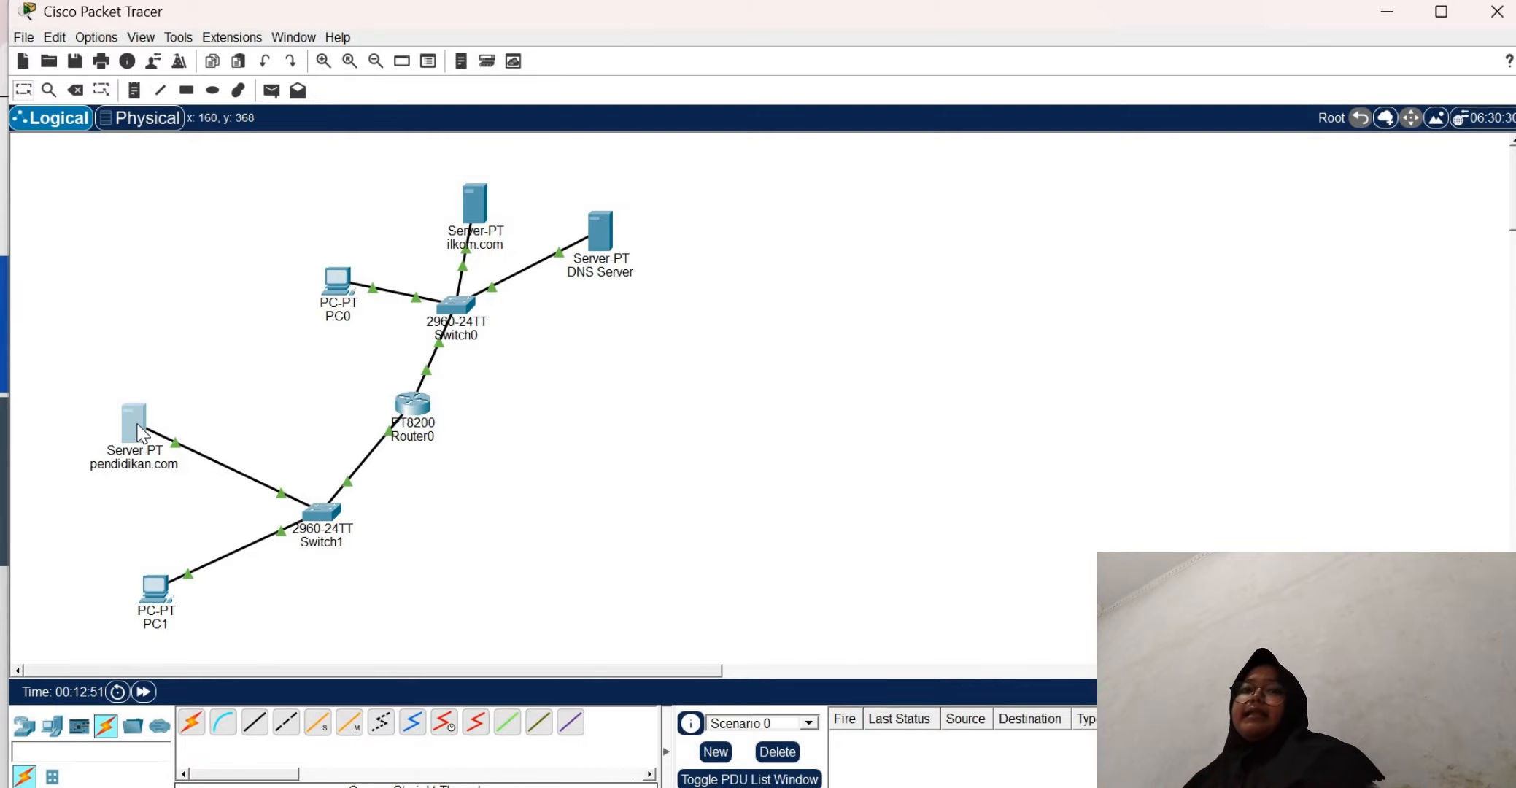
Open the pendidikan.com server's DNS service and enter pendidikan.com as the resource record name
click(141, 434)
click(507, 50)
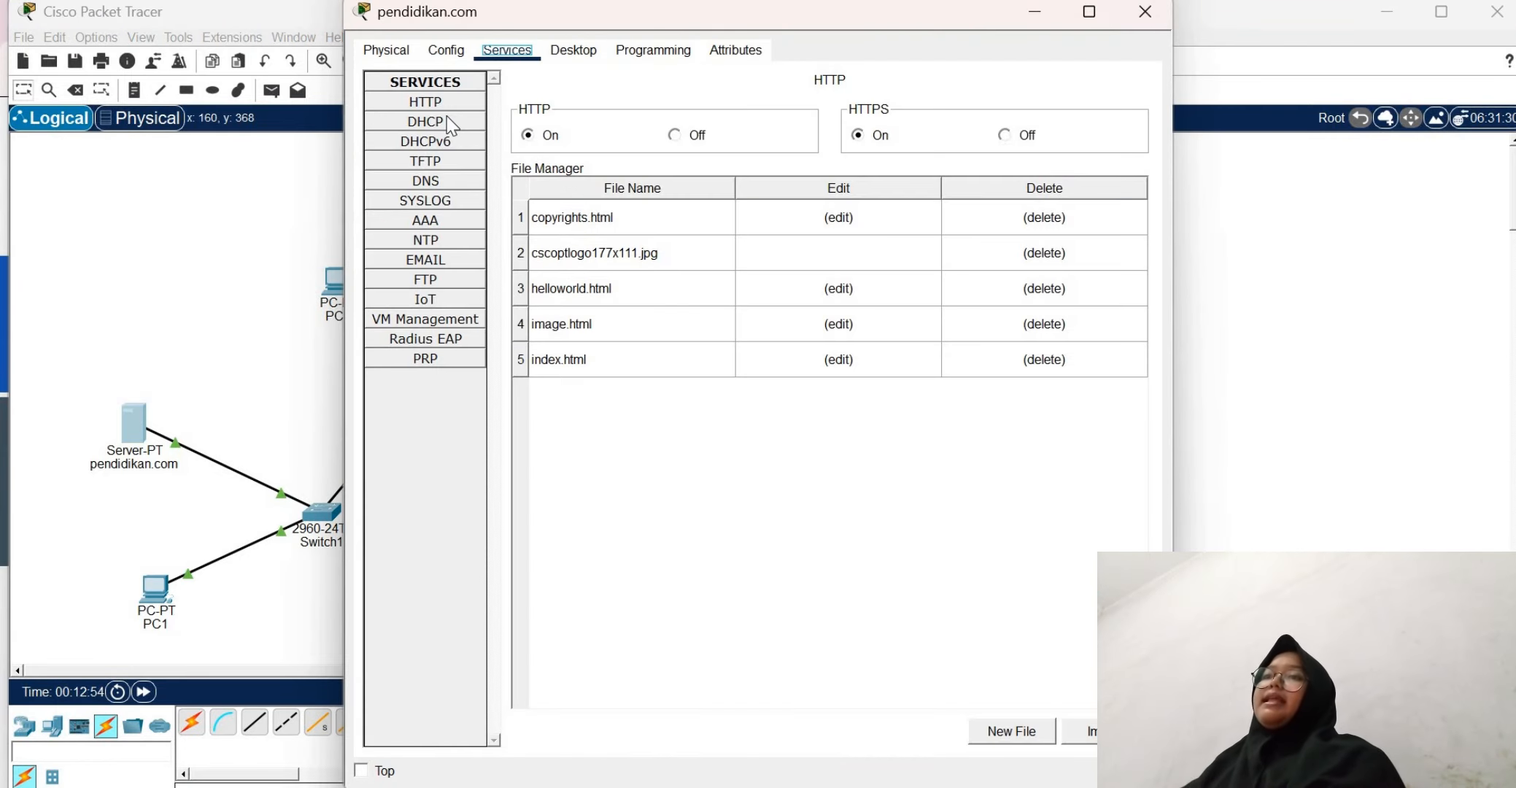
click(446, 122)
click(439, 178)
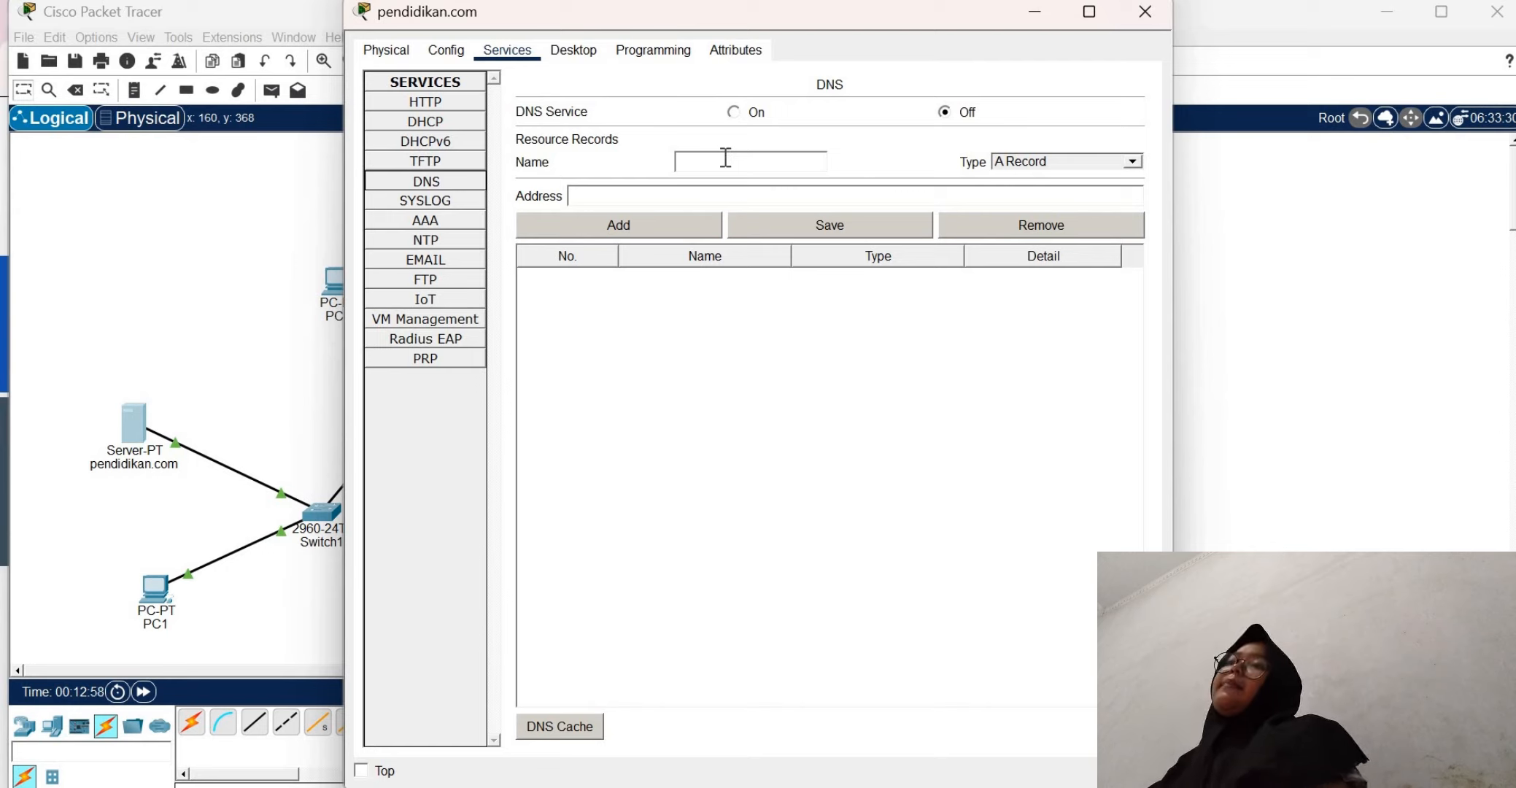
click(726, 161)
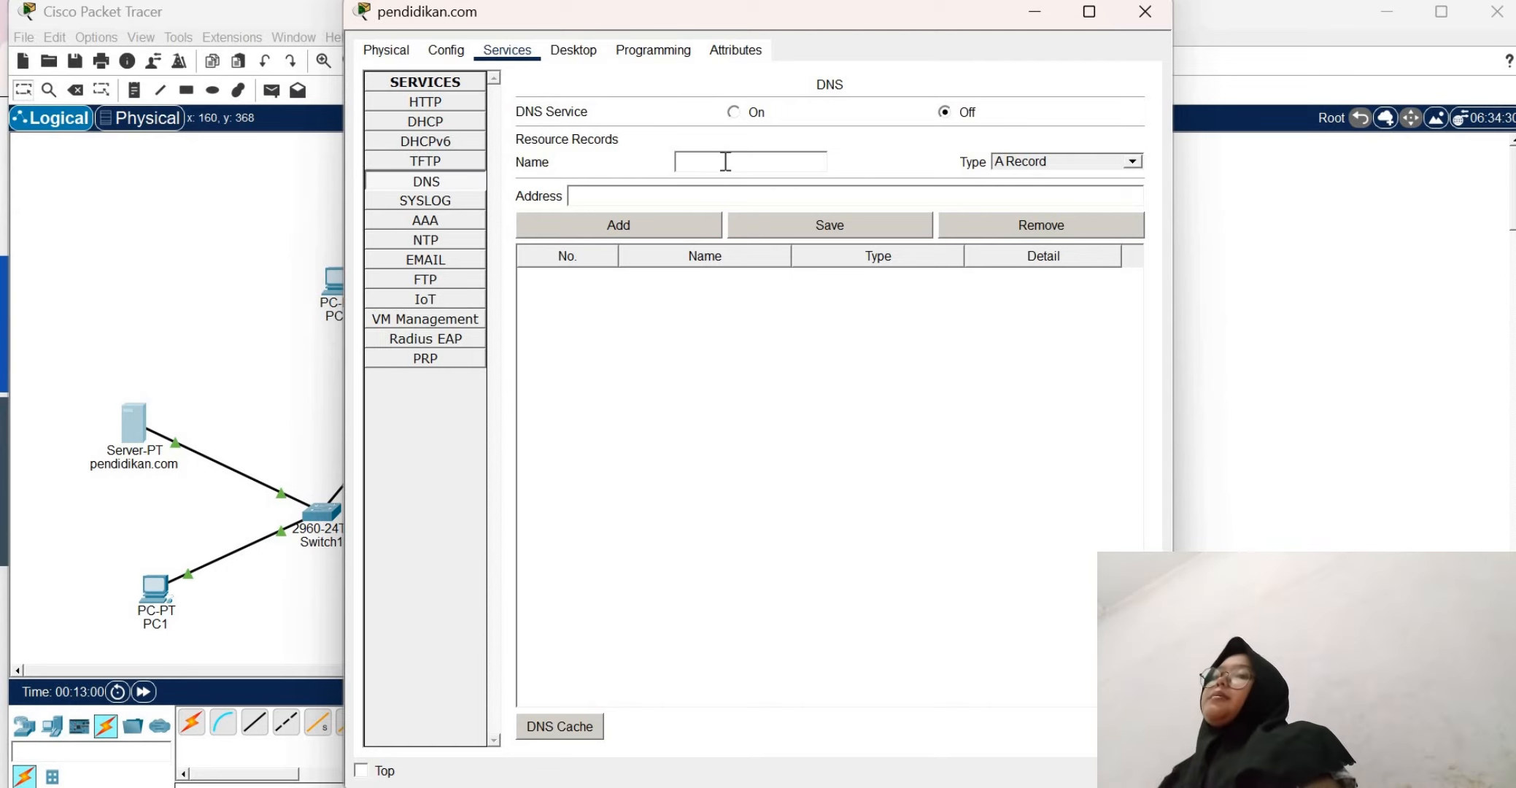
text(pendid)
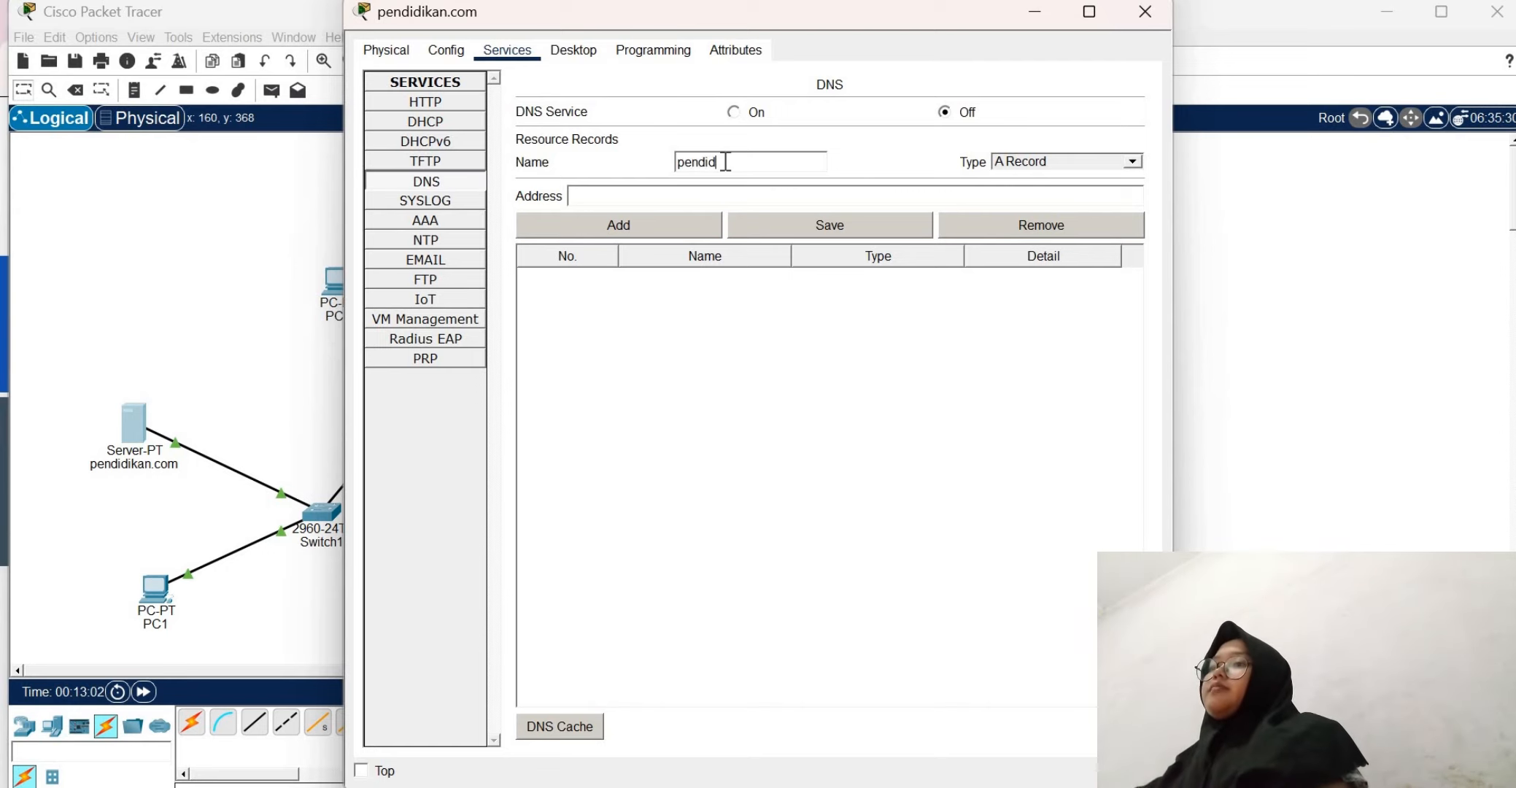
text(ikan.com)
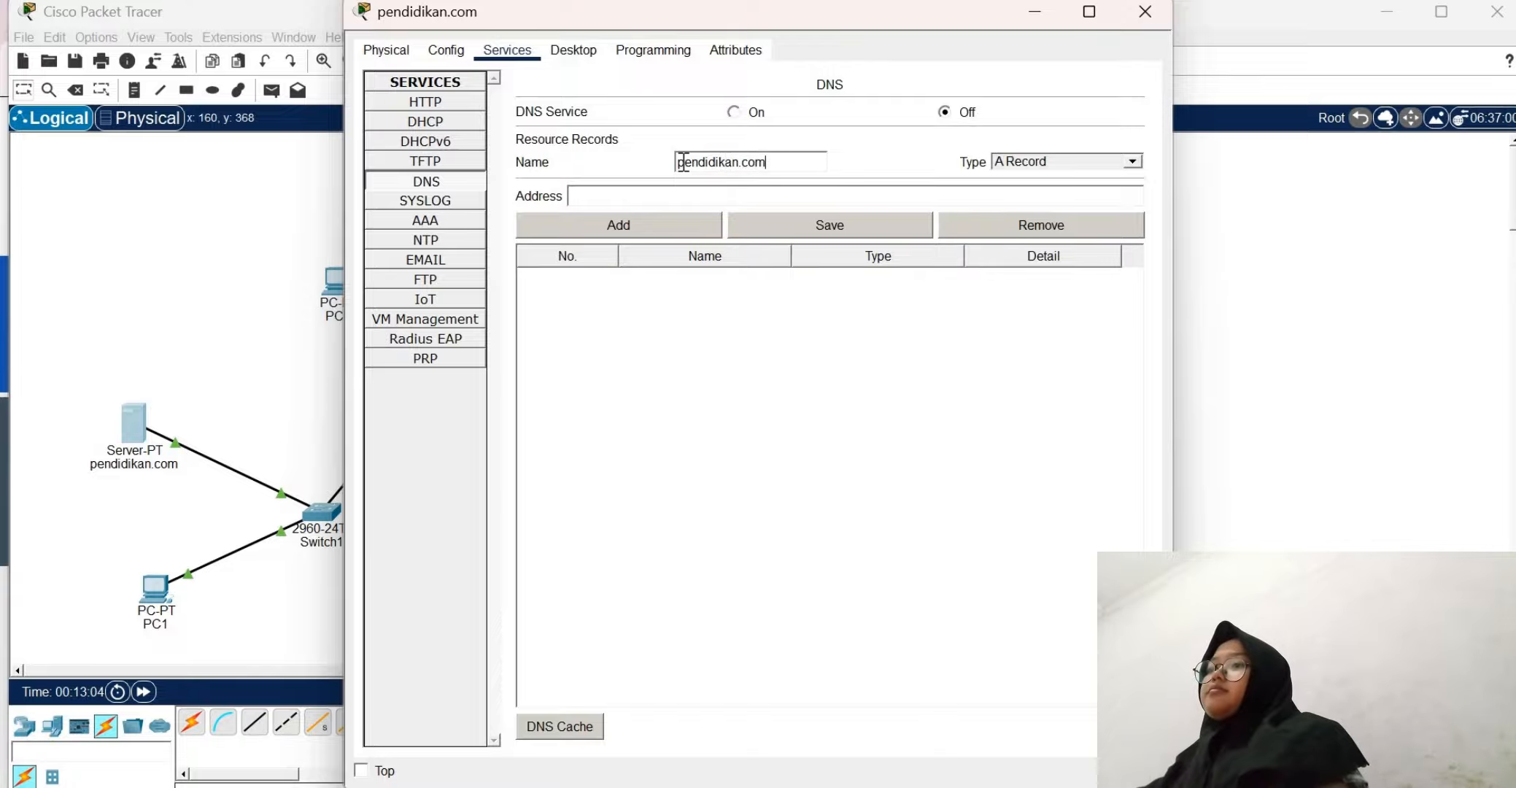
Set the record's address to 192.168.11.1, add it to the DNS records, and close the server's window
click(637, 193)
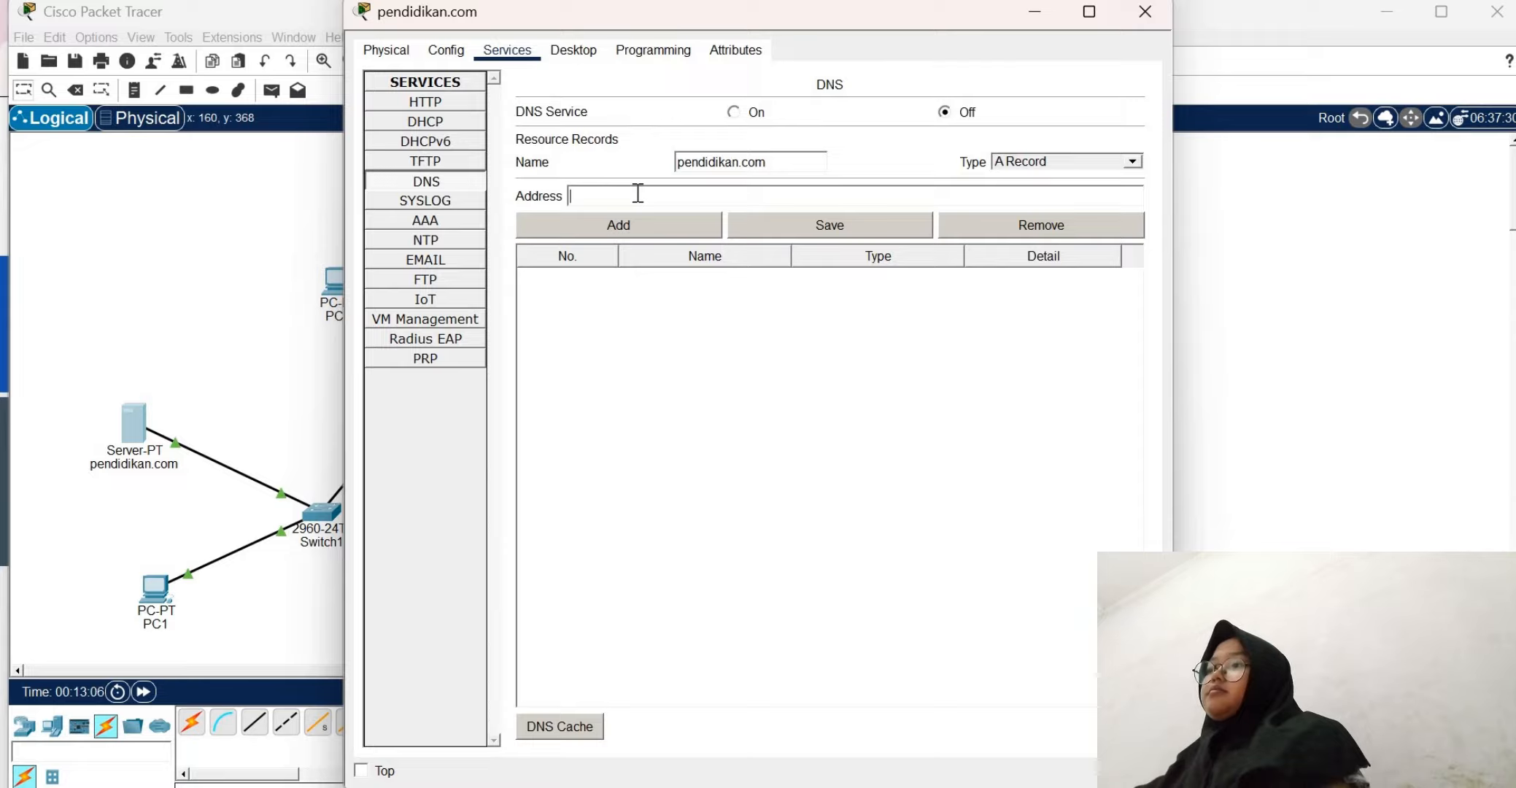
text(192)
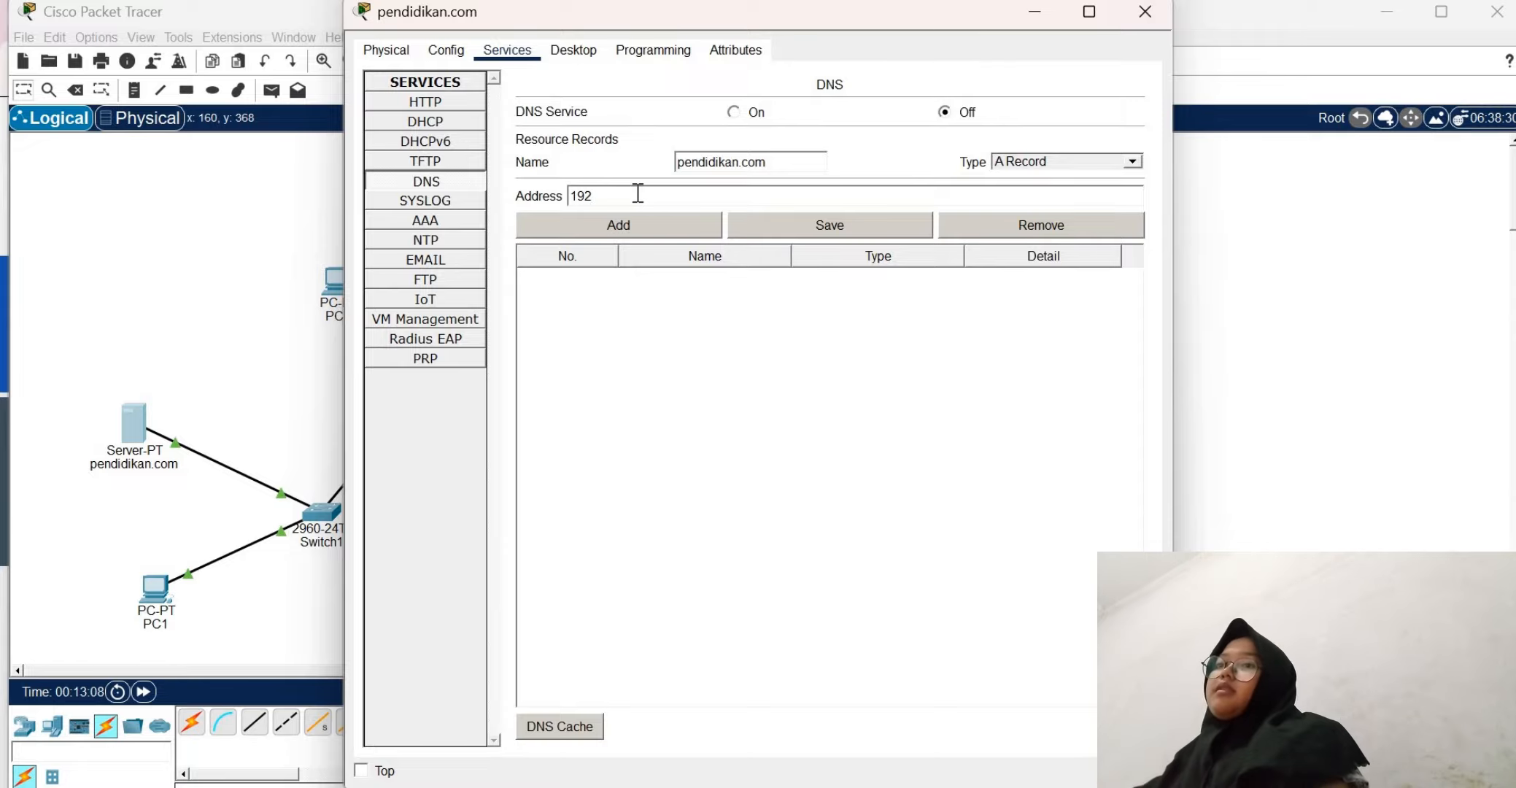
text(.)
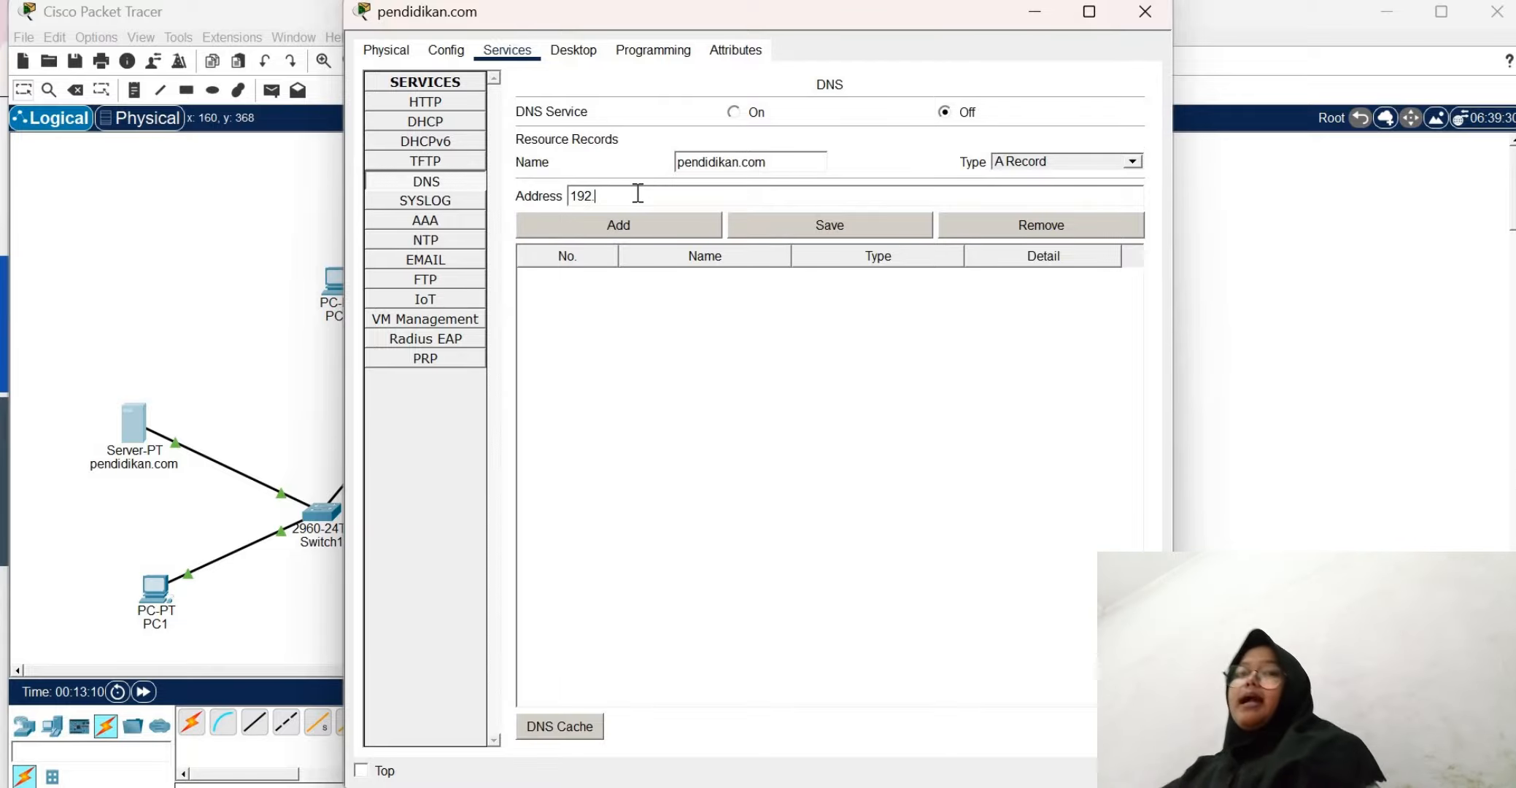
text(168.11)
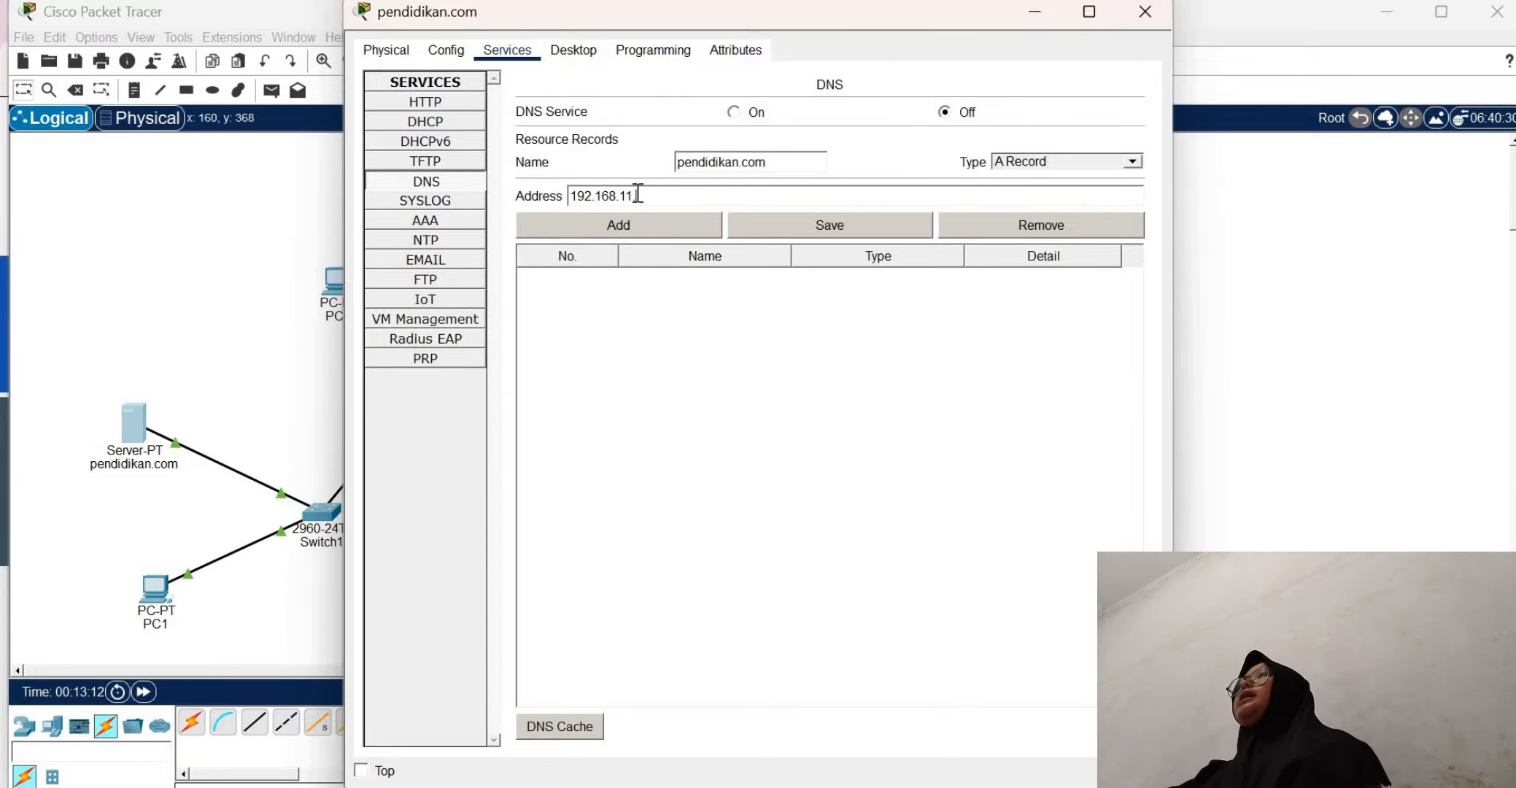
text(.1)
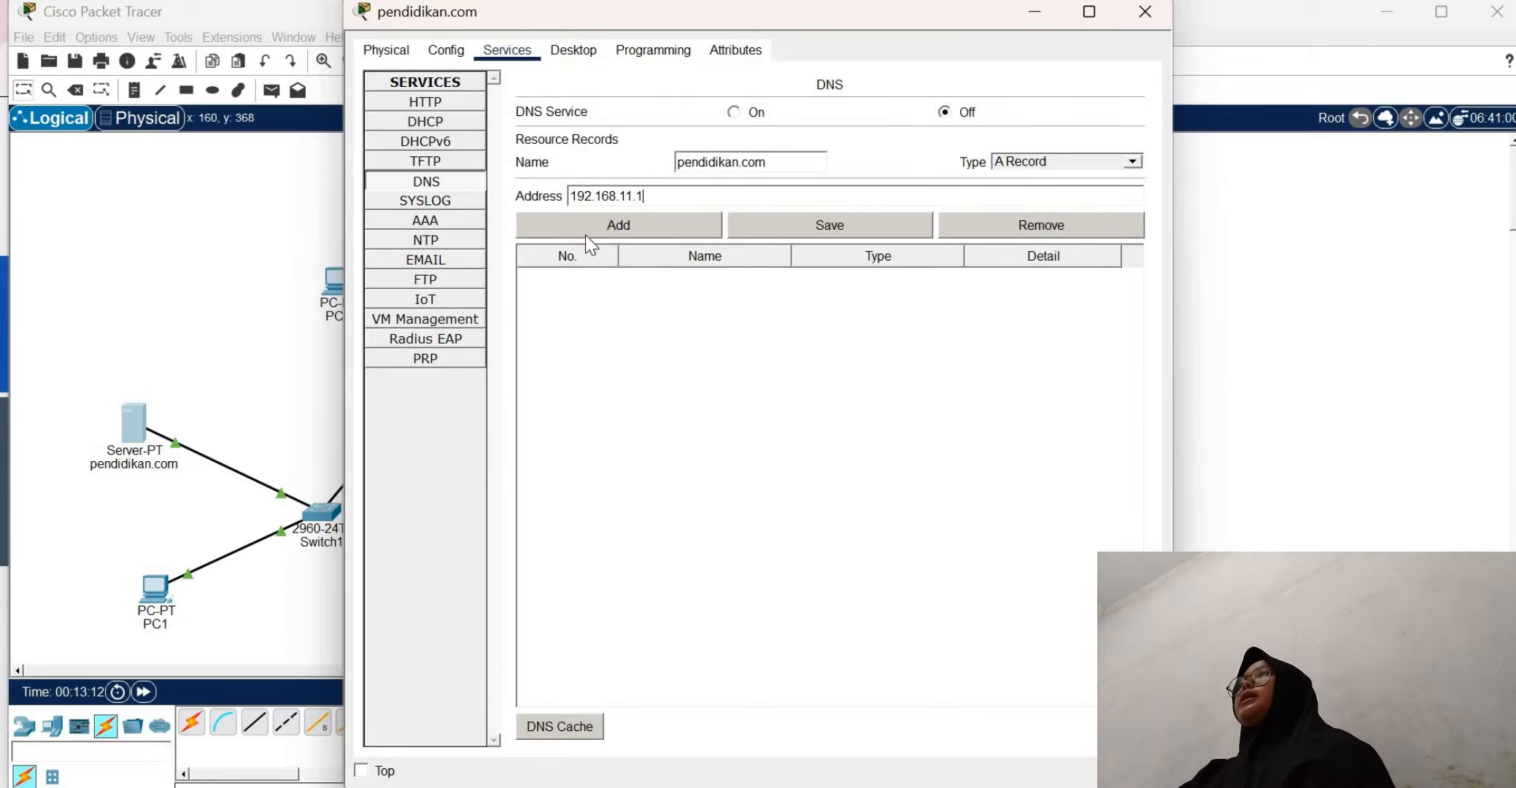
click(644, 213)
click(1141, 21)
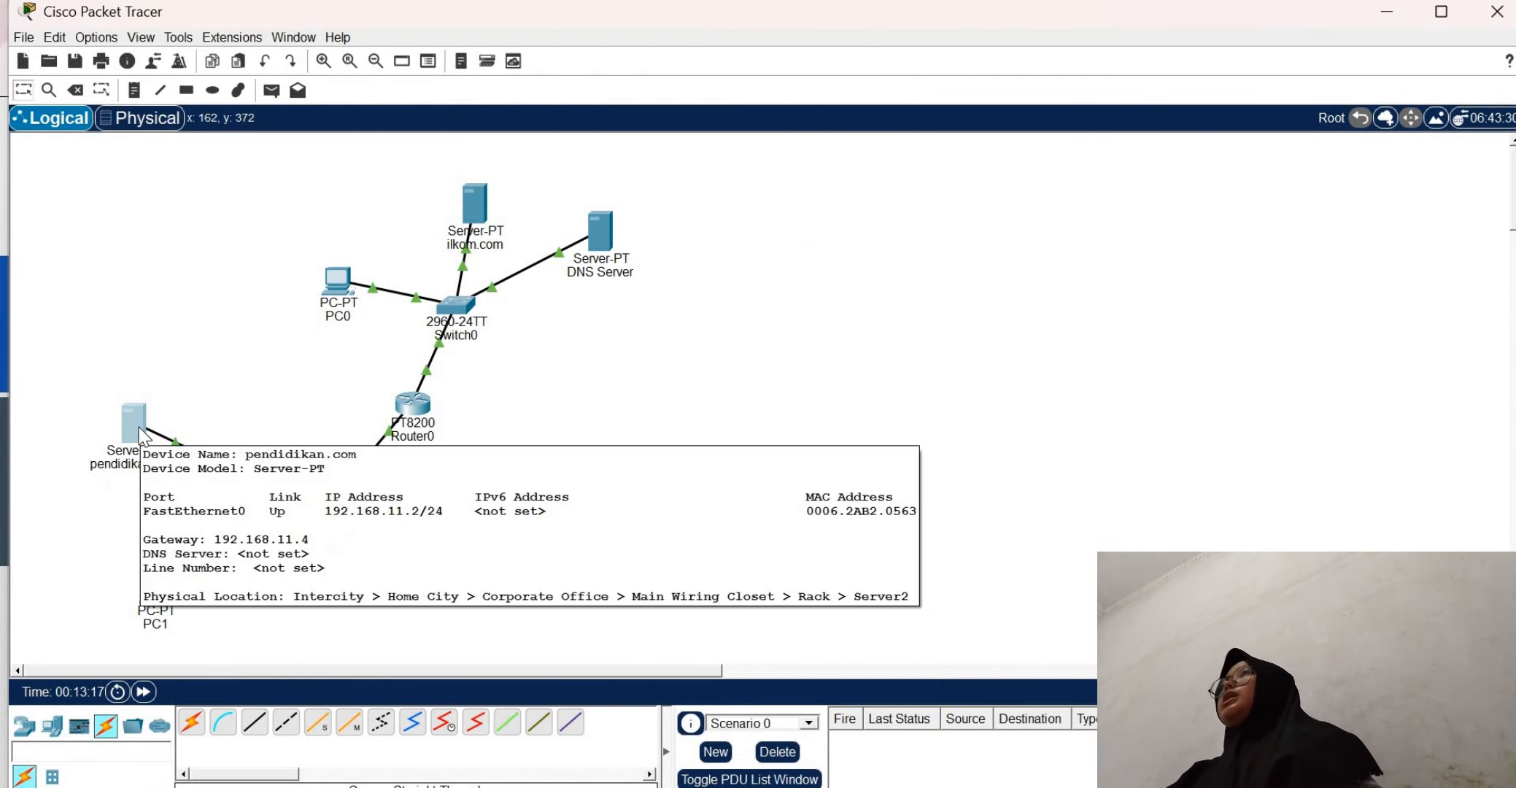
Try to load pendikan.com in PC0's web browser
click(336, 288)
click(657, 112)
text(pendi)
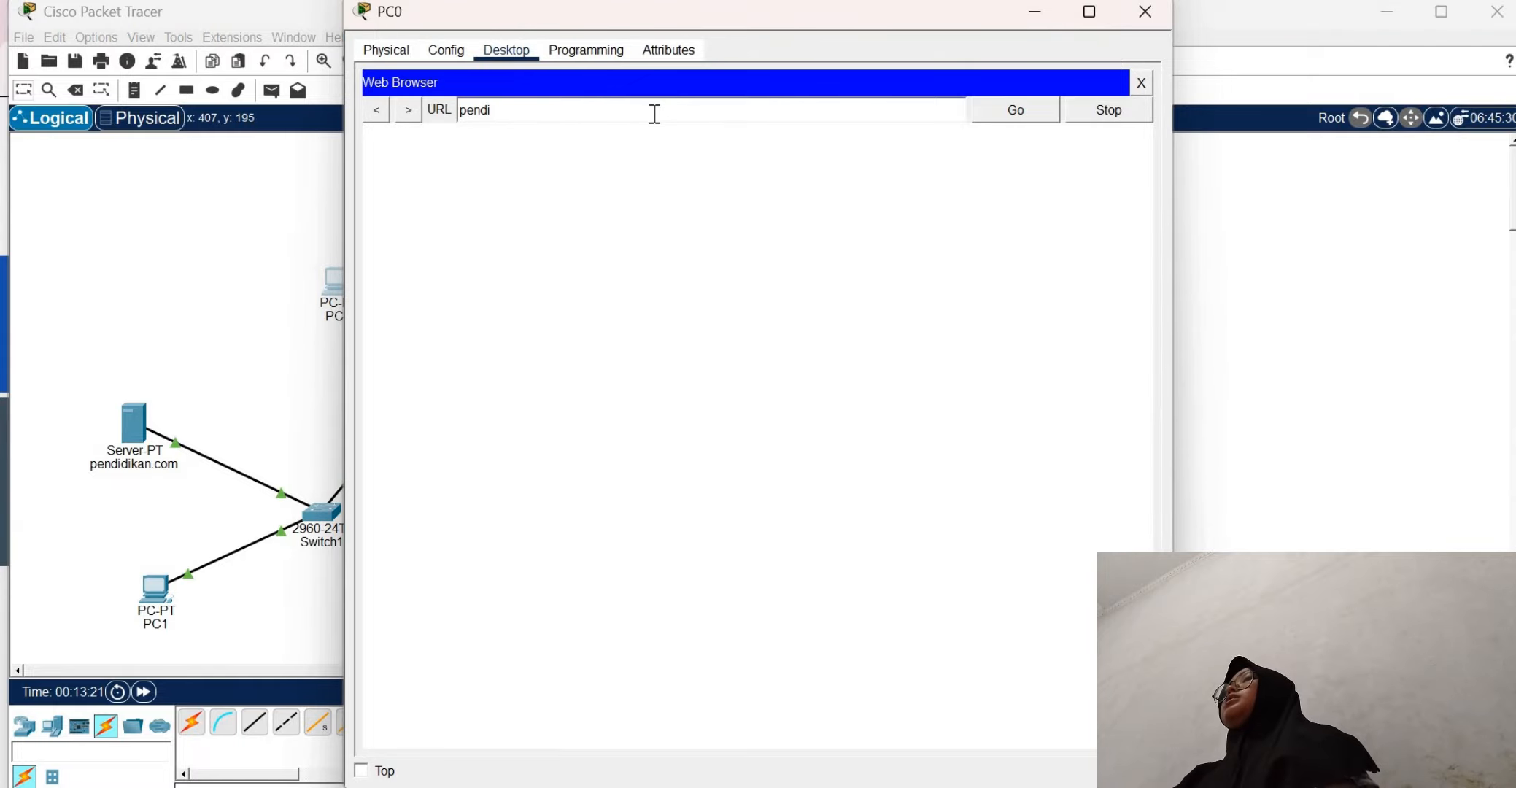
text(kan)
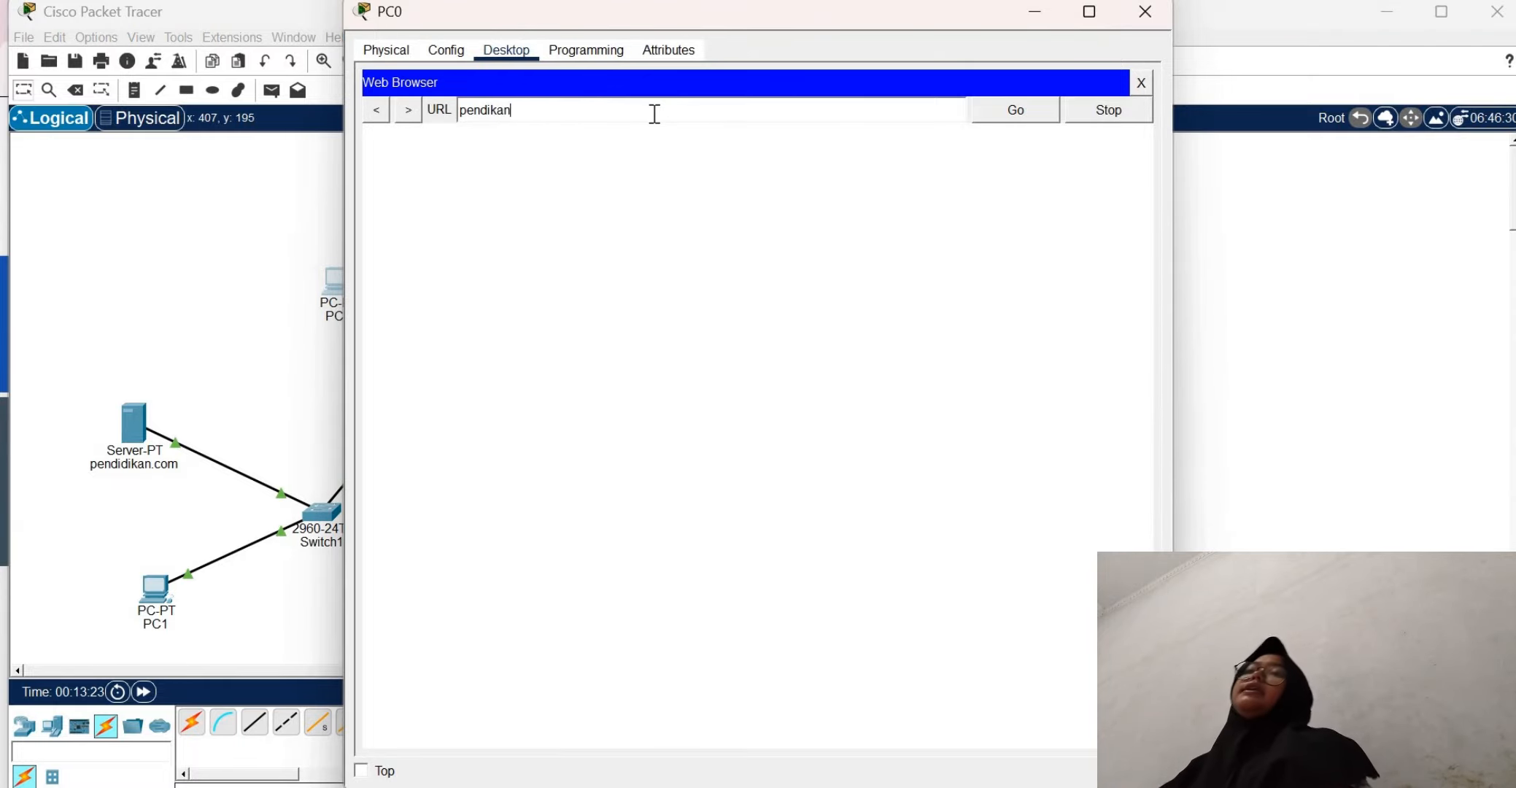
text(.com)
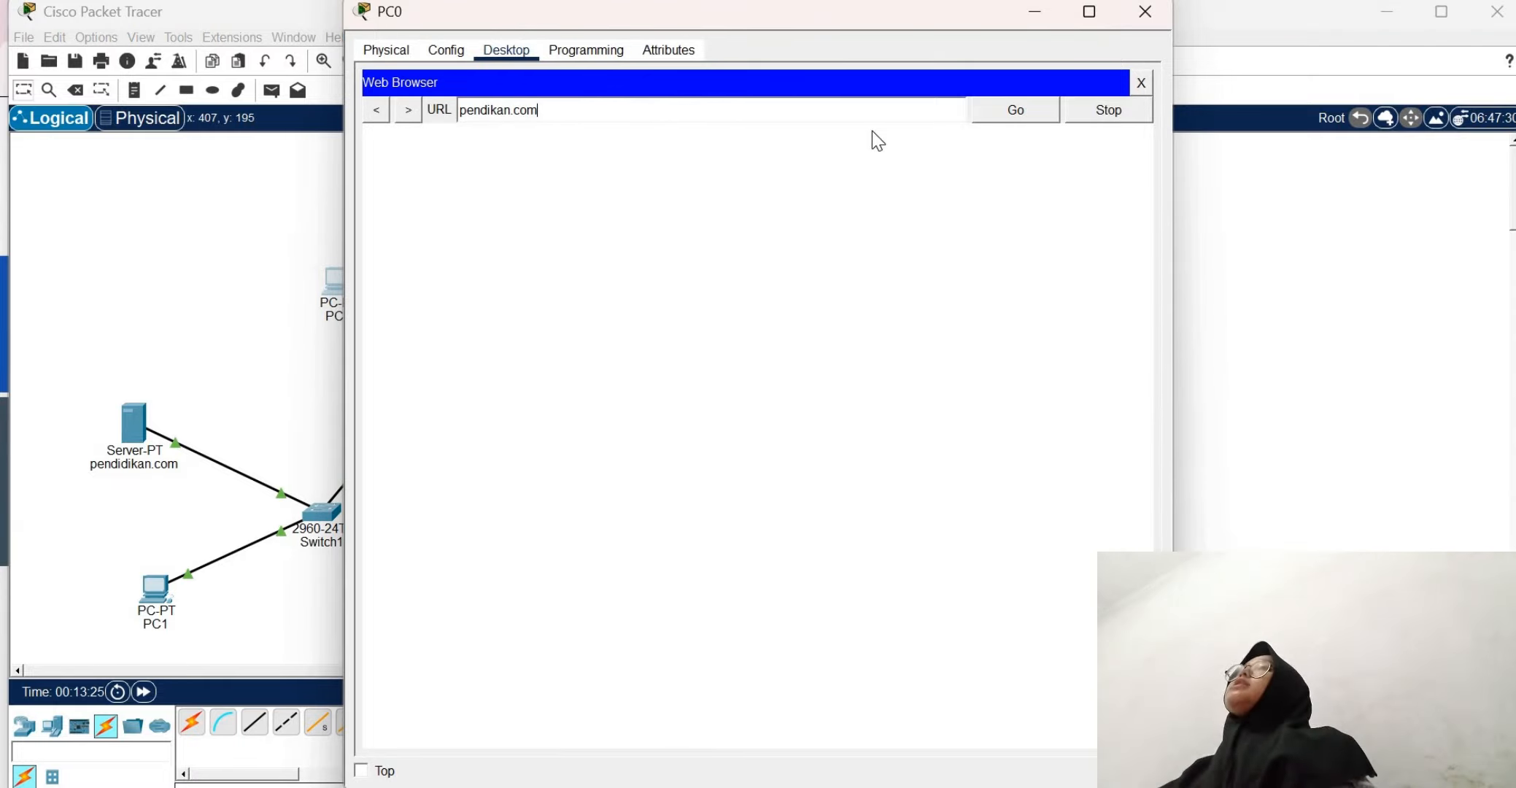
click(1026, 117)
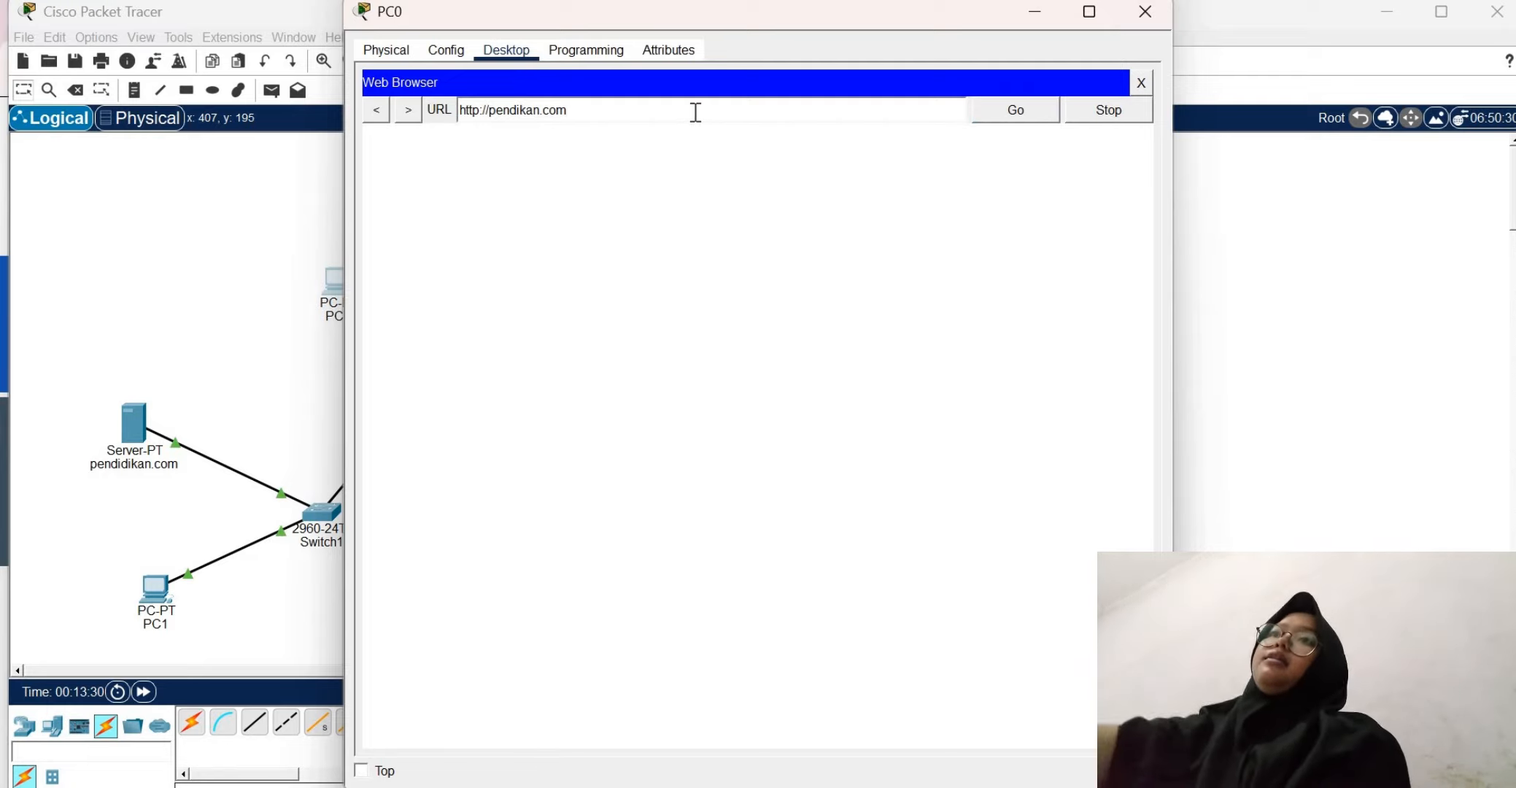
Close PC0's web browser, check the addresses in its IP configuration, and close the configuration
click(1140, 84)
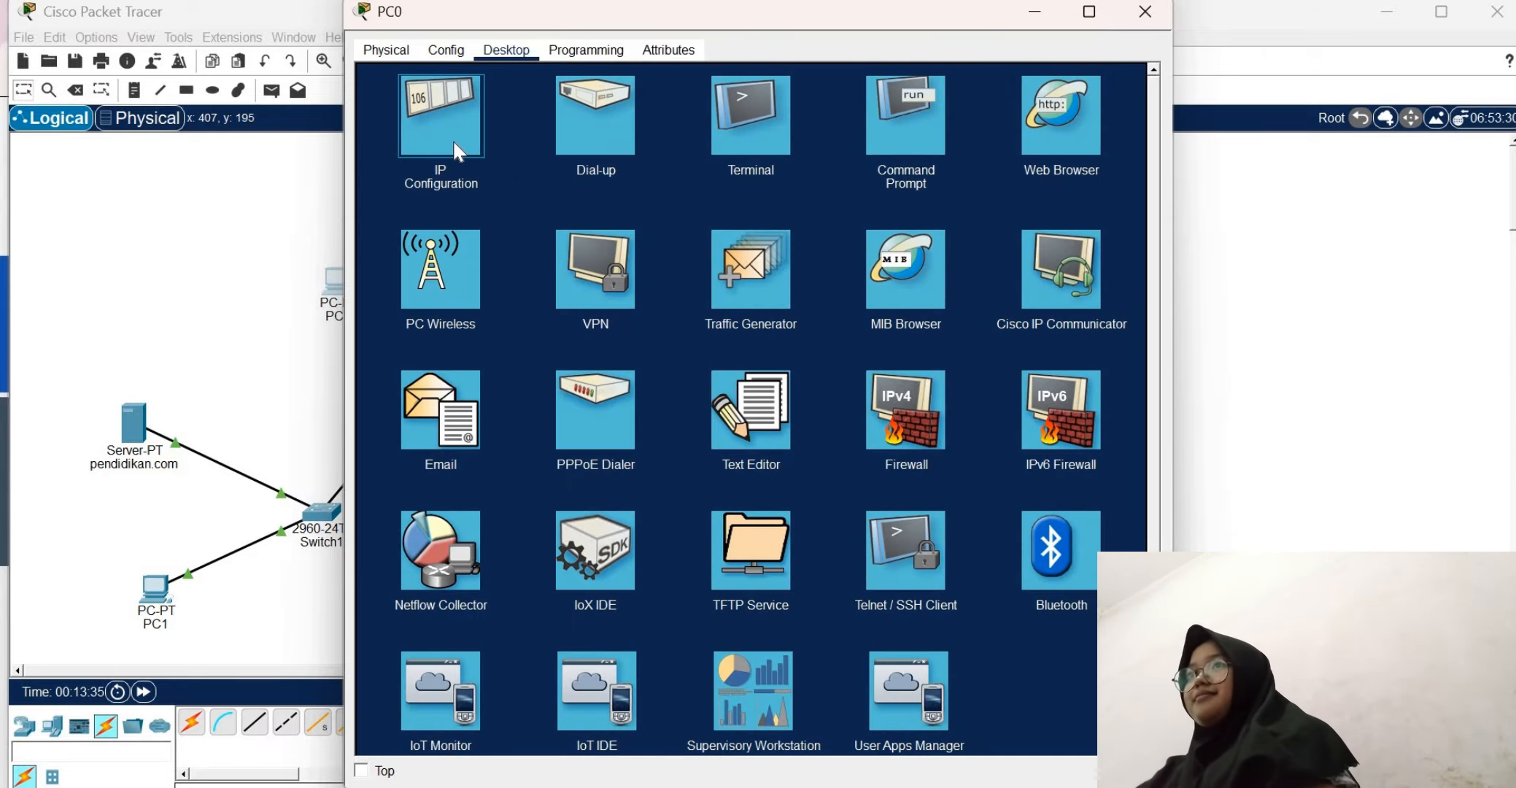
click(454, 150)
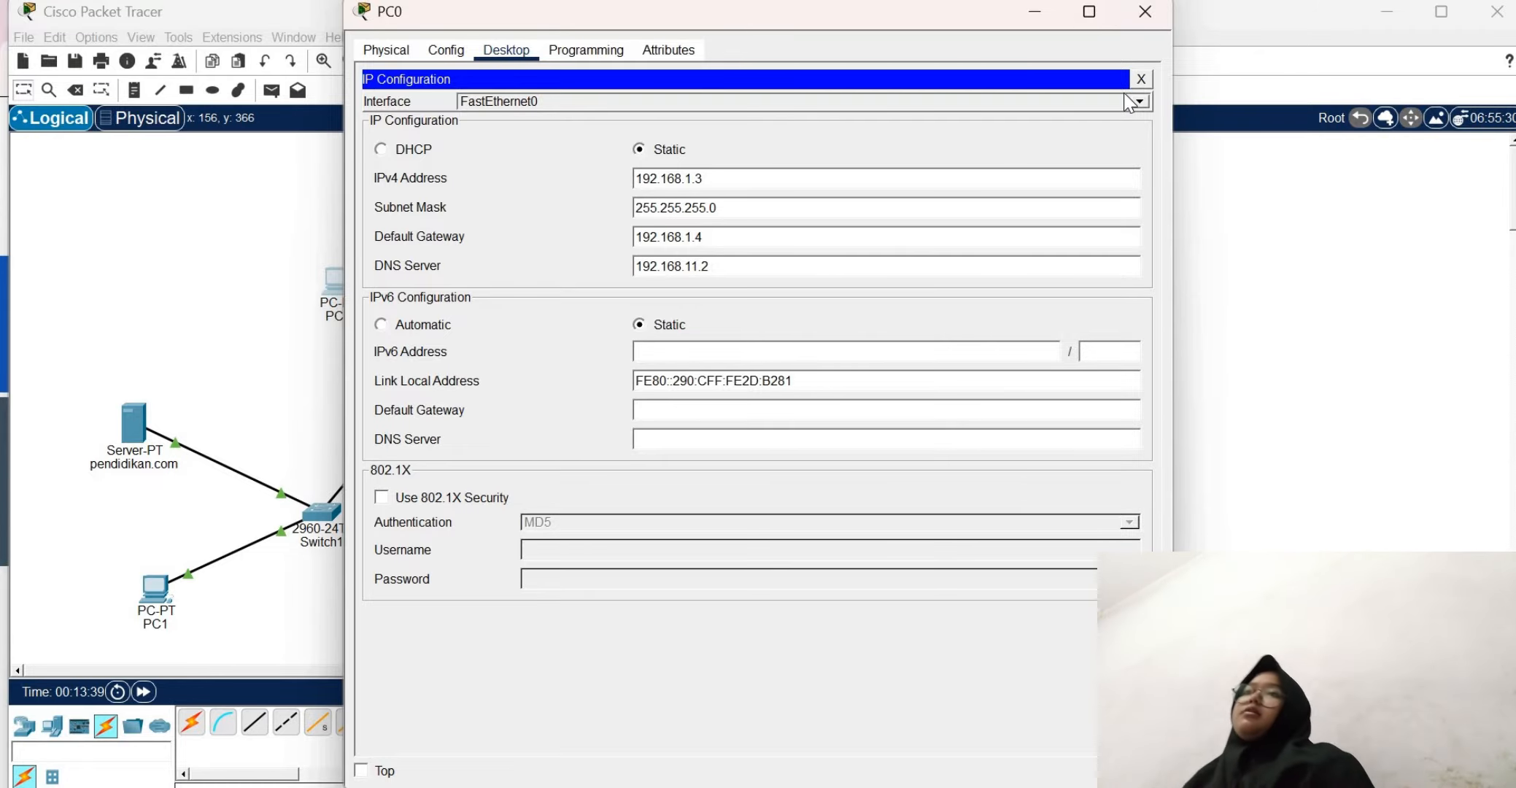
click(1143, 75)
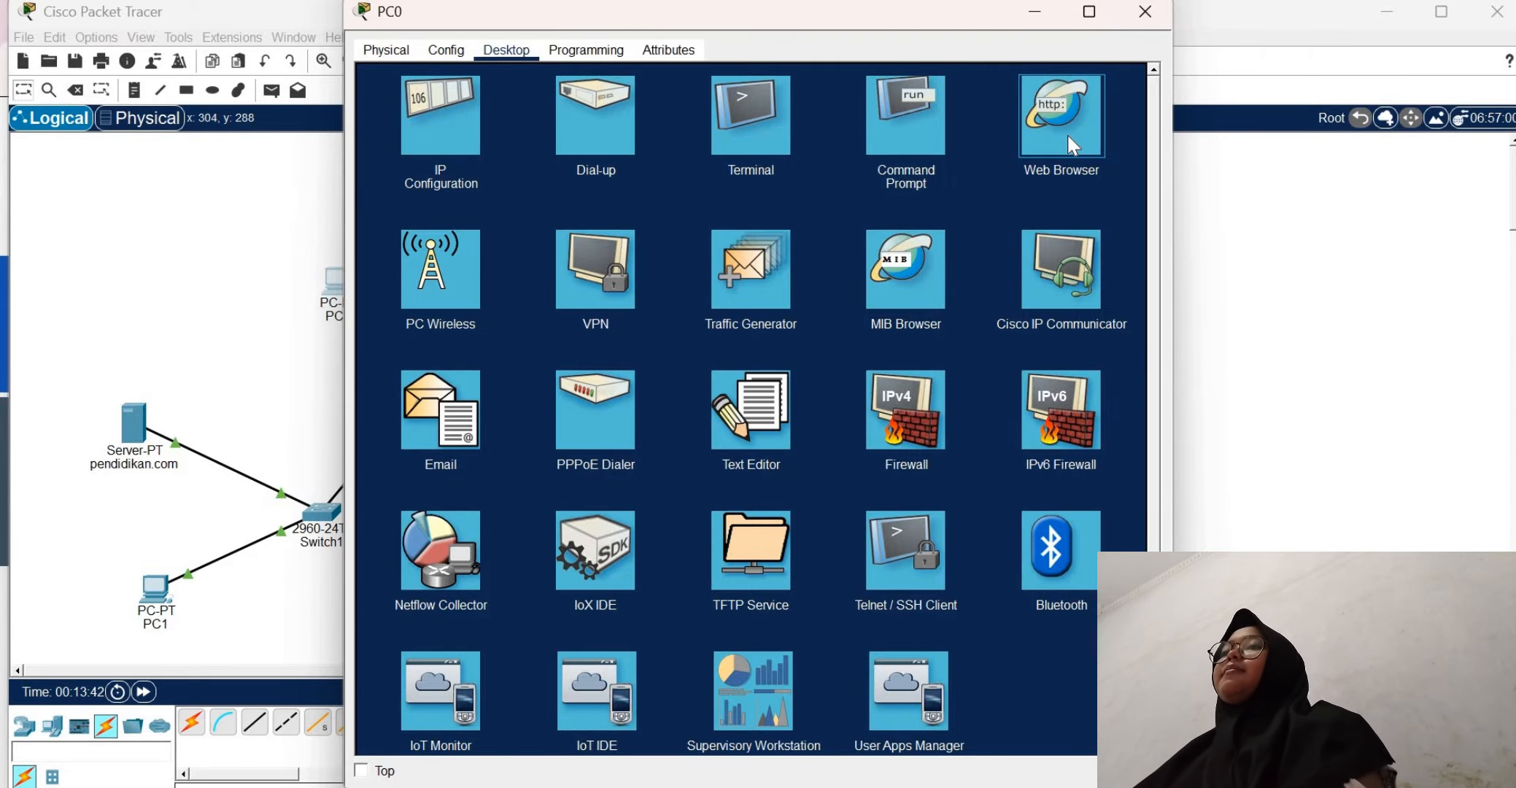
Open PC0's web browser and request the page at pendidikan.com
click(1068, 135)
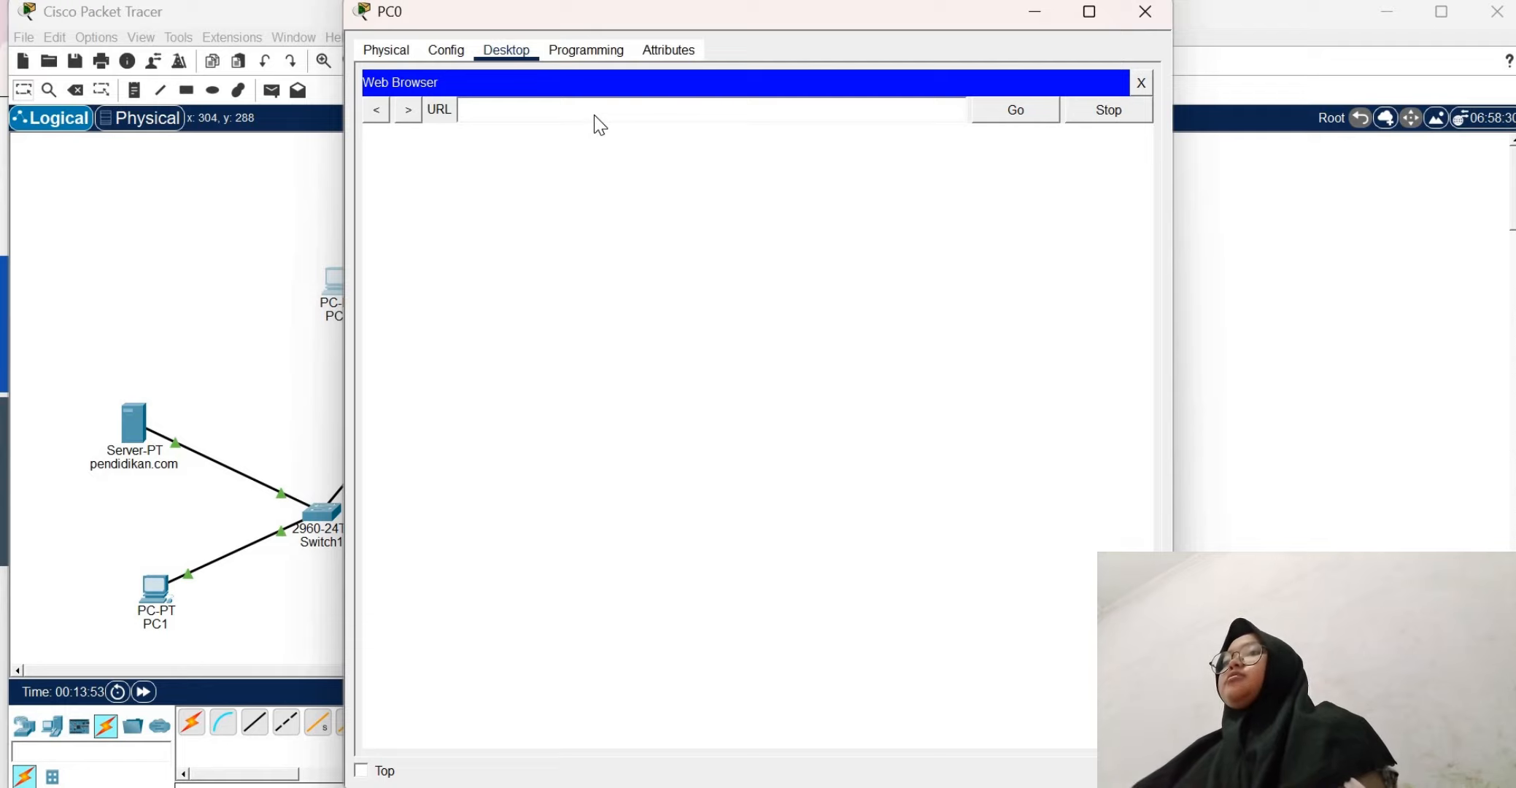
text(pendid)
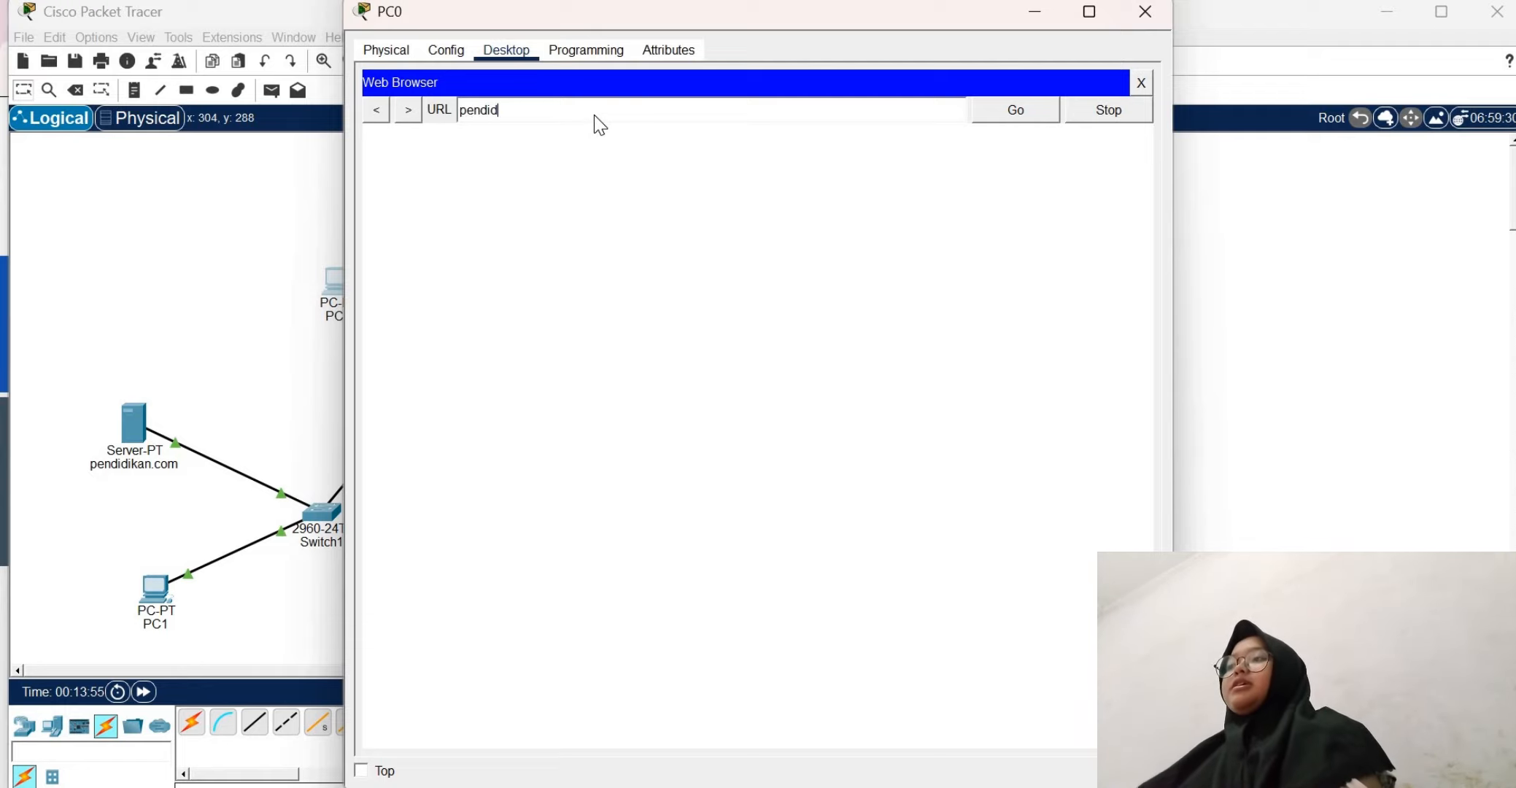
text(ikan.co)
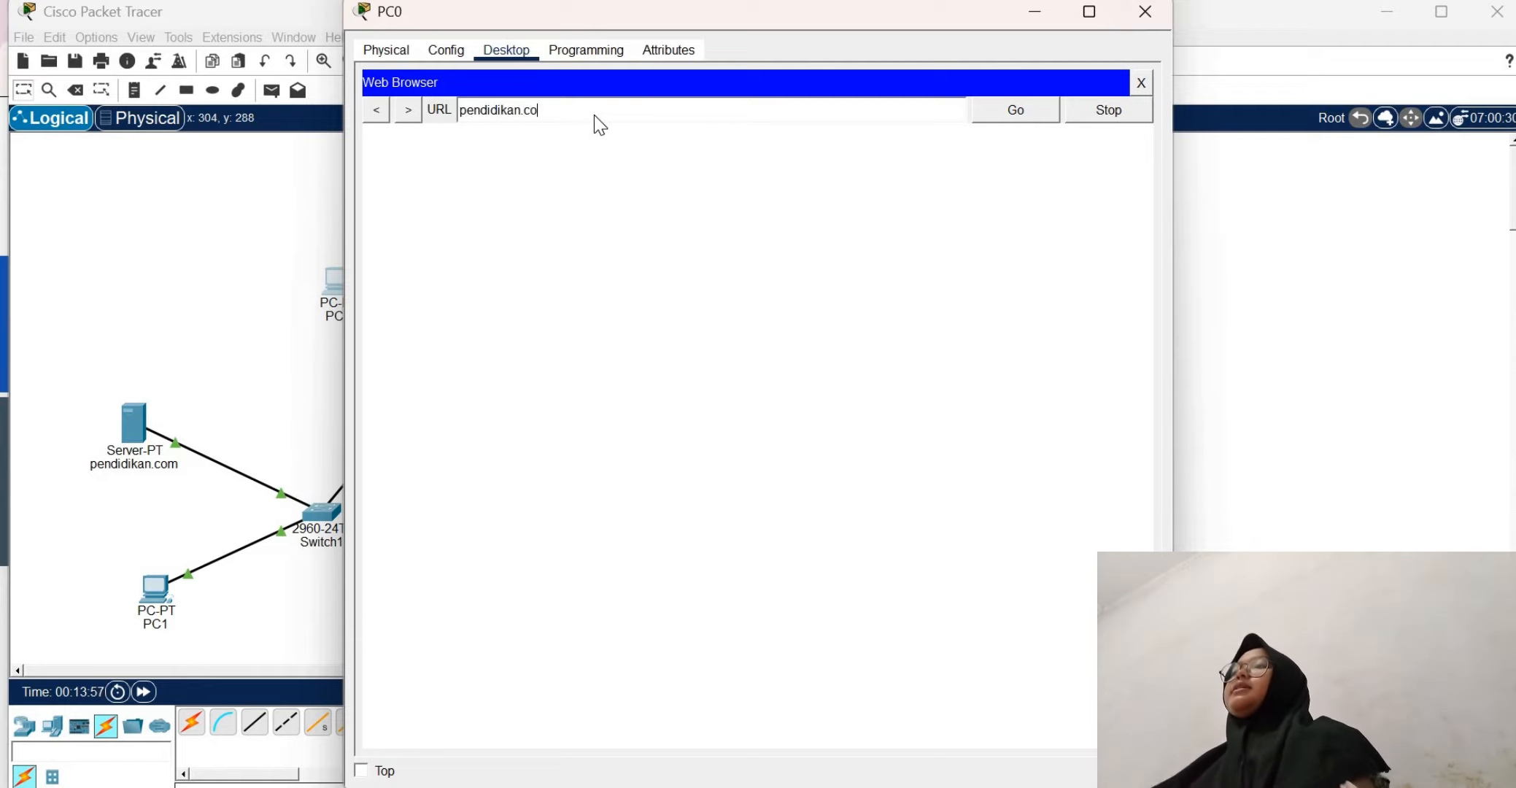
text(m)
key(Return)
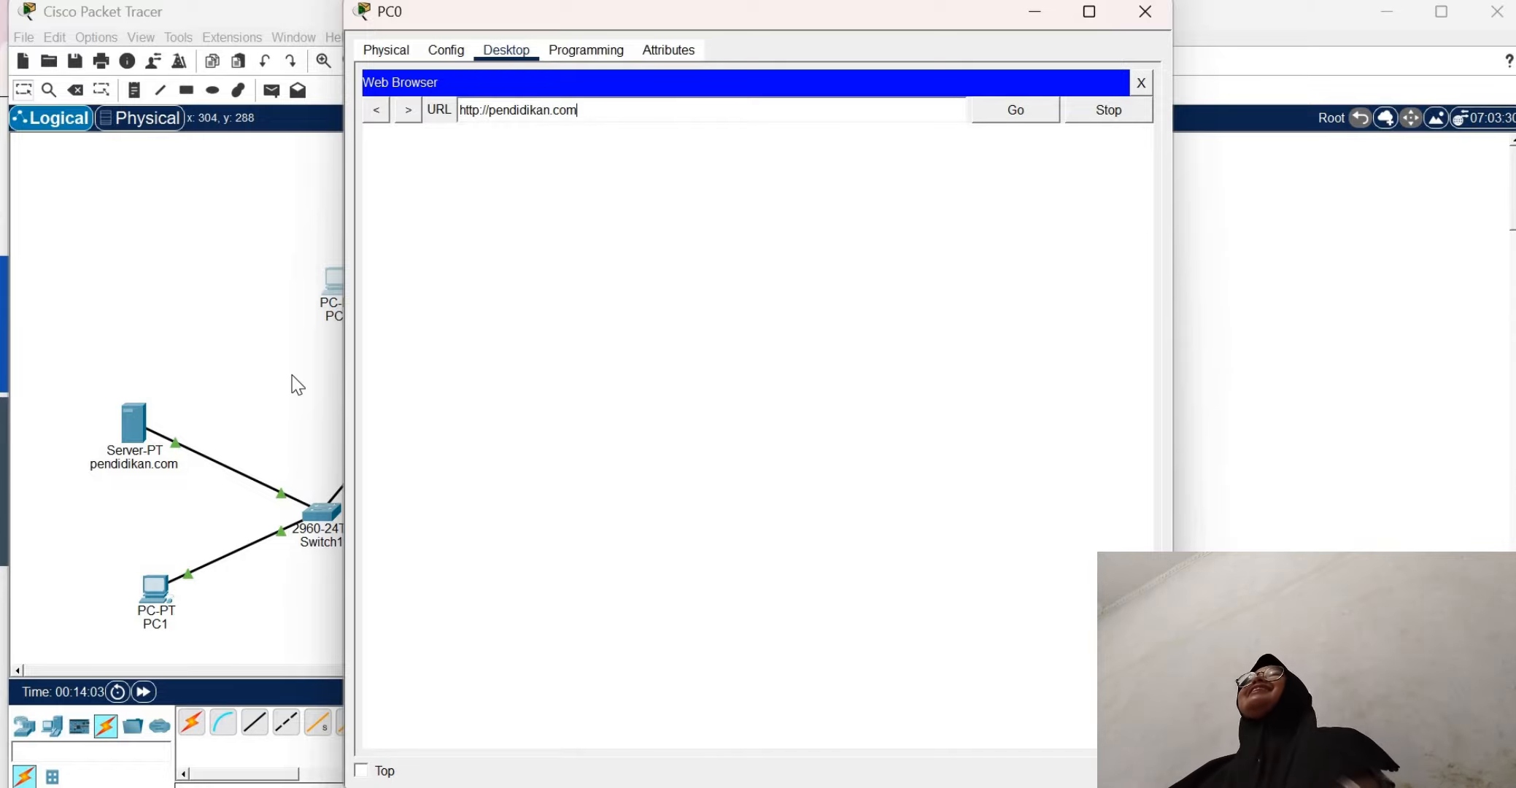
In the pendidikan.com server's DNS service, add an A record for pendidikan.com with the address 192.168.11.2
click(126, 429)
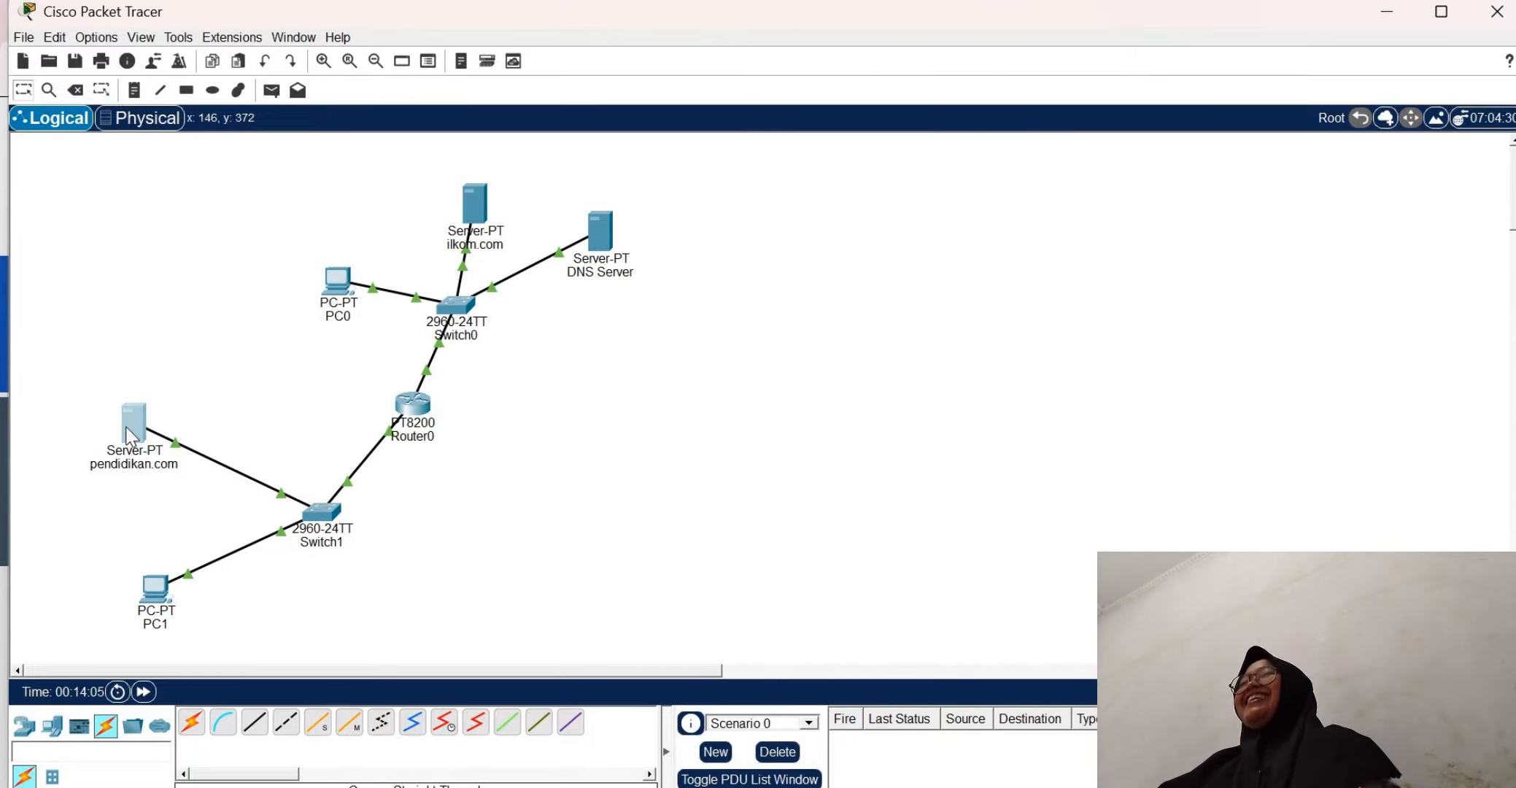
click(125, 426)
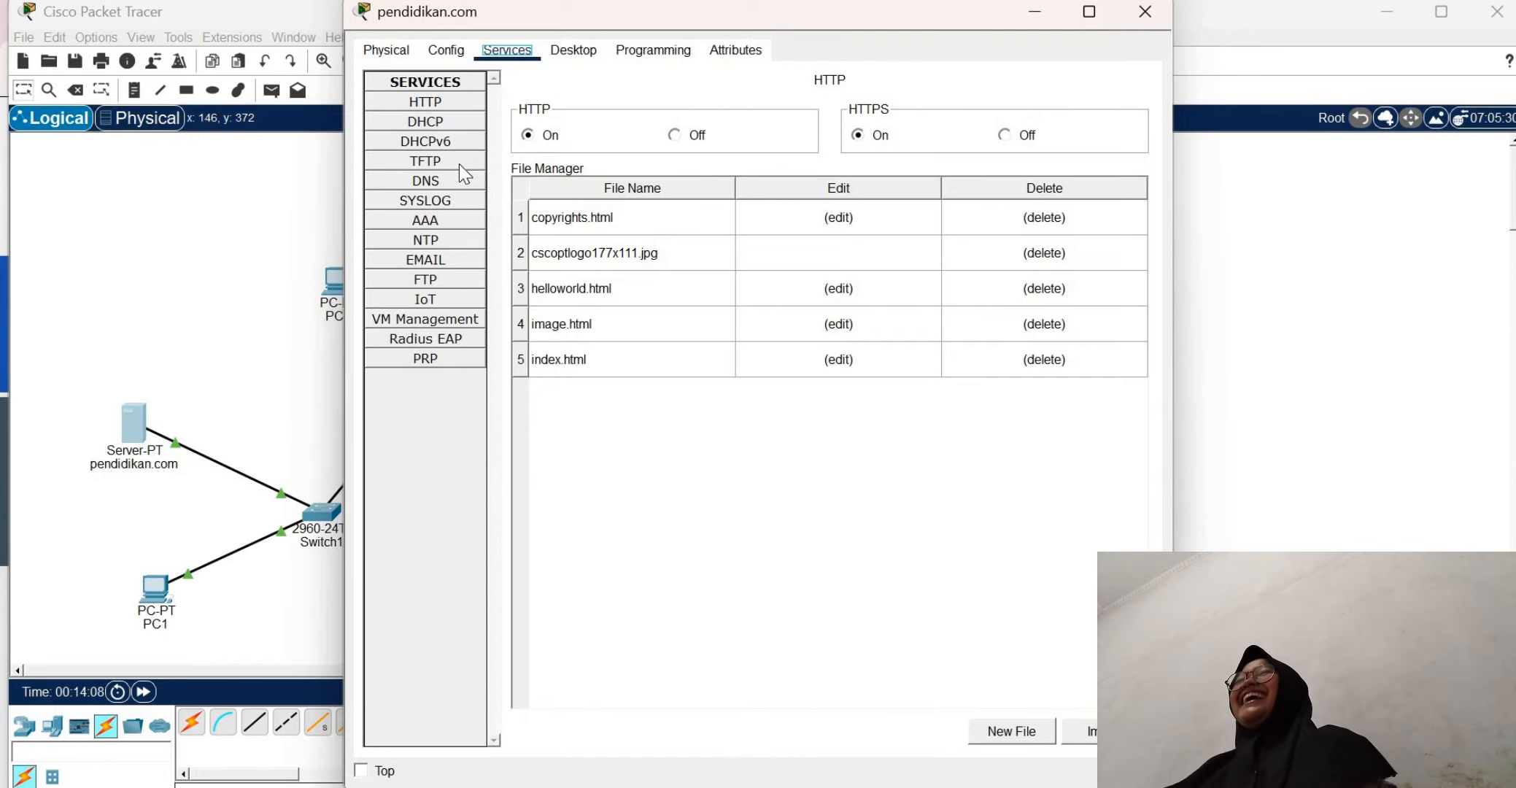
click(438, 185)
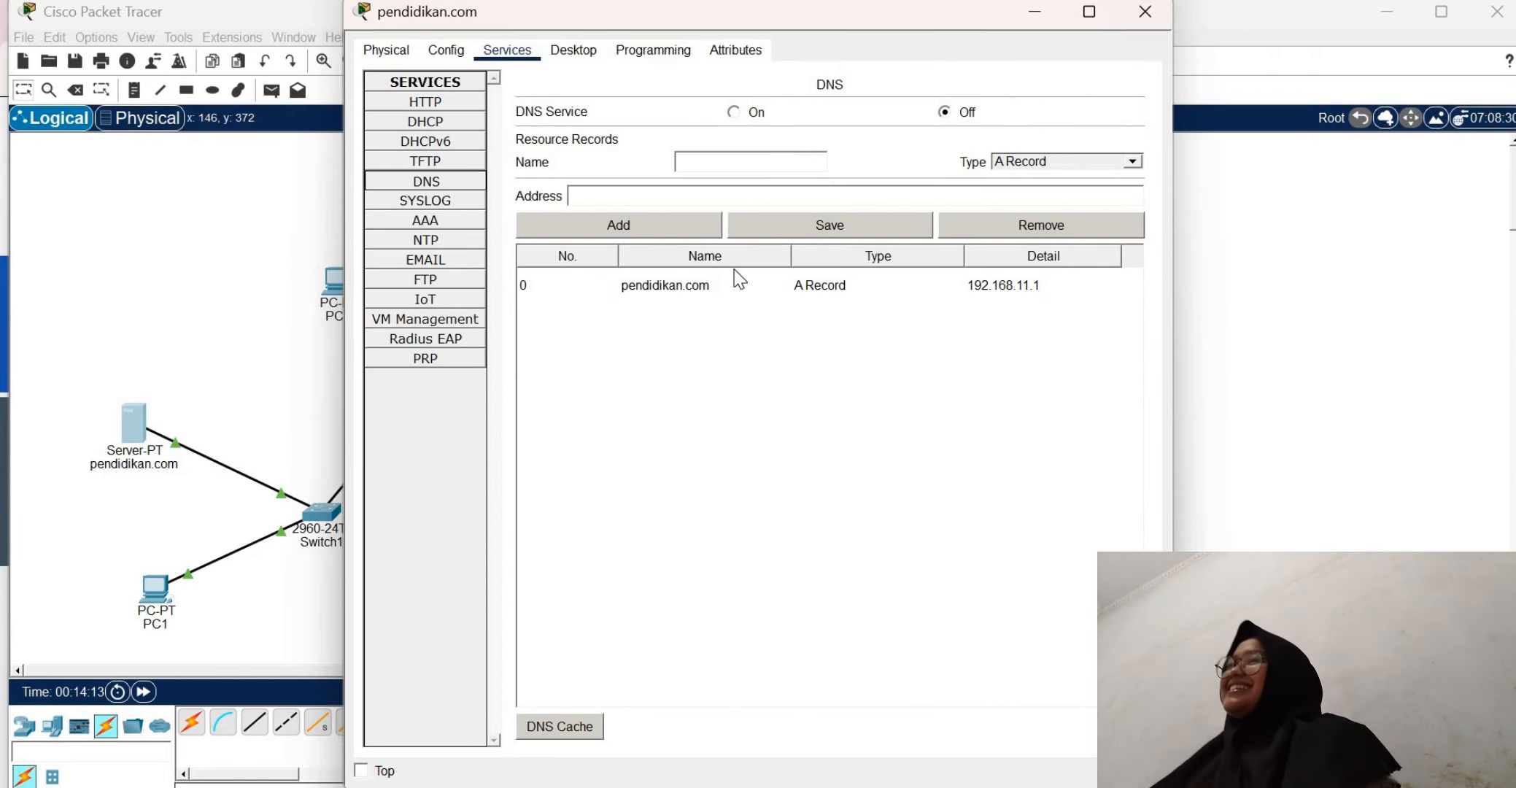
click(807, 287)
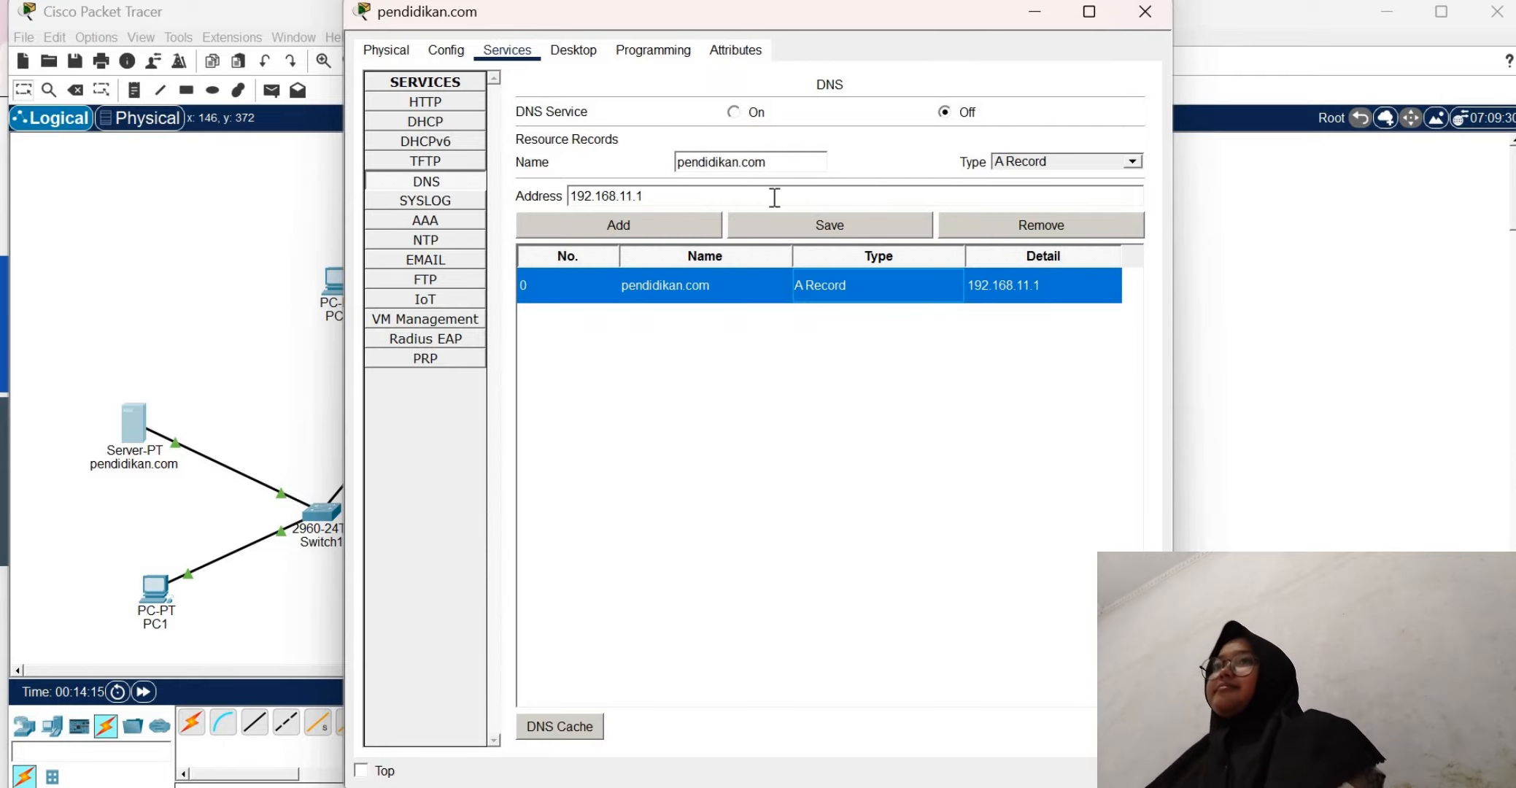
click(674, 199)
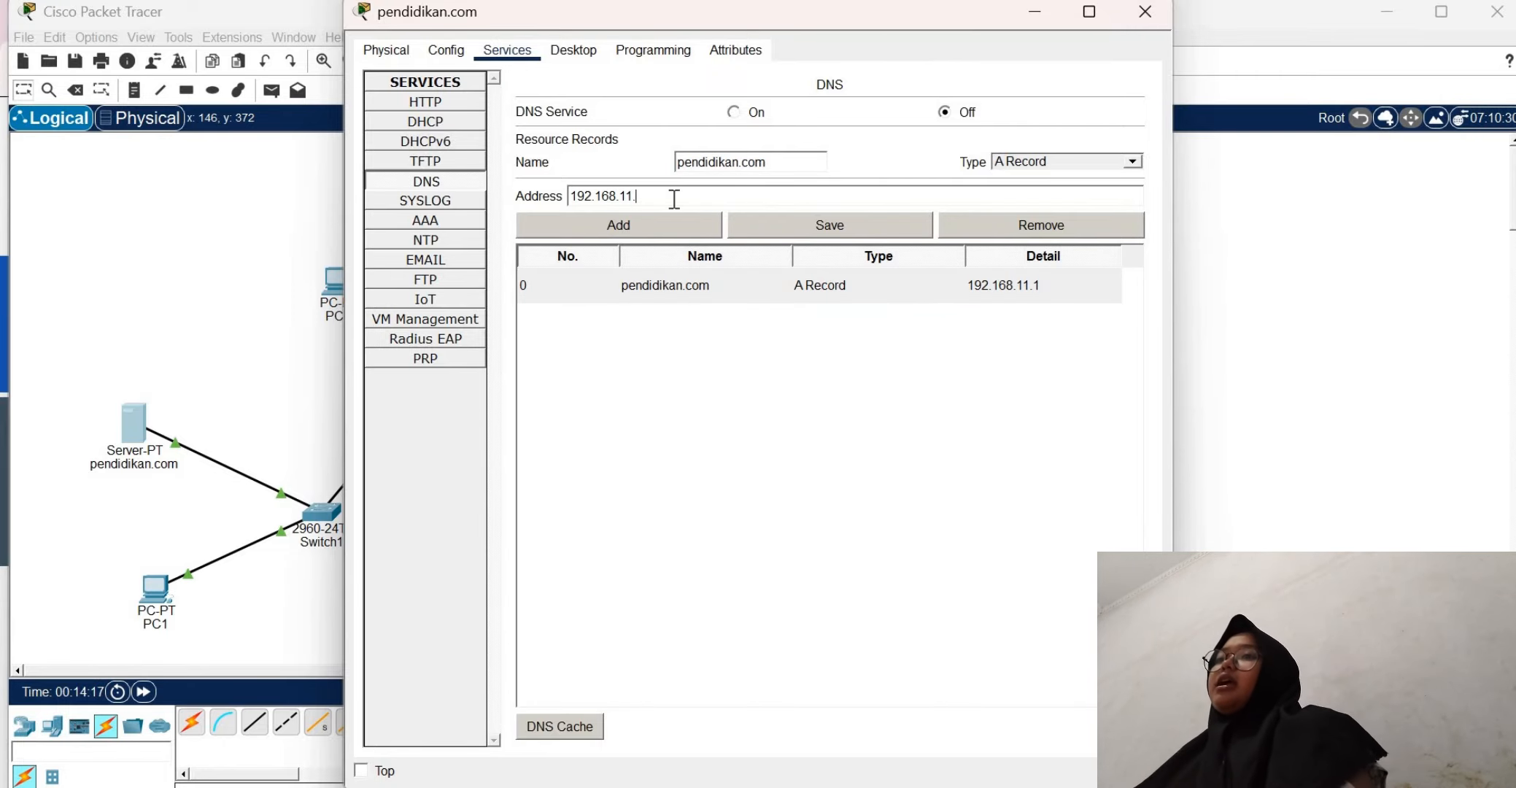
text(2)
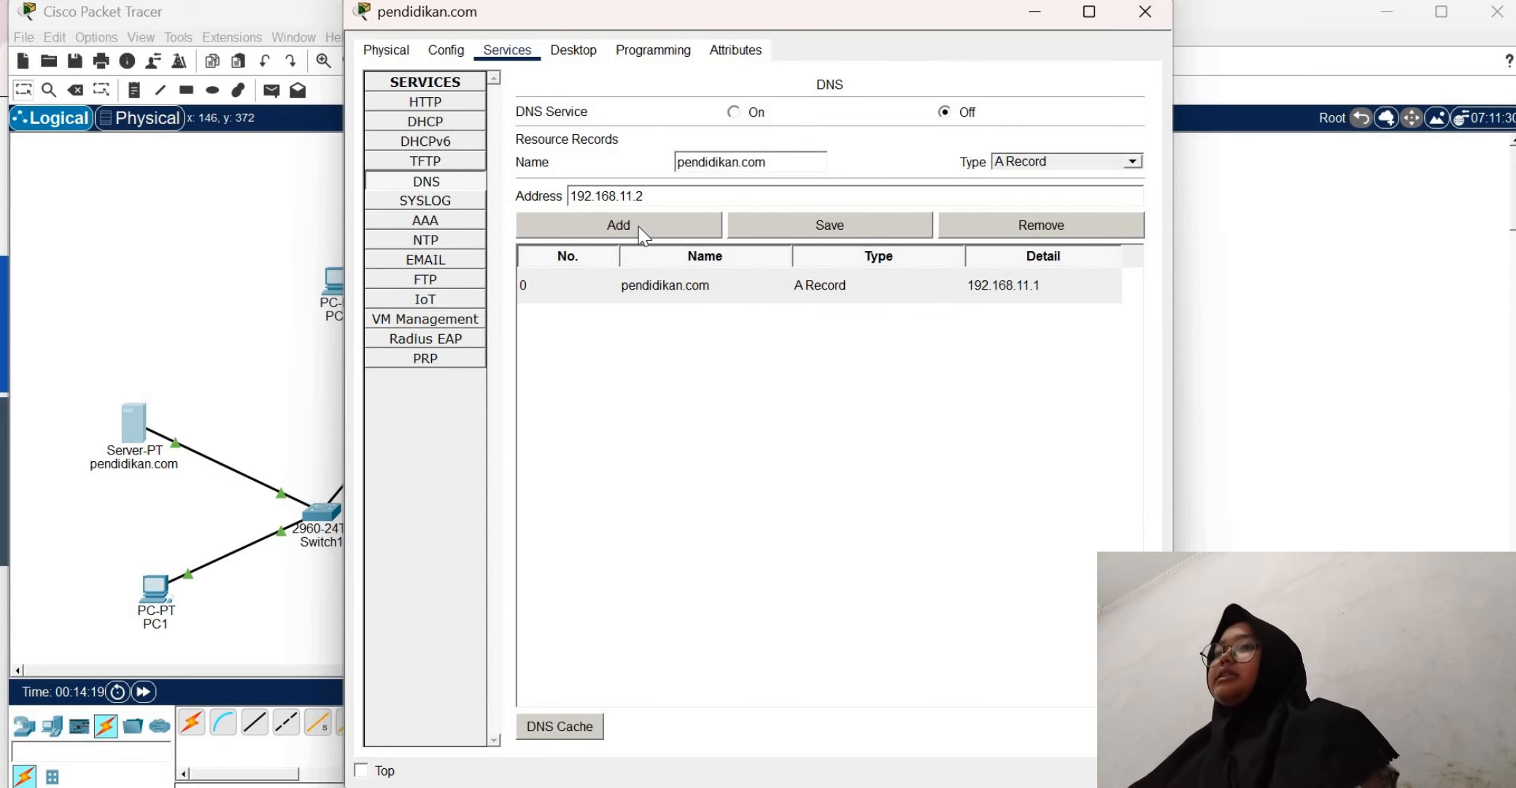
click(638, 226)
Remove the 192.168.11.1 record, turn the DNS service on, and close the pendidikan.com server's window
click(712, 291)
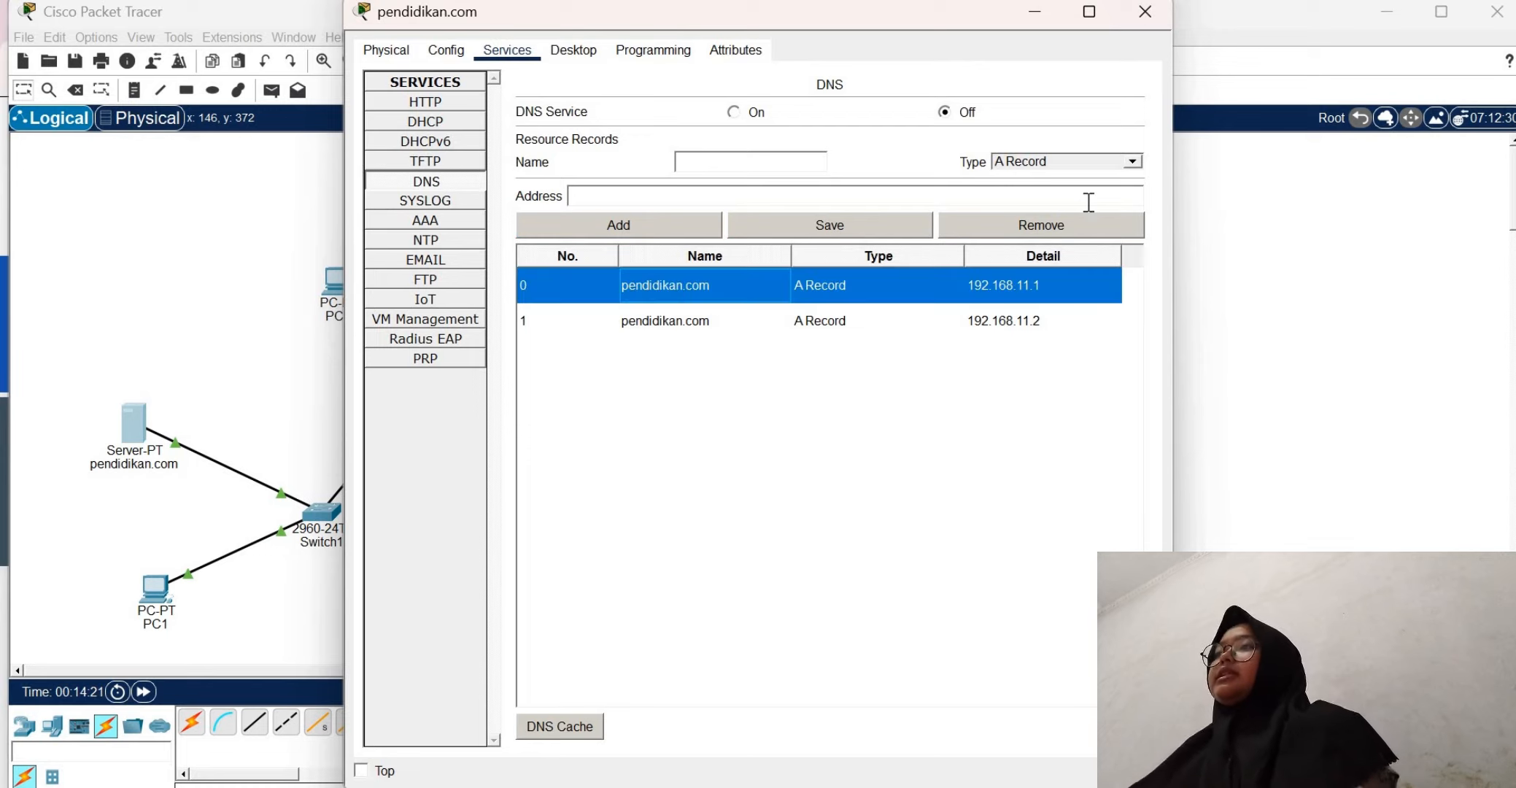
click(1027, 225)
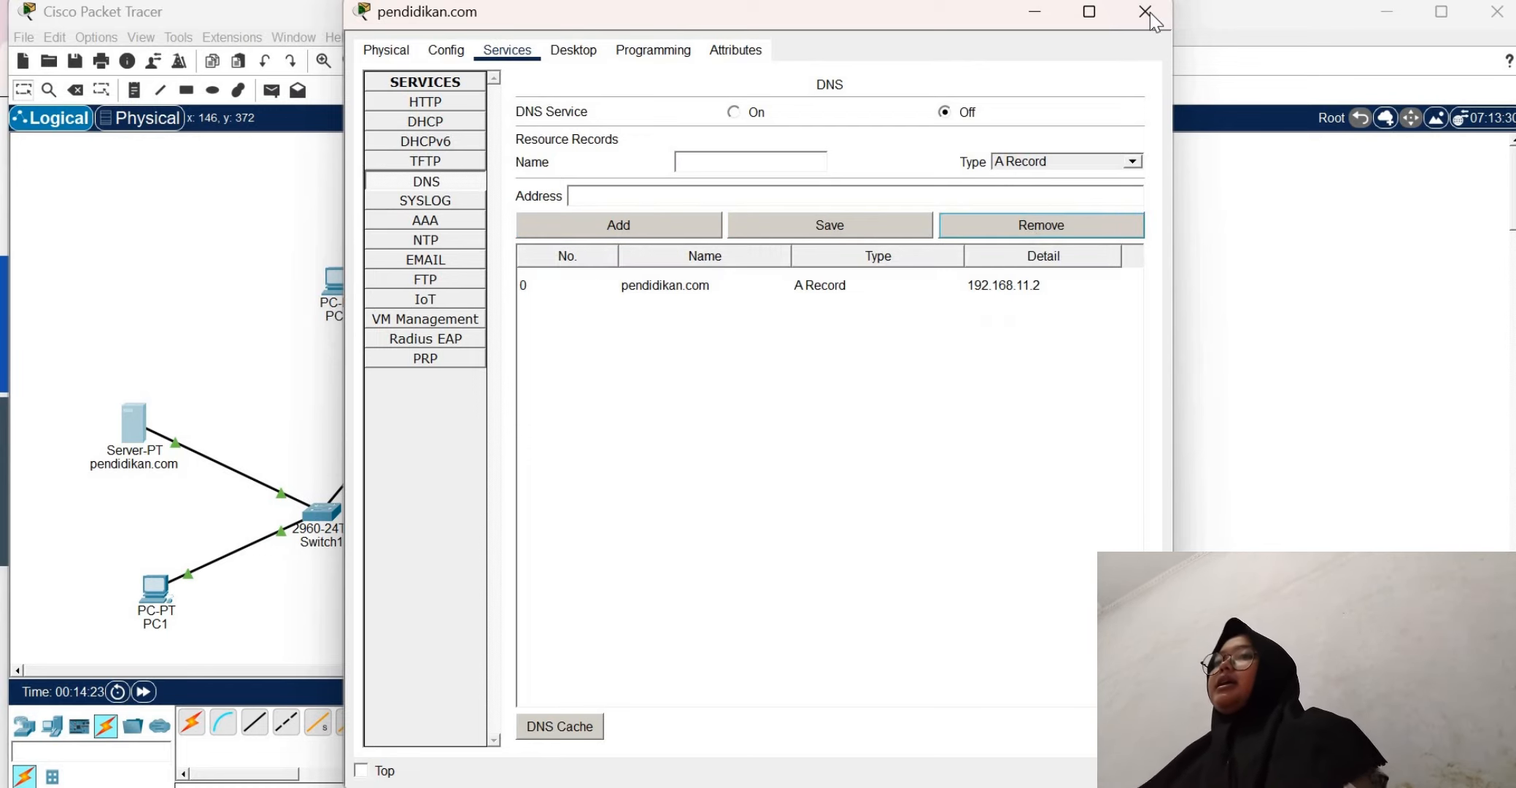
click(734, 112)
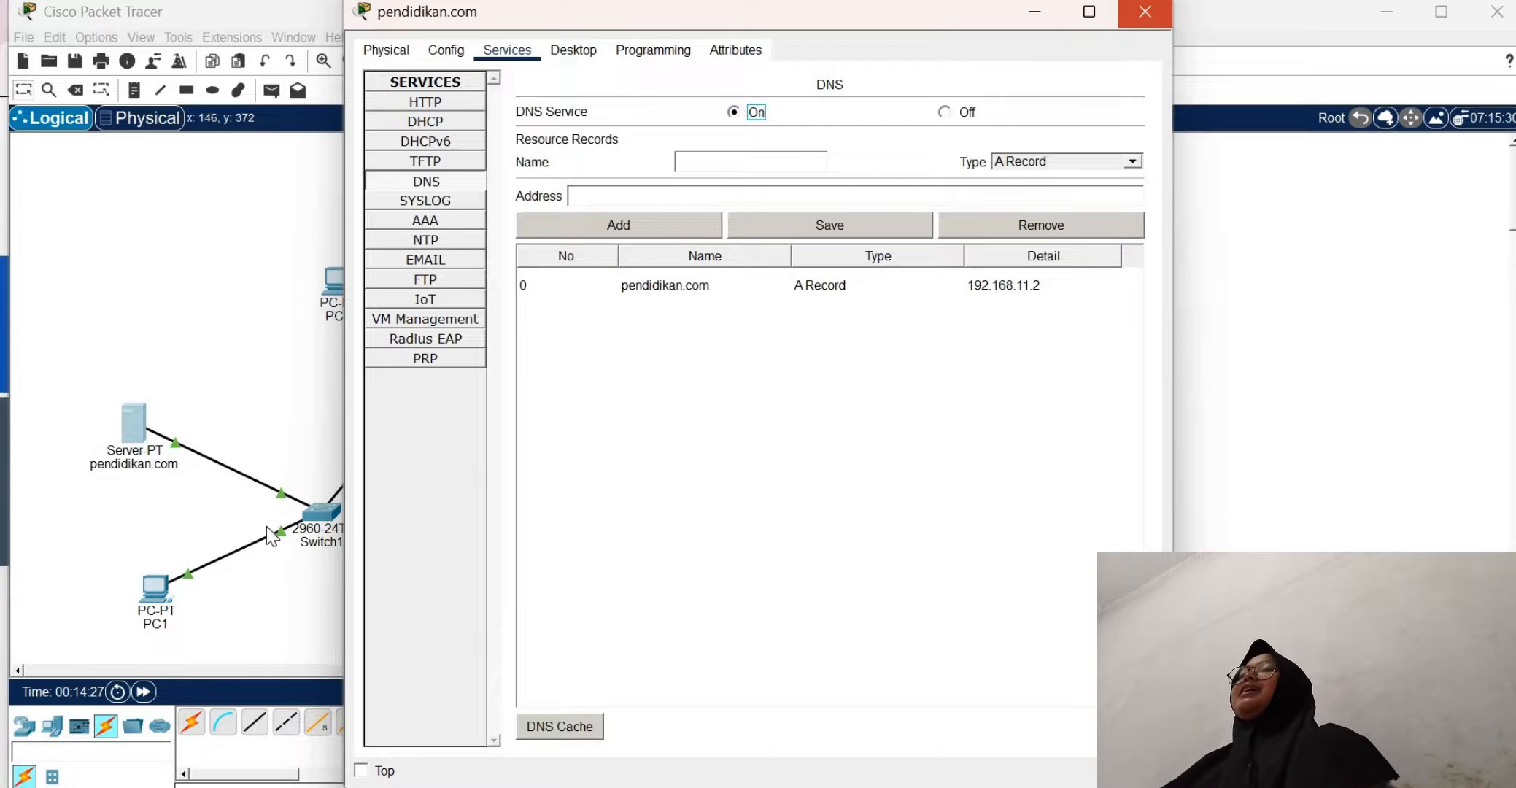
click(1145, 12)
Reload pendidikan.com in PC0's web browser and close PC0's window
click(342, 292)
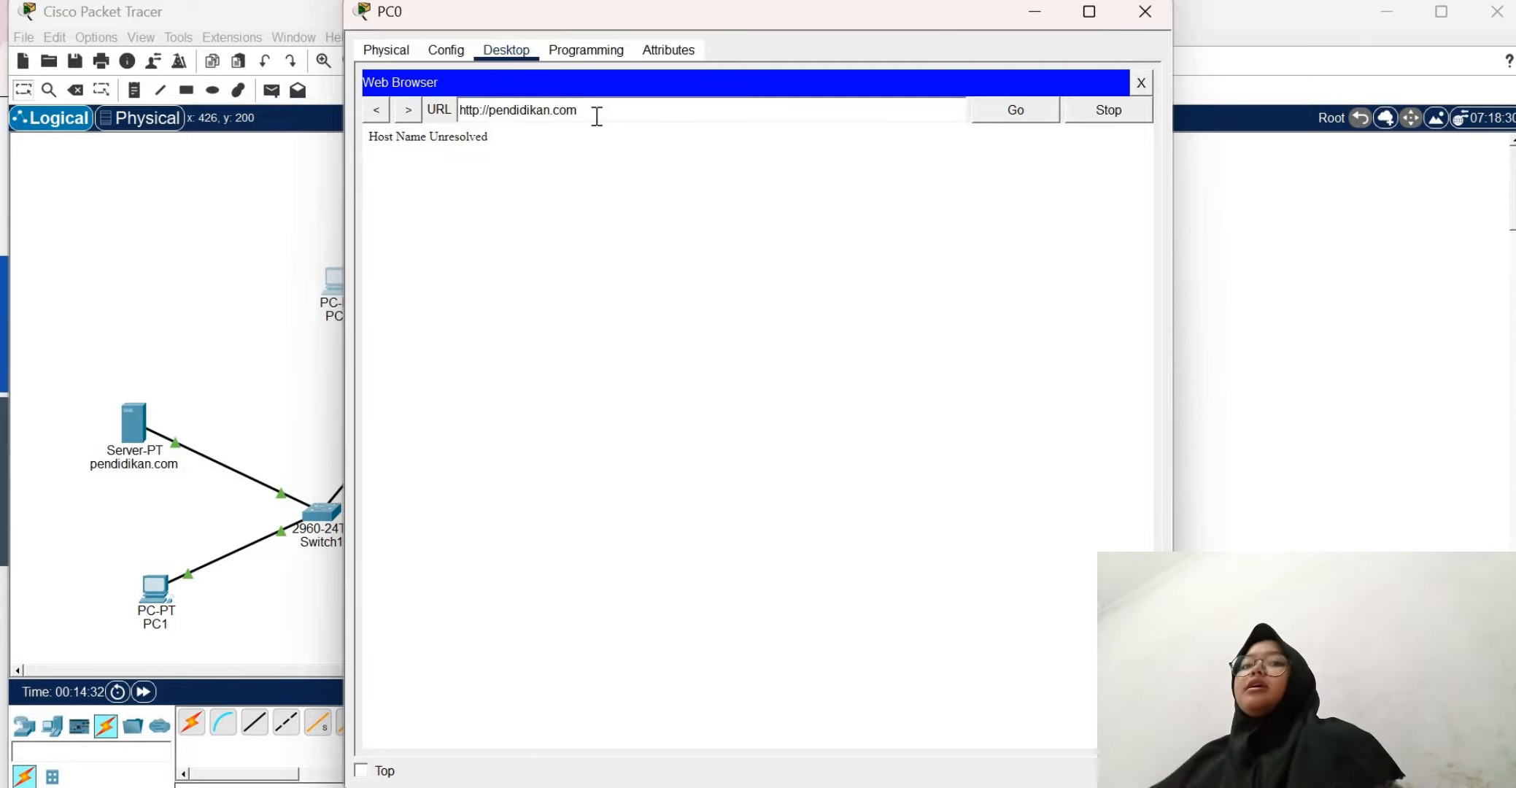
key(Return)
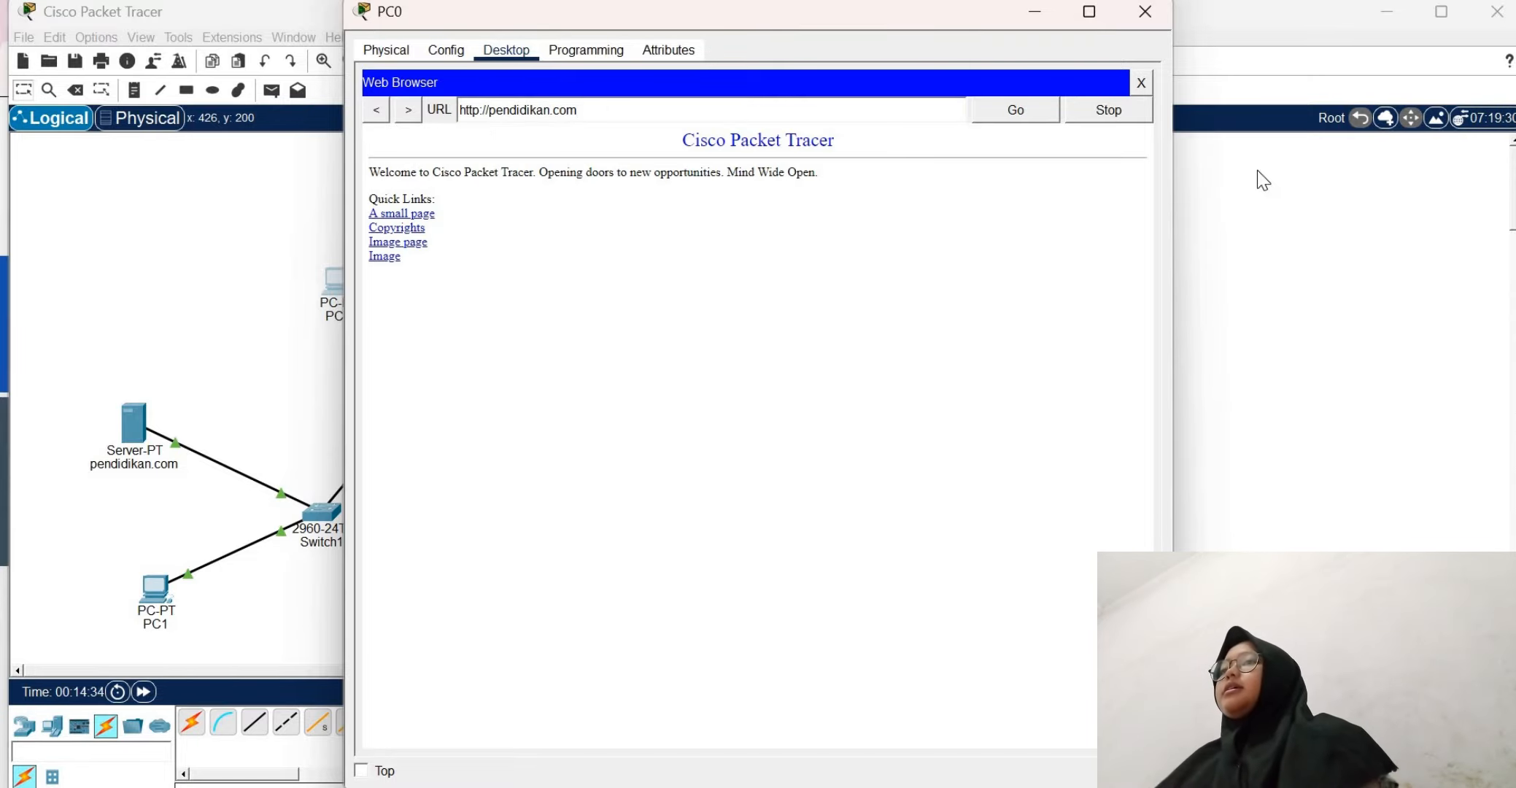
click(1144, 18)
click(1143, 17)
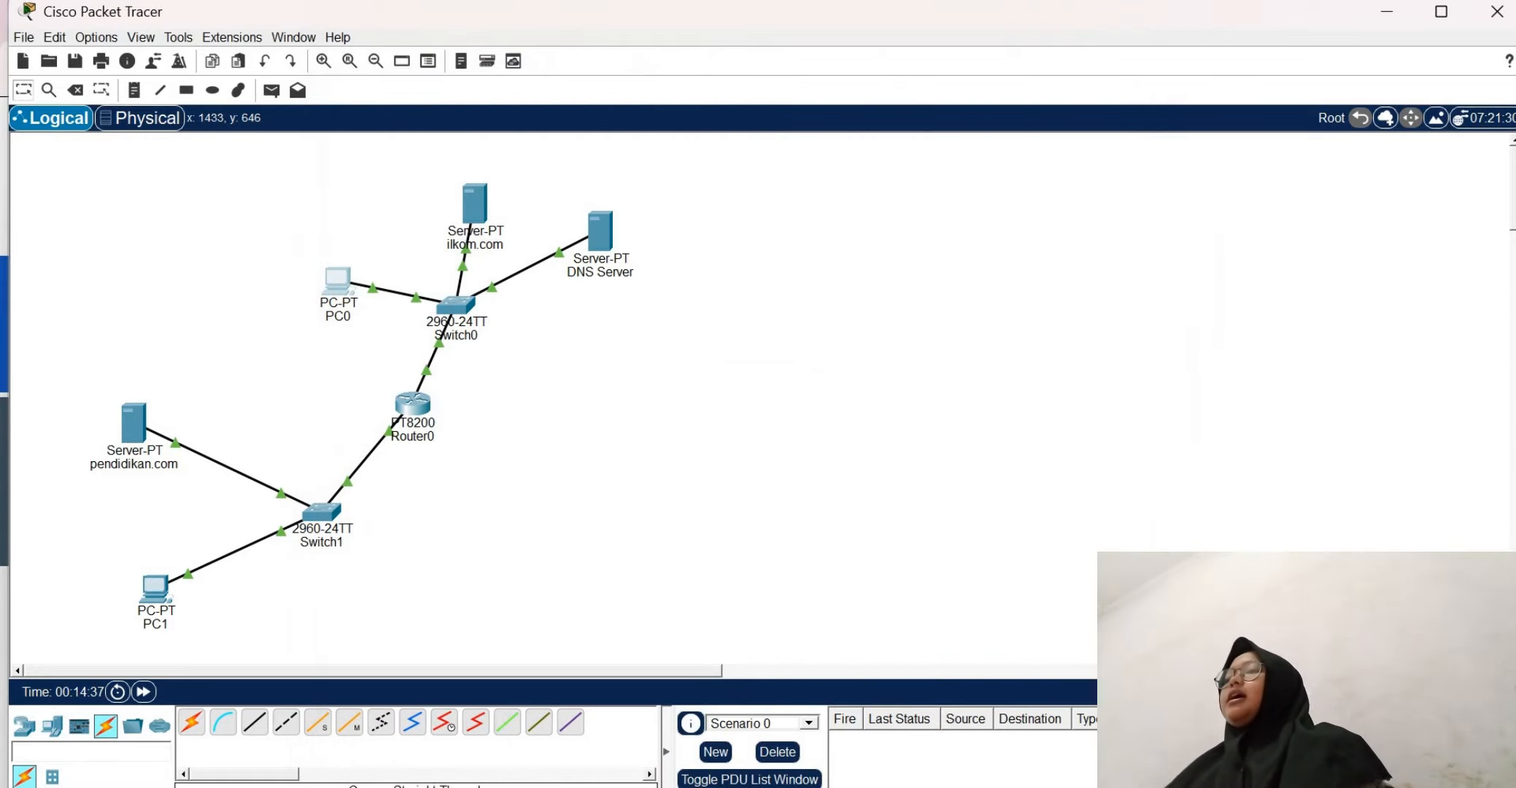
Switch to the Tugas.3 assignment page in the web browser and review its task instructions and reporting requirements
key(alt+Tab)
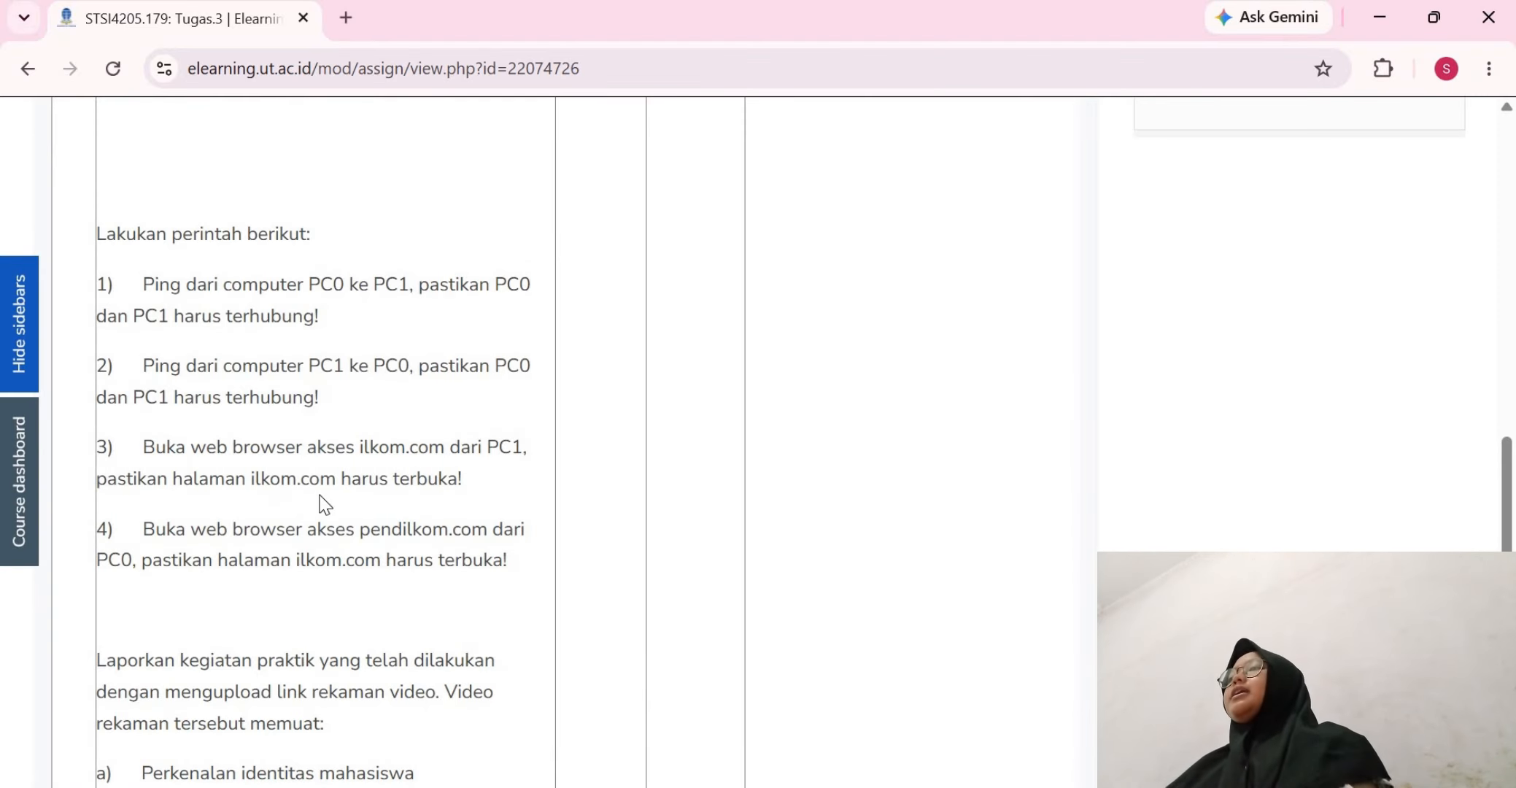
scroll(325, 504, down, 1)
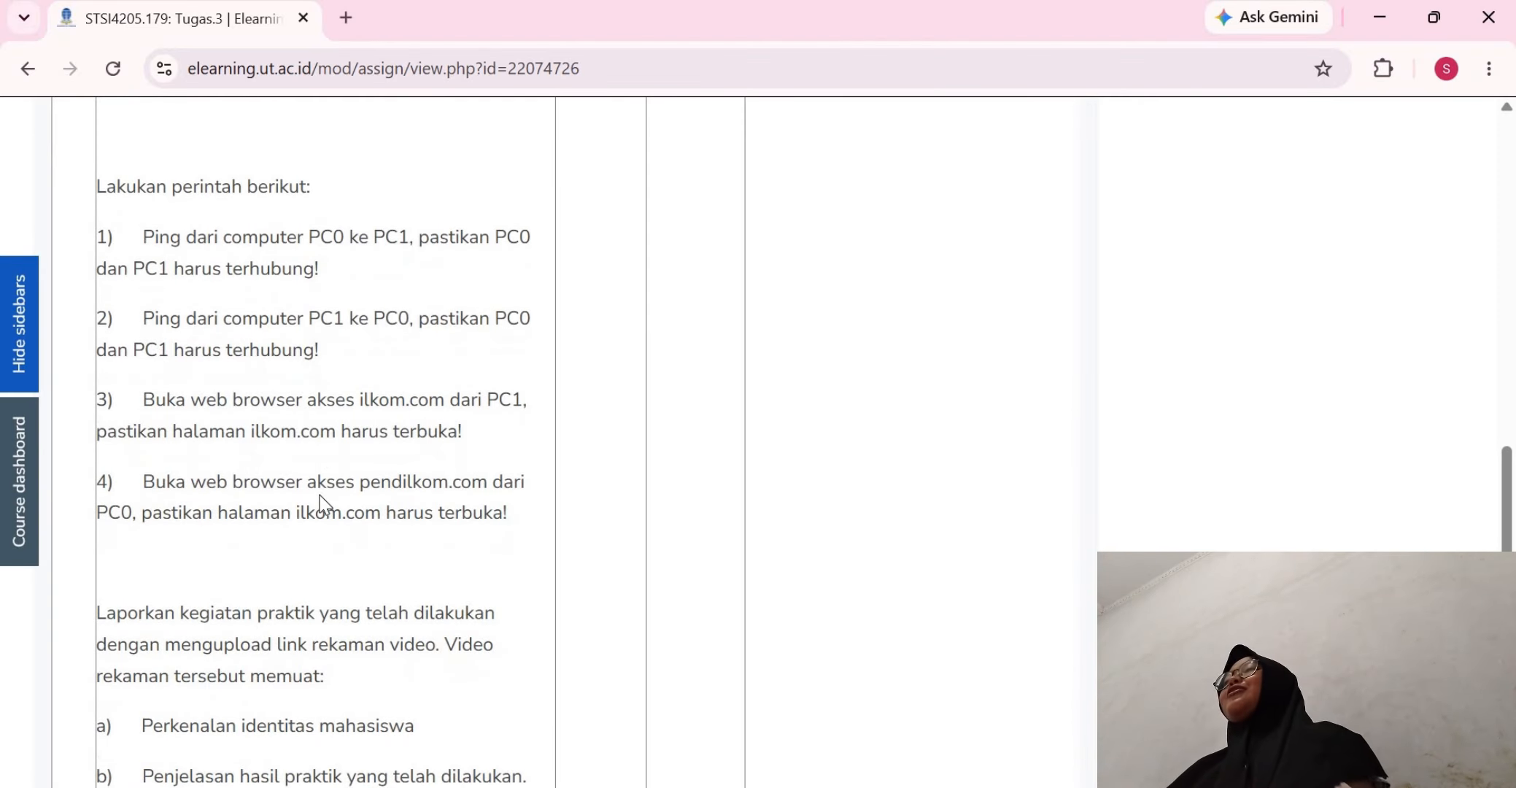
scroll(325, 504, down, 6)
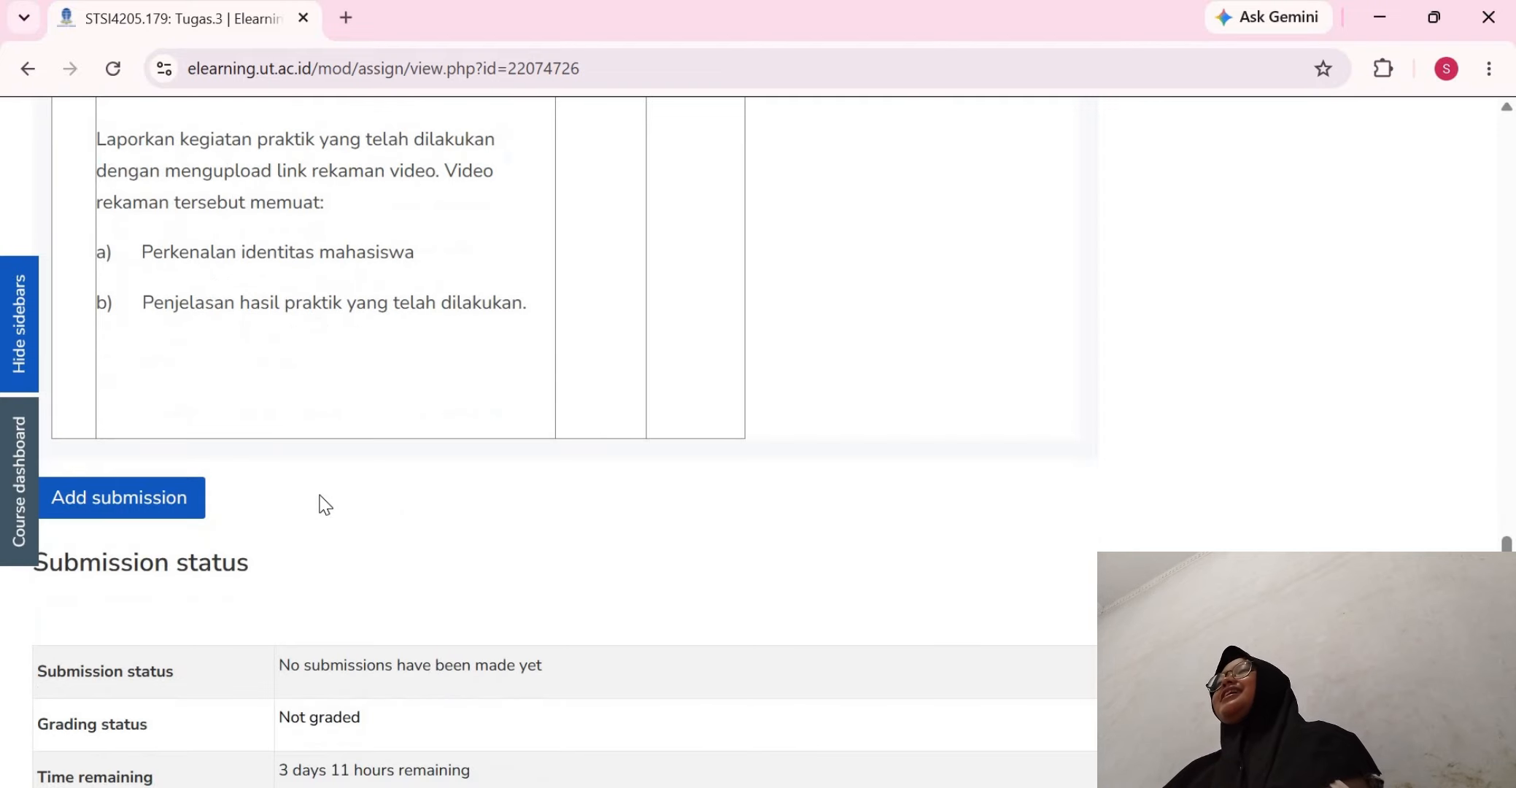
scroll(325, 503, up, 14)
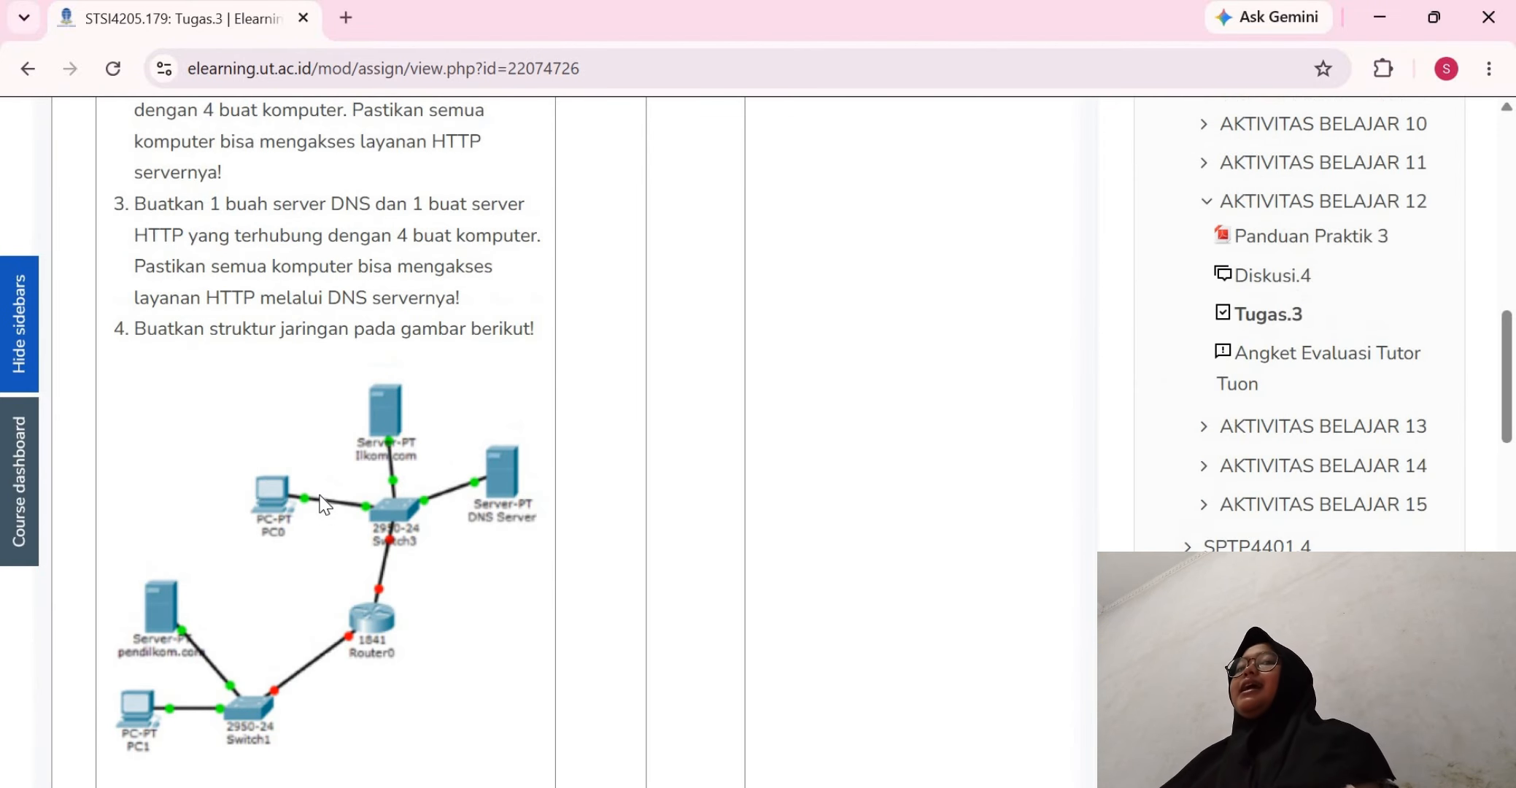
scroll(325, 503, up, 3)
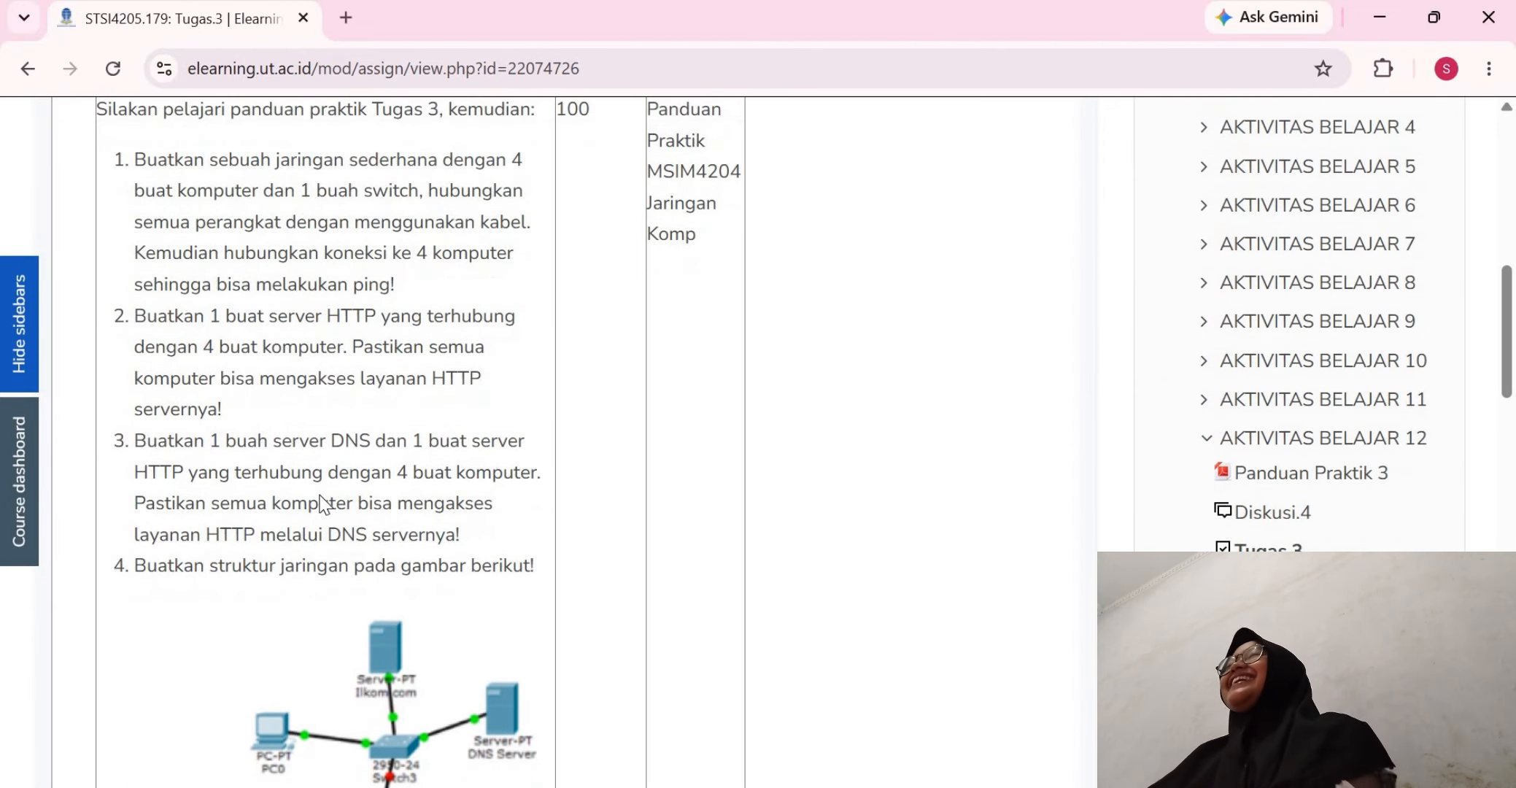